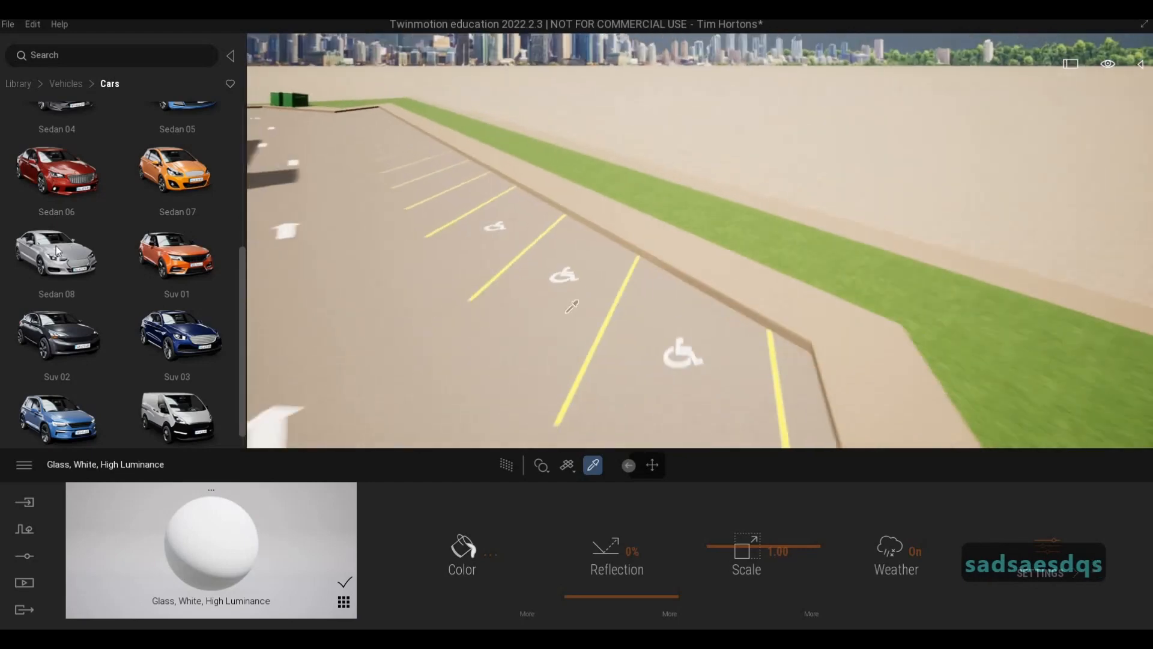
Place a silver Sedan 08 in the middle accessible stall of the curbside parking row
left_click_drag(56, 246, 662, 319)
key("a")
key("s")
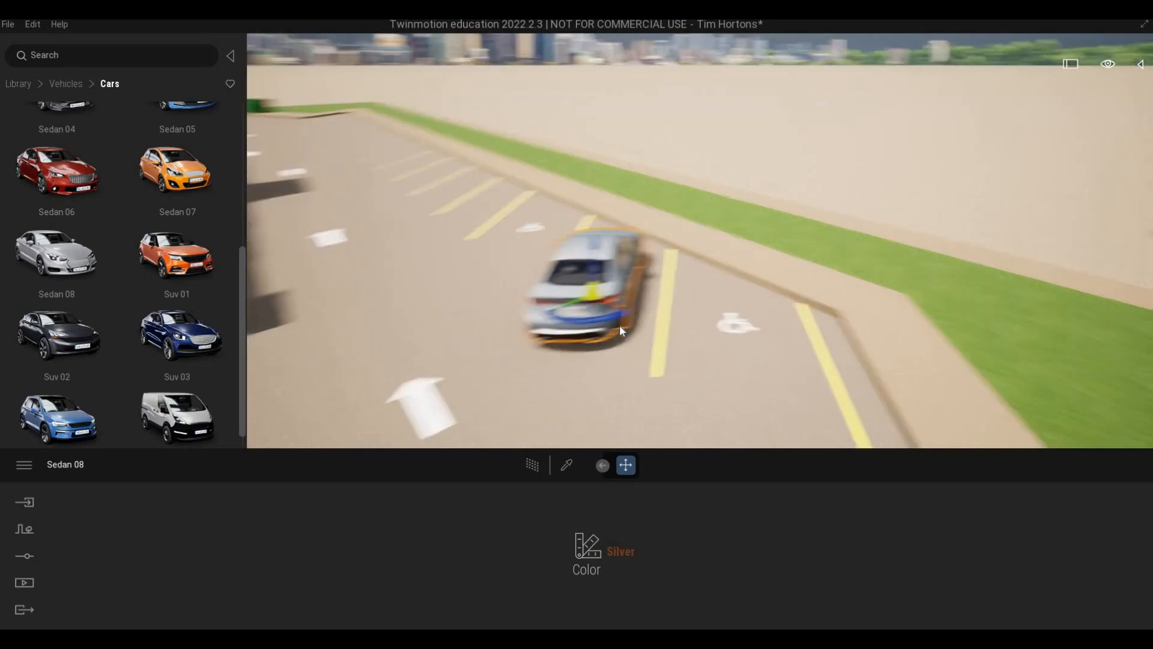
scroll(120, 271, "down", 1)
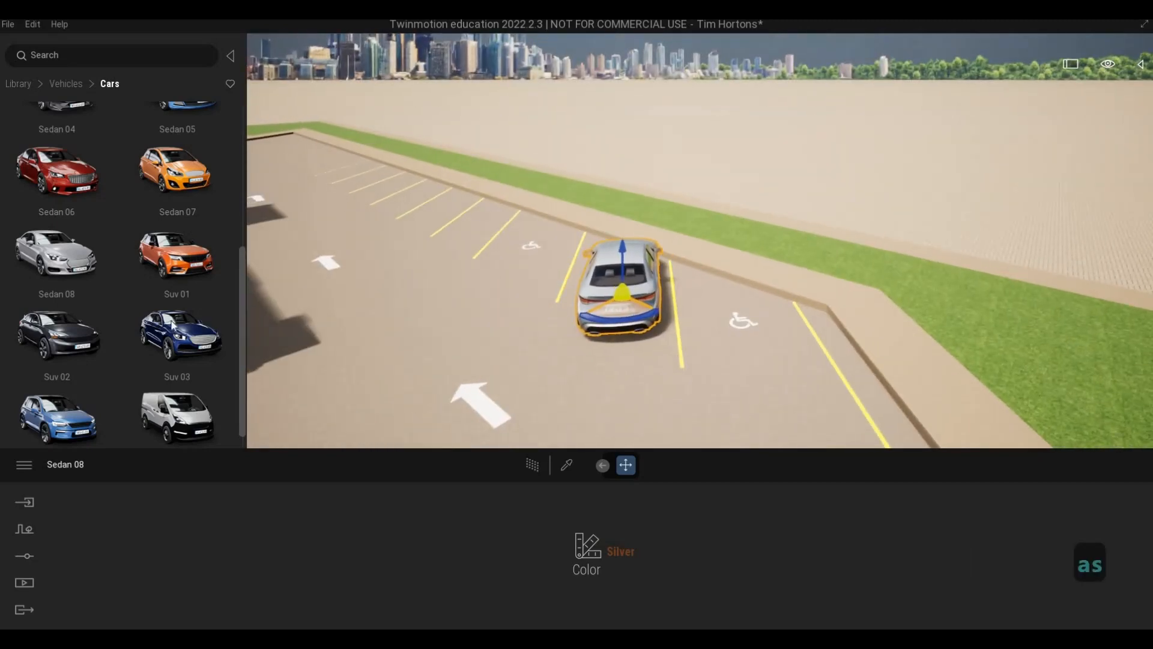
Place a white Van 01 in the regular stall just past the accessible stalls and line it up with the markings
left_click_drag(177, 399, 470, 278)
key("a")
key("w")
key("a")
key("w")
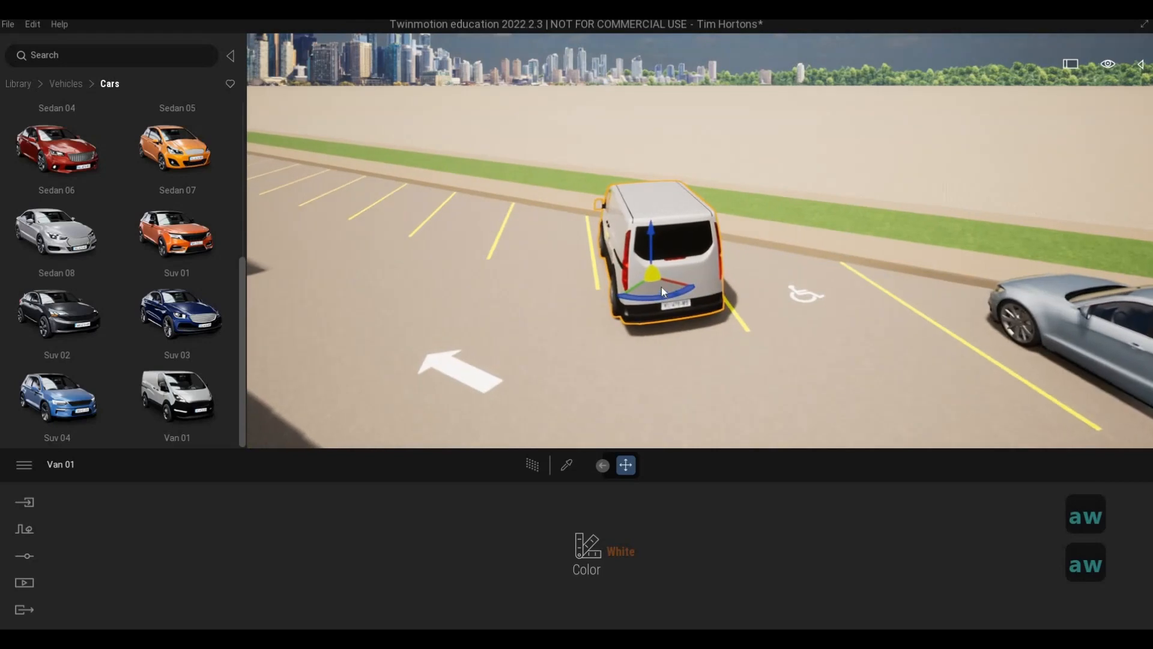
left_click_drag(658, 280, 672, 282)
key("d")
key("w")
key("d")
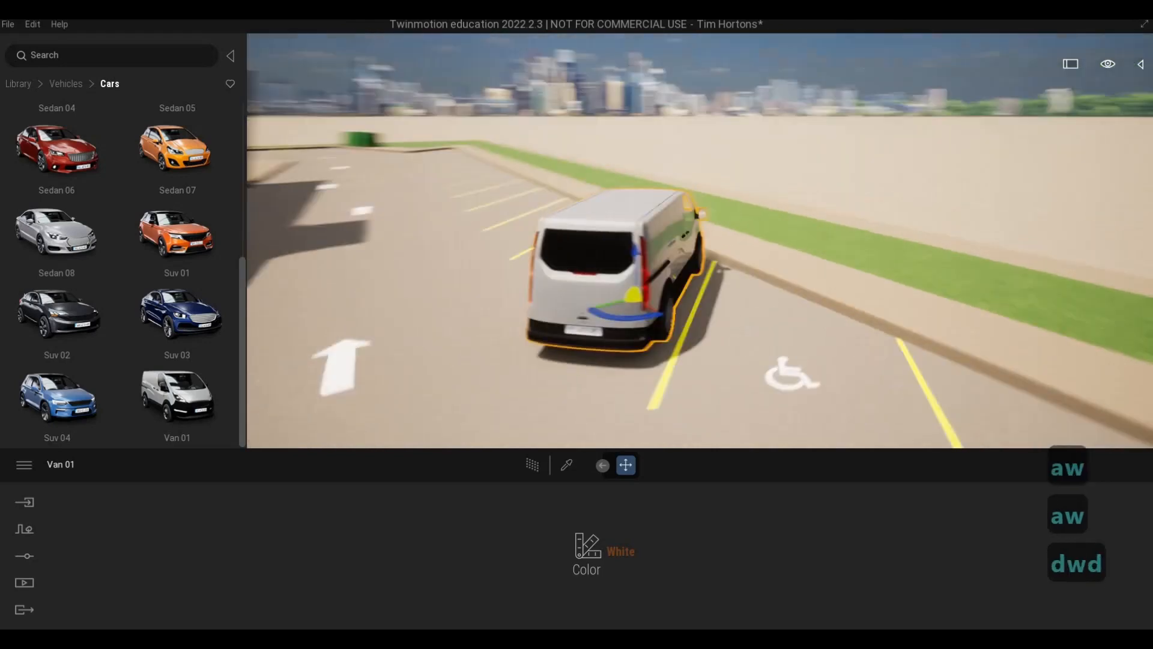
Select the silver Sedan 08 to fine-tune its position in the accessible stall
key("w")
key("a")
key("s")
key("d")
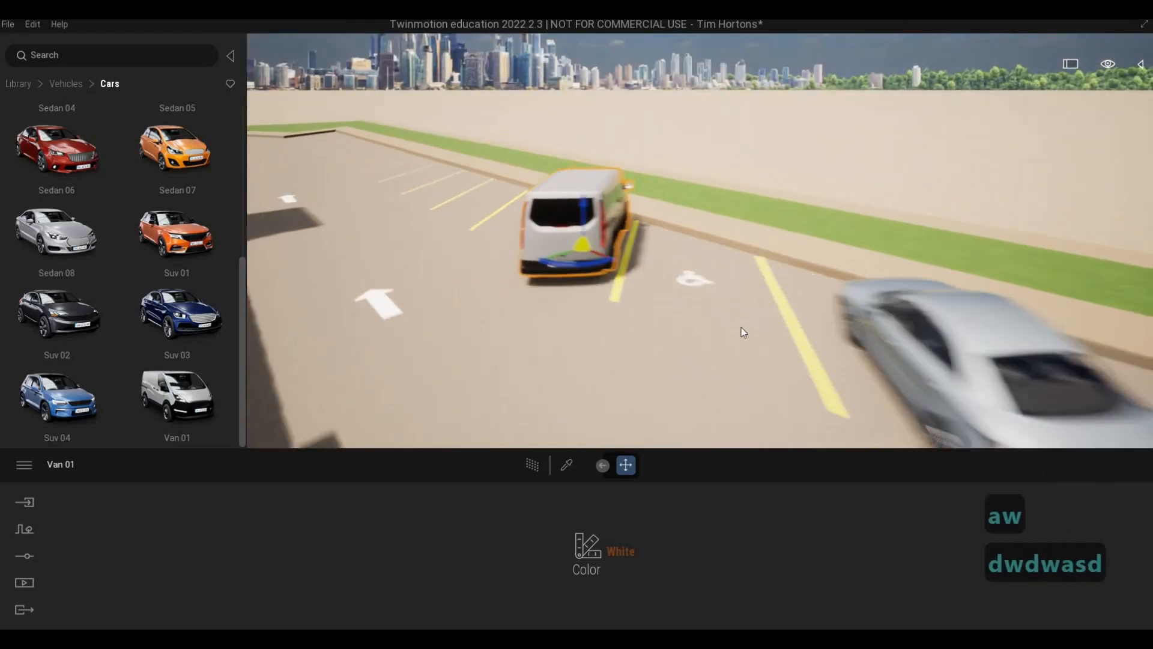
key("s")
left_click(705, 336)
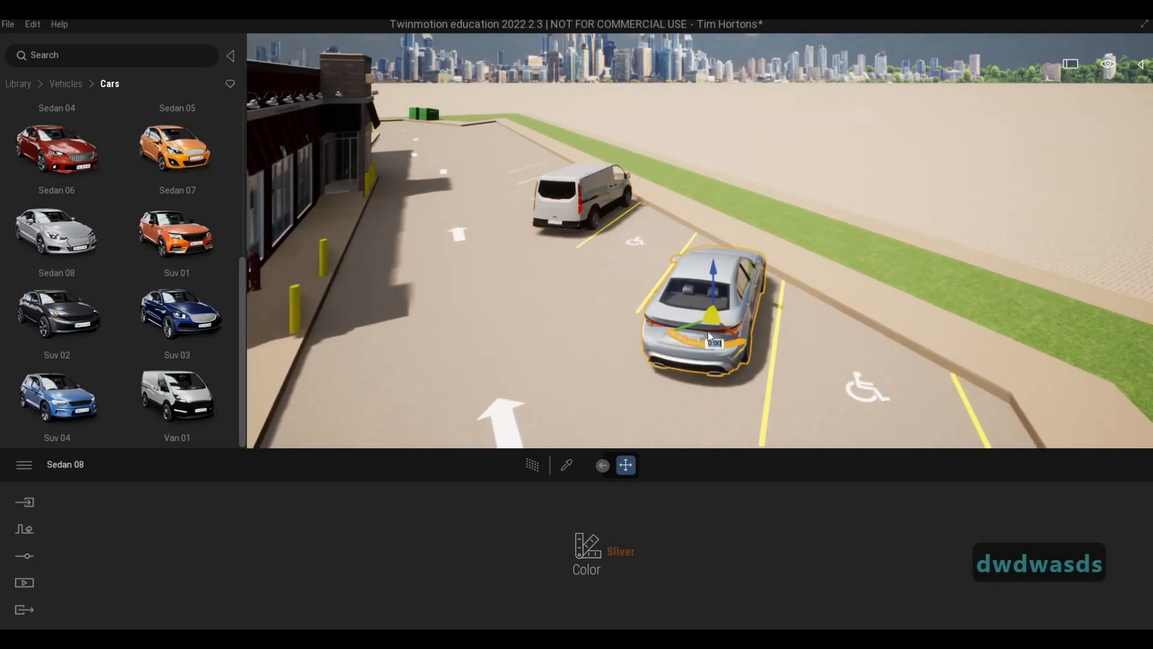
Place a gray Suv 01 in a curbside stall farther along the row from the white van
key("s")
key("a")
key("w")
key("q")
key("a")
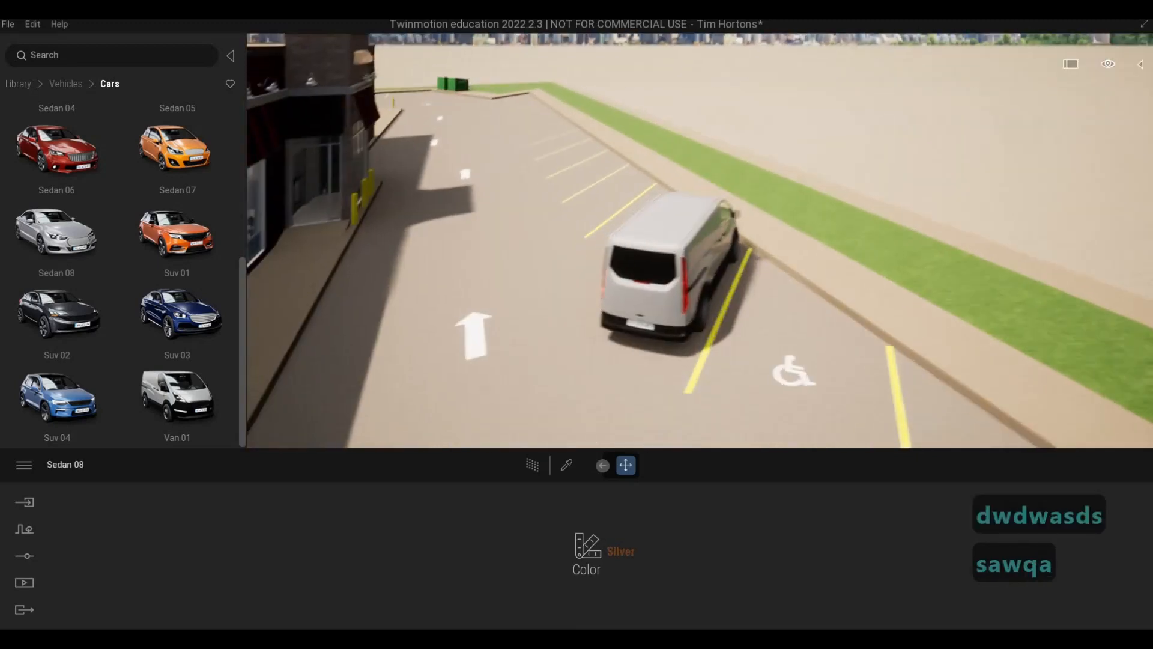
key("w")
key("q")
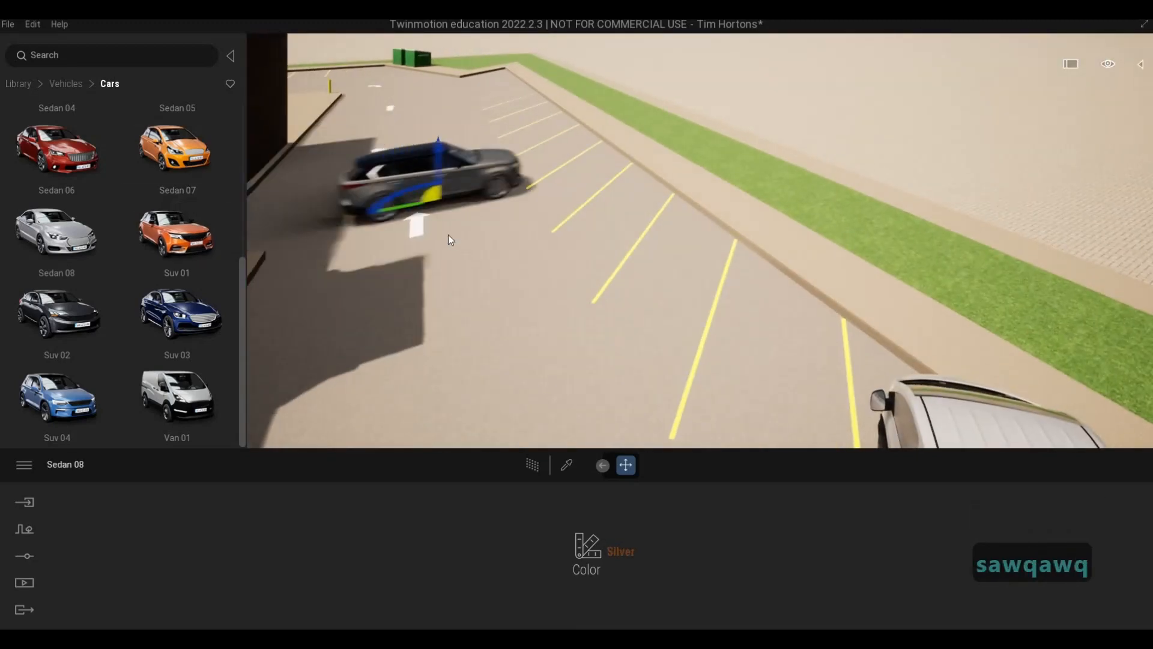
left_click_drag(448, 235, 454, 209)
key("a")
key("w")
key("q")
key("a")
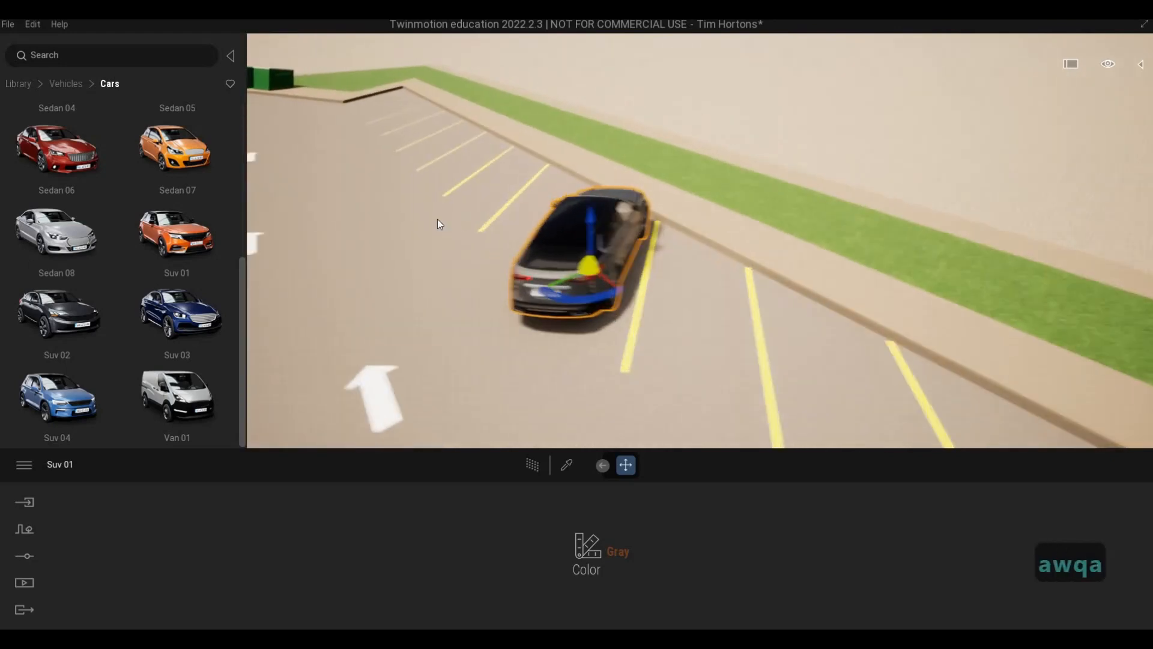
Inspect the gray SUV's alignment between its stall lines from several angles
key("w")
key("a")
key("d")
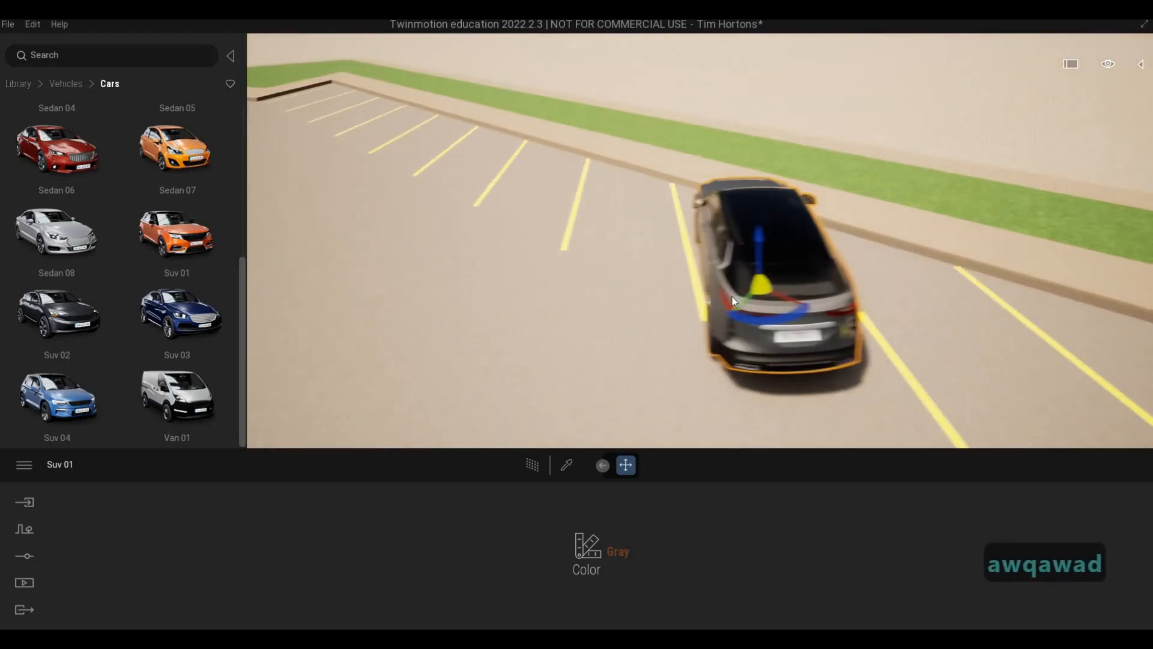
key("d")
key("d")
key("d")
key("d")
key("d")
key("d")
key("d")
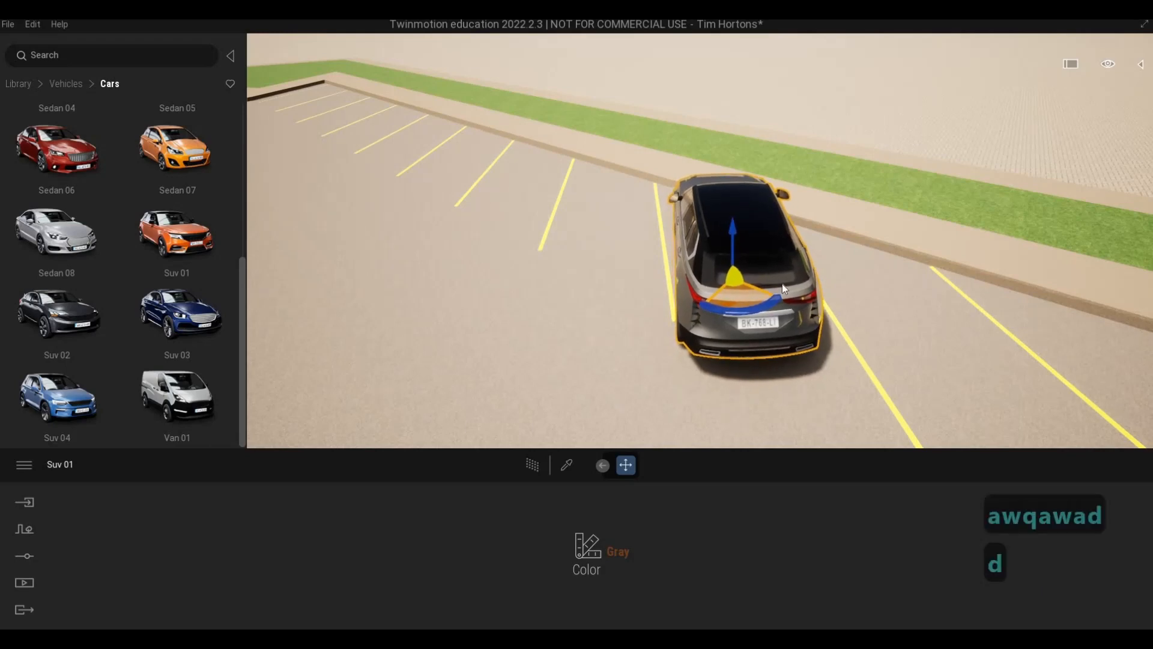
key("d")
key("d")
key("d")
key("d")
key("d")
key("d")
key("d")
key("d")
key("d")
key("a")
key("a")
key("a")
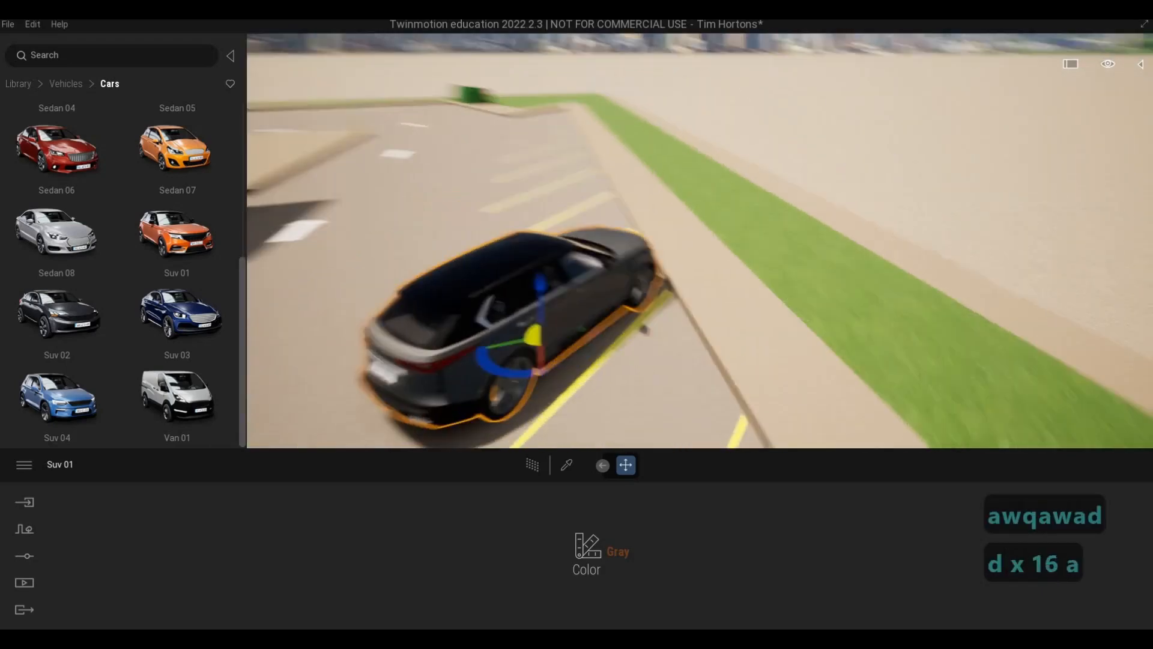
Place a white Sedan 04 in a curbside stall beyond the gray SUV
key("w")
key("q")
key("a")
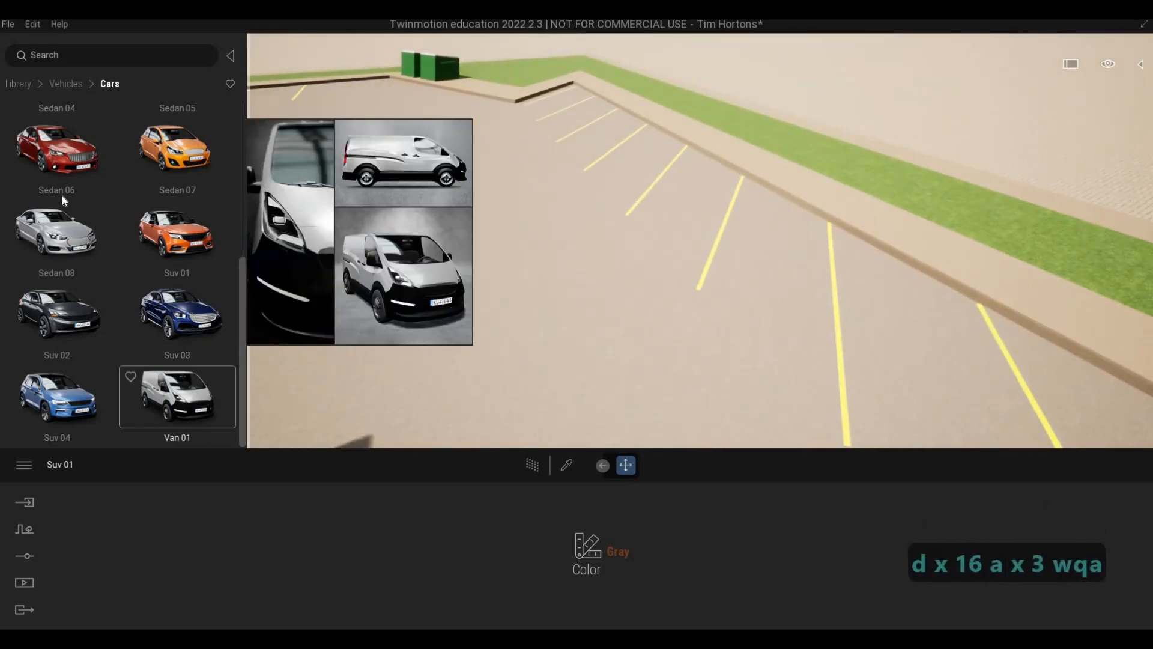
scroll(60, 162, "up", 1)
left_click_drag(672, 230, 694, 209)
Place a silver Suv 01 in the curbside row past the white sedan, toward the green dumpsters
left_click_drag(180, 351, 619, 131)
key("w")
key("a")
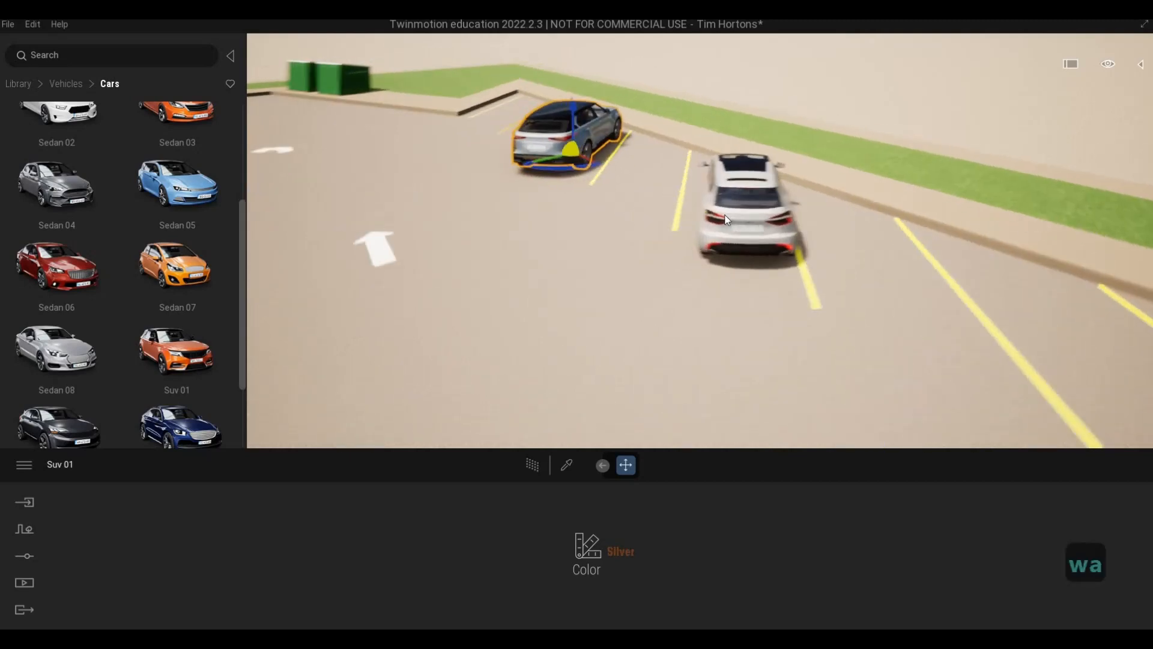
key("w")
key("q")
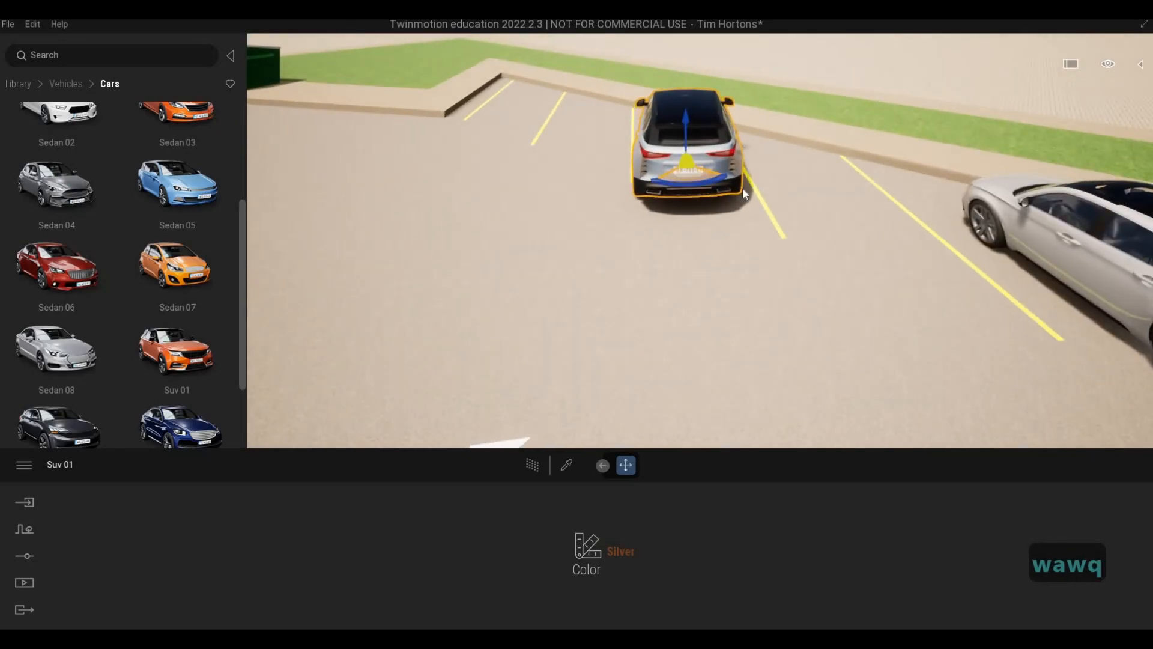
Examine how the silver SUV and the white sedan sit within their stall lines
key("d")
key("d")
key("d")
key("d")
key("d")
key("d")
key("d")
key("d")
key("d")
key("d")
key("d")
key("d")
key("d")
key("d")
key("d")
key("d")
key("d")
key("d")
key("d")
key("d")
key("d")
key("d")
key("d")
key("s")
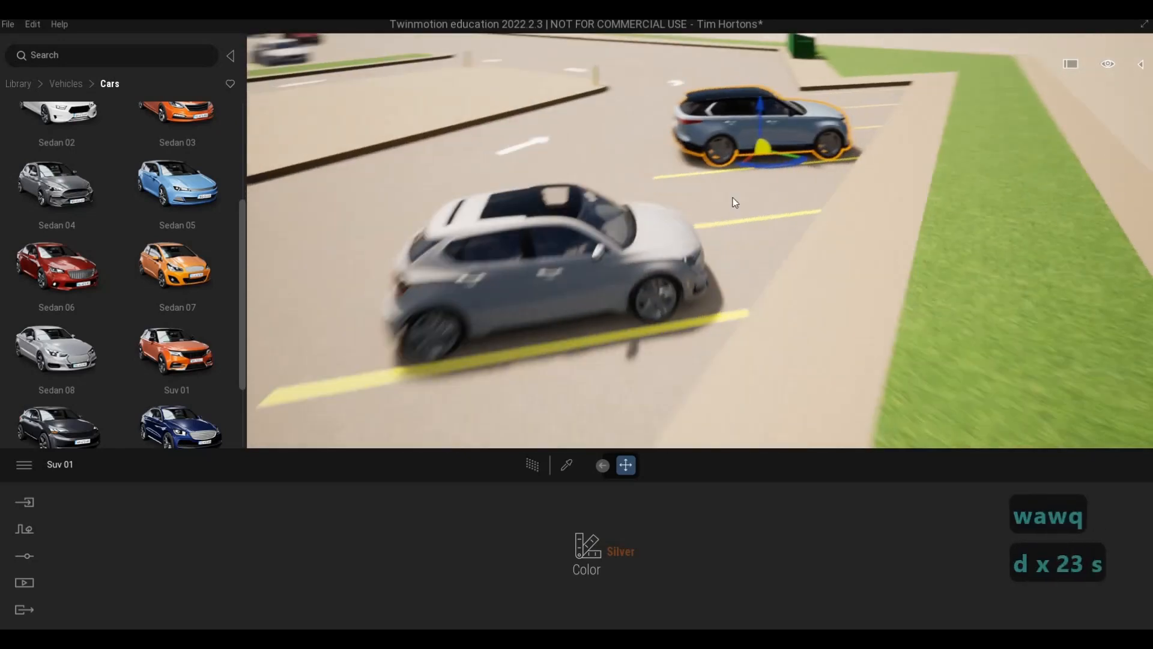
Select the white Sedan 04 to fine-tune its placement in its stall
key("d")
key("a")
left_click(656, 240)
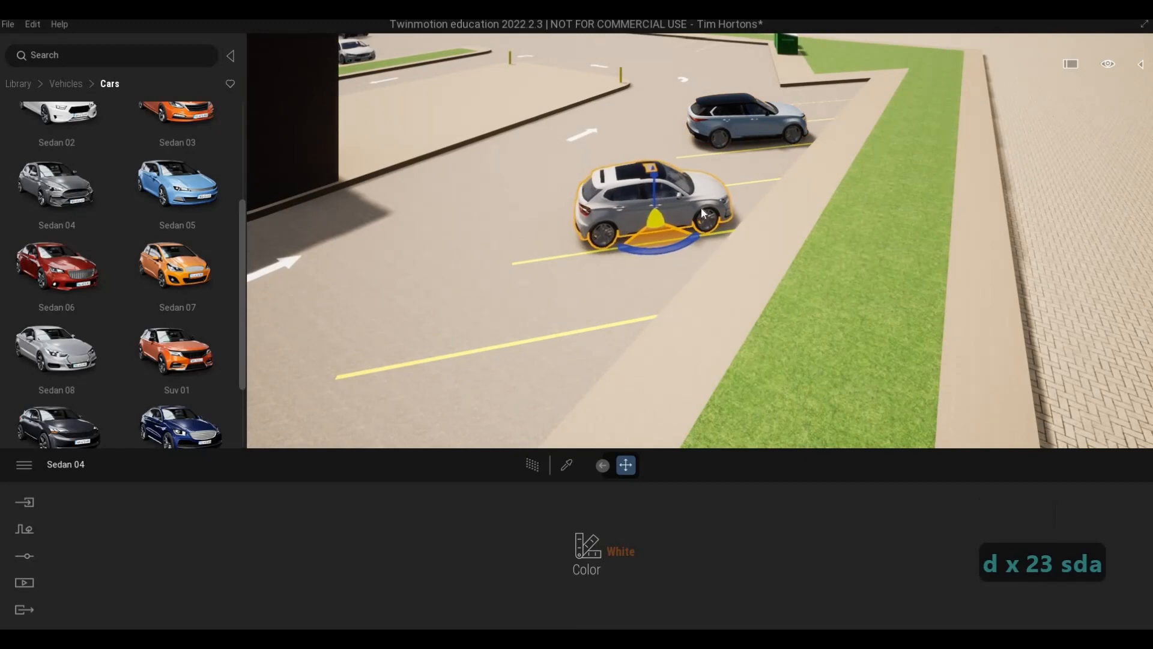
key("s")
key("a")
key("e")
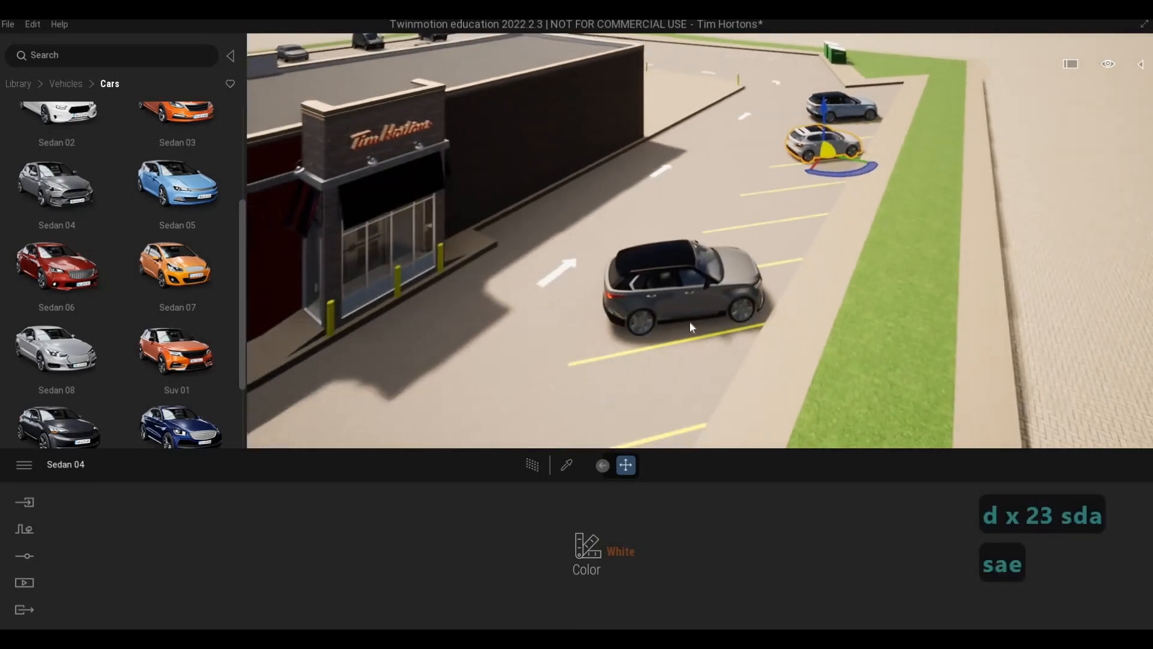
Select the gray Suv 01 opposite the building entrance and adjust its position in its stall
left_click(690, 324)
key("a")
key("w")
key("q")
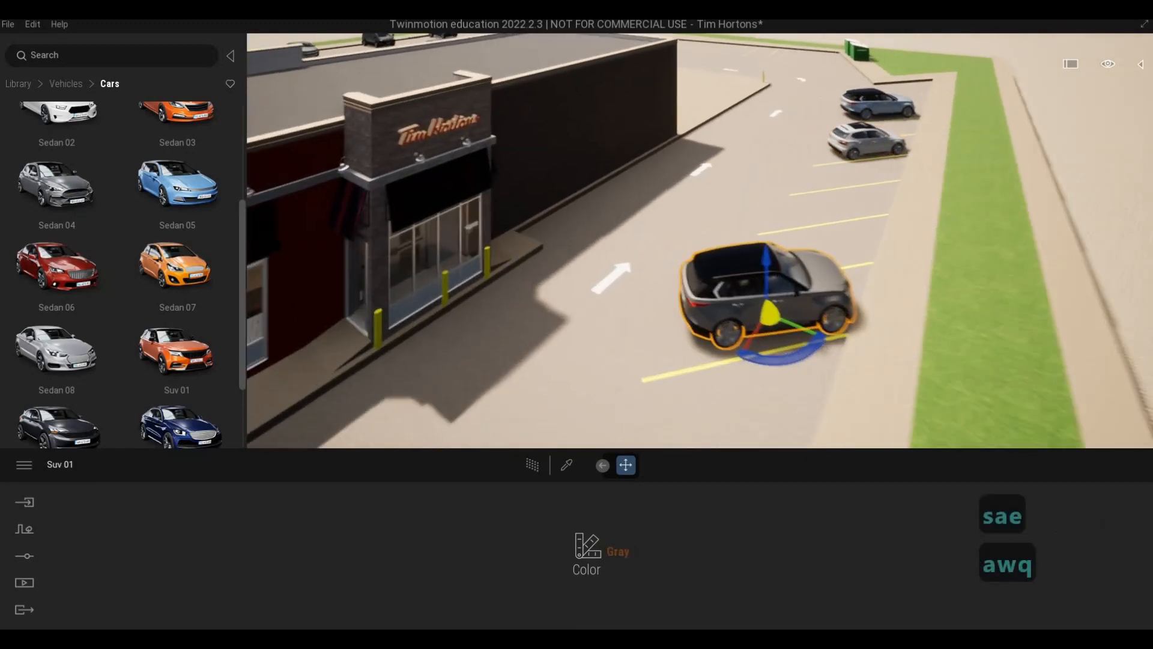
Place a black Suv 01 in the back parking row, a few stalls away from the green dumpsters
key("a")
key("w")
key("q")
key("a")
key("w")
key("q")
key("a")
key("w")
key("q")
key("a")
key("w")
key("q")
key("a")
key("w")
key("q")
key("a")
key("w")
key("q")
key("a")
key("w")
key("q")
key("a")
key("w")
key("q")
key("a")
key("w")
key("q")
key("a")
key("w")
key("q")
key("a")
key("w")
key("q")
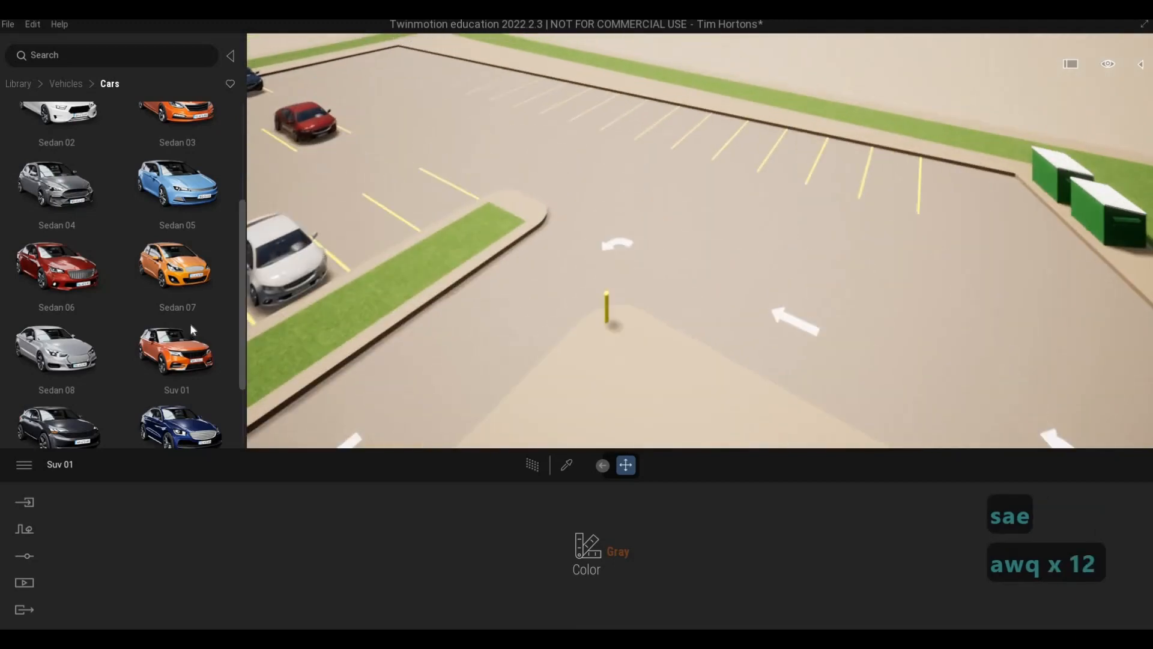
left_click_drag(738, 168, 694, 174)
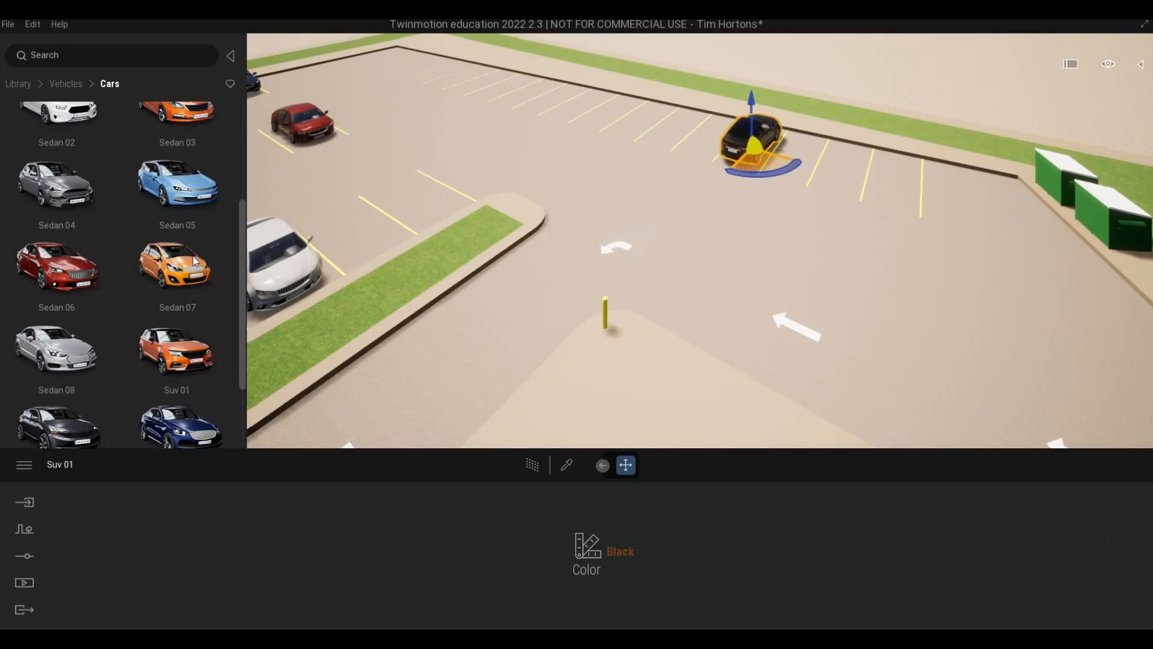
Place a black Sedan 05 in the back row, several stalls farther from the dumpsters than the black SUV
mouse_move(578, 121)
left_mouse_down()
mouse_move(575, 135)
mouse_move(593, 131)
left_mouse_up()
mouse_move(595, 131)
left_mouse_down()
mouse_move(640, 110)
mouse_move(477, 145)
mouse_move(515, 146)
mouse_move(577, 118)
left_mouse_up()
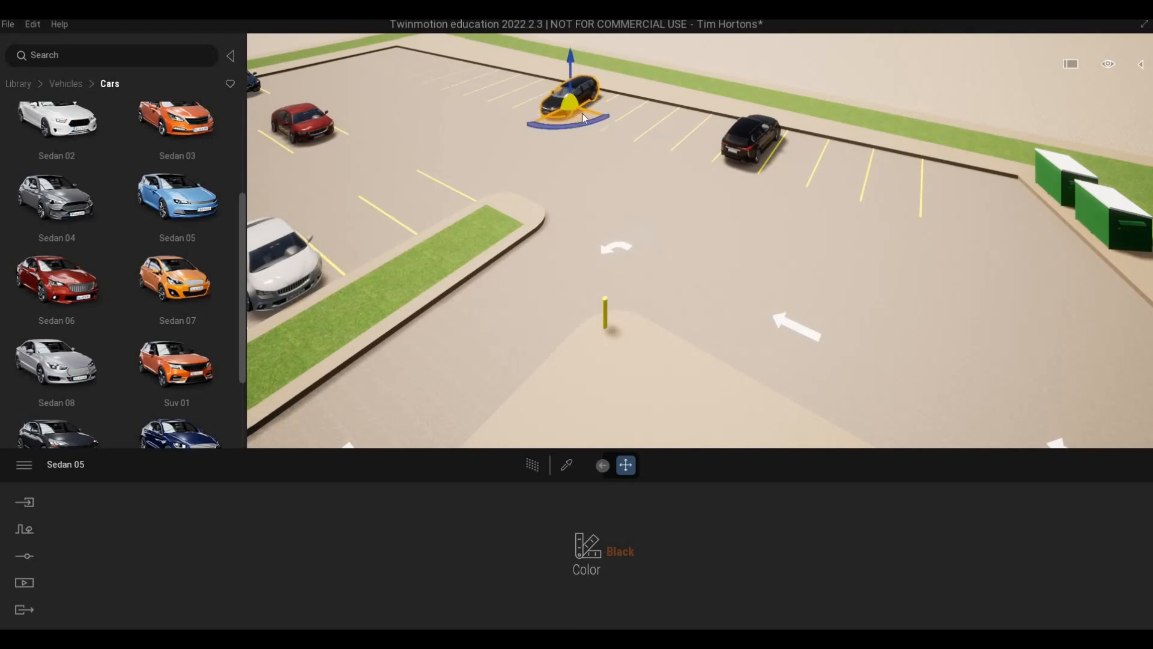
key("a")
key("w")
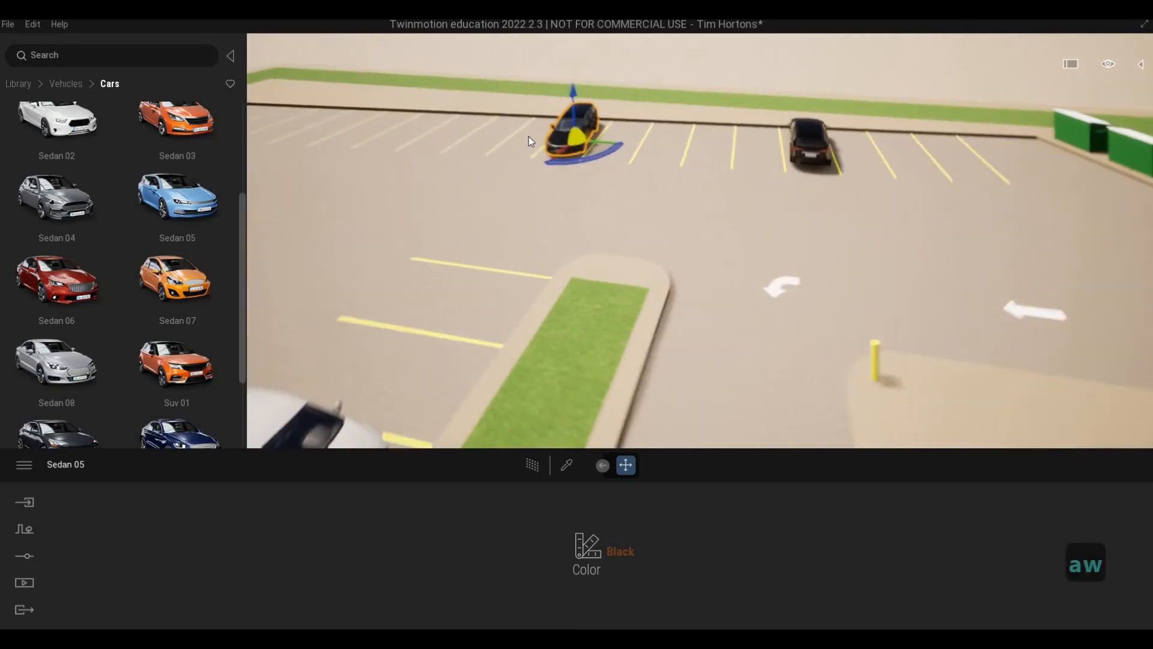
key("s")
key("w")
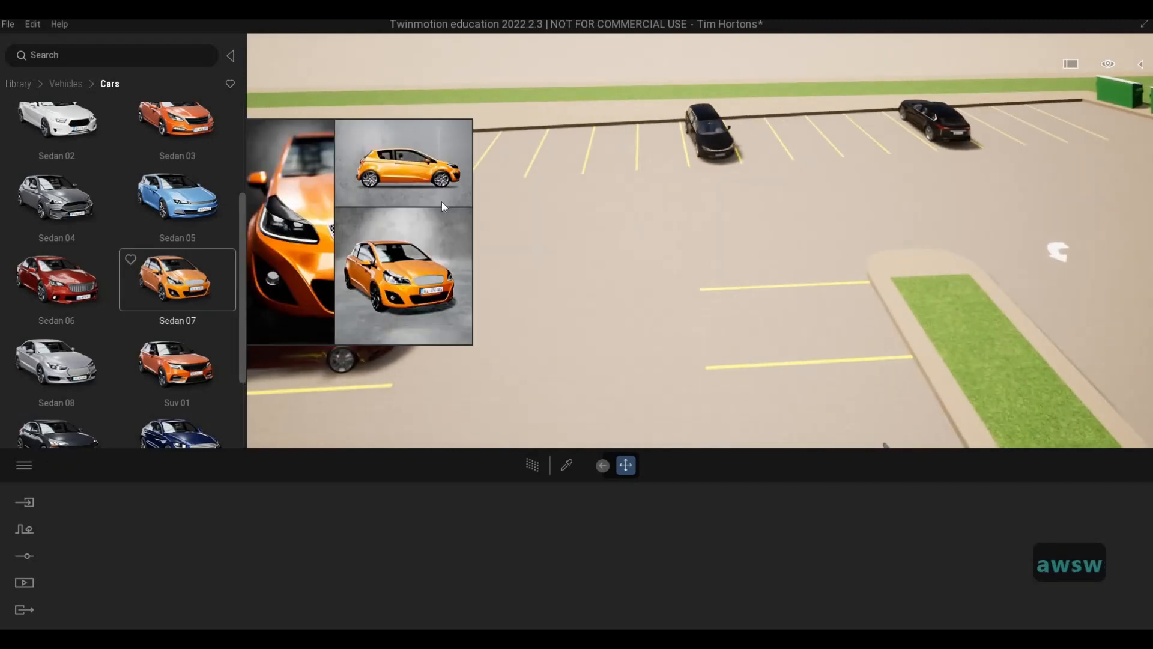
Add a white Sedan 07 and a light gray Suv 03 to the back row, on the far side of the black sedan from the dumpsters
left_click_drag(174, 279, 469, 164)
left_click_drag(454, 205, 460, 159)
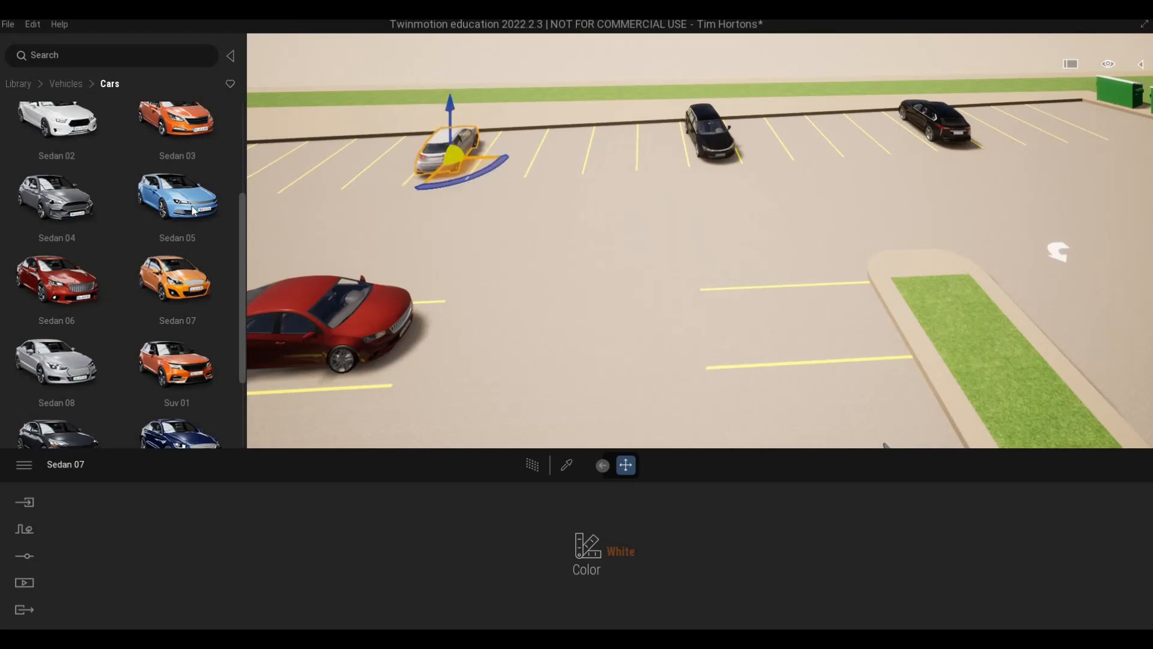
scroll(129, 333, "down", 2)
left_click_drag(521, 206, 617, 147)
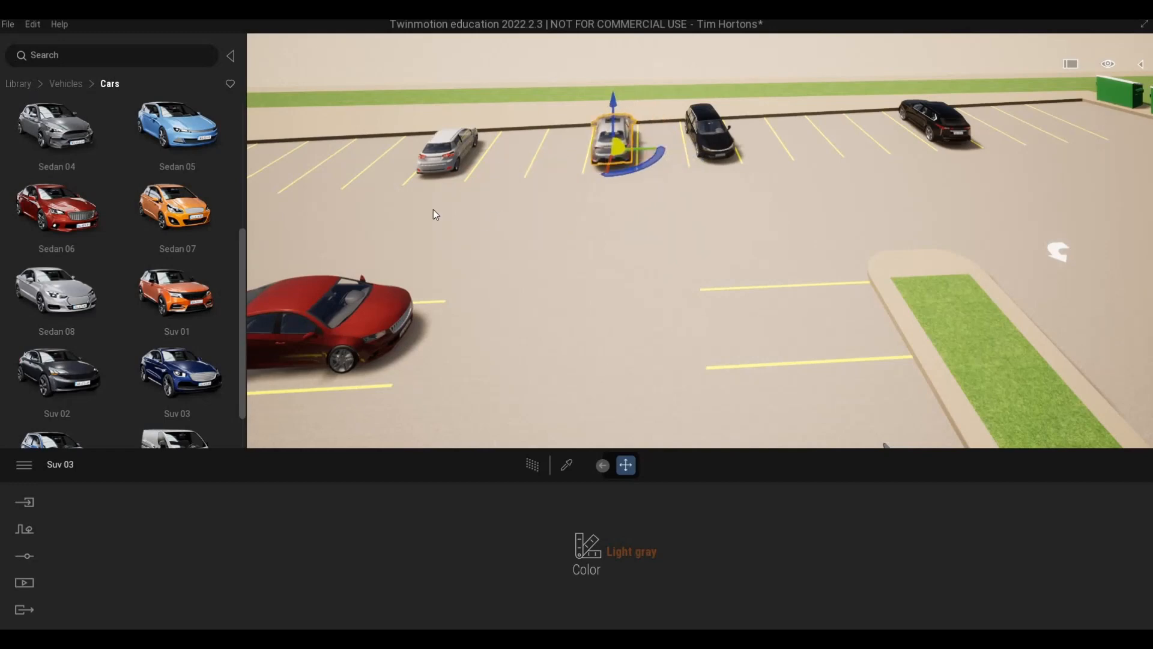
Place a beige Van 01 in the last stall at the corner end of the back row
key("a")
key("a")
key("a")
key("a")
key("a")
key("a")
key("a")
mouse_move(167, 406)
scroll(166, 406, "down", 1)
left_click_drag(177, 399, 398, 218)
left_click_drag(305, 279, 338, 278)
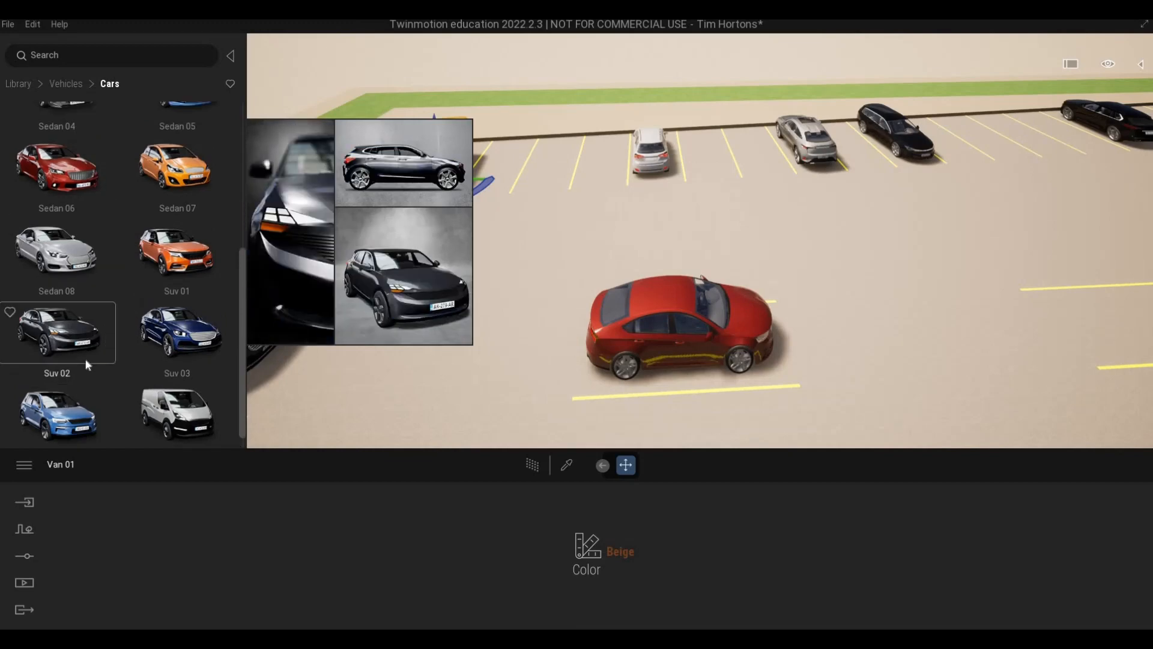
Add a white Pickup 01 beside the beige van and a black Sedan 01 between the white and light gray cars in the back row
scroll(87, 366, "up", 5)
left_click_drag(58, 252, 568, 176)
left_click_drag(201, 207, 748, 193)
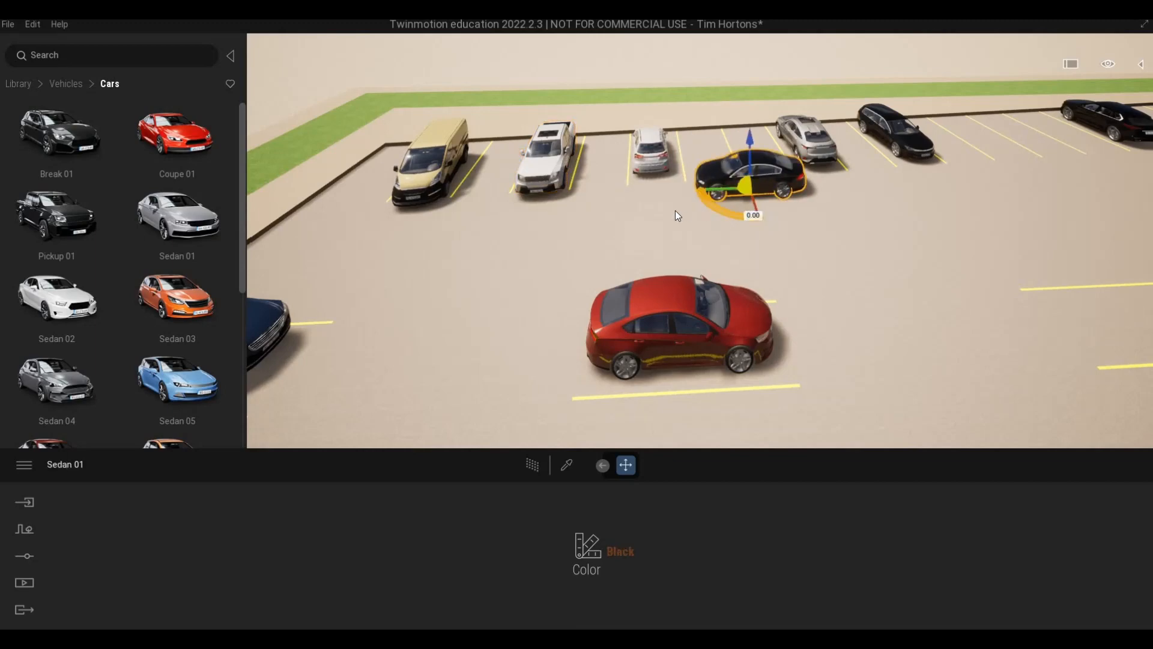
left_click_drag(673, 210, 707, 160)
Place a dark gray Sedan 03 in the back row, in a stall between the two black cars near the green dumpsters
key("d")
key("s")
key("s")
key("s")
key("s")
key("s")
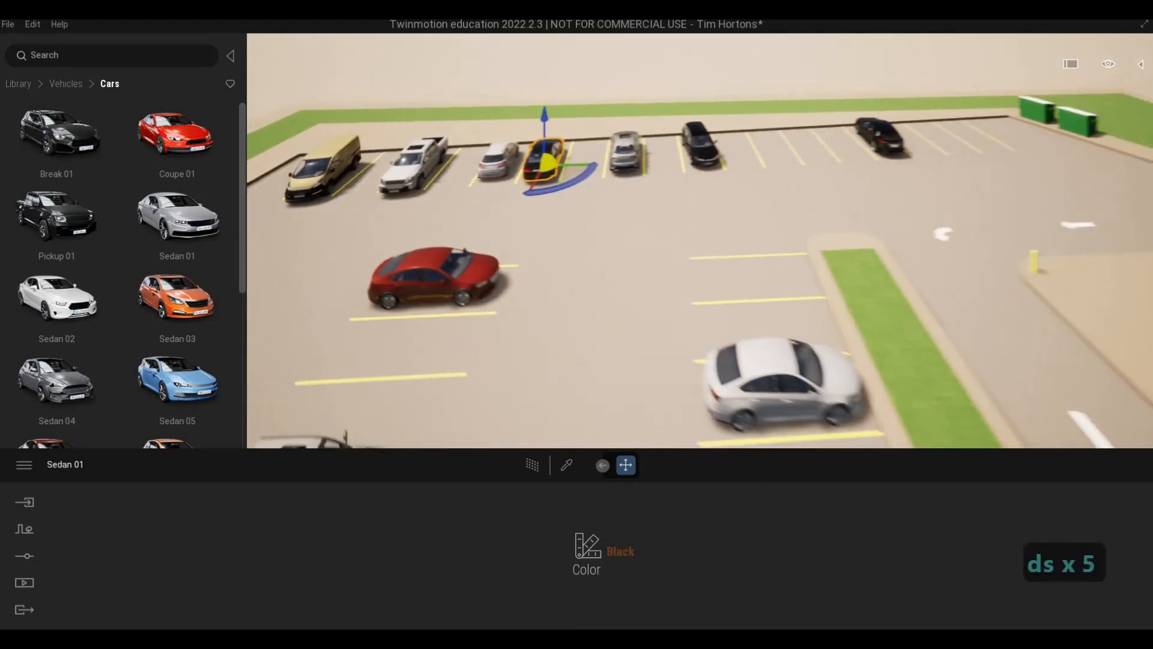
key("e")
key("e")
key("s")
key("s")
key("s")
key("e")
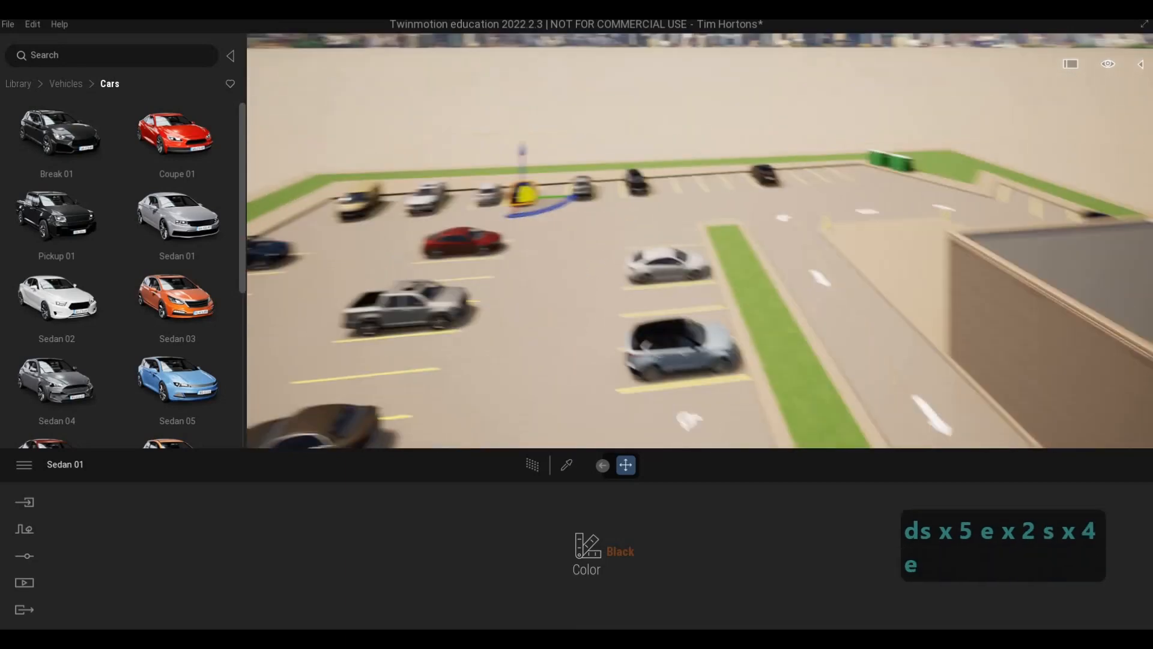
key("d")
key("e")
key("w")
key("q")
right_click_drag(497, 268, 468, 294)
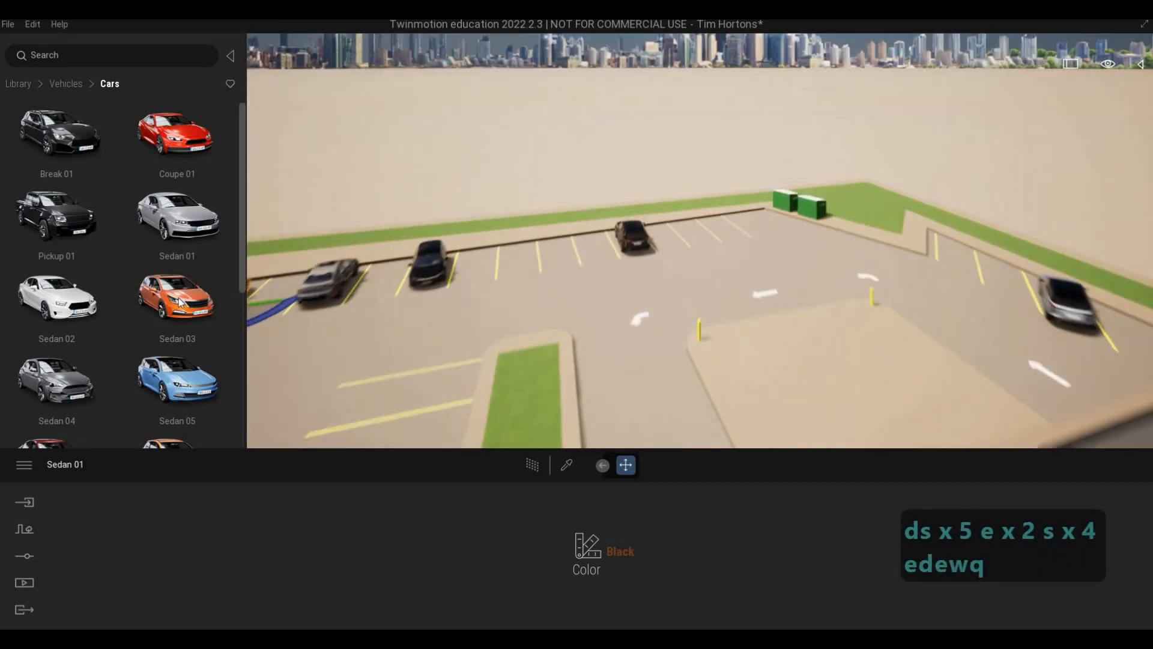
mouse_move(178, 299)
left_mouse_down()
mouse_move(574, 312)
mouse_move(536, 337)
mouse_move(486, 341)
left_mouse_up()
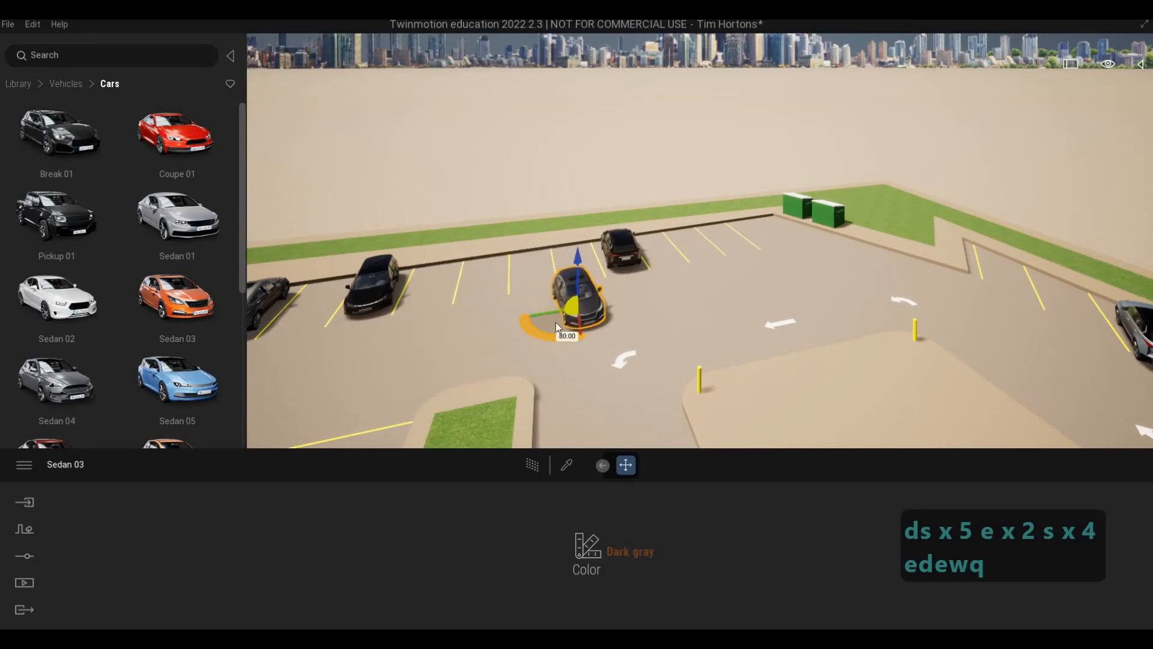
left_click_drag(556, 322, 520, 284)
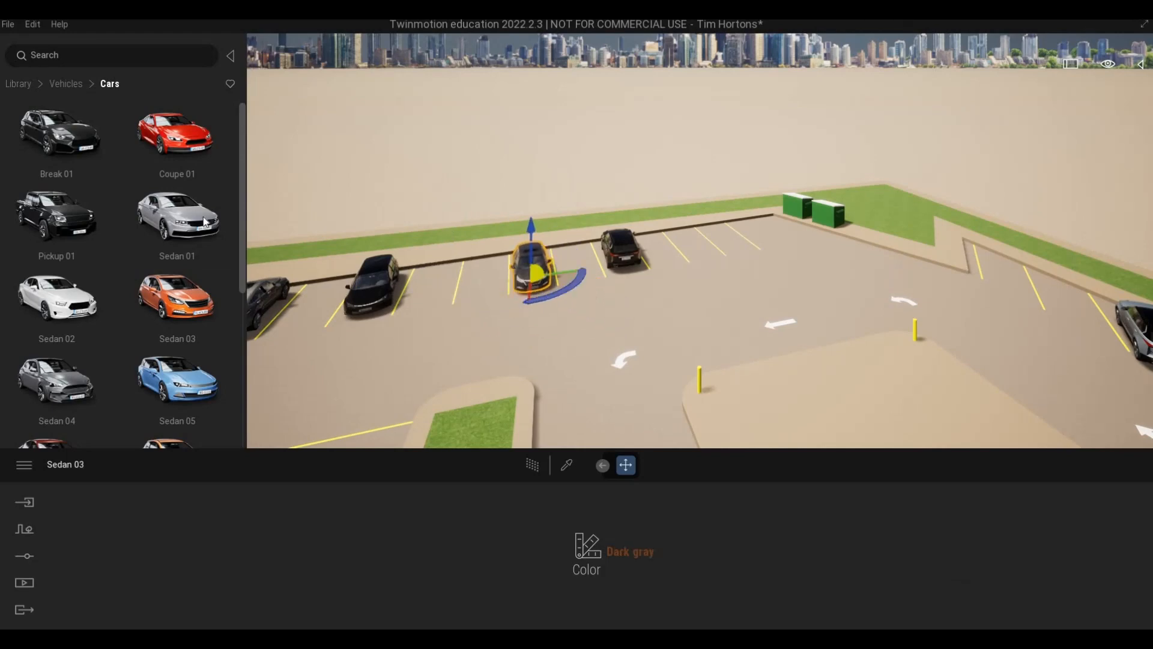
Place a white Sedan 01 and a black Sedan 01 in the drive-through lane curving around the rear of the building
left_click_drag(178, 216, 394, 213)
key("s")
key("d")
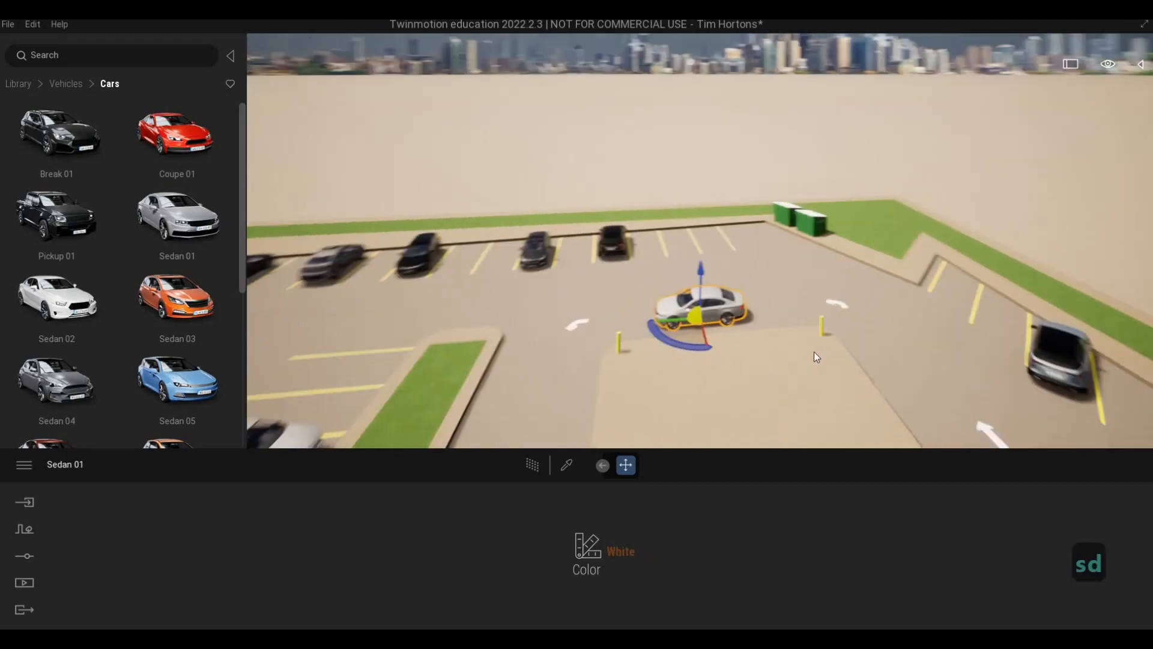
key("s")
left_click_drag(597, 365, 645, 298)
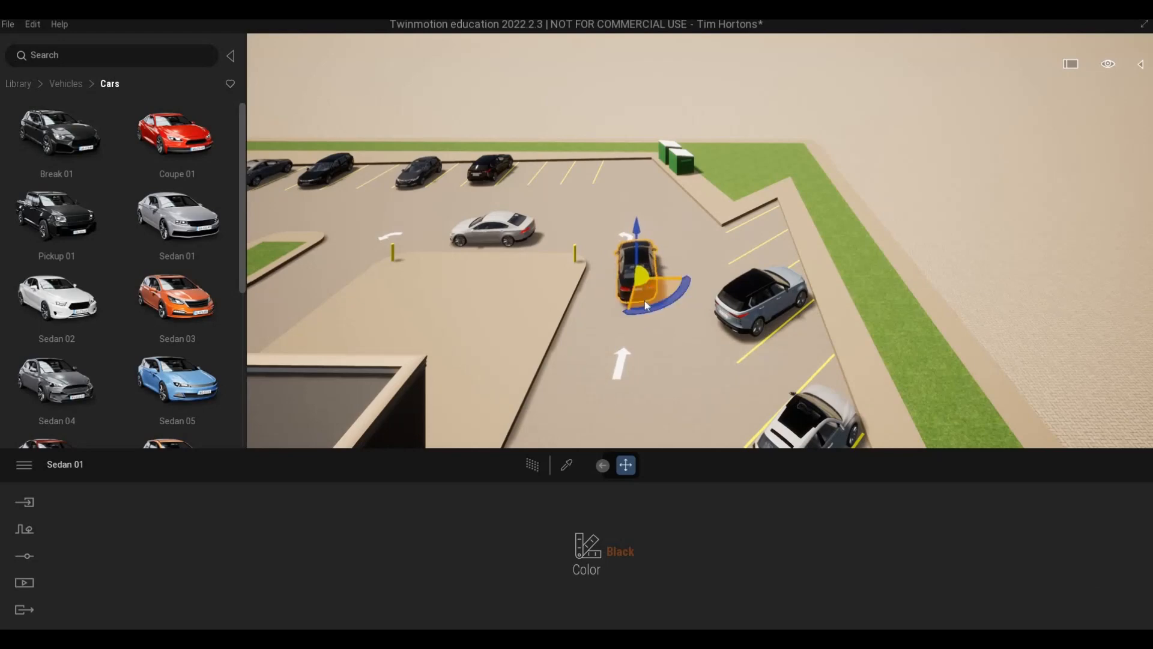
Place a white Sedan 05 in the drive-through lane behind the black Sedan 01, aligned with the lane direction
key("s")
key("s")
key("s")
key("s")
key("s")
key("s")
key("s")
left_click_drag(596, 360, 635, 354)
mouse_move(695, 328)
left_mouse_down()
mouse_move(700, 290)
mouse_move(680, 323)
left_mouse_up()
Place a white Sedan 06 in the drive-through lane behind the white Sedan 05
key("s")
key("e")
key("s")
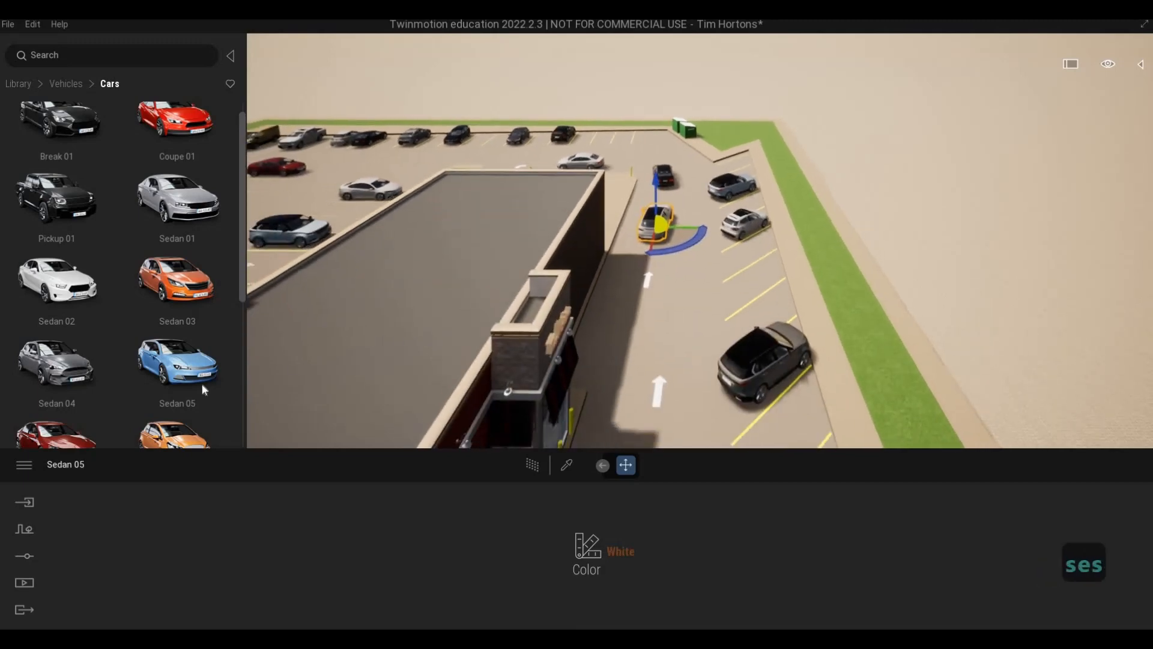
key("s")
scroll(66, 423, "down", 3)
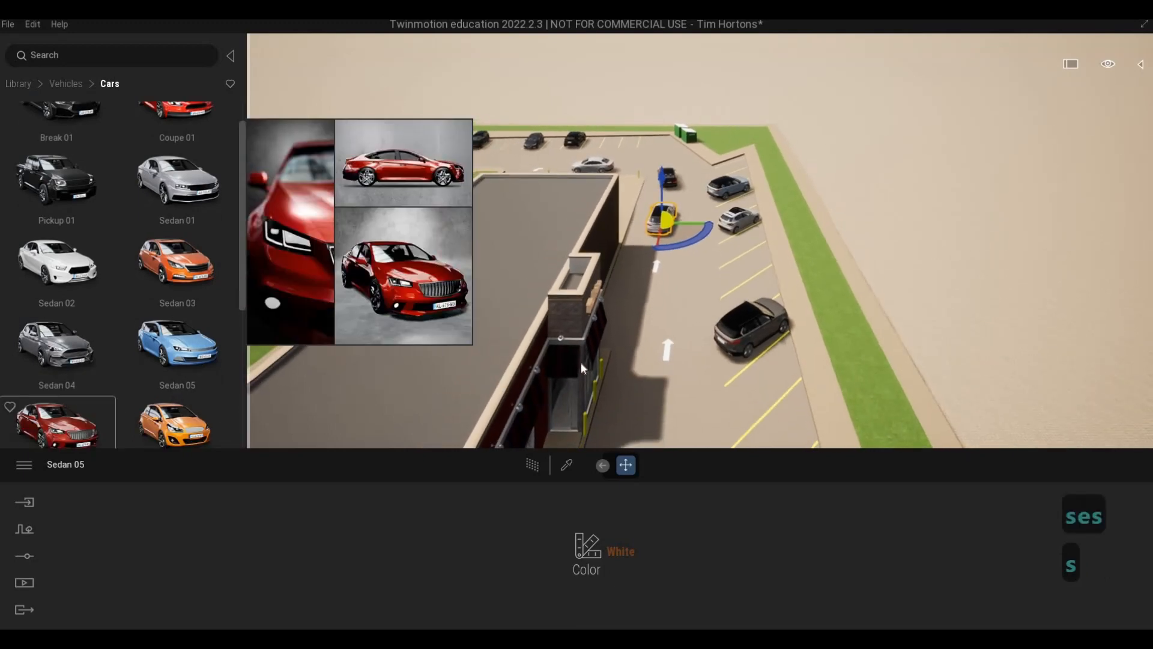
left_click_drag(65, 408, 667, 295)
Place a silver Sedan 08 in the drive-through lane behind the white Sedan 06, aligned with the lane arrow
key("s")
key("e")
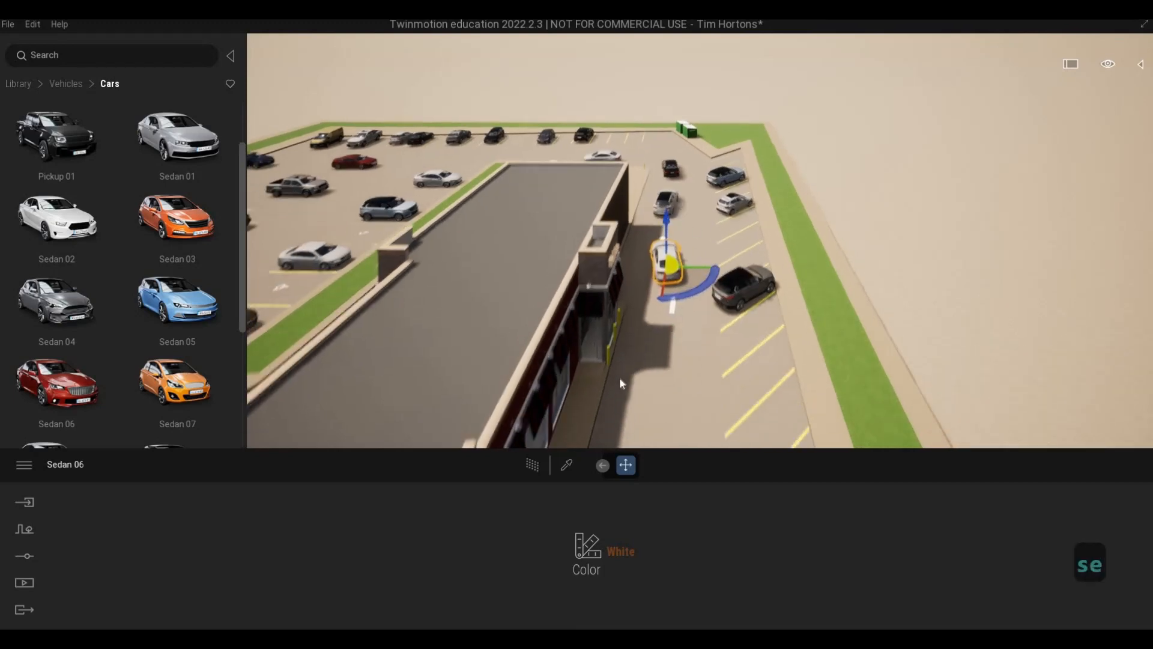
key("a")
key("e")
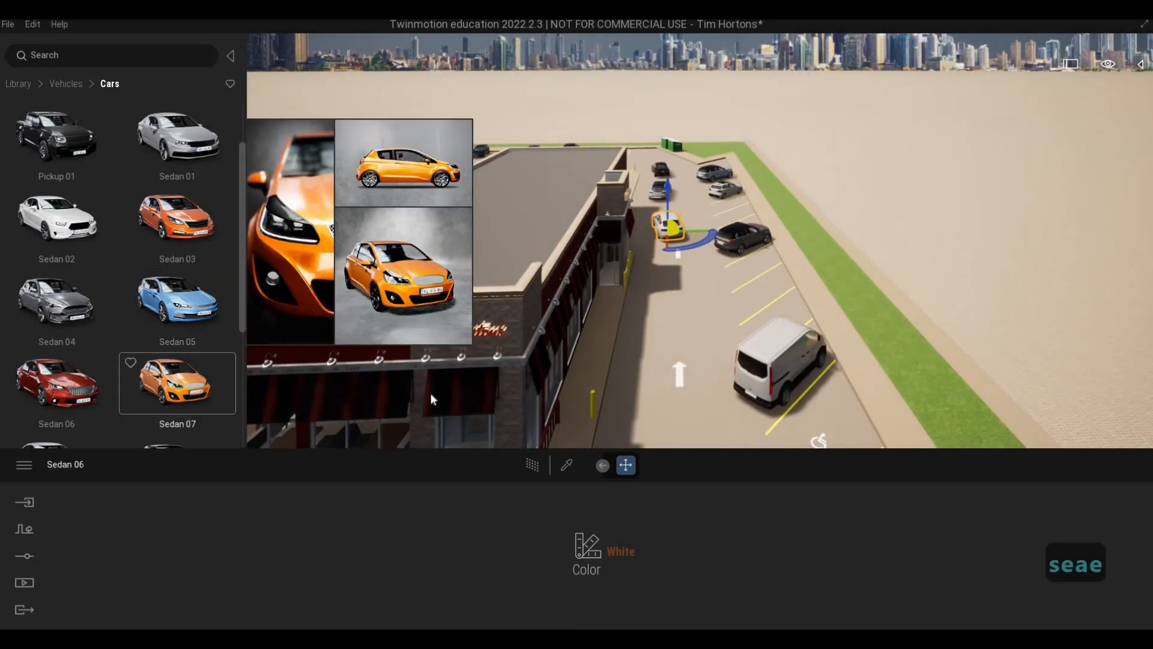
scroll(90, 390, "down", 2)
left_click_drag(60, 378, 610, 368)
scroll(672, 362, "up", 2)
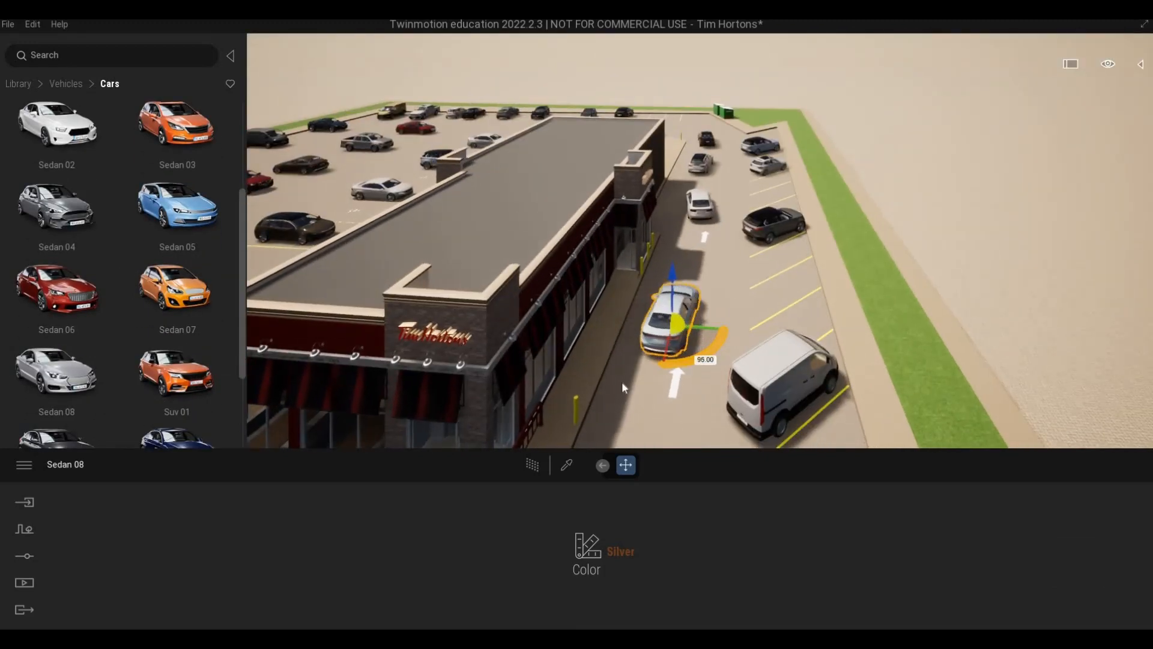
Place a black Suv 03 along the building wall in the lane beside the long green island, next to the yellow bollards
key("s")
key("e")
key("a")
key("a")
key("a")
key("a")
key("a")
key("a")
key("a")
key("a")
key("a")
key("a")
key("a")
key("a")
key("a")
key("a")
key("a")
key("a")
key("a")
key("a")
key("a")
key("a")
key("a")
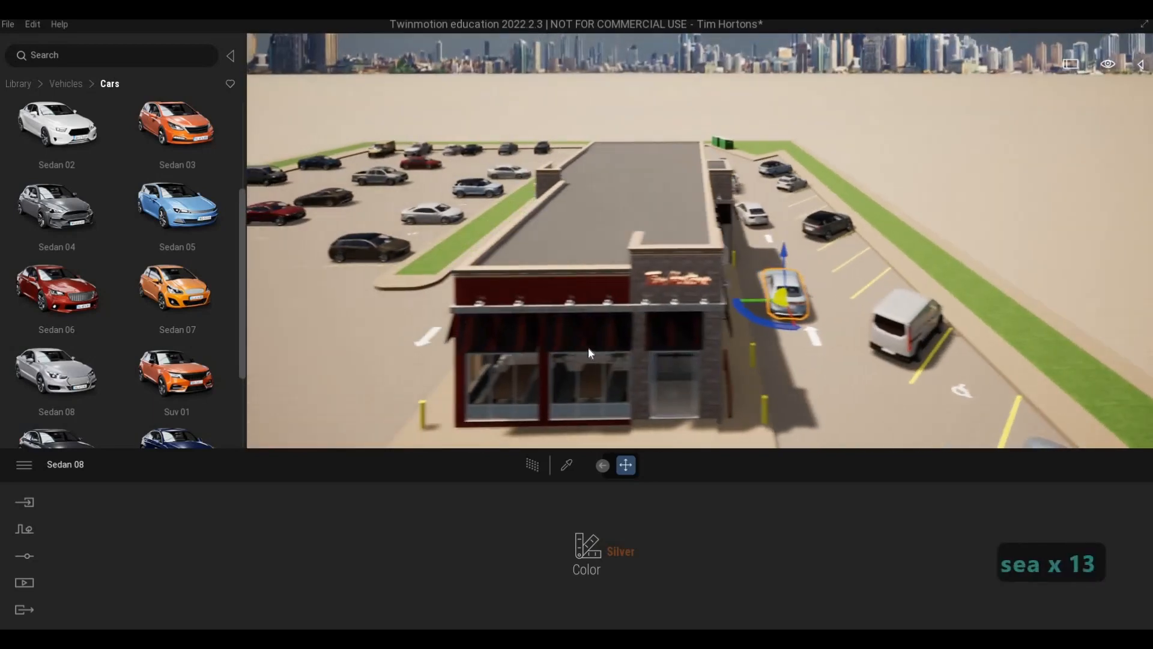
key("w")
key("w")
key("w")
key("w")
key("w")
key("w")
key("w")
key("w")
key("w")
key("w")
key("w")
key("w")
key("w")
key("w")
key("w")
key("w")
key("w")
key("w")
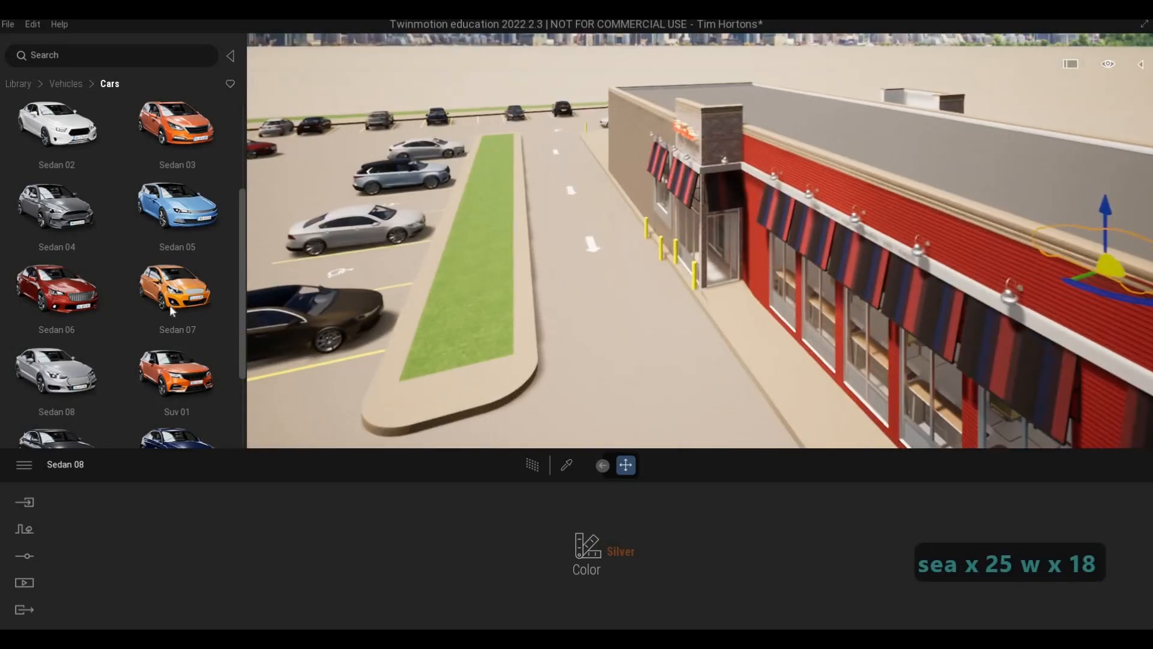
scroll(172, 308, "down", 1)
left_click_drag(595, 346, 590, 317)
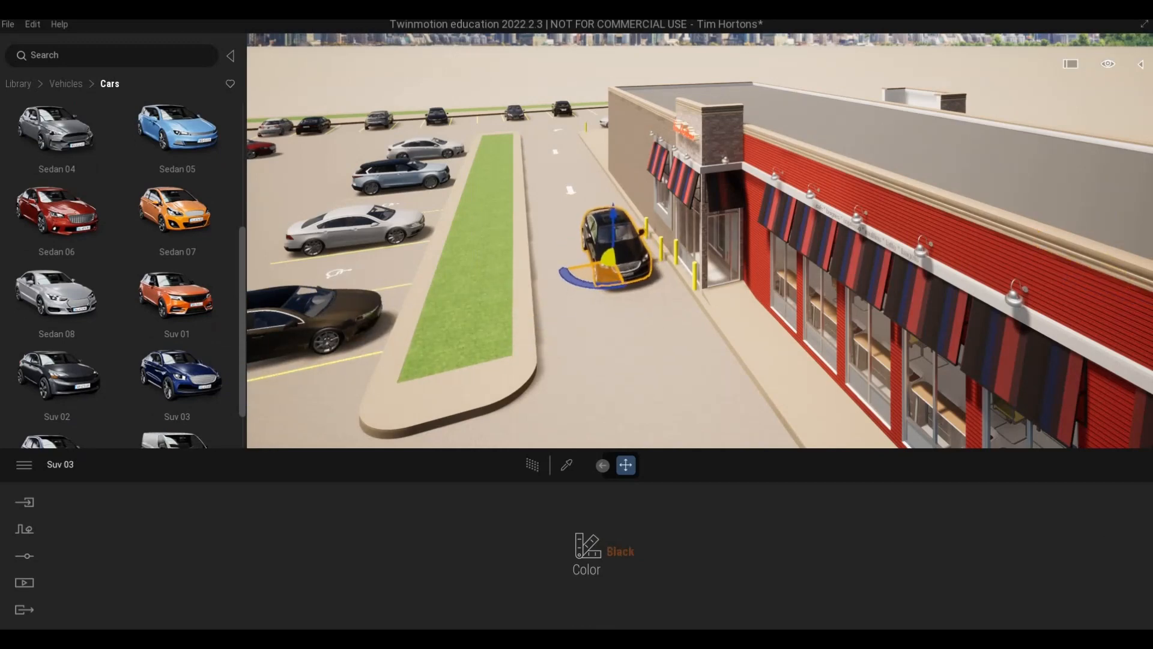
key("a")
key("w")
key("a")
key("a")
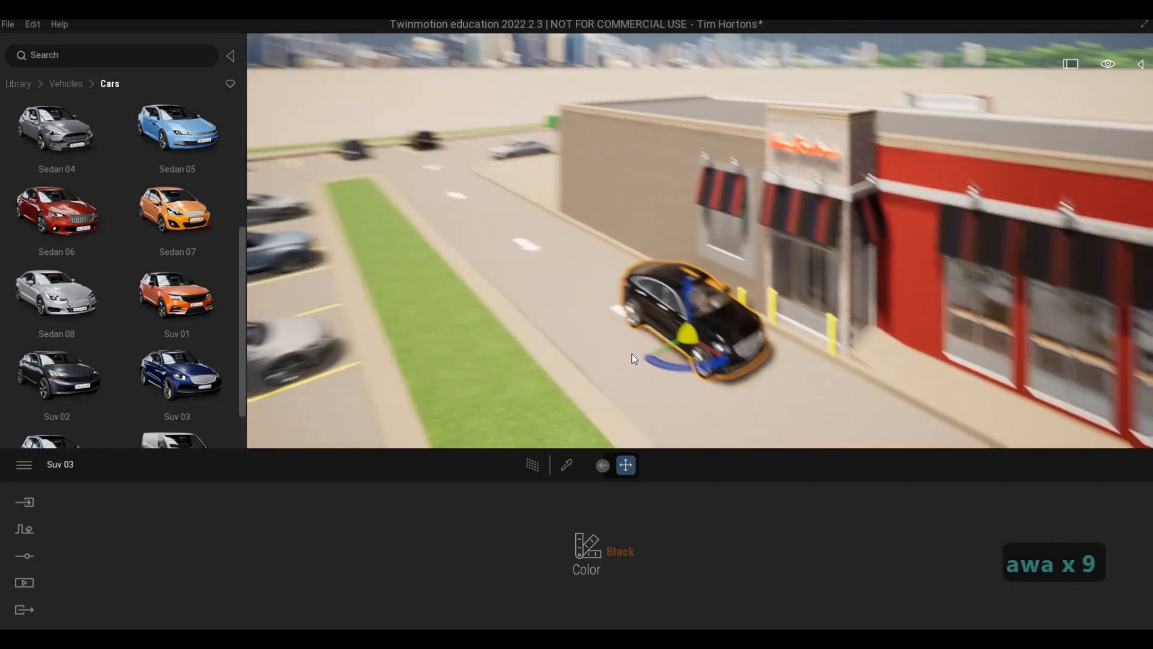
key("w")
left_click_drag(763, 338, 715, 328)
Line up a white Suv 01 and a black Suv 01 behind the black Suv 03 in the lane beside the building
key("a")
key("w")
key("d")
right_click_drag(714, 328, 222, 321)
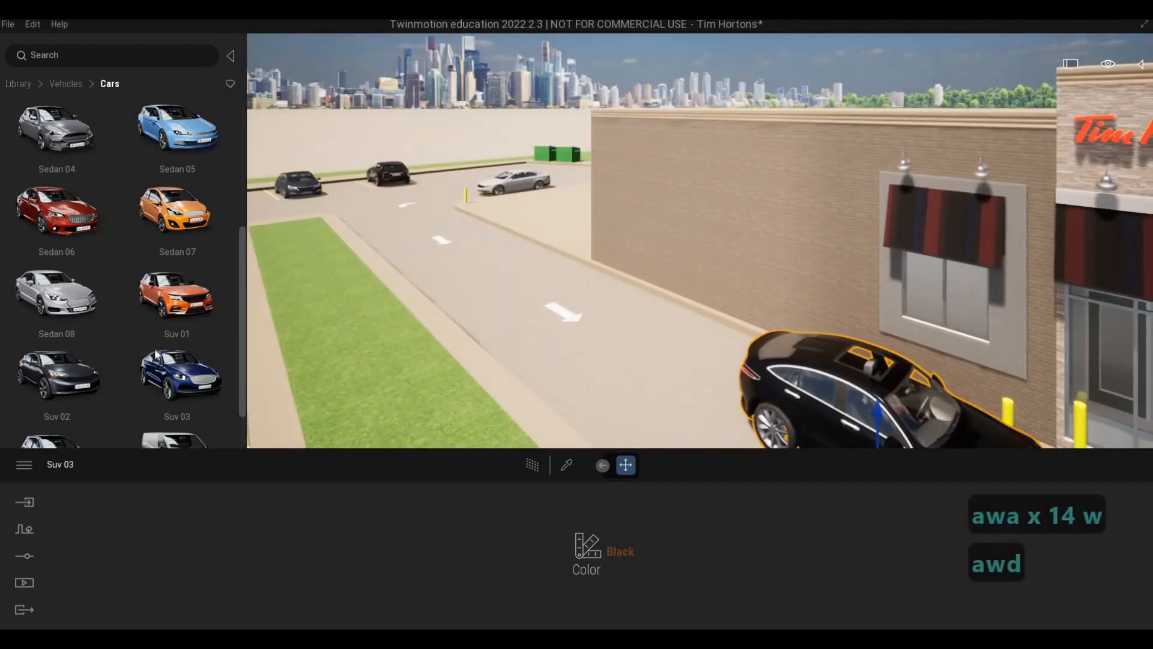
mouse_move(222, 321)
scroll(222, 321, "down", 1)
left_click_drag(180, 243, 400, 304)
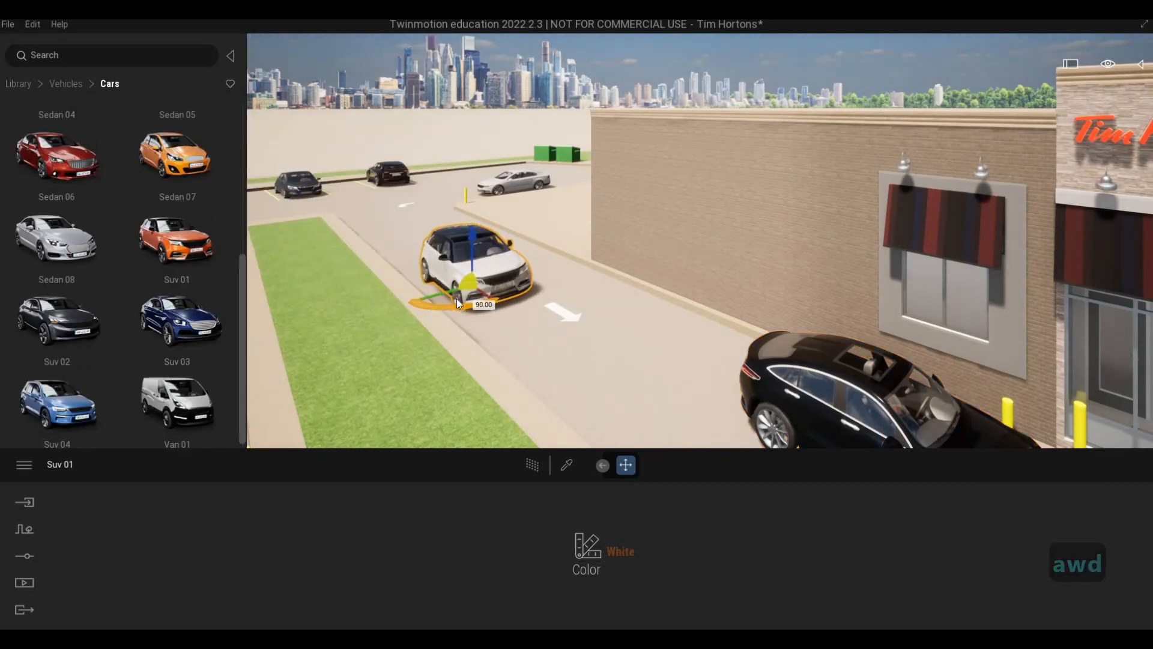
left_click_drag(469, 286, 604, 356)
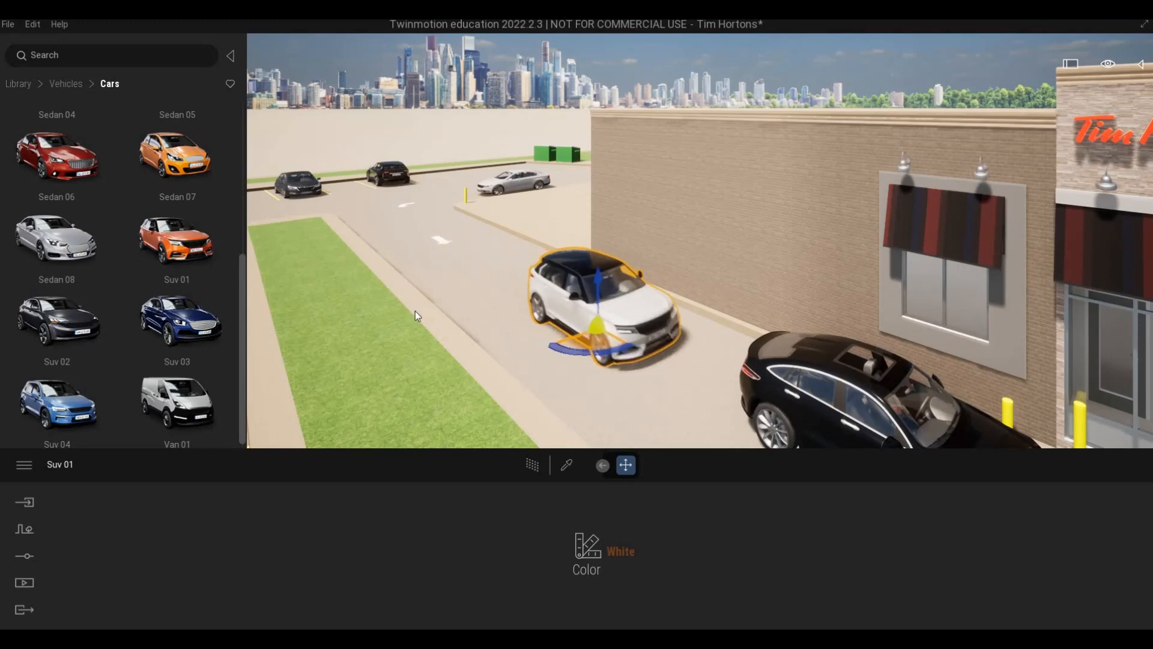
left_click_drag(201, 246, 474, 268)
Place a Sedan 04 behind the black Suv 01 in the lane and set its color to Vivid red
key("a")
key("w")
key("q")
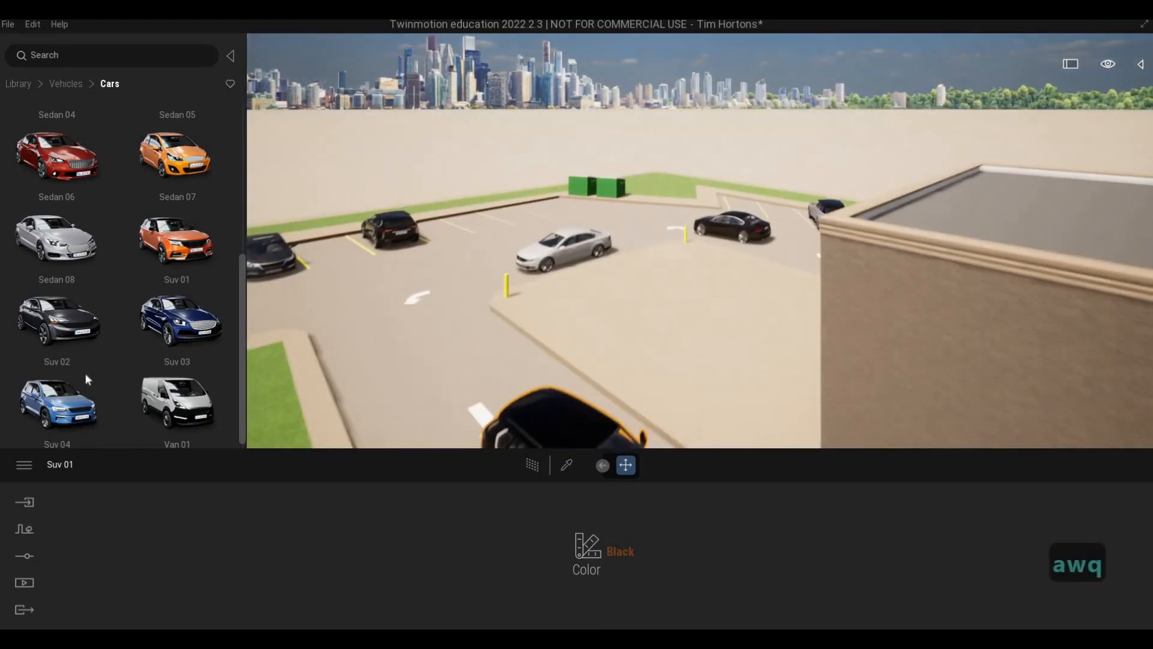
left_click_drag(438, 340, 362, 399)
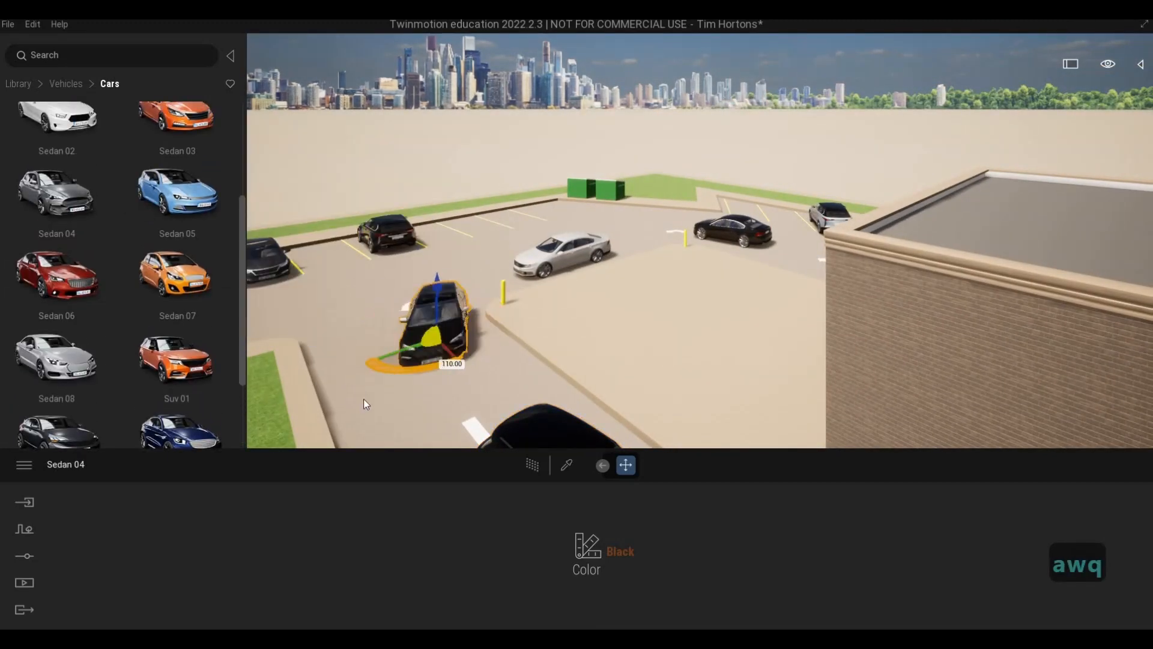
left_click(587, 545)
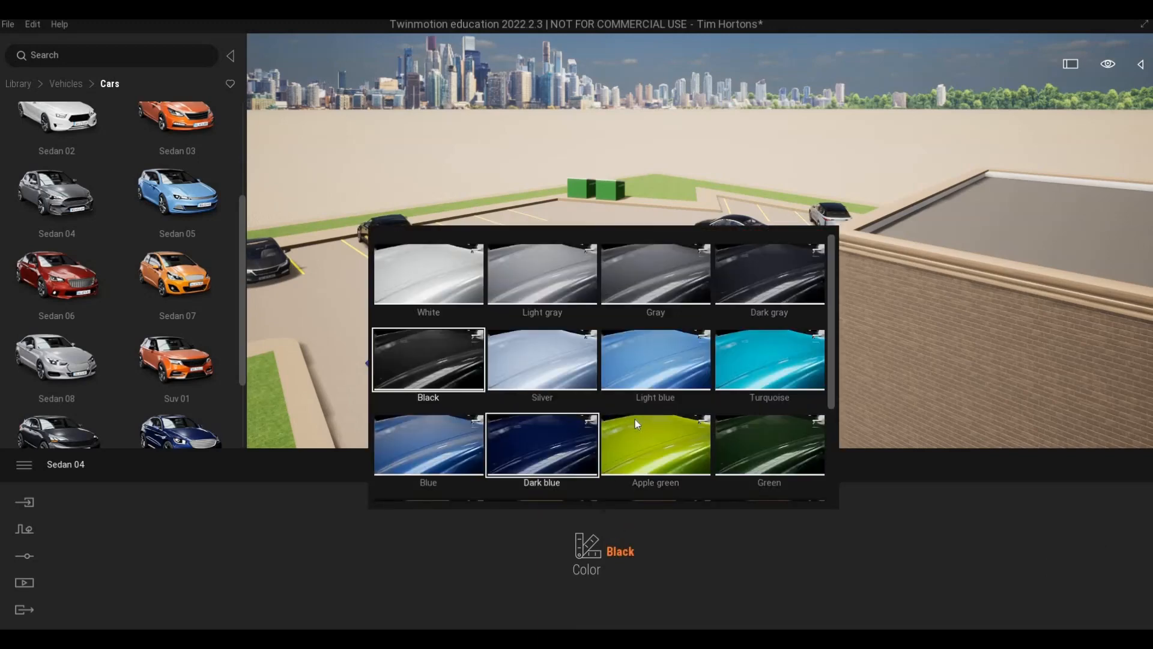
scroll(636, 420, "down", 3)
left_click(542, 456)
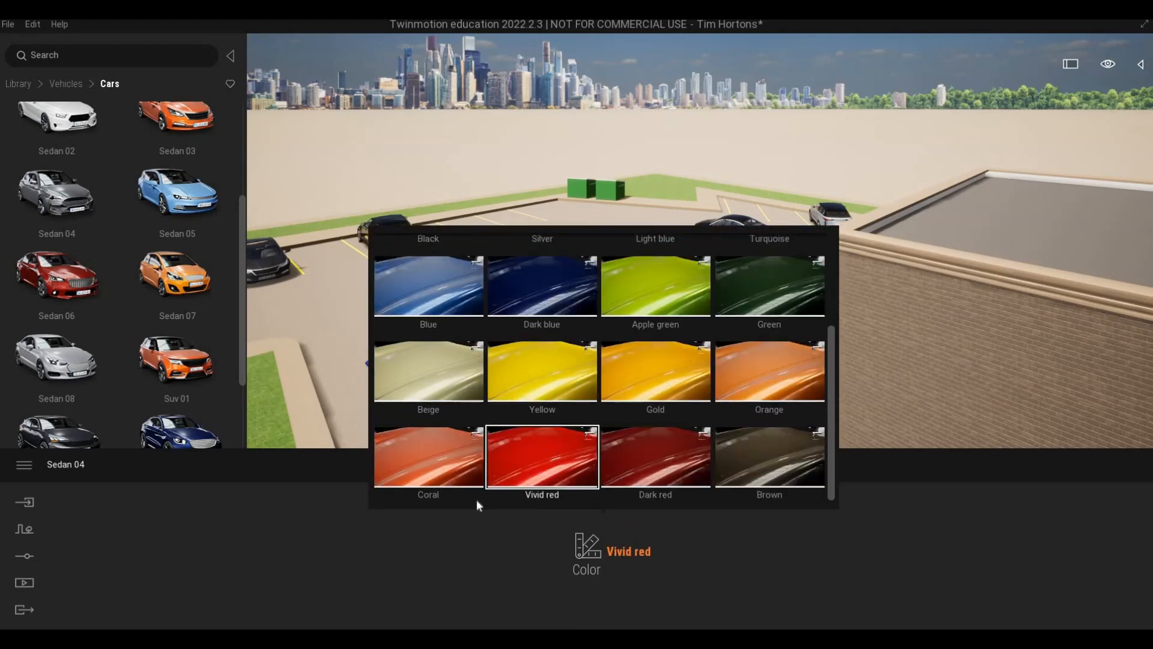
Change the color of the black Suv 01 in the lane to Light blue and deselect it
key("s")
key("s")
key("d")
key("s")
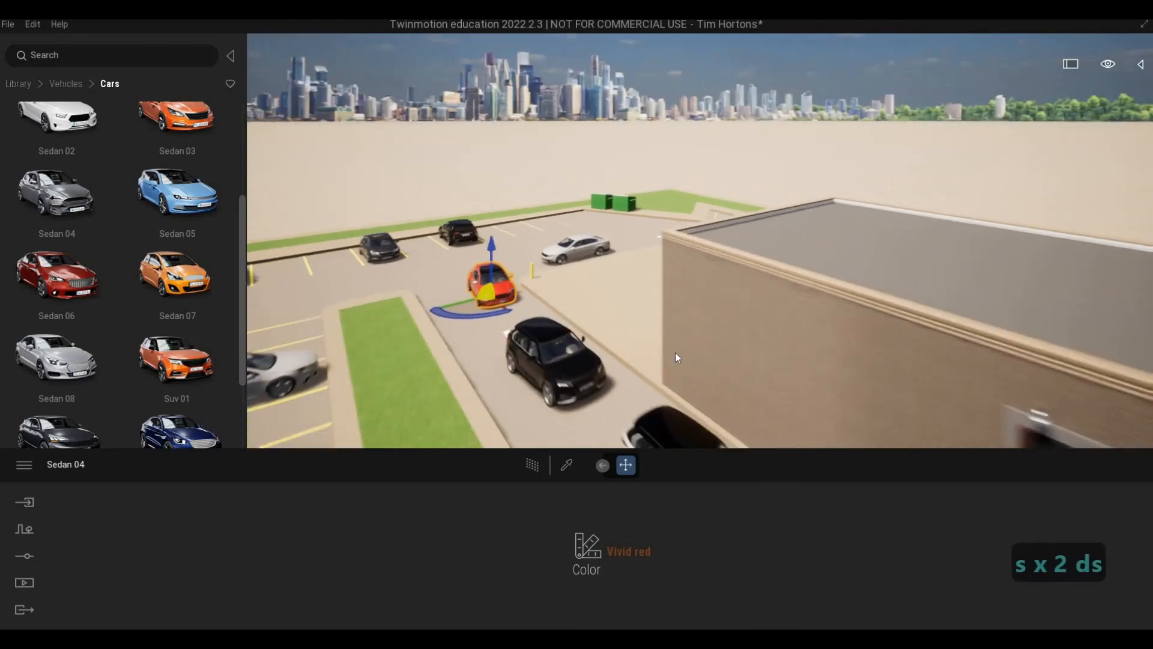
key("e")
left_click(604, 257)
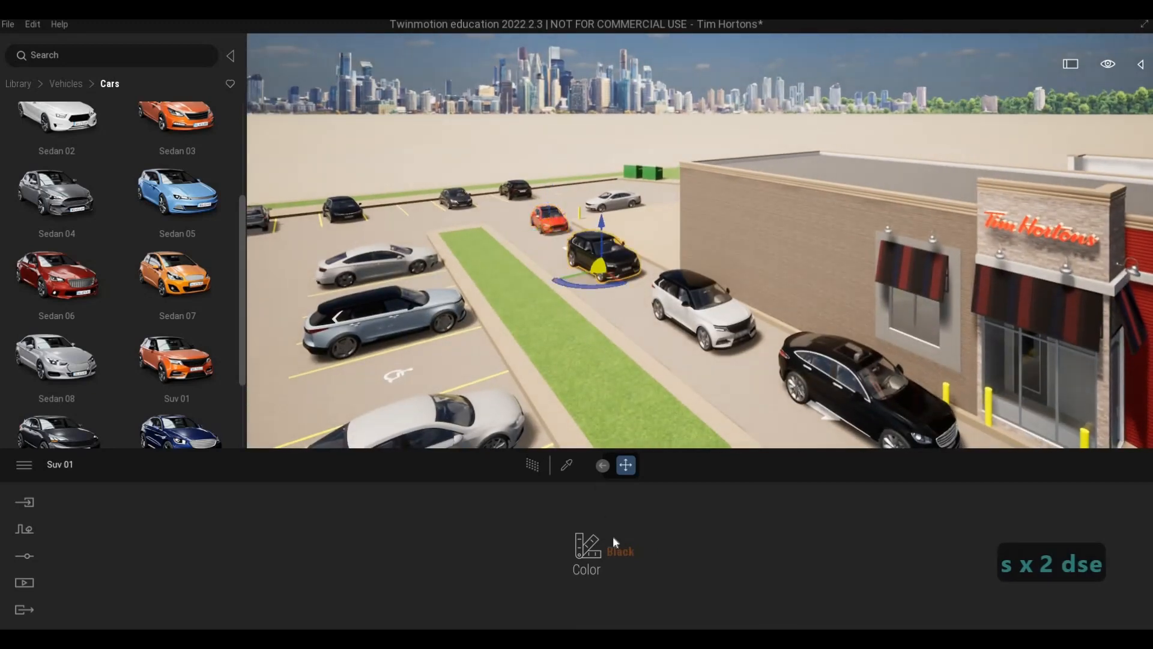
left_click(612, 535)
left_click(671, 390)
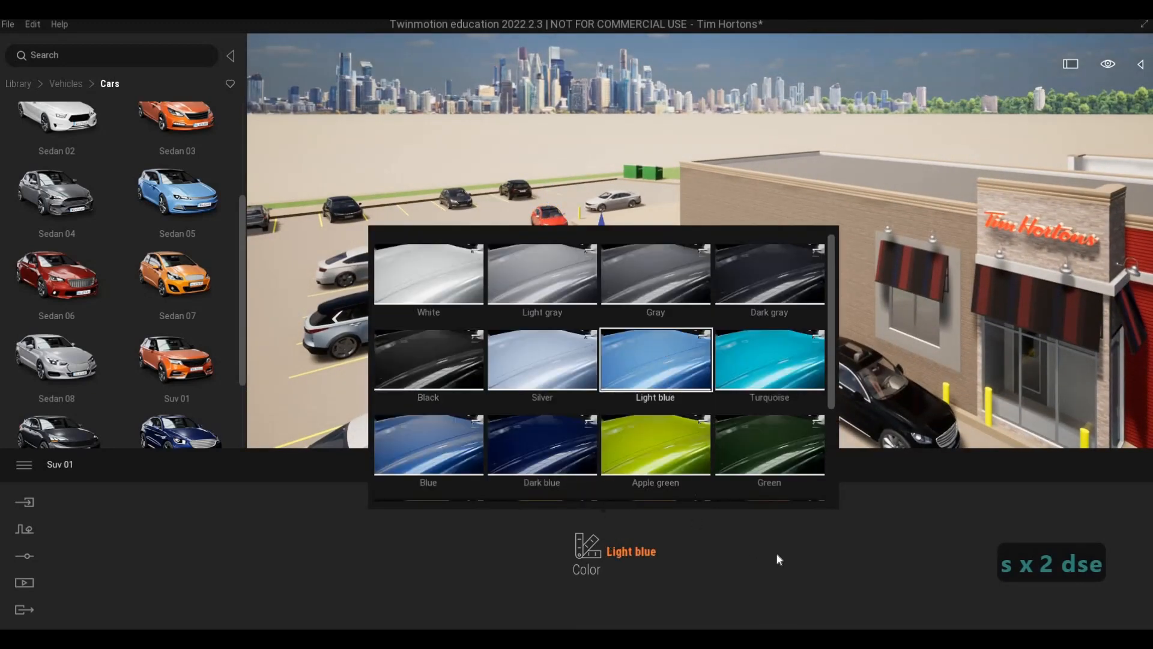
key("s")
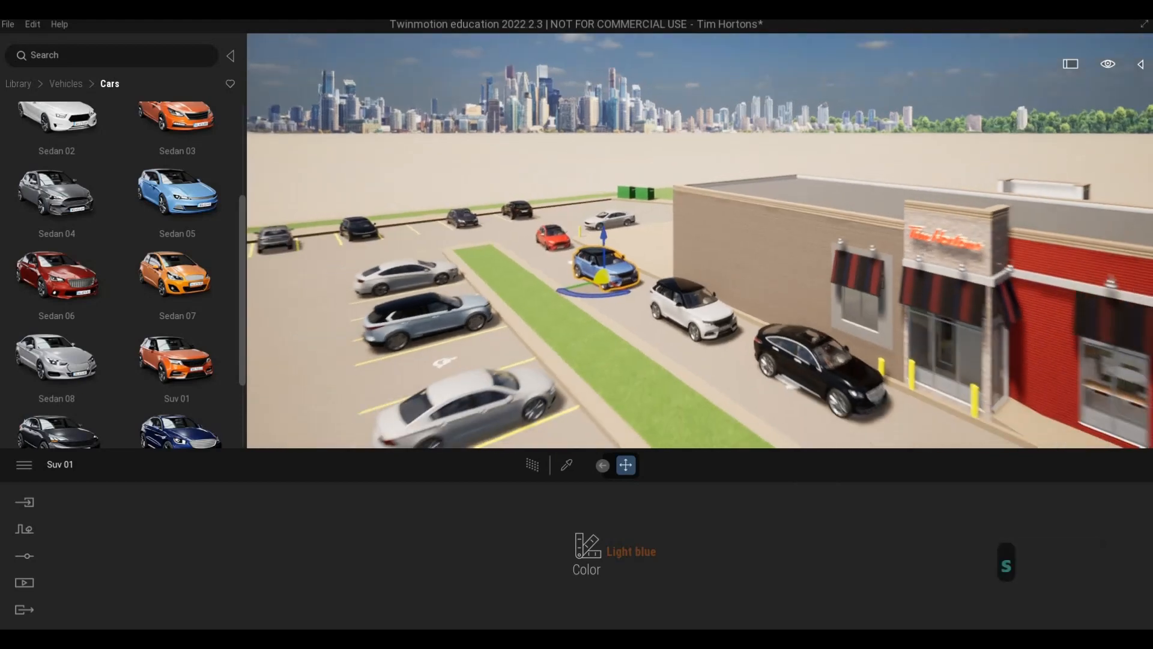
key("s")
key("e")
key("Escape")
key("Escape")
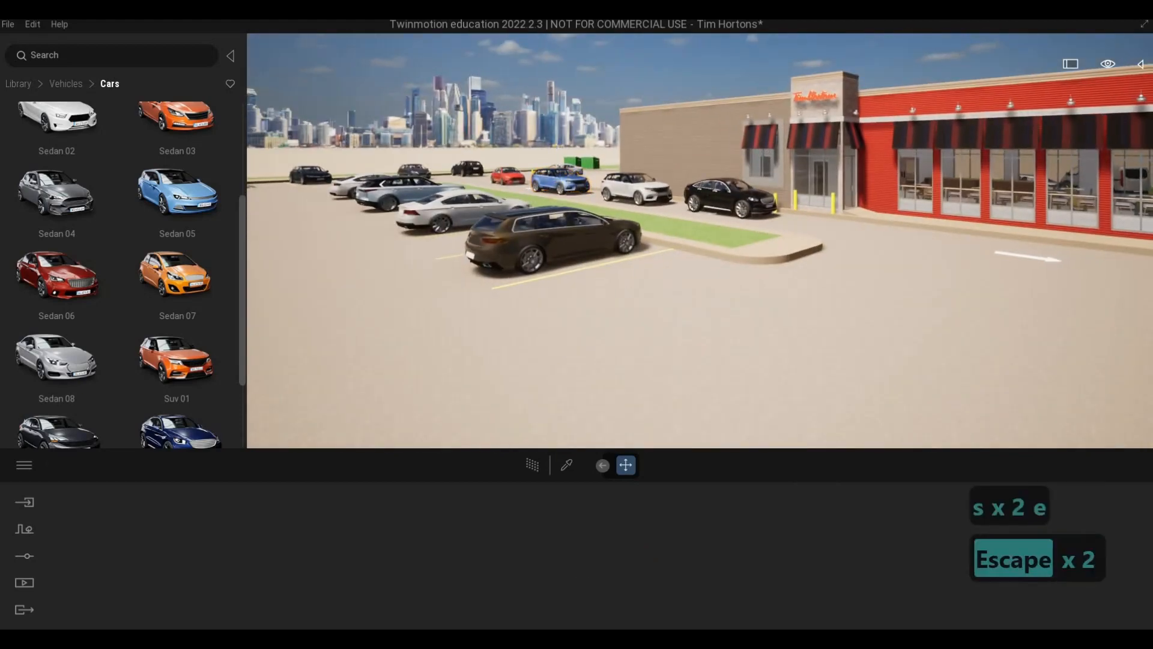
Examine the building's facades, parking lot and drive-through lane from several sides, ending at the main sign entrance
key("d")
key("d")
key("d")
key("d")
key("d")
key("d")
key("d")
key("d")
key("d")
key("d")
key("d")
key("d")
key("d")
key("d")
key("d")
key("d")
key("d")
key("d")
key("d")
key("d")
key("d")
key("d")
key("d")
key("d")
key("d")
key("d")
key("d")
key("d")
key("d")
key("d")
key("d")
key("d")
key("d")
key("d")
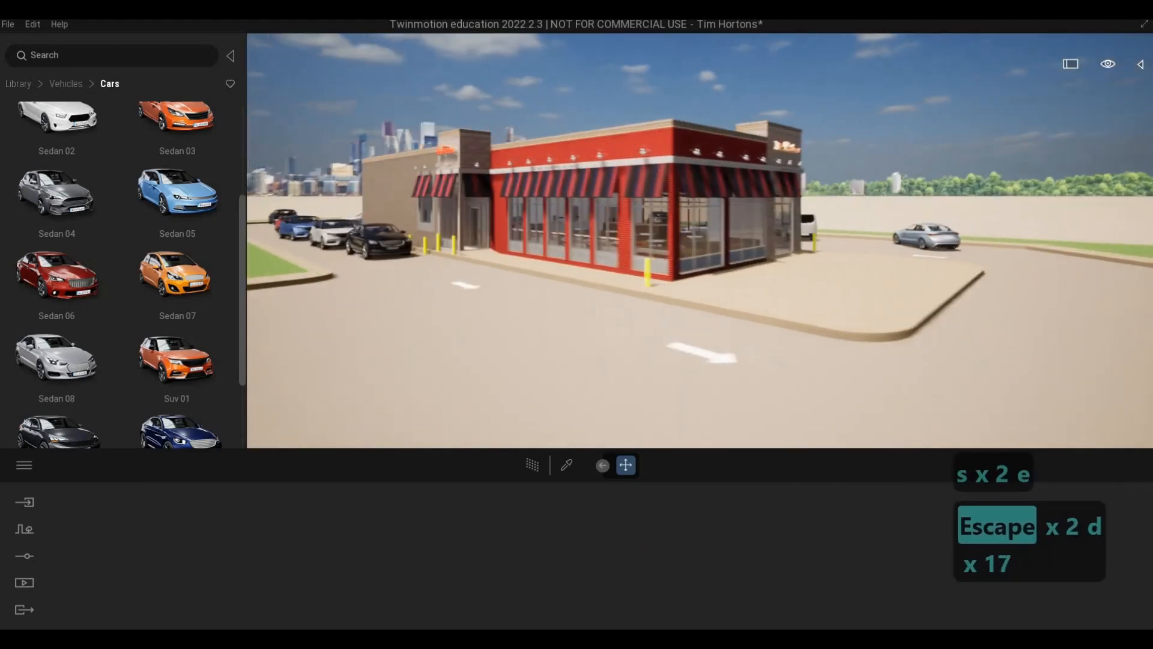
key("s")
key("s")
key("d")
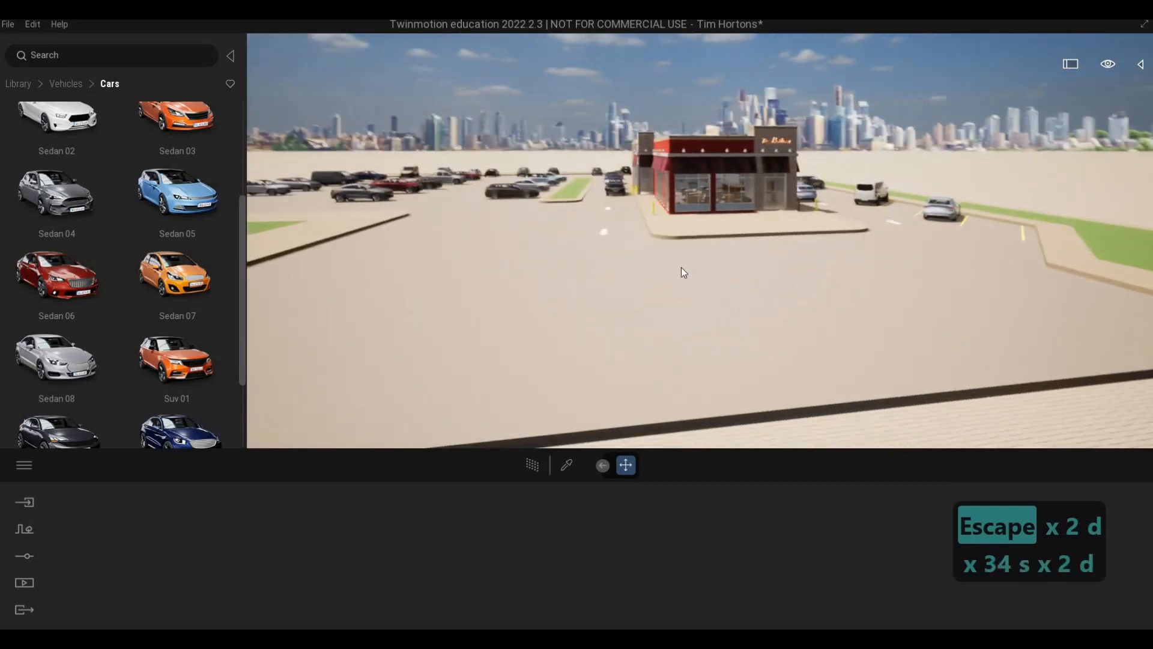
key("d")
key("d")
key("d")
key("d")
key("w")
key("w")
key("a")
key("w")
key("w")
key("w")
key("w")
key("w")
key("w")
key("w")
key("w")
key("w")
key("w")
key("w")
key("w")
key("w")
key("w")
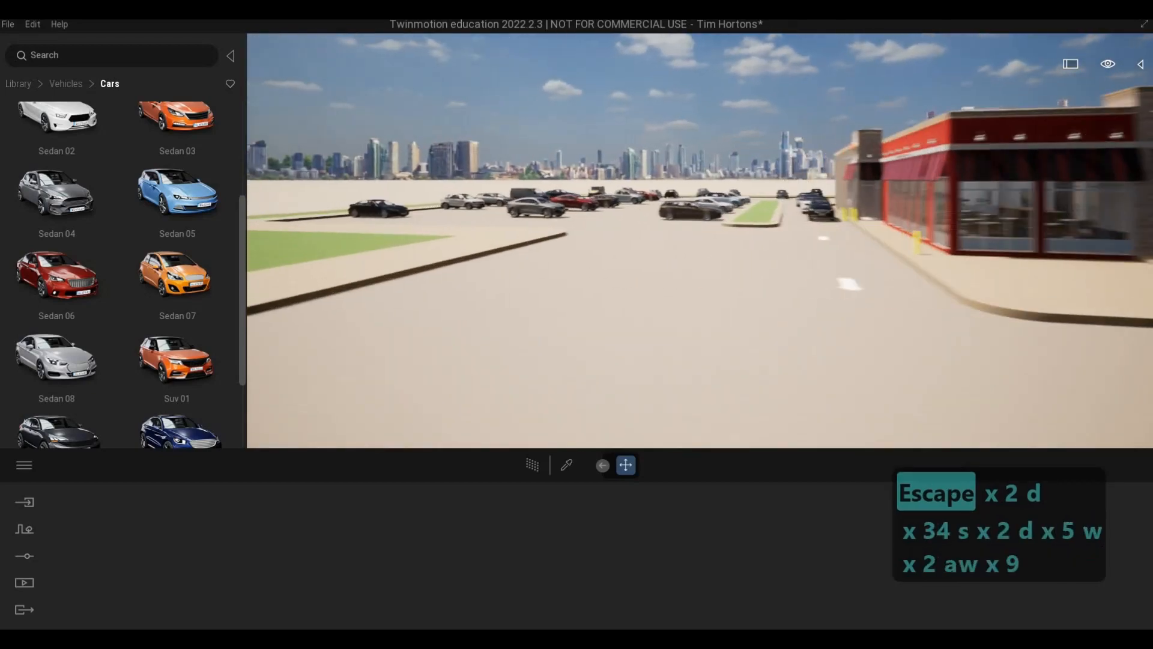
key("q")
key("s")
key("d")
key("w")
key("d")
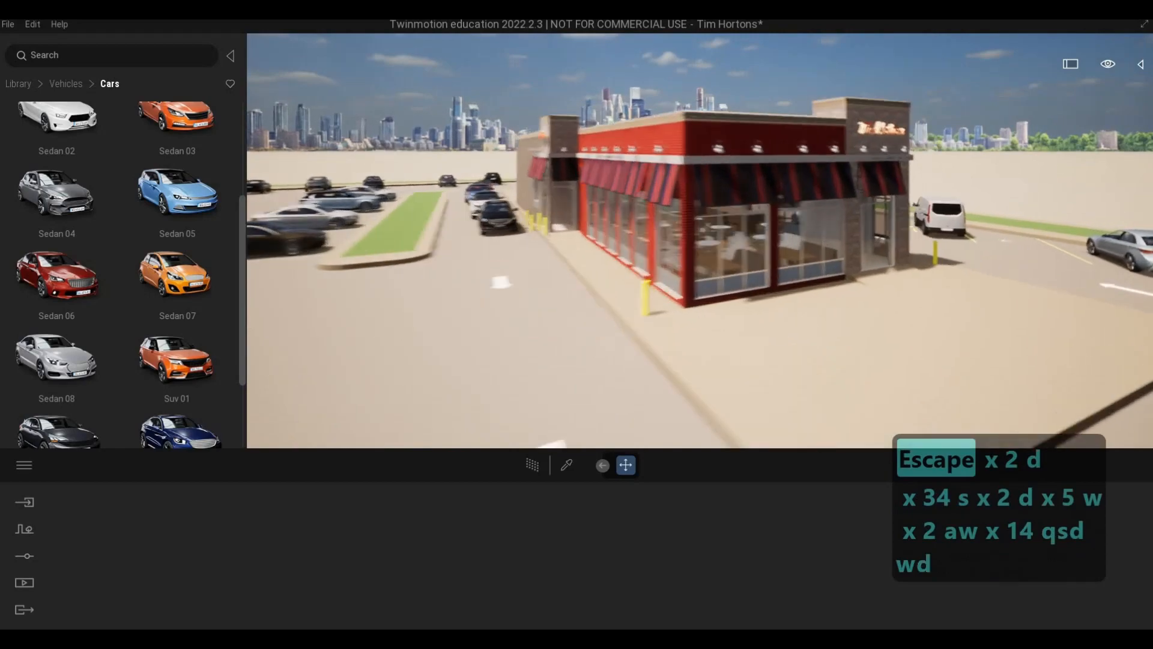
key("d")
key("d")
key("s")
key("d")
key("w")
key("w")
key("w")
key("w")
key("w")
key("w")
key("w")
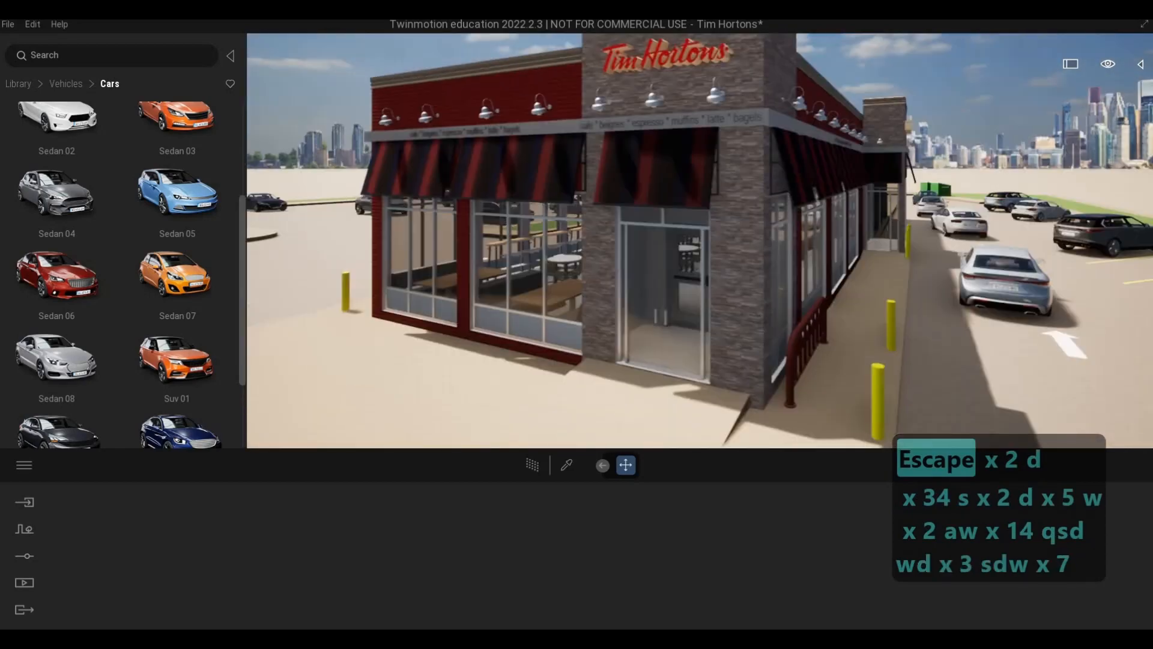
Apply the Neon 01 material to the bulbs of the wall lamps above the striped awnings
key("w")
key("d")
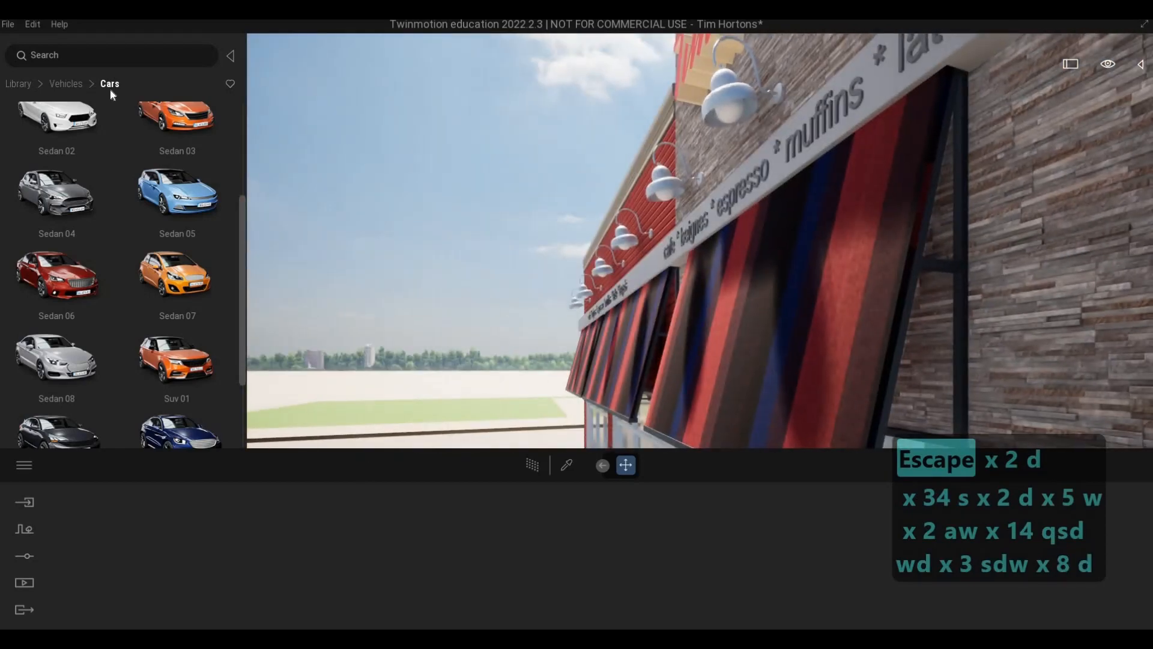
left_click(63, 84)
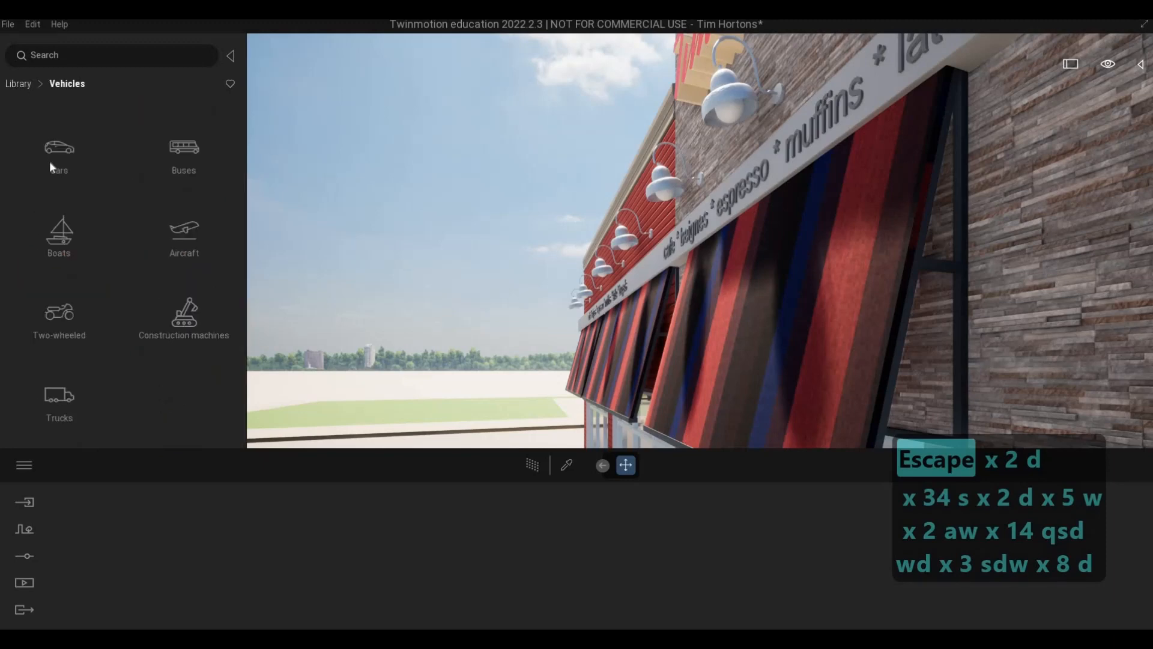
left_click(19, 84)
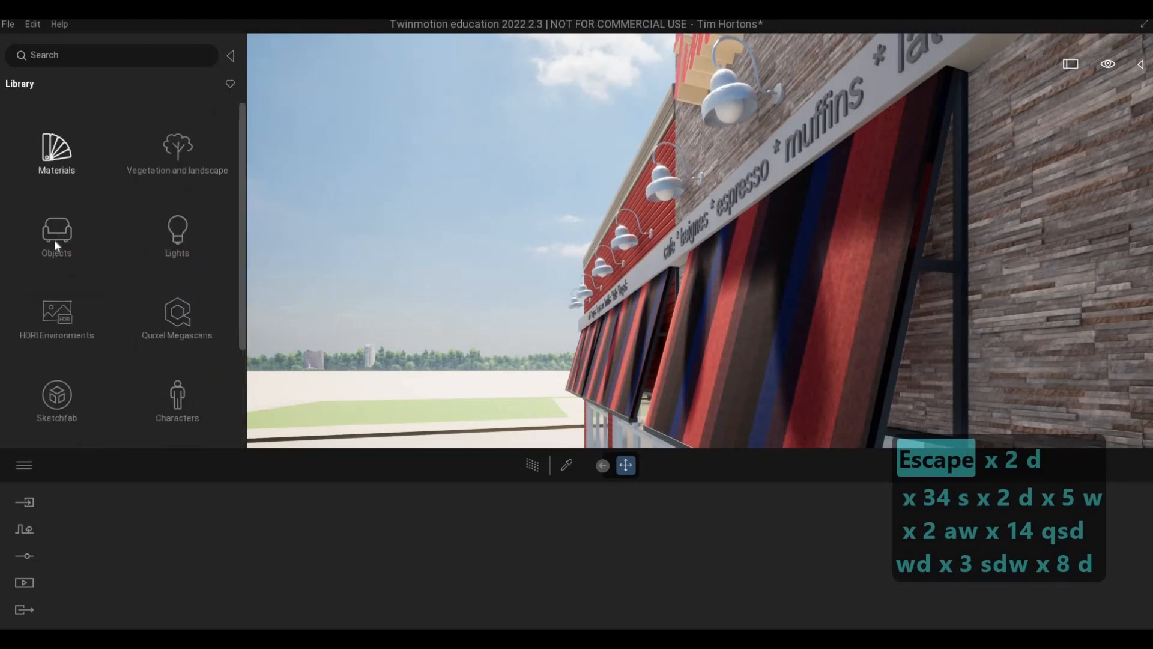
left_click(58, 167)
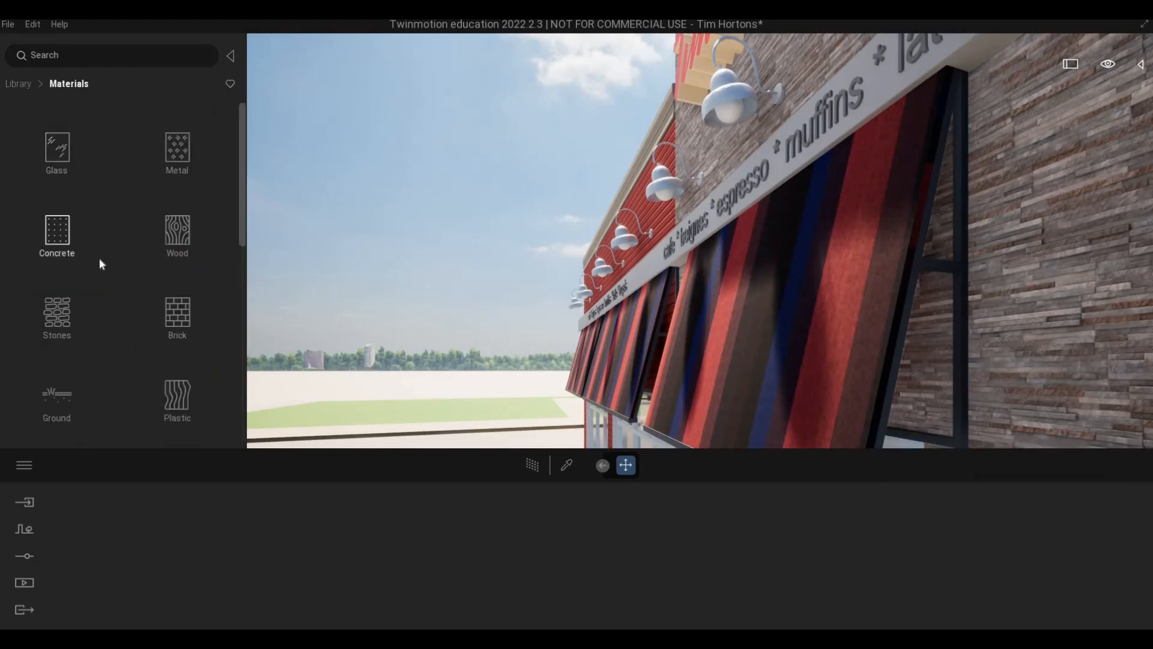
scroll(99, 265, "down", 6)
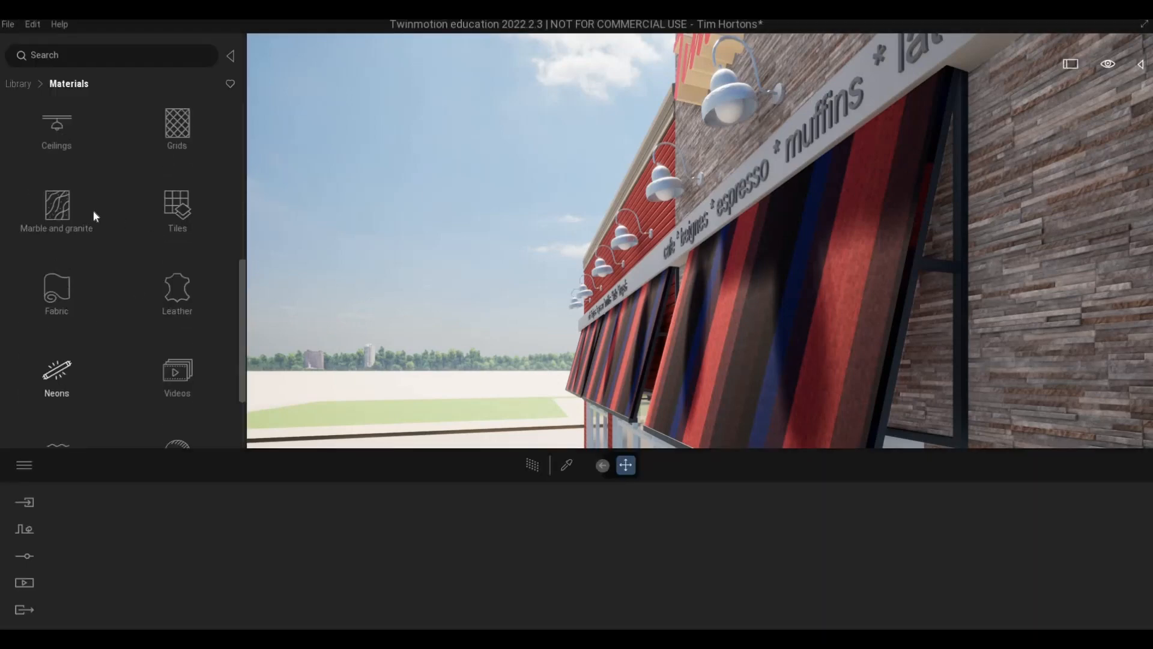
left_click(66, 378)
left_click_drag(78, 138, 725, 136)
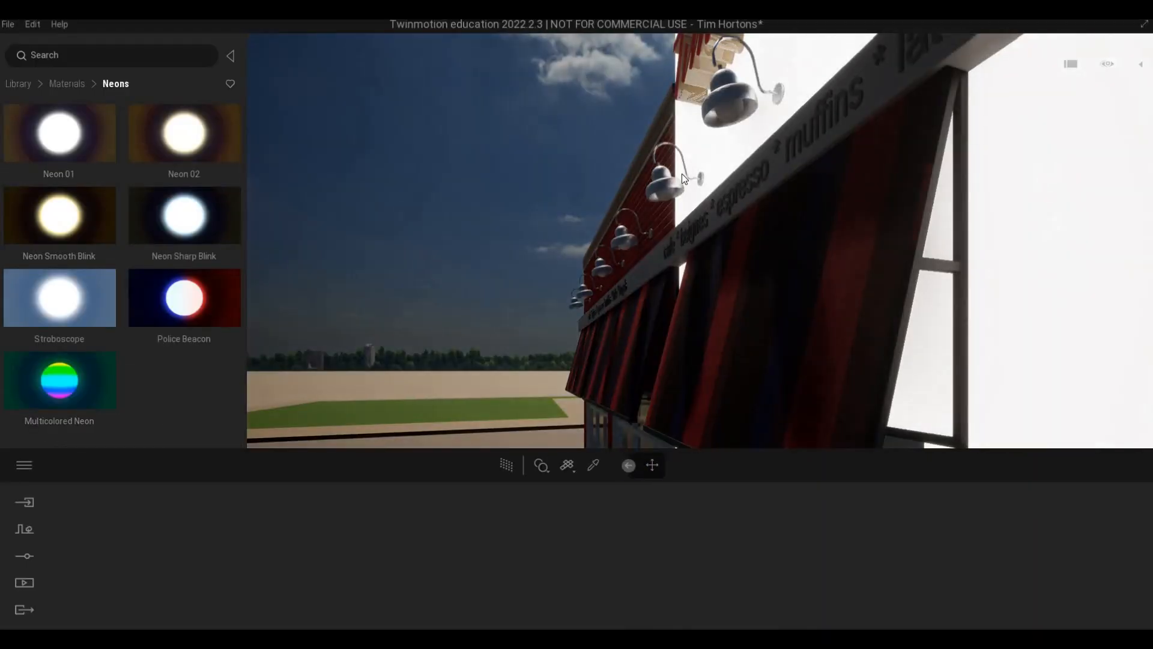
left_click_drag(682, 174, 673, 189)
Place a spot light at the first wall lamp on the red section of the front facade
key("a")
key("s")
right_click_drag(525, 239, 51, 81)
key("d")
key("d")
key("d")
key("w")
key("a")
key("q")
key("a")
key("w")
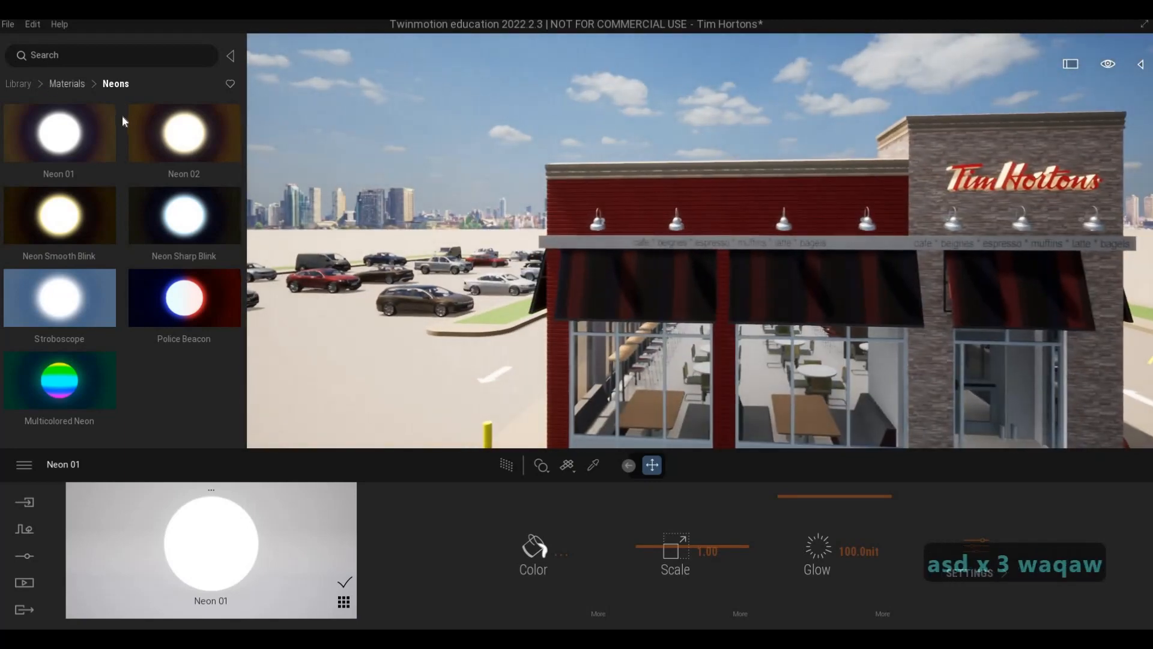
left_click(67, 84)
left_click(28, 85)
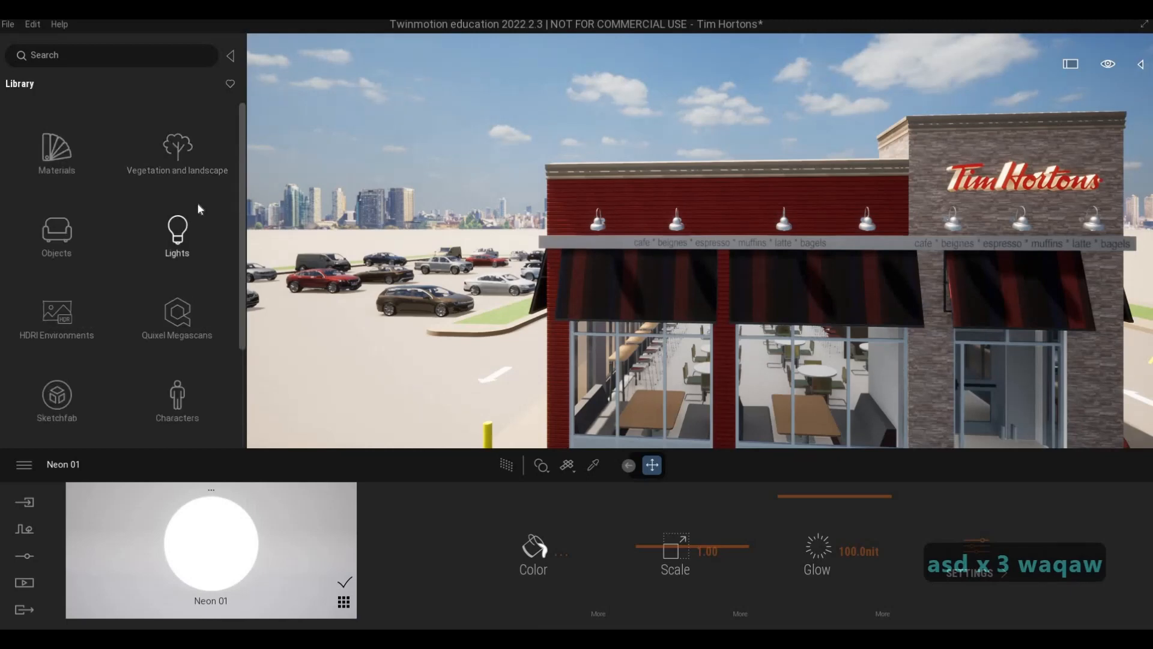
left_click(199, 206)
left_click_drag(226, 148, 598, 225)
Align the spot light directly beneath the shade of the first wall lamp, above the "cafe" lettering
key("w")
key("q")
right_click_drag(597, 225, 414, 246)
key("d")
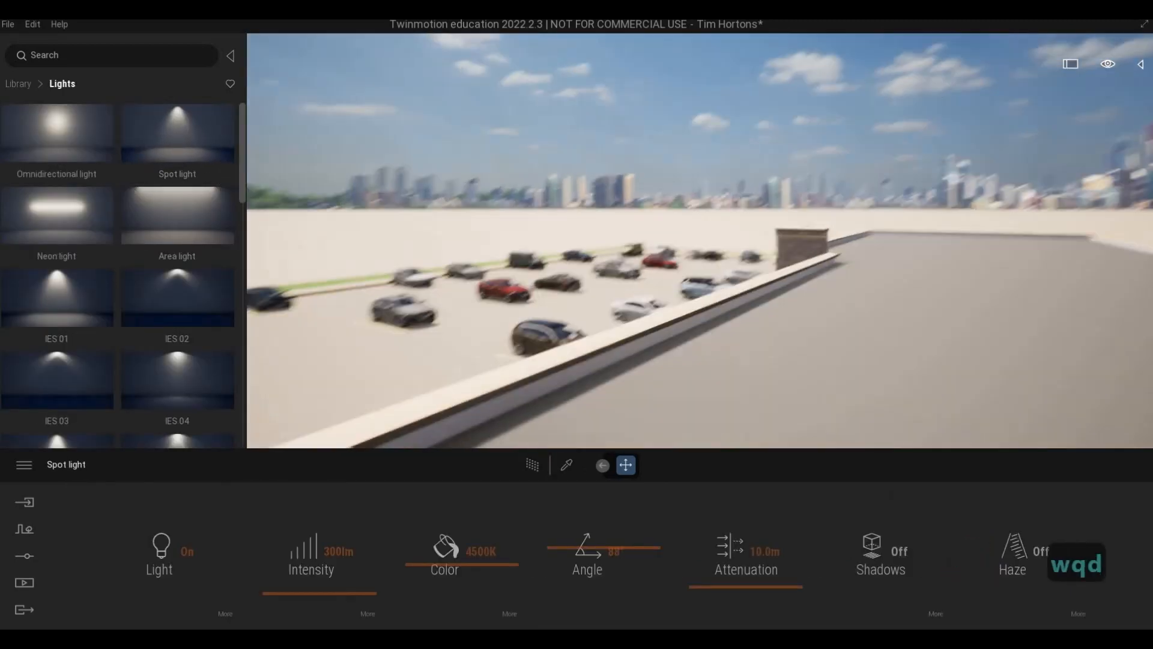
key("e")
key("a")
key("e")
key("a")
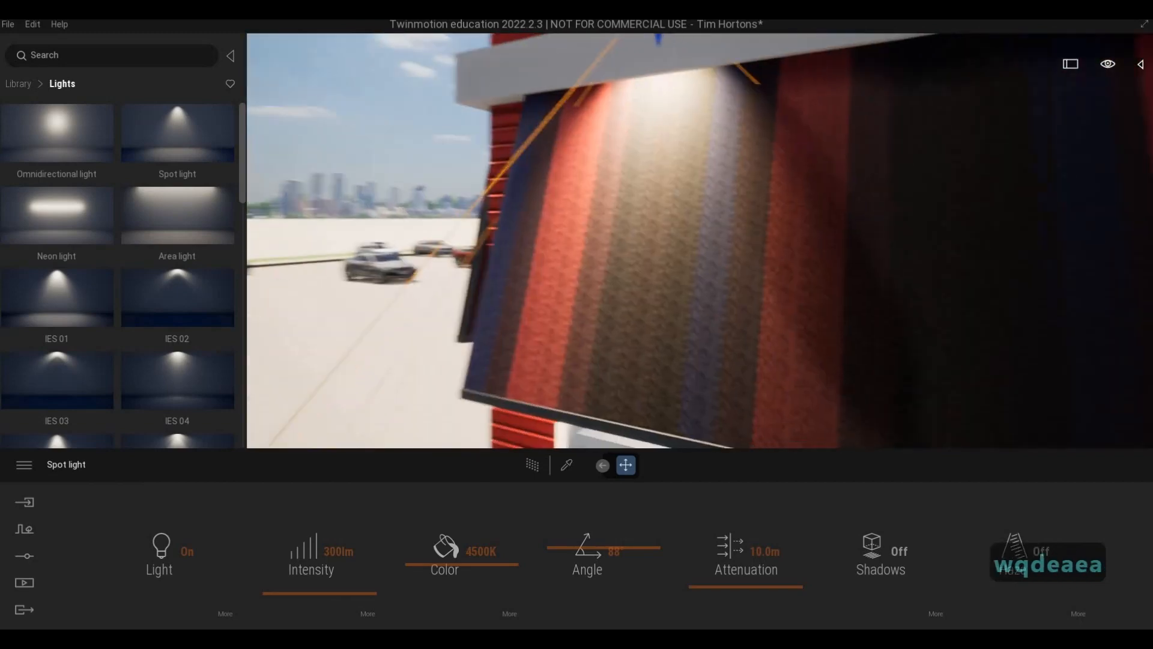
key("q")
key("d")
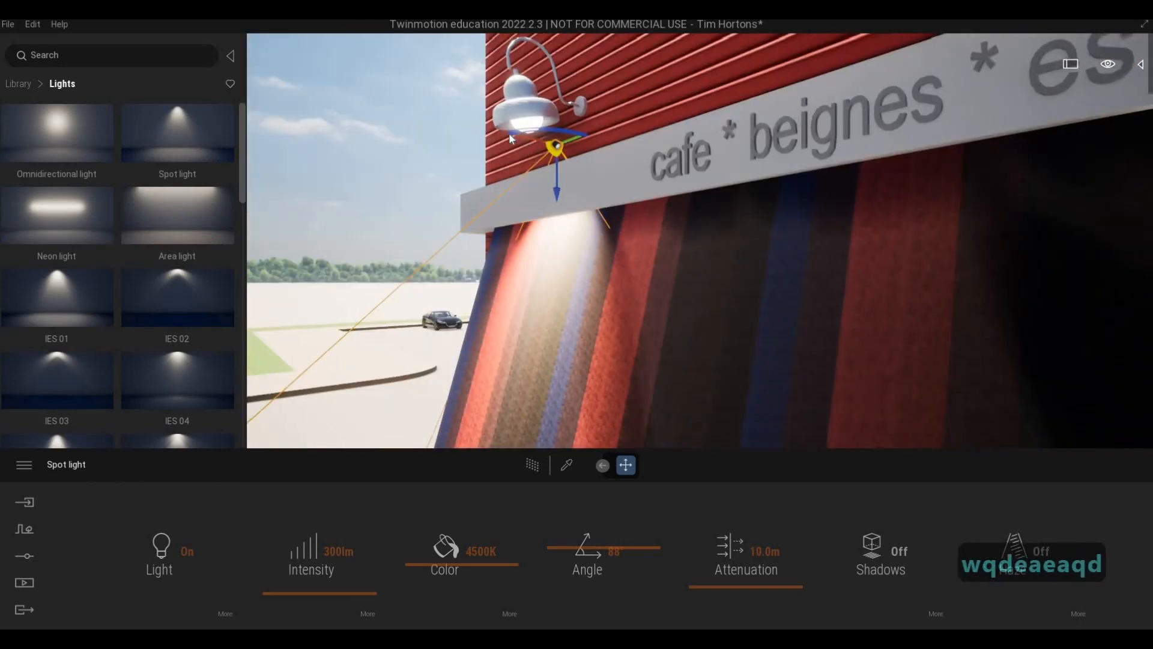
key("Tab")
left_click_drag(481, 129, 550, 304)
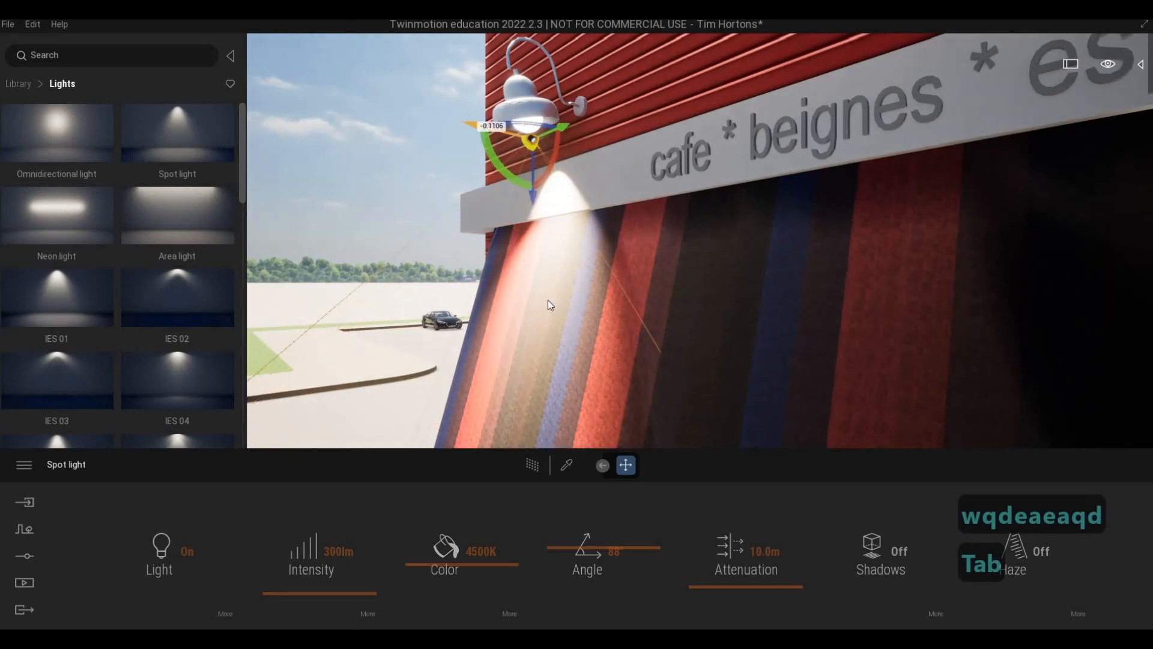
key("s")
key("a")
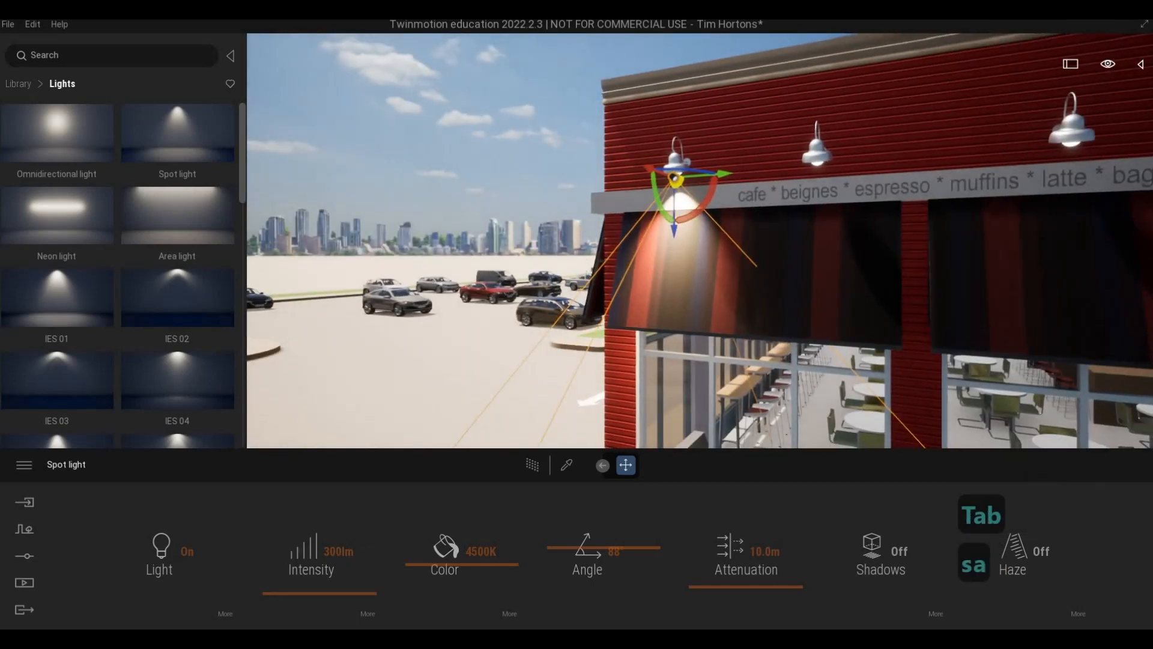
Set the spot light's intensity to 10 lm
left_click(260, 545)
type("1")
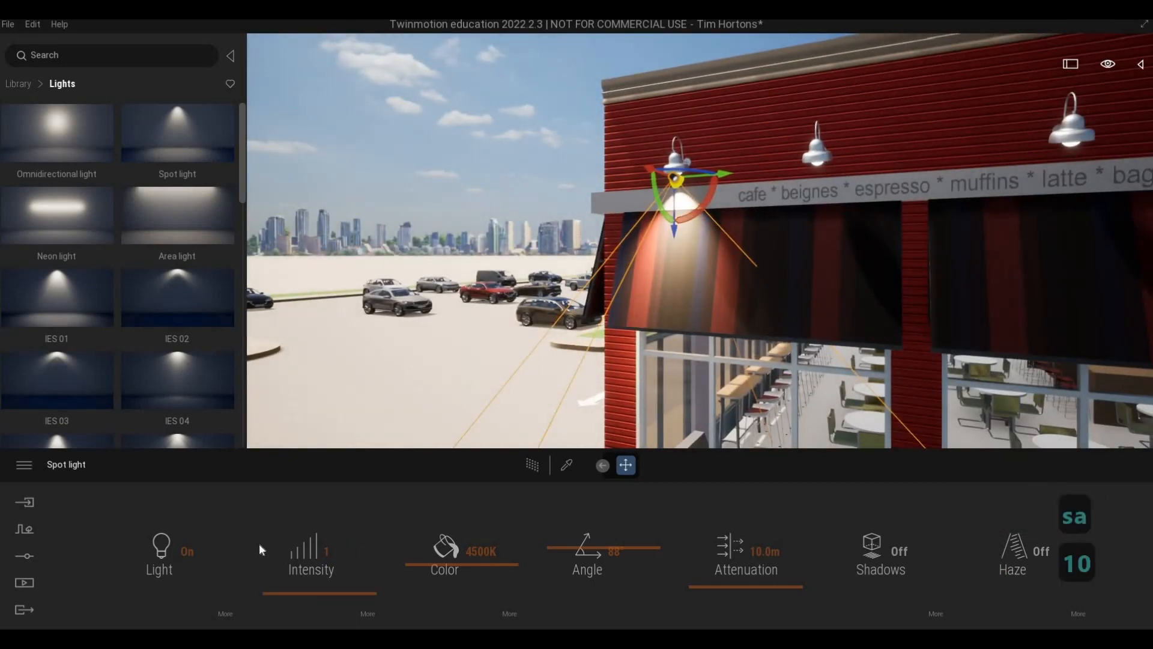
type("0")
key("Return")
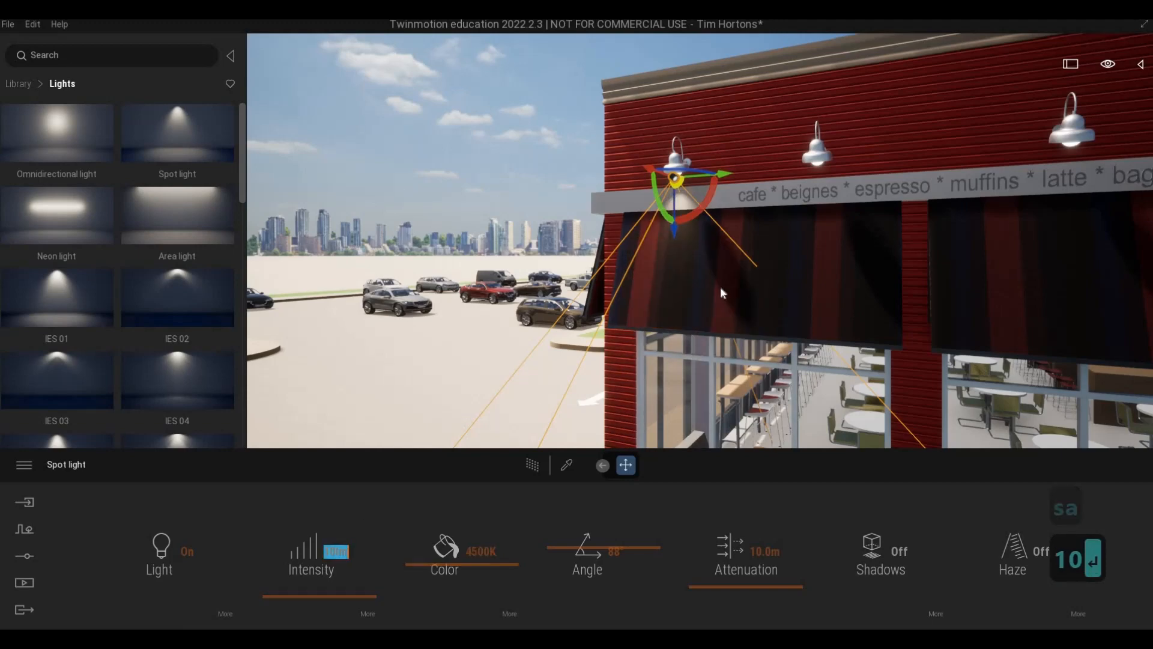
Copy the spot light as instances under the second, third and fourth front lamps, spaced 1.32 m, 1.74 m and 1.33 m
left_click_drag(726, 171, 881, 181)
left_click(542, 384)
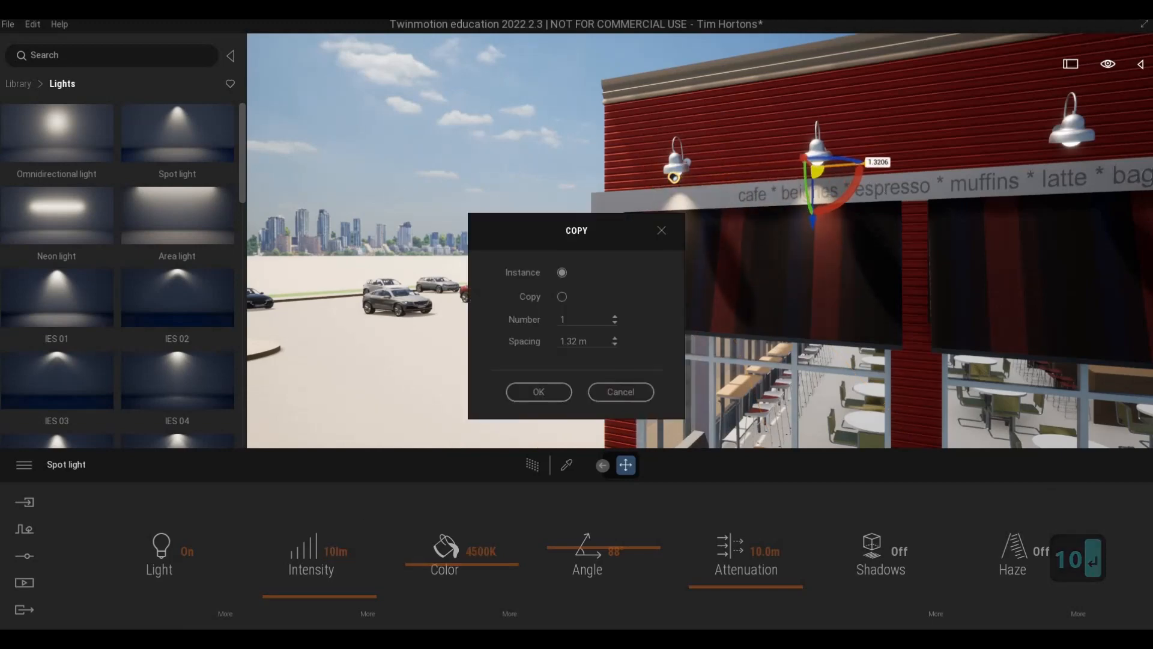
key("s")
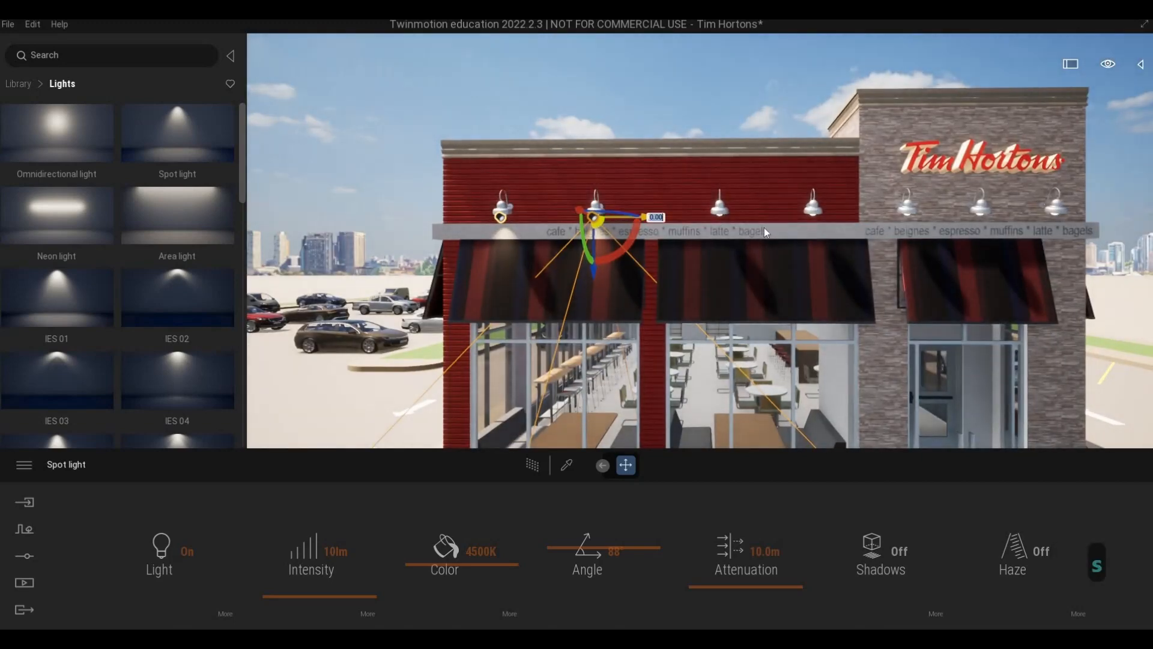
left_click_drag(652, 216, 767, 216)
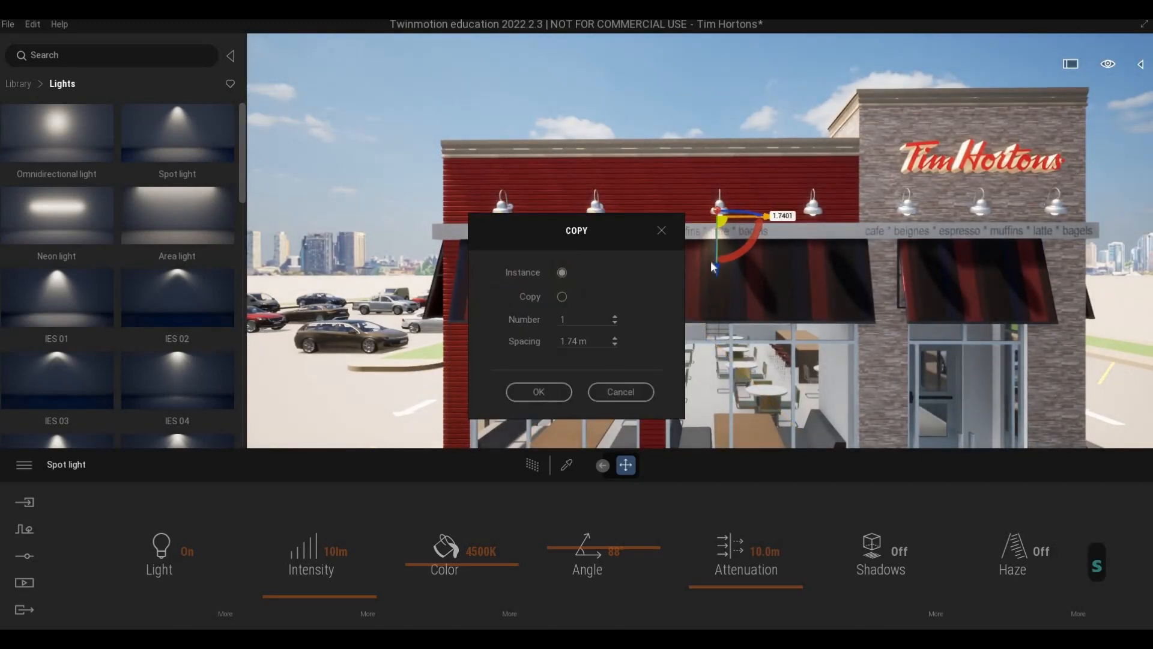
left_click(539, 392)
left_click_drag(658, 217, 759, 222, "shift")
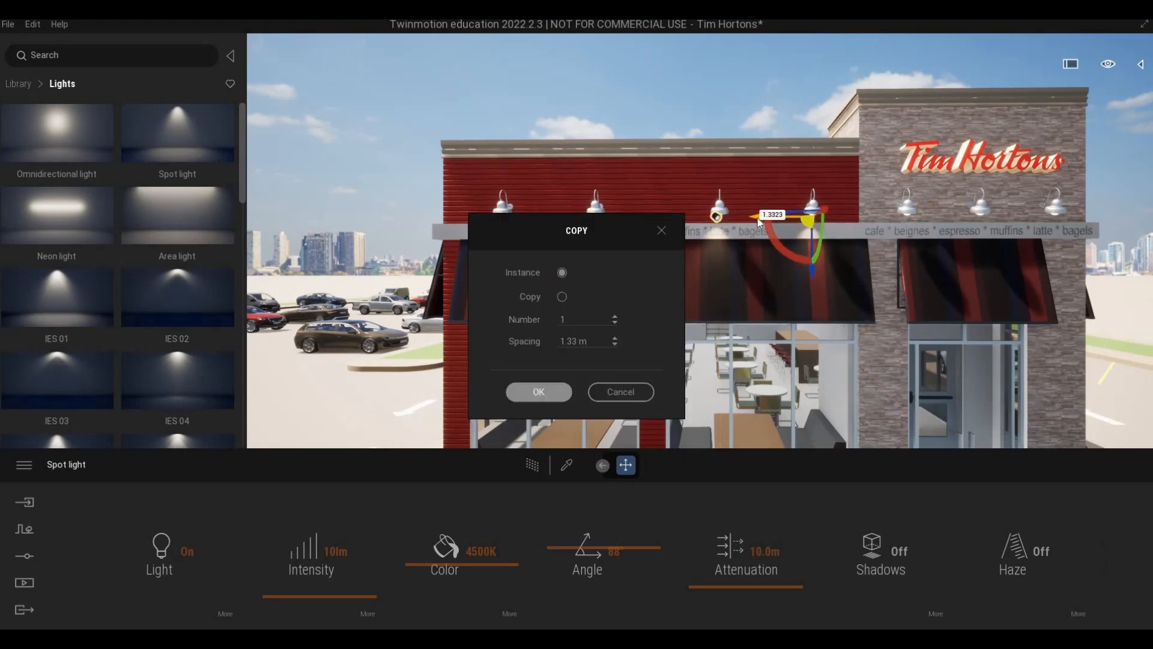
key("Return")
Add spot light instances under the first two lamps on the stone tower, spaced about 1.32 m and 0.93 m
left_click_drag(824, 221, 852, 222, "shift")
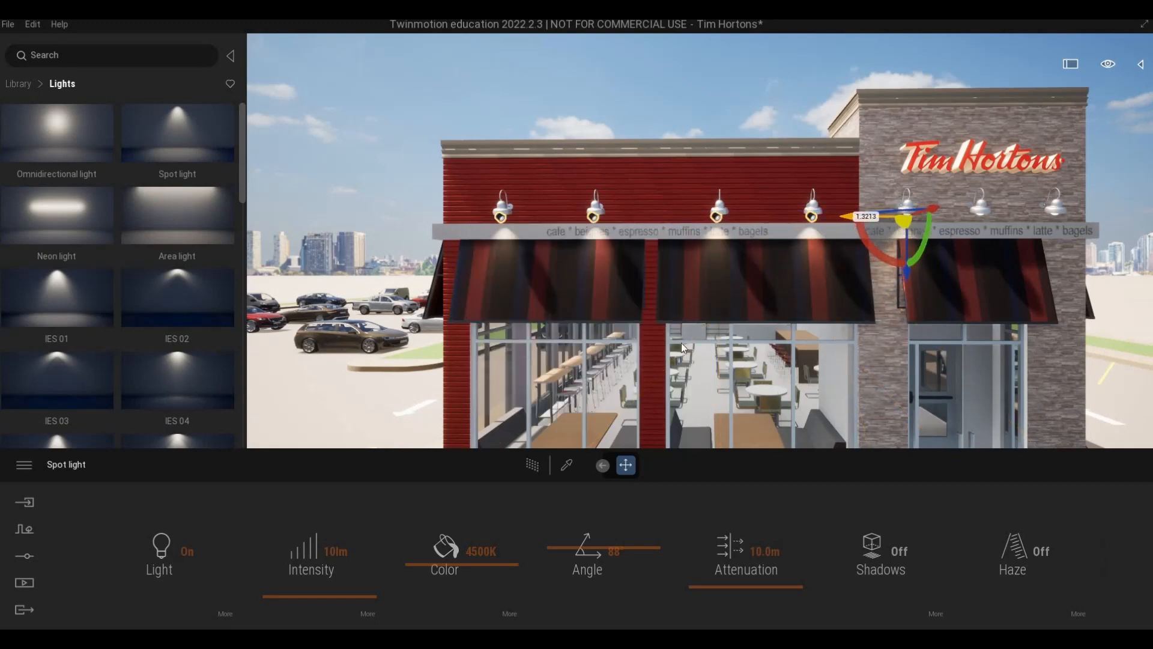
key("Return")
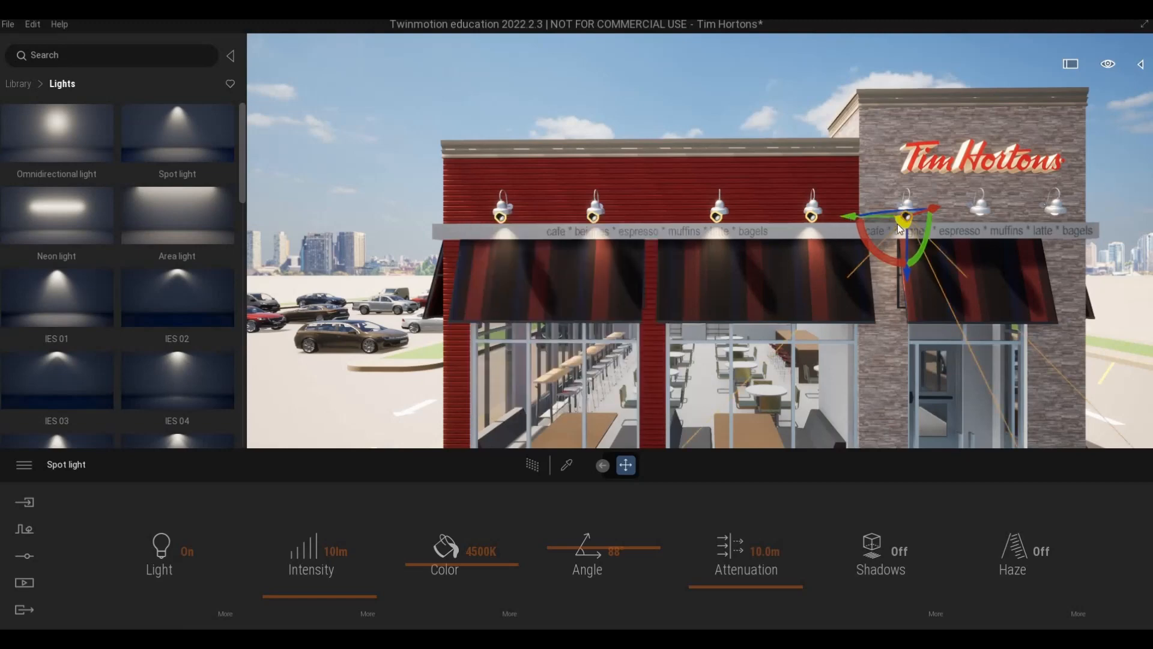
left_click_drag(845, 220, 915, 226, "shift")
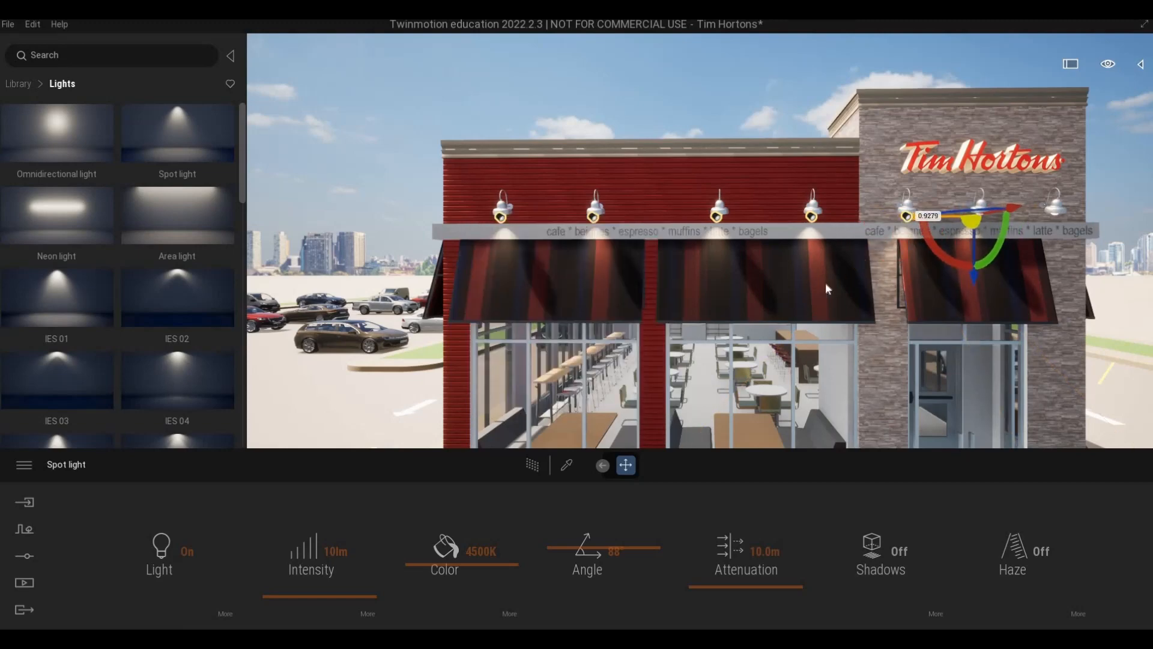
key("Return")
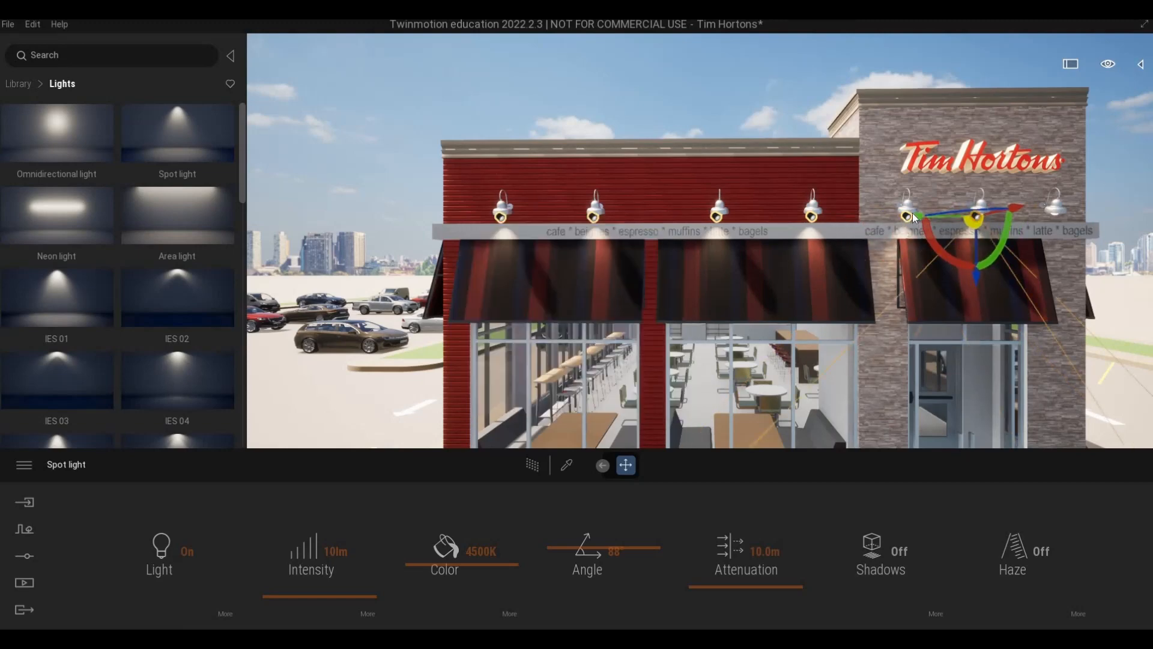
left_click_drag(1025, 222, 955, 239)
key("ctrl+z")
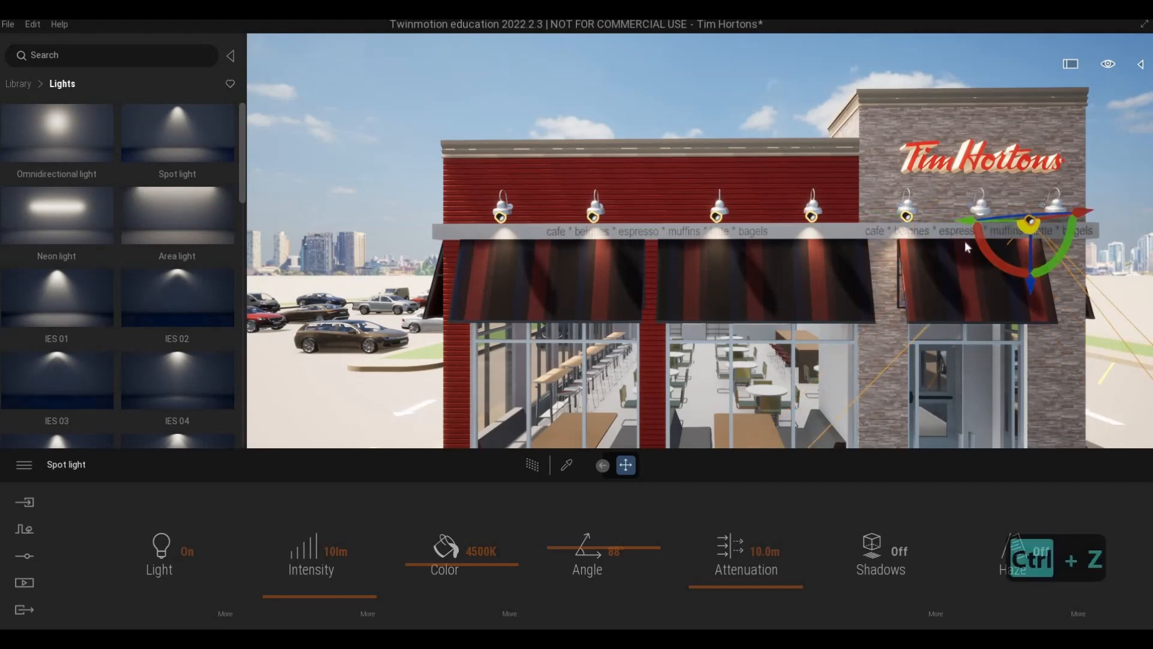
key("ctrl+z")
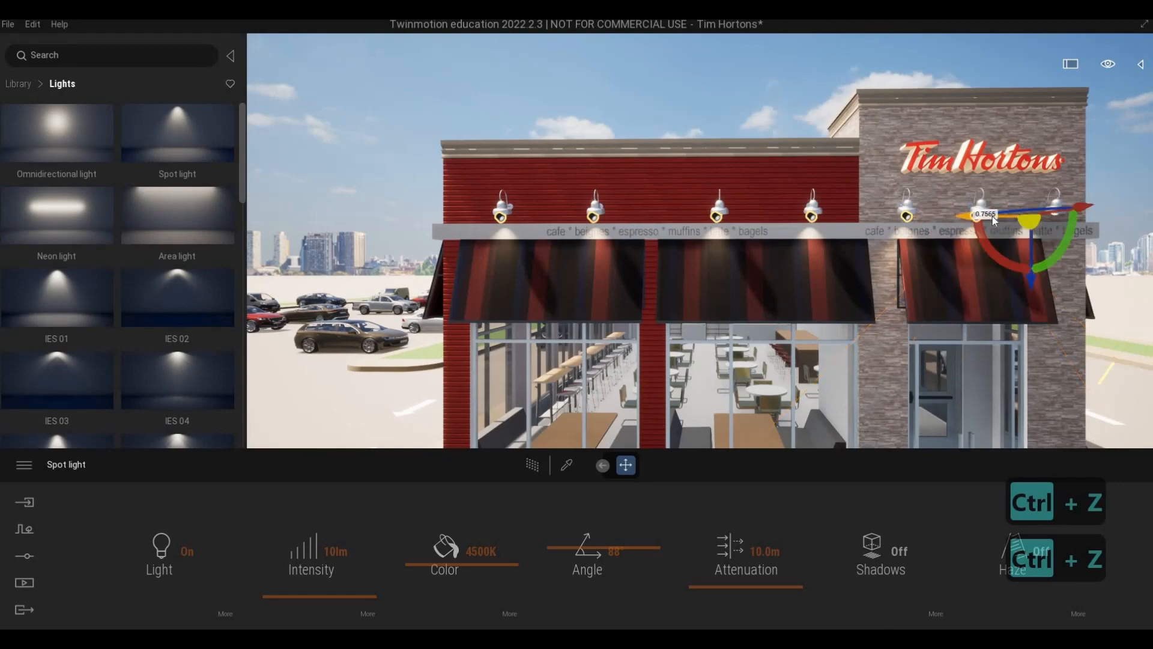
Copy the spot light as an instance under the last lamp on the stone tower's front, about 1.05 m away
left_click_drag(992, 216, 1067, 216, "alt")
left_click(544, 393)
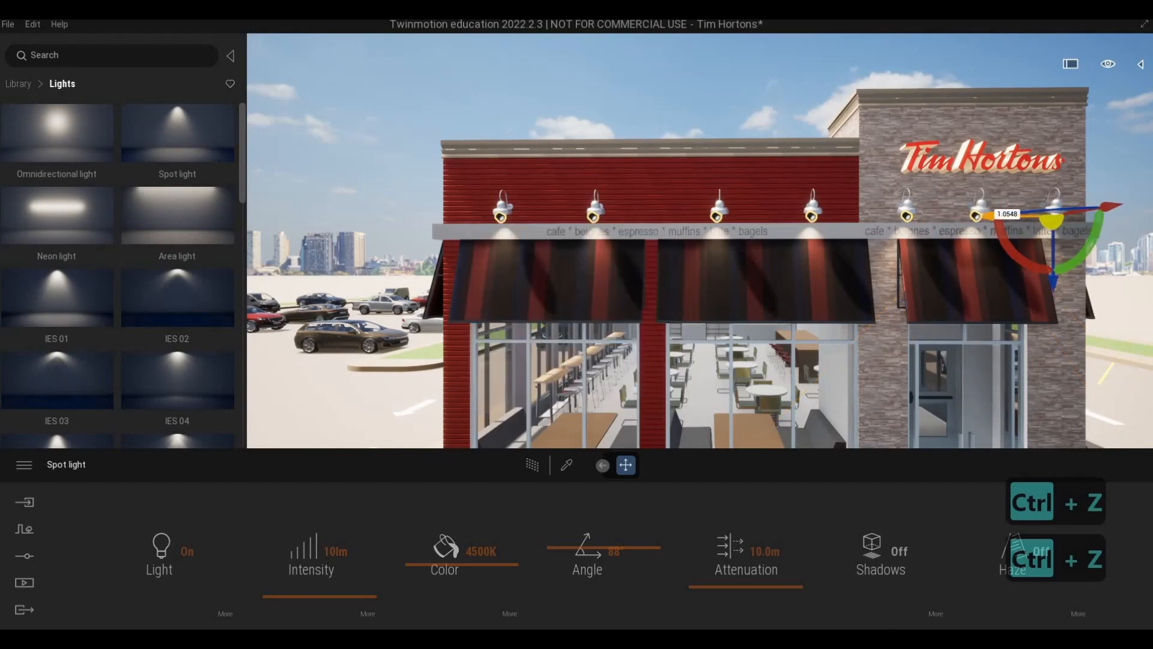
Copy the last spot light as an instance around the tower corner toward the side-wall lamp, with 1.31 m spacing
key("d")
key("d")
key("d")
key("d")
key("d")
key("d")
key("d")
right_click_drag(838, 337, 814, 317)
key("w")
key("d")
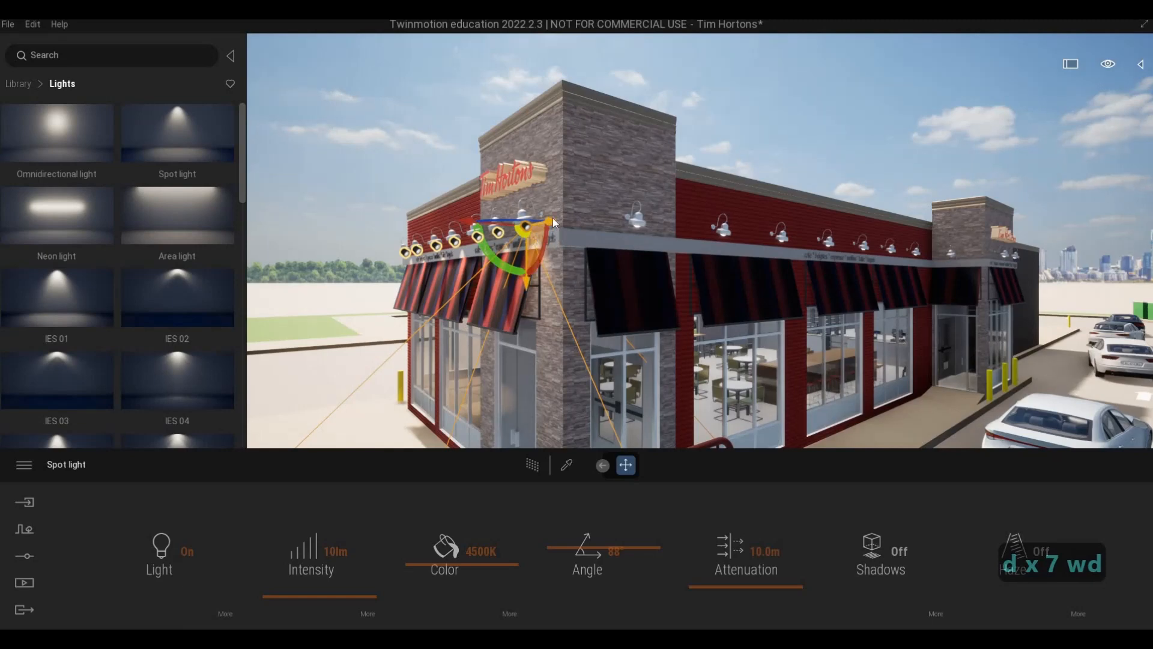
left_click_drag(553, 221, 606, 228)
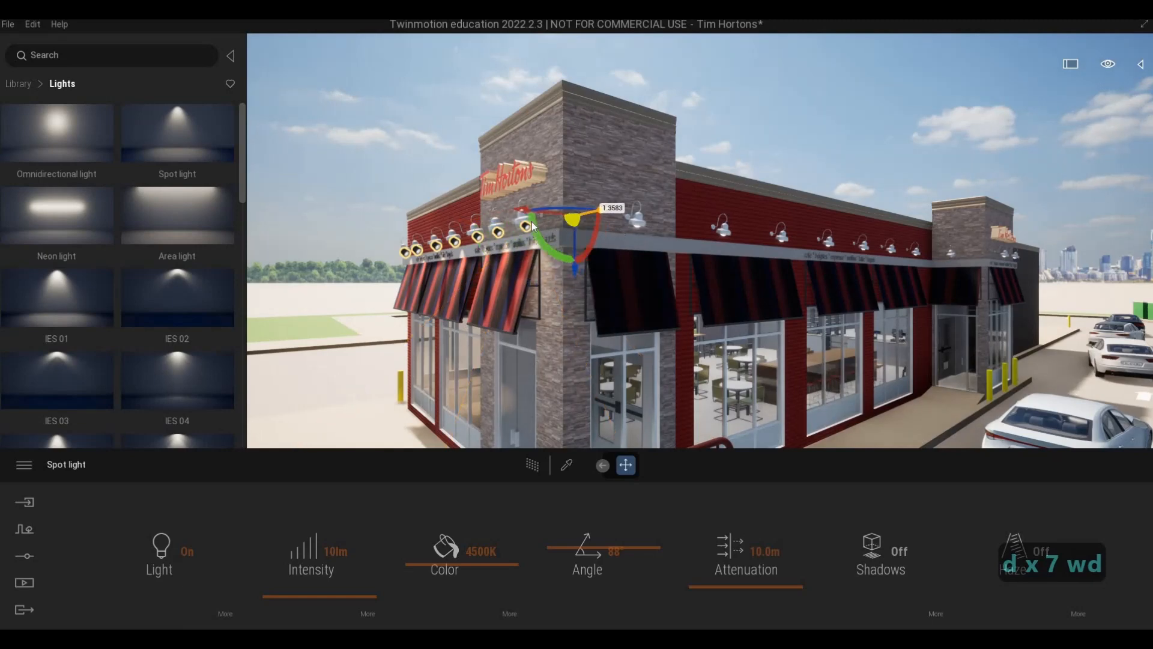
left_click_drag(531, 221, 530, 222, "alt")
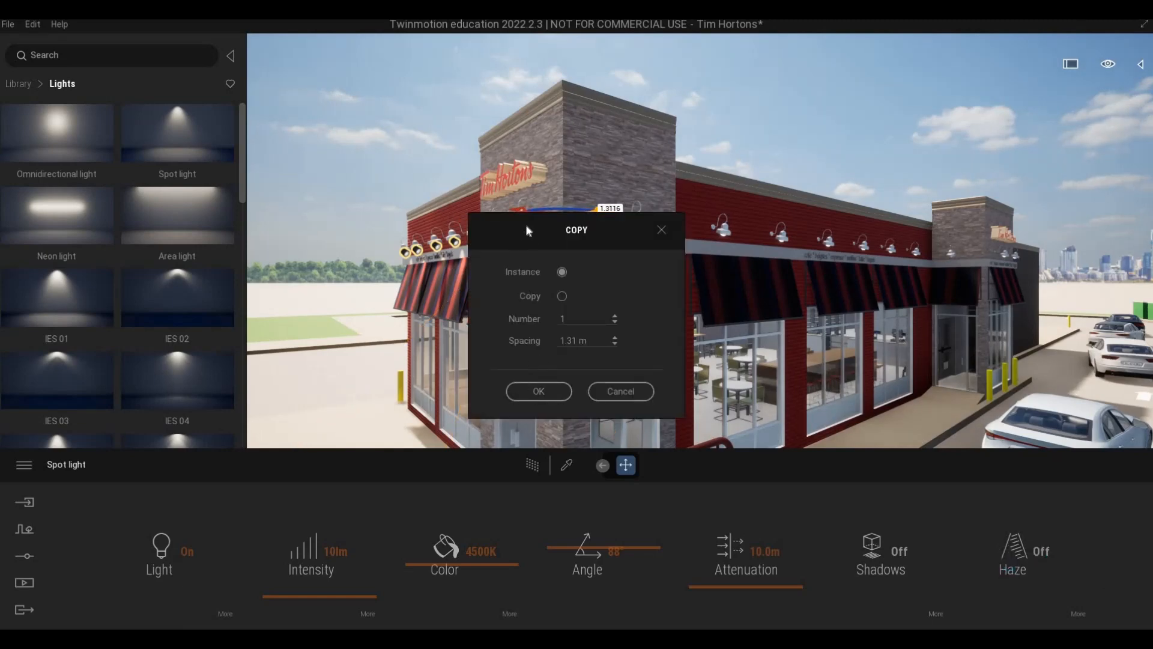
left_click(538, 391)
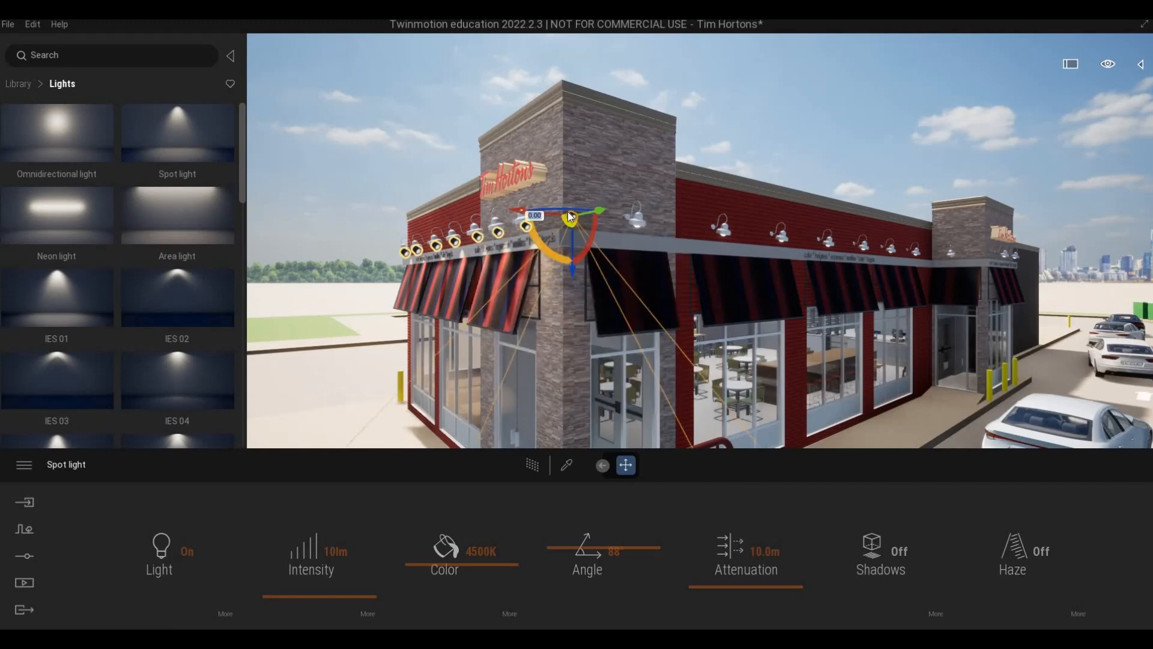
Move the new spot light about 0.95 m along the stone tower's side wall and align it under the lamp there
left_click_drag(600, 214, 665, 221)
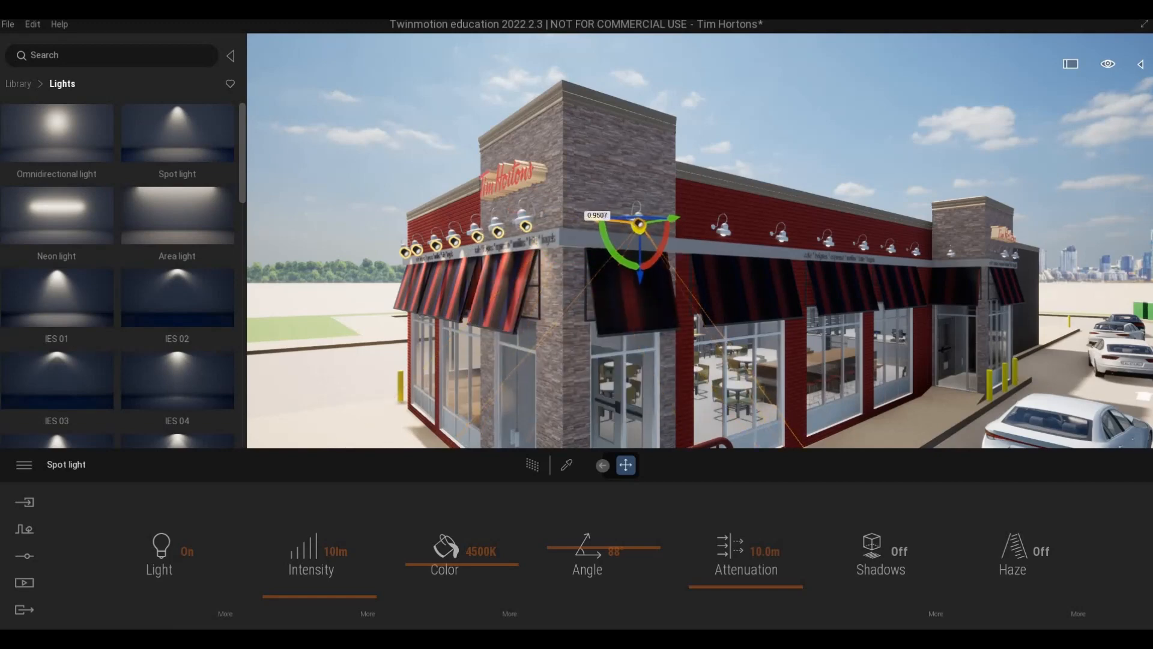
key("a")
key("w")
right_click_drag(665, 222, 824, 195)
key("d")
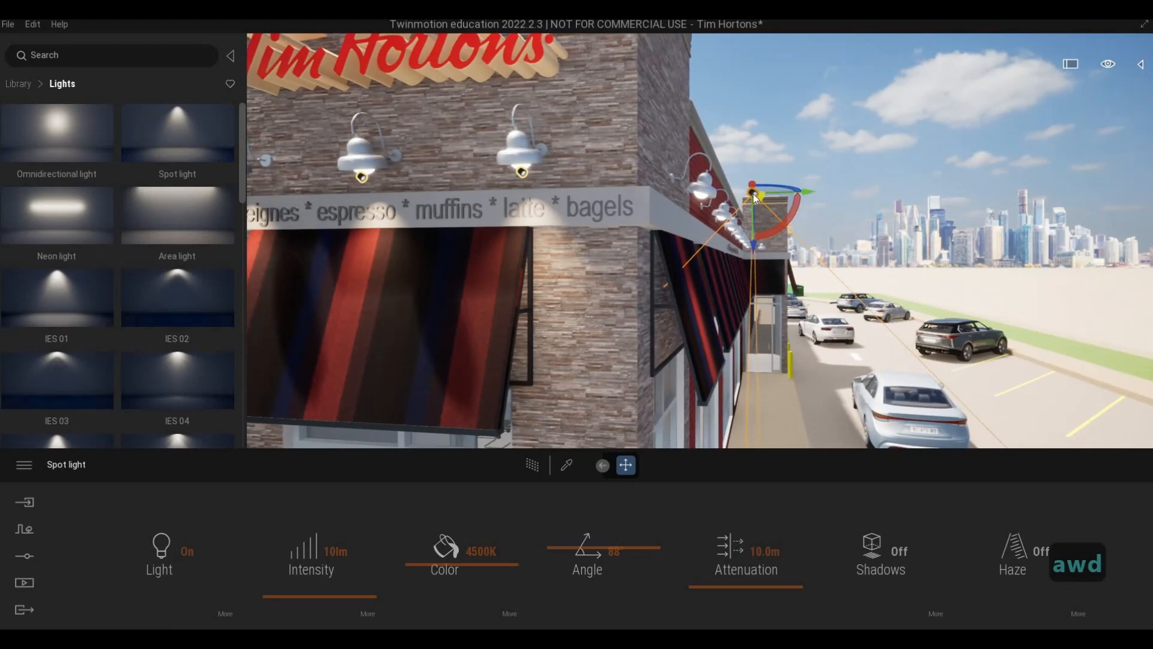
left_click_drag(754, 195, 724, 204)
key("d")
right_click_drag(724, 206, 632, 156)
key("d")
left_click_drag(611, 144, 628, 144)
Copy the spot light as an instance under the first lamp on the red side wall, with 1.75 m spacing
left_click_drag(730, 152, 756, 150, "alt")
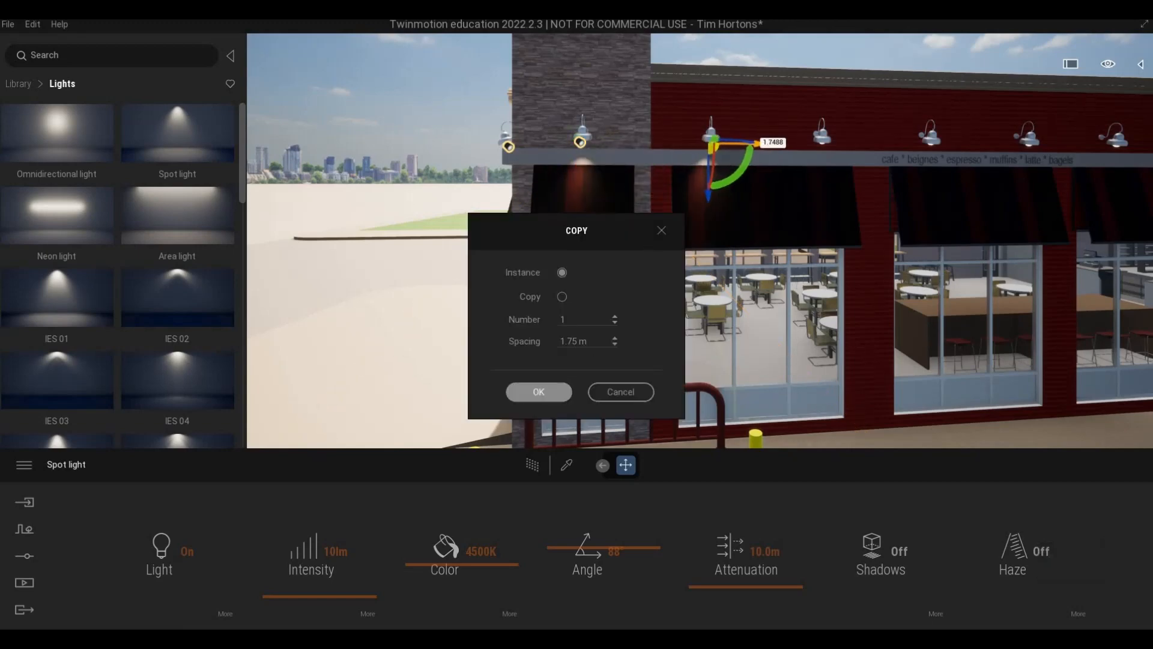
left_click(538, 391)
key("s")
mouse_move(505, 226)
left_mouse_down()
mouse_move(521, 231)
mouse_move(488, 226)
mouse_move(494, 237)
left_mouse_up()
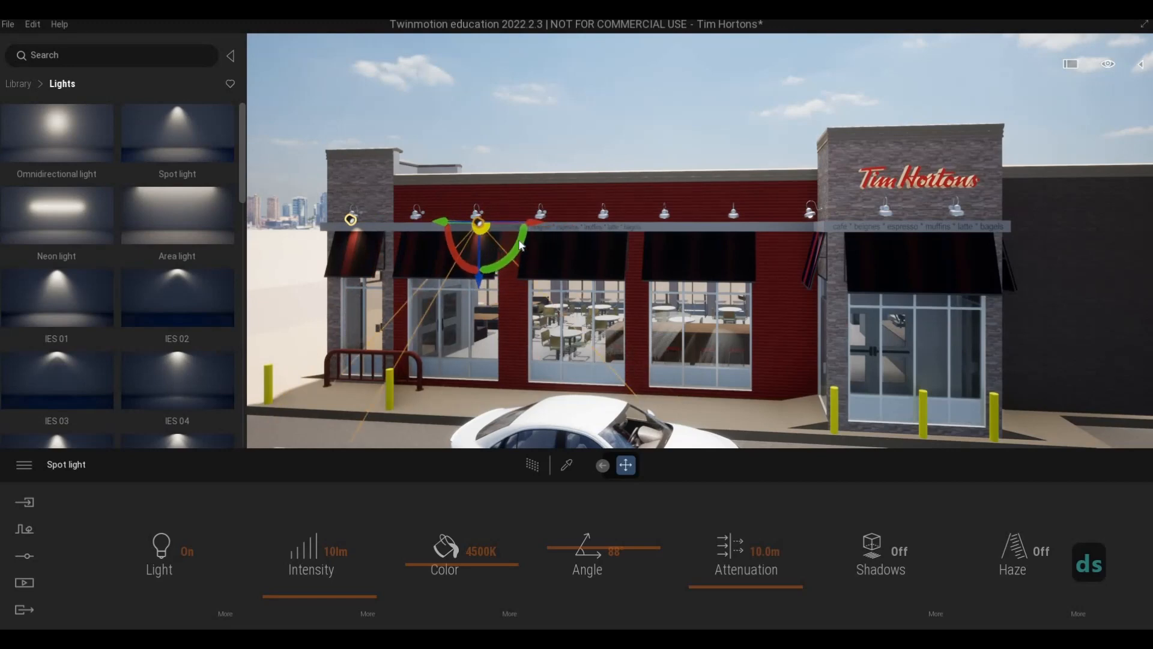
key("ctrl+z")
Copy the spot light as instances under the second, third and fourth lamps on the red side wall, the last spaced 1.57 m
key("w")
key("e")
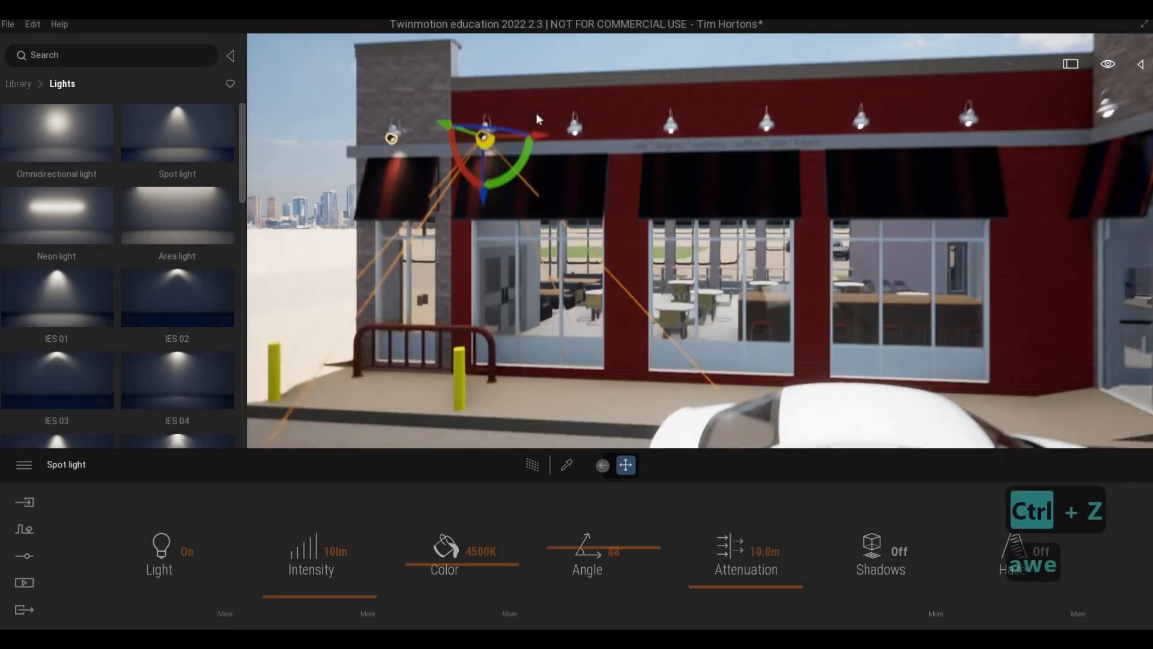
left_click_drag(632, 121, 823, 114, "shift")
key("Return")
key("Return")
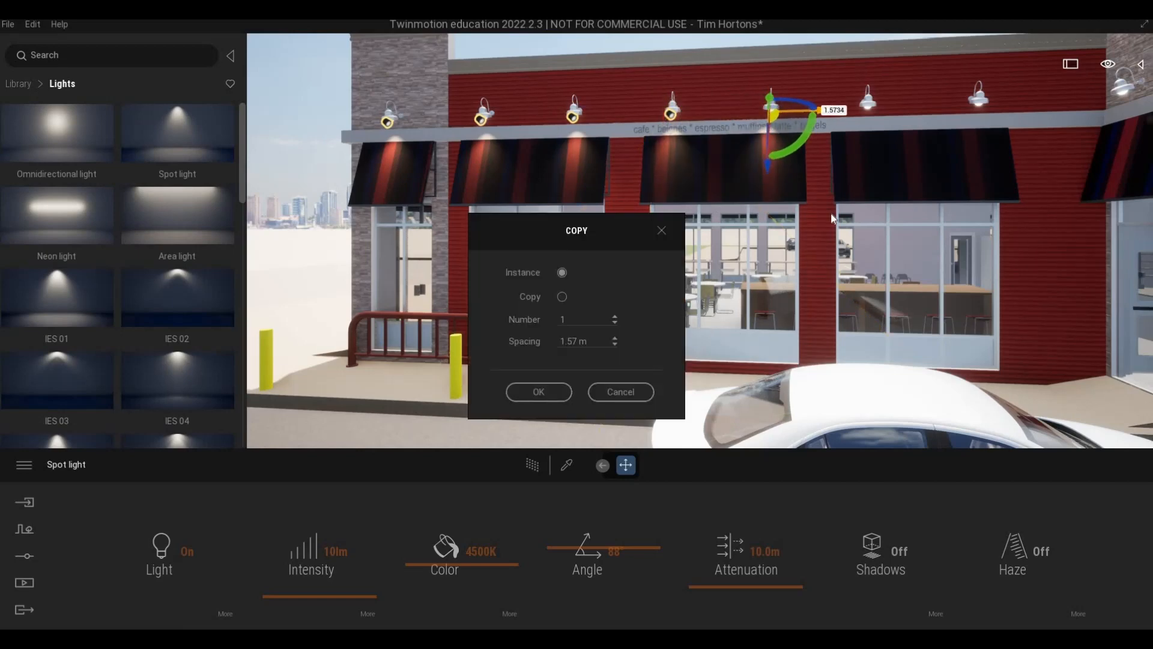
left_click(538, 392)
Add spot light instances under the fifth and sixth lamps on the red side wall, undoing a misplaced copy
left_click_drag(719, 116, 812, 113, "shift")
key("Return")
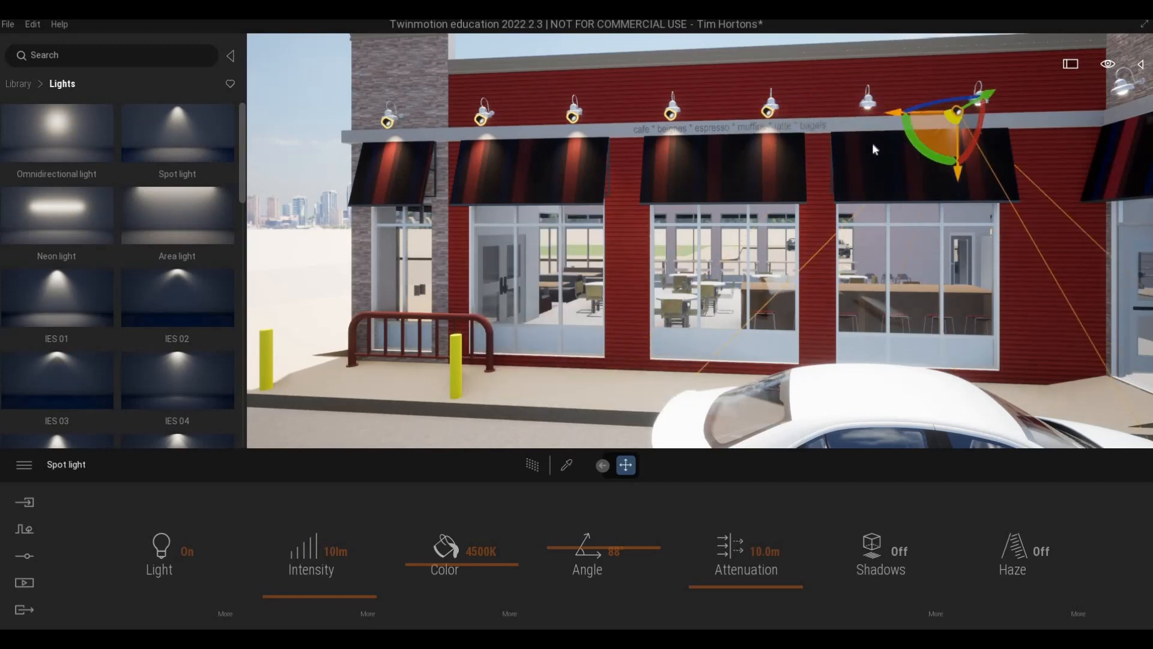
key("ctrl+z")
left_click_drag(895, 110, 1004, 112, "shift")
left_click(539, 391)
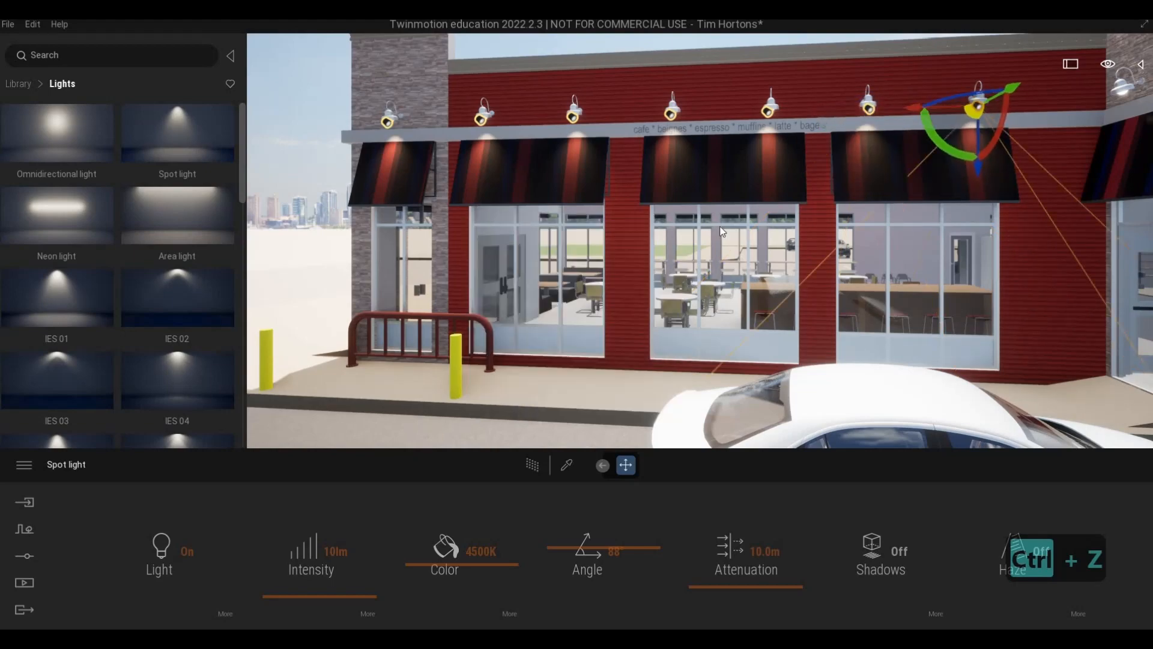
Copy the last spot light as an instance to the lamp on the entrance tower's near side, with 1.78 m spacing
key("a")
key("w")
key("d")
key("q")
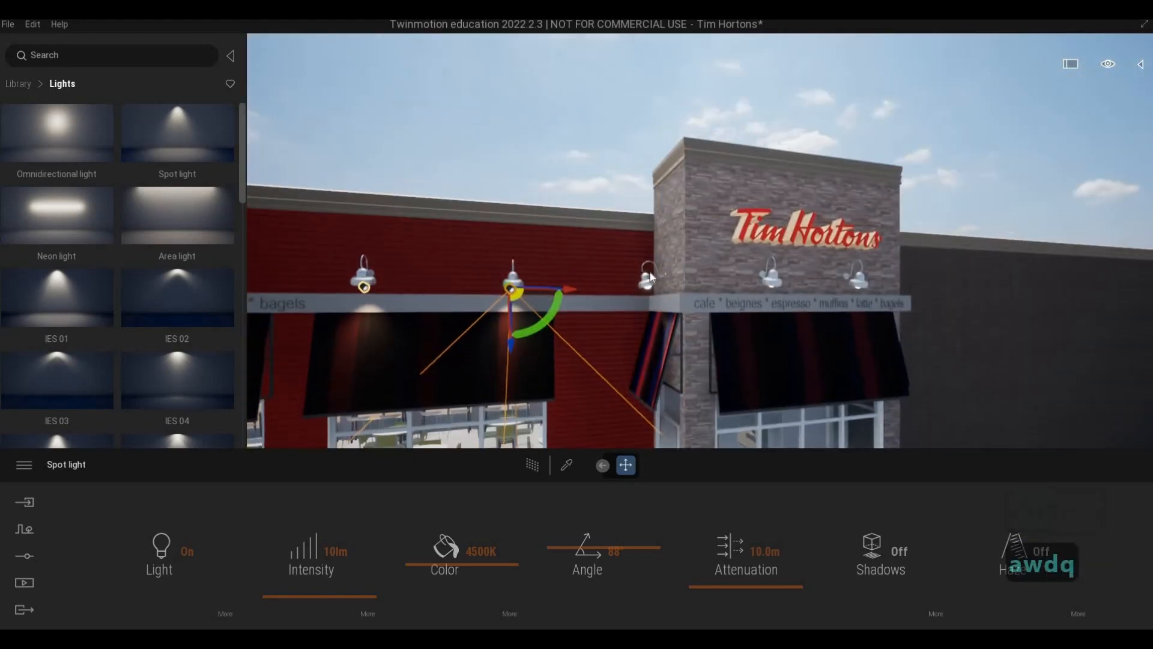
key("e")
key("a")
key("e")
left_click_drag(479, 111, 638, 136, "shift")
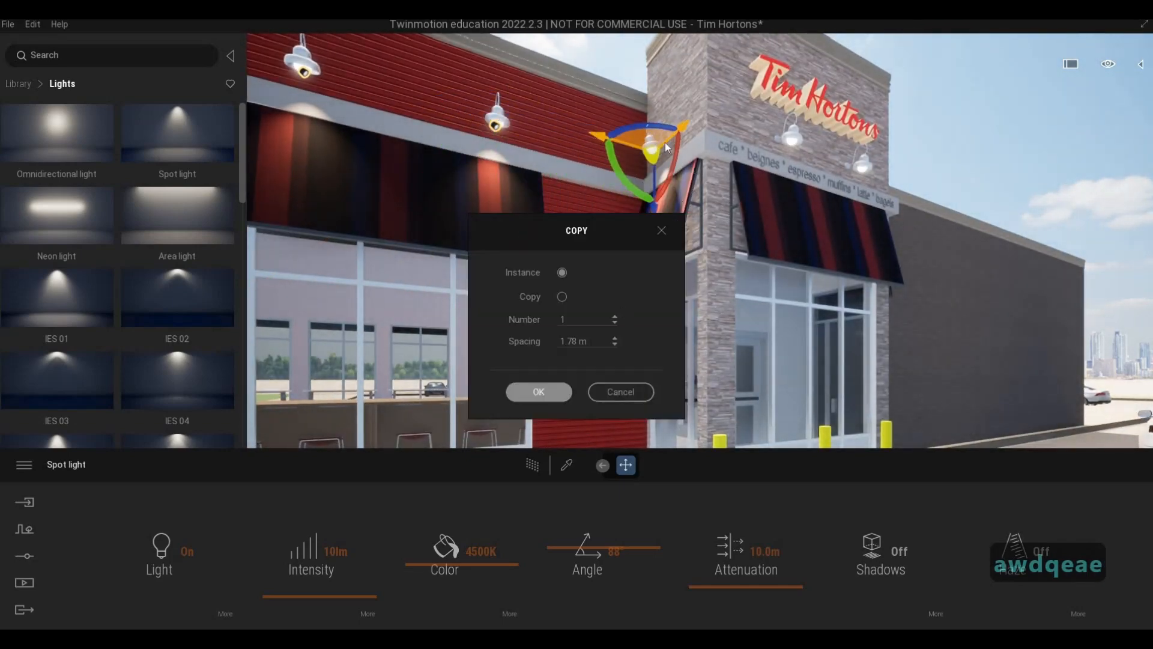
left_click(538, 391)
Copy the spot light as an instance to the entrance tower's front, and select the one under its side lamp
left_click_drag(782, 136, 791, 137, "shift")
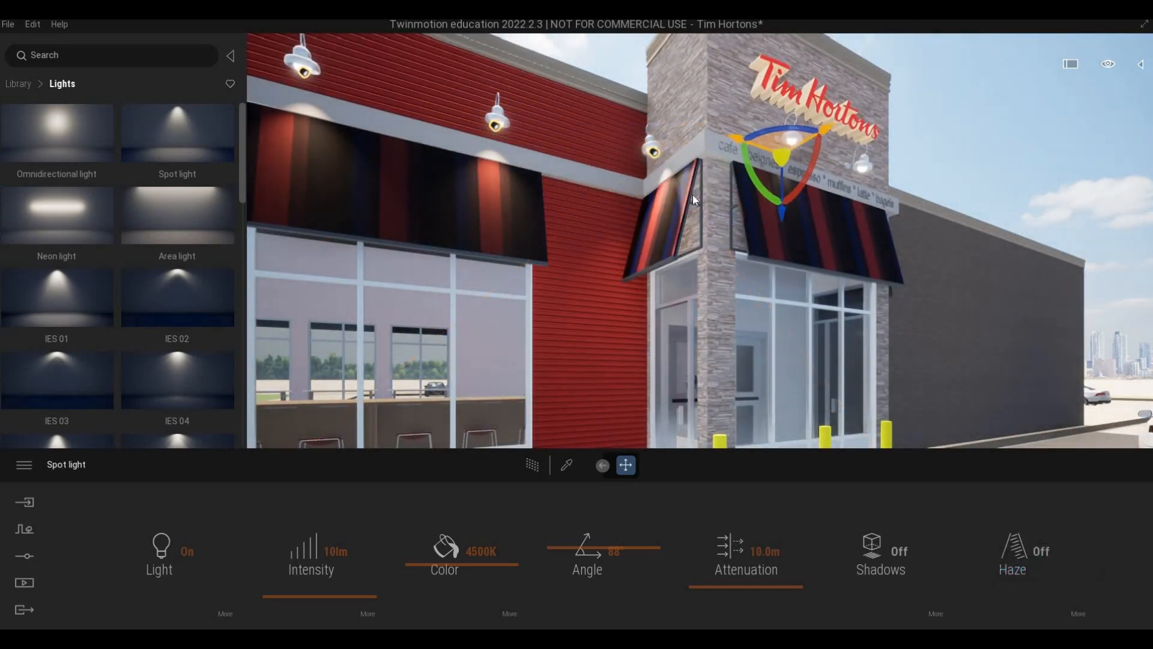
key("Return")
key("a")
key("w")
right_click_drag(724, 302, 868, 272)
key("q")
left_click(858, 268)
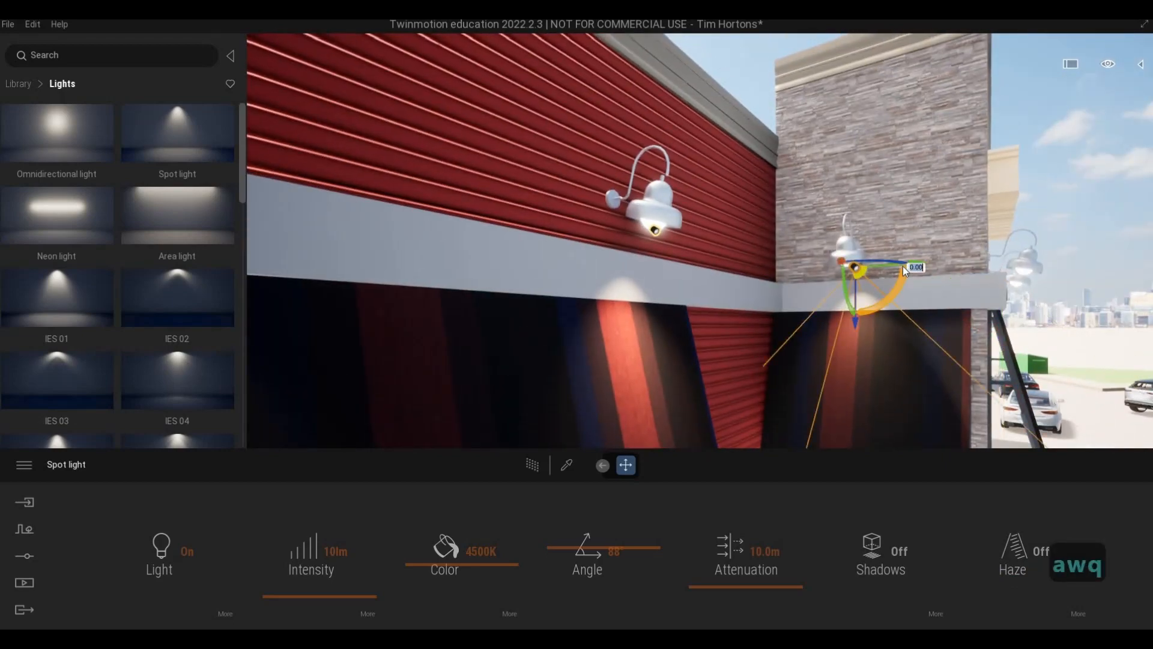
Align the copied spot light under the first lamp on the entrance tower's front, adjusting both its sideways position and its distance from the wall
key("d")
right_click_drag(666, 362, 569, 352)
key("w")
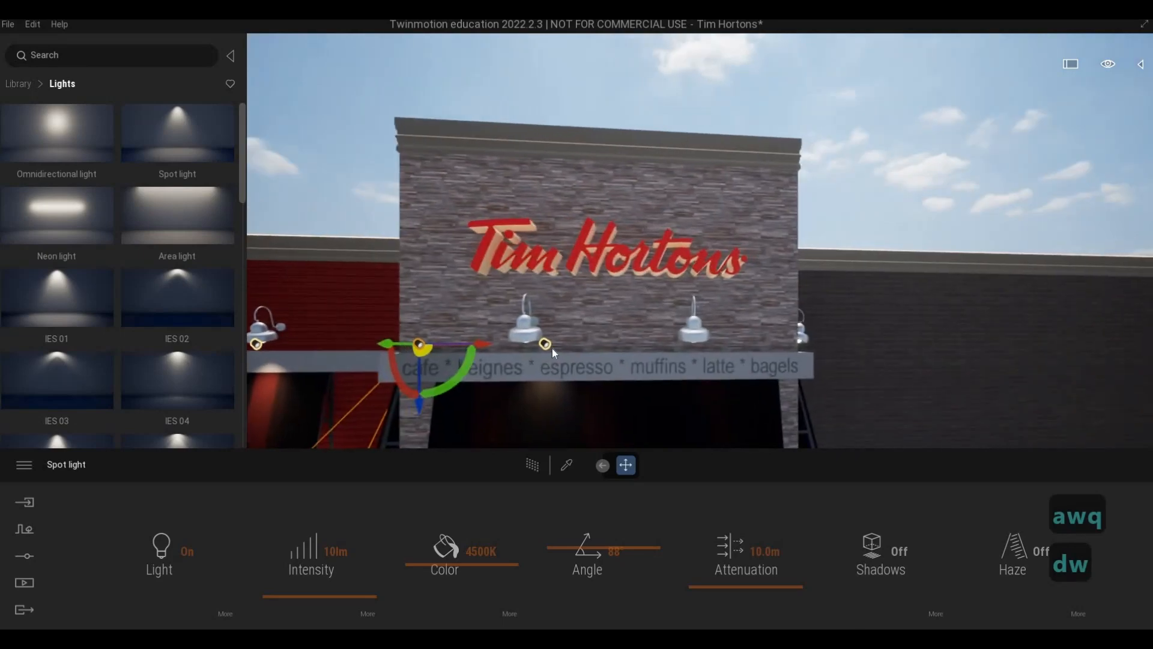
left_click(546, 343)
key("s")
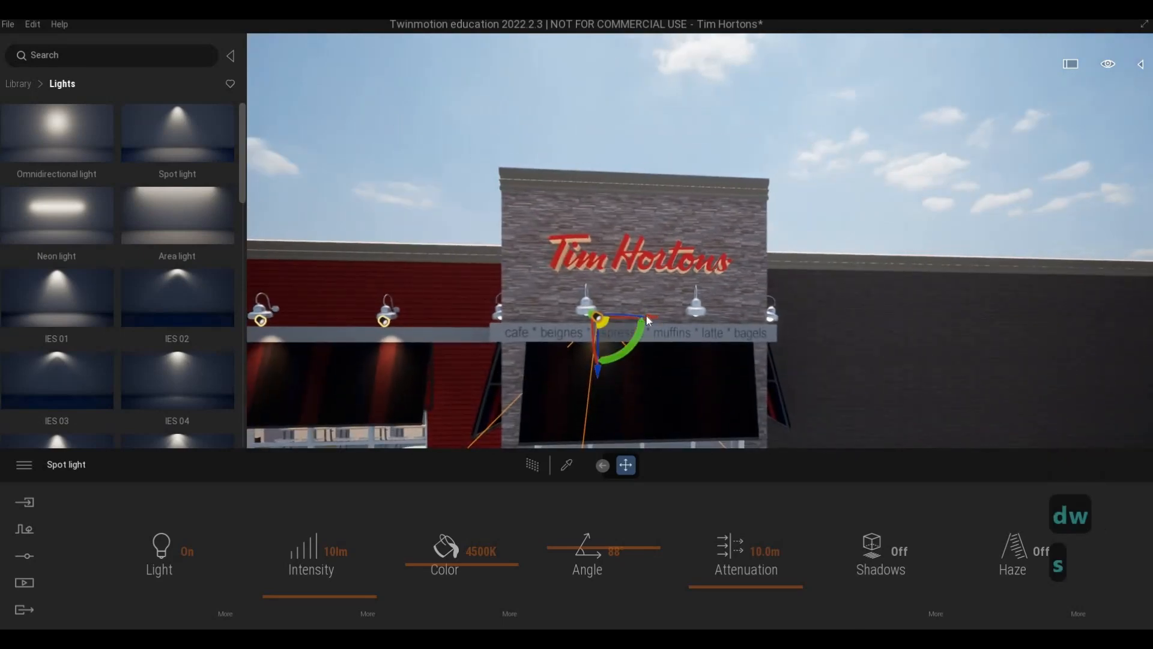
left_click_drag(652, 317, 639, 315)
key("a")
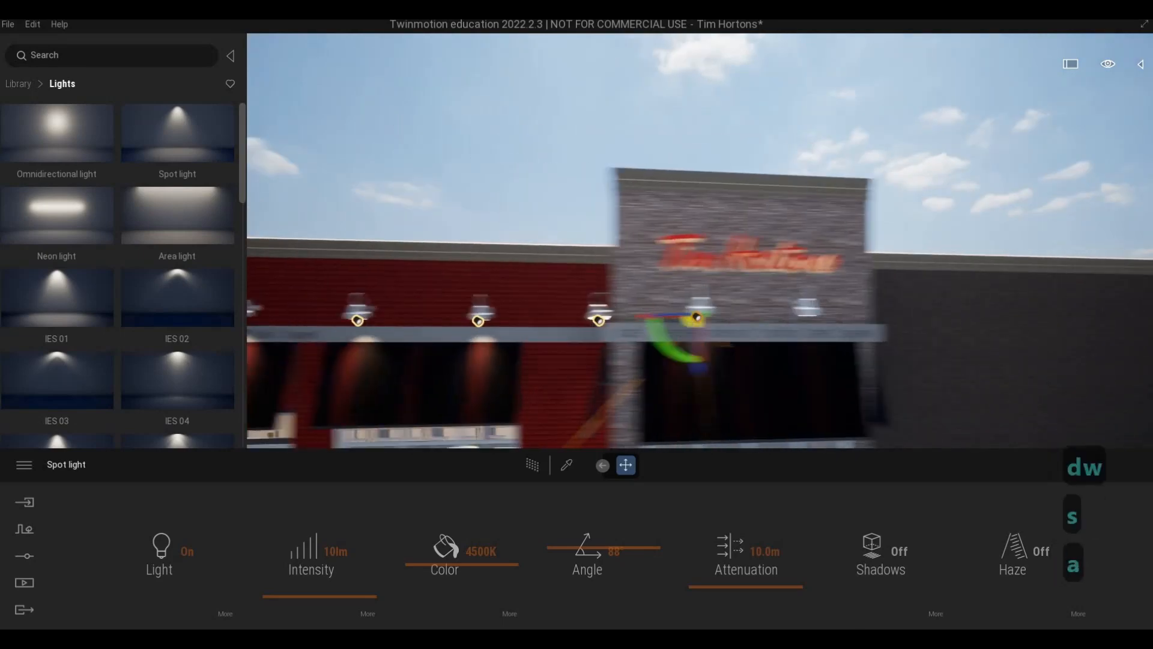
key("w")
key("d")
key("s")
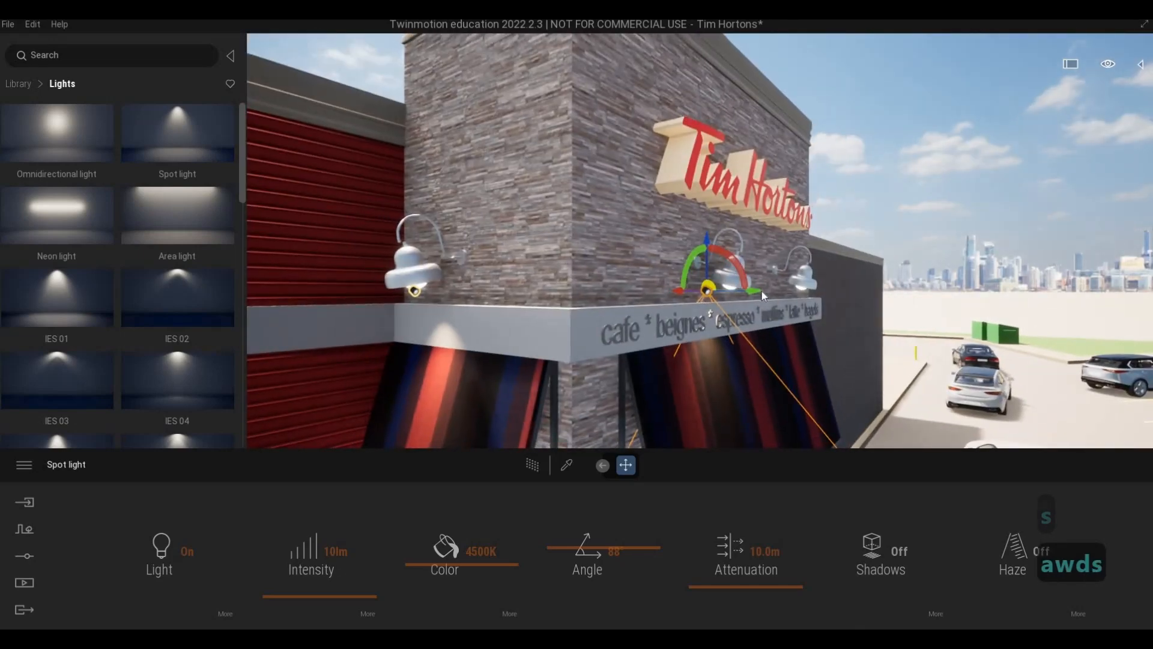
left_click_drag(776, 293, 773, 294)
Copy the spot light as an instance under the second lamp on the entrance tower's front
key("d")
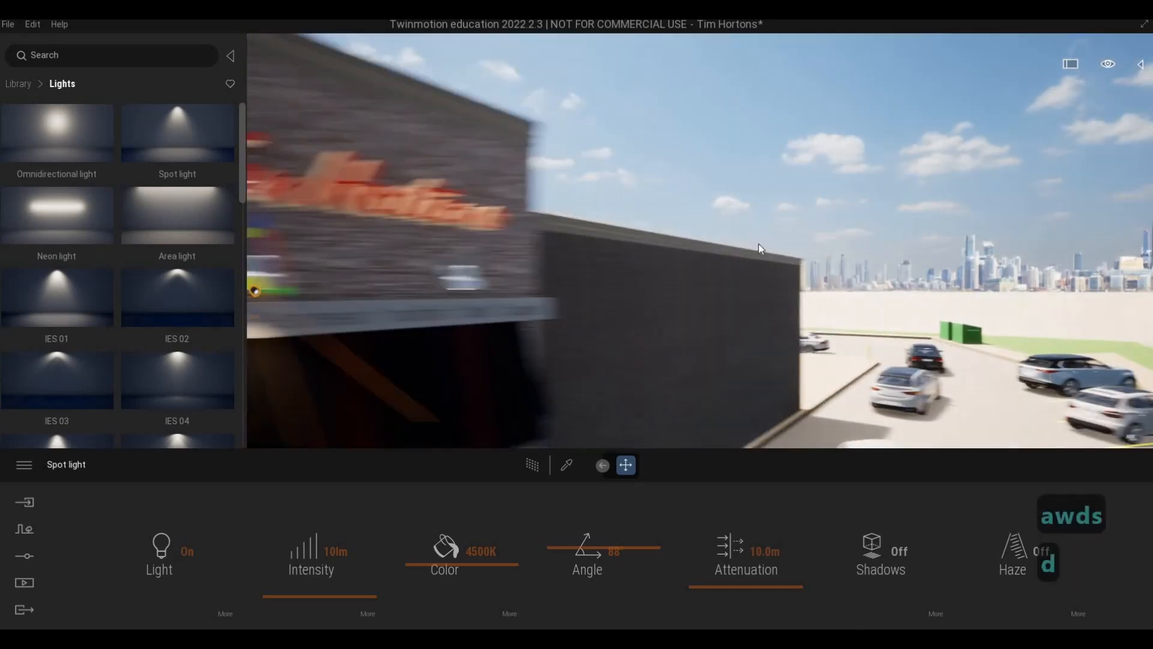
key("w")
key("e")
left_click_drag(594, 214, 736, 218, "alt")
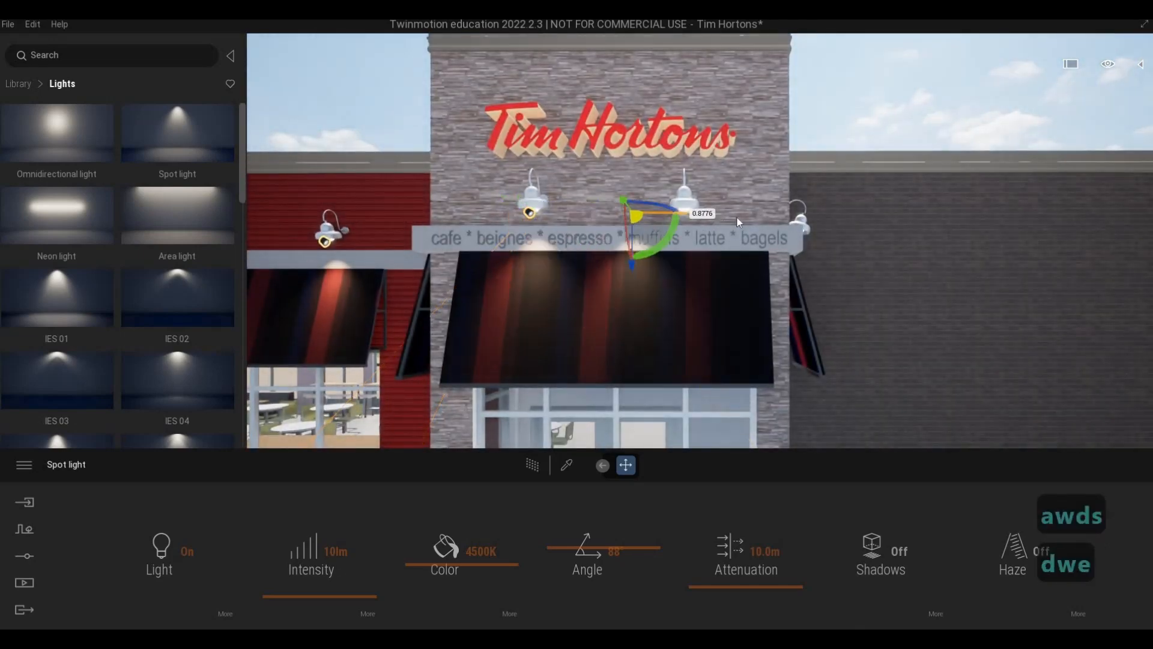
left_click(558, 393)
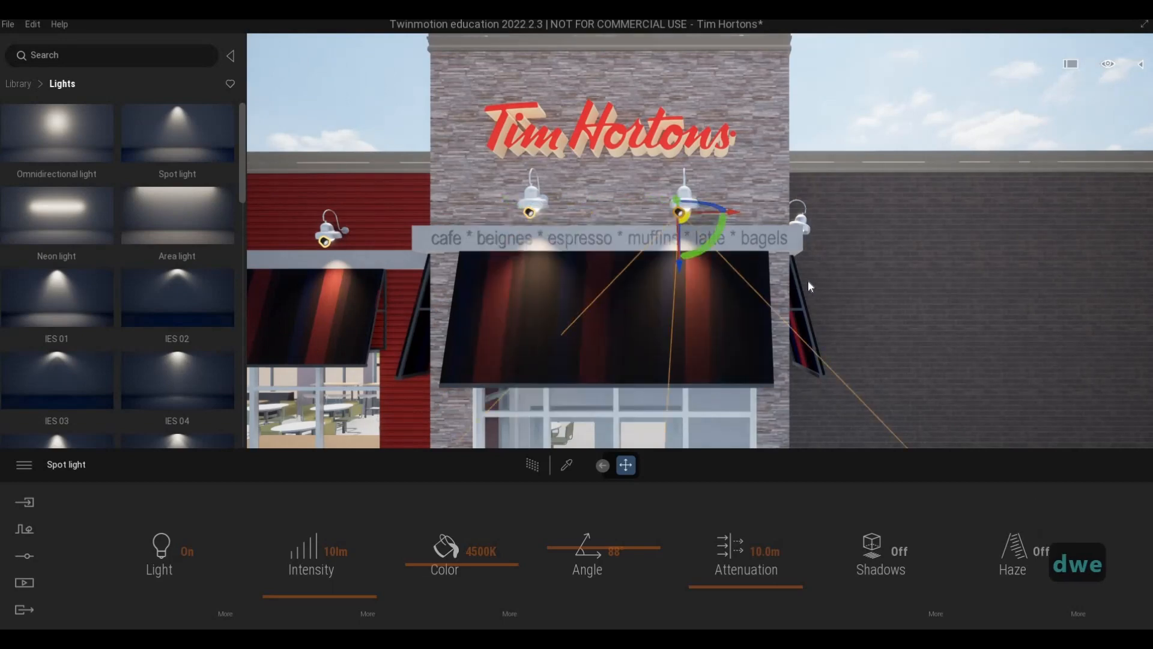
key("f")
key("a")
key("s")
key("a")
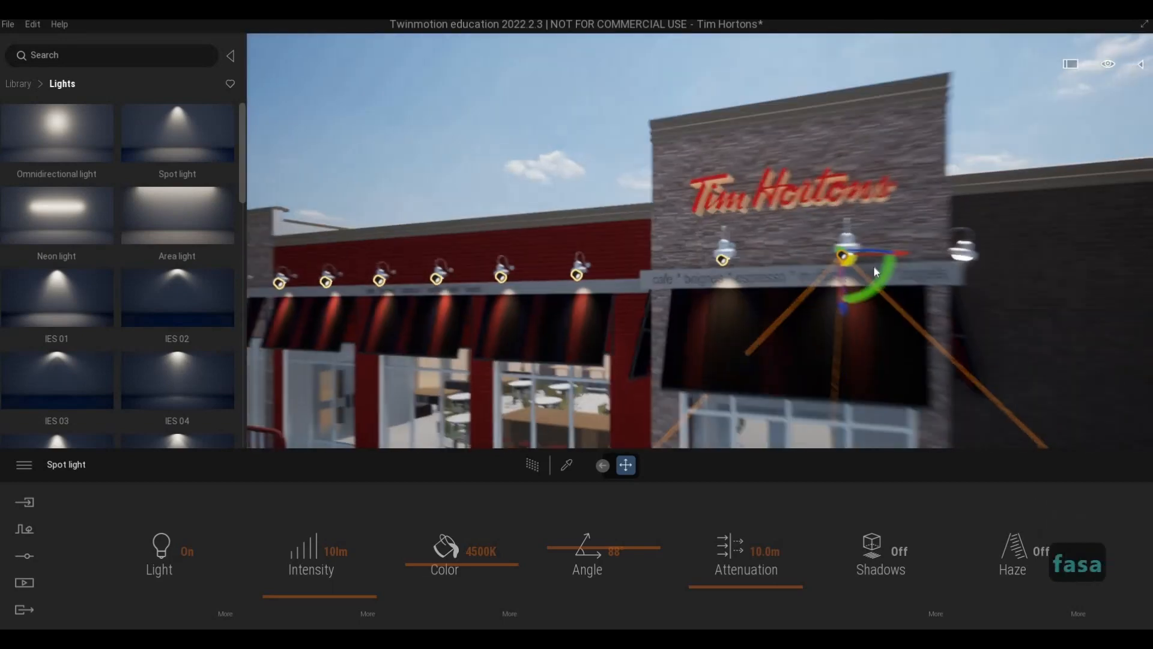
left_click(830, 250)
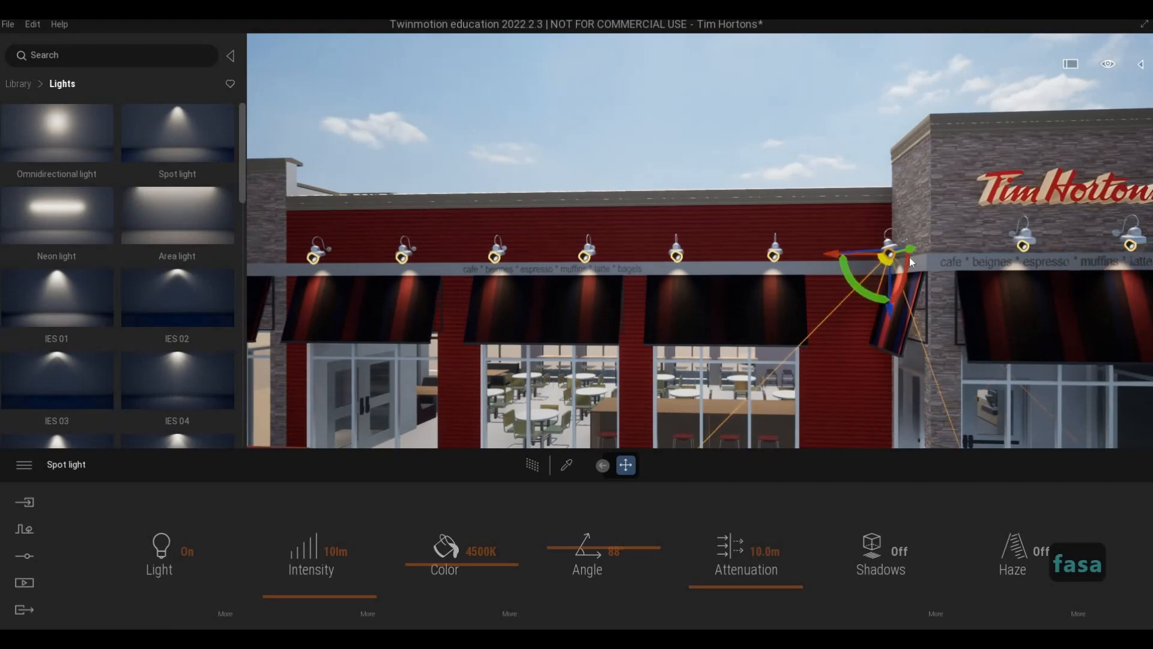
mouse_move(909, 260)
left_mouse_down()
mouse_move(841, 246)
mouse_move(909, 259)
left_mouse_up()
key("ctrl+z")
key("f")
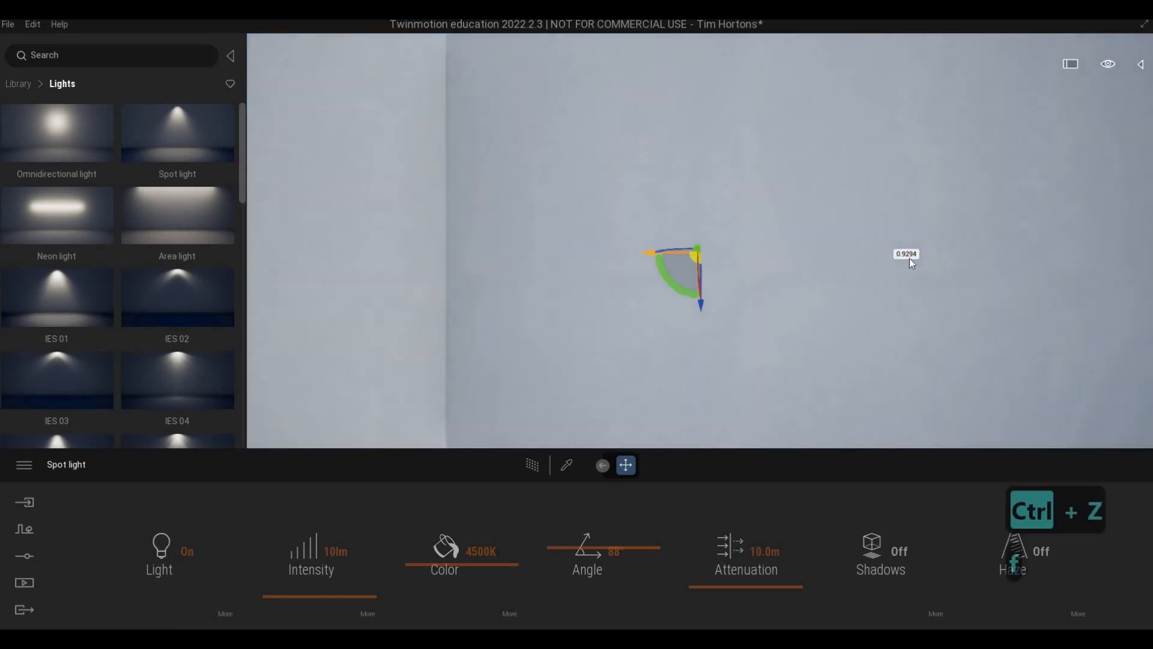
key("s")
key("Escape")
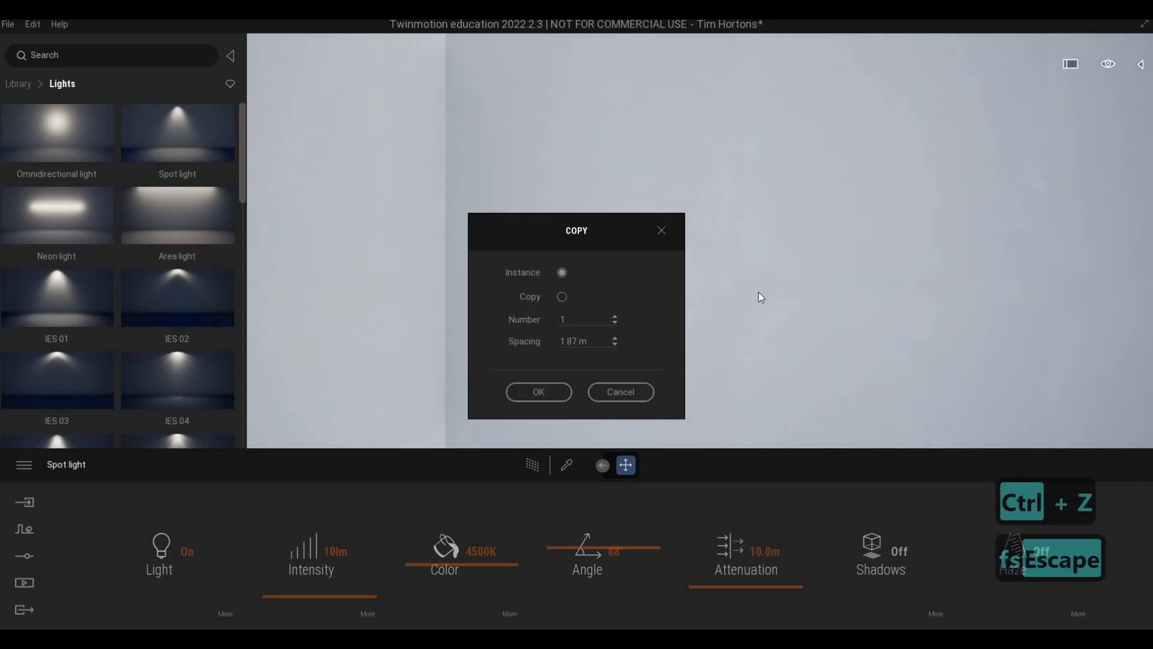
key("Escape")
Copy the entrance tower's near-side spot light as an instance across to its far-side lamp, with 3.98 m spacing, and align it there
key("s")
key("a")
key("w")
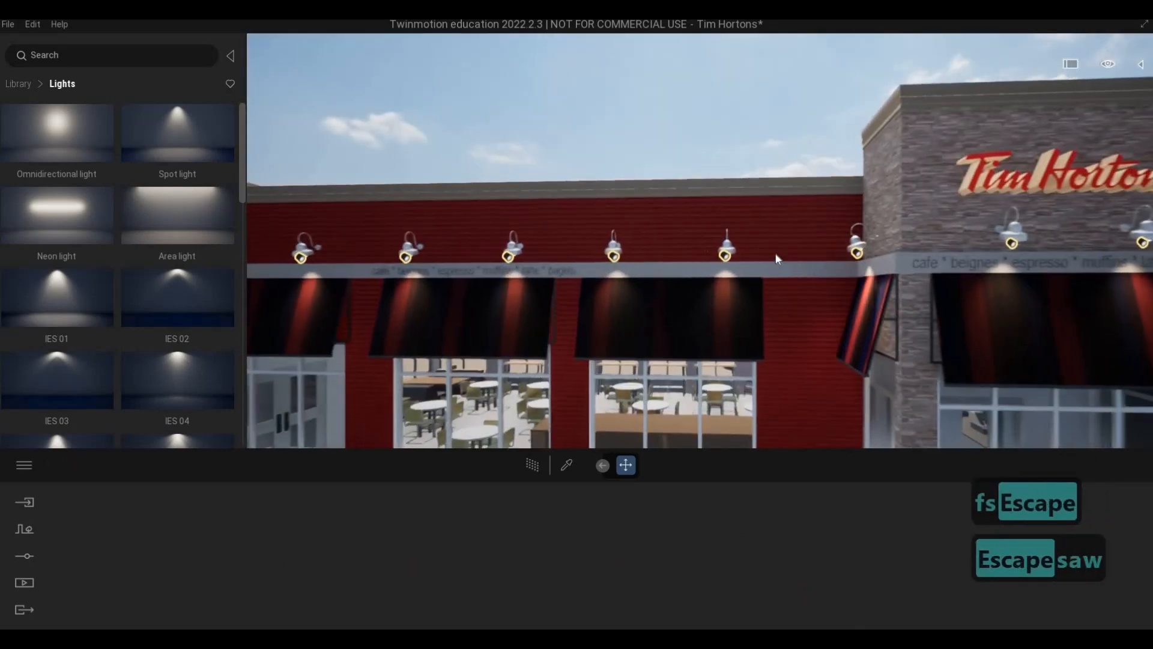
key("d")
left_click(690, 249)
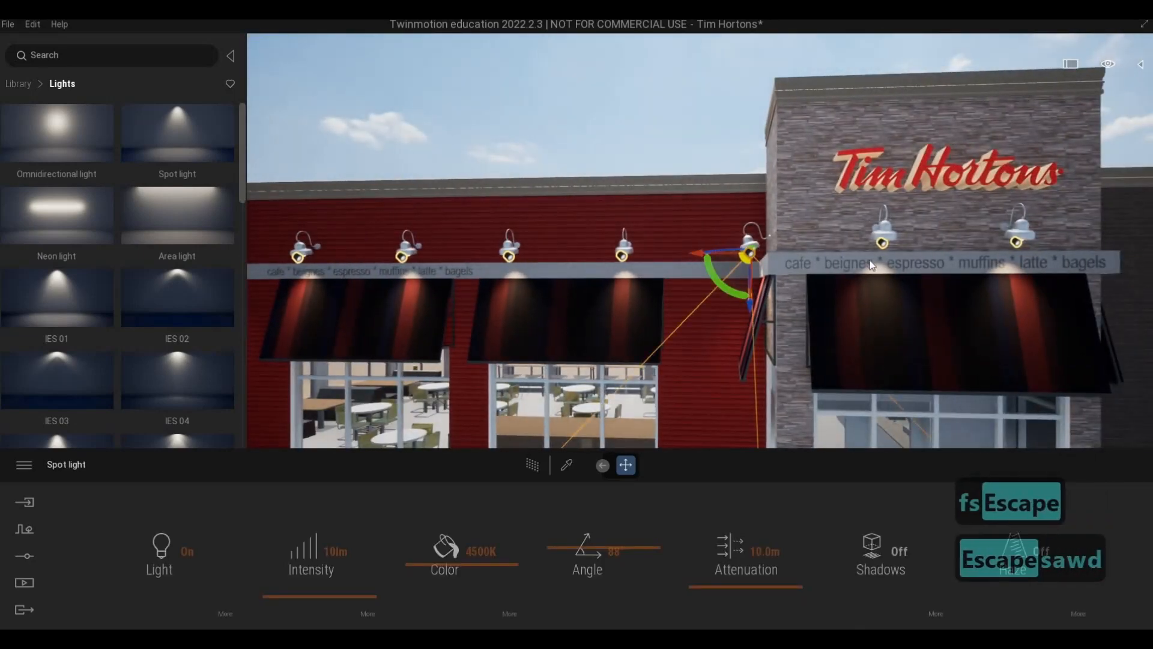
left_click_drag(870, 261, 1022, 268, "shift")
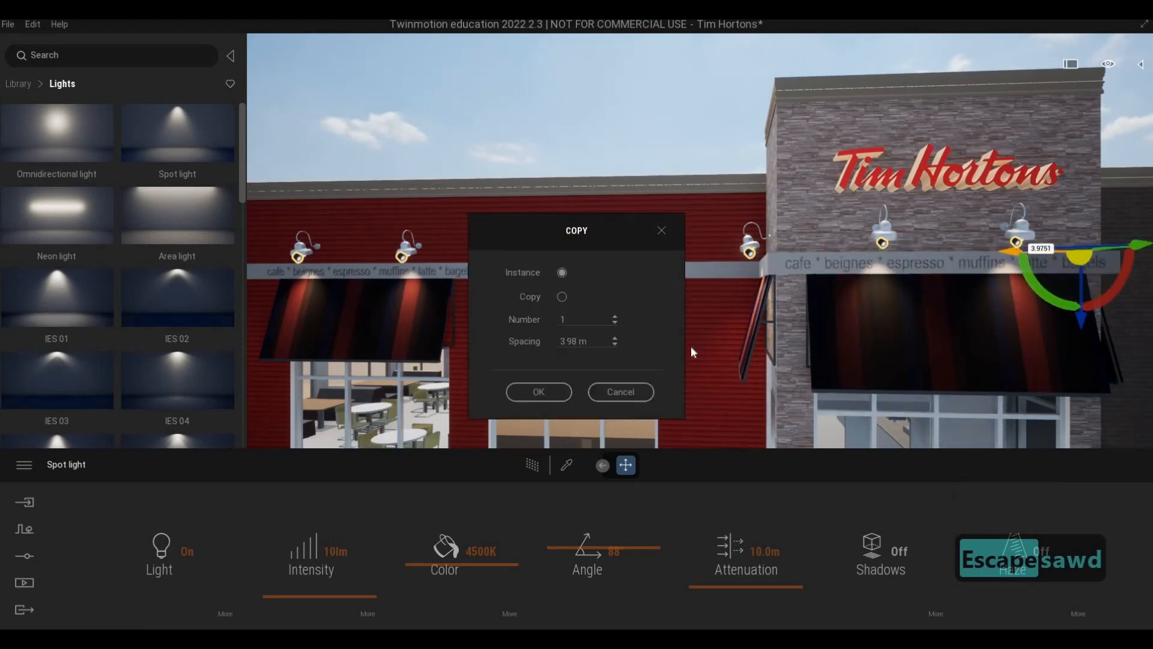
key("Return")
key("d")
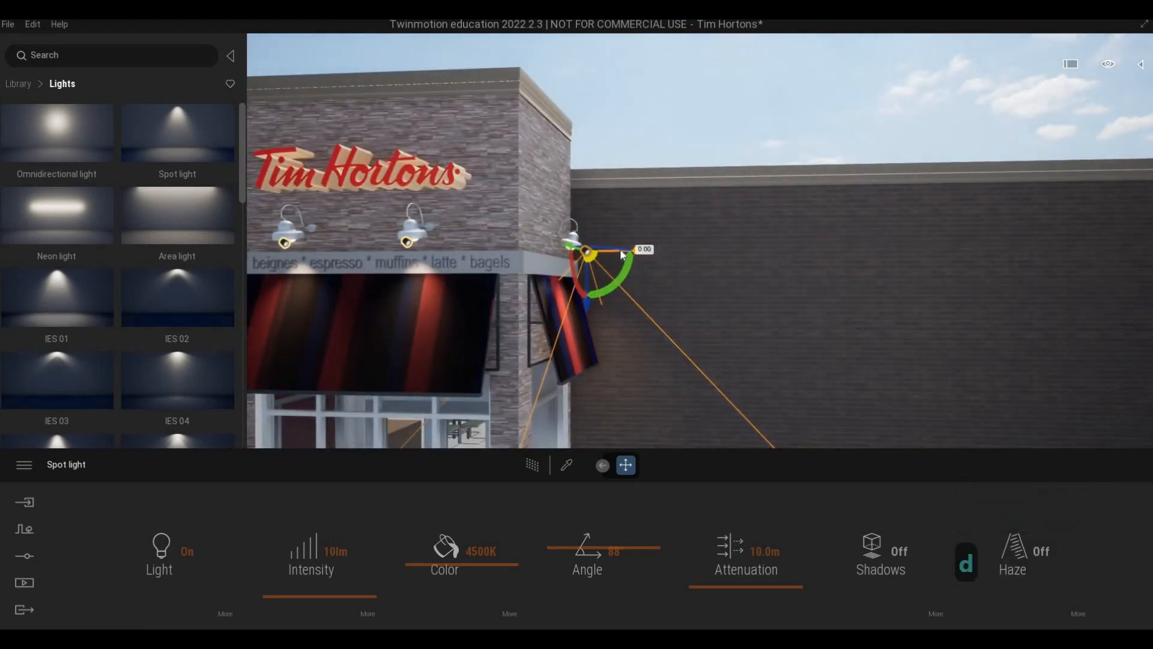
key("d")
key("w")
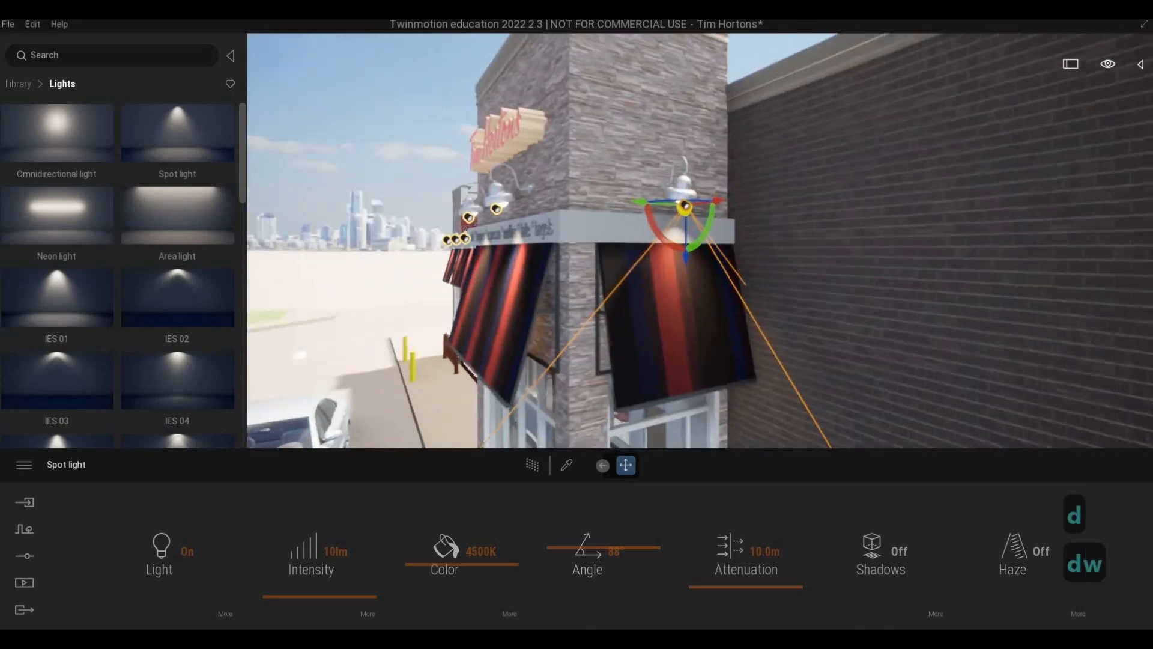
Copy the front wall's spot light nearest the opposite building corner as an instance out past that corner
key("a")
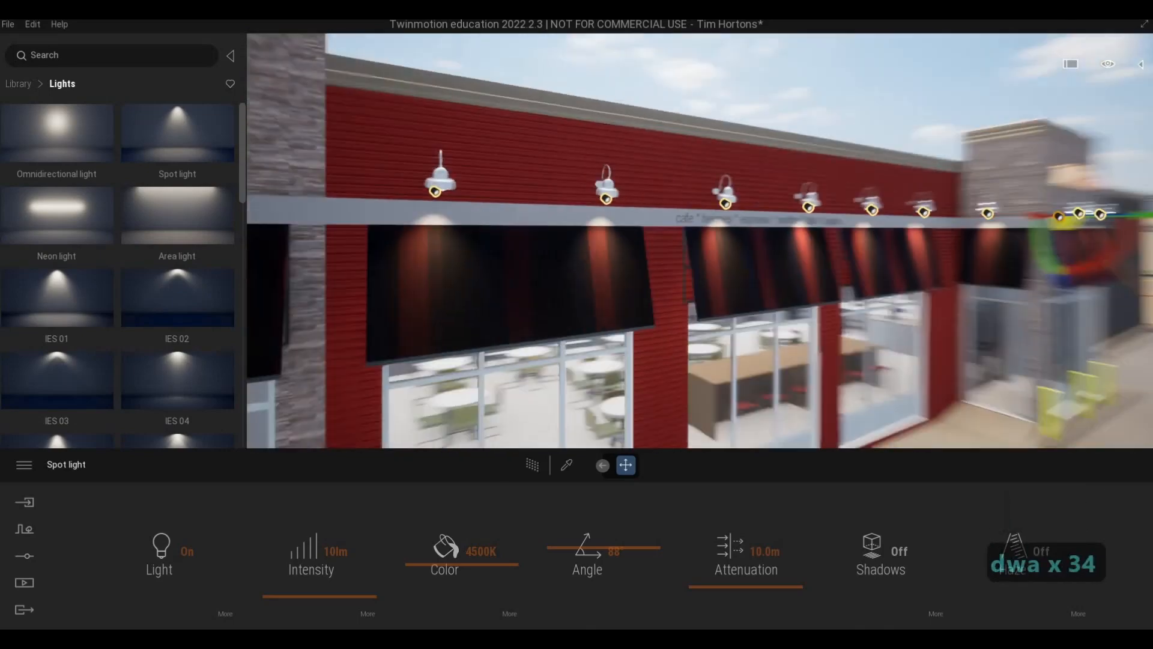
key("a")
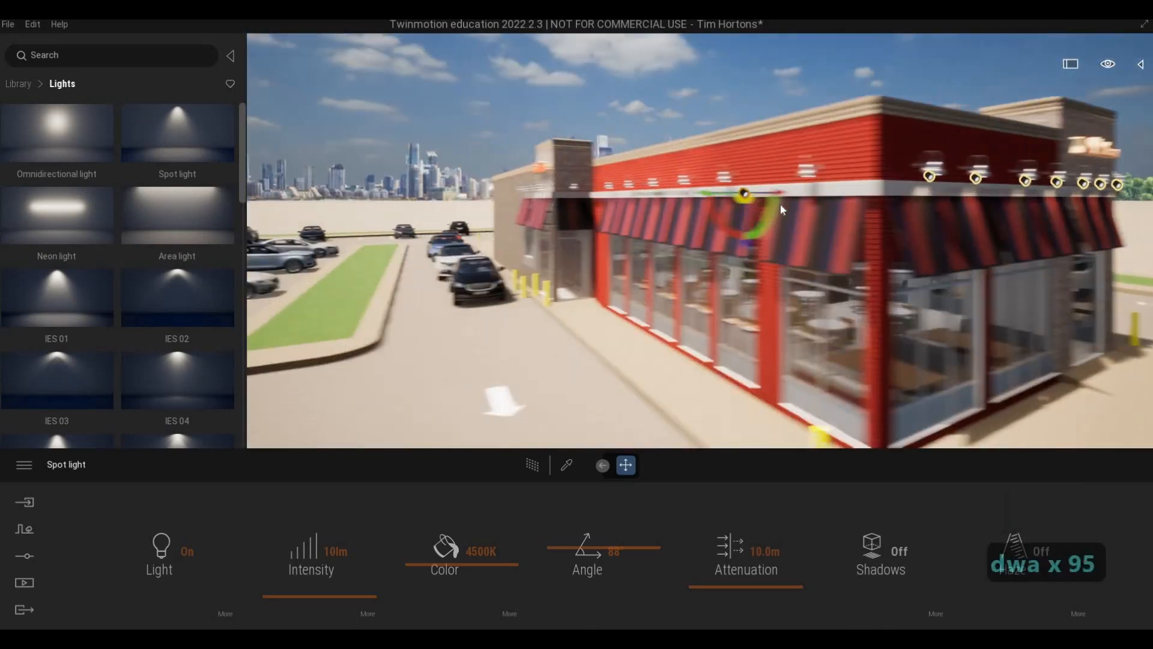
key("a")
key("w")
key("q")
key("e")
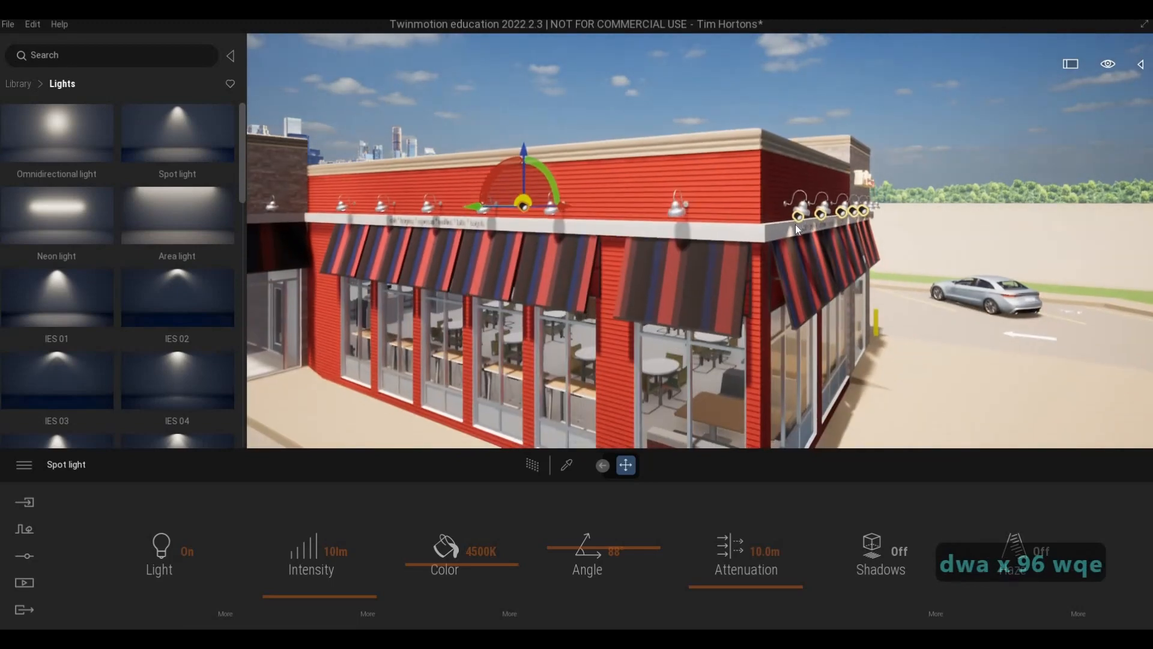
left_click(798, 215)
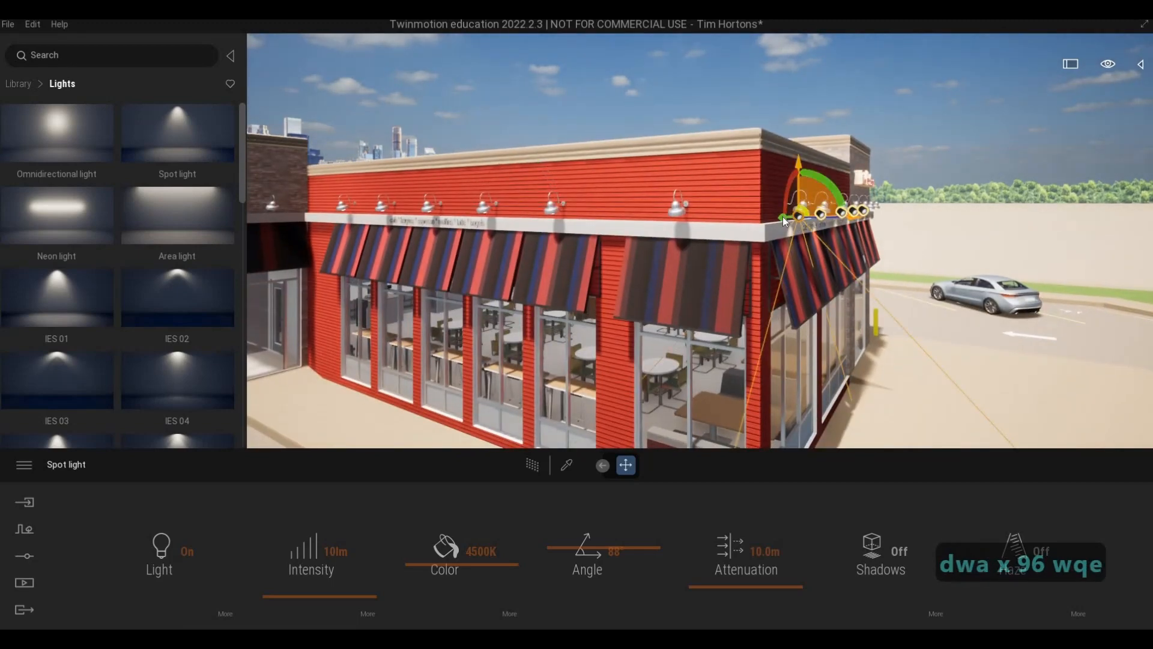
left_click_drag(783, 217, 725, 244)
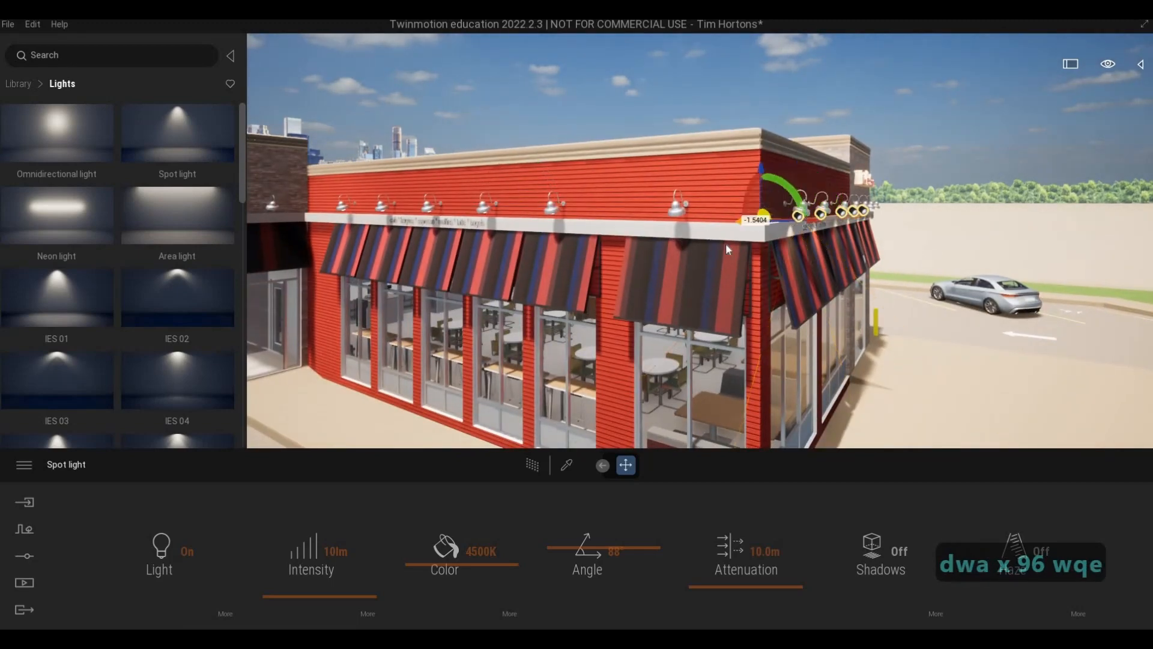
left_click(539, 393)
Move the copied spot light under the first lamp around the corner on the red drive-through wall
key("d")
key("w")
key("d")
right_click_drag(485, 347, 420, 289)
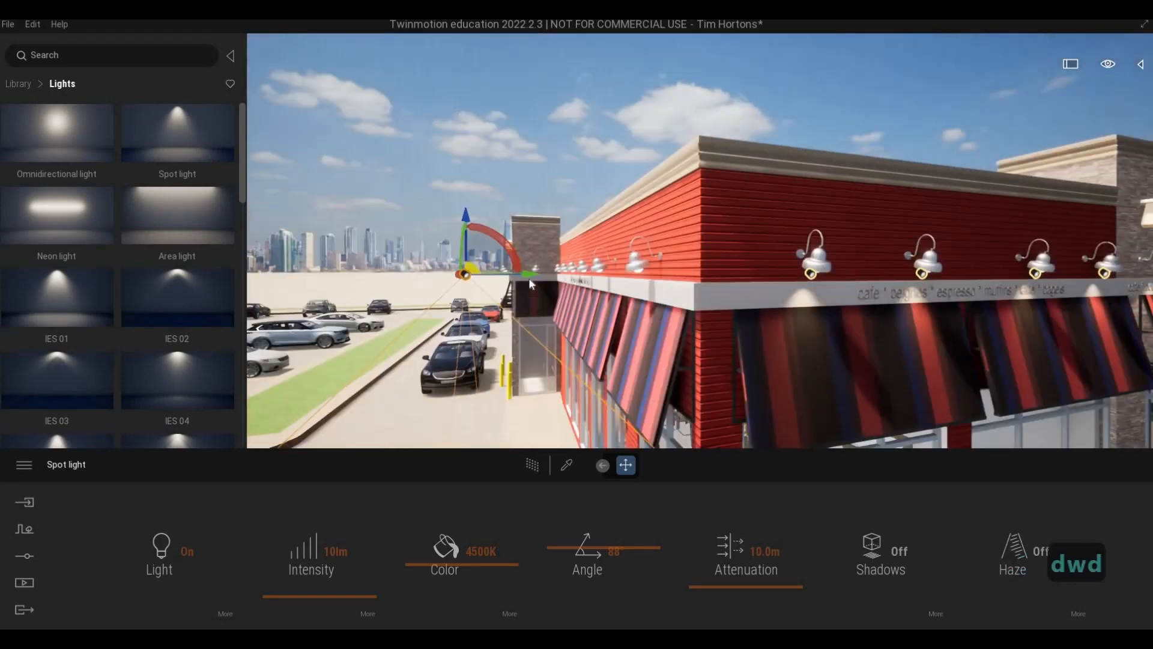
left_click_drag(530, 276, 632, 319)
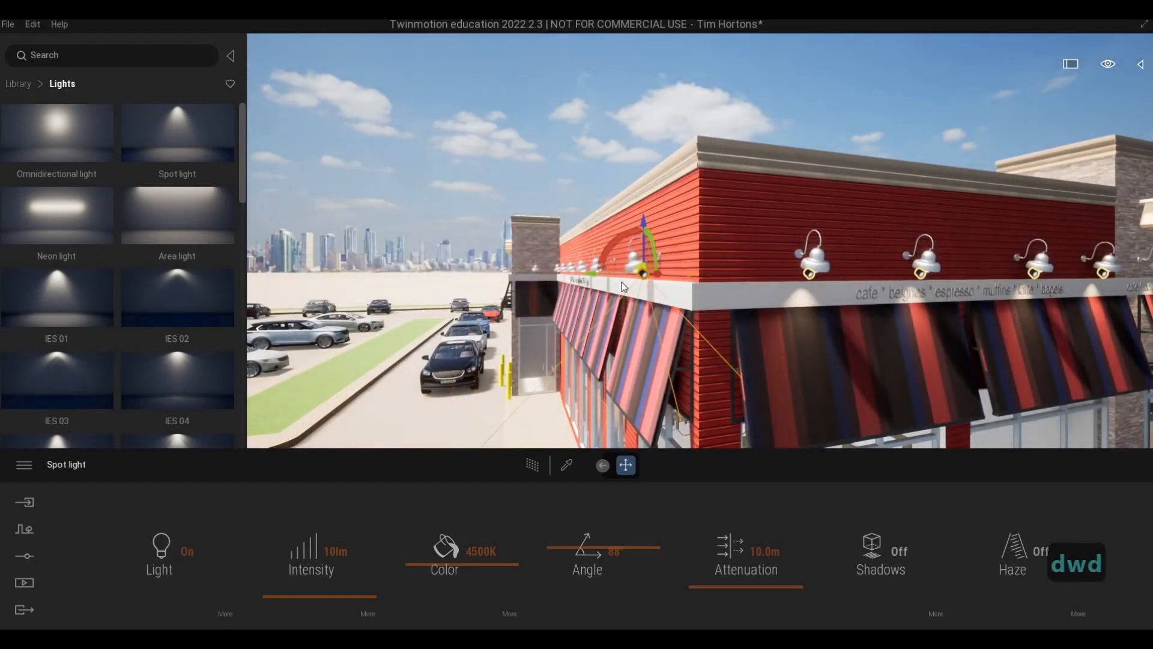
key("a")
key("w")
key("e")
key("d")
key("d")
left_click_drag(601, 106, 553, 211)
key("ctrl+z")
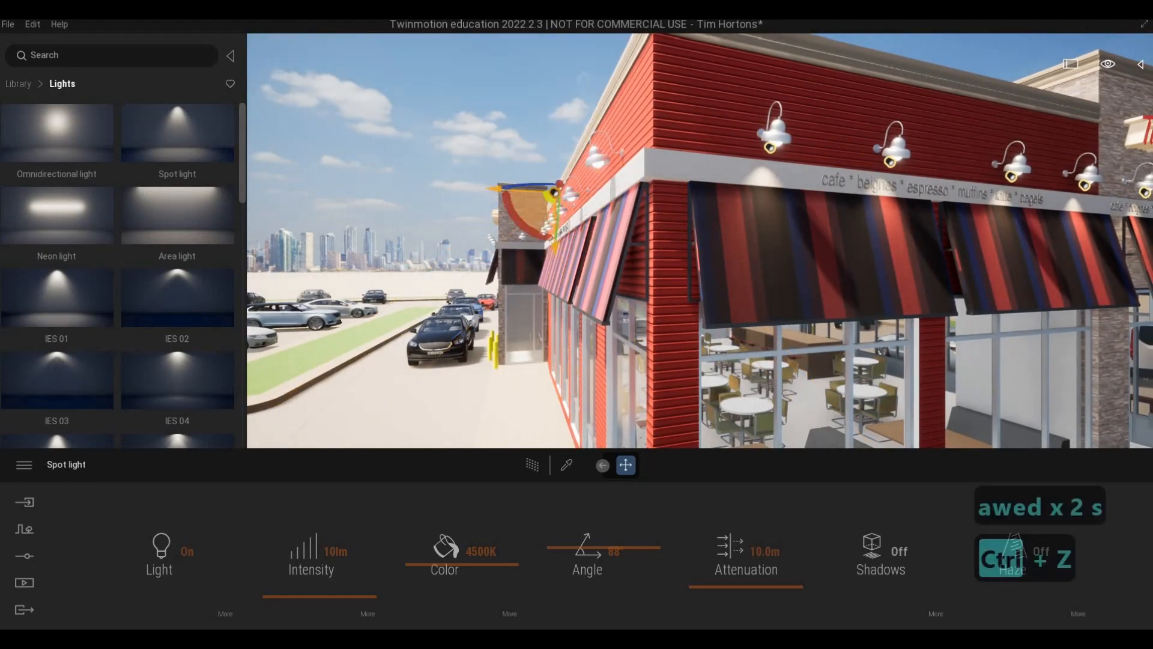
Align the spot light under the lamp nearest the corner on the red drive-through wall, both along the wall and in depth
key("a")
key("w")
key("q")
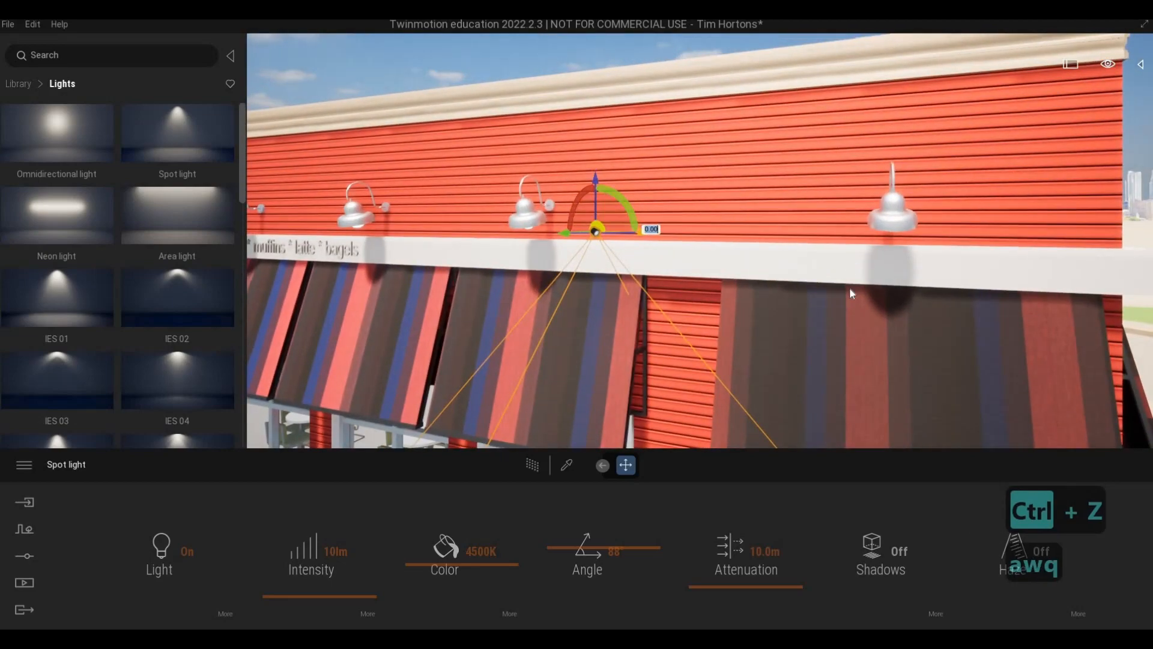
left_click_drag(849, 287, 892, 309)
key("d")
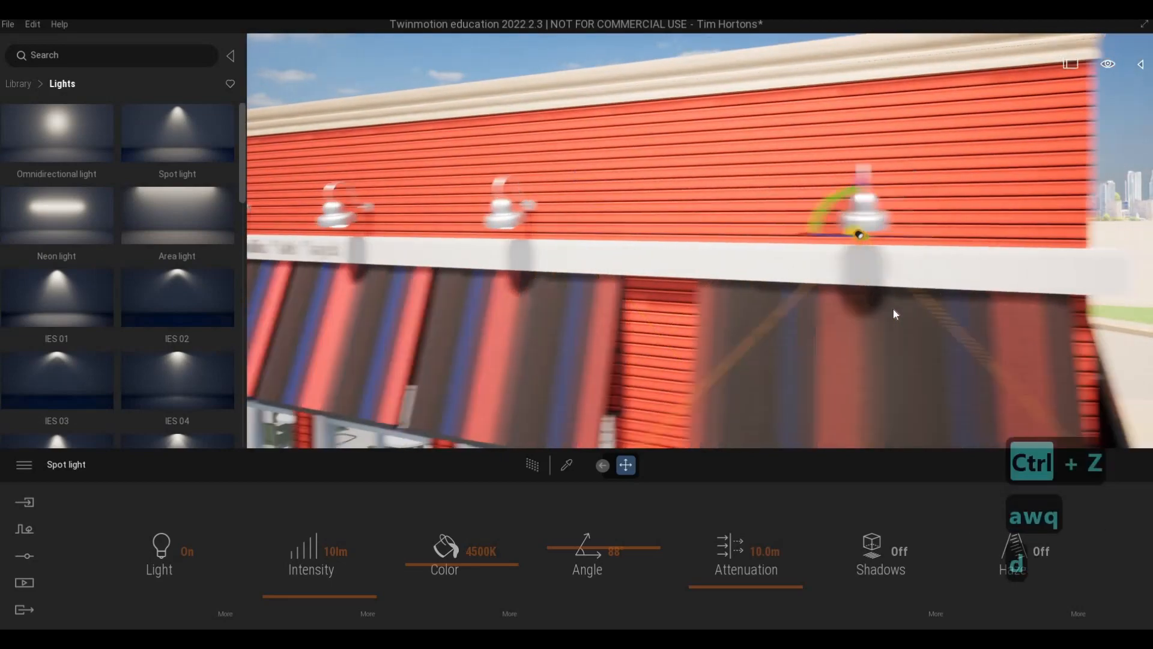
key("d")
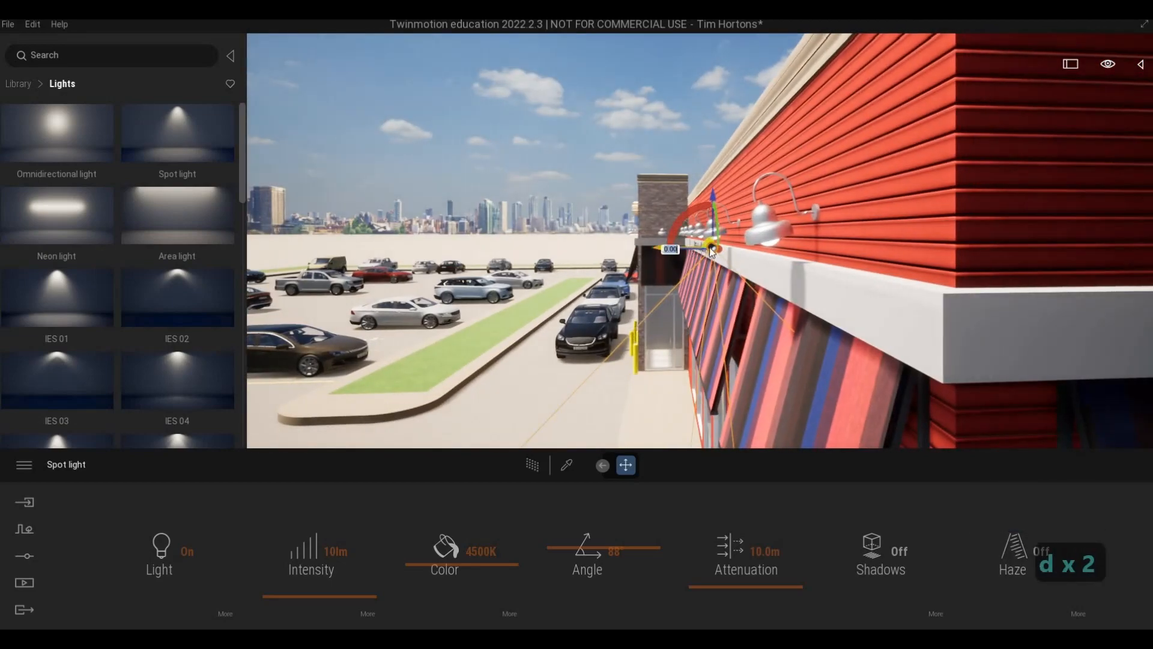
left_click_drag(711, 251, 768, 246)
Copy the corner spot light as an instance under the second lamp on the red drive-through wall, with about 2.31 m spacing
key("a")
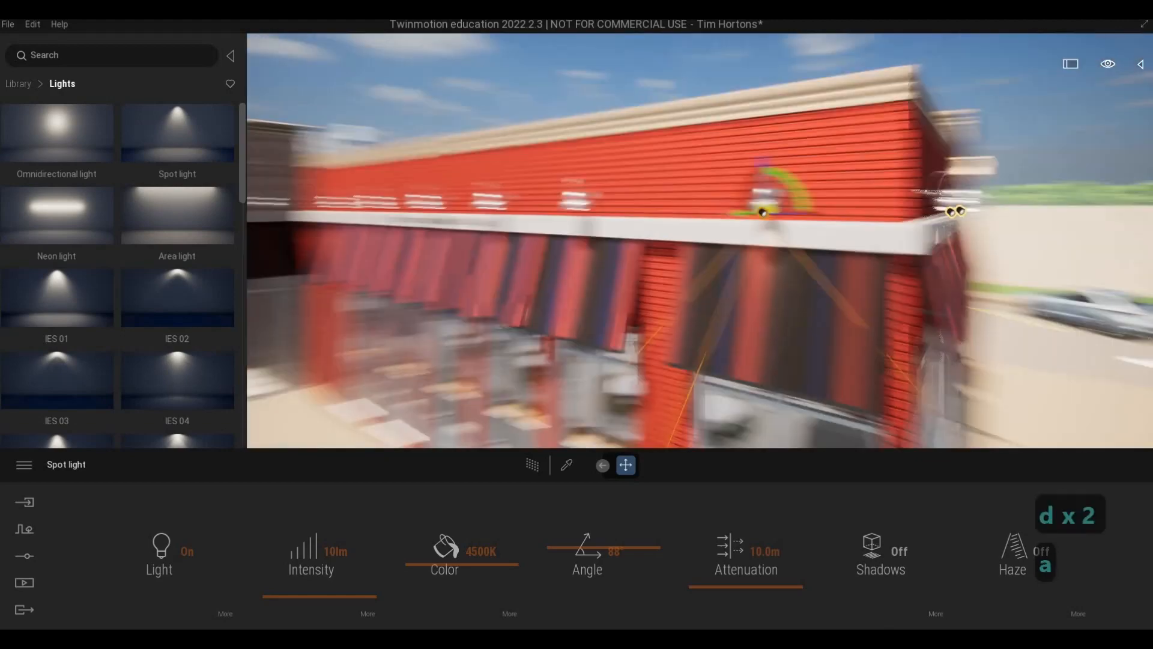
key("e")
key("a")
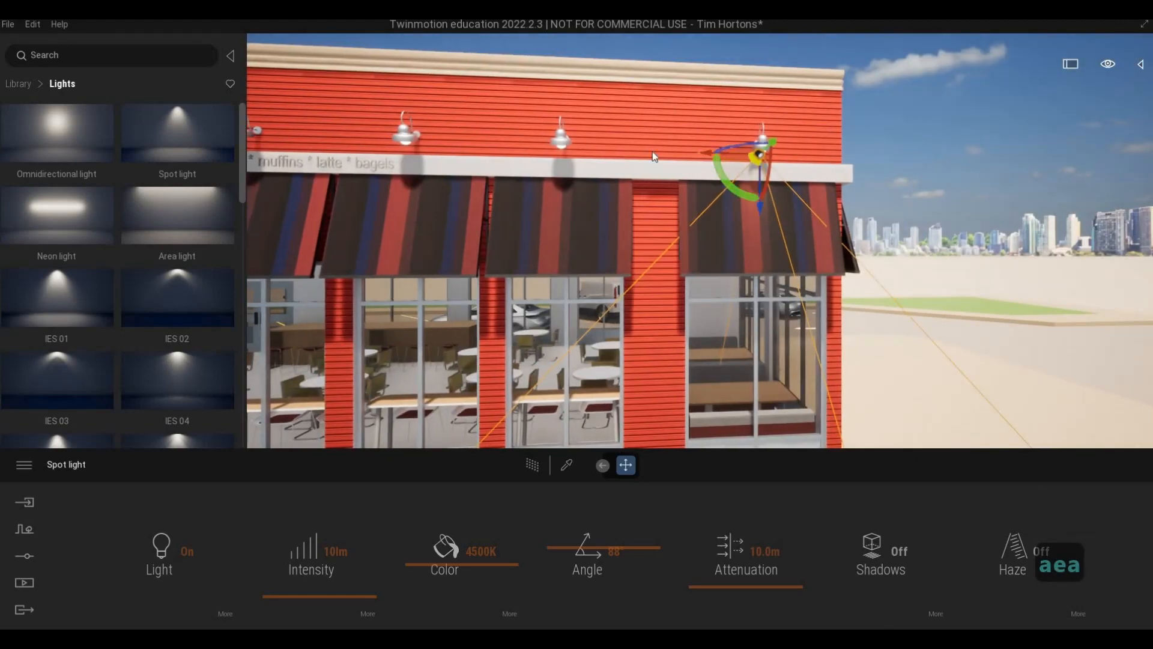
left_click_drag(707, 154, 529, 159)
key("ctrl+z")
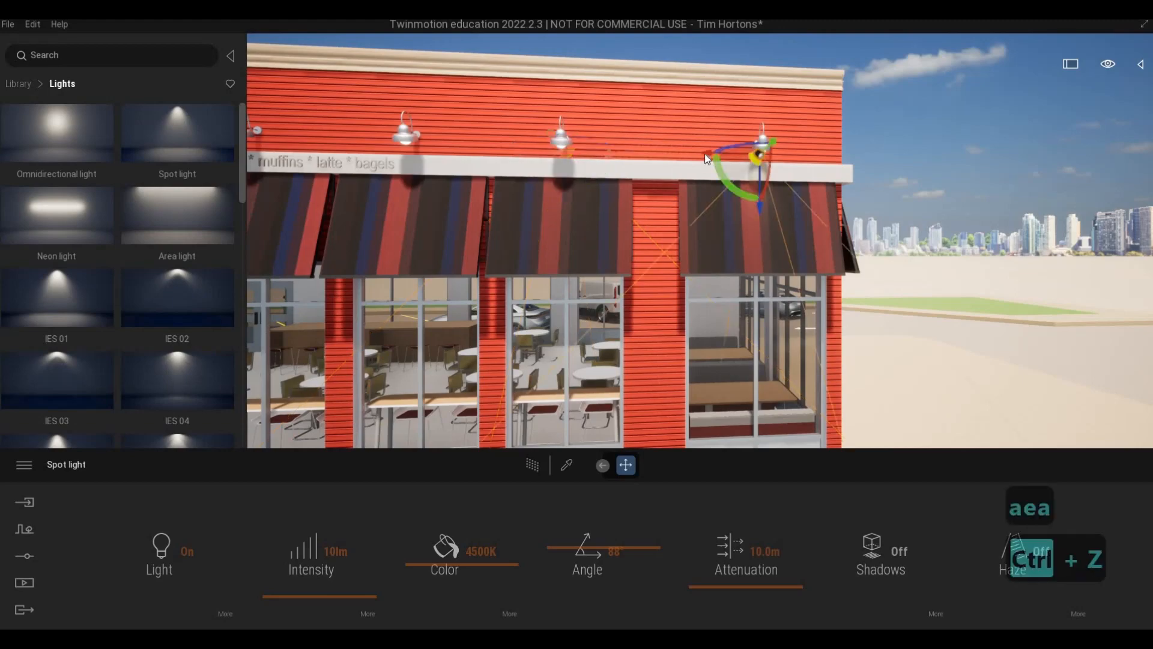
left_click_drag(704, 153, 510, 157)
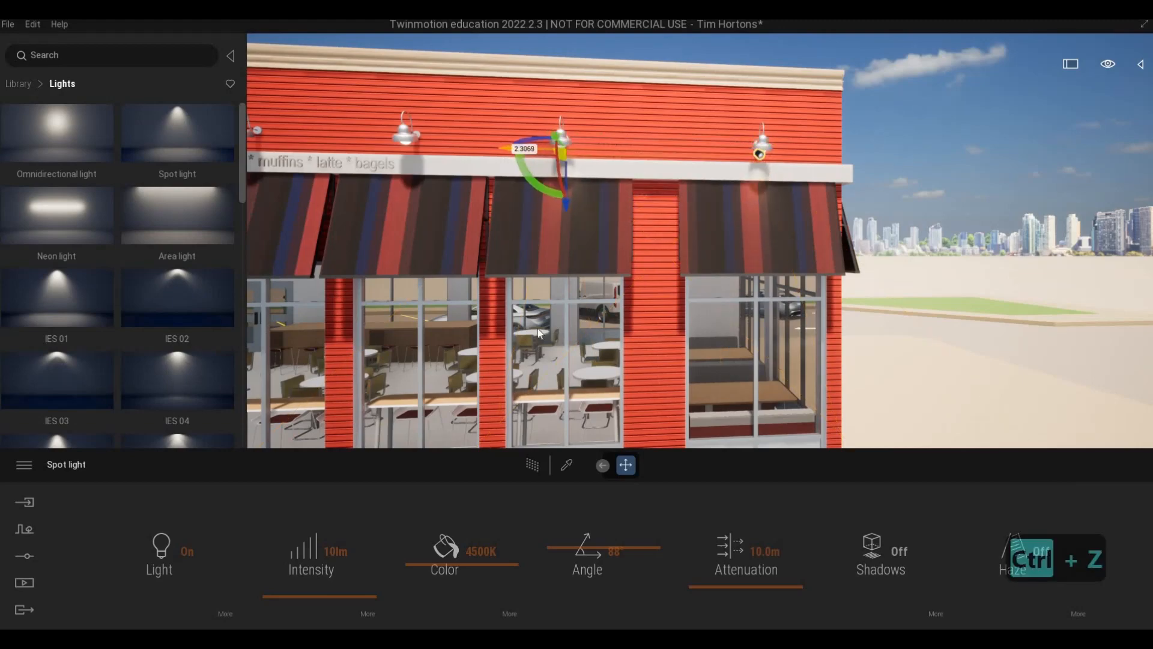
left_click_drag(539, 333, 538, 373)
key("Return")
Copy the second lamp's spot light as an instance under the third lamp on the red drive-through wall, with 1.71 m spacing
middle_click_drag(659, 240, 805, 207)
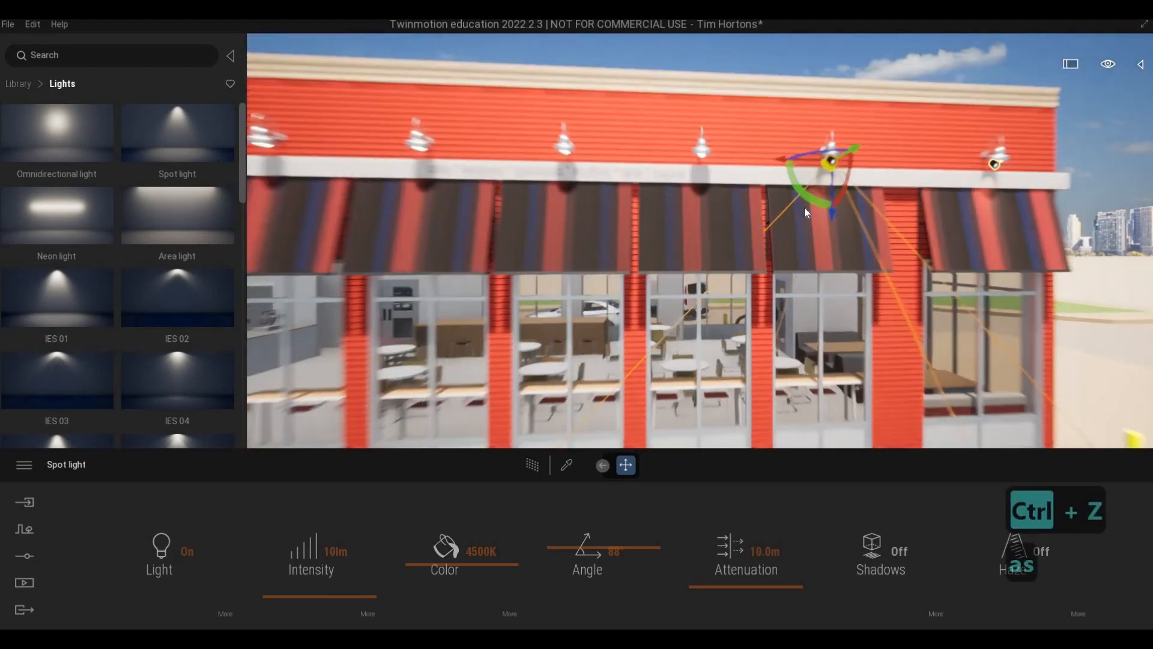
scroll(813, 198, "down", 3)
left_click_drag(807, 199, 696, 209)
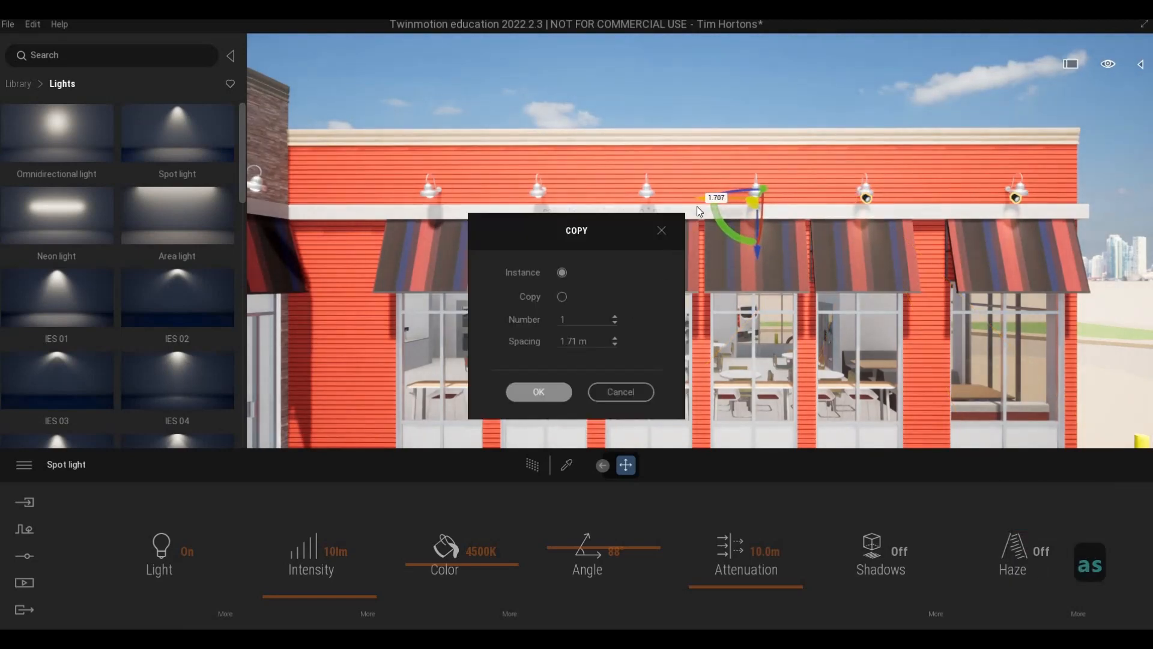
key("Return")
Copy the spot light as an instance under each of the three remaining red-wall lamps, using 1.76 m spacing for the last one
left_click_drag(701, 199, 593, 199, "shift")
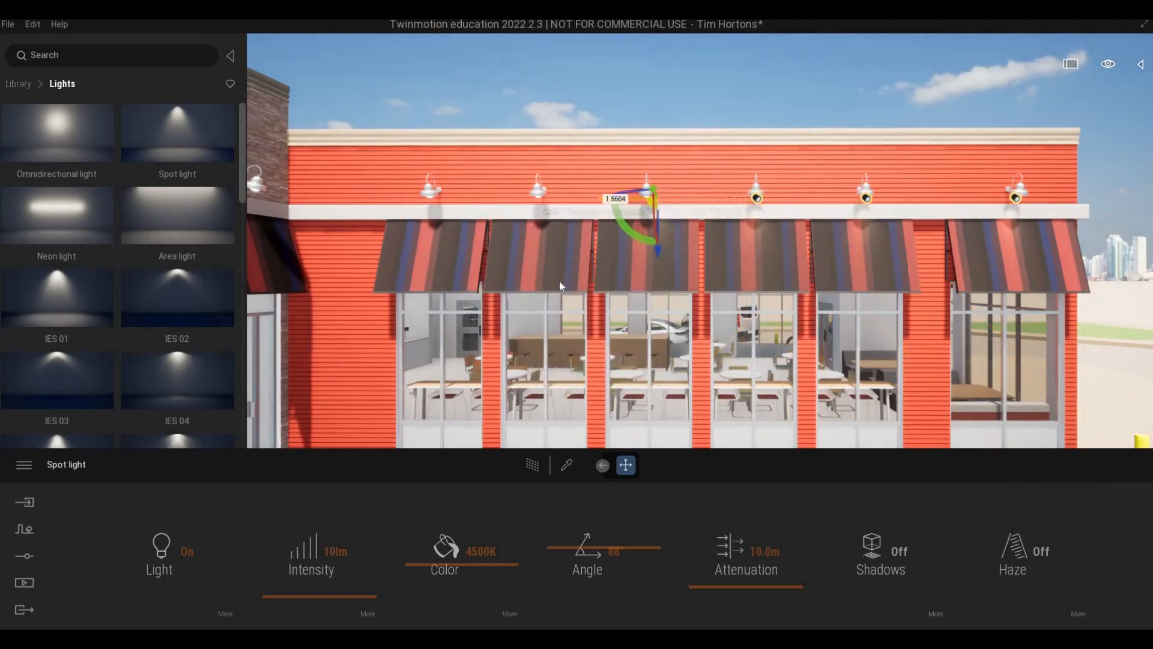
left_click(531, 387)
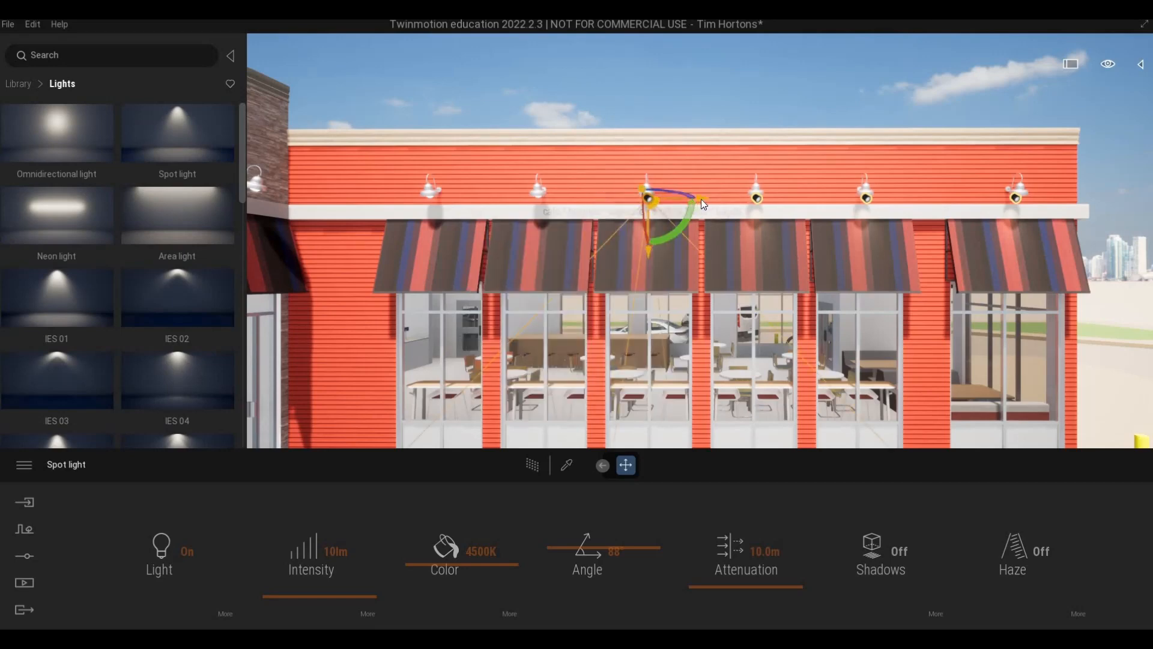
left_click_drag(701, 200, 602, 201, "shift")
left_click(534, 389)
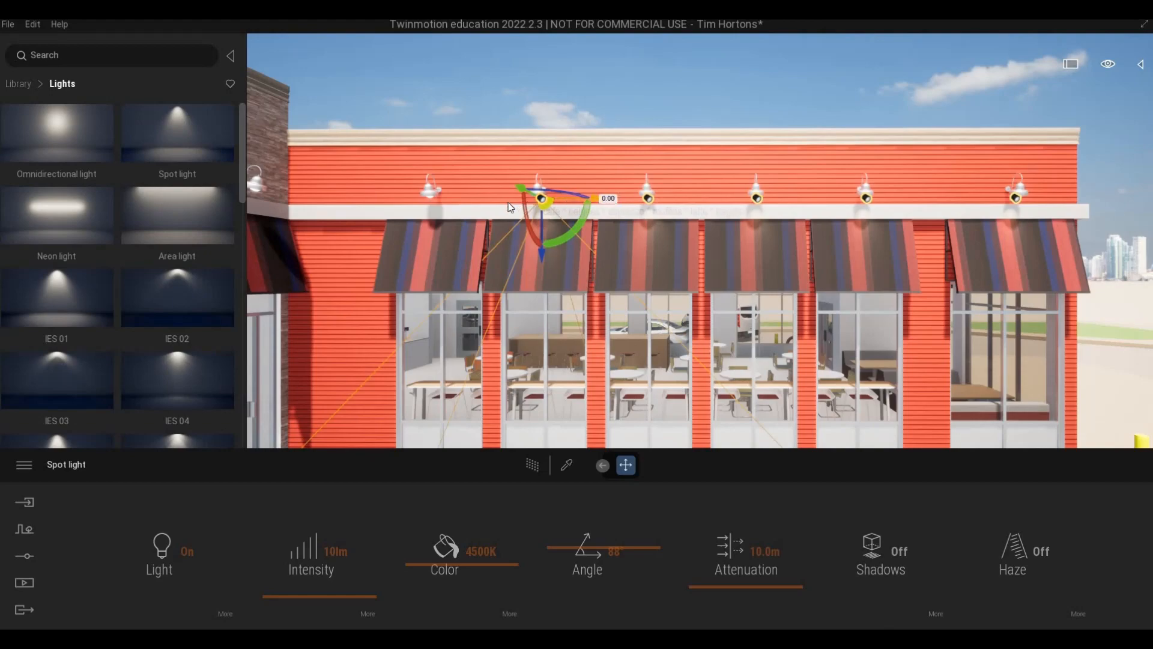
left_click_drag(510, 207, 399, 207, "shift")
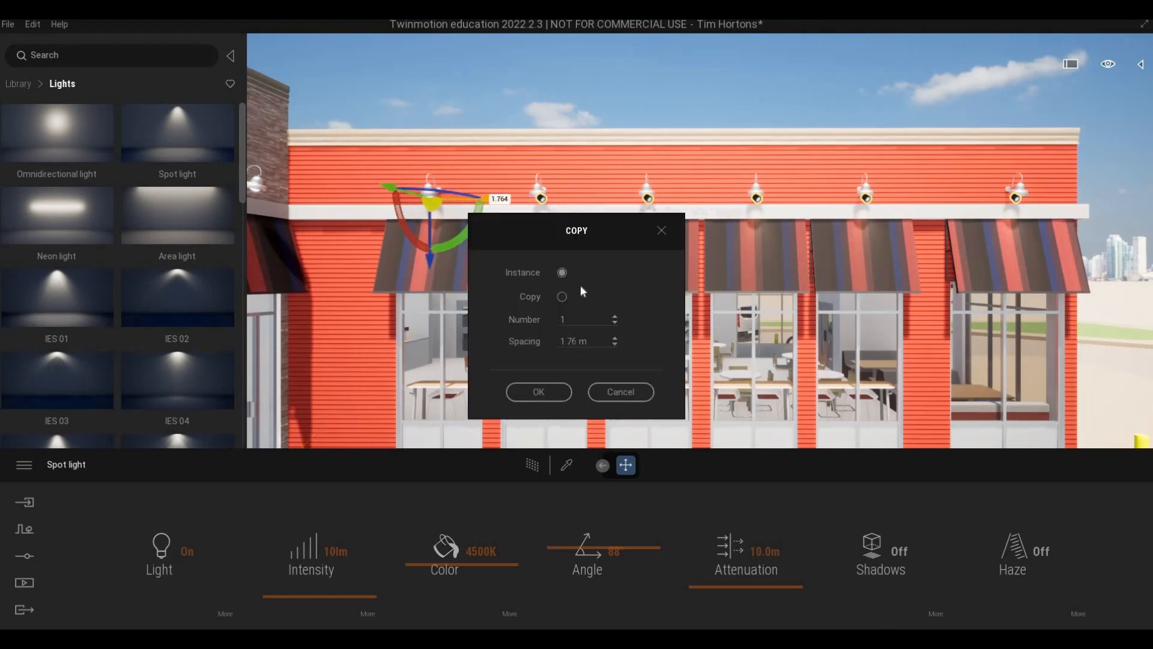
left_click(539, 392)
Copy the red wall's last spot light as an instance to the lamp on the adjoining side face of the stone drive-through tower
key("w")
key("w")
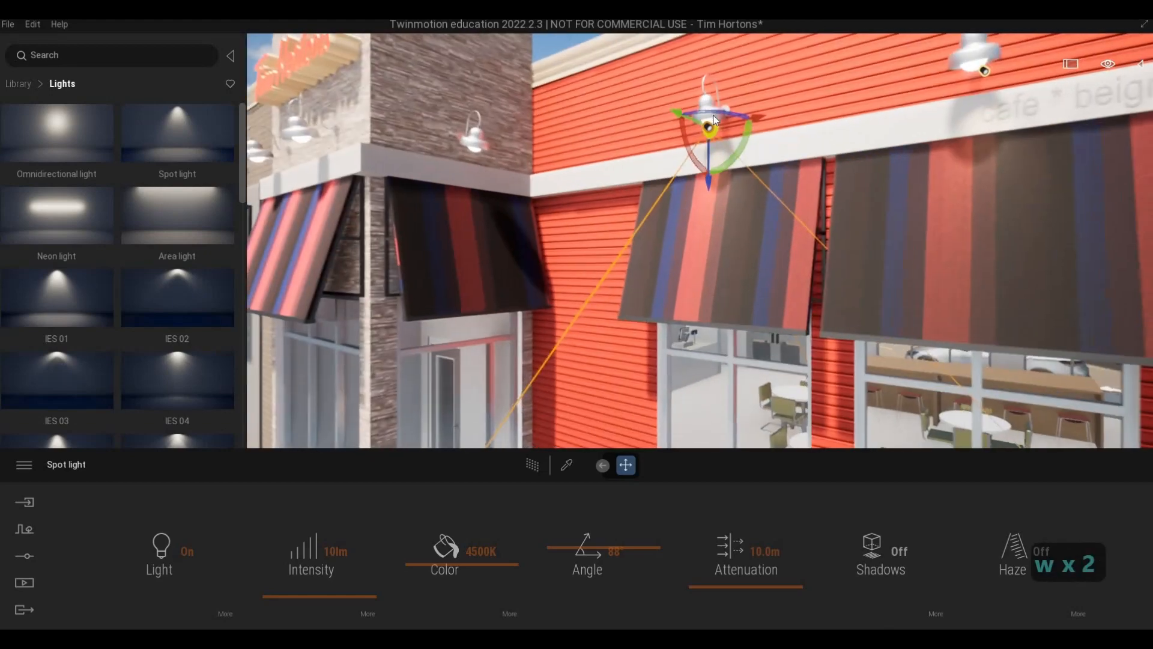
left_click(471, 139)
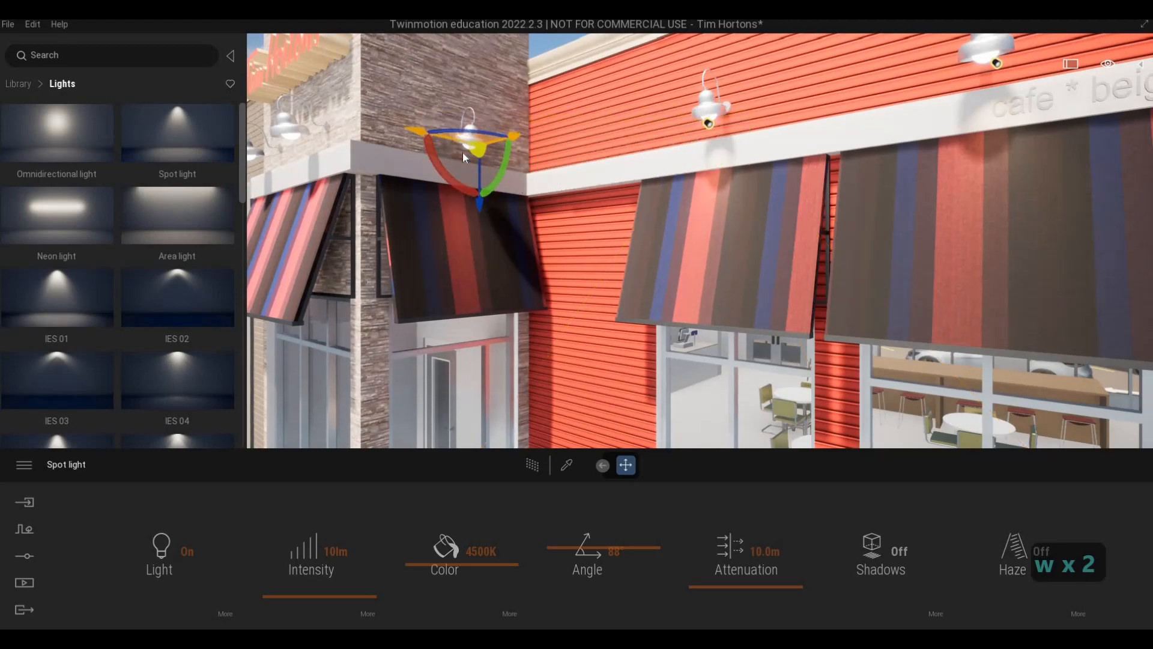
left_click_drag(463, 152, 457, 153, "shift")
left_click(539, 392)
Align the copied spot light directly under the lamp on the stone tower's side face, adjusting it in both horizontal directions
key("a")
key("q")
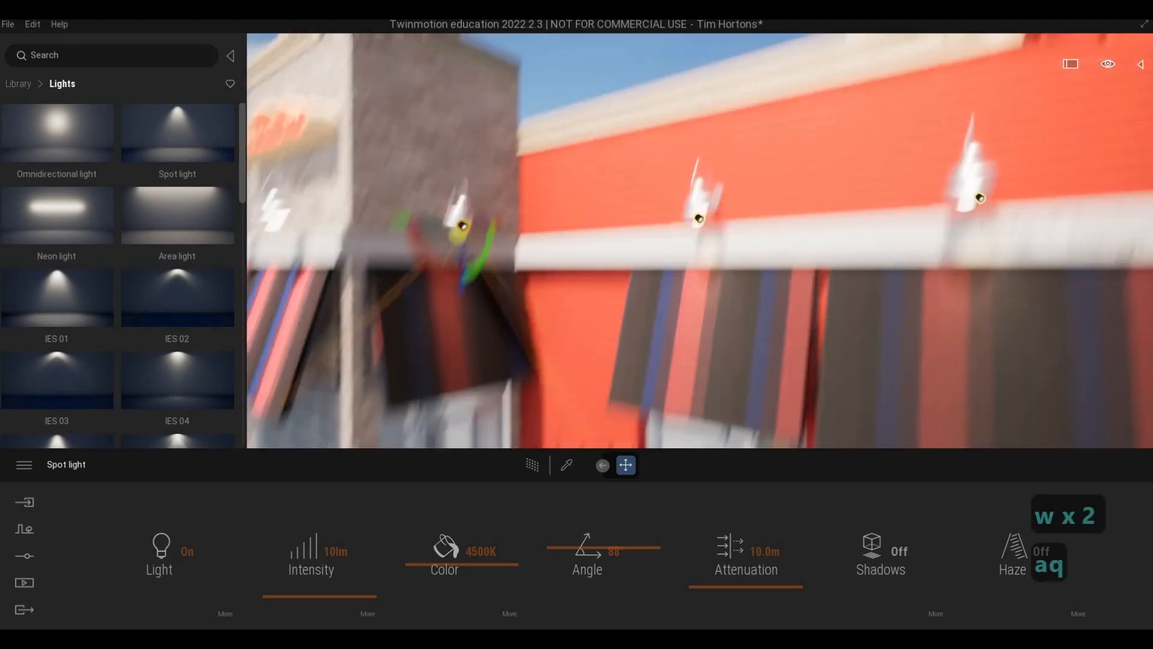
key("a")
right_click_drag(542, 300, 709, 146)
key("e")
key("w")
key("d")
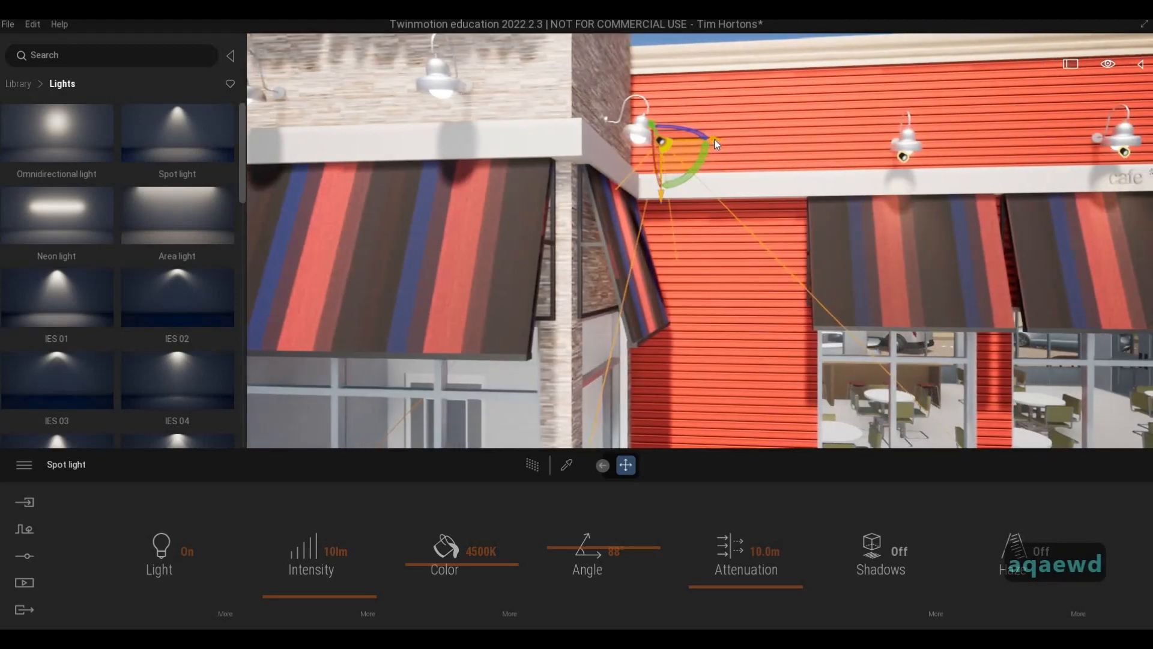
left_click_drag(714, 139, 669, 162)
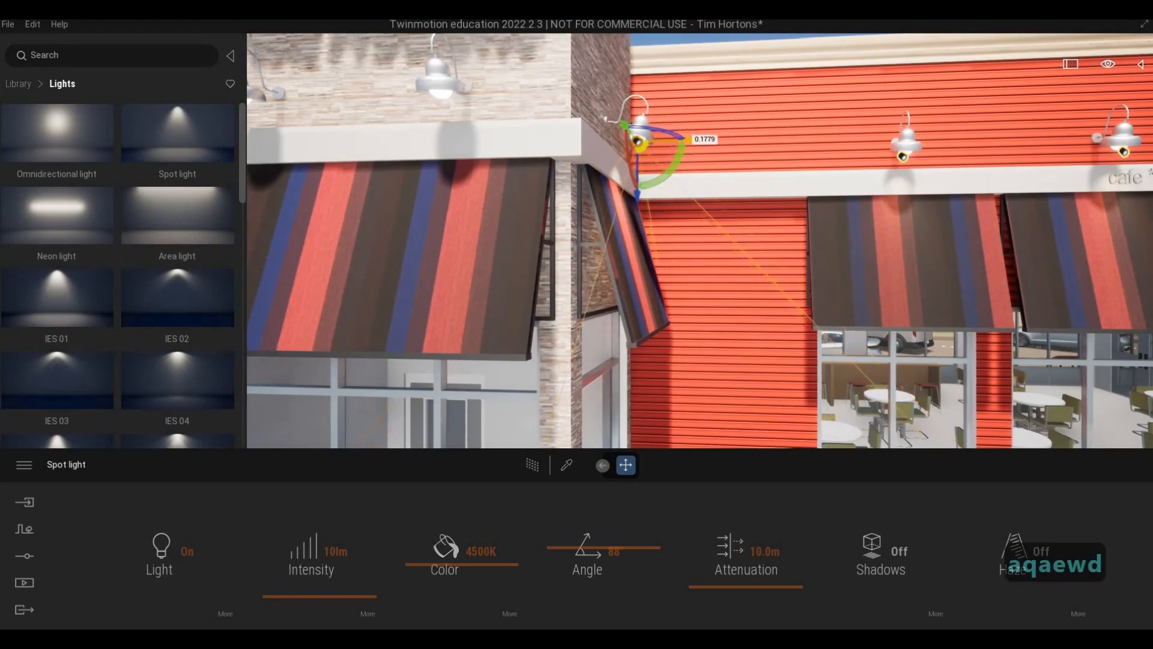
key("d")
right_click_drag(669, 162, 681, 114)
key("w")
key("a")
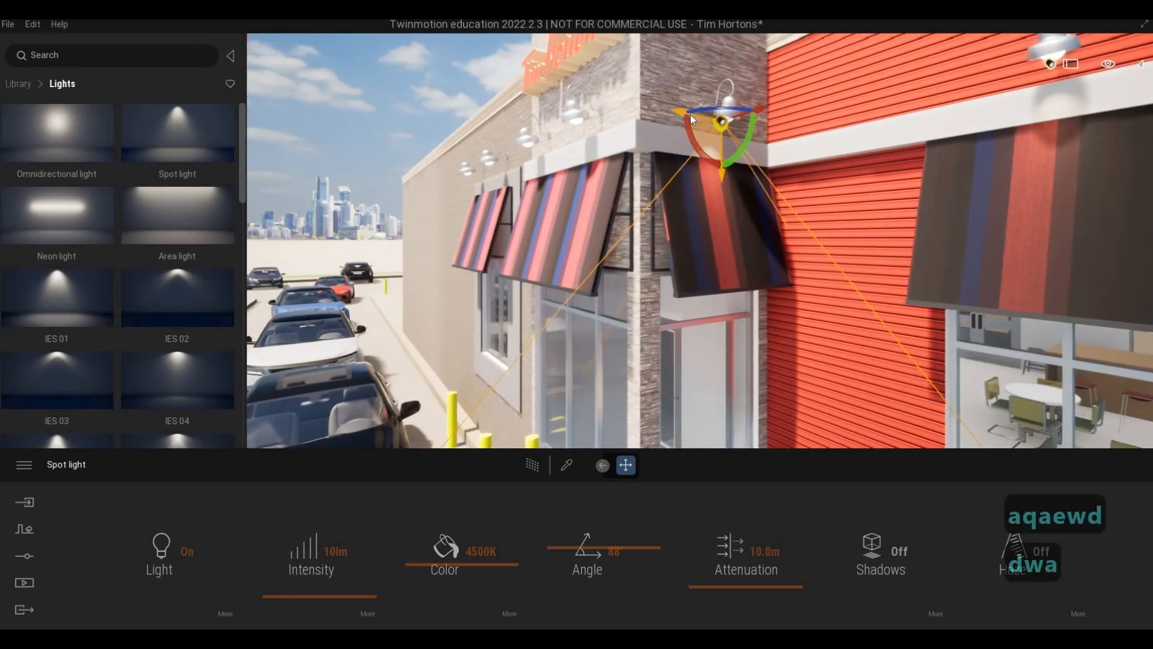
left_click_drag(690, 115, 699, 116)
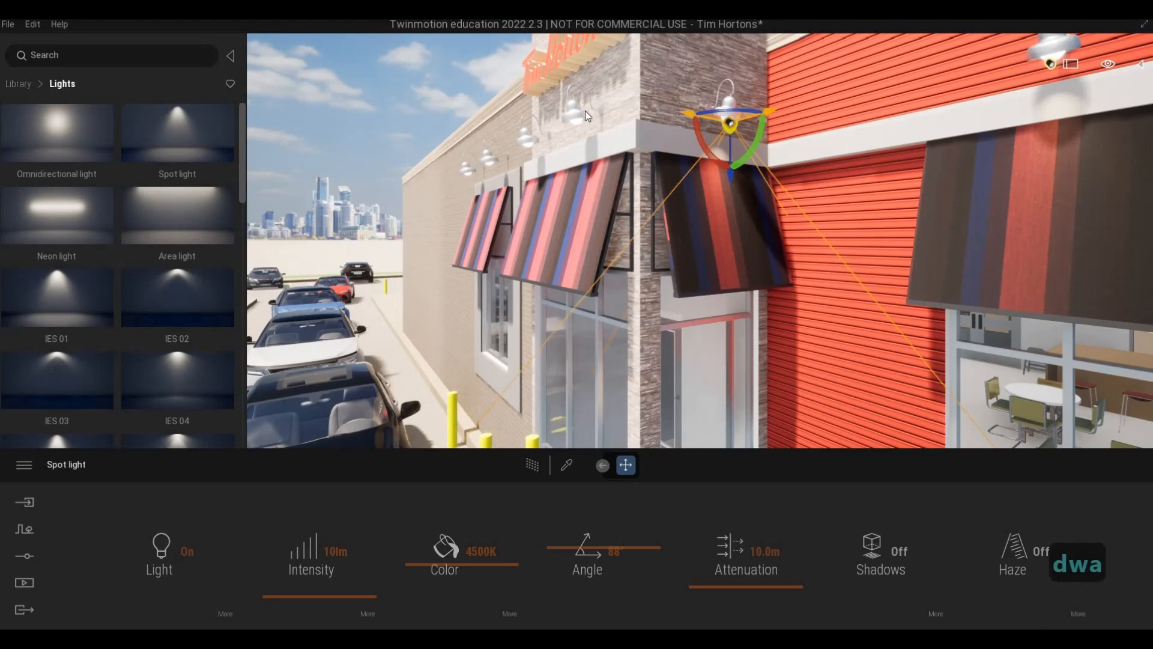
Copy the side-face spot light as an instance under the near lamp below the tower's Tim Hortons sign, with 1.34 m spacing
mouse_move(585, 110)
left_mouse_down("shift")
mouse_move(571, 117)
mouse_move(577, 123)
left_mouse_up("shift")
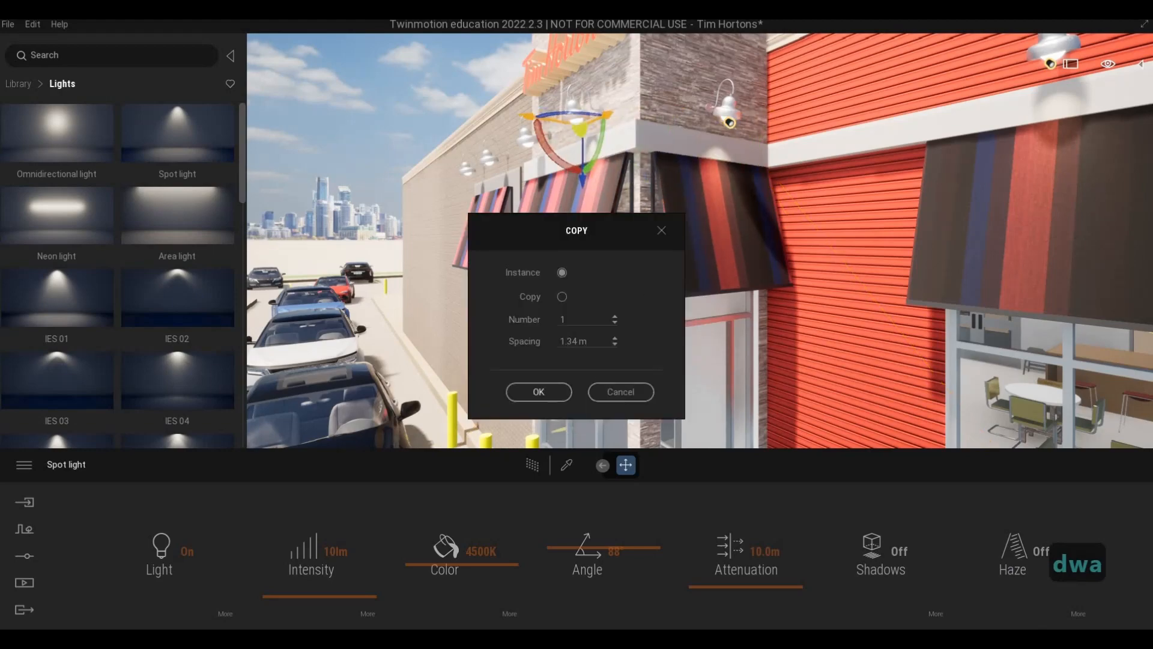
left_click(539, 392)
key("a")
key("w")
right_click_drag(671, 281, 775, 174)
key("a")
key("w")
key("s")
key("a")
key("w")
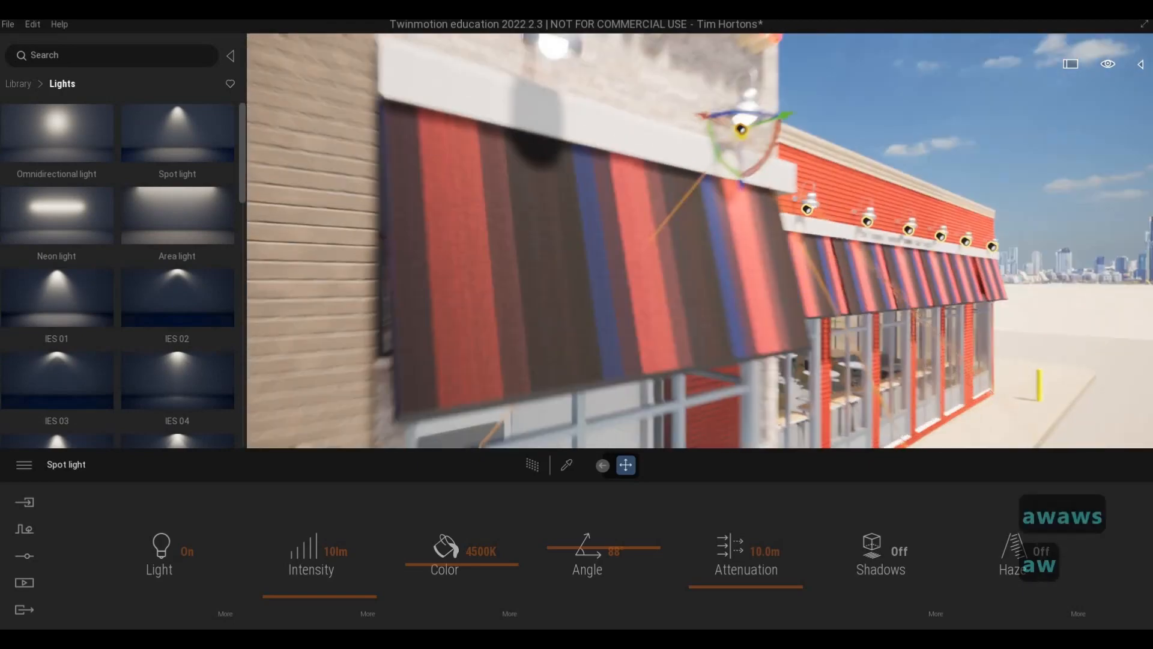
key("q")
key("a")
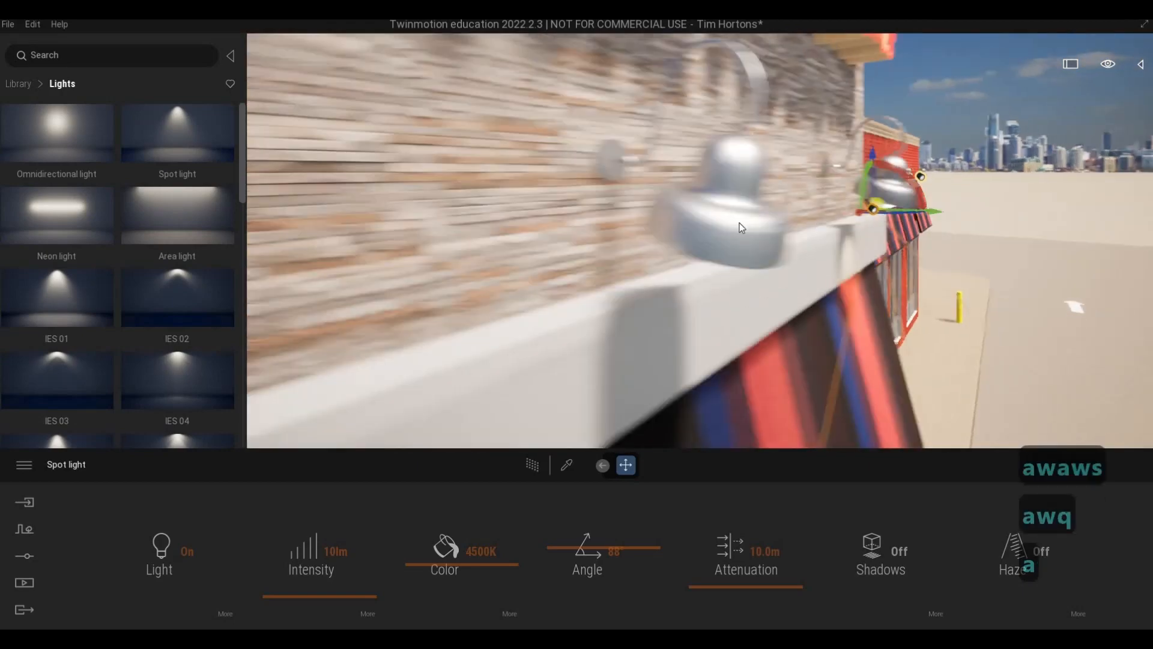
Copy that spot light as an instance under the second lamp below the Tim Hortons sign, with about 1.3 m spacing
key("d")
key("d")
right_click_drag(634, 174, 589, 77)
key("e")
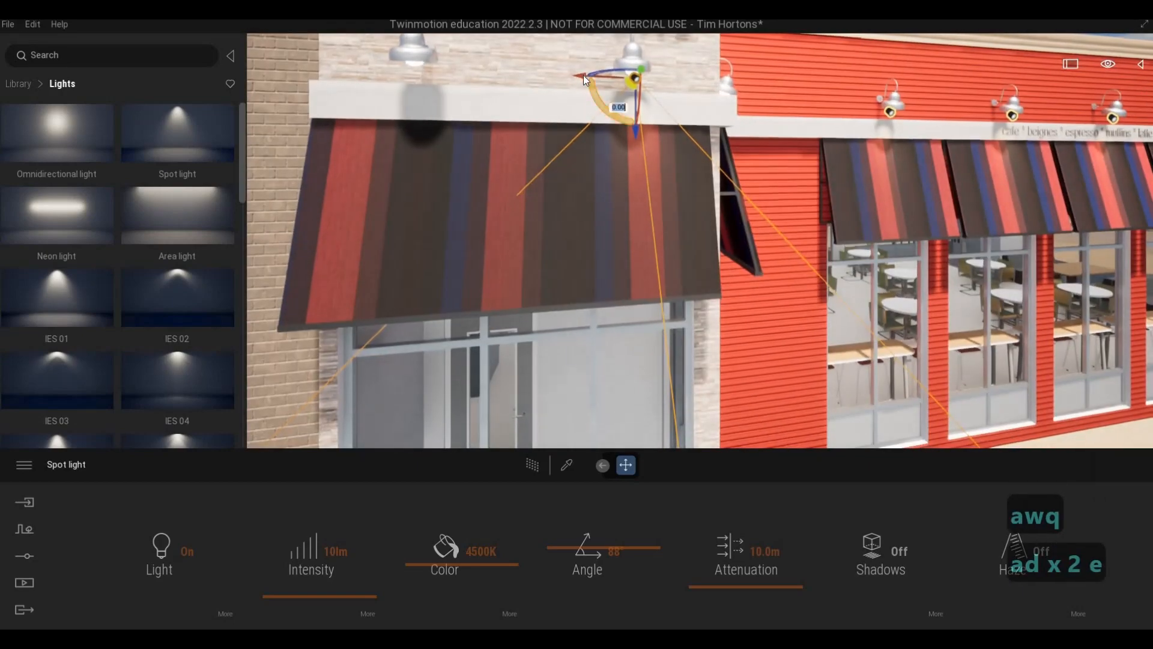
key("s")
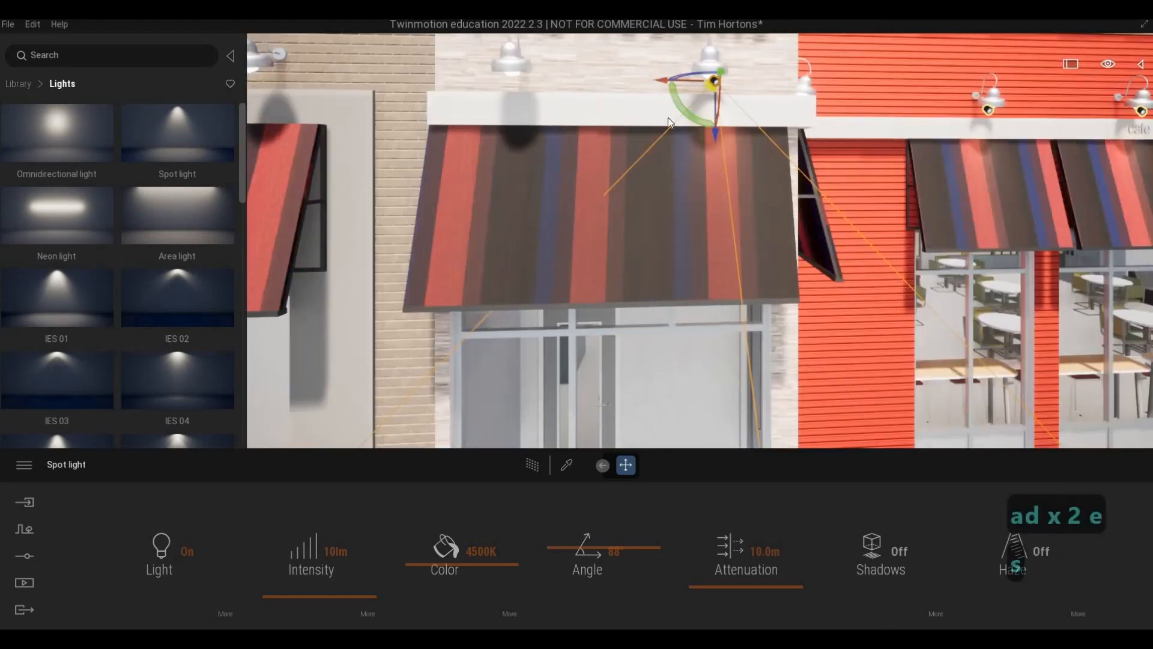
key("s")
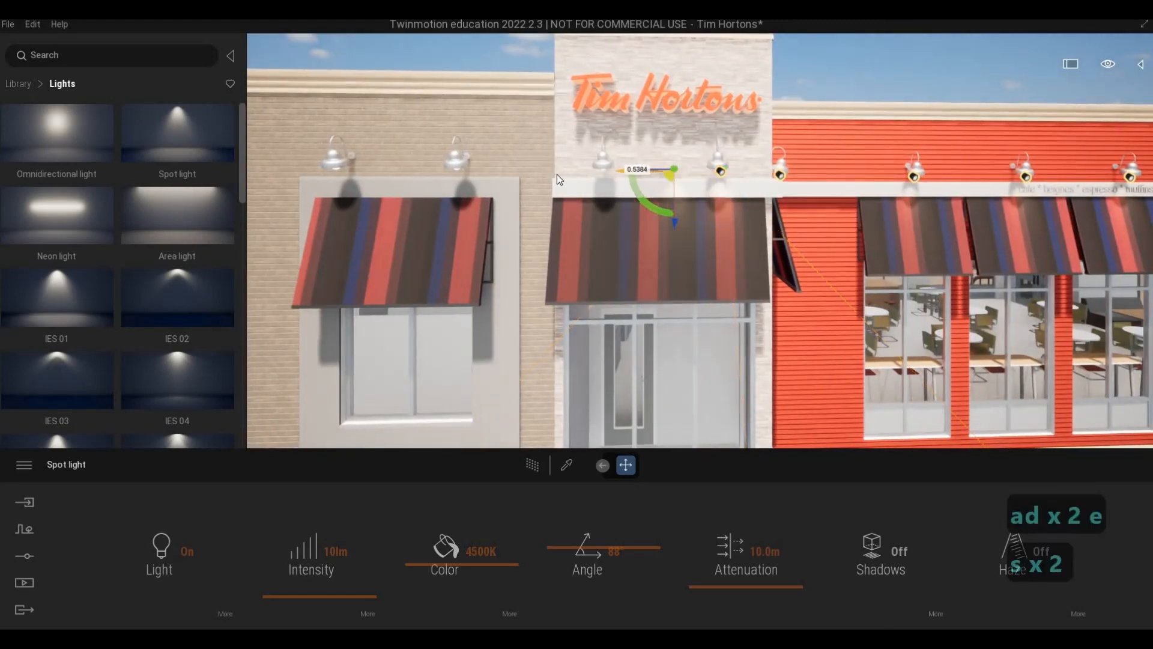
left_click_drag(556, 174, 556, 175, "shift")
left_click(538, 392)
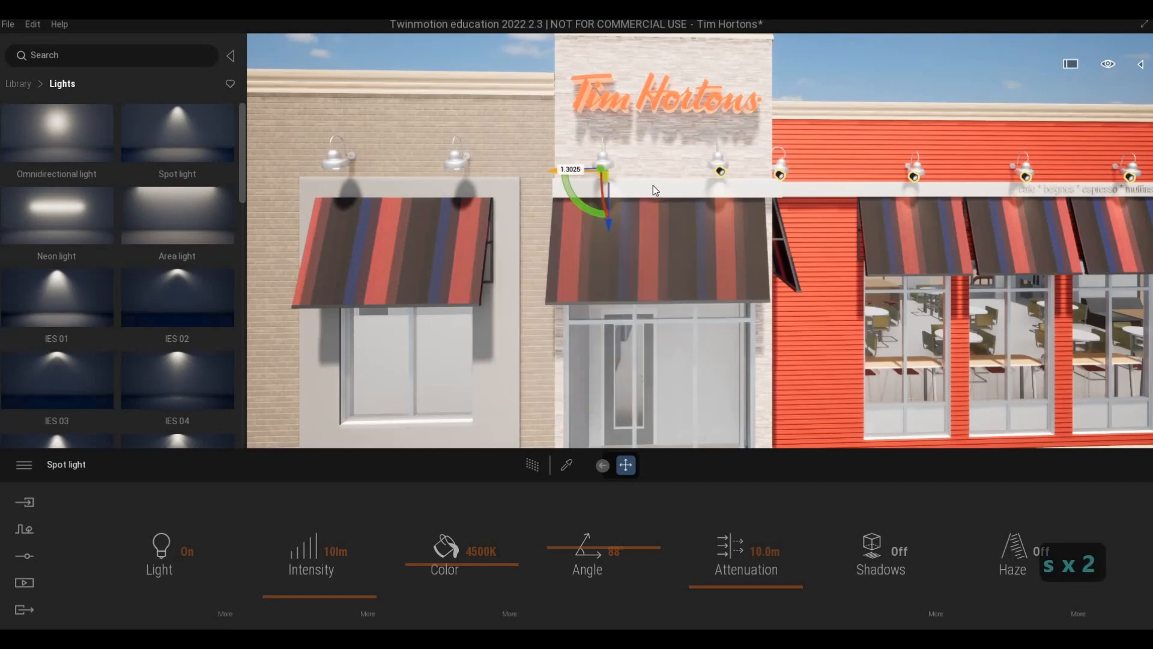
Copy the spot light as an instance to the nearest lamp on the tan brick wall beside the tower and align it there
left_click_drag(660, 171, 514, 189, "shift")
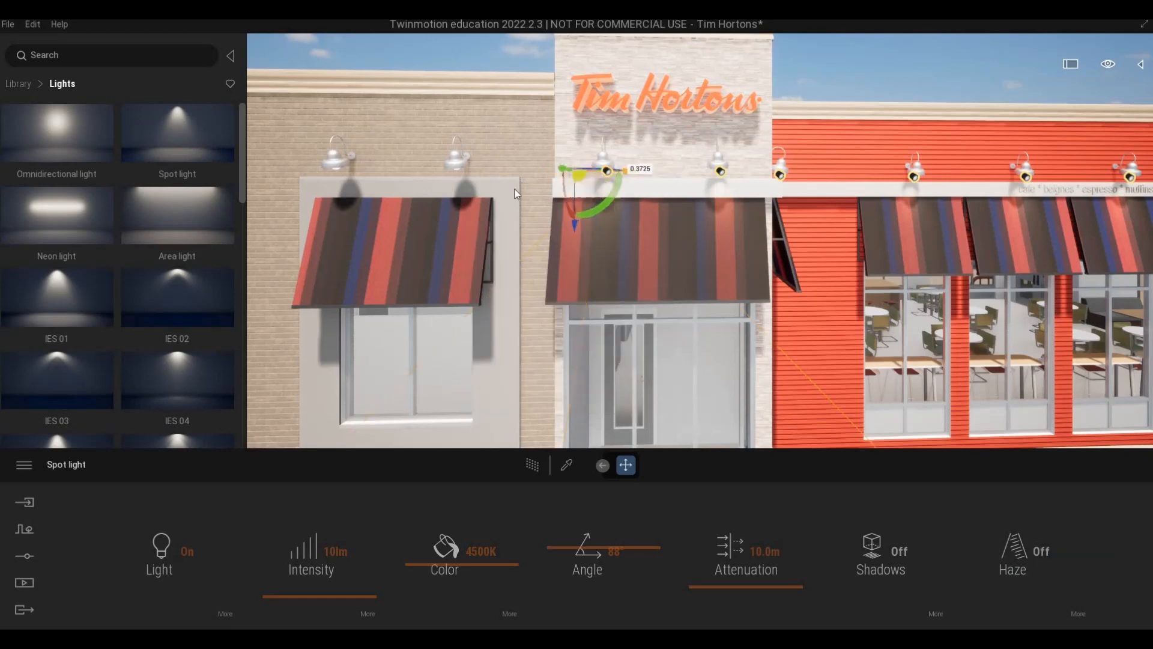
left_click(533, 390)
key("a")
right_click_drag(525, 188, 654, 167)
key("w")
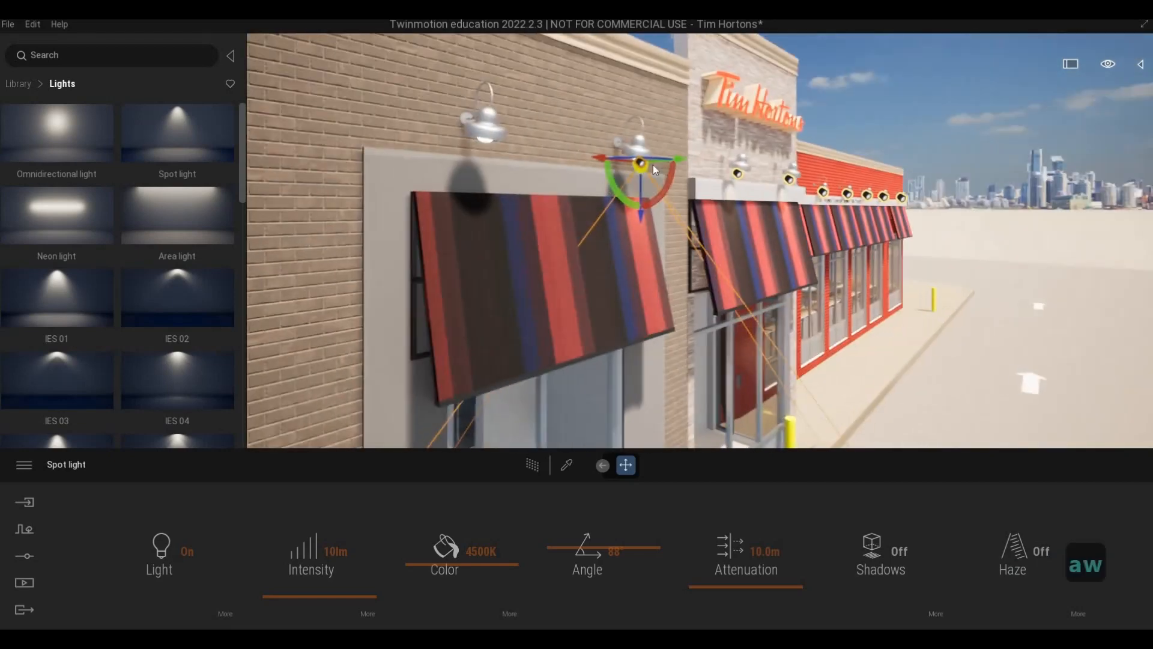
key("a")
key("w")
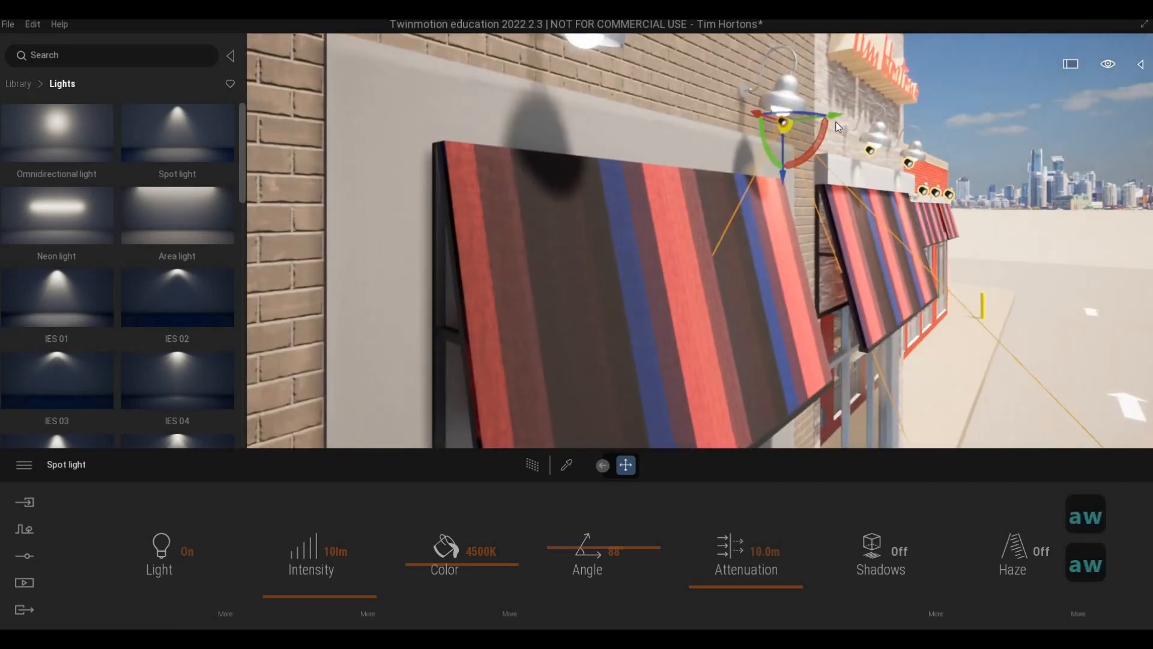
left_click_drag(755, 114, 763, 114)
Copy the brick wall's spot light as an instance under the other lamp above the same awning, with 1.33 m spacing
key("d")
right_click_drag(750, 153, 612, 161)
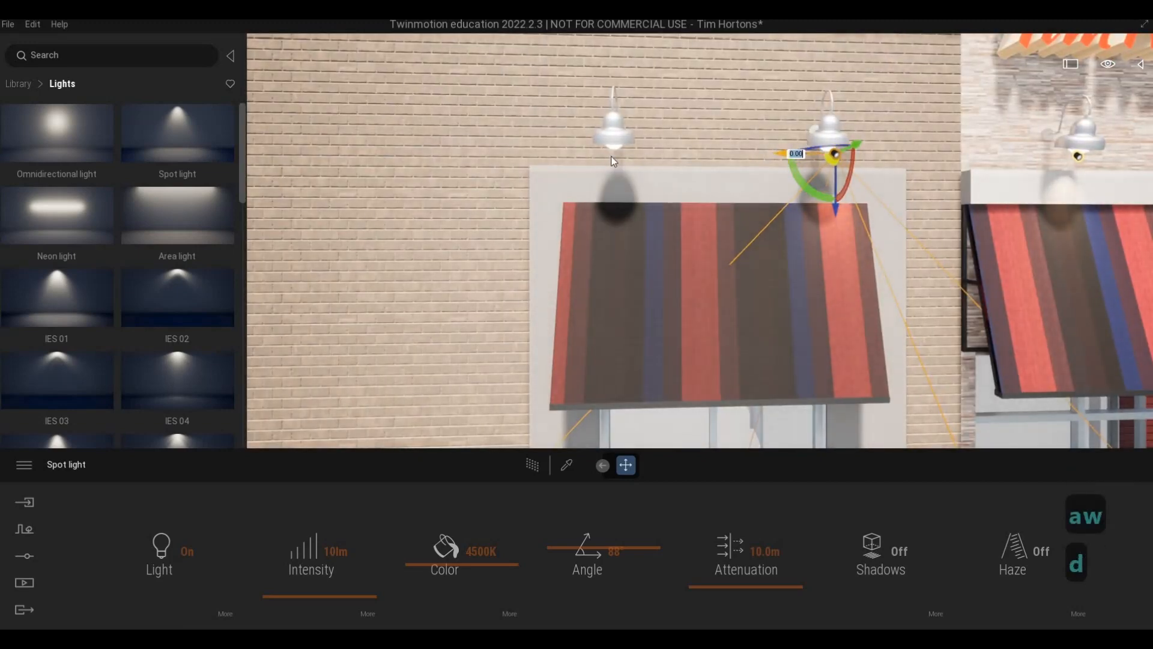
left_click_drag(613, 161, 569, 158, "shift")
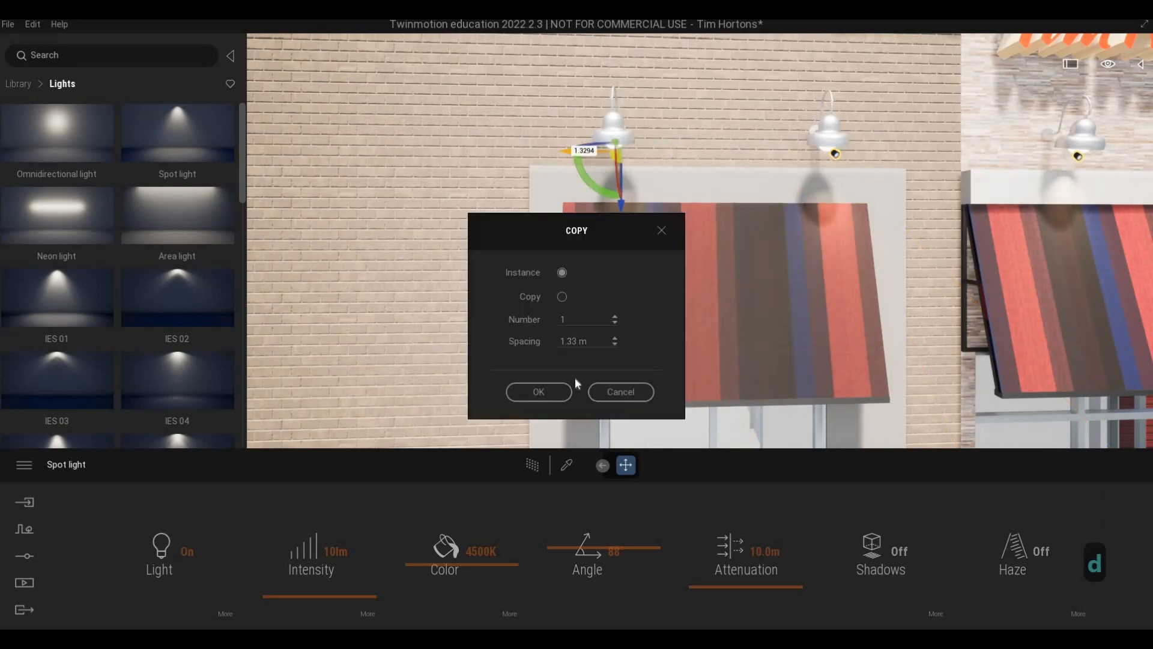
left_click(539, 392)
Deselect the spot light and examine the lamps around the building from its front corner
key("s")
key("d")
right_click_drag(769, 286, 507, 287)
key("s")
key("w")
key("d")
key("w")
key("a")
key("s")
key("a")
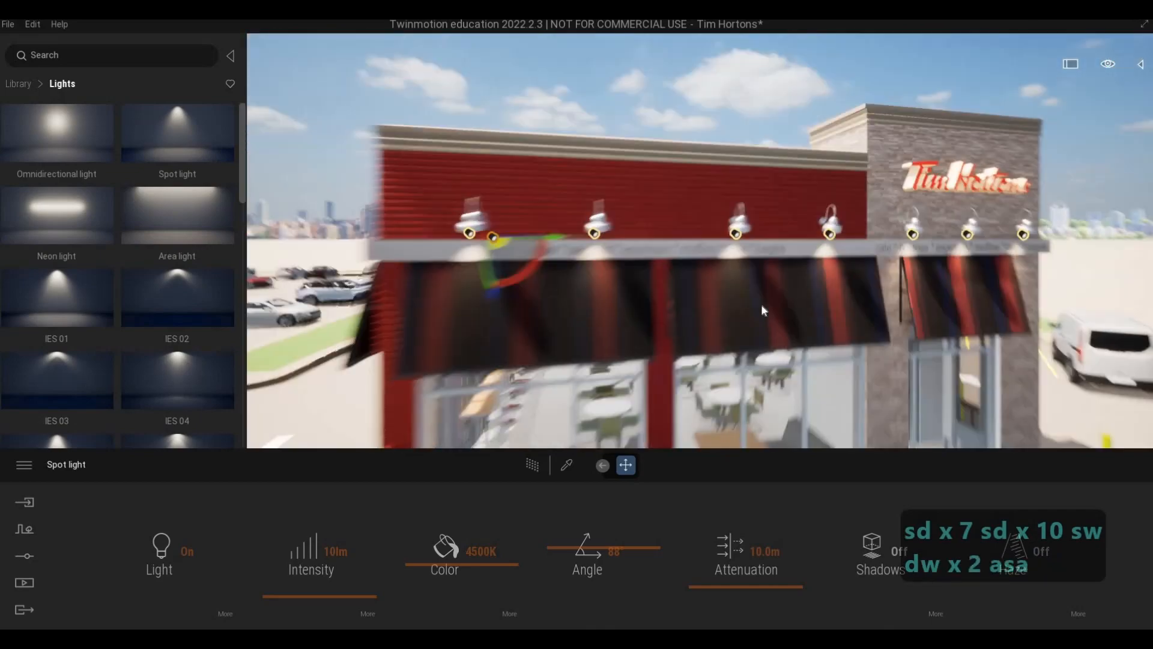
key("a")
key("Escape")
key("Escape")
key("e")
key("s")
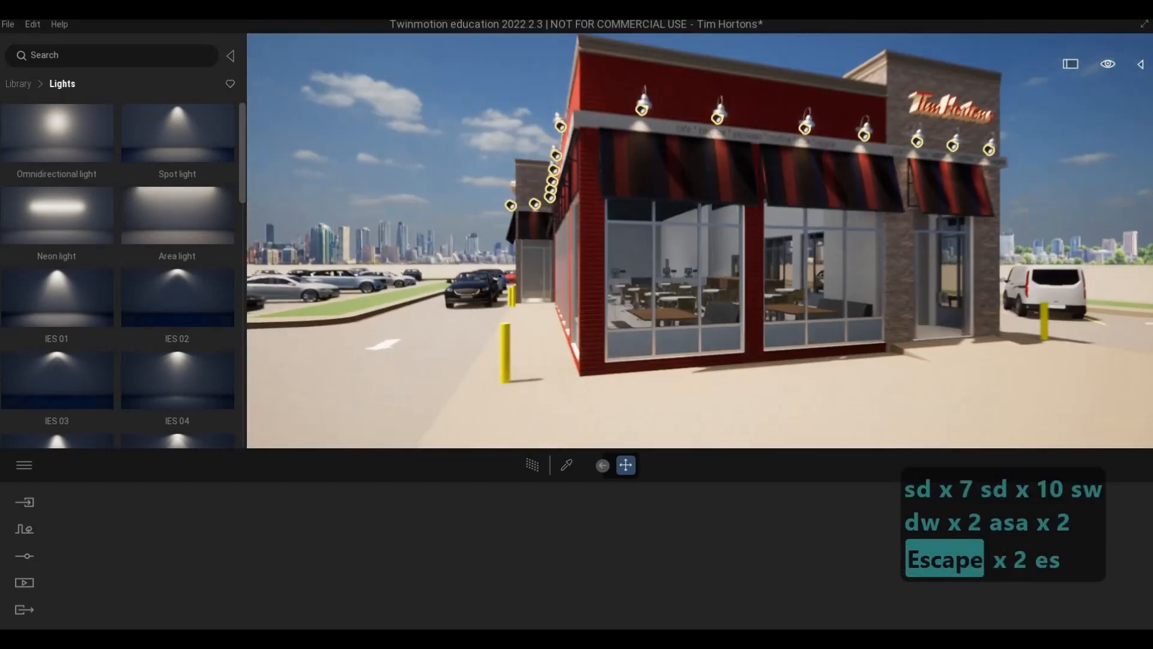
Examine the spot lights and lamps along the front and side of the Tim Hortons building from near, far and above
key("s")
key("a")
key("d")
key("s")
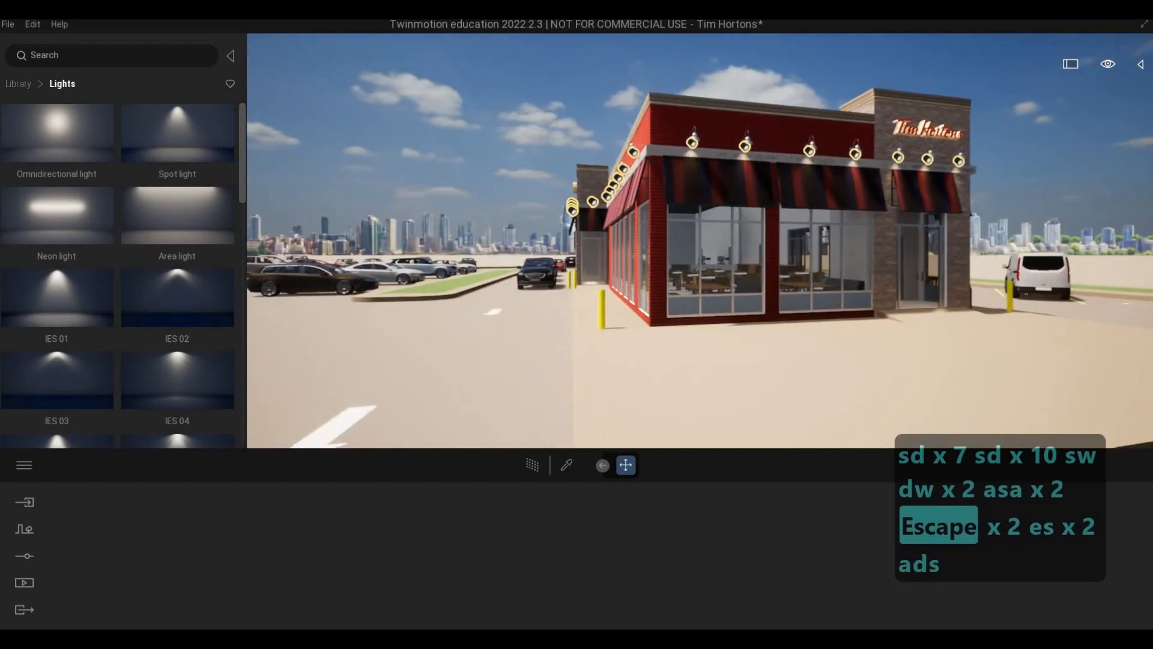
key("d")
key("a")
key("d")
key("s")
key("d")
key("s")
key("w")
key("q")
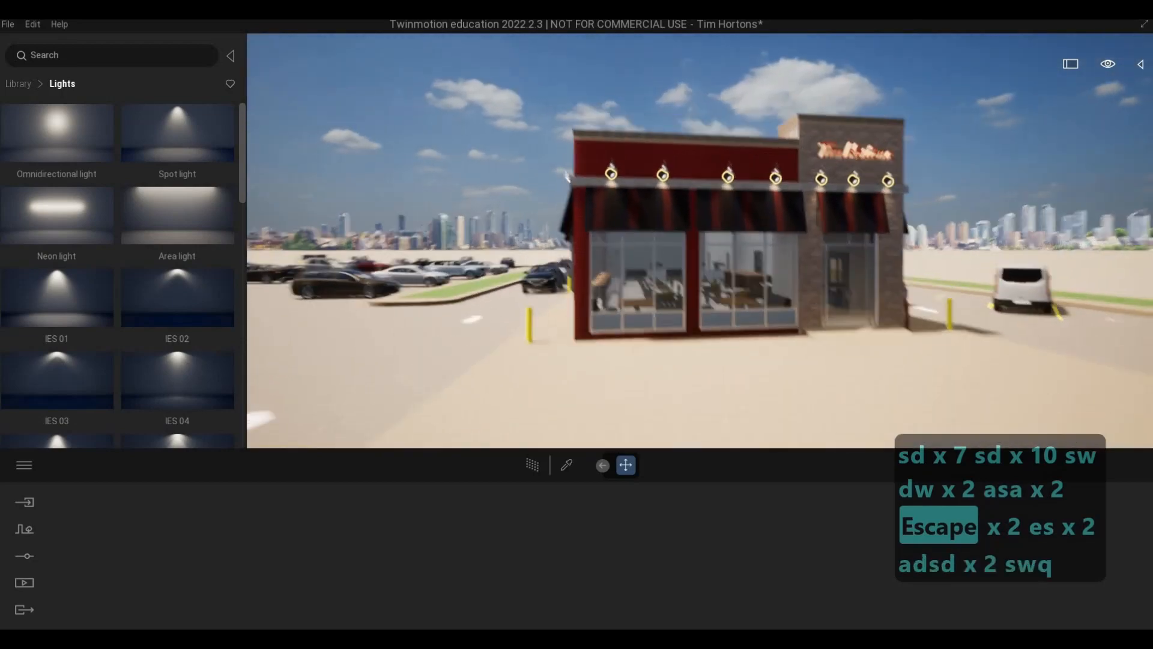
key("w")
key("a")
key("w")
key("s")
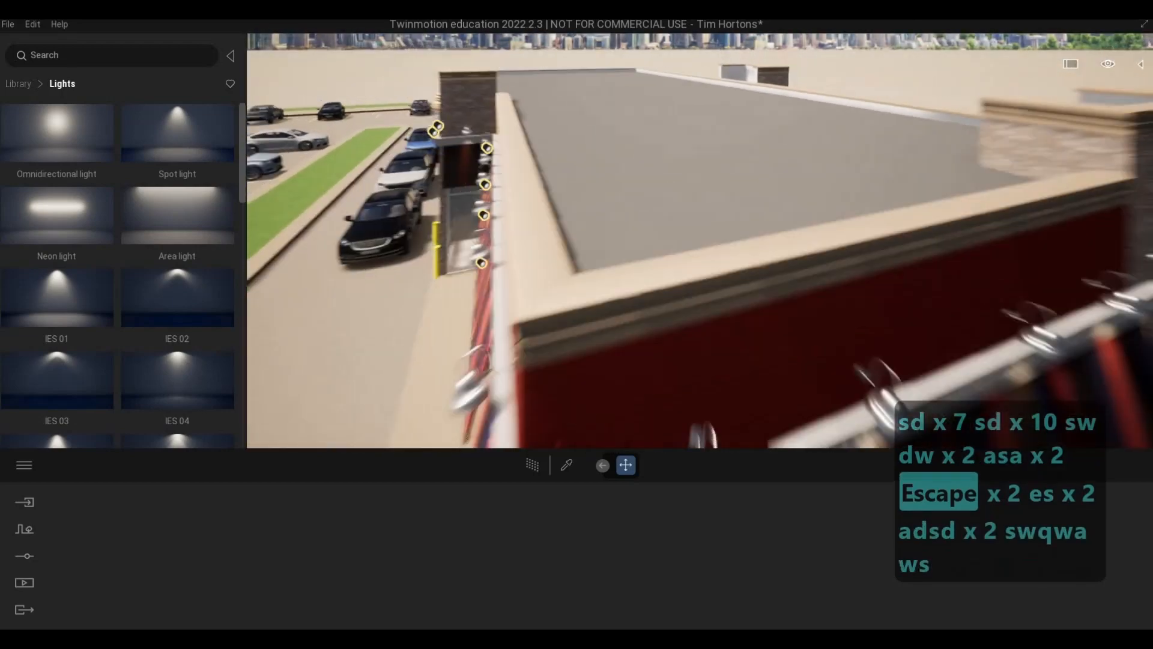
key("e")
key("d")
key("e")
key("w")
key("s")
key("e")
key("d")
key("e")
key("s")
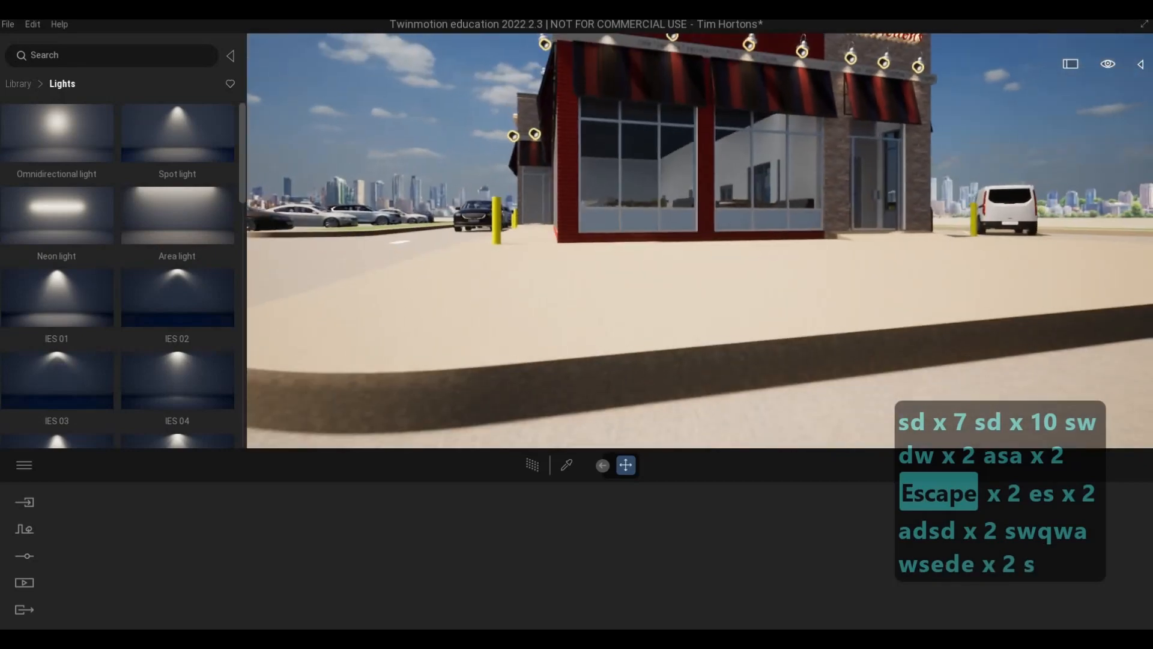
key("q")
key("a")
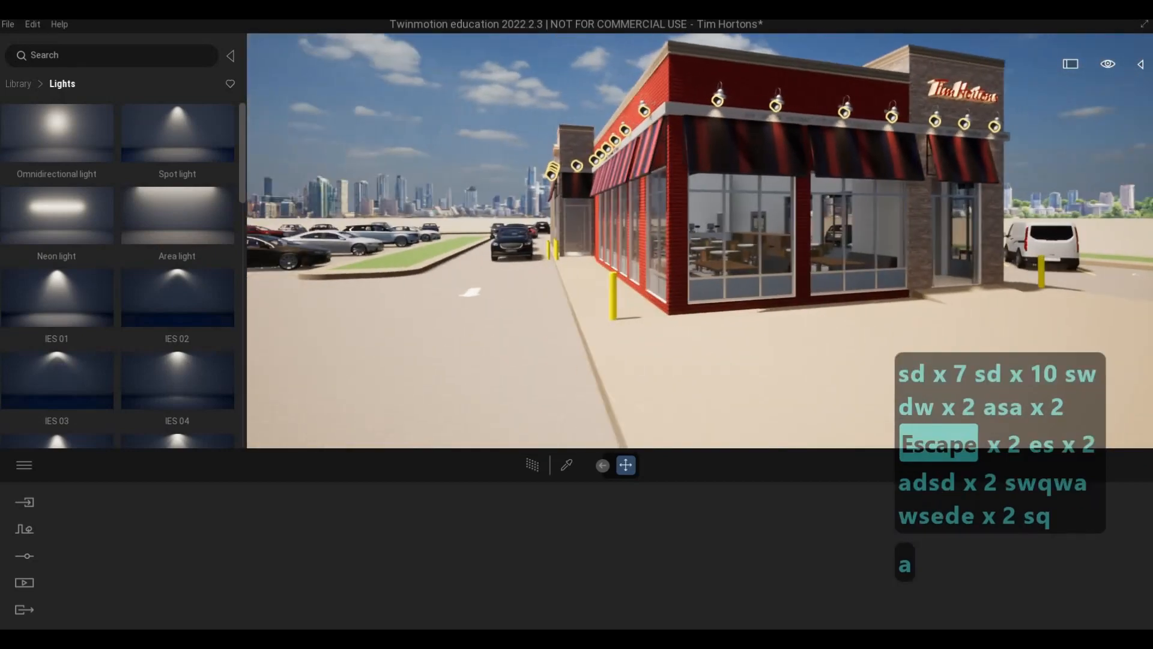
key("d")
key("w")
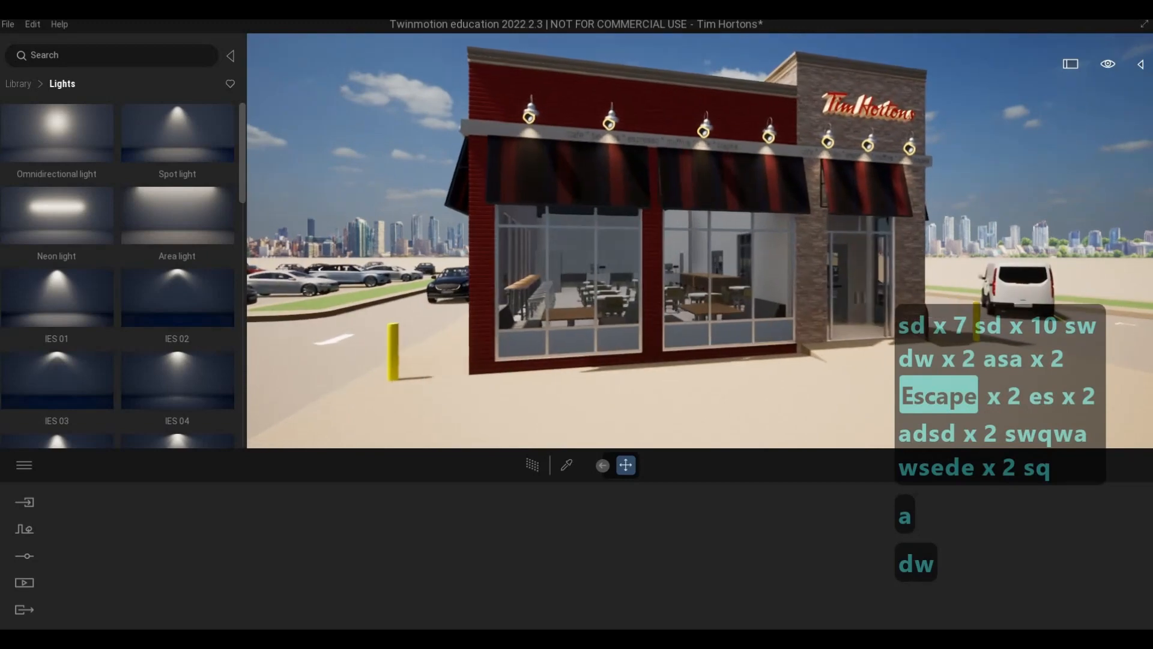
key("s")
key("a")
key("s")
key("d")
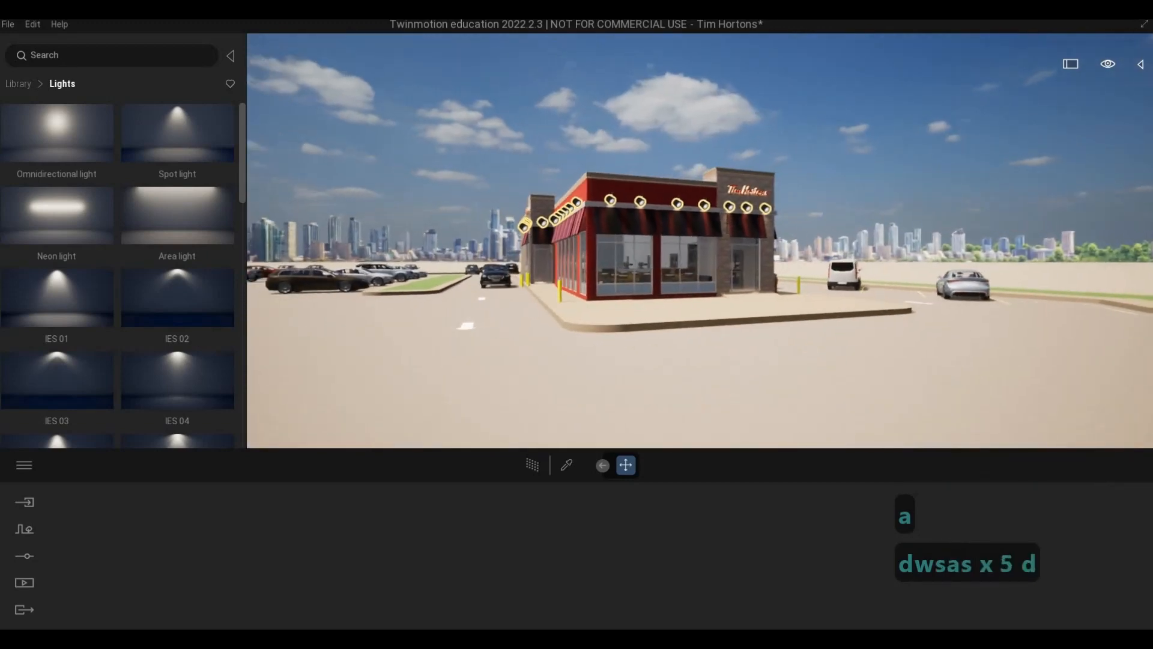
Return the asset library to its top level and import the SketchUp model "tim hortons signage" as geometry
left_click(24, 84)
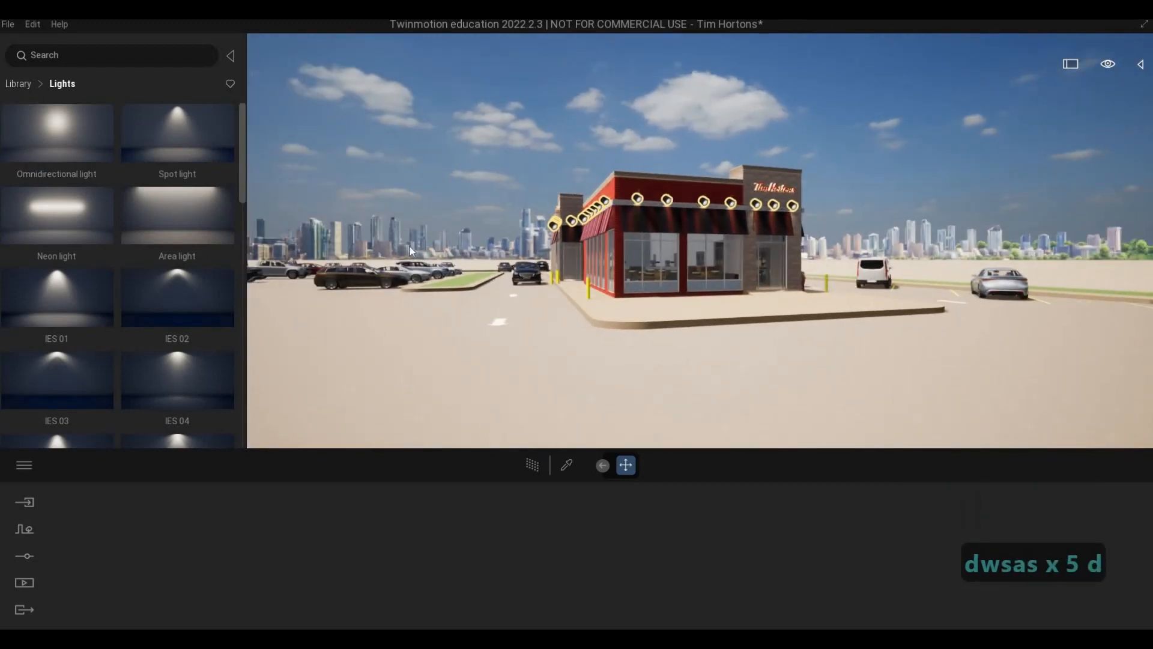
key("s")
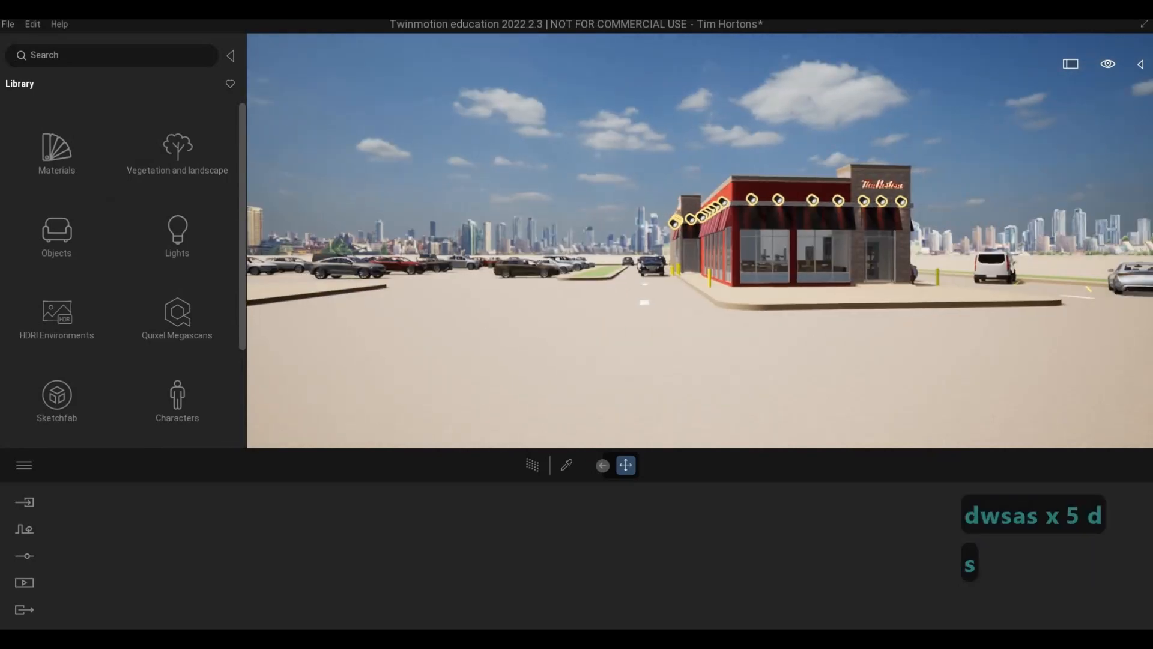
key("a")
key("a")
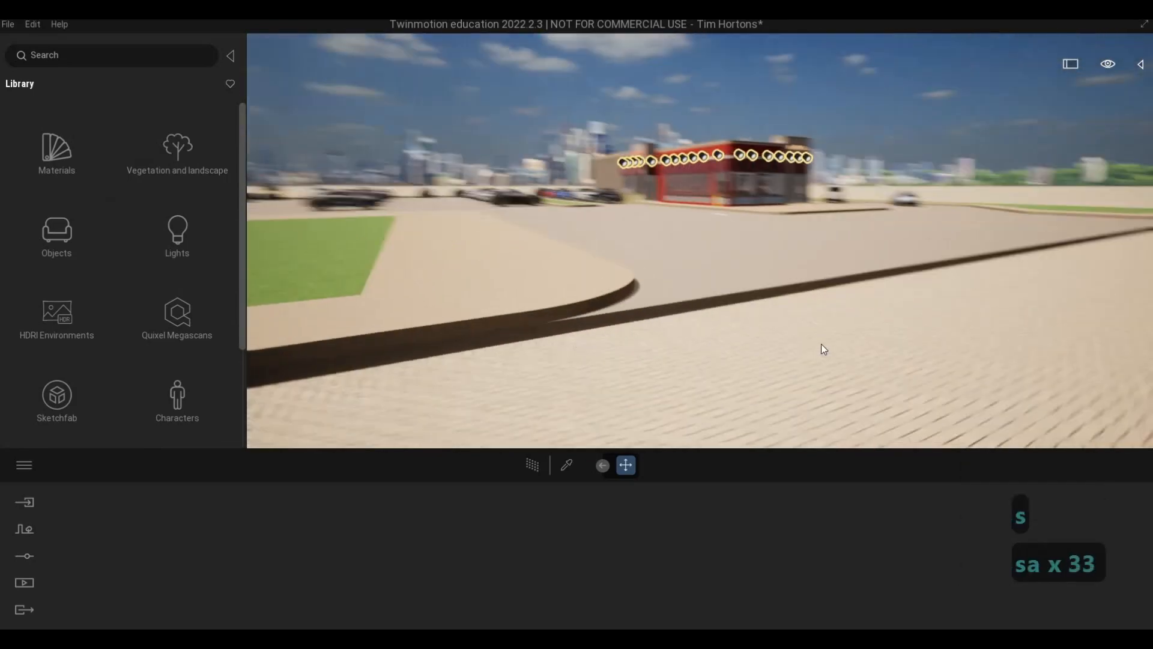
key("w")
key("q")
key("d")
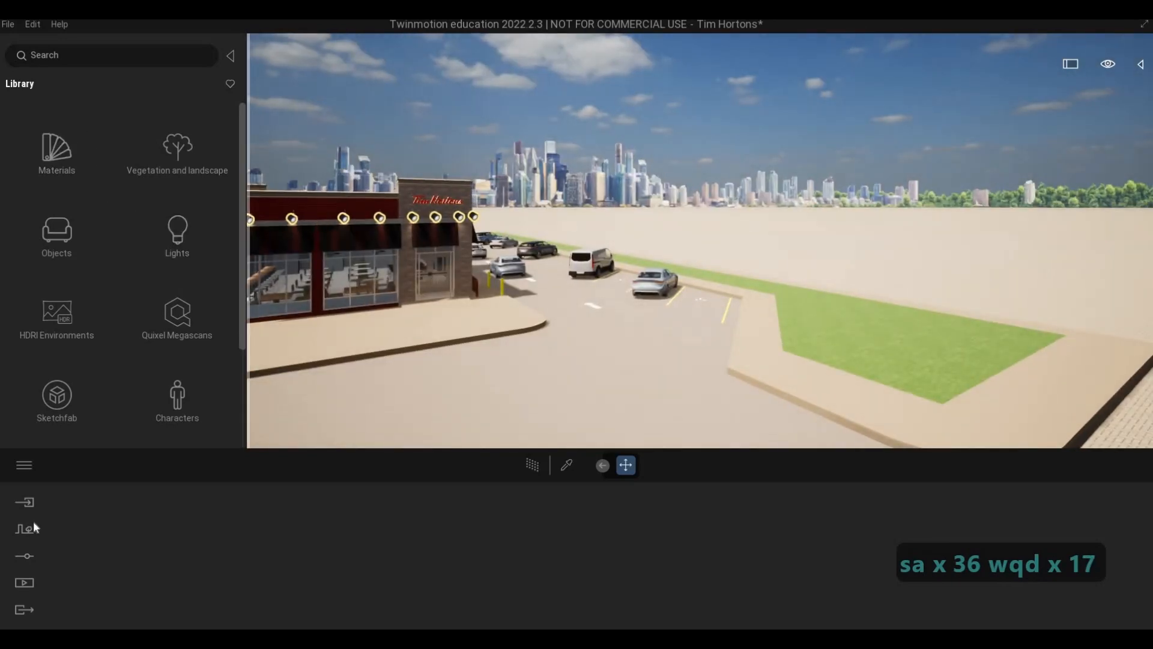
left_click(25, 505)
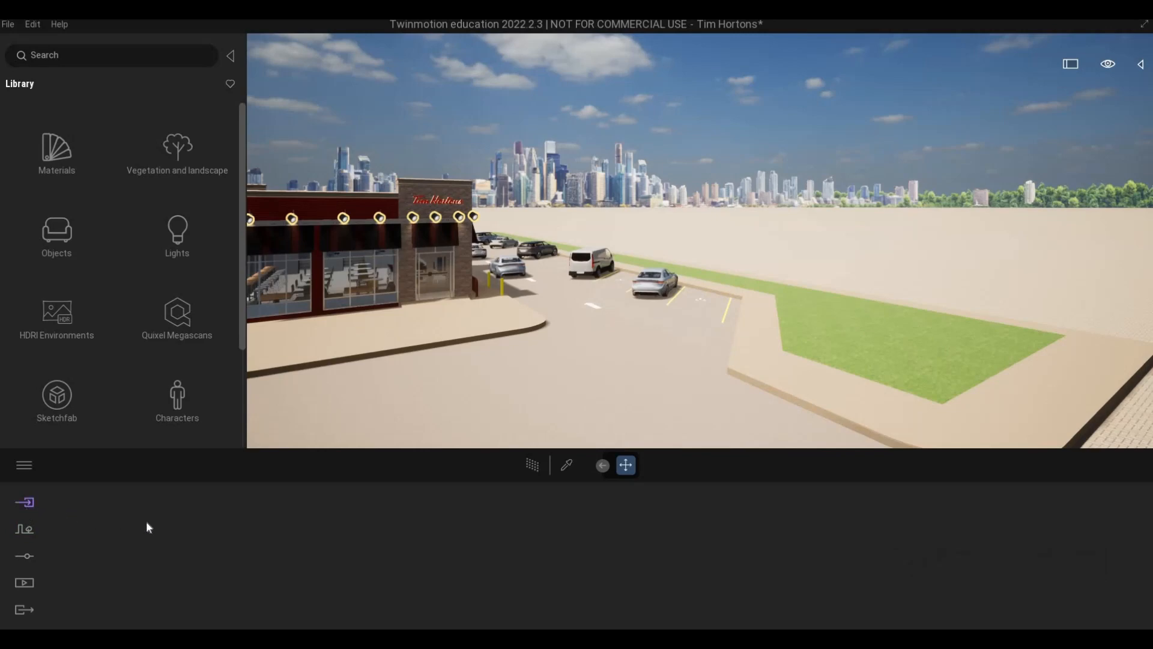
left_click(288, 531)
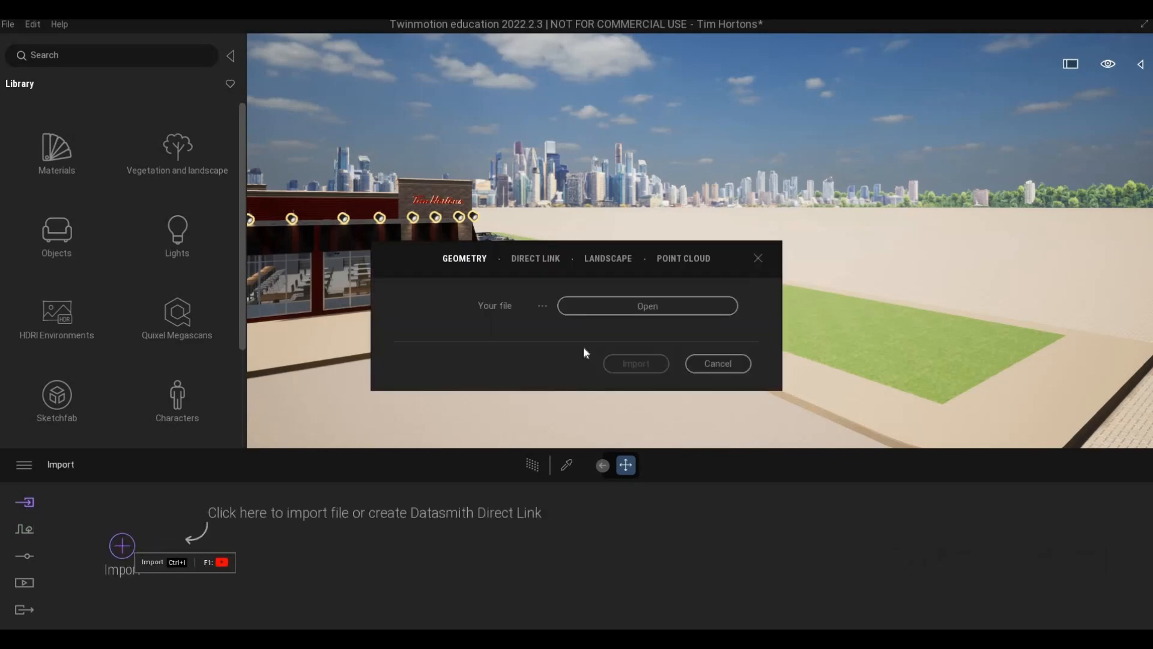
left_click(611, 307)
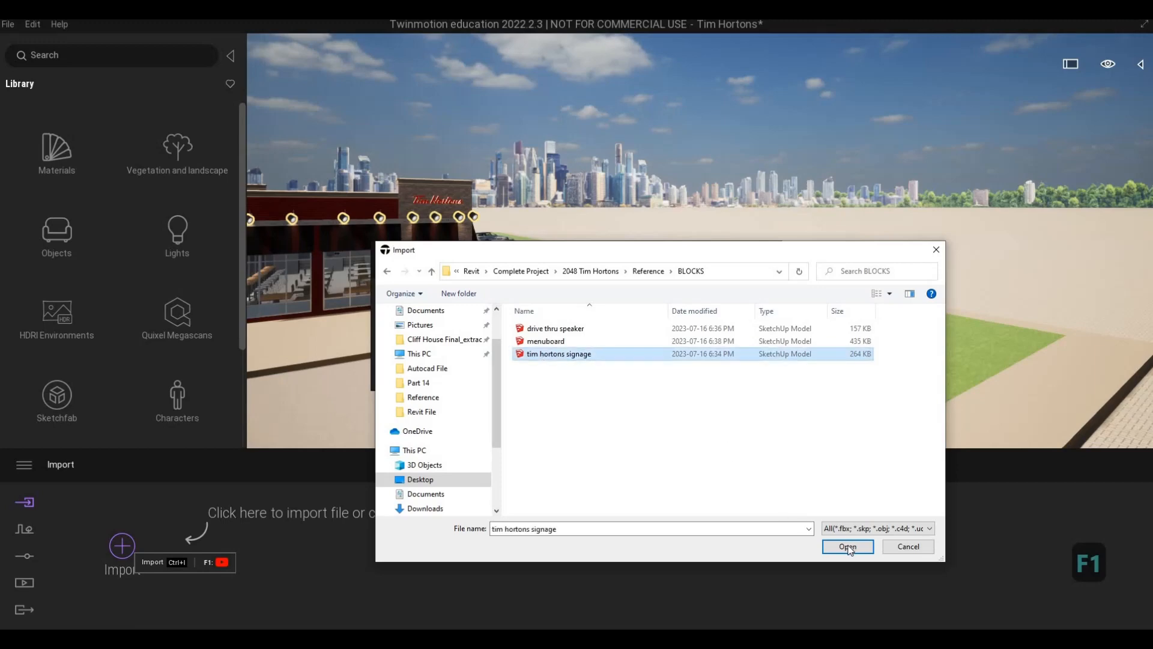
key("Return")
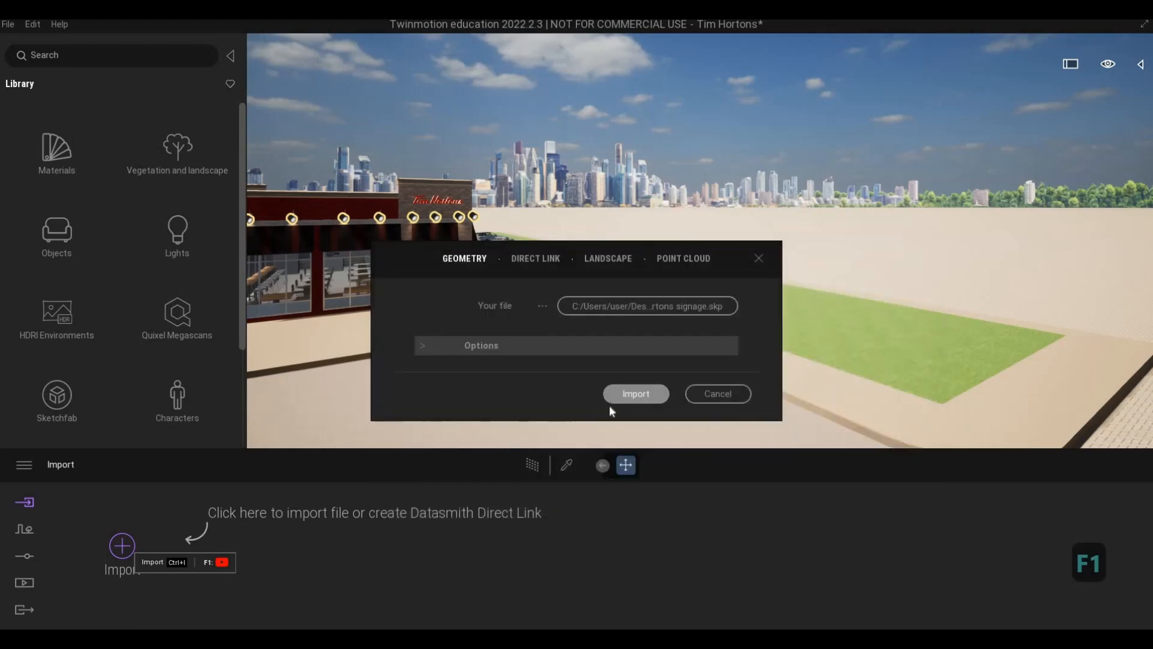
left_click(636, 394)
Examine the imported sign's base and pole against the building to judge its scale
key("s")
key("q")
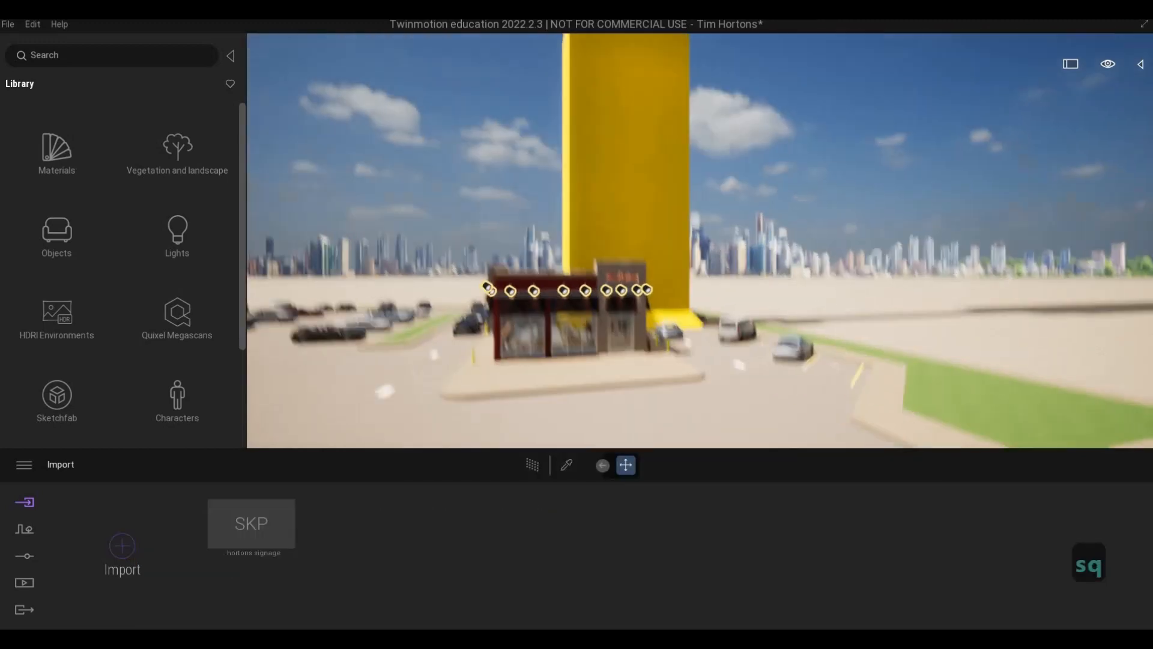
key("w")
key("w")
key("w")
key("w")
key("w")
key("w")
key("w")
key("w")
key("w")
key("q")
key("s")
key("s")
key("s")
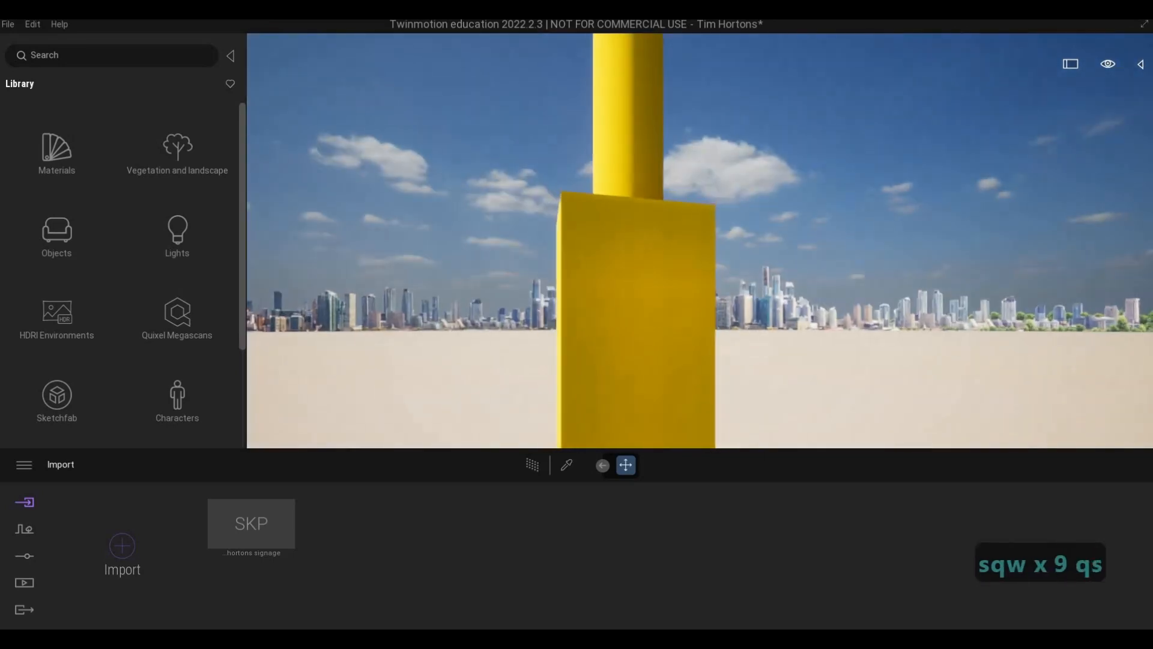
key("q")
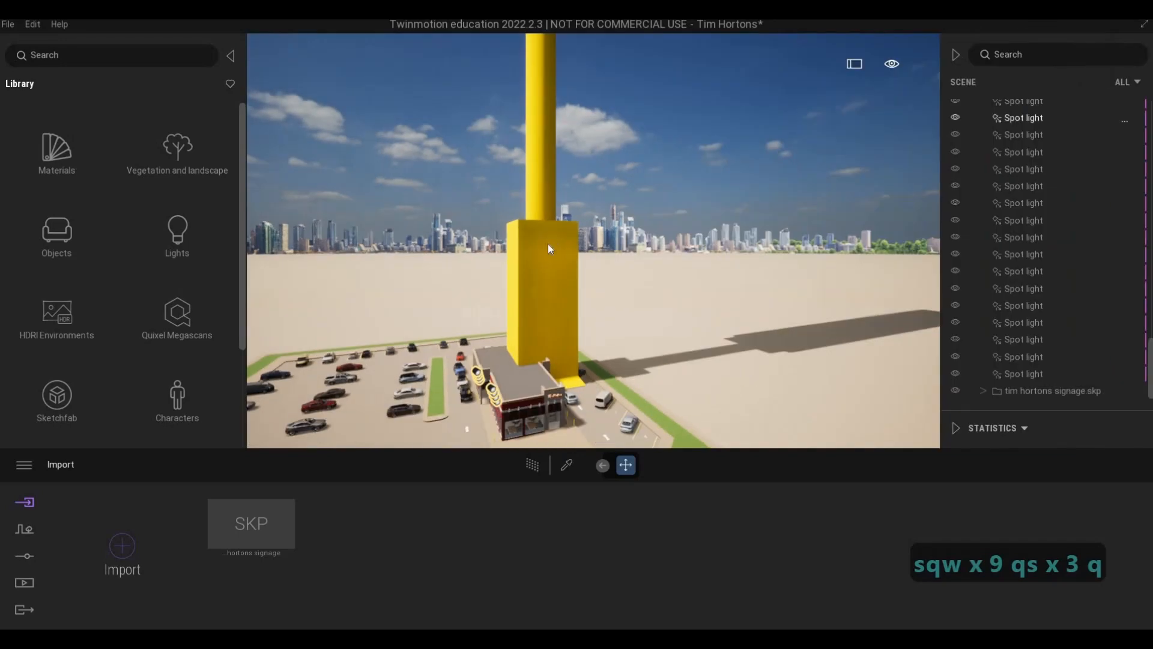
Select all parts inside tim hortons signage.skp, from <White>-Default material to Default material, and activate scaling for them
left_click(1013, 390)
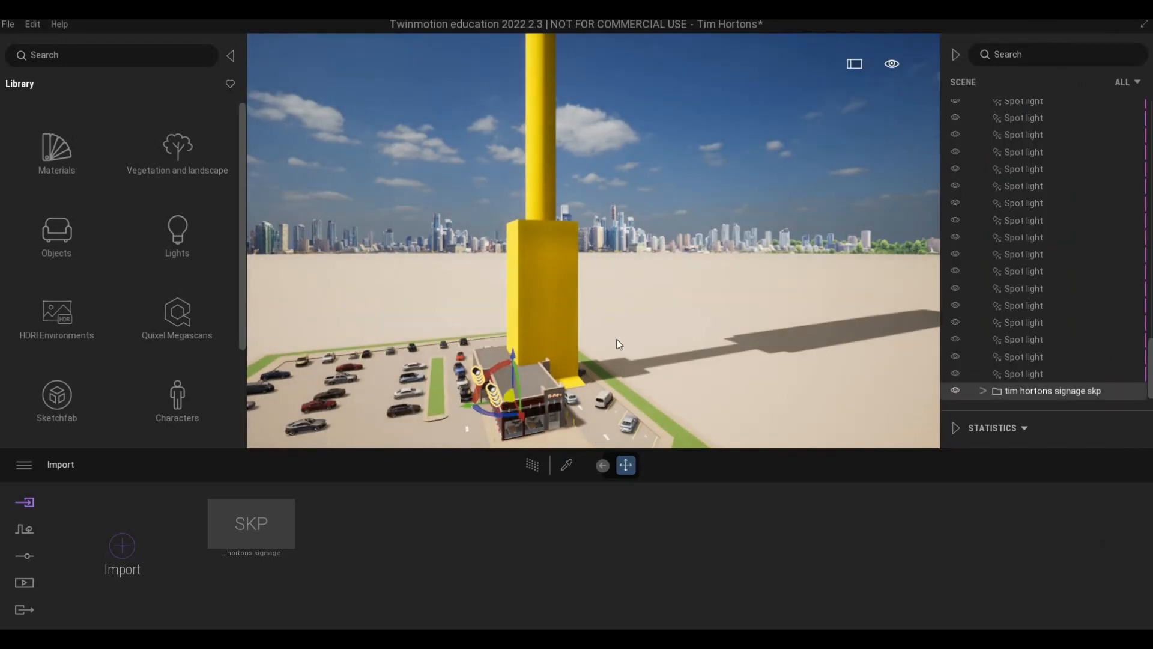
left_click(983, 391)
scroll(1021, 360, "down", 3)
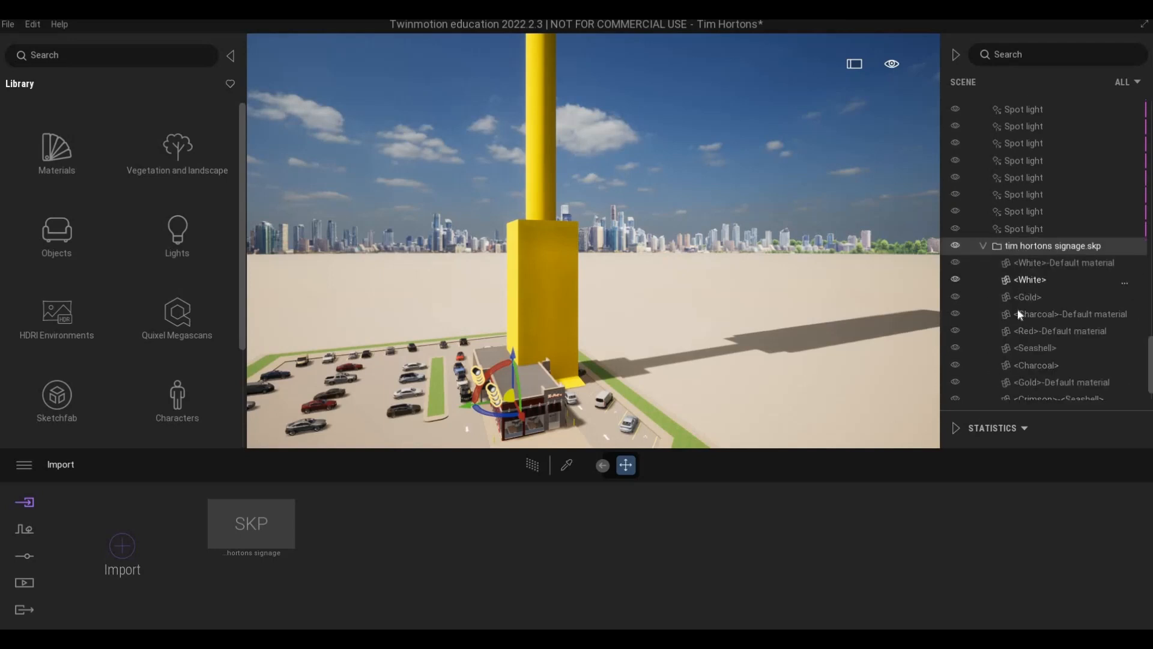
left_click(1029, 280)
scroll(1021, 386, "down", 2)
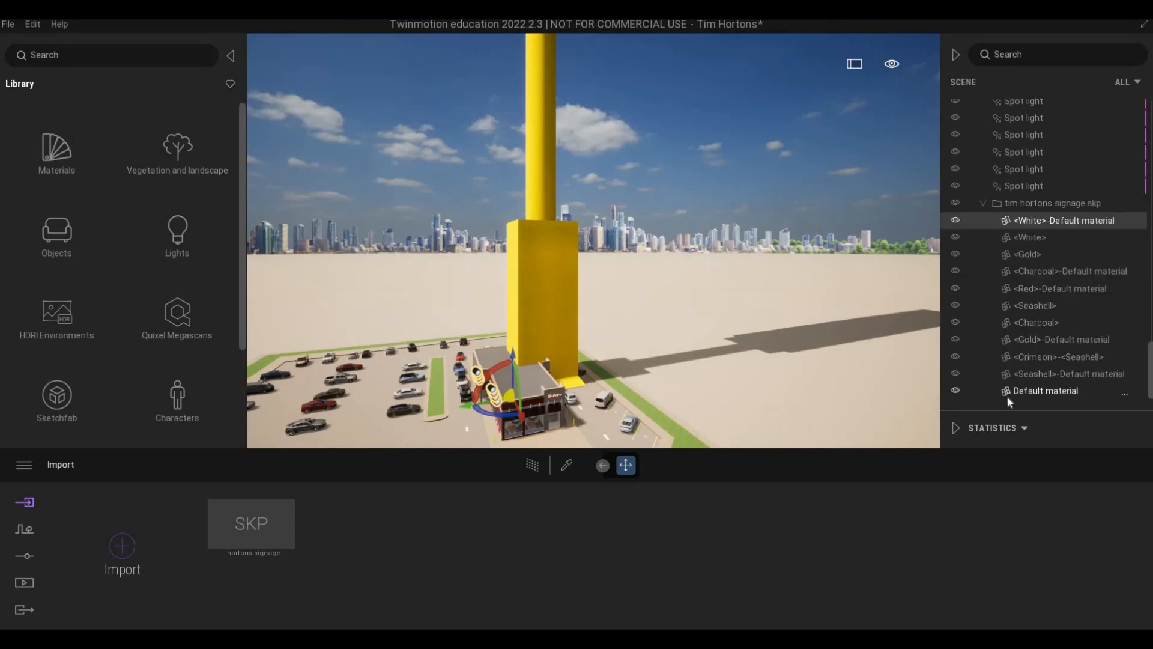
left_click(1009, 393, "shift")
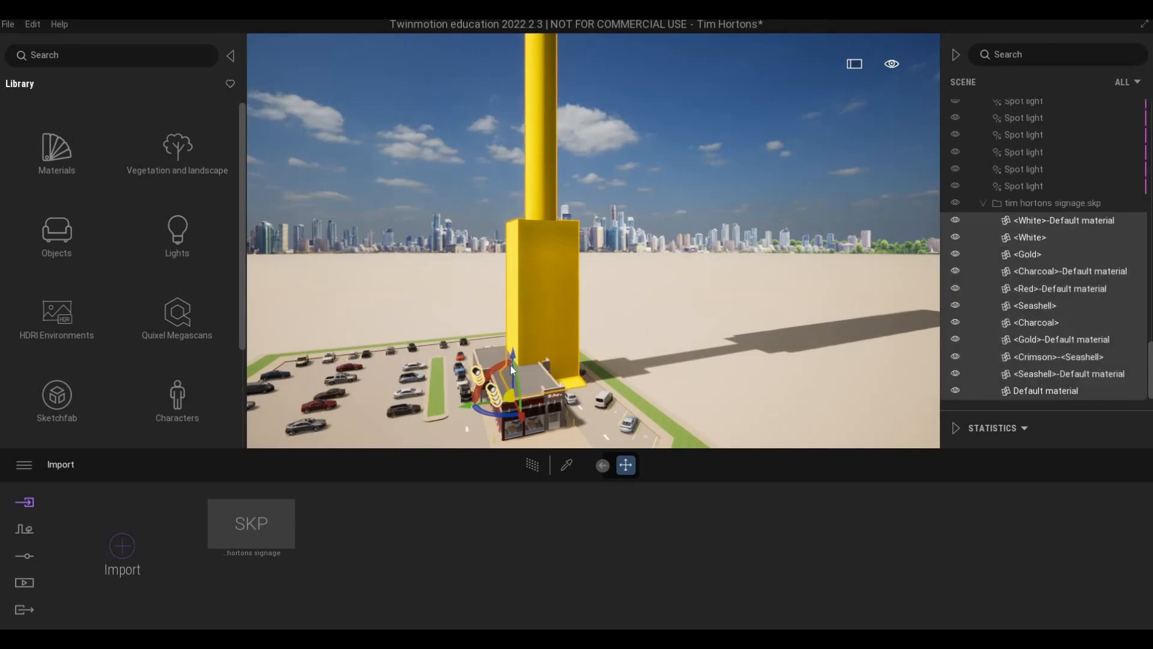
key("Tab")
left_click_drag(513, 360, 513, 475)
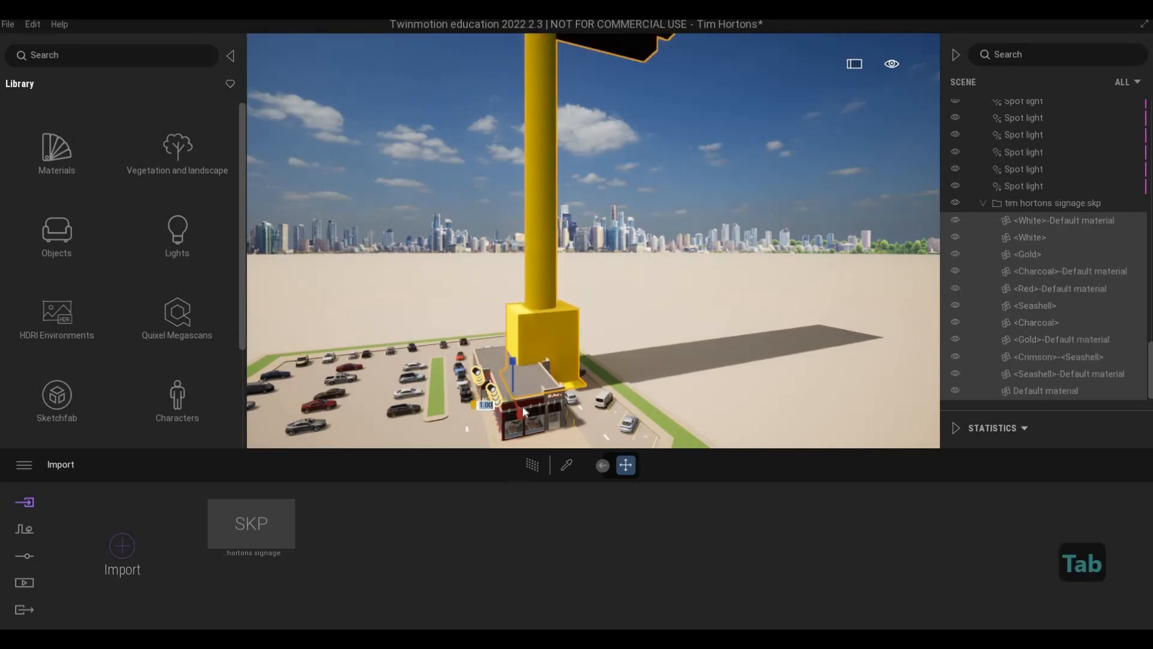
left_click_drag(524, 412, 547, 409)
key("ctrl+z")
key("ctrl+z")
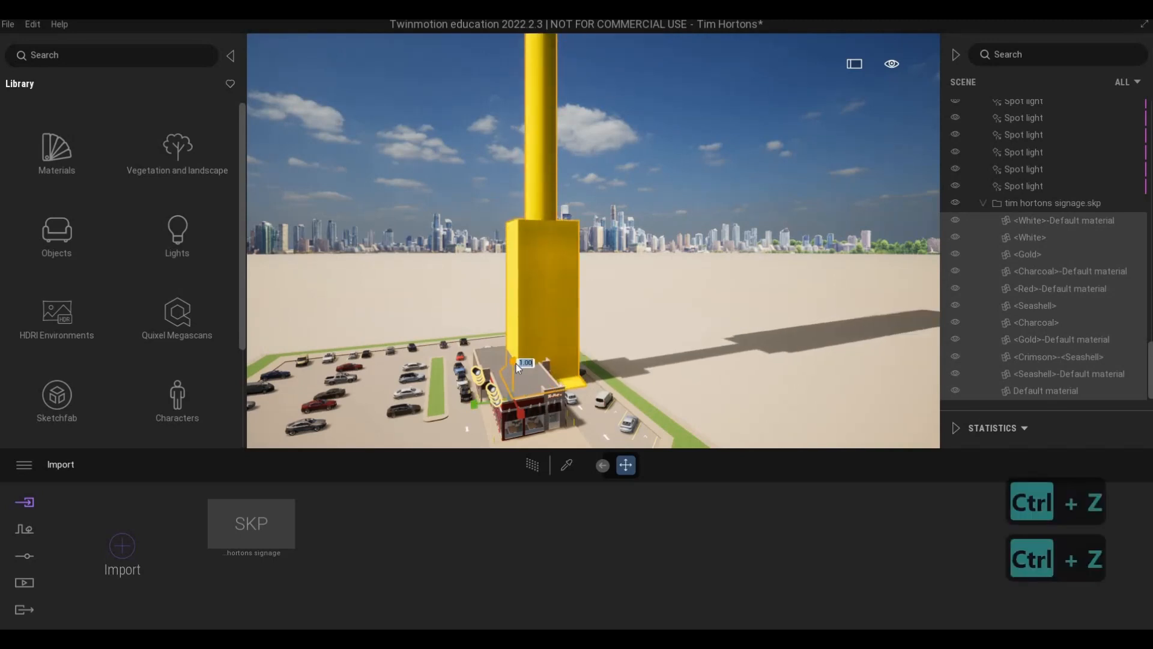
Scale the selected sign parts by a factor of 0.5 along each of the three axes
type(".5")
key("Return")
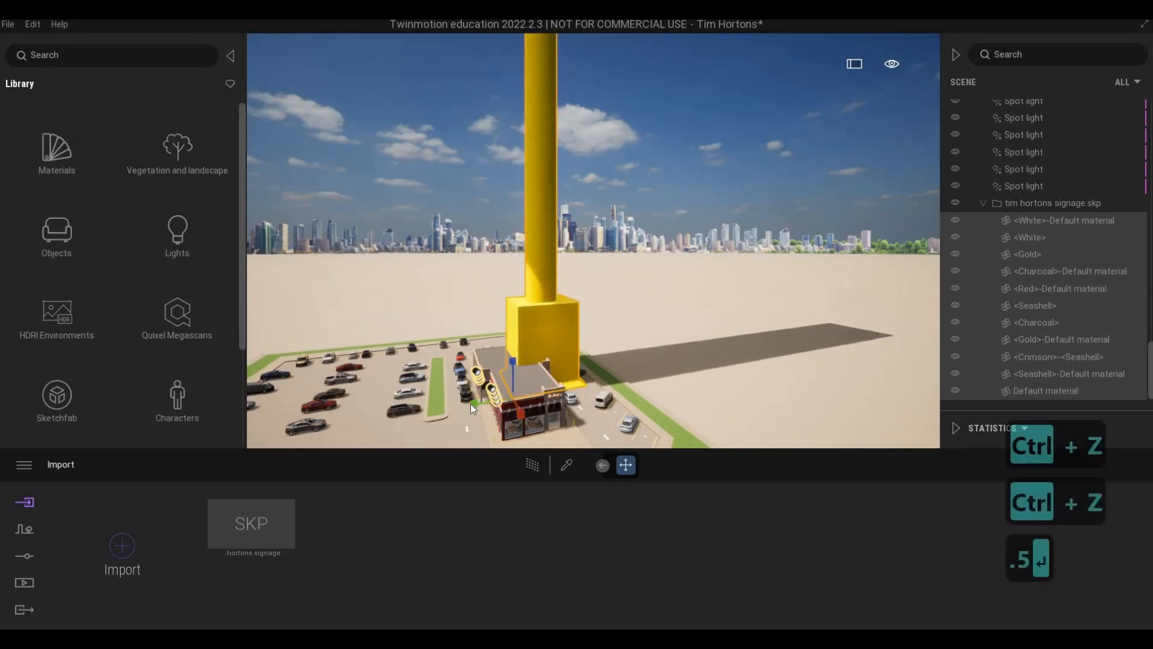
type(".5")
key("Return")
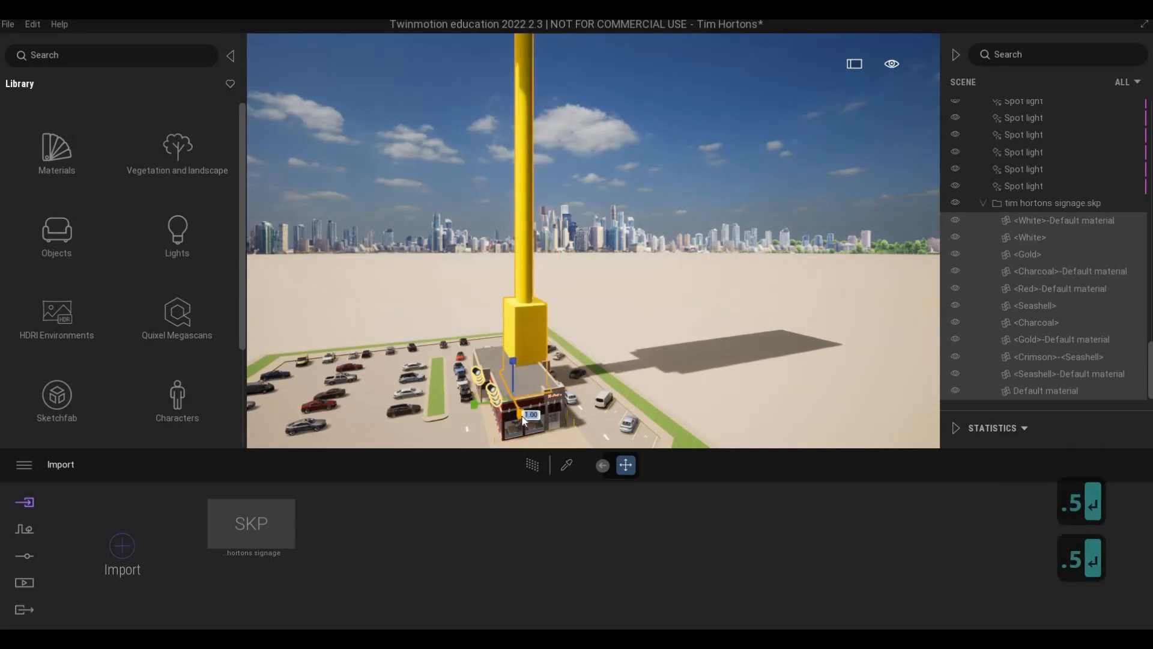
type(".5")
key("Return")
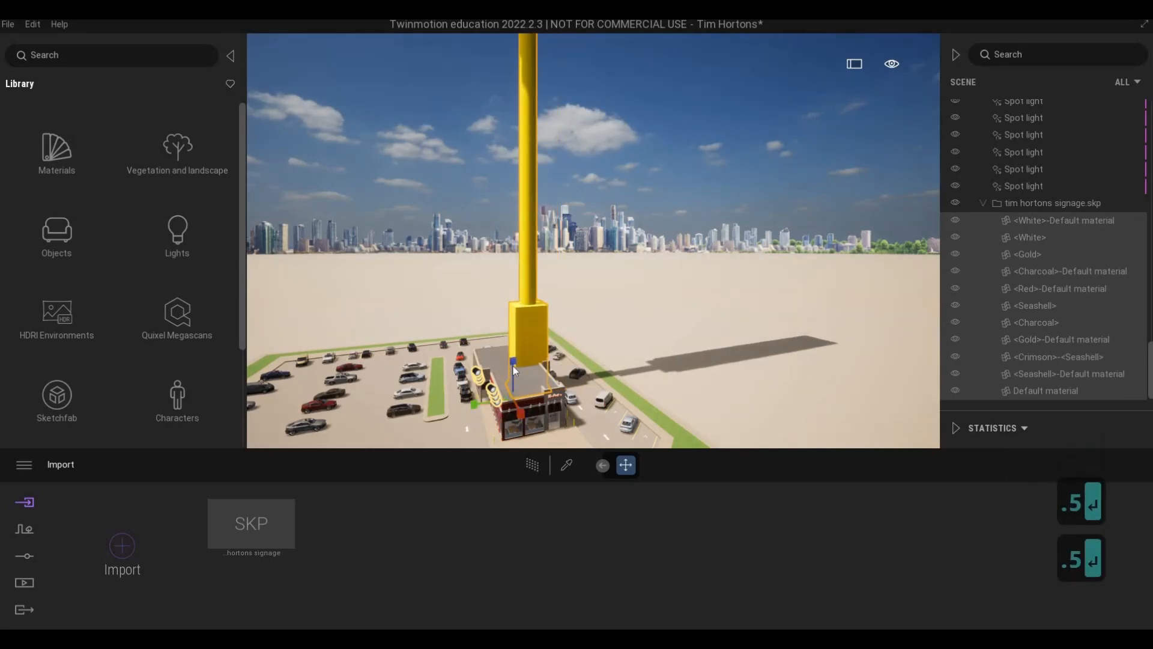
Scale the sign by 0.5 along all three axes a second time
type(".5")
key("Return")
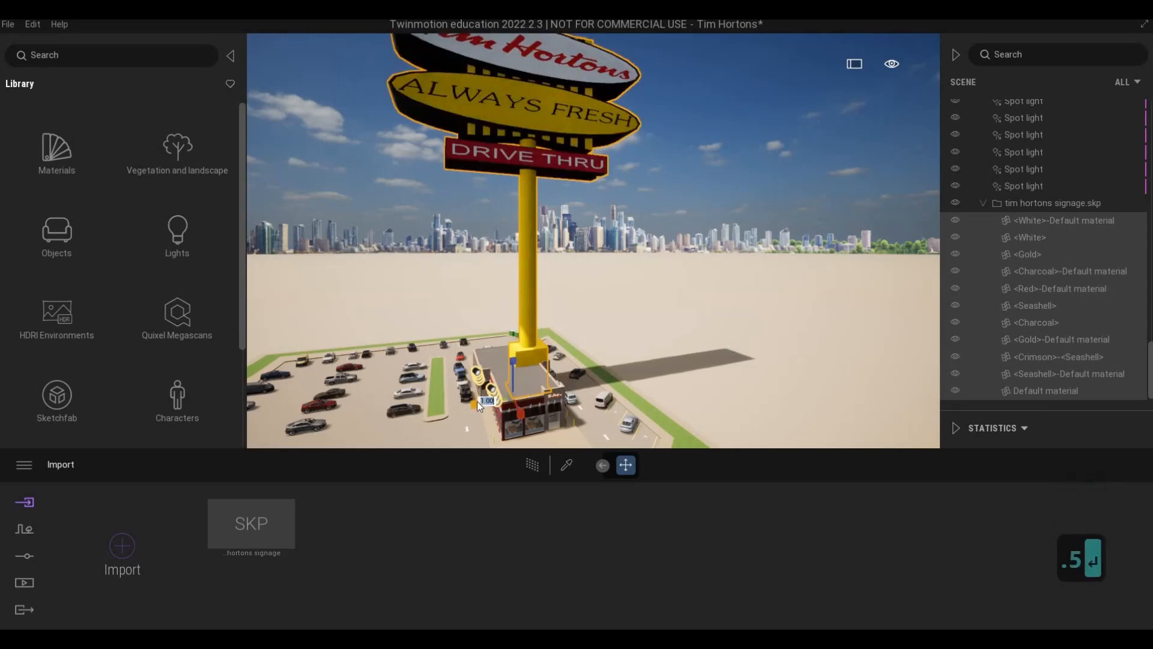
type(".5")
key("Return")
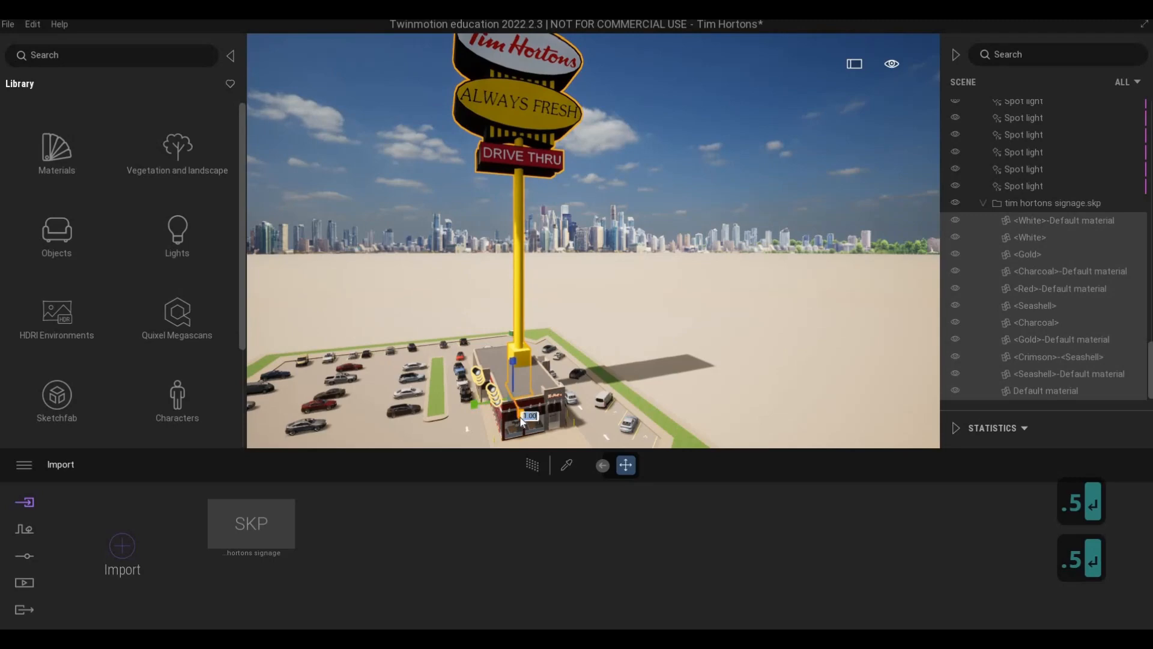
type("1")
key("BackSpace")
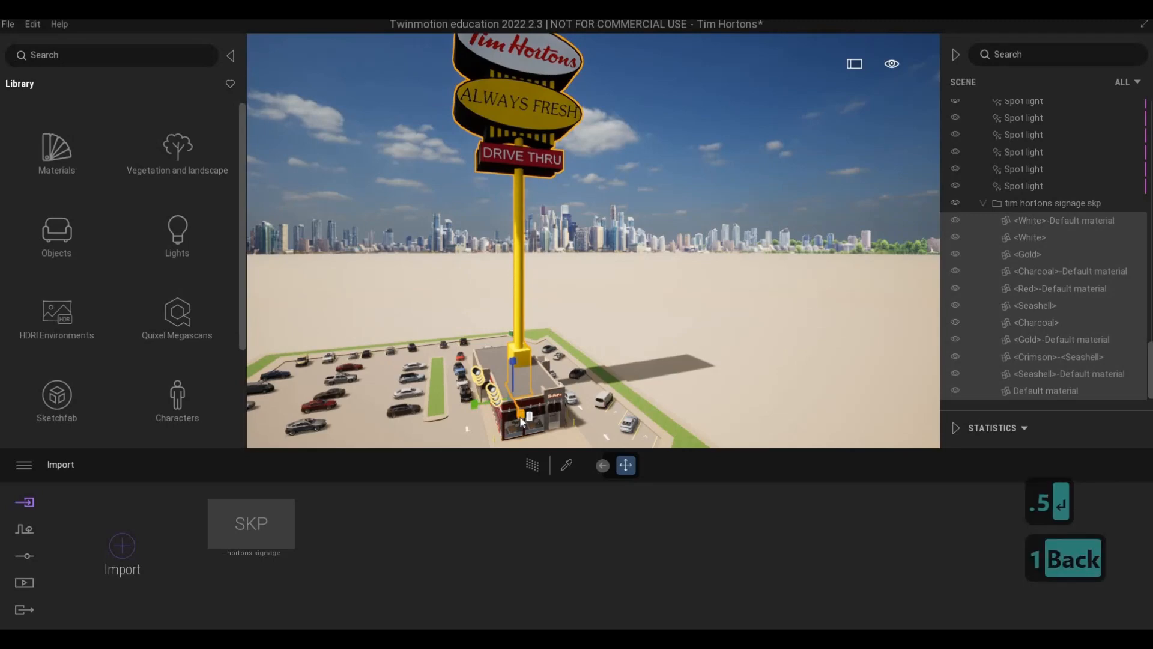
type(".5")
key("Return")
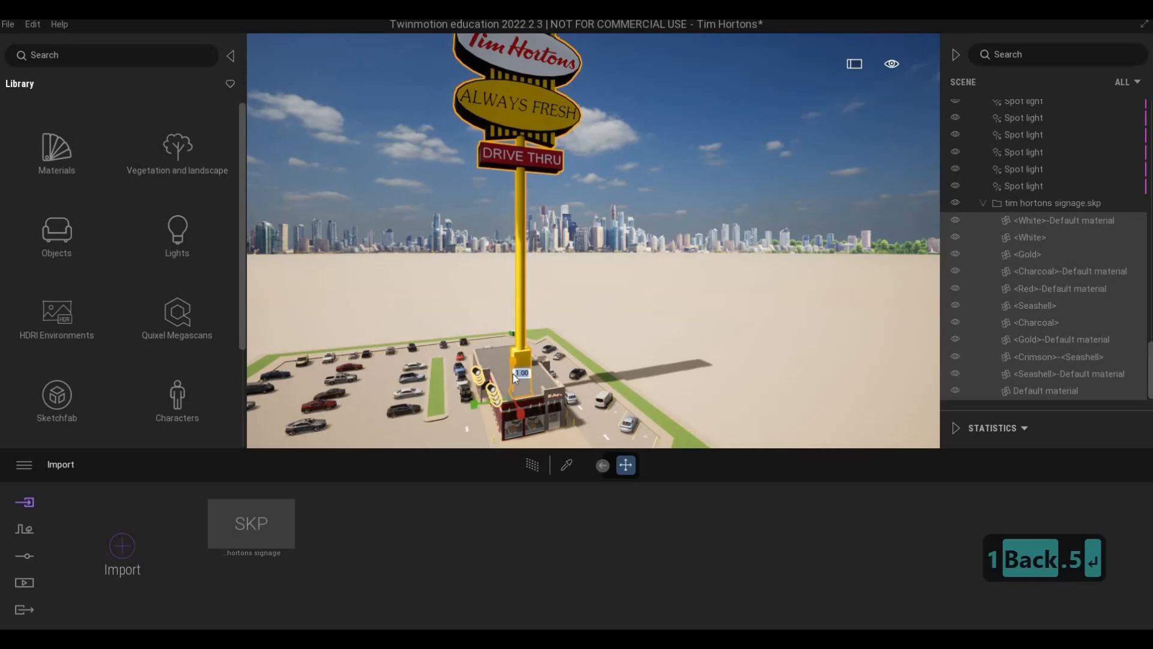
Reduce the sign further by scaling it with a factor of 0.25 in height and horizontally
type(".25")
key("Return")
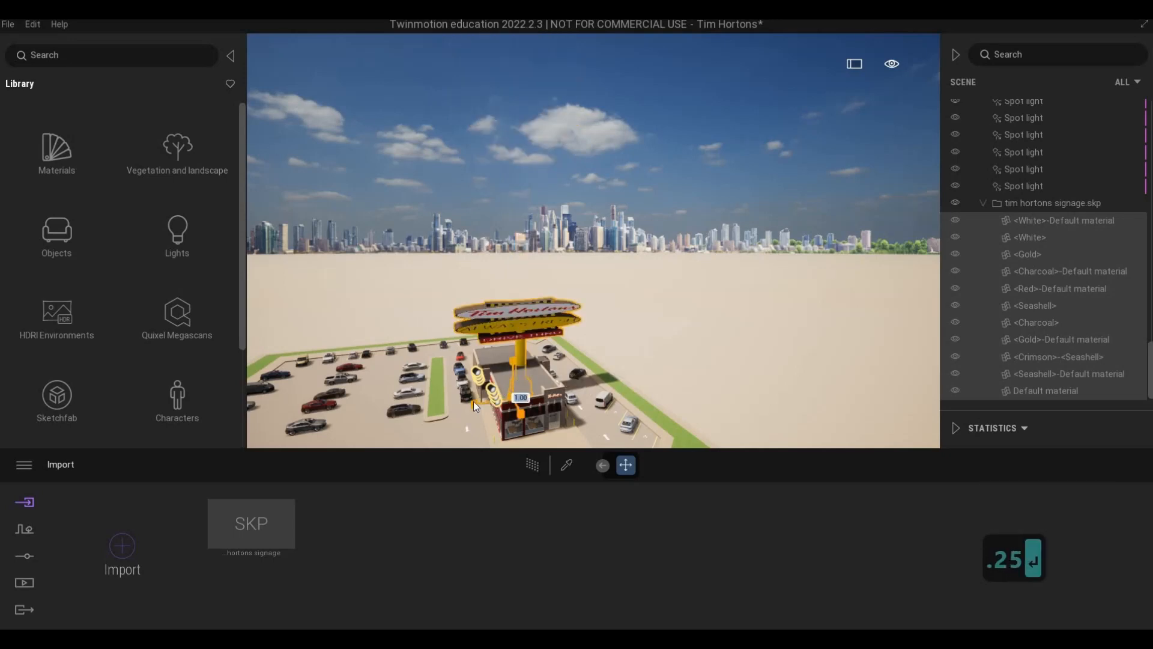
type(".25")
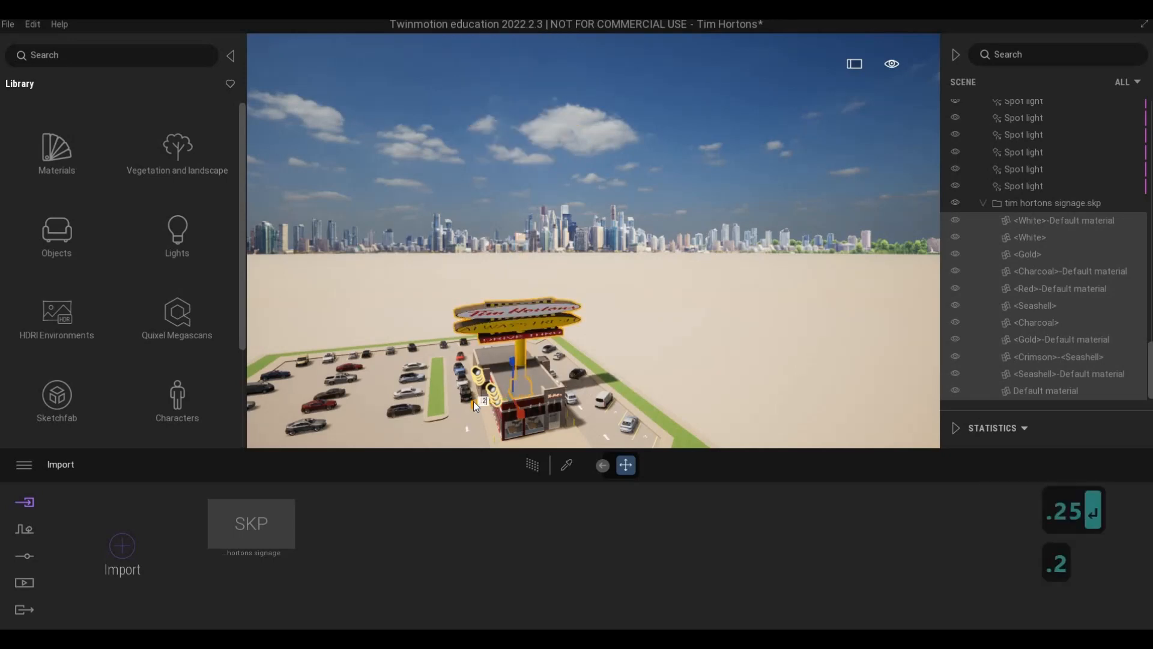
key("Return")
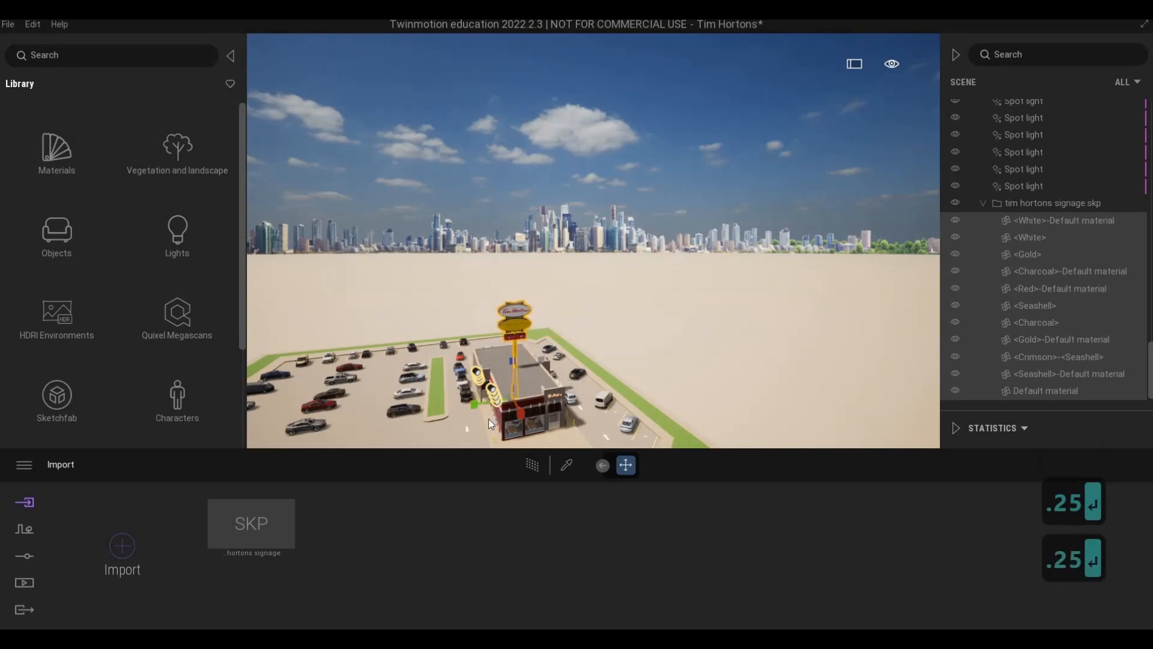
key("a")
key("w")
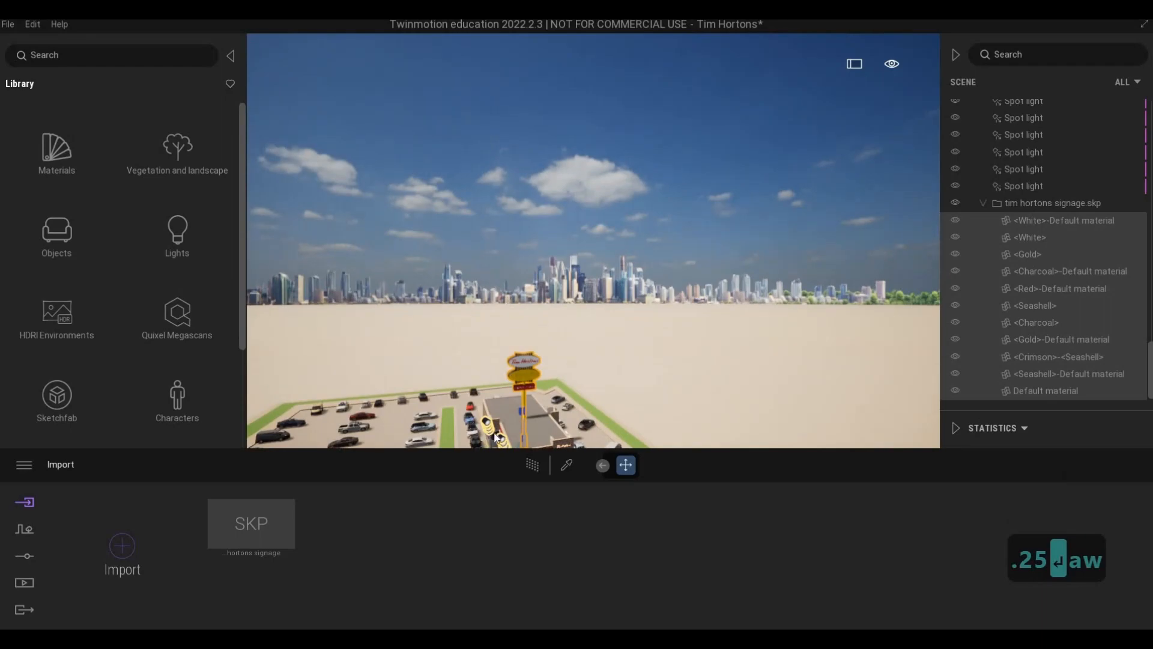
Examine the size of the scaled sign against the restaurant building from closer up and from ground level
key("a")
key("a")
key("w")
key("e")
key("w")
key("e")
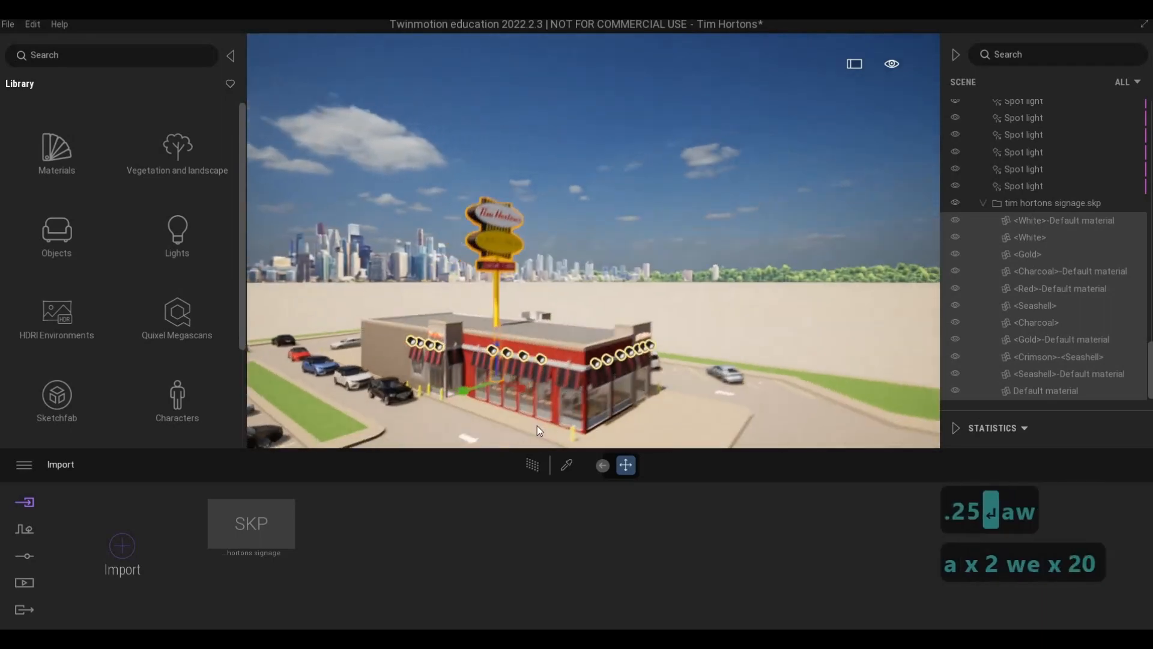
key("s")
key("d")
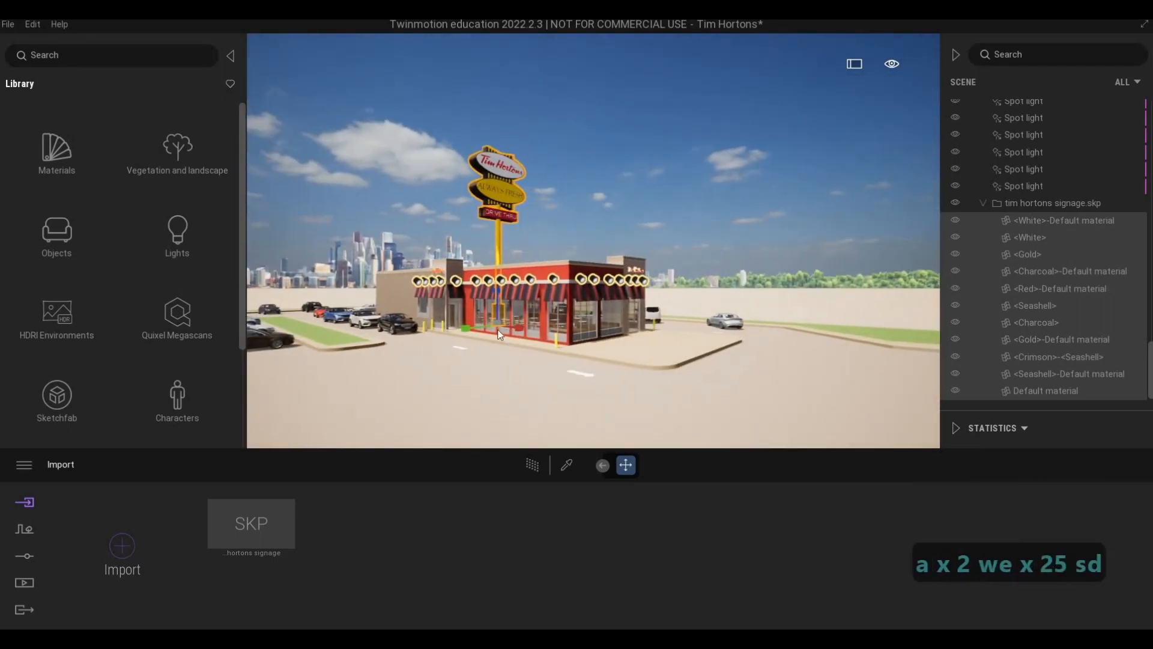
Try rotating the sign about its vertical axis in front of the restaurant, and undo the rotation
key("Tab")
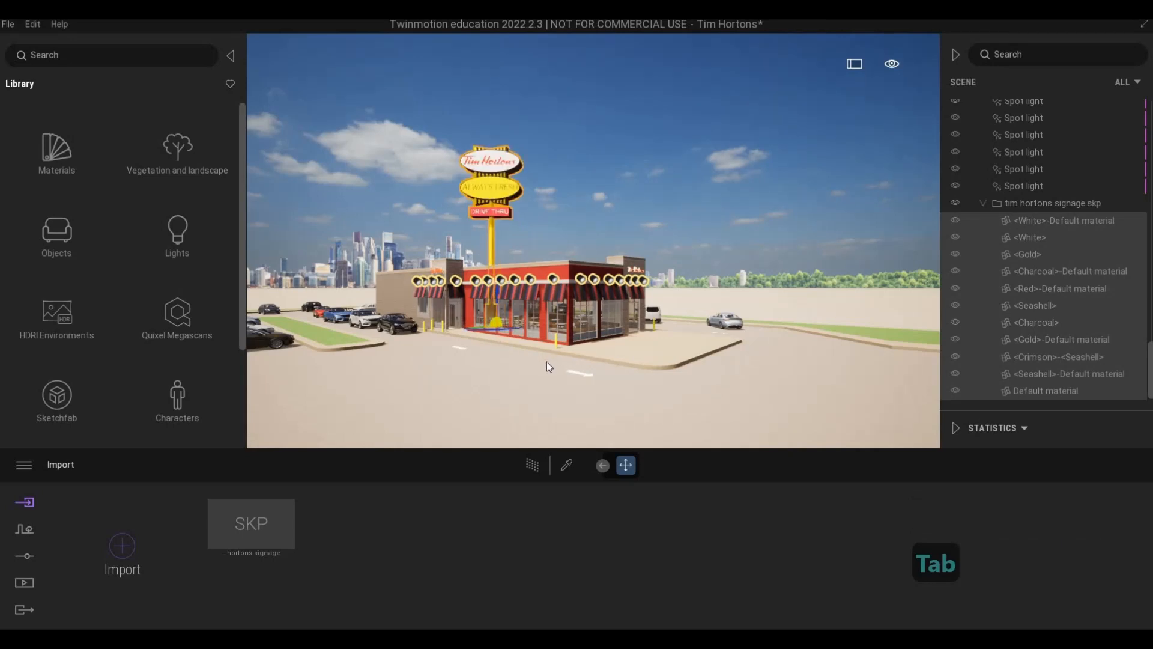
key("a")
key("w")
key("q")
key("ctrl+z")
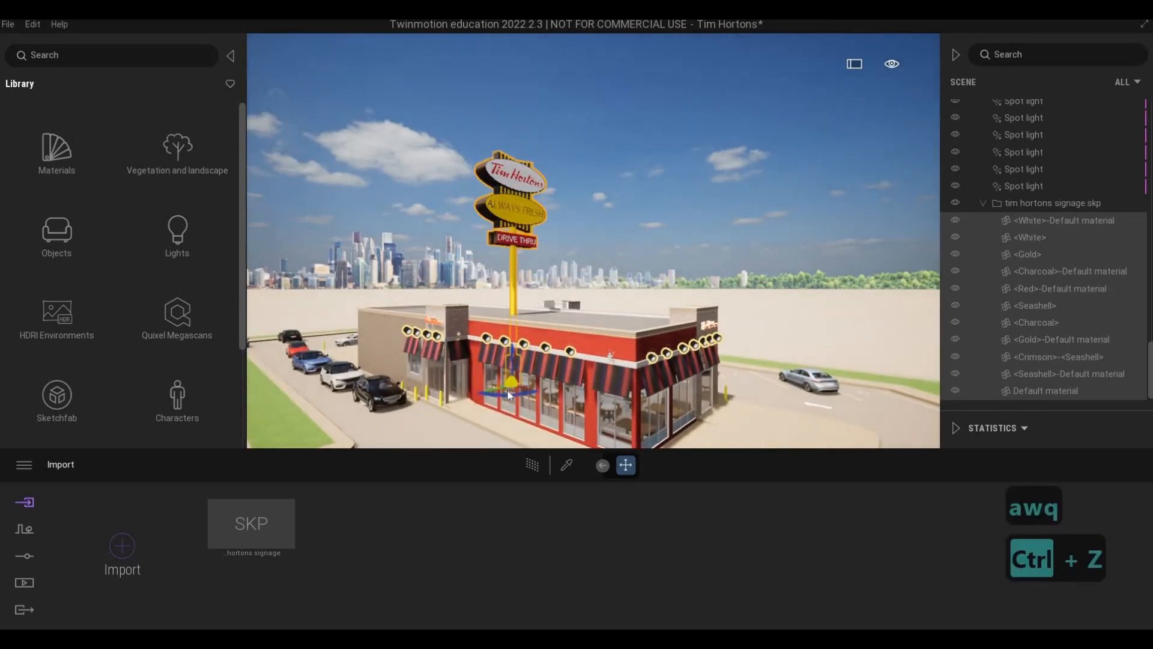
Move the sign away from the restaurant façade and across the driveway onto the grass island near the lot's corner
left_click_drag(642, 413, 786, 412)
key("d")
key("s")
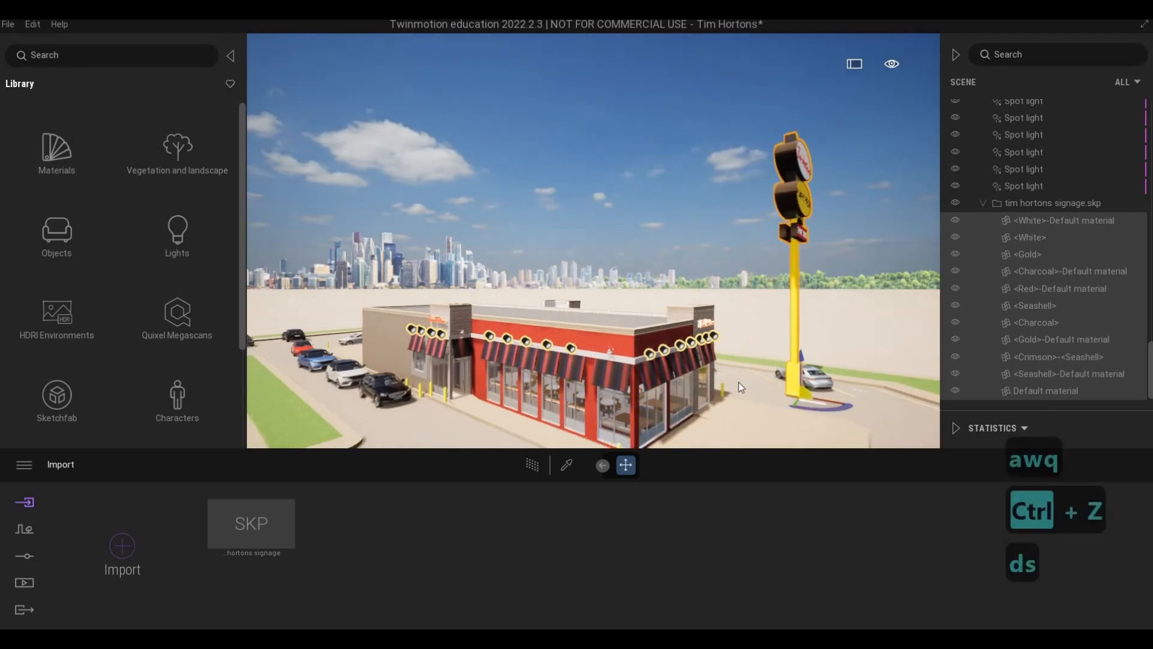
key("d")
key("d")
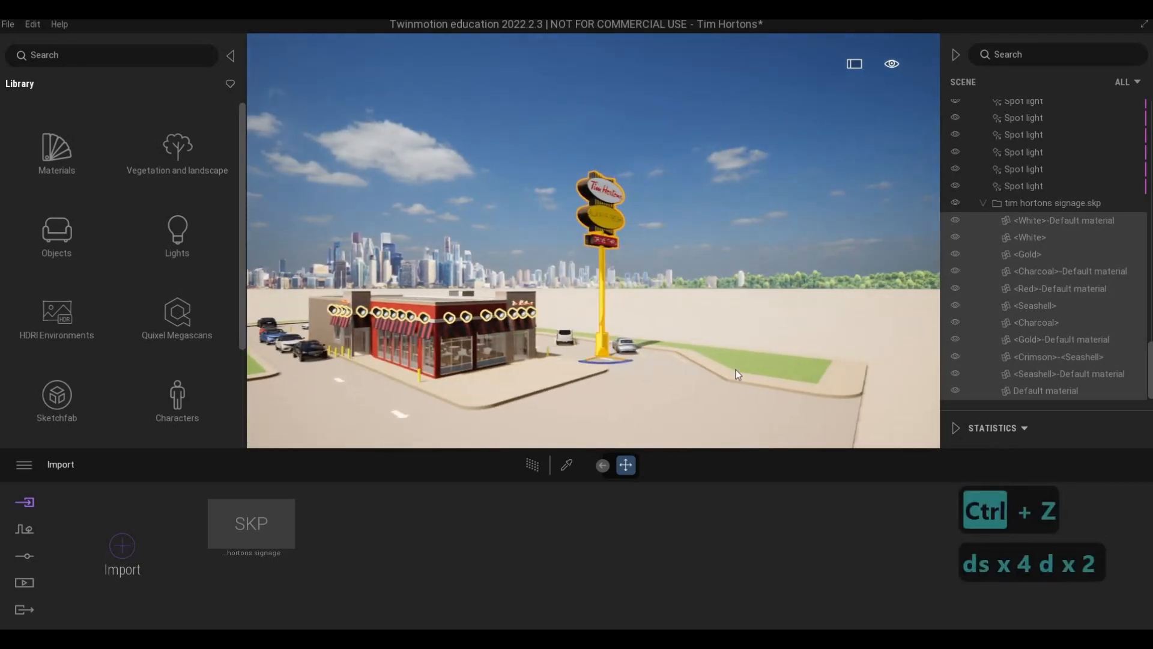
left_click_drag(782, 377, 836, 404)
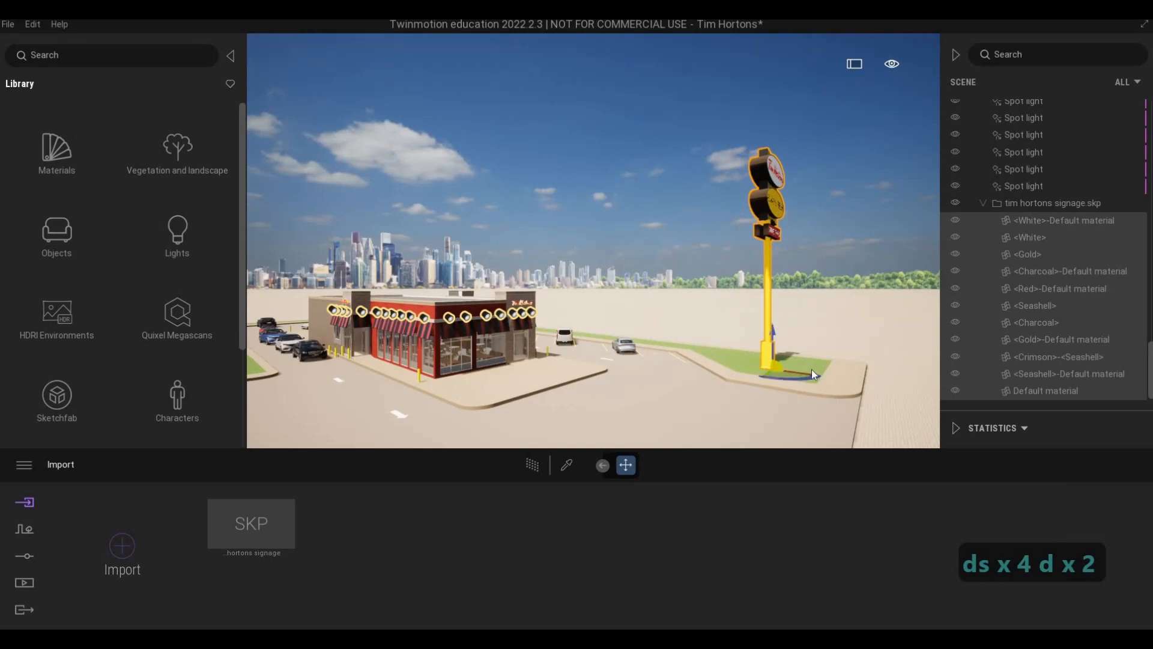
Scale the sign on the grass island by a factor of 0.75 along each of the three axes
key("Tab")
key("Tab")
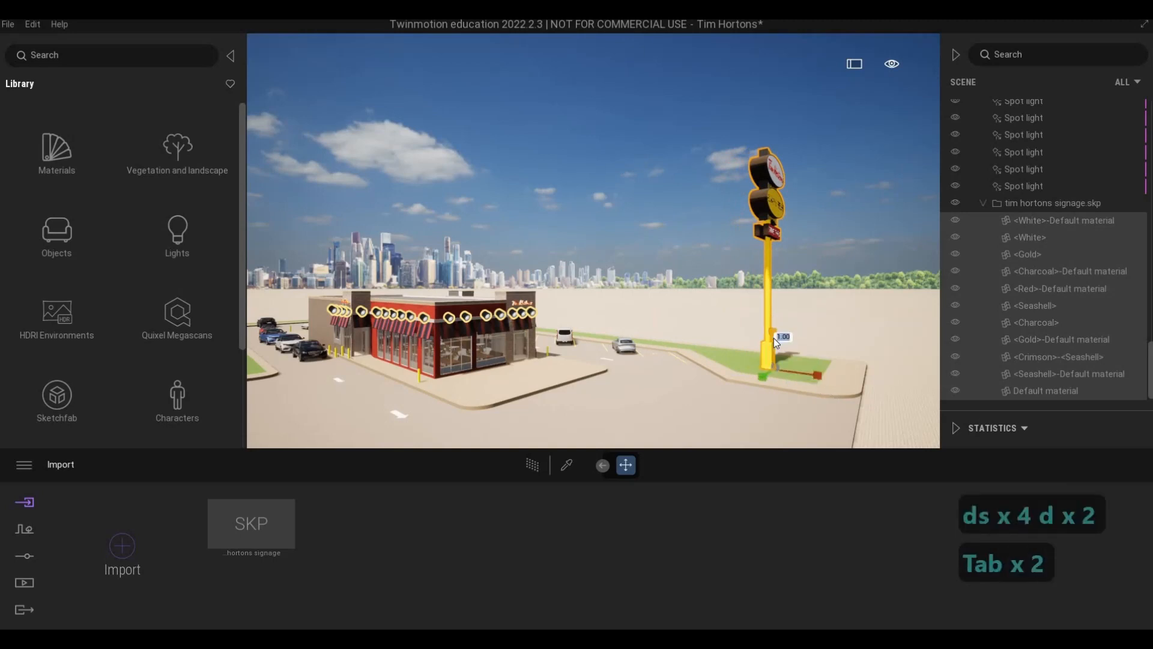
type(".75")
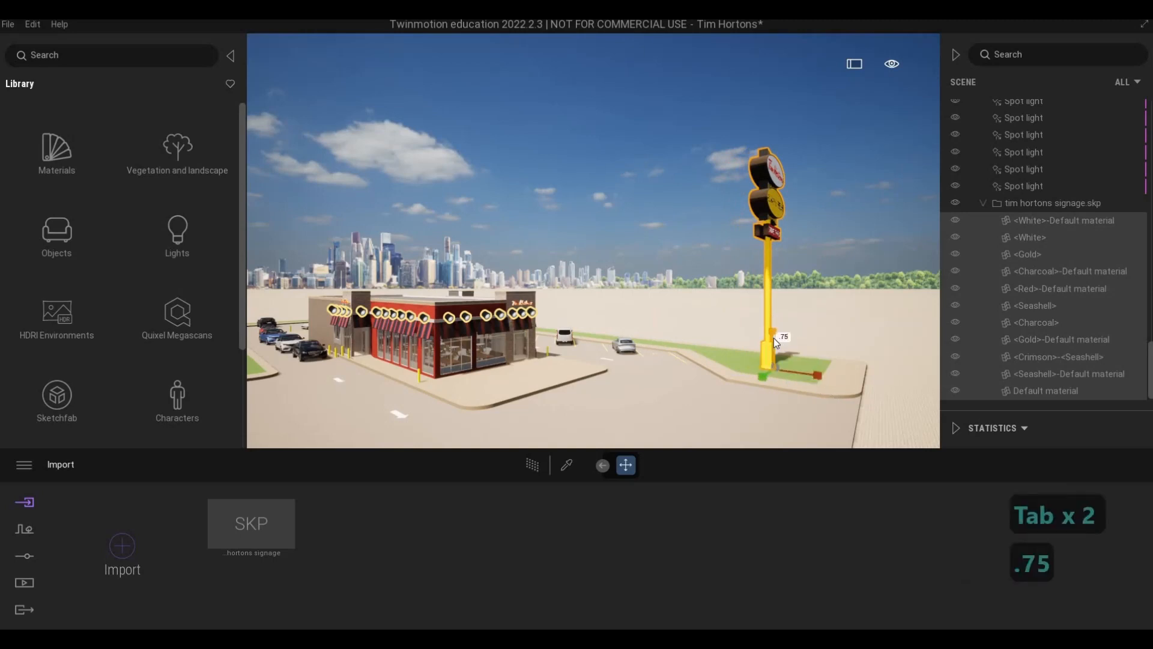
key("Return")
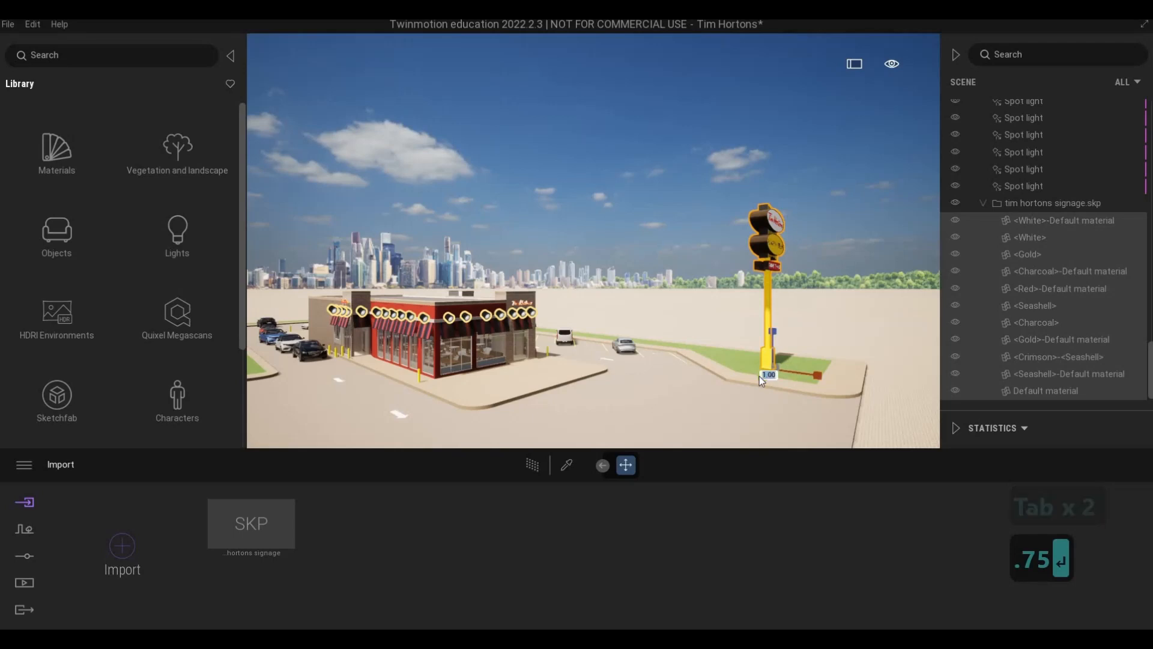
type(".")
type("75")
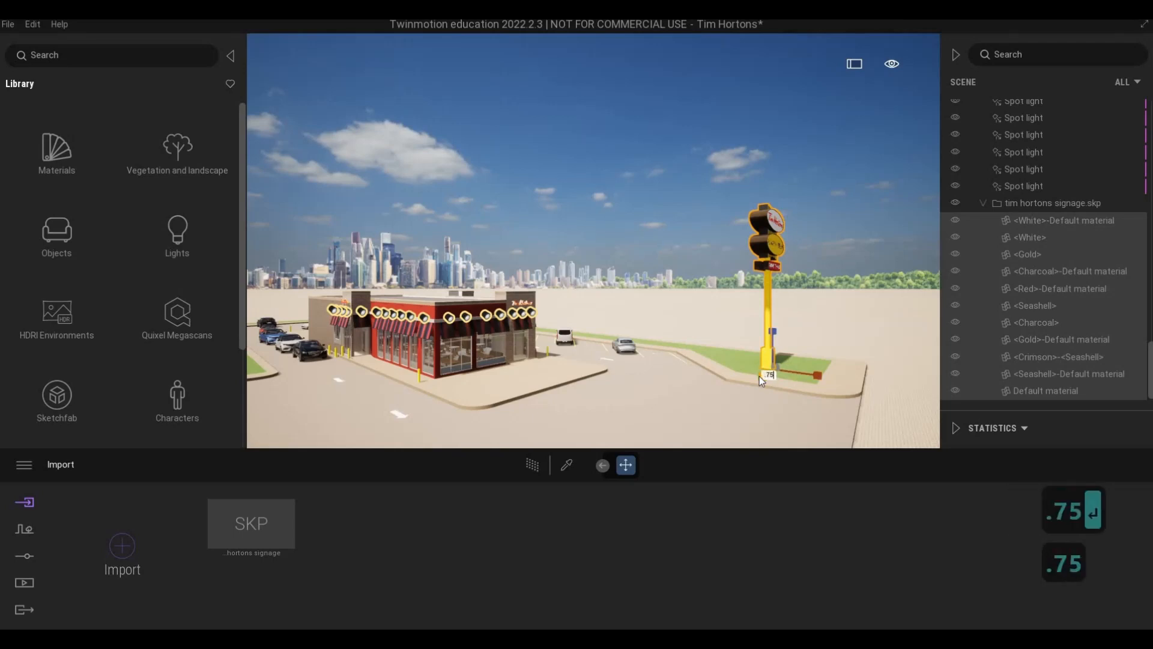
key("Return")
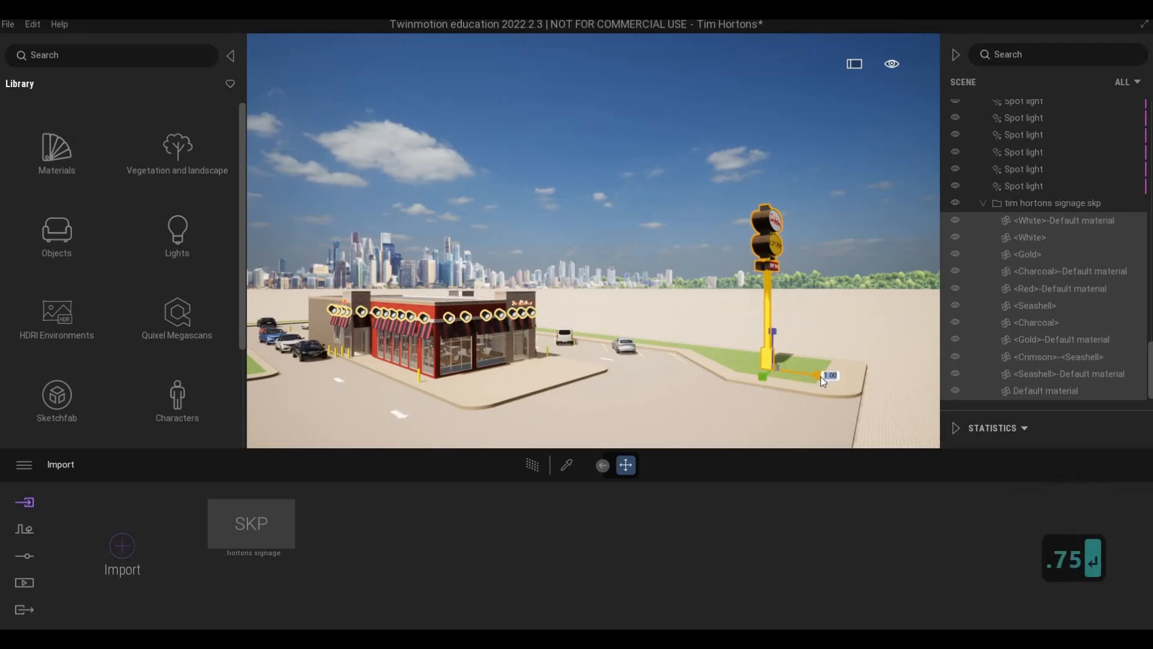
type(".75")
key("Return")
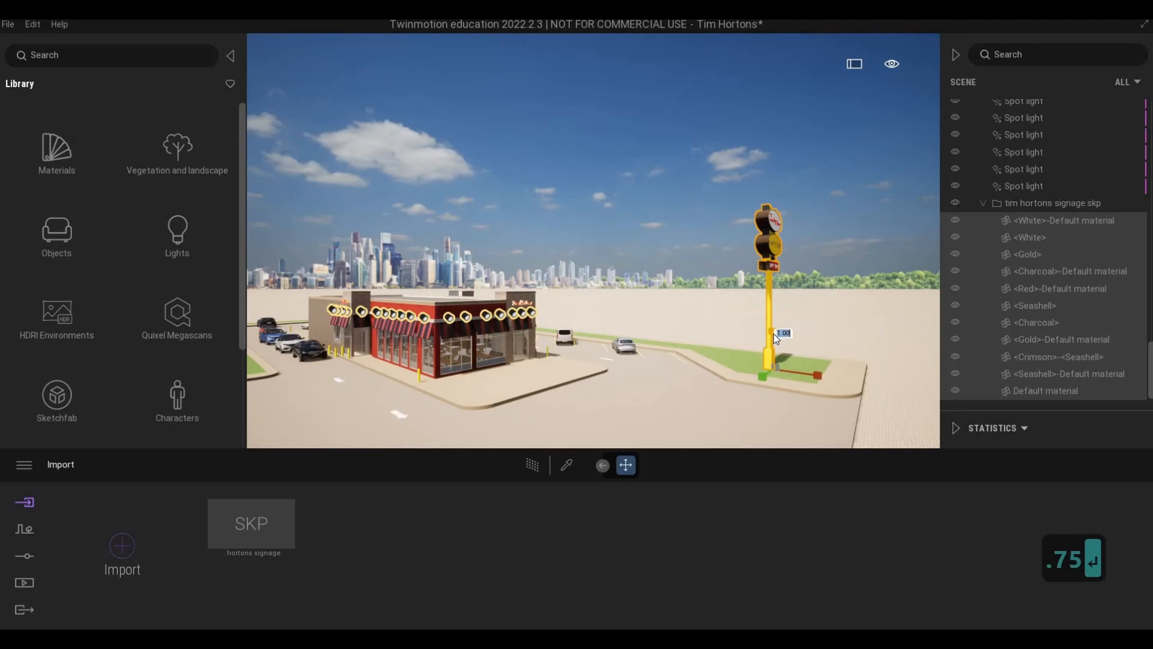
Scale the sign by 0.75 along all three axes a second time
type(".75")
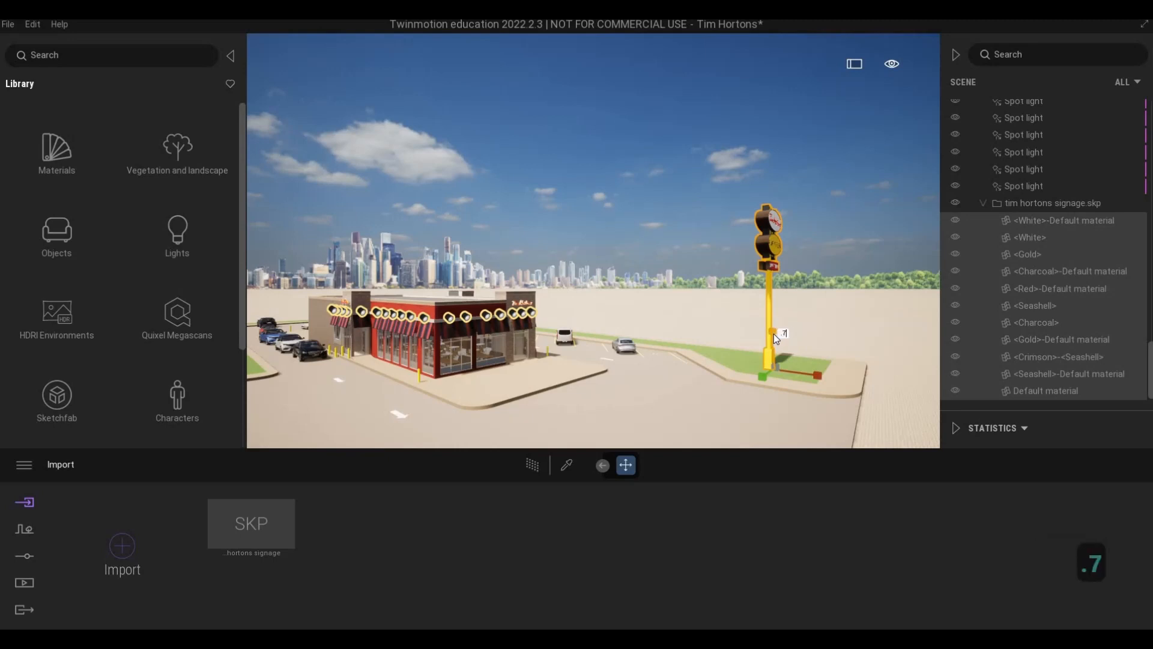
key("Return")
left_click(762, 376)
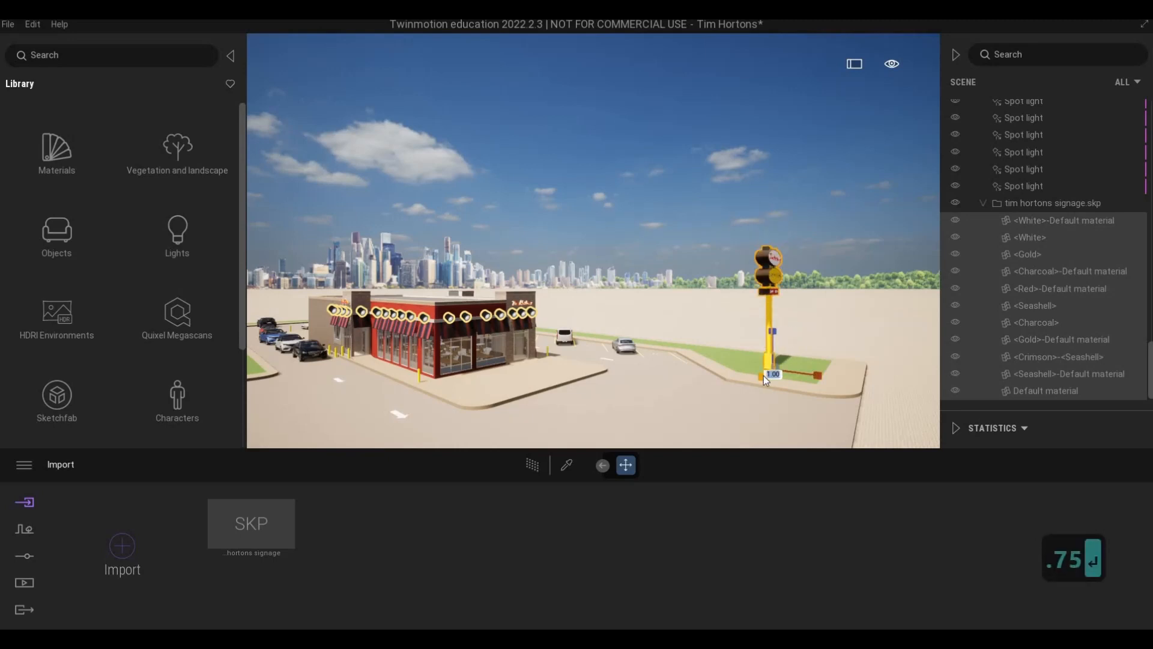
type(".75")
key("Return")
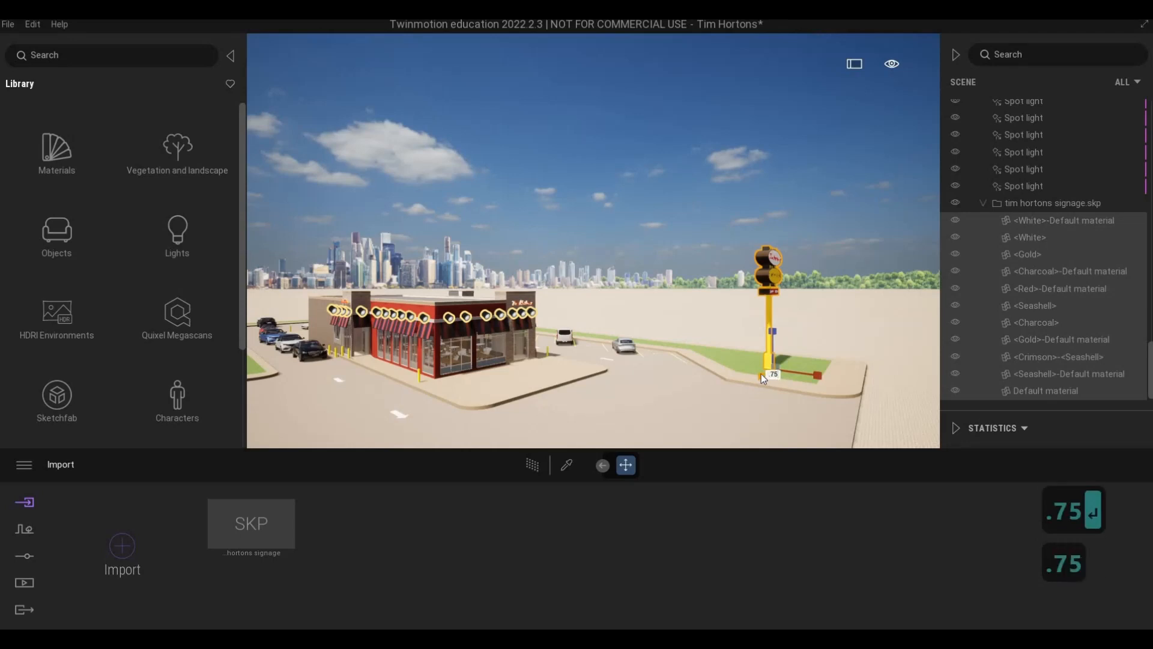
mouse_move(813, 377)
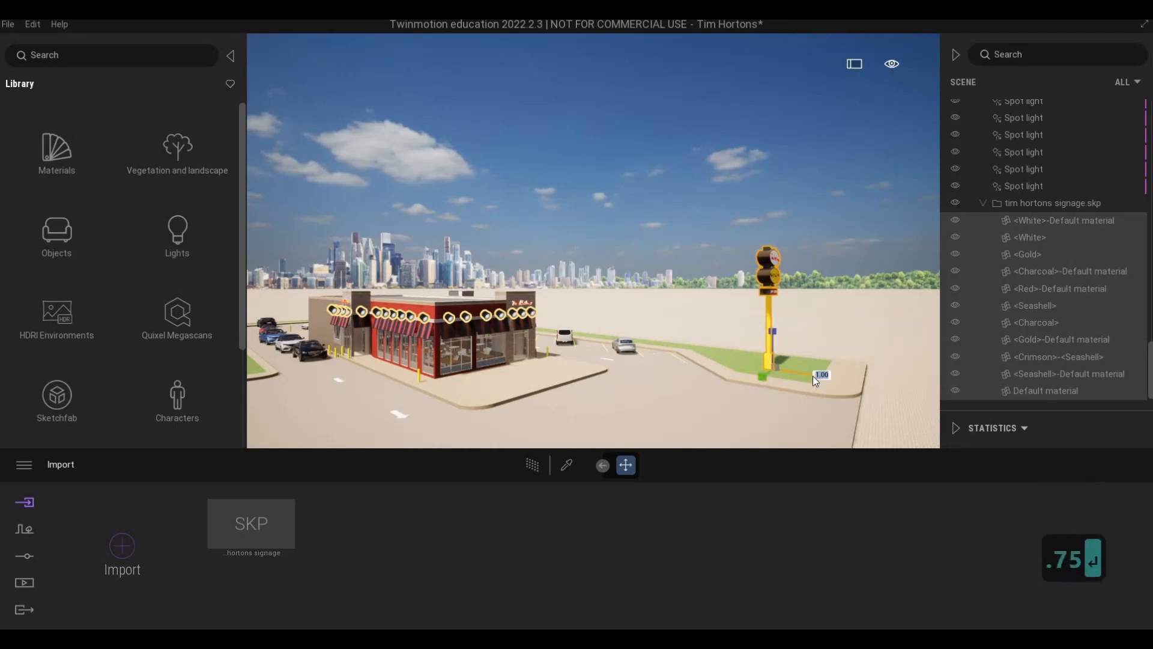
type(".75")
key("Return")
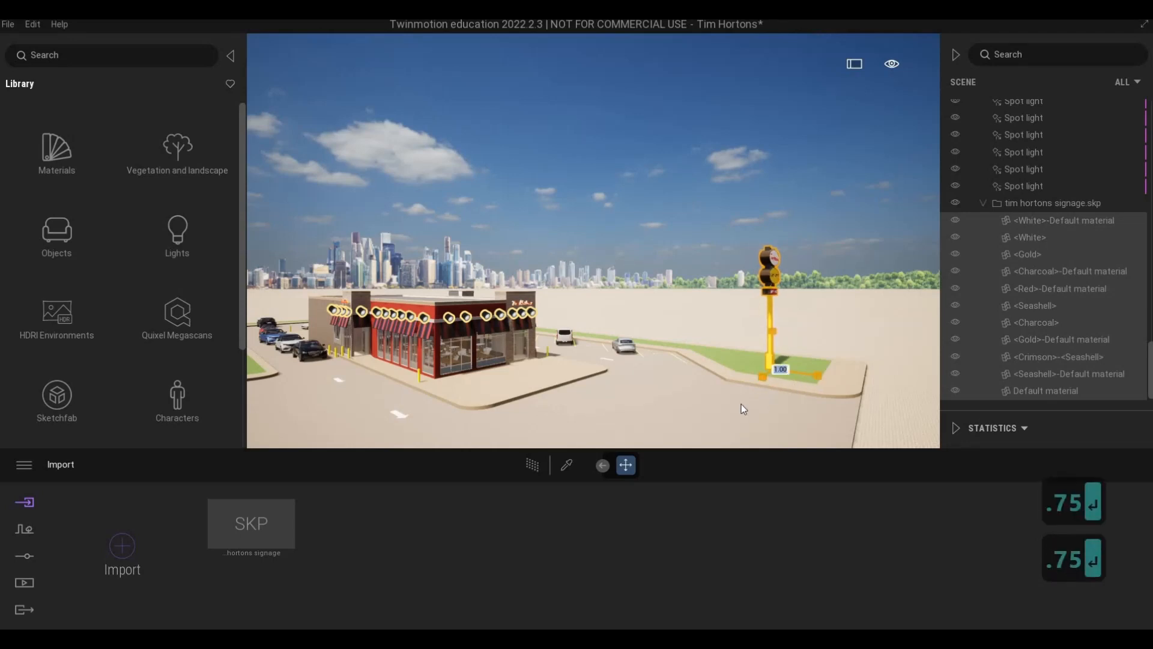
Examine the reduced sign from ground level, comparing its height with the restaurant and the parked cars
key("e")
key("w")
key("w")
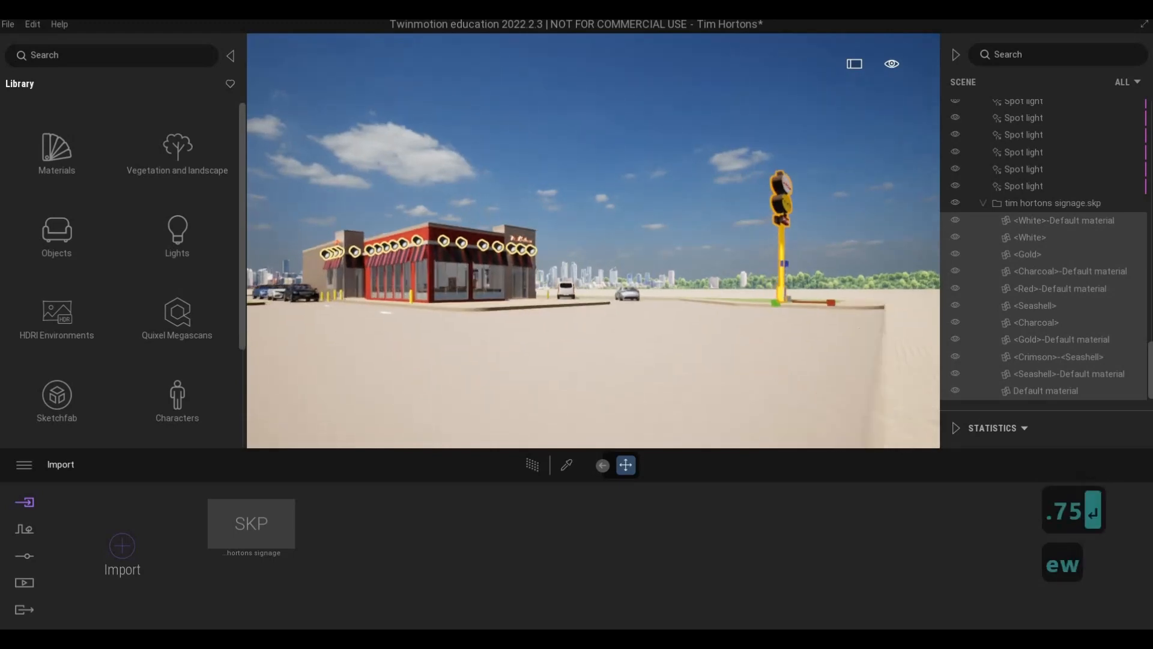
key("d")
key("d")
key("d")
key("d")
key("d")
key("d")
key("d")
key("d")
key("d")
key("d")
key("d")
key("s")
key("a")
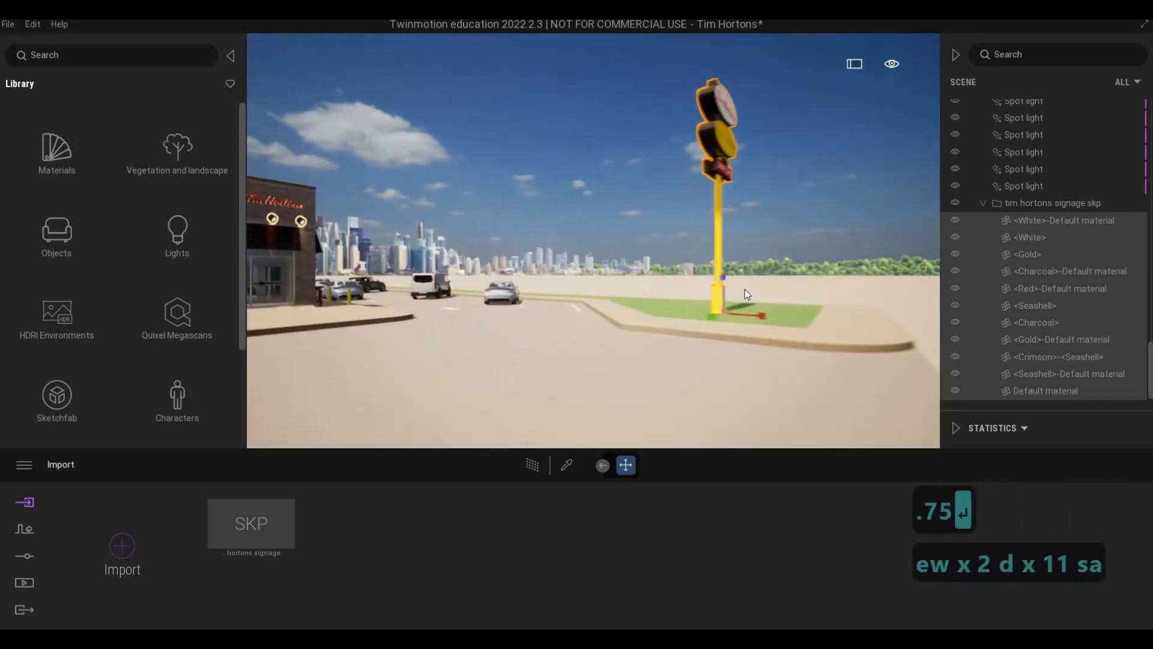
Try scaling the sign's height by a factor of 0.5, and undo that change
type("w.5")
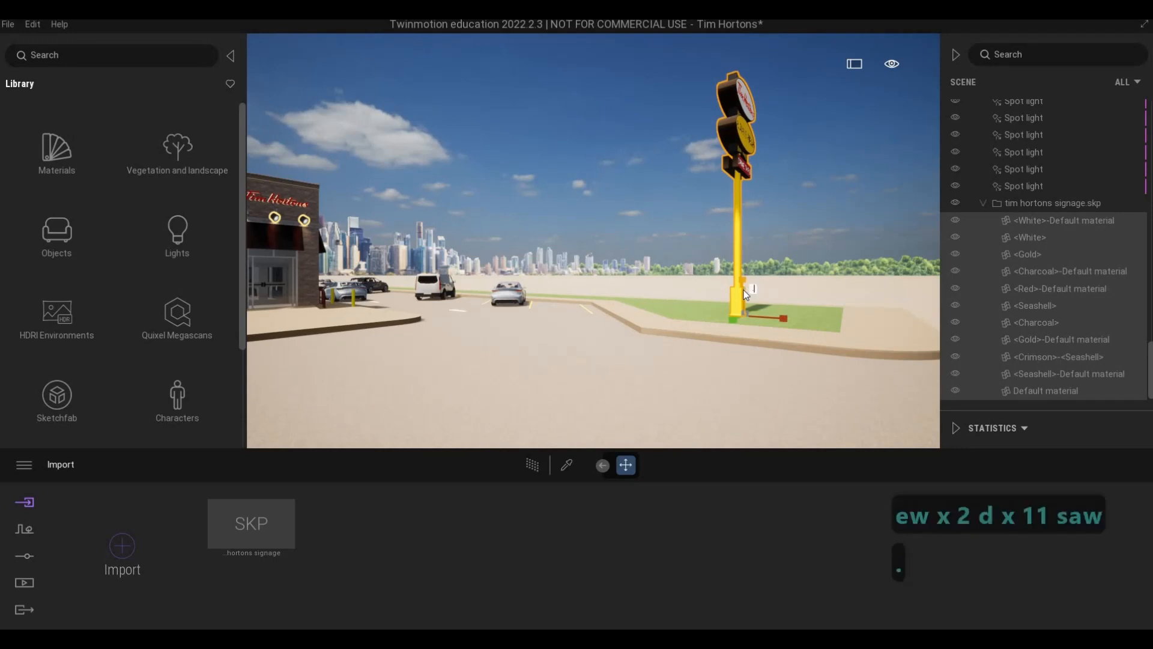
key("Return")
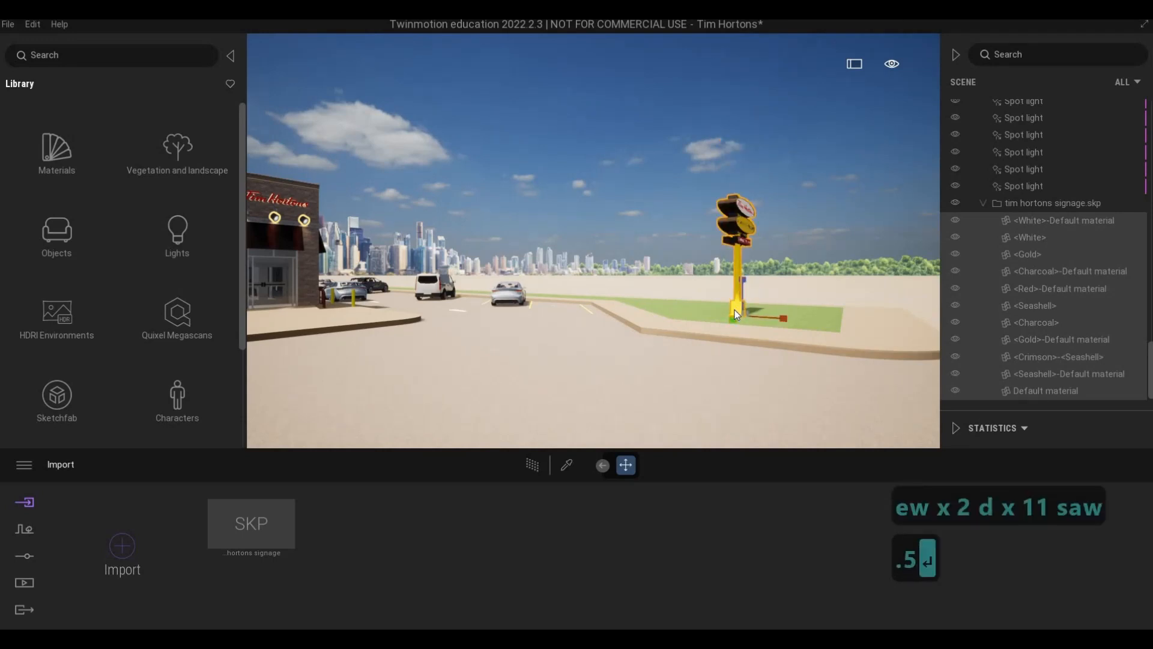
key("ctrl+z")
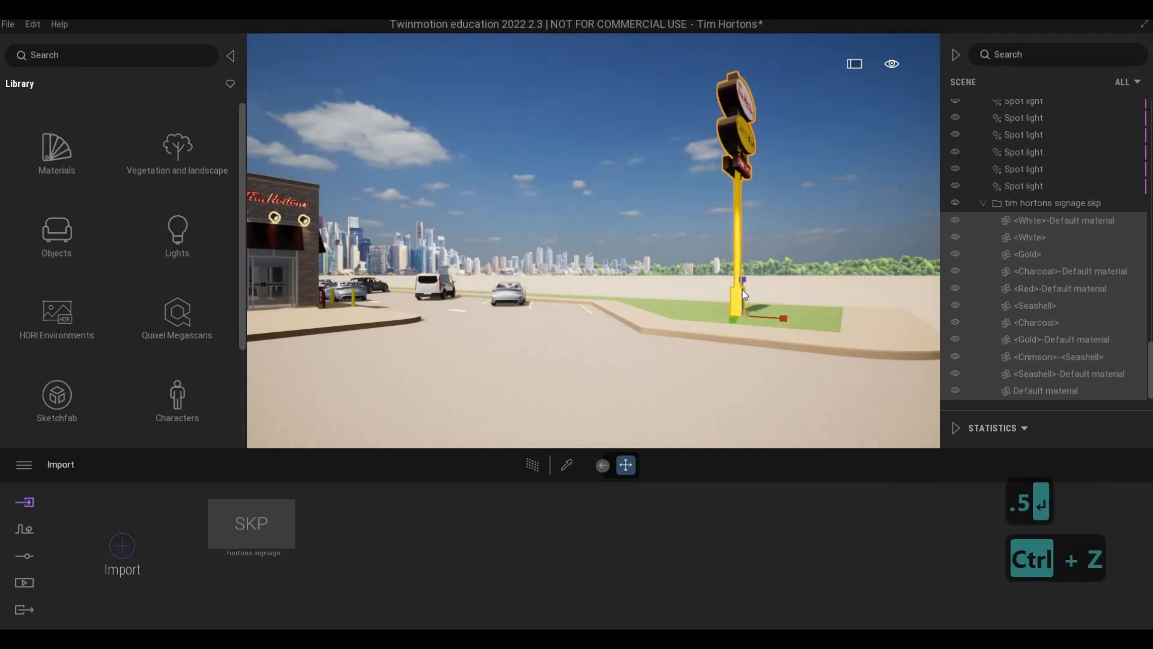
Scale the sign by 0.75 in height and along the green horizontal axis, and by 0.76 along the red axis
type(".75")
key("Return")
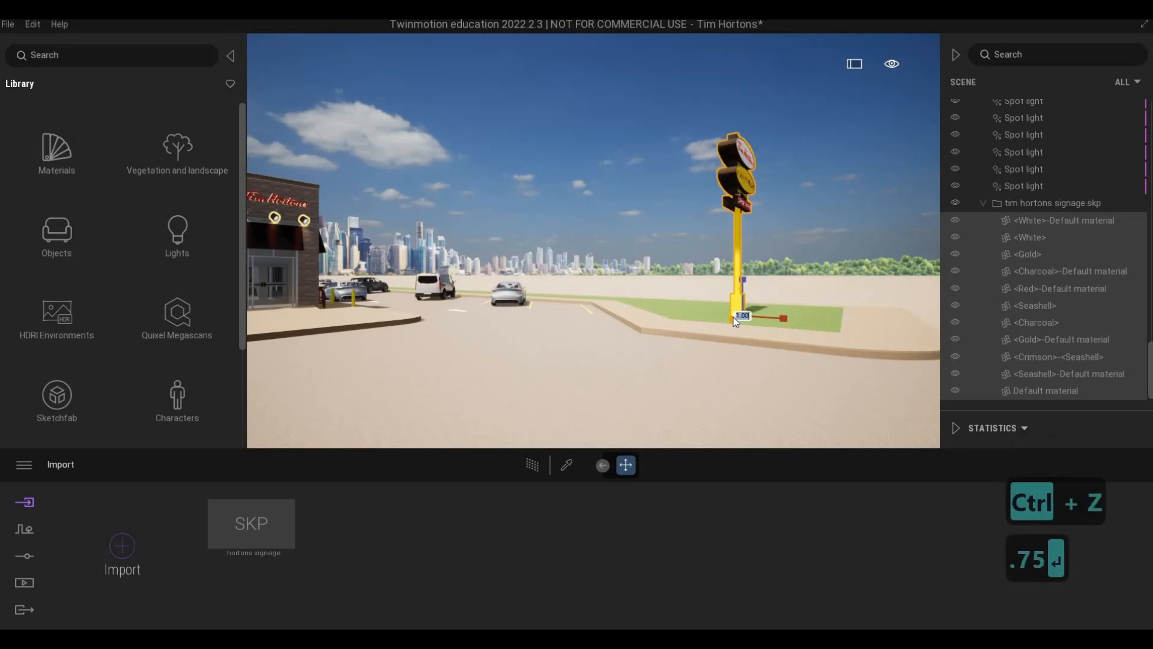
type(".75")
key("Return")
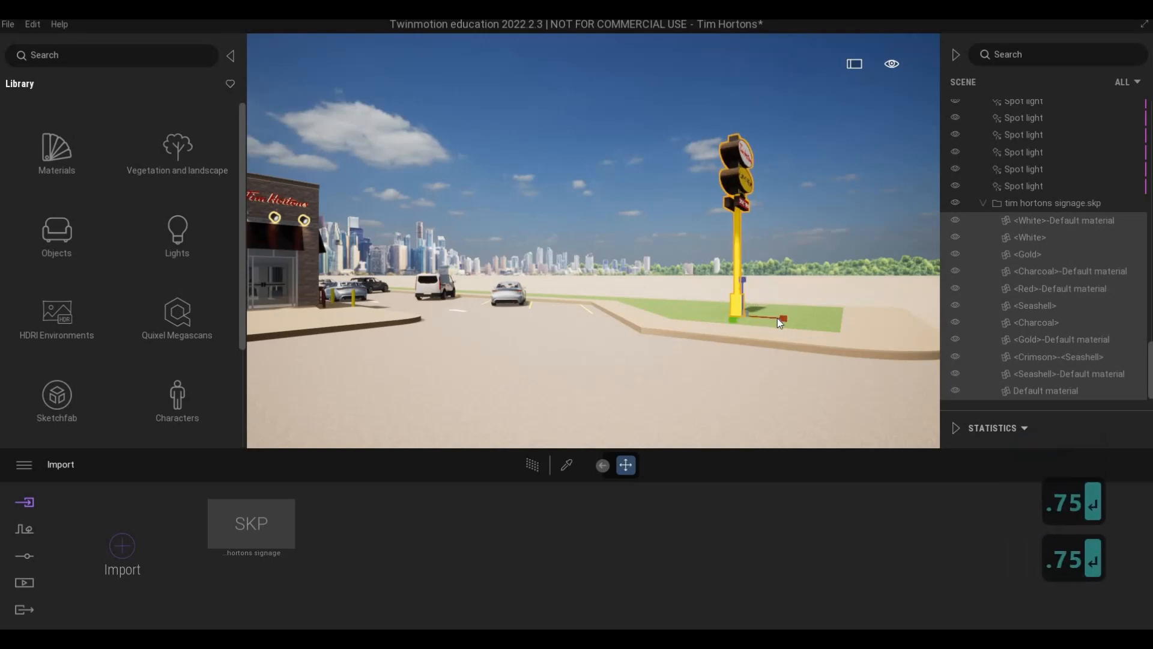
type(".76")
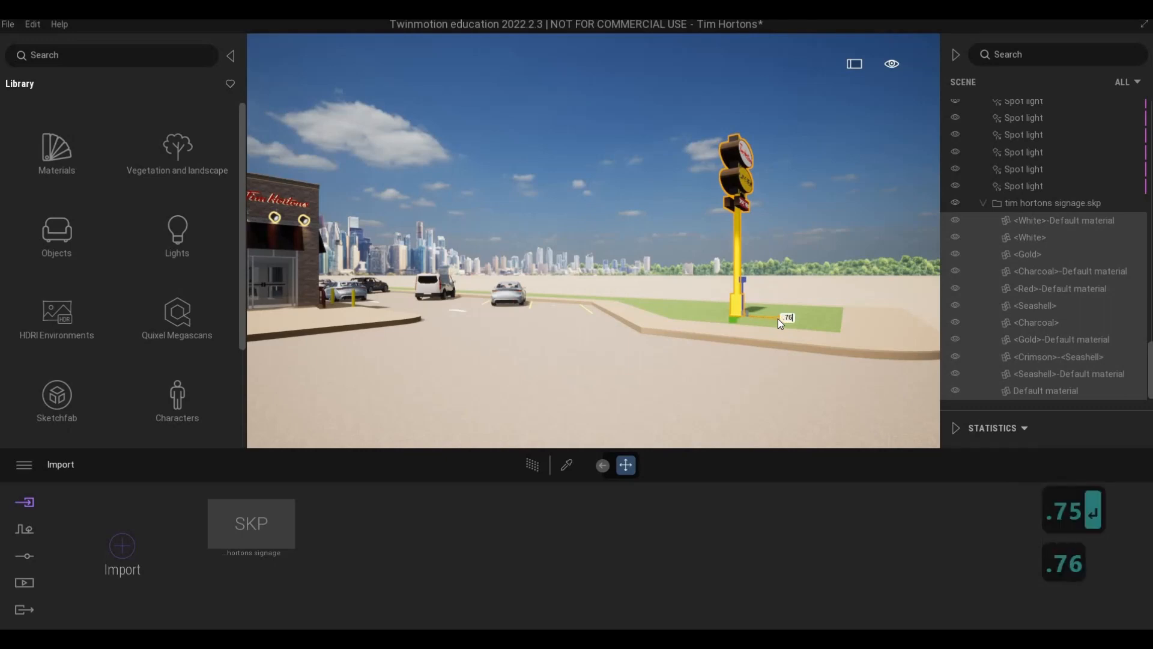
key("Return")
left_click(765, 313)
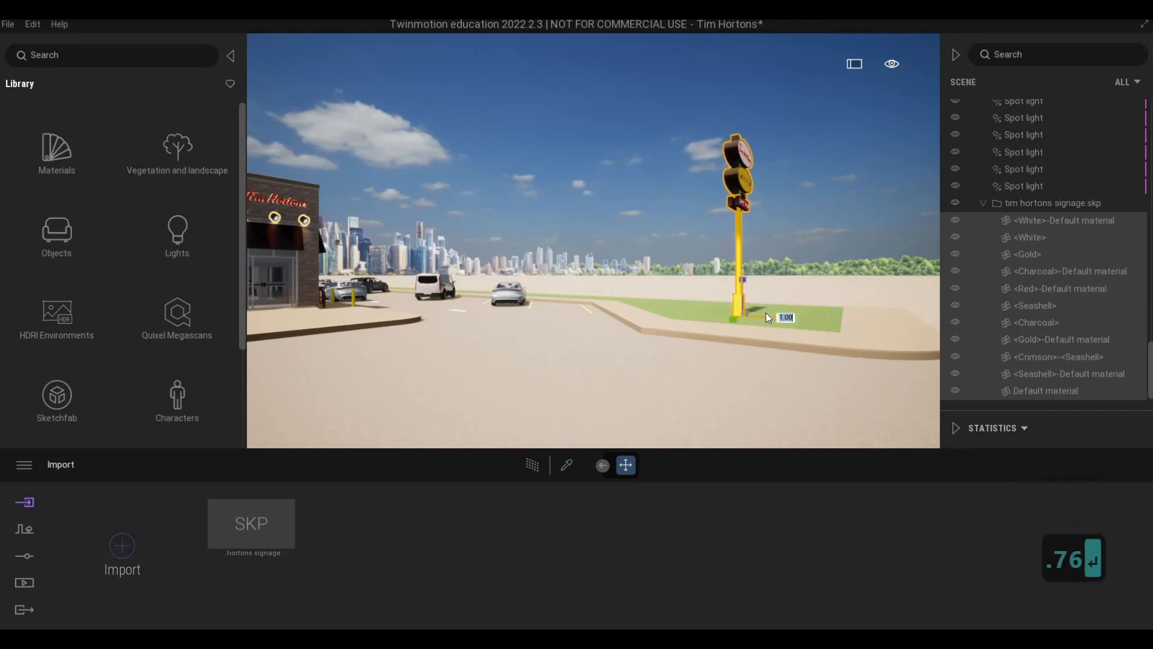
Rotate the sign about its vertical axis so its lettered face turns toward the front of the lot
key("Tab")
key("Tab")
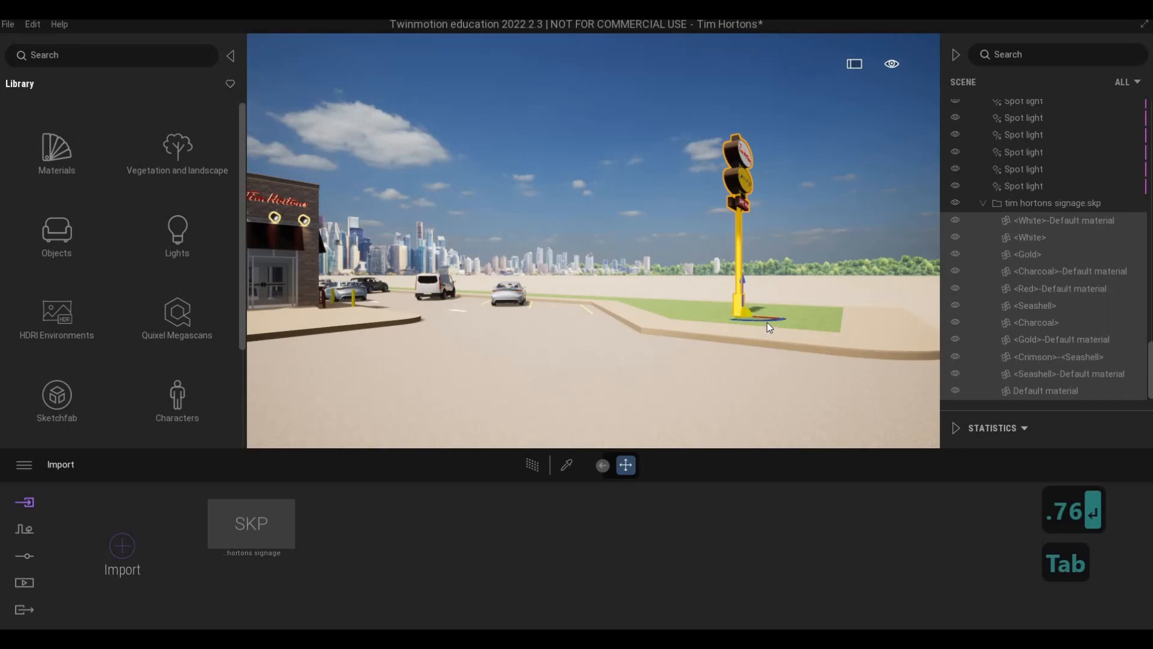
key("Tab")
key("Tab")
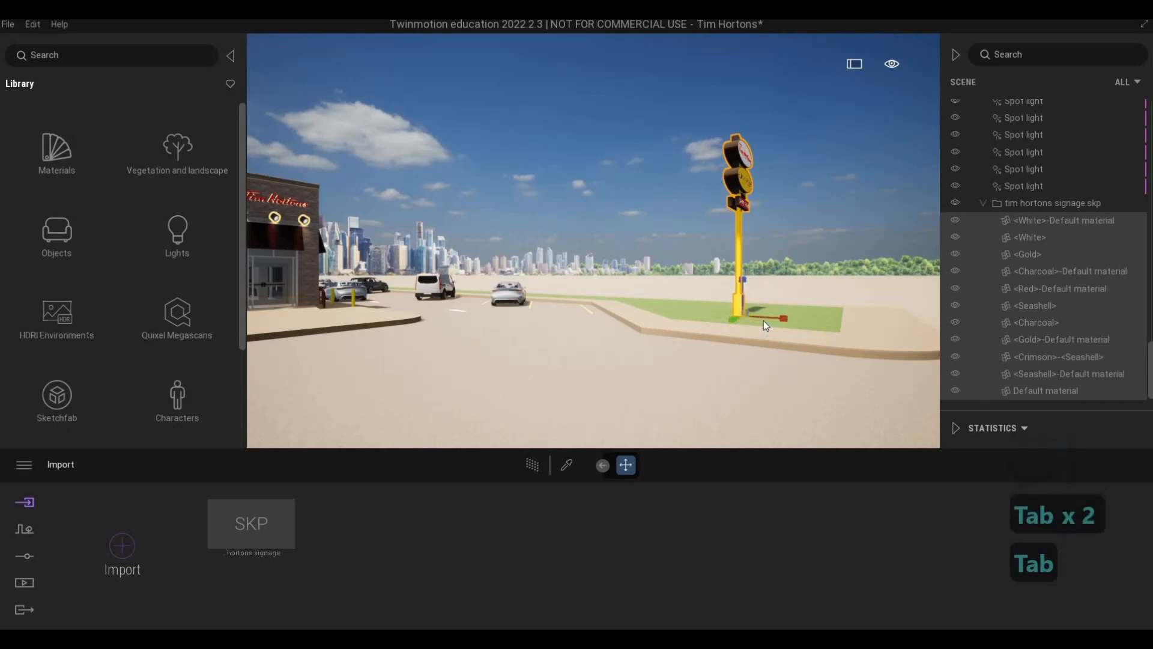
key("w")
key("q")
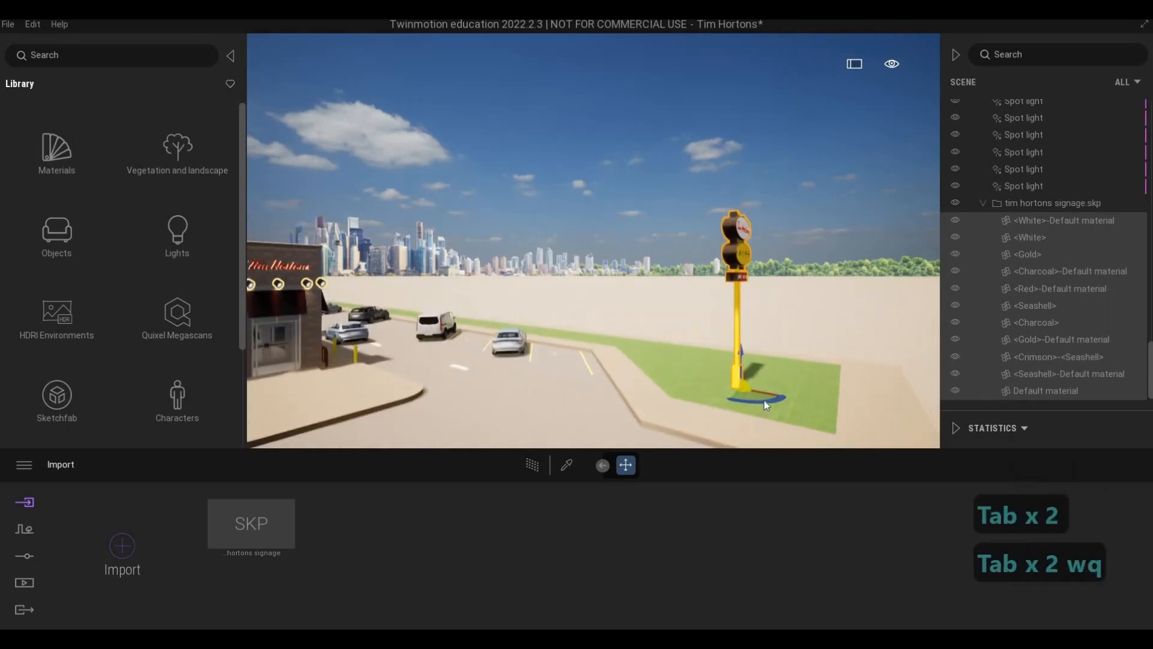
type("100")
key("Return")
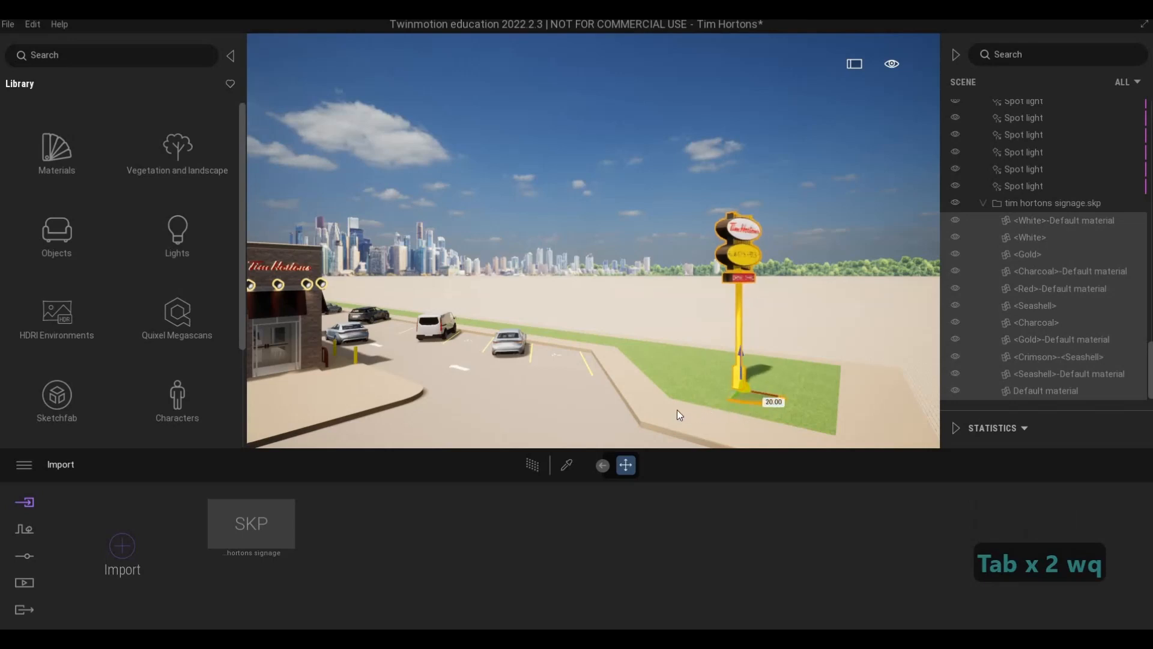
left_click_drag(682, 409, 754, 388)
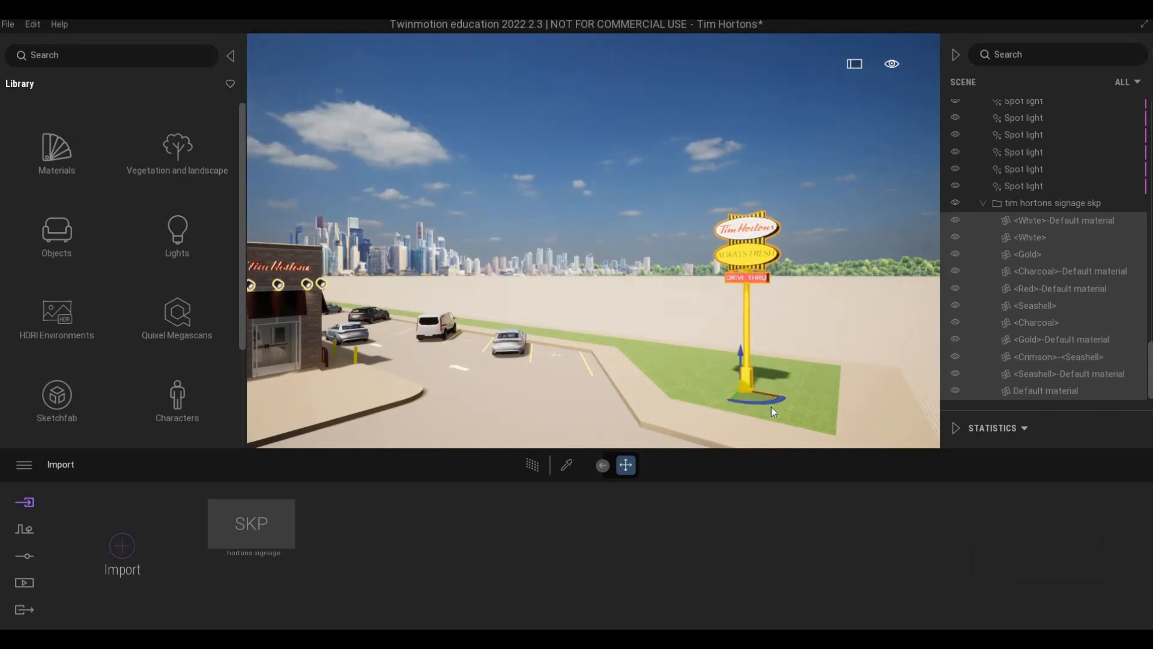
Shift the sign across the grass island, closer to the curb at its front corner
left_click_drag(808, 416, 854, 412)
right_click_drag(854, 412, 836, 412)
key("d")
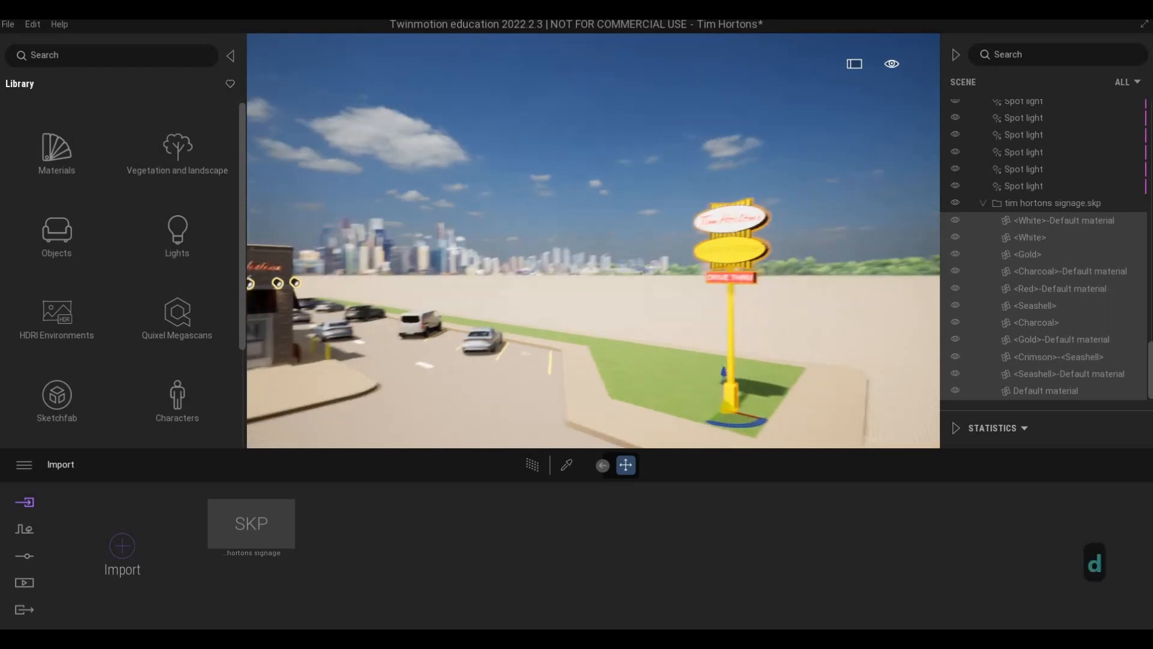
Copy the pole sign across the entrance drive, leaving the original on its grass island
key("s")
key("d")
key("a")
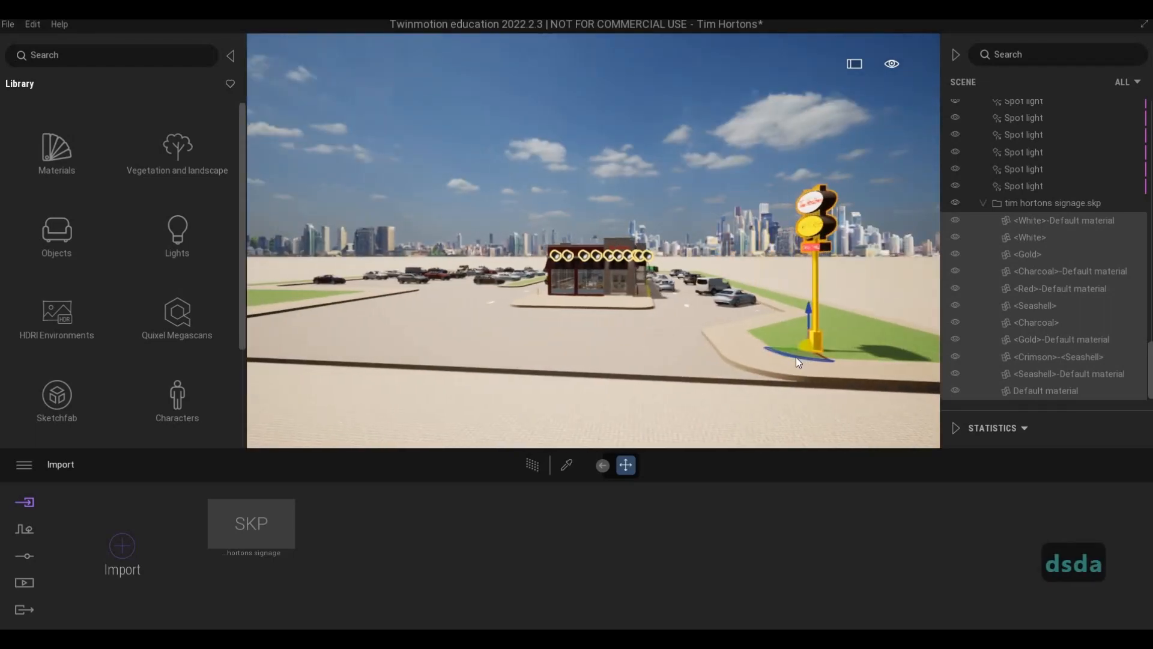
key("Tab")
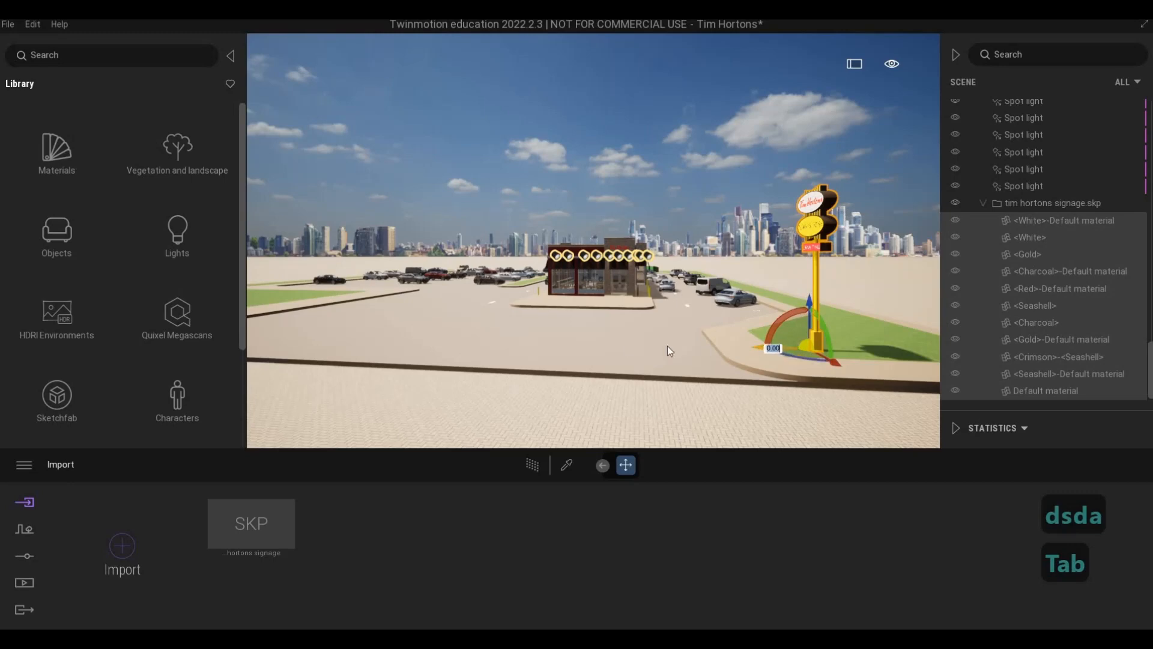
left_click_drag(667, 346, 542, 388, "shift")
left_click(538, 391)
Move the copied sign across the driveway toward the front corner of the grass island on the opposite side of the entrance
key("a")
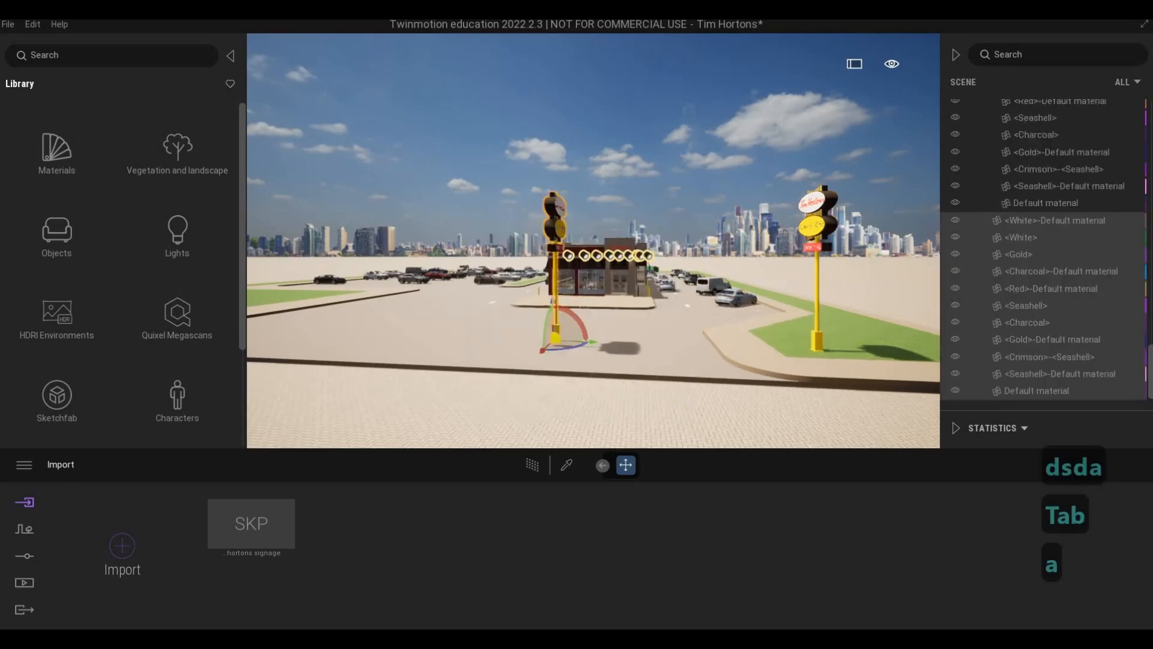
key("a")
key("a")
key("a")
key("a")
key("a")
key("a")
key("a")
key("a")
key("a")
key("a")
key("a")
key("a")
key("a")
key("a")
key("a")
key("a")
key("a")
key("a")
key("a")
key("a")
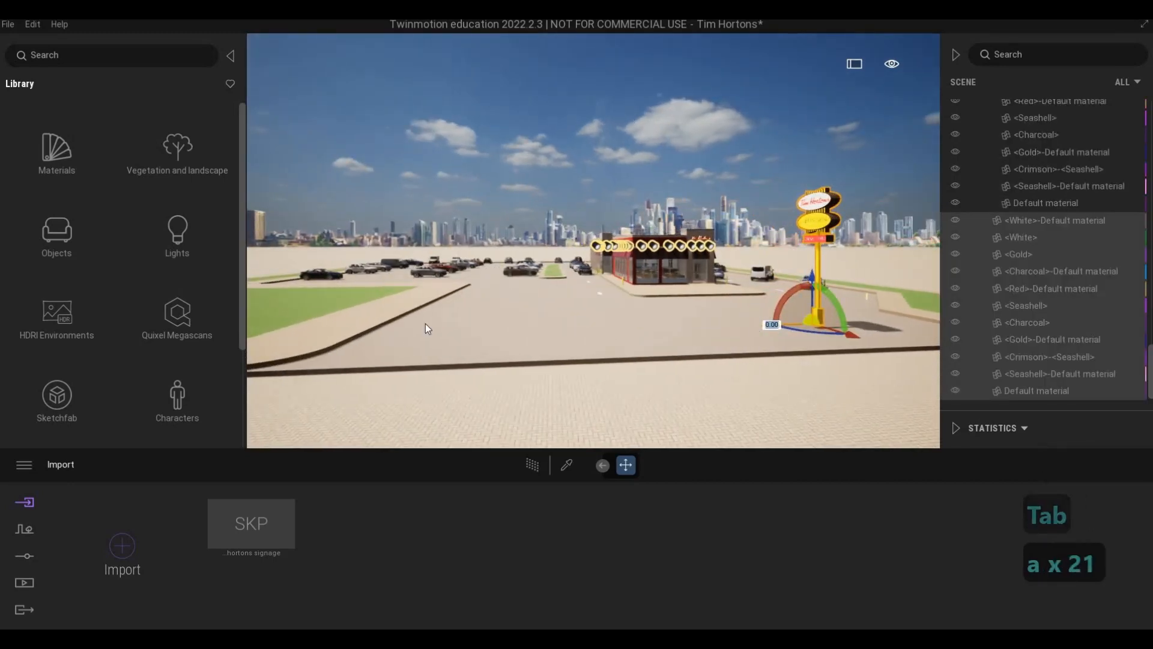
left_click_drag(425, 323, 325, 328)
key("a")
right_click_drag(549, 352, 655, 348)
key("w")
key("d")
key("a")
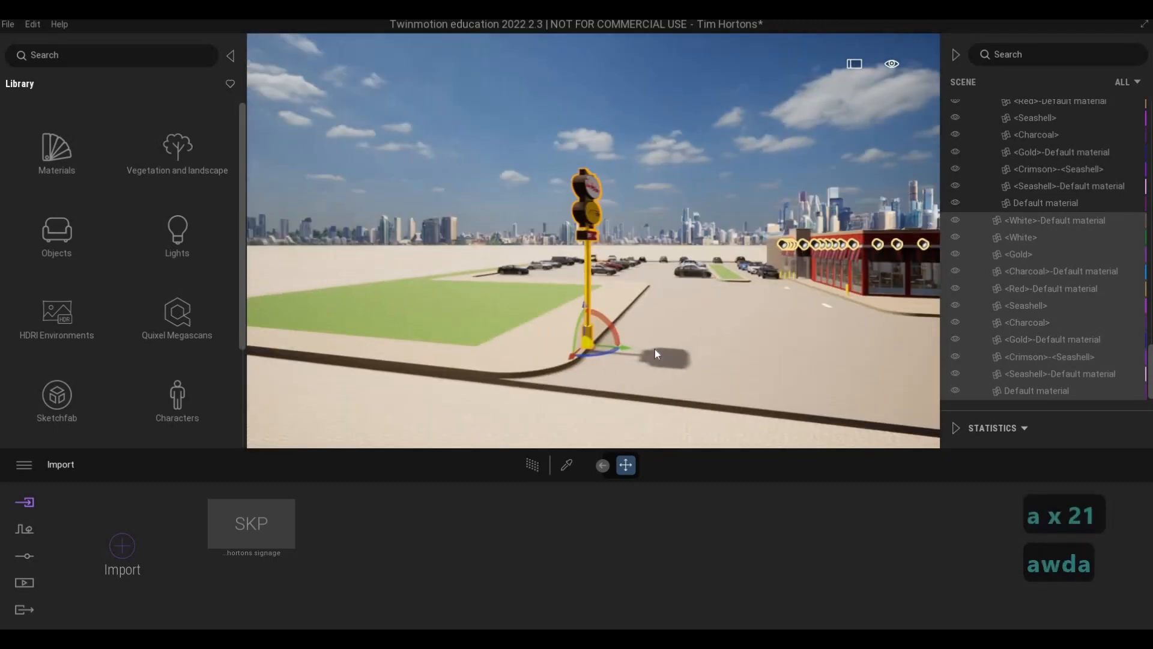
left_click_drag(655, 348, 553, 350)
key("w")
key("d")
key("w")
key("a")
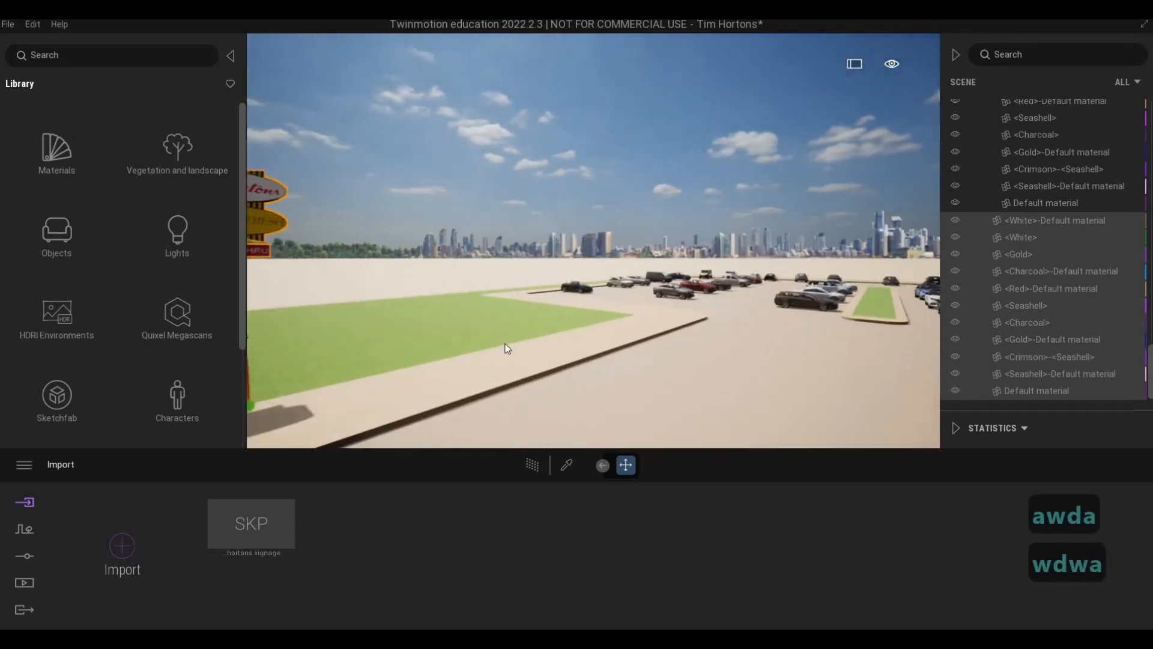
Shift the copied sign farther onto its grass island, away from the entrance driveway
key("a")
key("a")
key("a")
key("a")
key("a")
key("a")
key("a")
key("s")
key("a")
key("w")
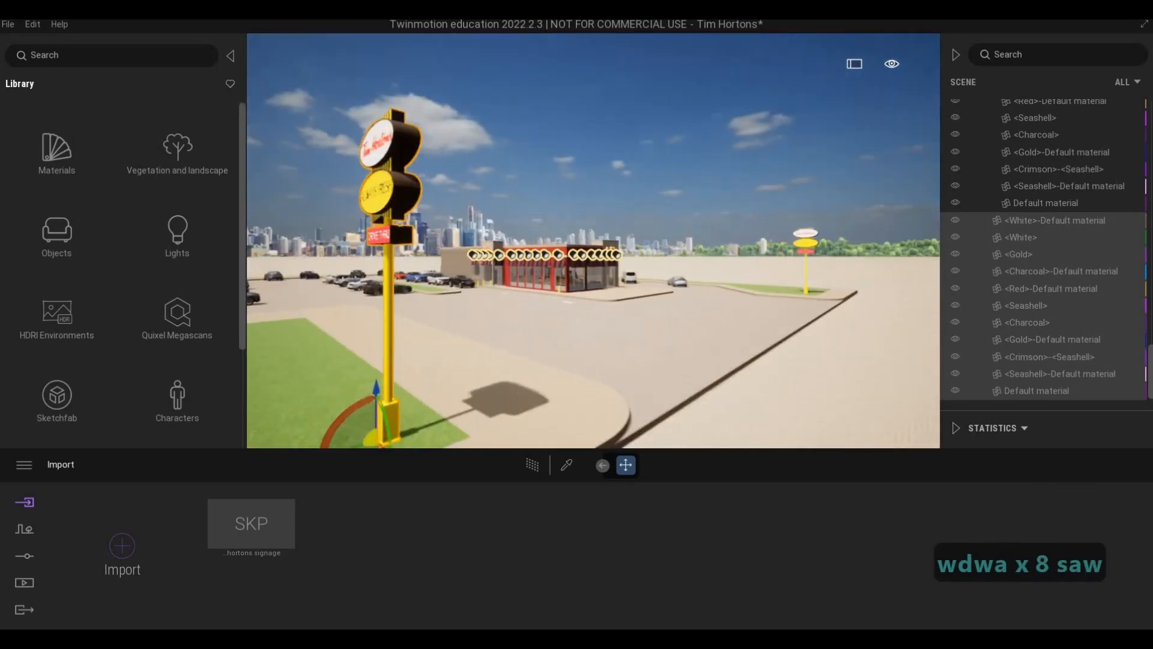
key("s")
key("d")
key("d")
key("d")
key("d")
key("d")
key("d")
key("d")
key("d")
key("d")
key("d")
key("d")
key("d")
key("d")
key("d")
key("a")
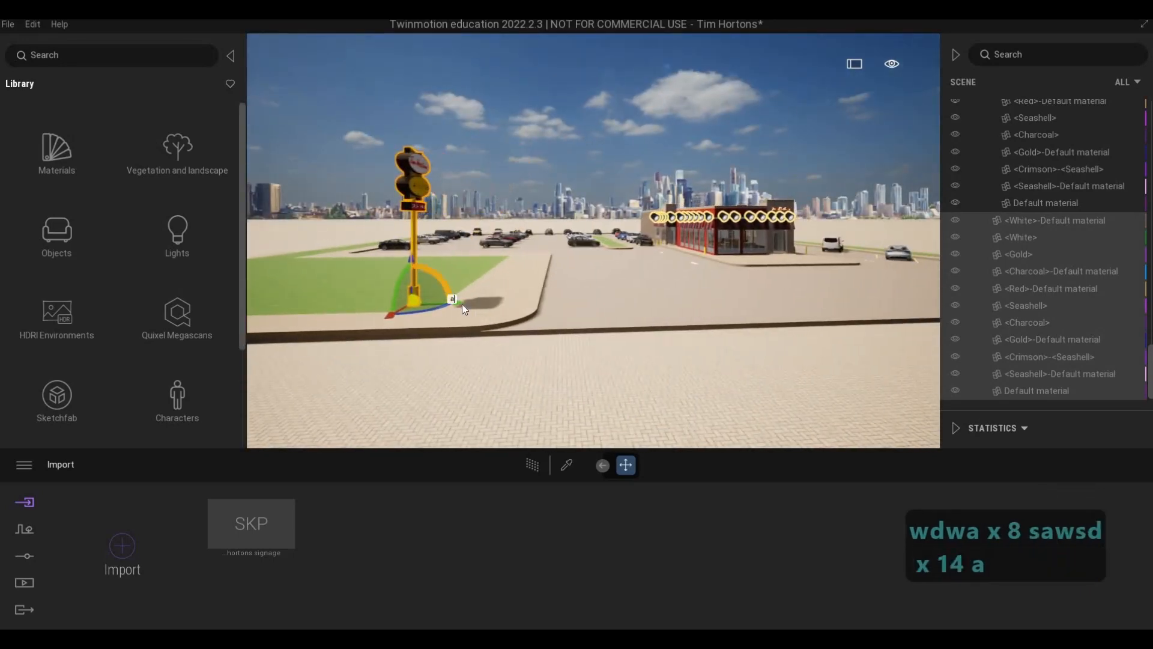
left_click_drag(455, 304, 412, 304)
key("a")
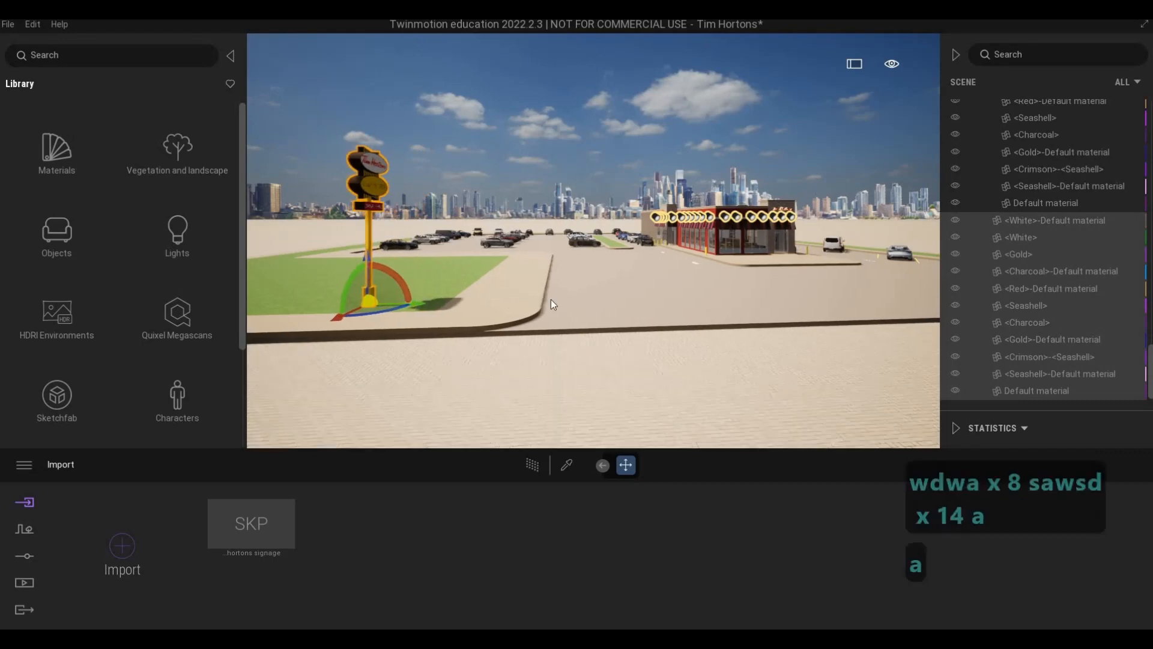
Examine the placed pole signs, the restaurant and the surrounding parking lot from several viewpoints
key("a")
key("a")
key("a")
key("a")
key("w")
key("w")
key("w")
key("w")
key("w")
key("w")
key("w")
key("w")
key("w")
key("w")
key("w")
key("w")
key("w")
key("w")
key("w")
key("w")
key("w")
key("w")
key("w")
key("w")
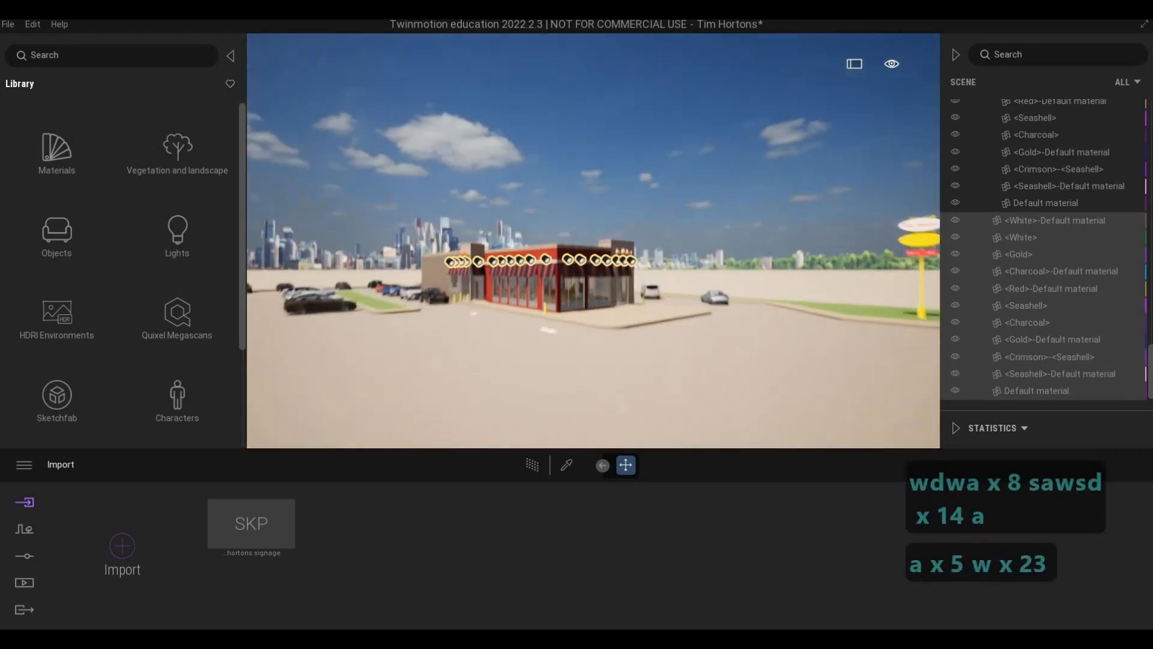
key("w")
key("w")
key("d")
key("d")
key("d")
key("d")
key("d")
key("d")
key("w")
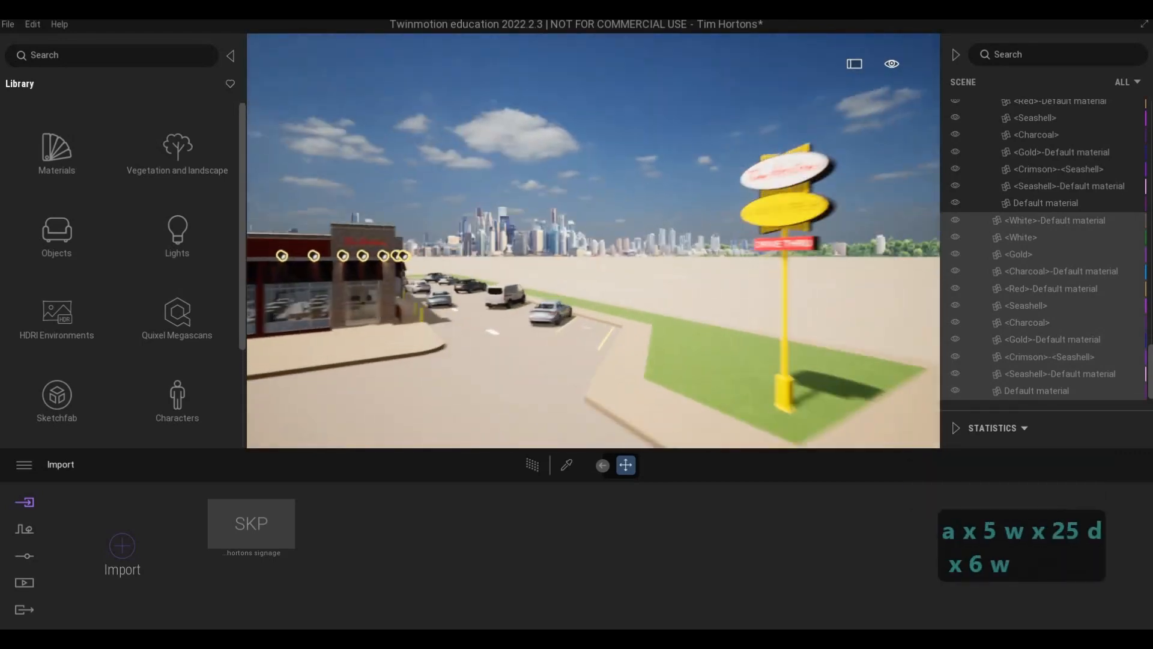
key("s")
key("a")
key("a")
key("a")
key("a")
key("a")
key("a")
key("a")
key("a")
key("a")
key("a")
key("a")
key("a")
key("a")
key("a")
key("a")
key("w")
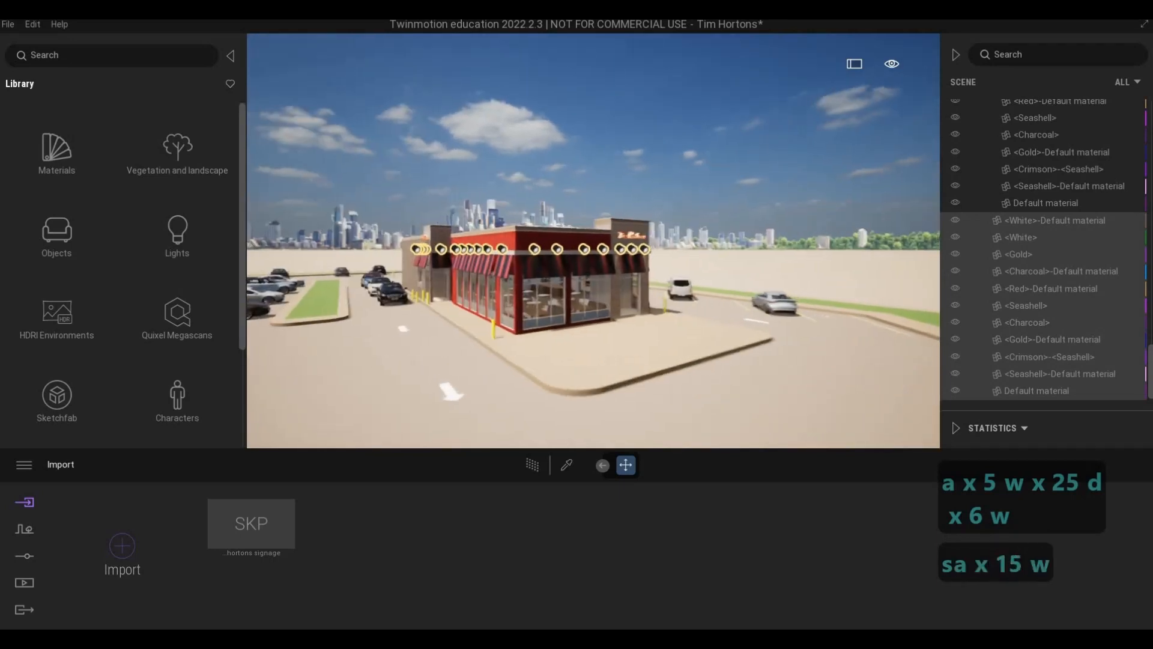
key("s")
key("s")
key("s")
key("s")
key("s")
key("s")
key("s")
key("s")
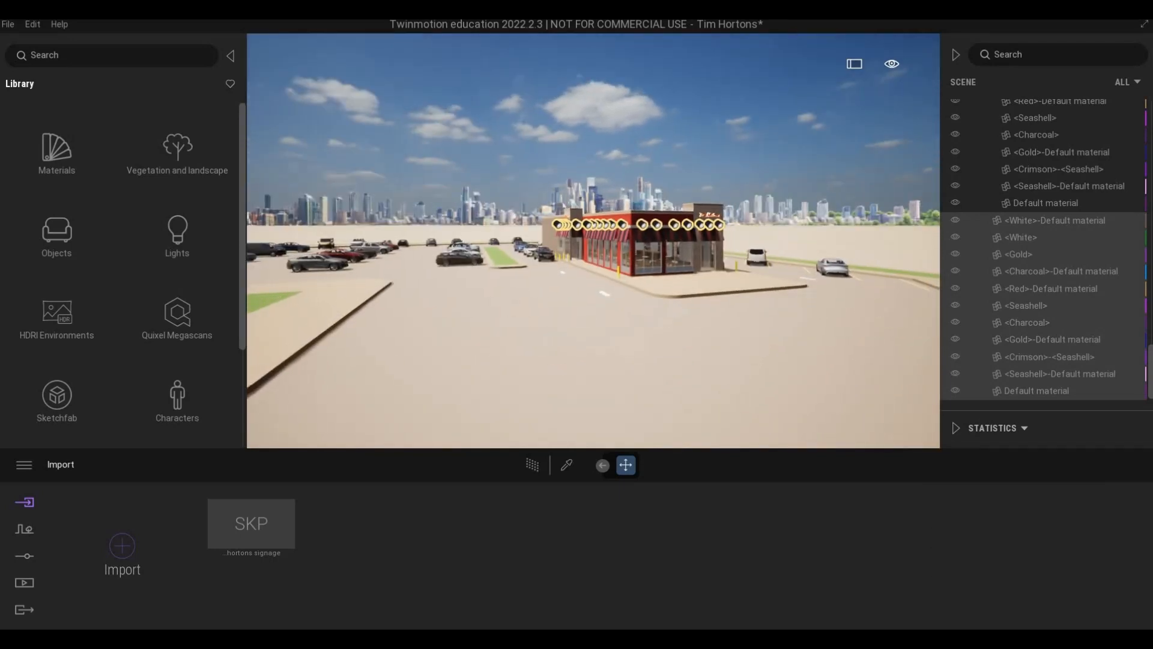
key("a")
key("w")
key("w")
key("w")
key("a")
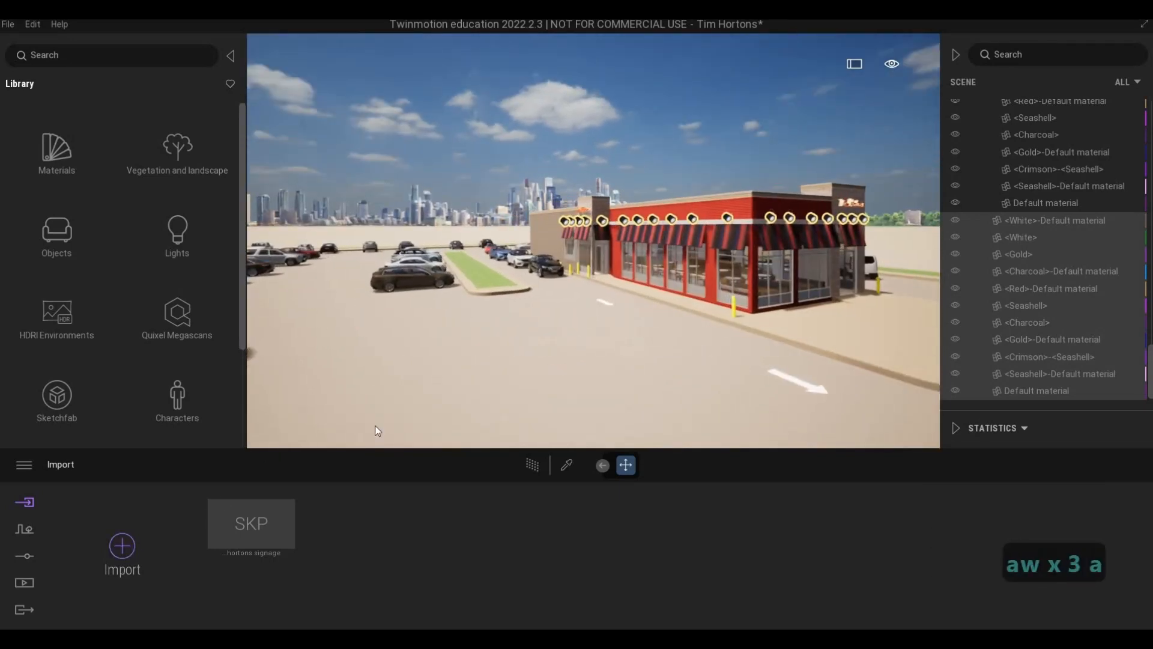
Import the drive thru speaker SketchUp model as geometry, using the imported material for all material conflicts
left_click(622, 309)
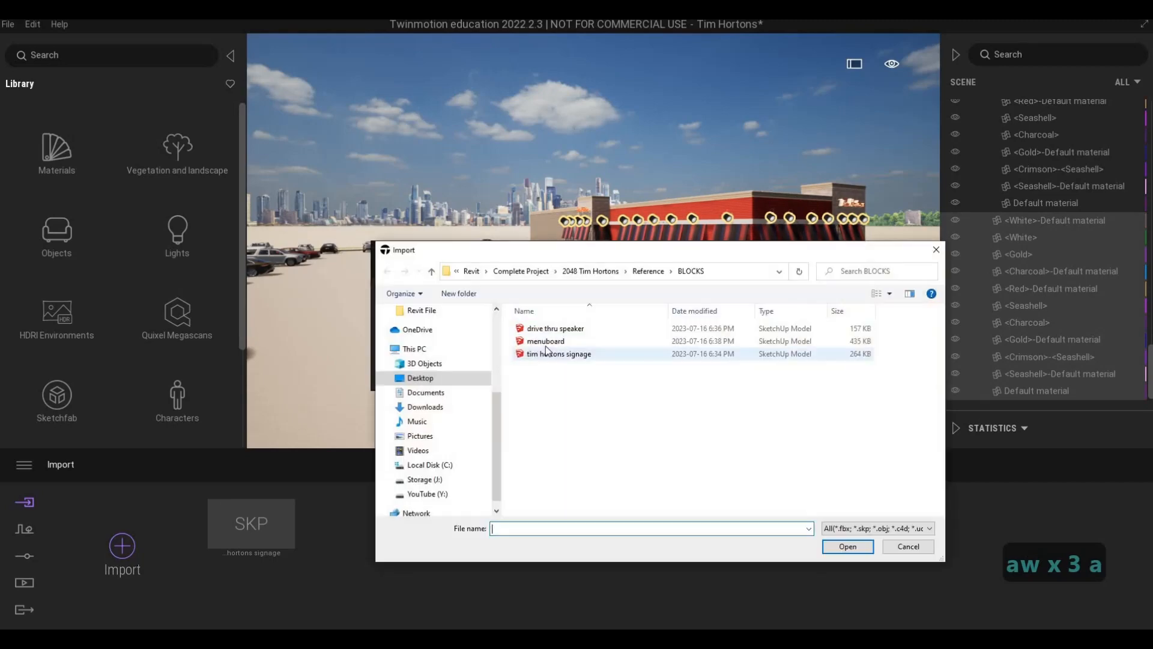
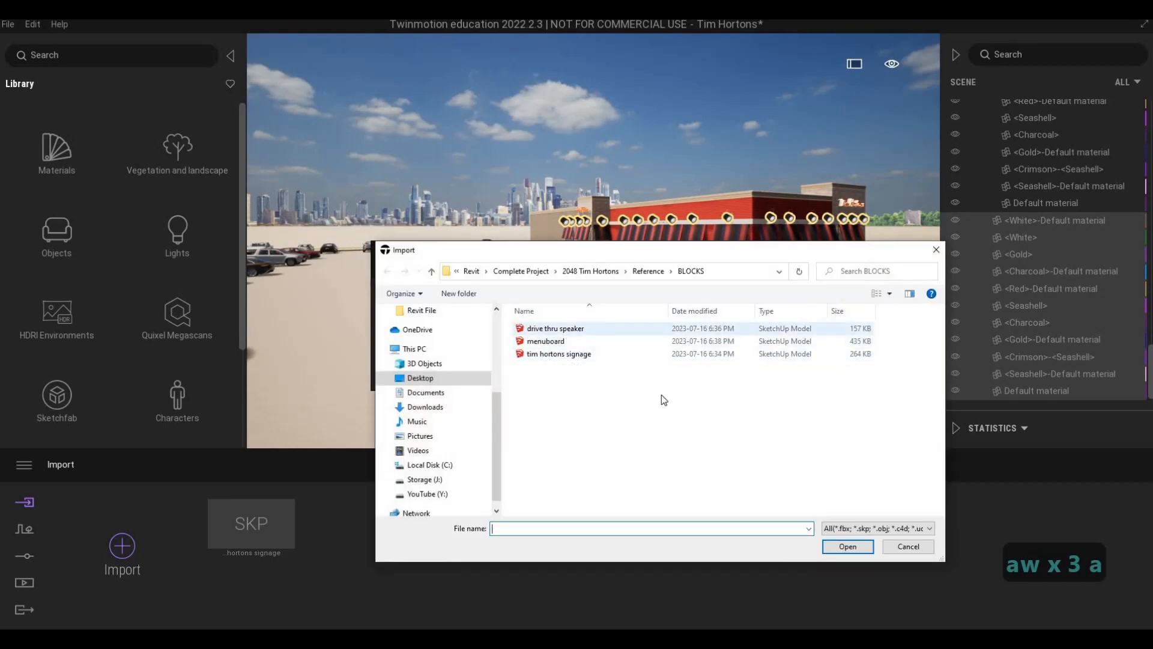
left_click(631, 329)
left_click(841, 548)
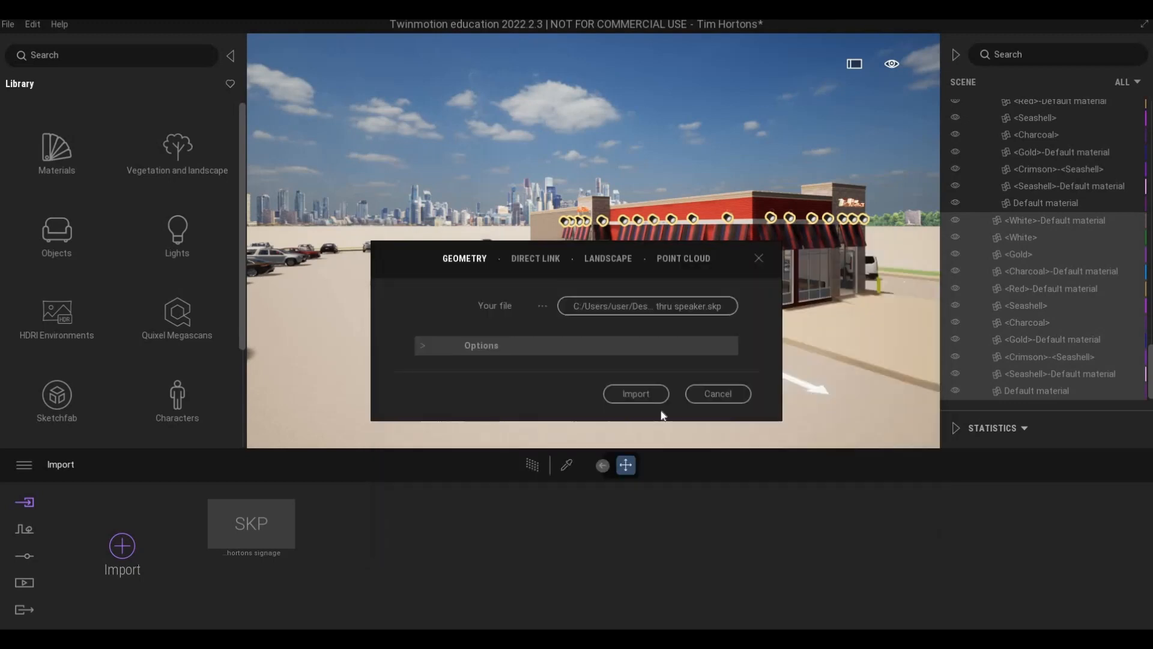
left_click(648, 399)
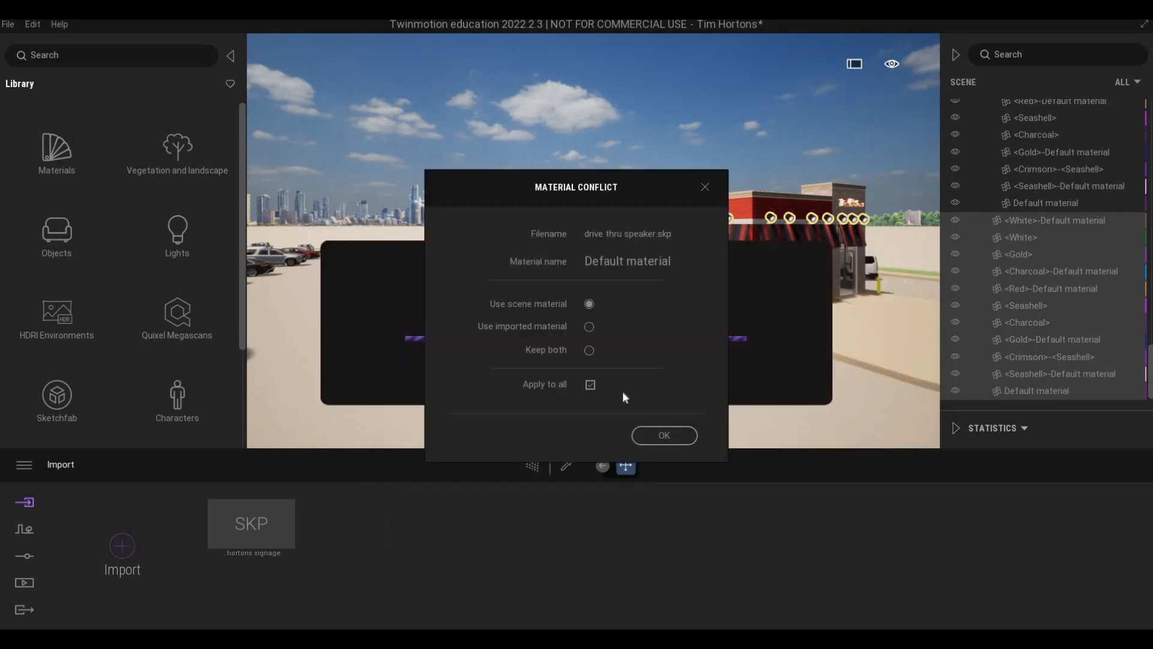
left_click(589, 326)
left_click(663, 435)
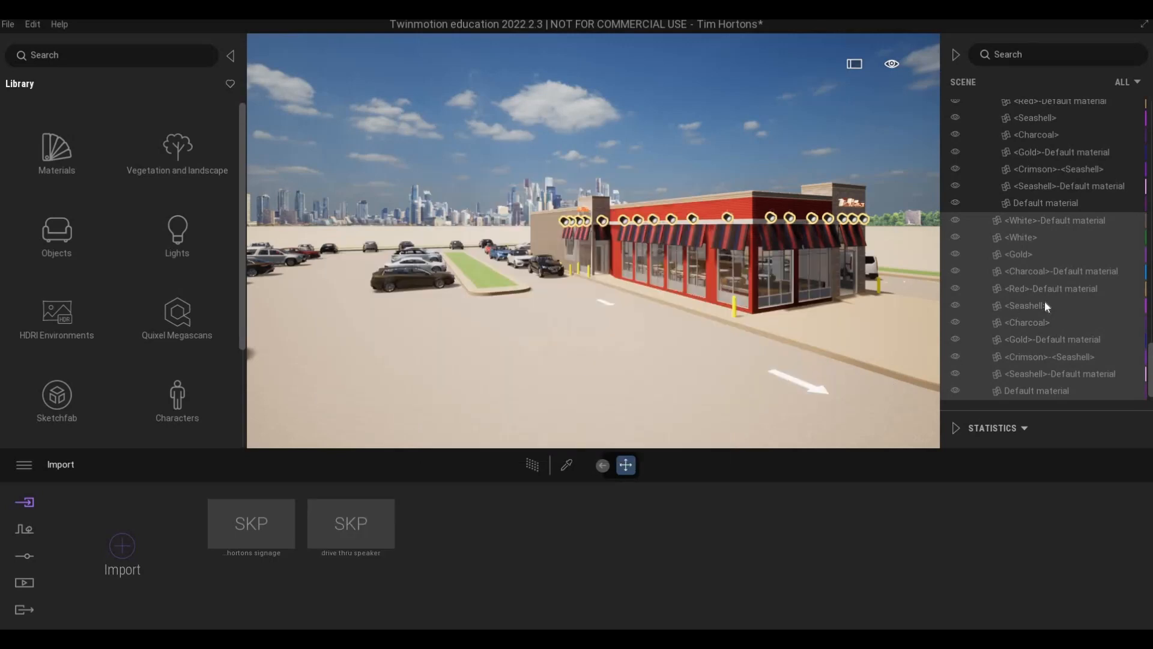
Select the imported drive thru speaker and relocate its pivot from beside the building wall to the speaker model near the green dumpsters
left_click(1044, 305)
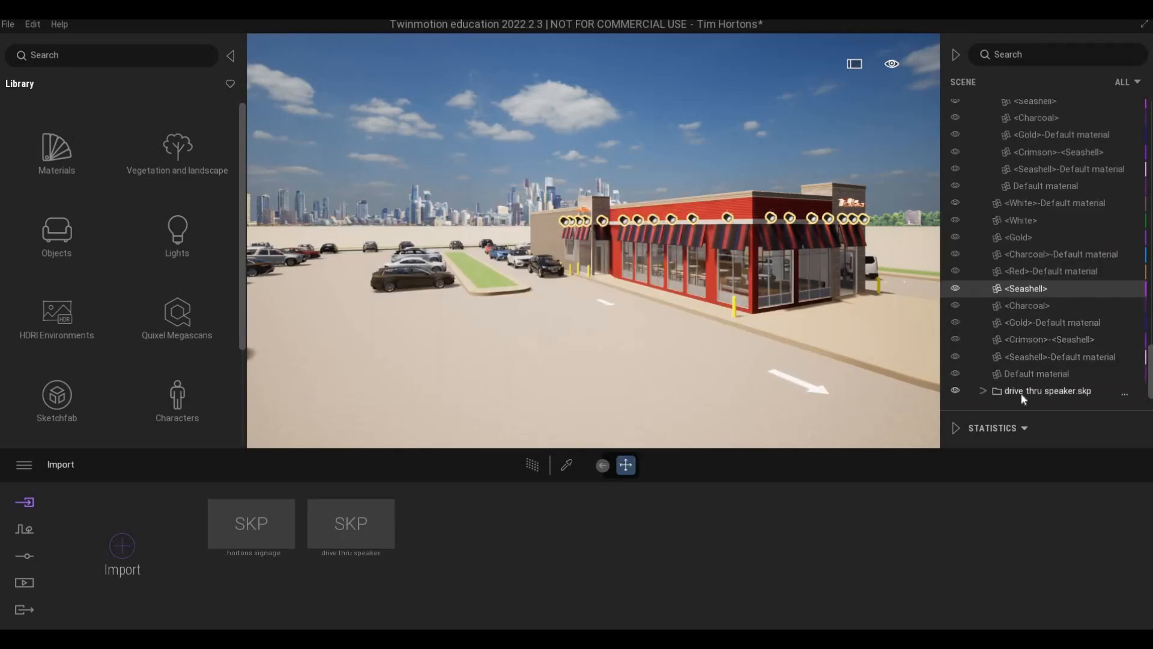
left_click(1022, 395)
key("a")
key("w")
key("q")
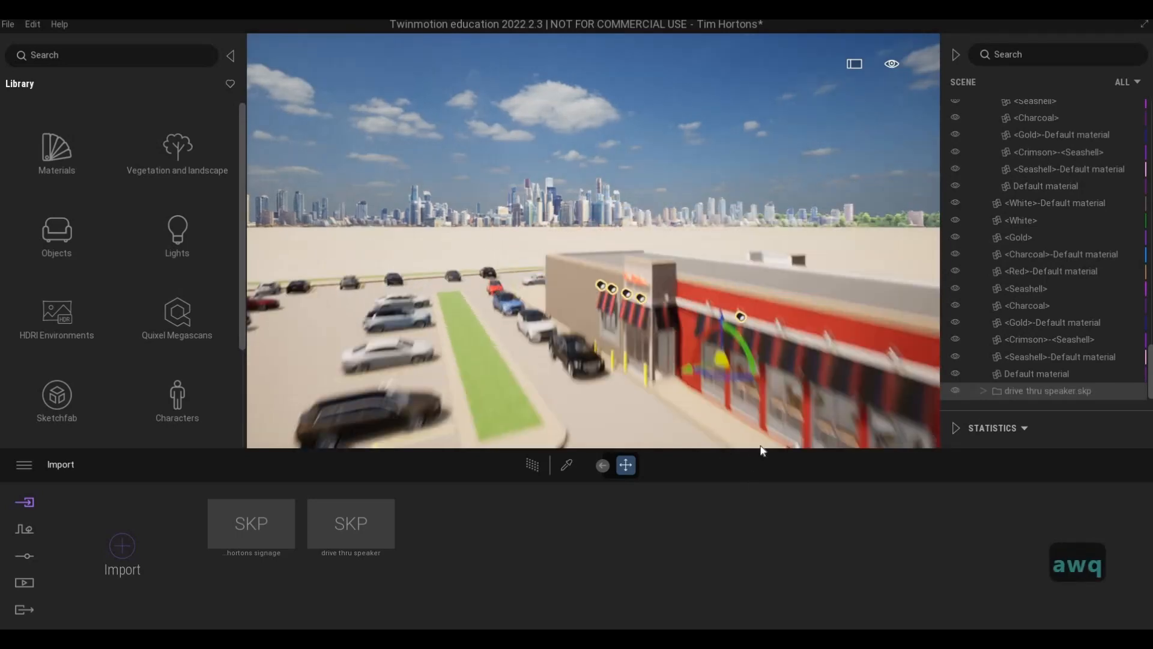
key("s")
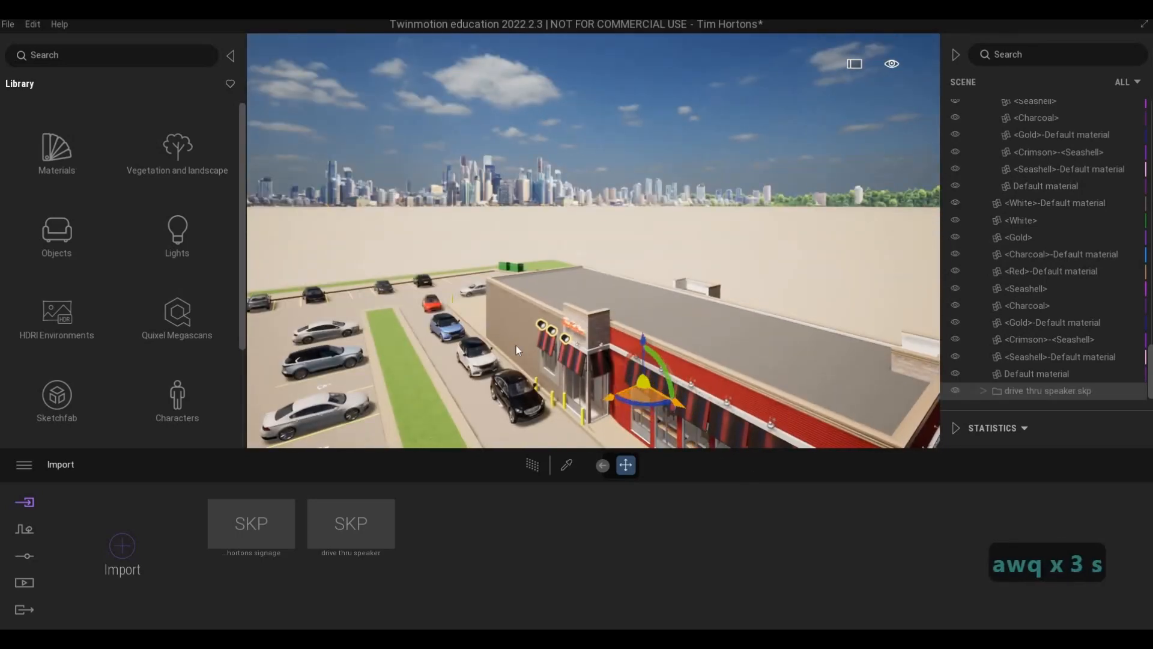
key("a")
key("w")
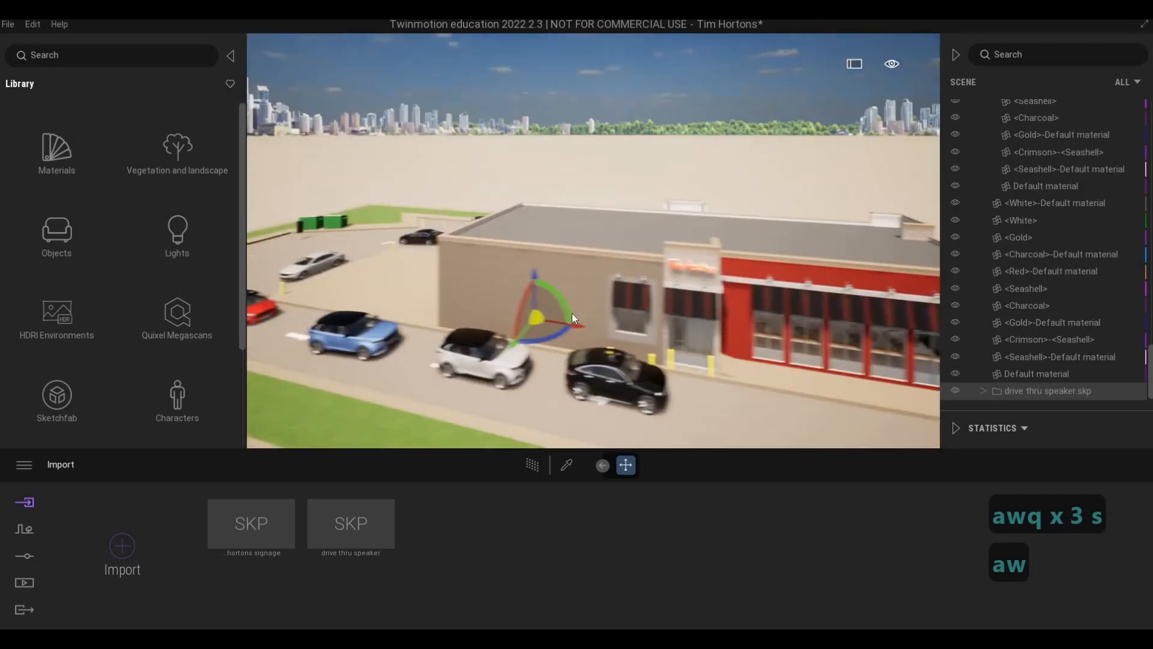
key("a")
key("w")
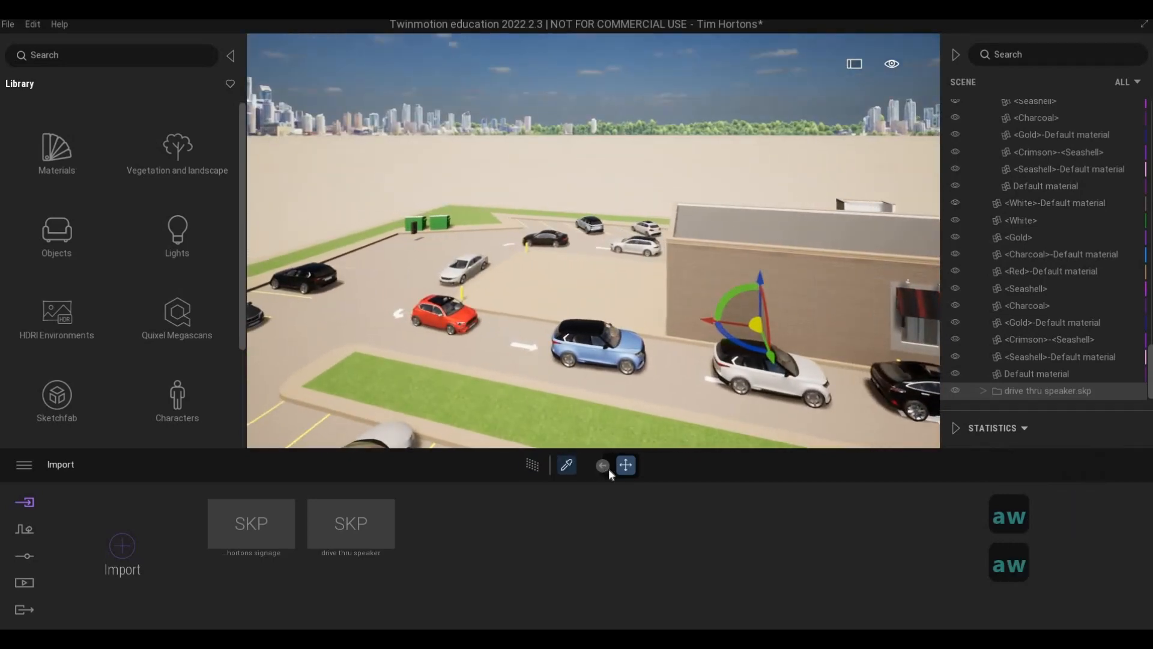
left_click(608, 469)
left_click(711, 465)
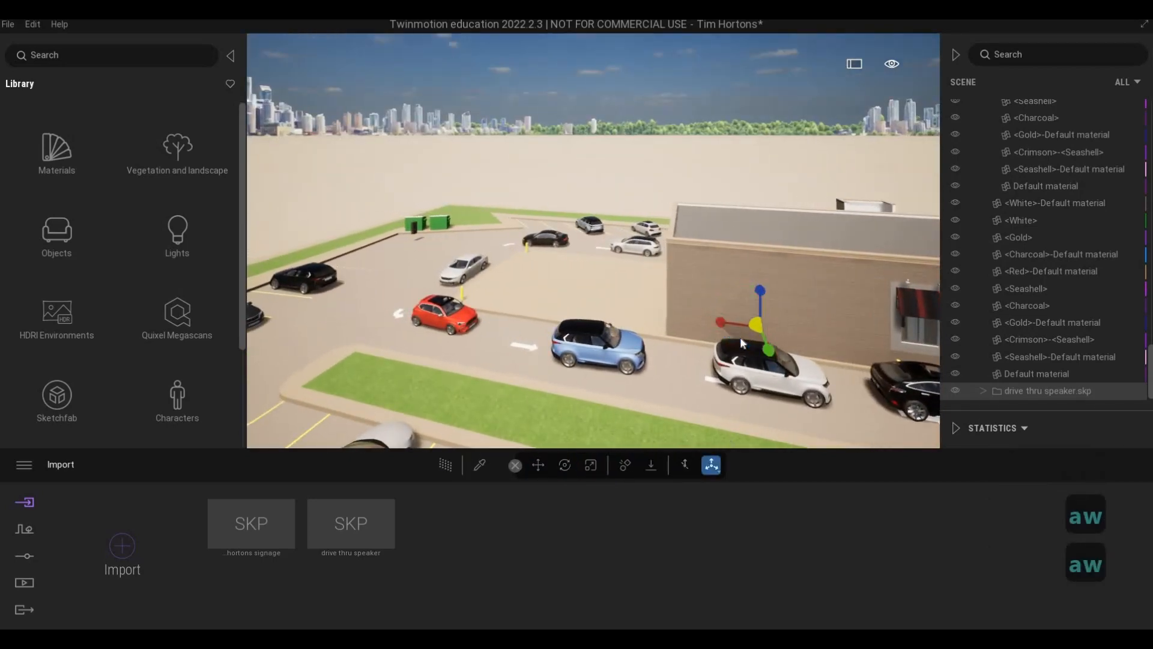
left_click(415, 242)
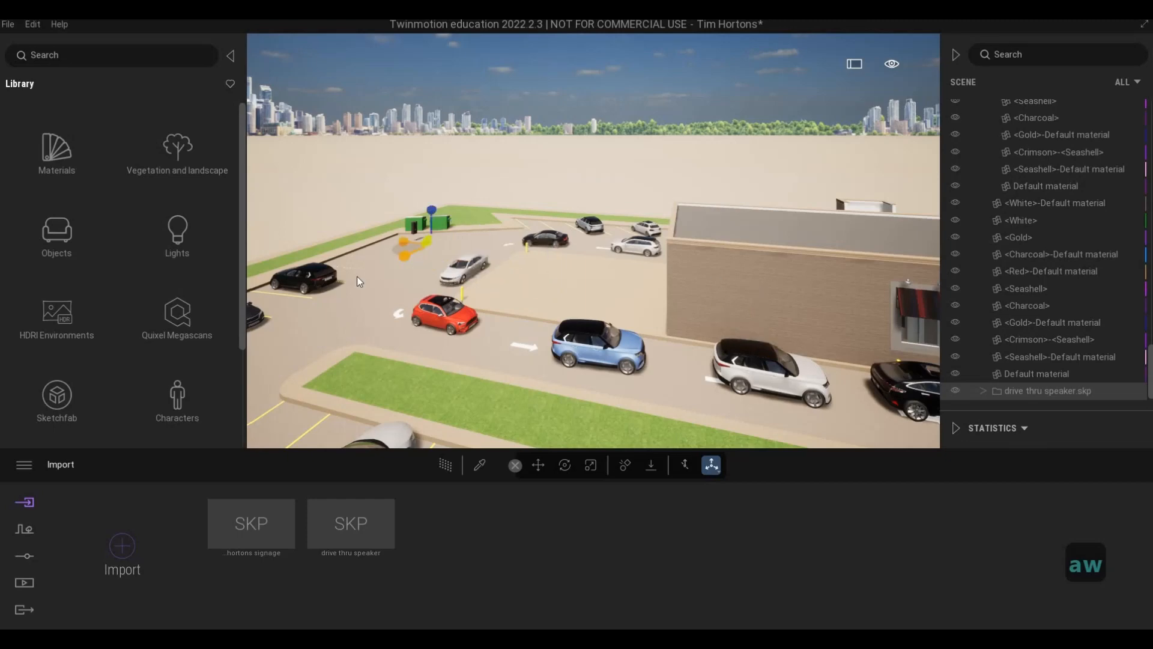
key("w")
key("a")
key("w")
key("a")
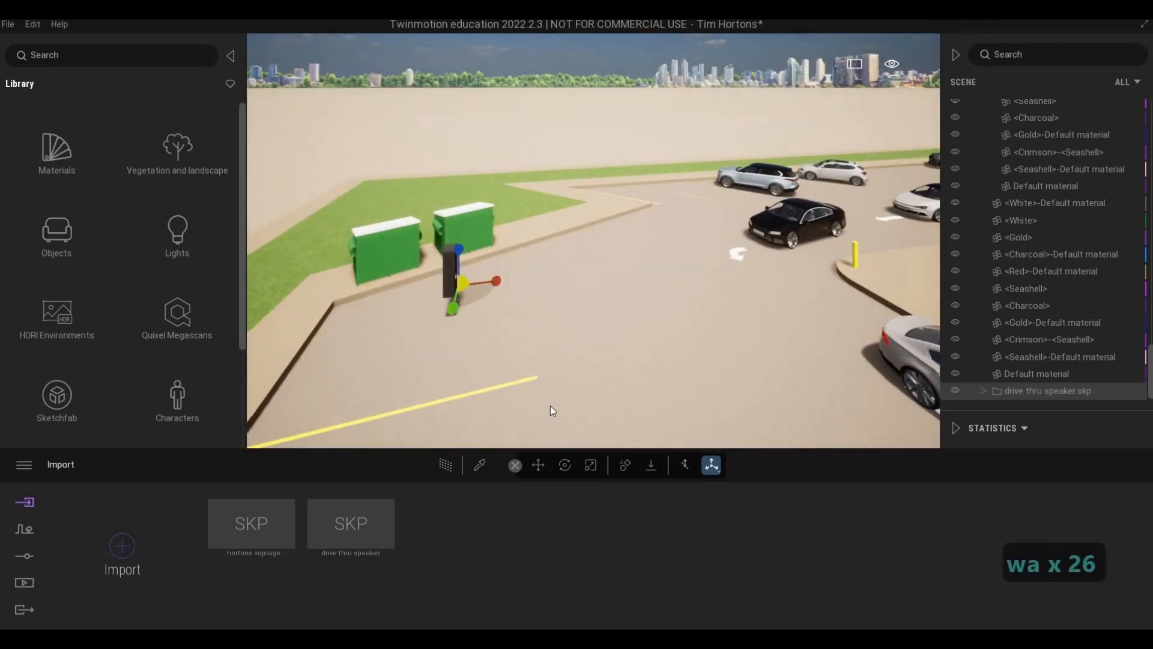
Move the drive thru speaker from beside the green dumpsters to the paved island next to the silver car
key("Tab")
key("a")
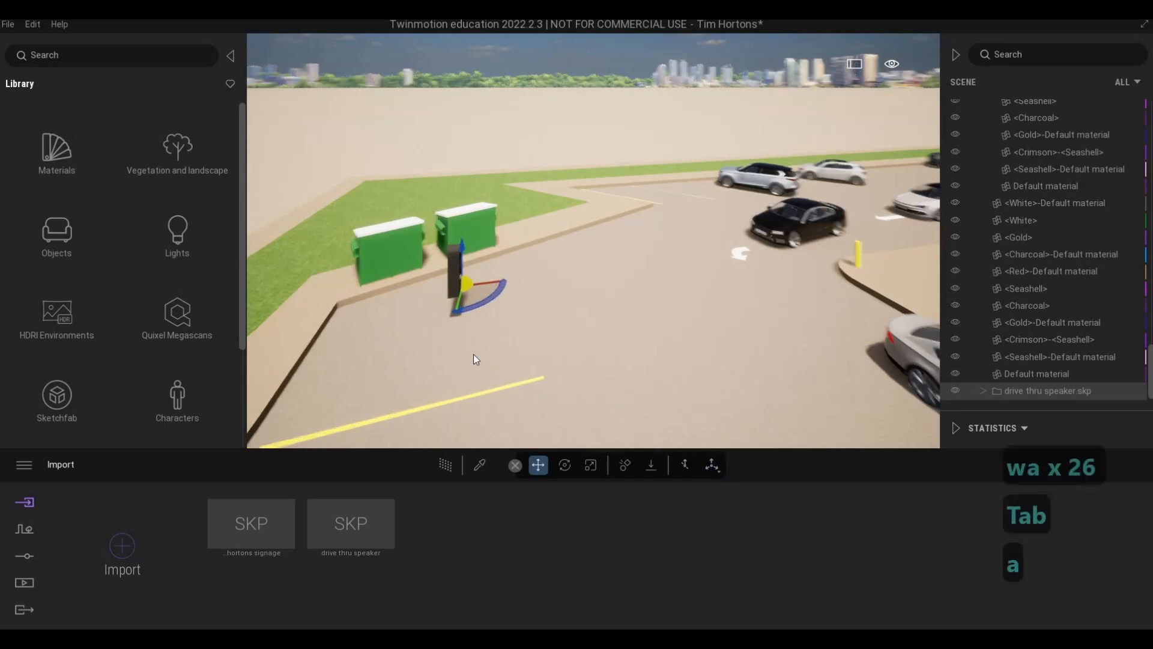
key("s")
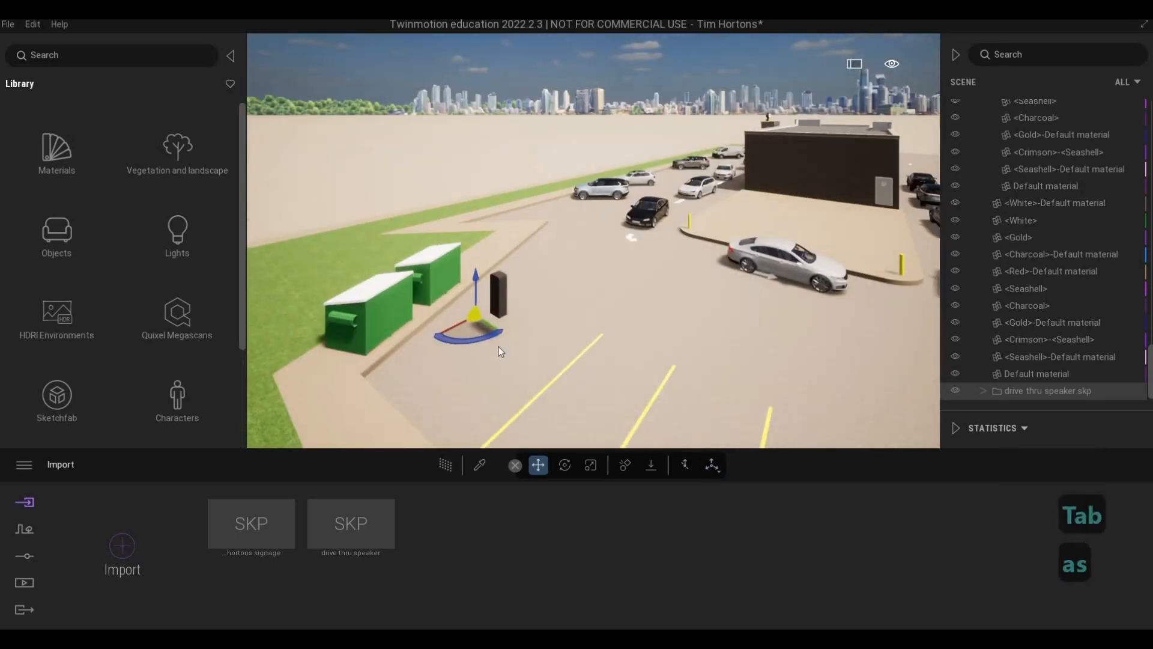
left_click_drag(478, 326, 745, 243)
key("w")
key("d")
key("w")
right_click_drag(745, 244, 495, 301)
key("d")
key("w")
key("a")
key("w")
key("w")
key("s")
key("e")
key("q")
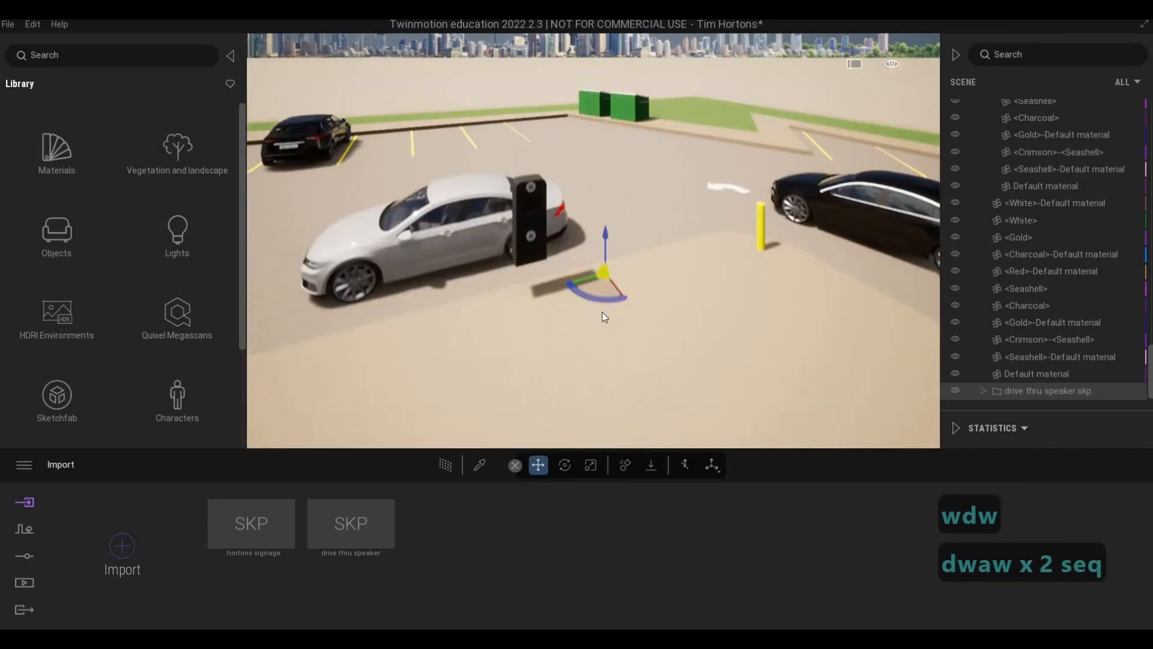
Rotate the drive thru speaker 180 degrees about its vertical axis
key("Tab")
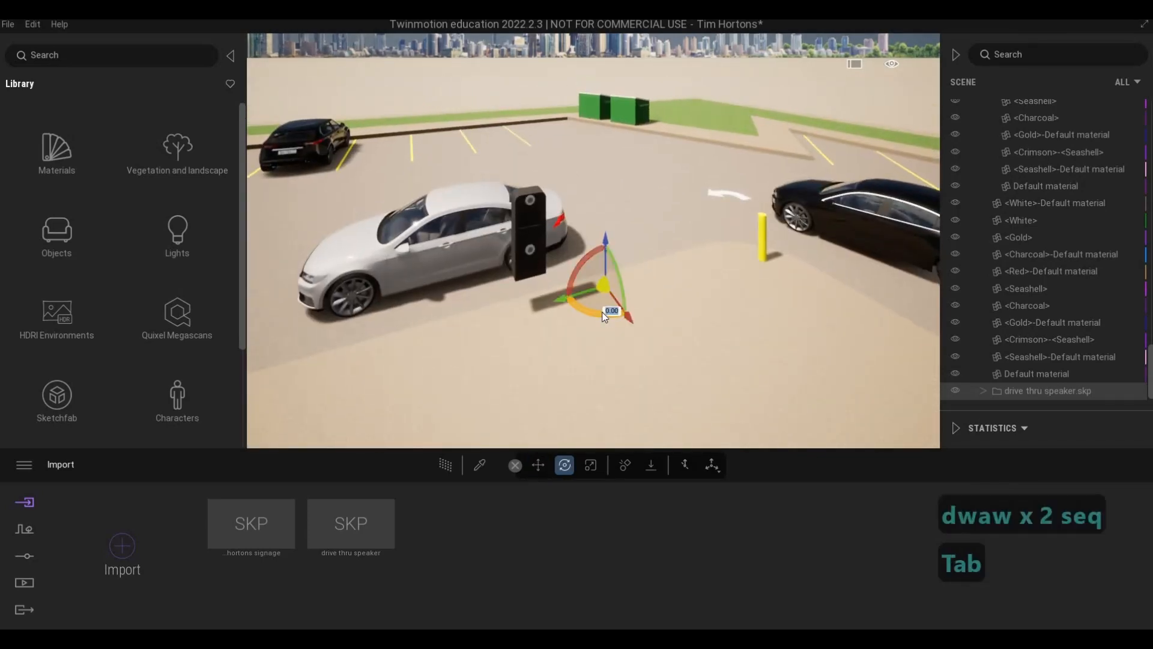
type("180")
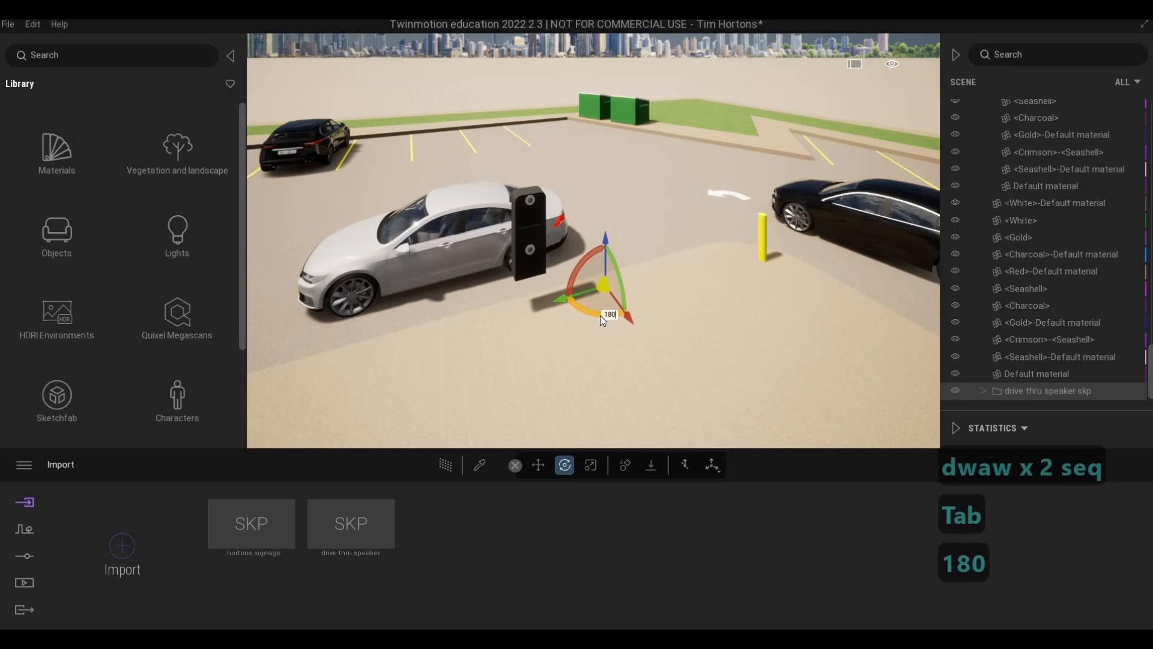
key("Return")
Lower the floating drive thru speaker onto the surface of the paved island
left_click_drag(599, 305, 410, 425)
key("a")
key("e")
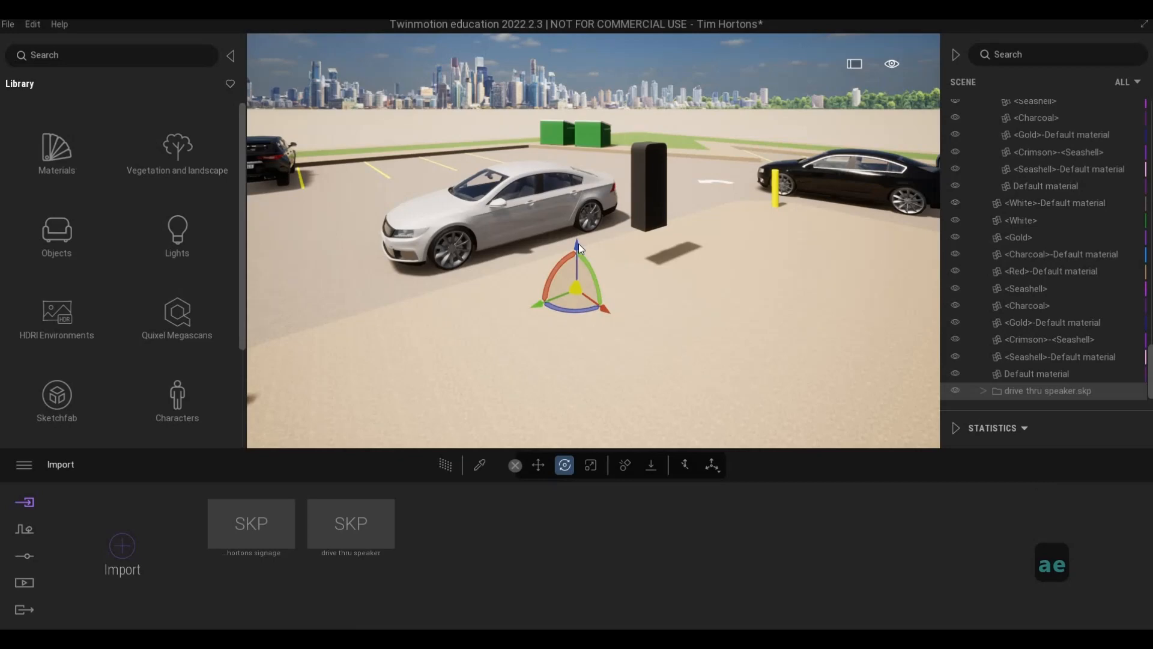
middle_click_drag(571, 240, 569, 281, "shift")
left_click_drag(567, 286, 570, 329)
key("s")
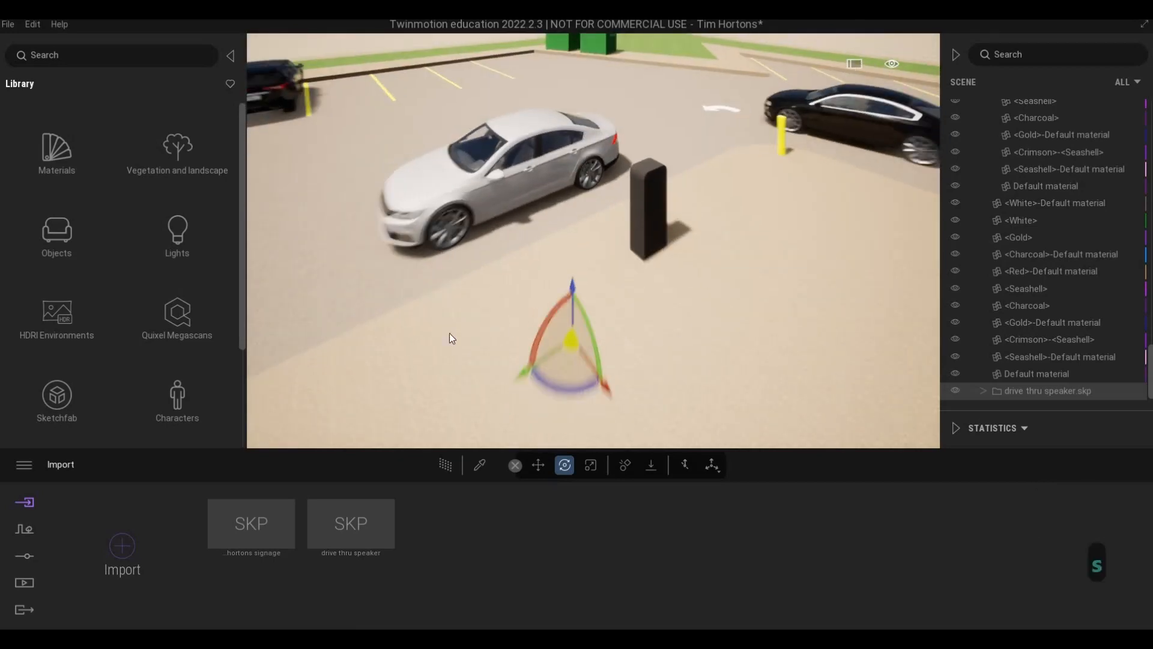
Shift the drive thru speaker by about 0.68 across the paved island toward the drive-thru lane
key("d")
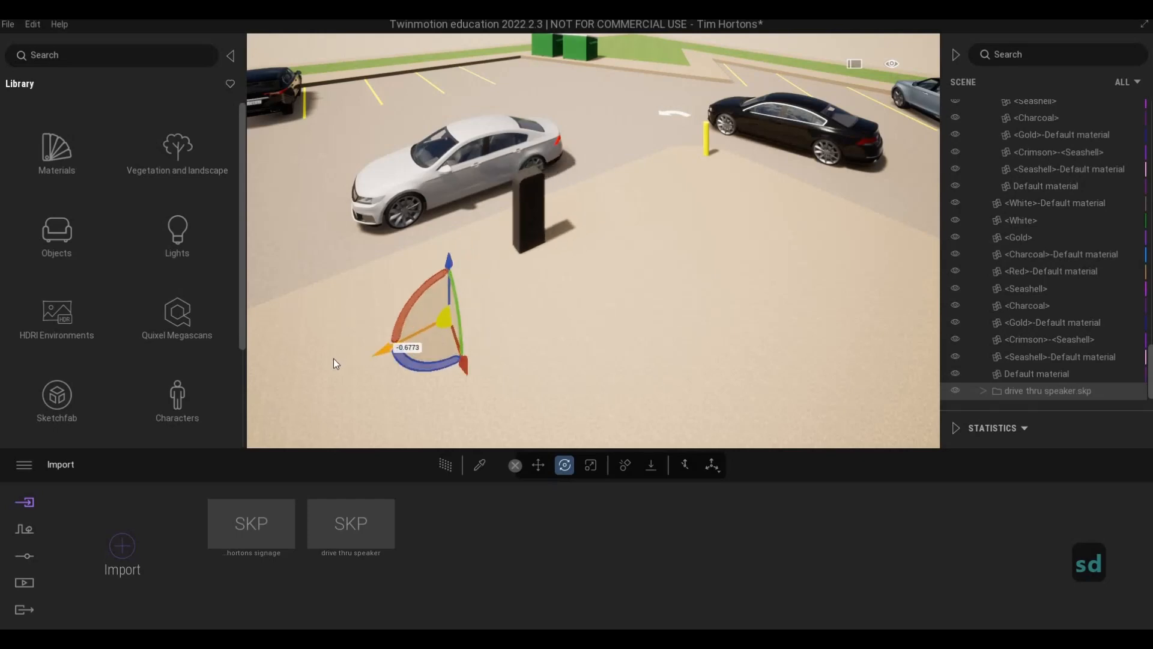
key("a")
key("a")
key("a")
key("a")
key("a")
key("a")
key("a")
key("s")
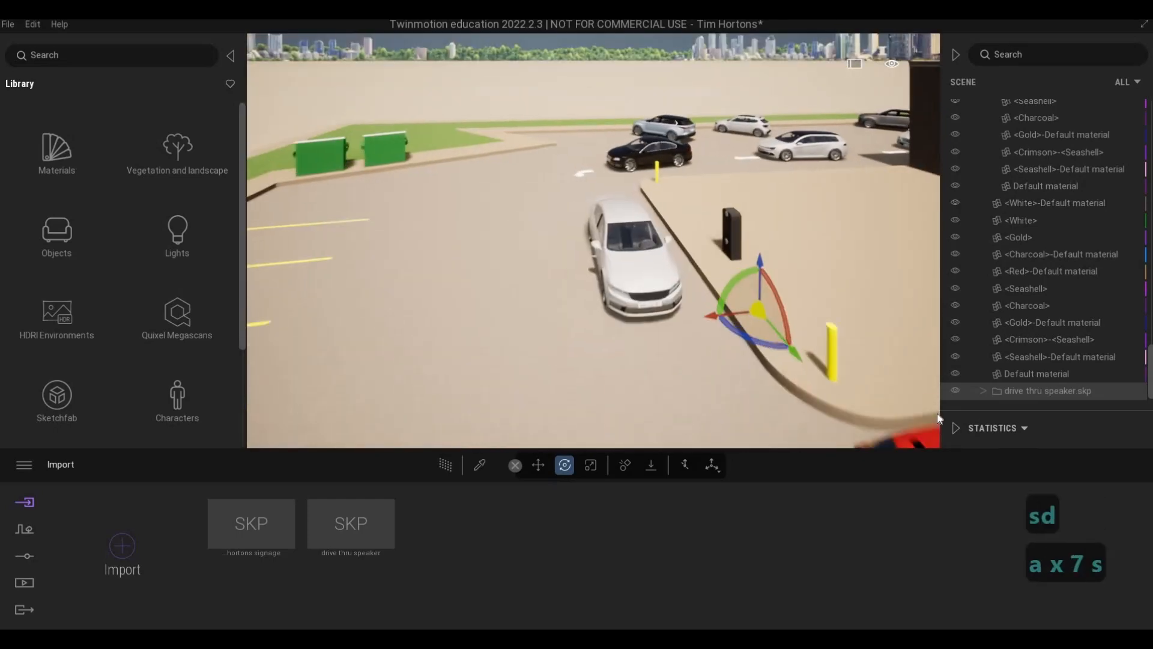
right_click(1043, 394)
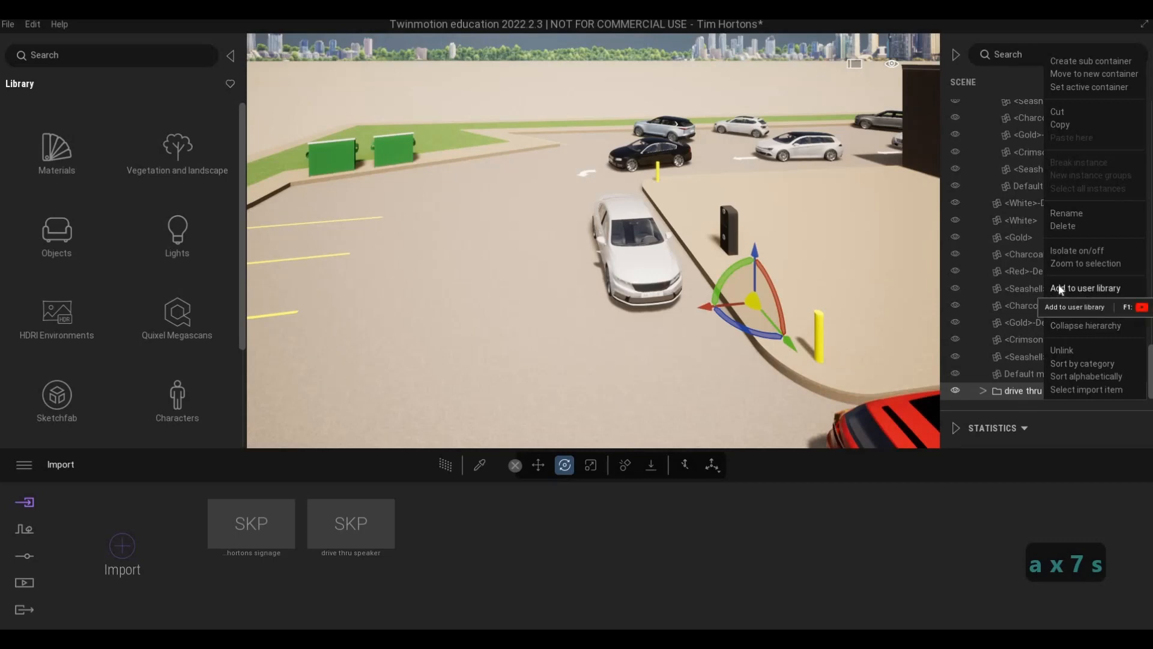
left_click(1030, 282)
scroll(1032, 282, "up", 2)
scroll(1035, 228, "up", 3)
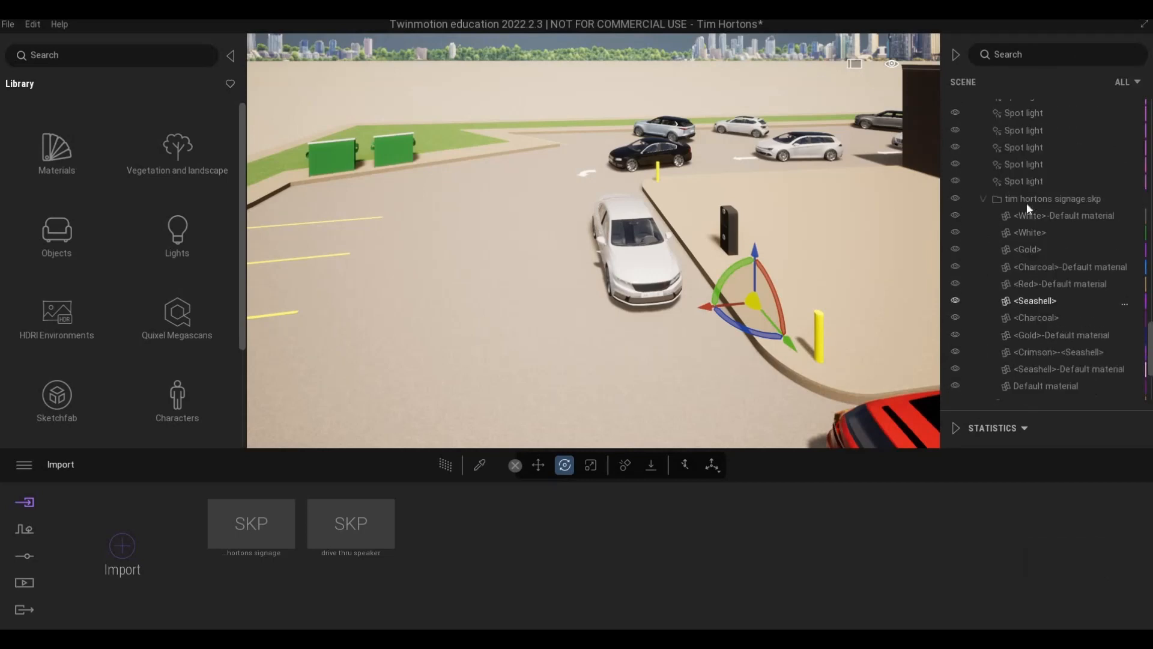
left_click(1028, 198)
right_click(1028, 199)
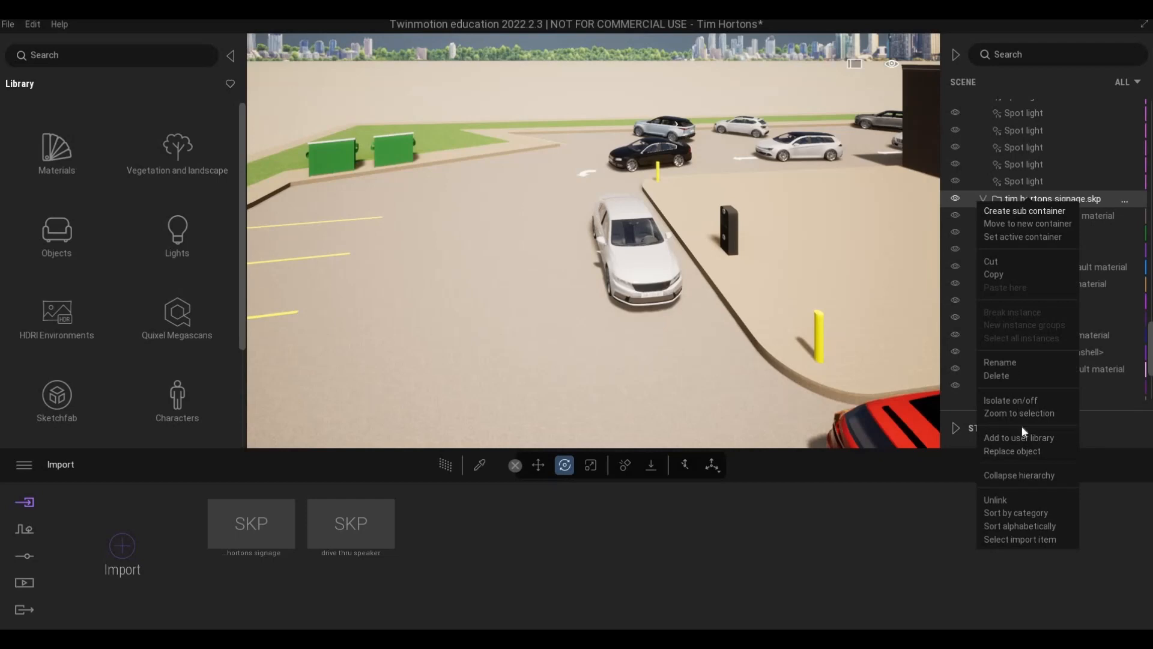
left_click(787, 277)
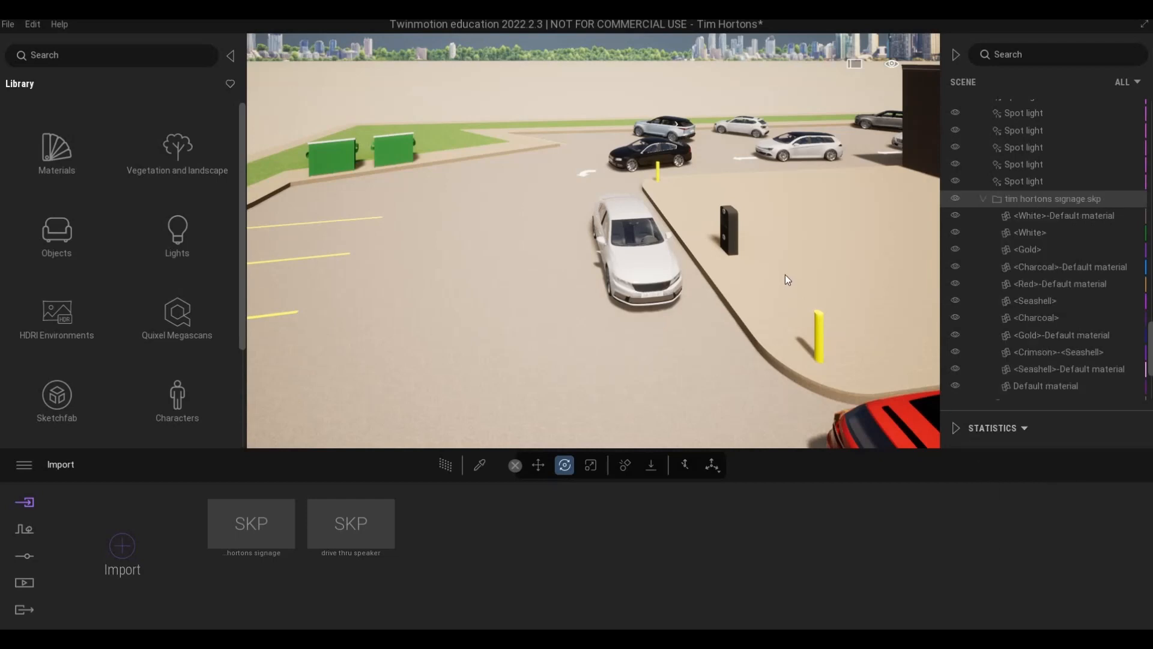
Examine the drive thru speaker beside the queued cars and the open pavement behind the building from several viewpoints
key("a")
key("a")
key("a")
key("a")
key("a")
key("a")
key("a")
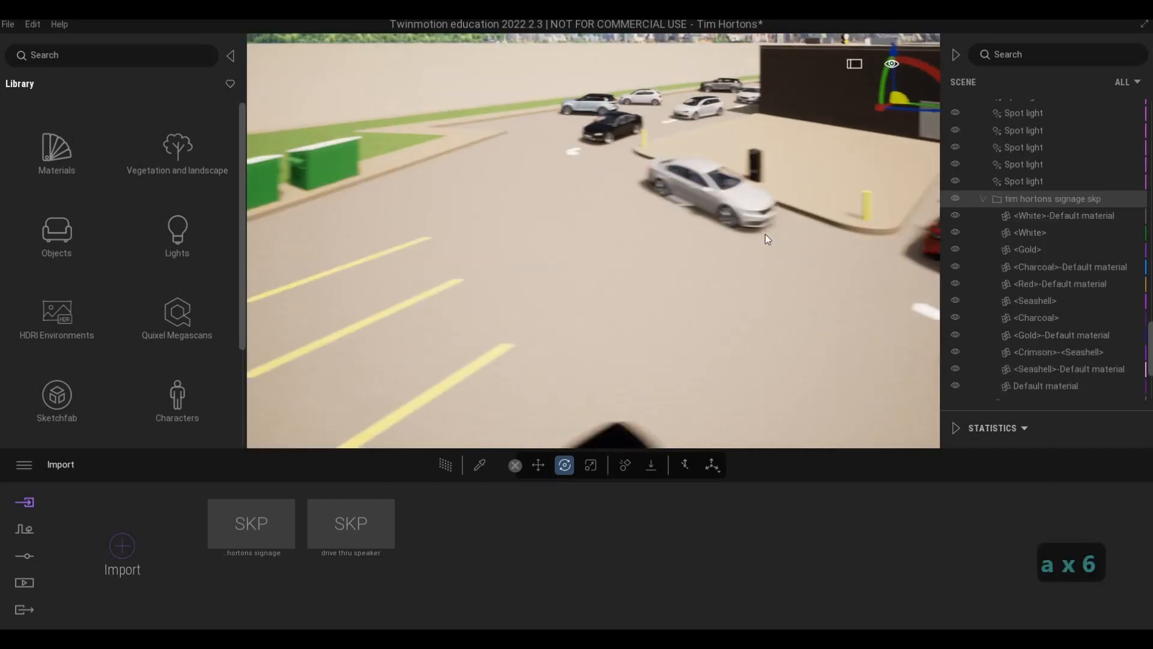
key("w")
key("q")
key("w")
key("d")
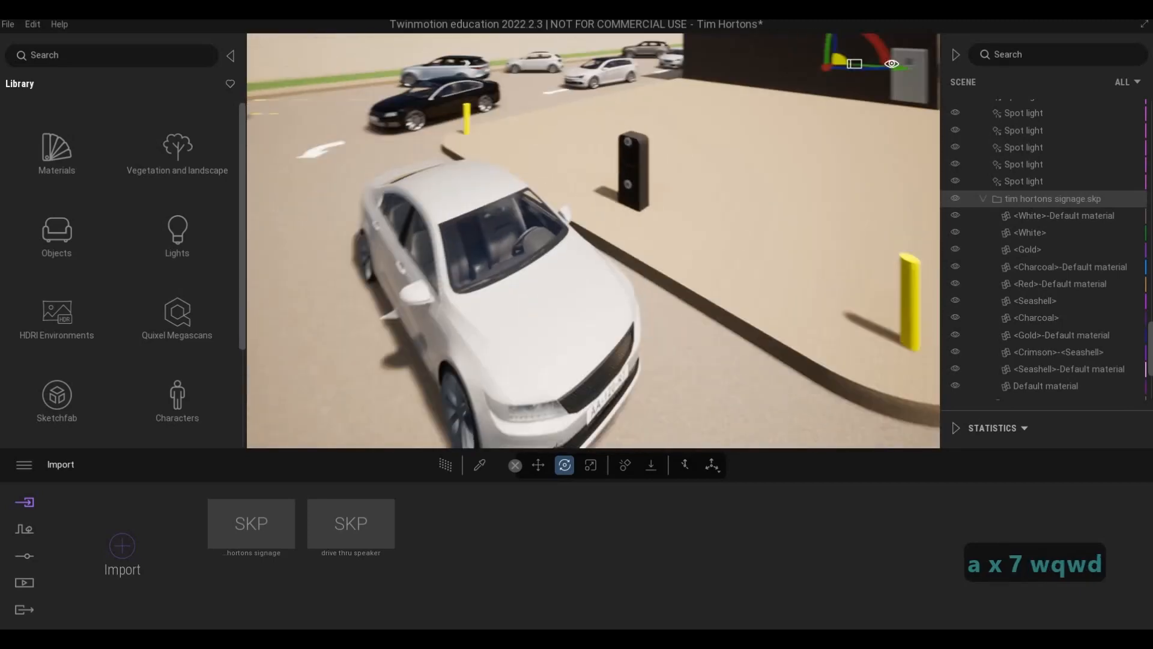
key("d")
key("s")
key("d")
key("w")
key("a")
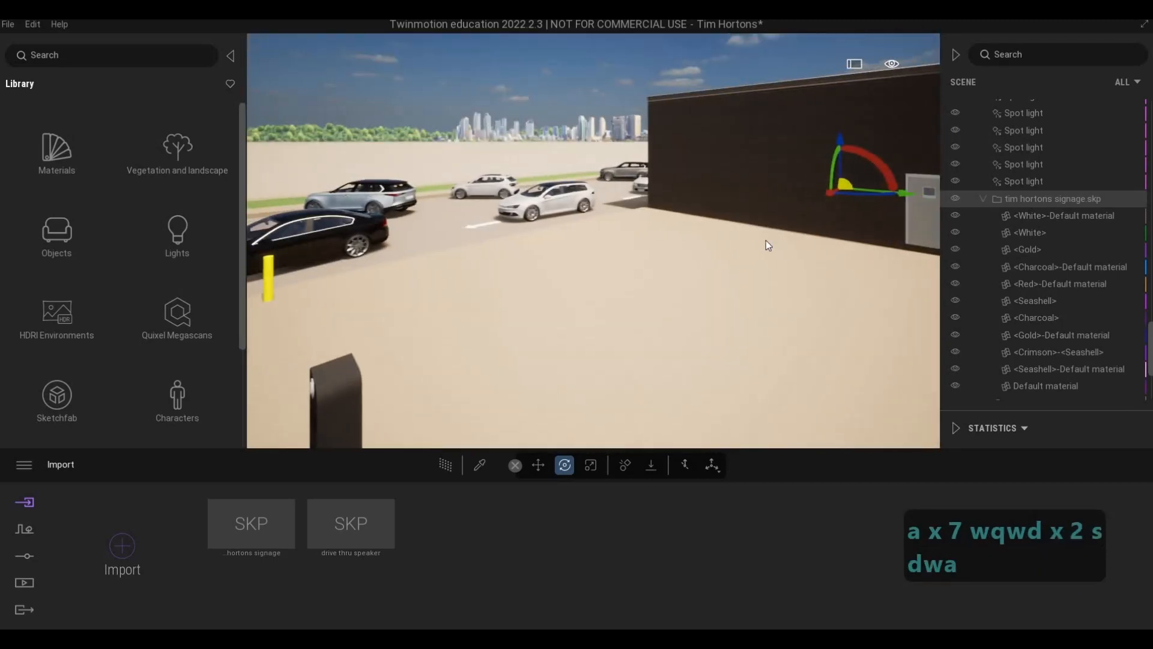
key("d")
key("d")
key("s")
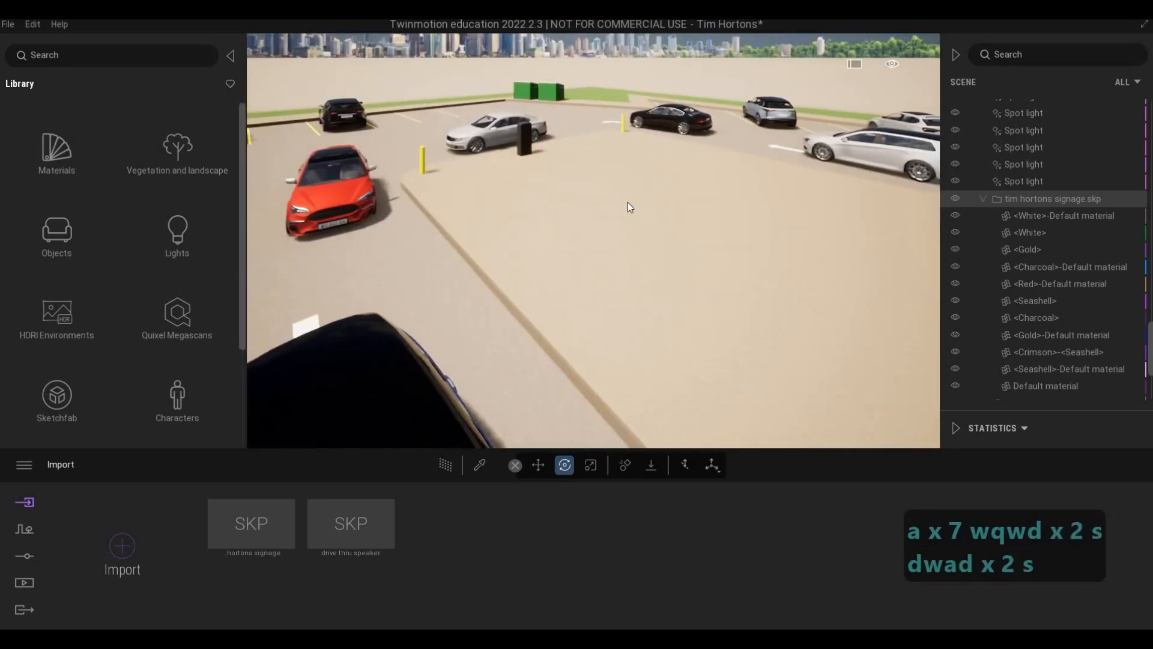
left_click_drag(572, 234, 172, 232)
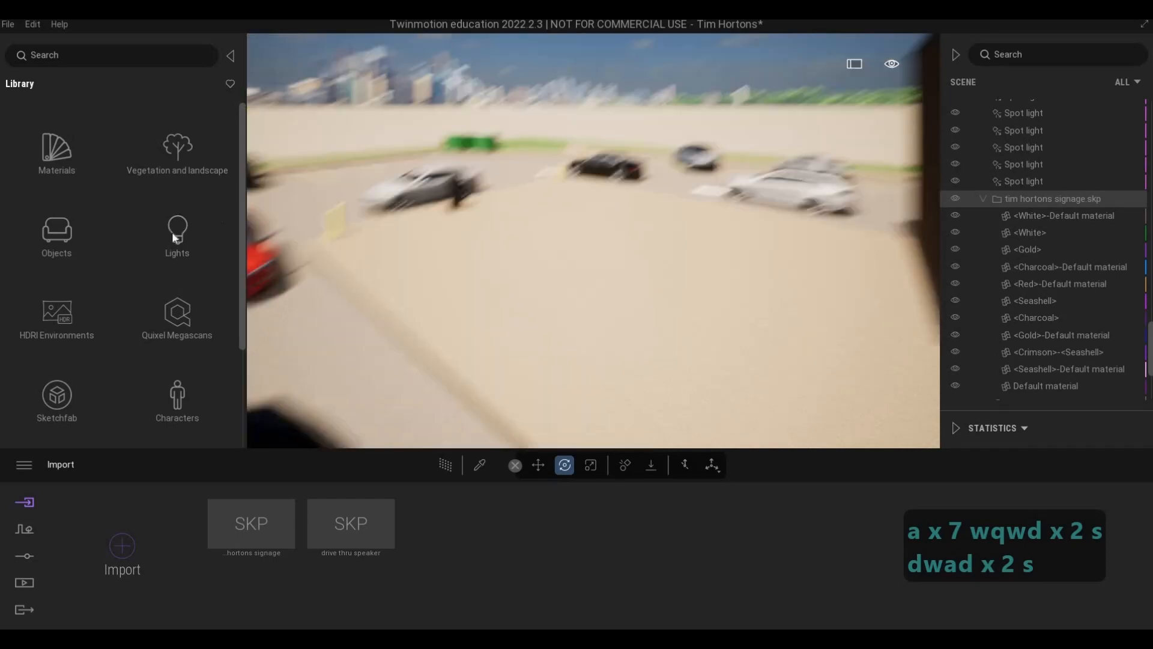
Import the menuboard SketchUp model from the BLOCKS folder as geometry
left_click(120, 544)
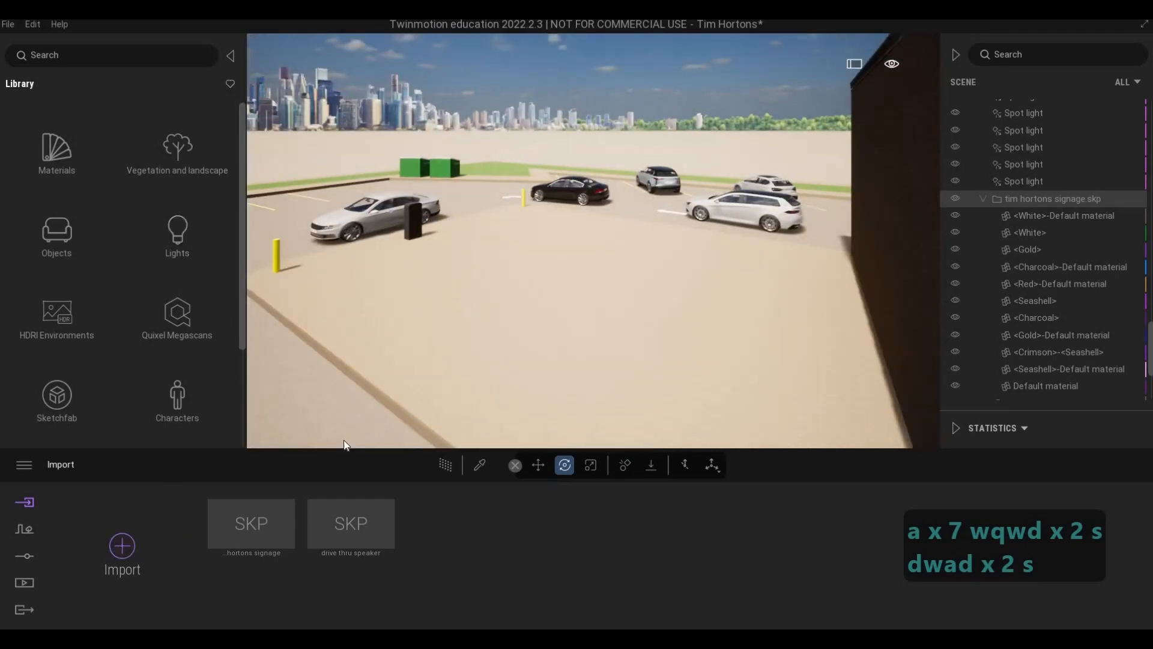
left_click(592, 310)
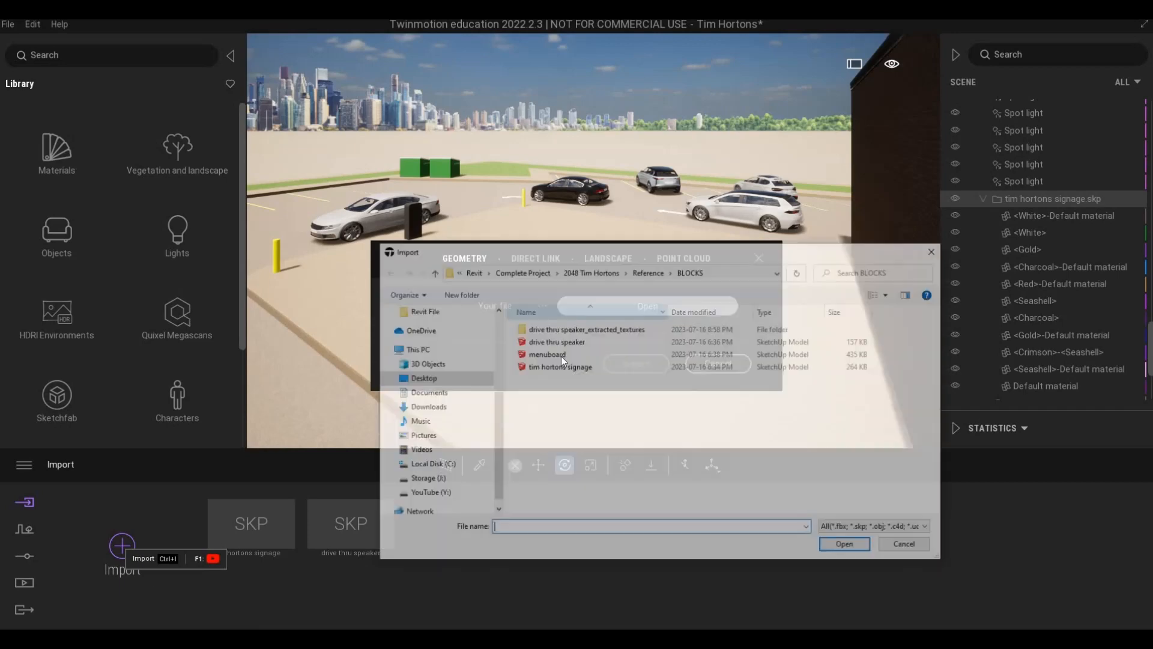
left_click(556, 354)
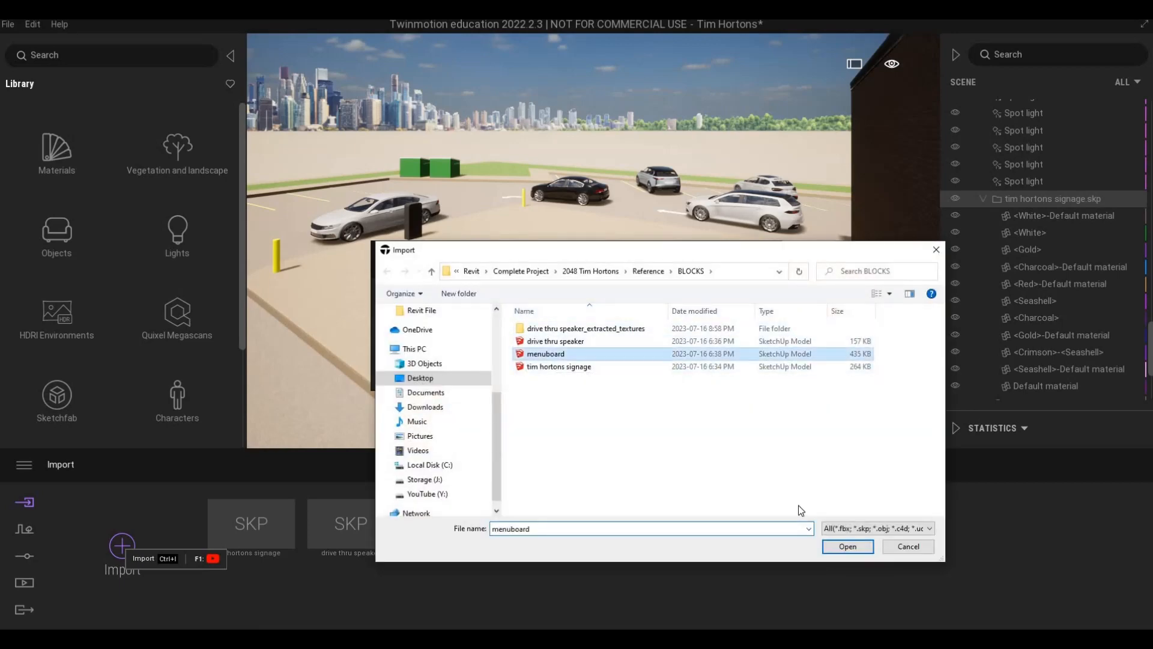
left_click(849, 548)
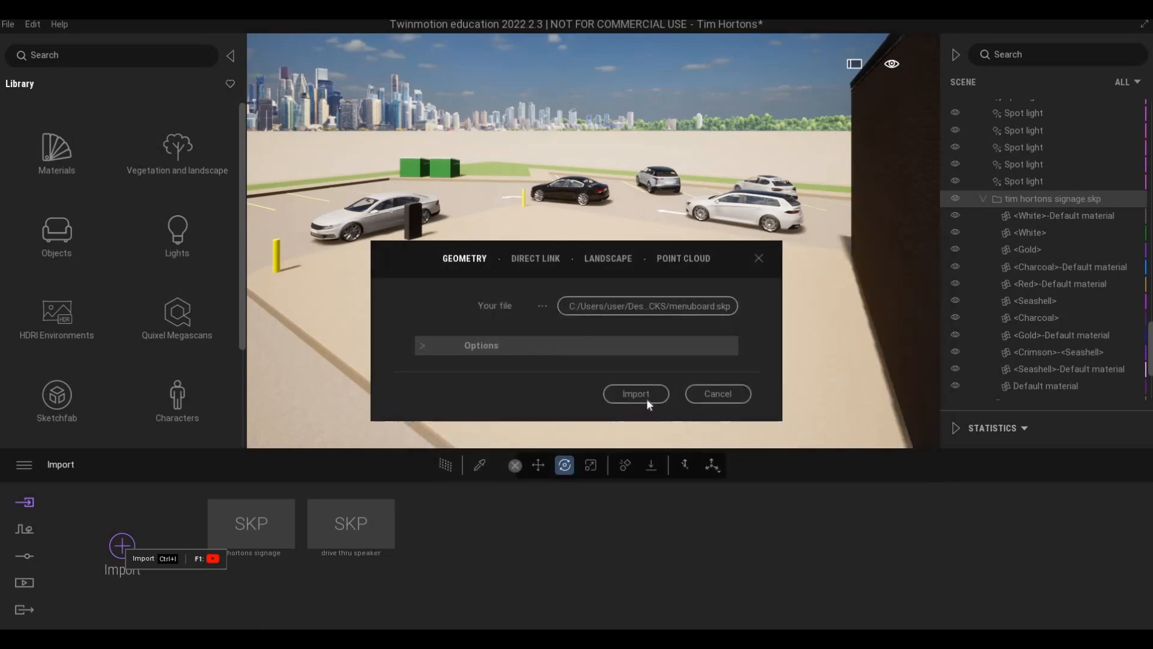
left_click(636, 393)
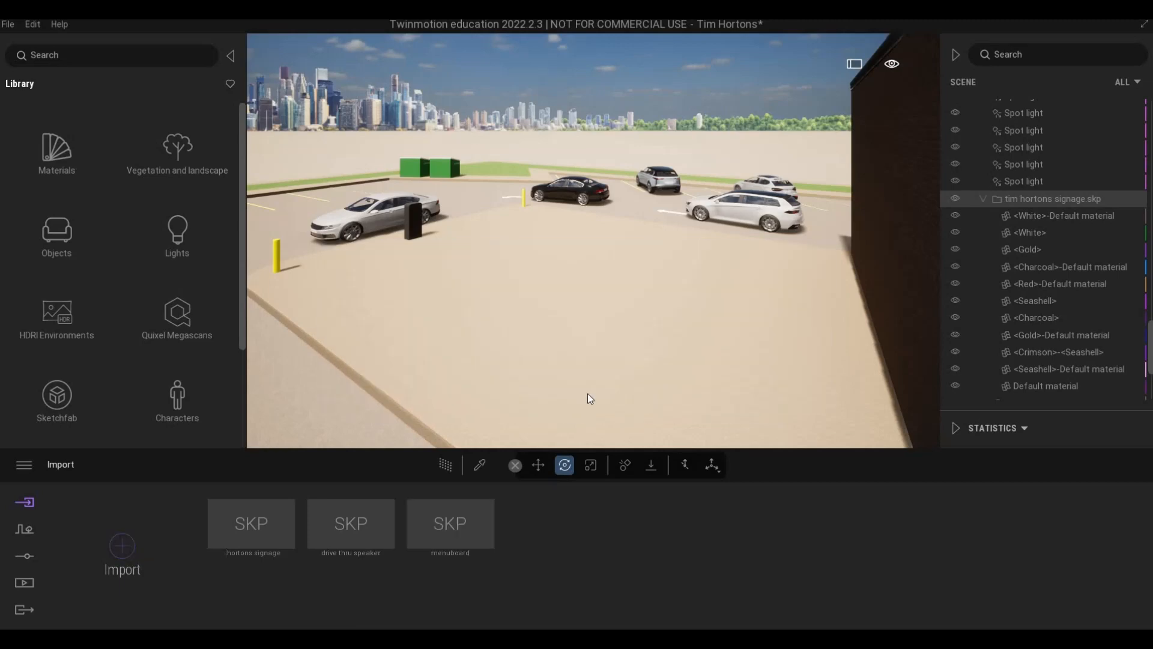
Look over the restaurant exterior, the drive-thru lane and the scene list for the imported menuboard
key("s")
key("d")
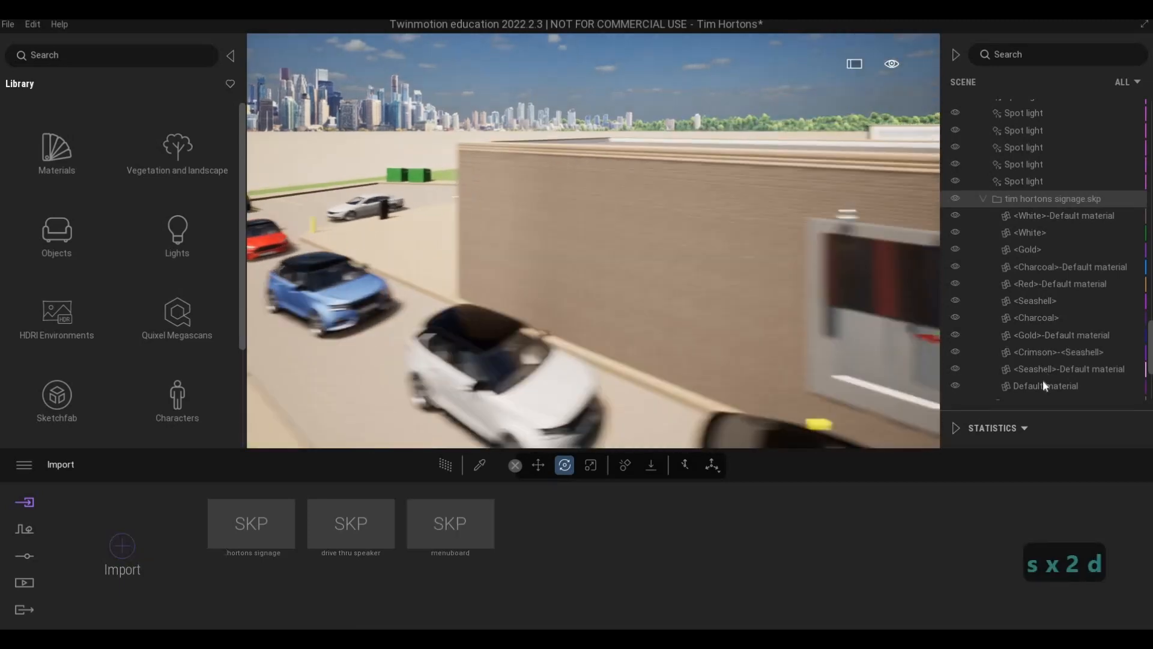
key("s")
scroll(1018, 388, "down", 1)
scroll(1017, 389, "down", 3)
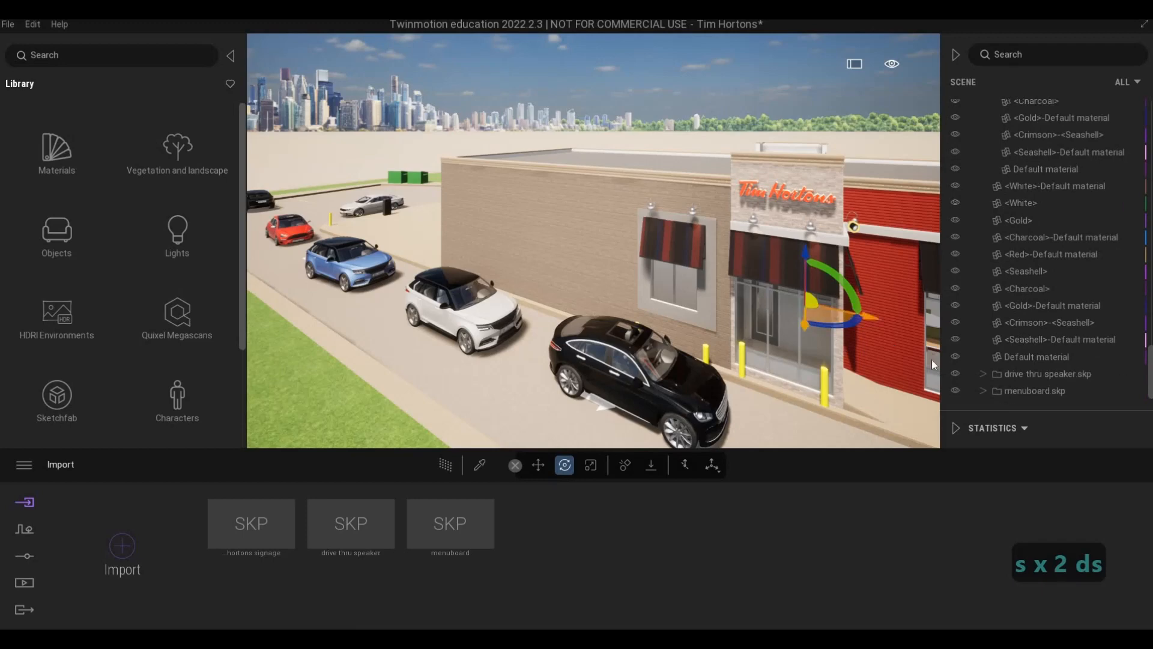
scroll(931, 359, "down", 3)
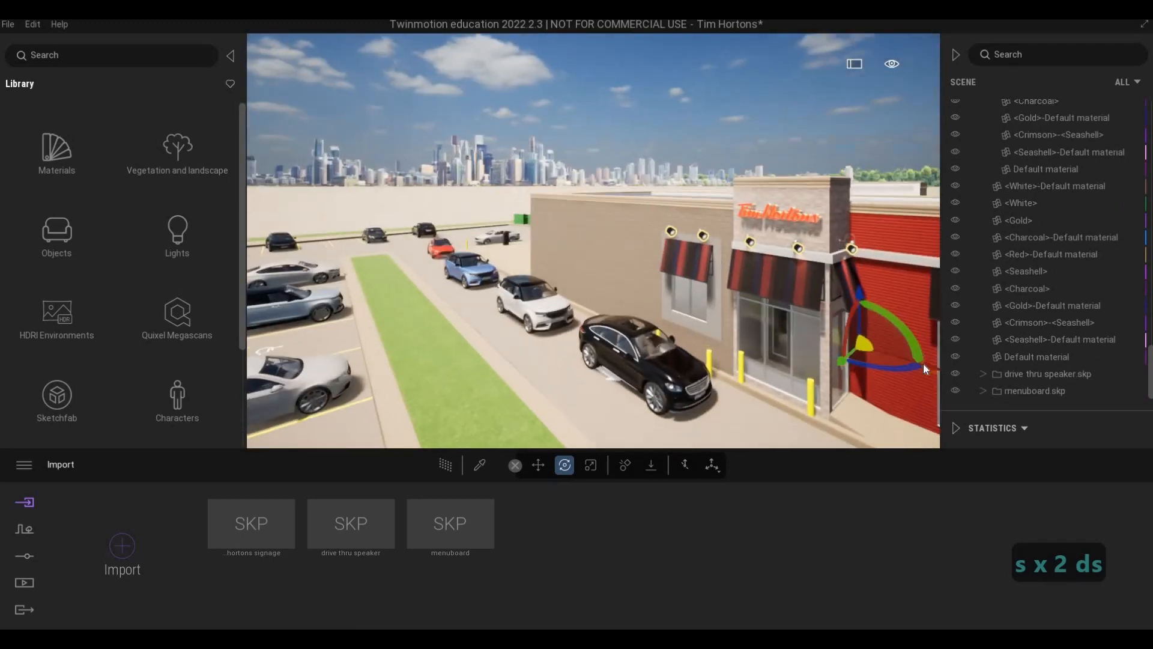
left_click(543, 304)
key("a")
key("w")
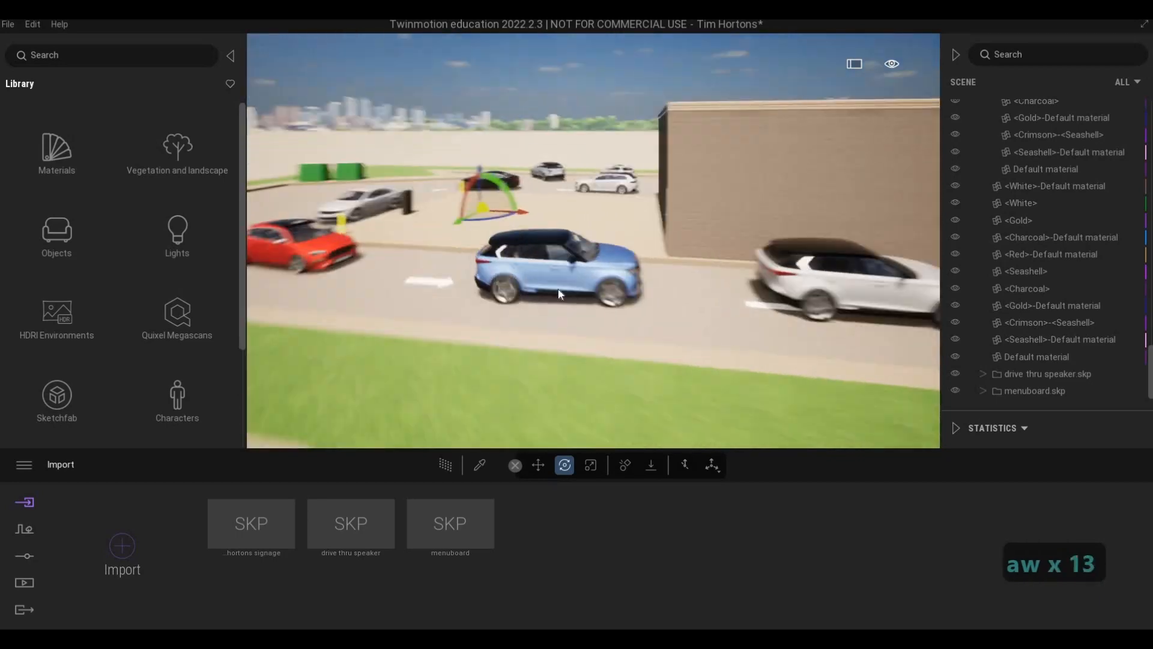
key("q")
key("s")
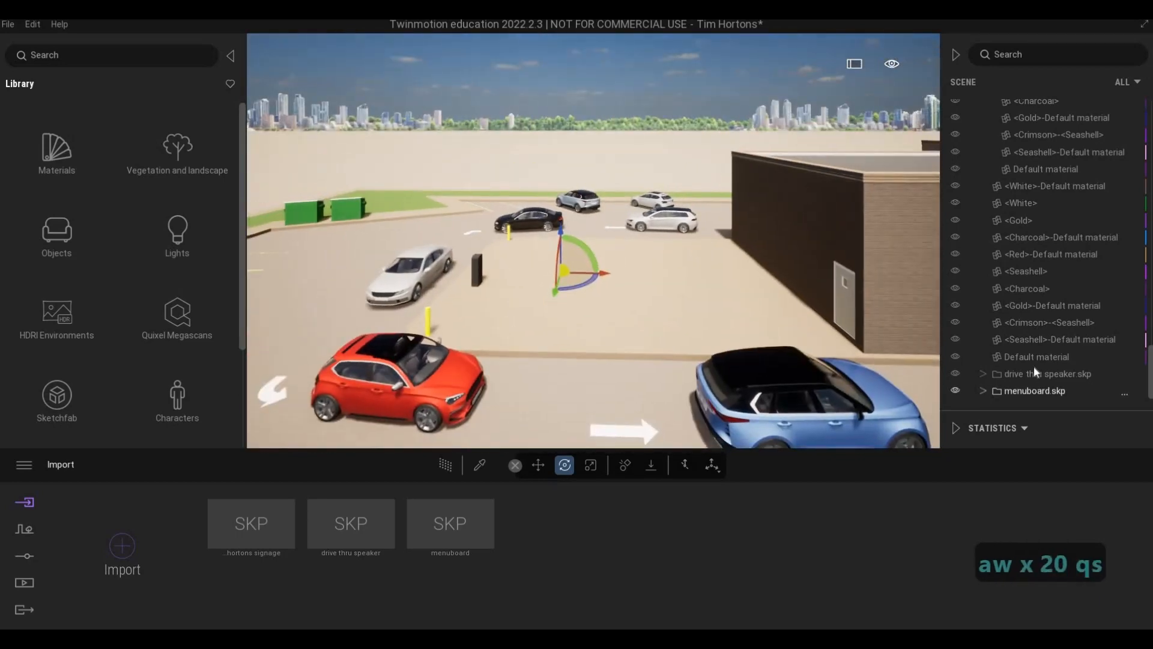
Zoom to the imported menuboard inside the restaurant and examine its position from several sides
right_click(1034, 390)
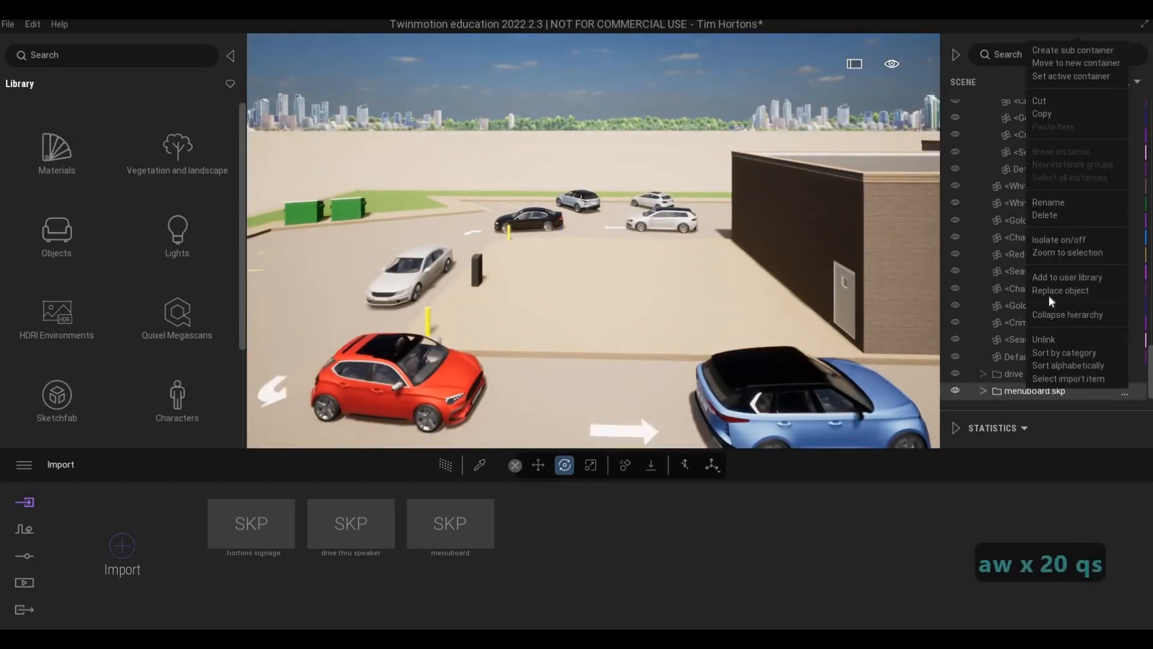
left_click(1052, 253)
key("q")
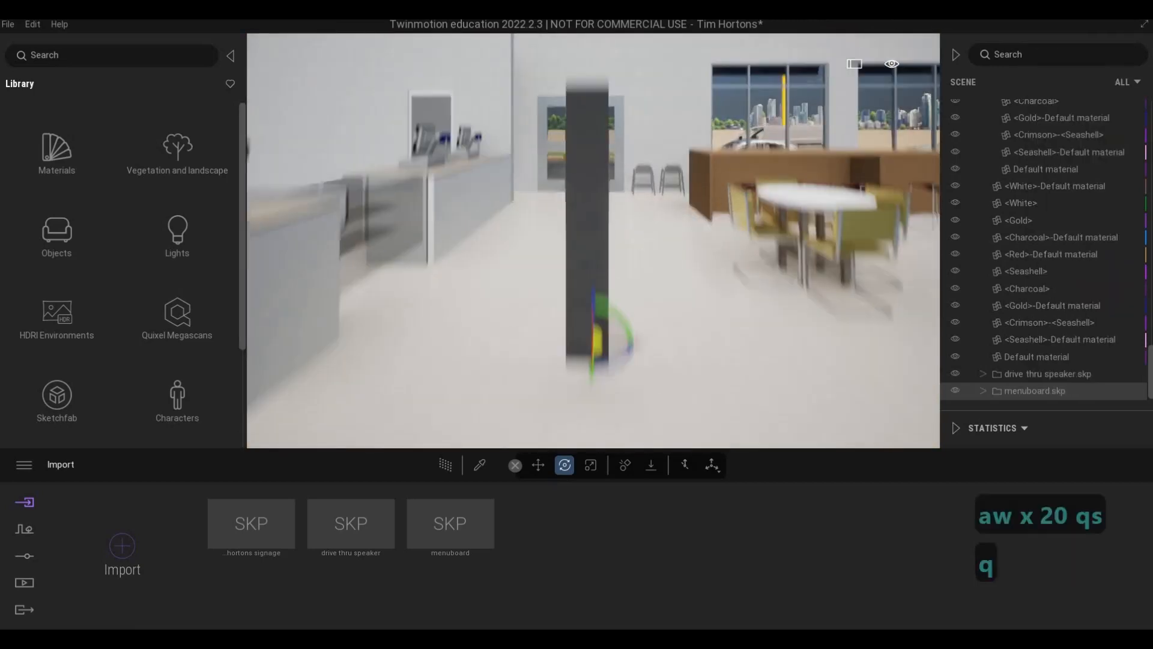
key("s")
key("a")
key("w")
key("a")
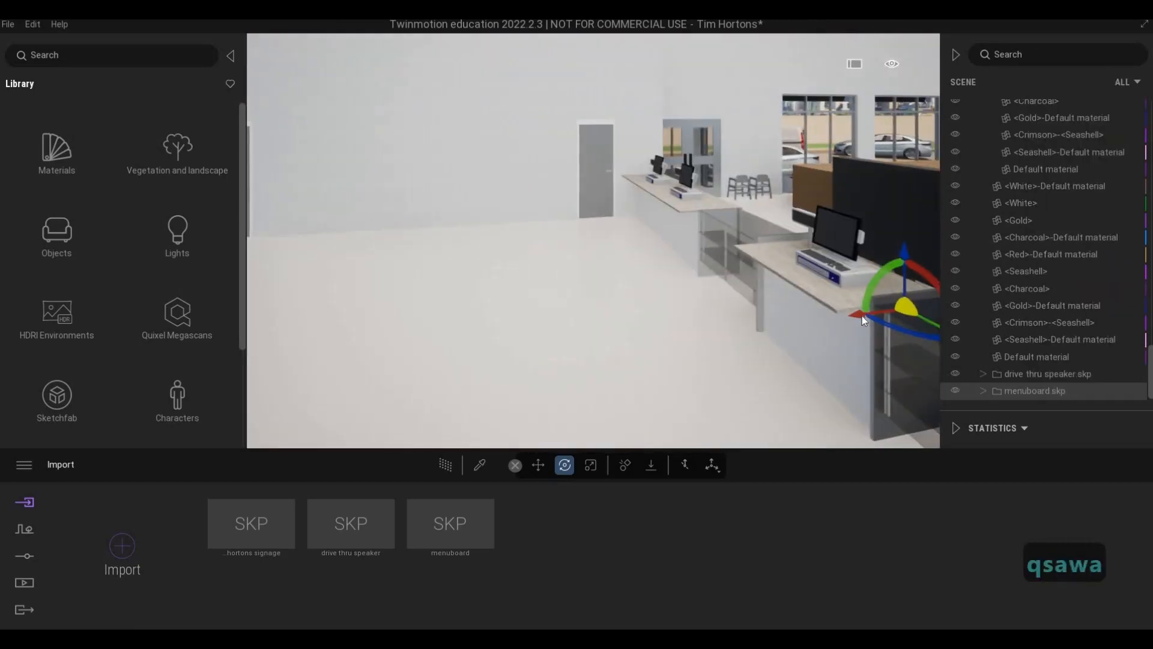
key("s")
key("s")
key("d")
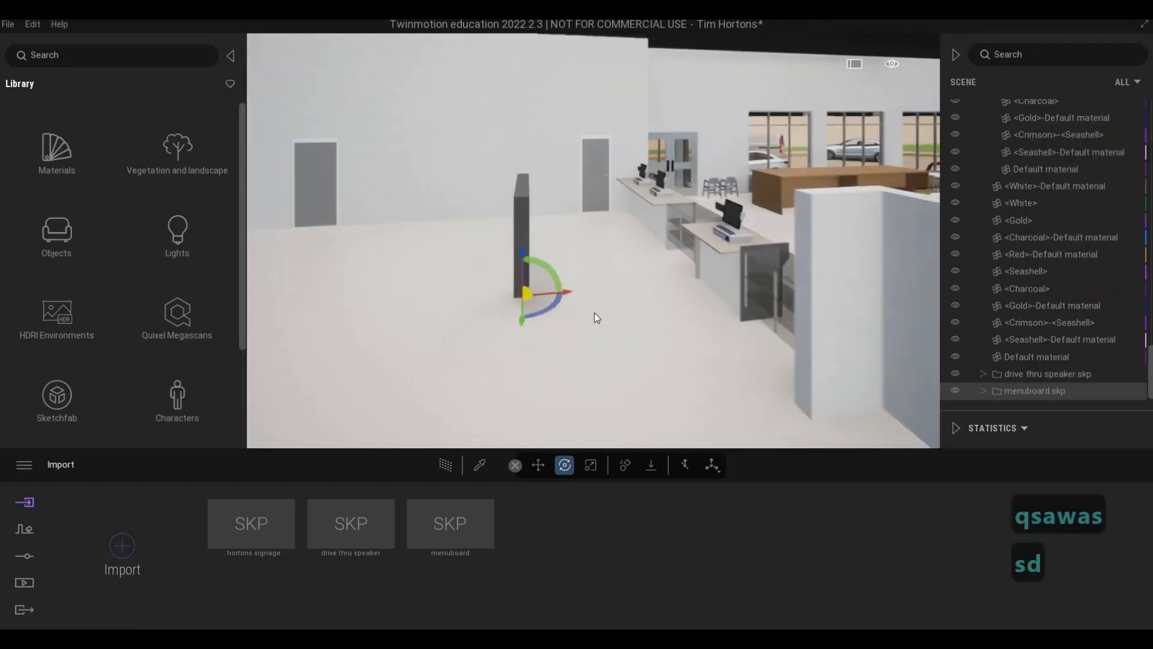
Move the menuboard by about 9.58 out of the restaurant onto the paved island behind the building
key("w")
key("w")
key("a")
key("s")
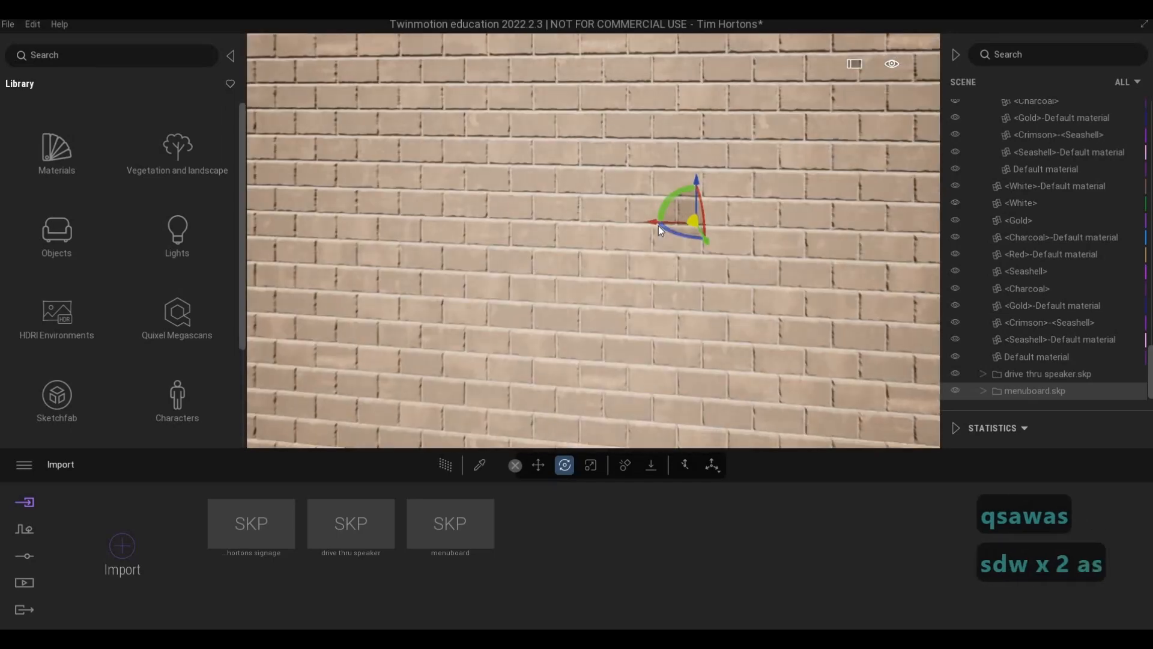
left_click_drag(657, 224, 676, 243)
key("a")
key("a")
key("a")
key("a")
key("a")
key("a")
key("a")
key("a")
key("a")
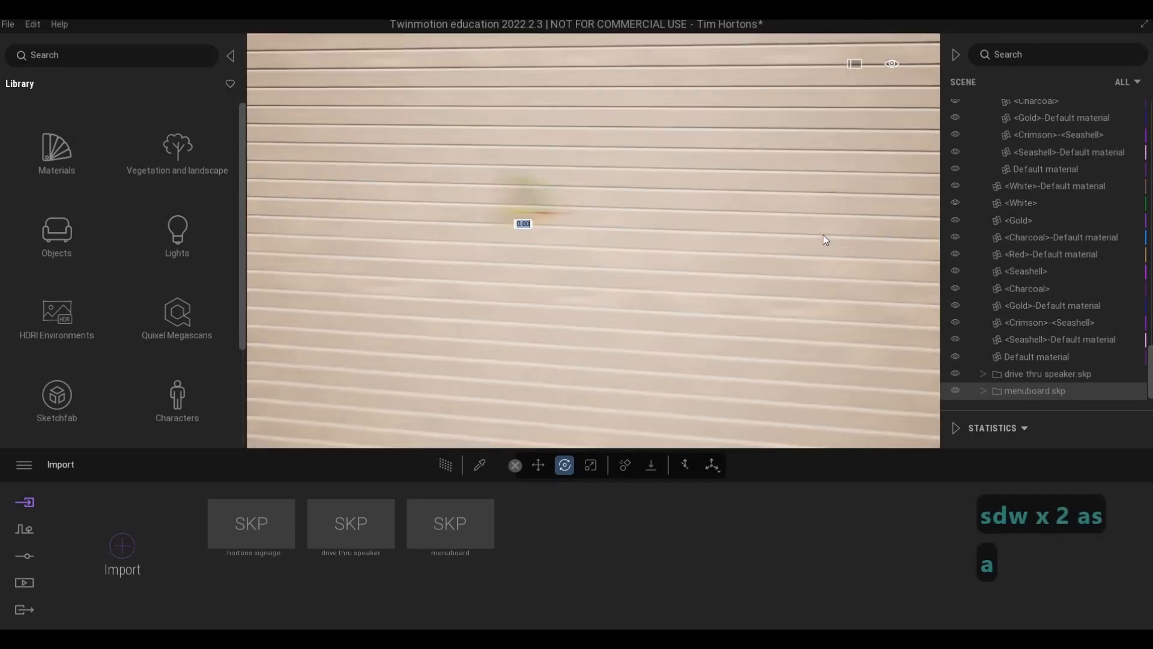
key("s")
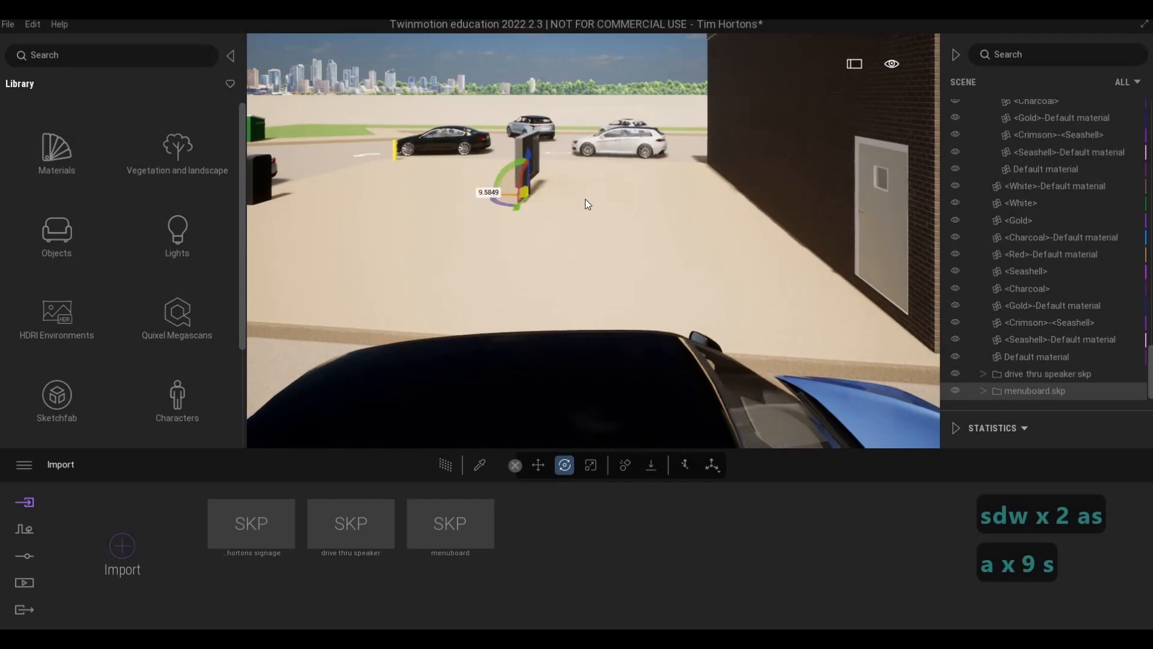
Rotate the menuboard about its vertical axis and place it along the island's curb, angled toward the cars in the drive-thru lane
key("w")
key("q")
key("d")
key("w")
key("d")
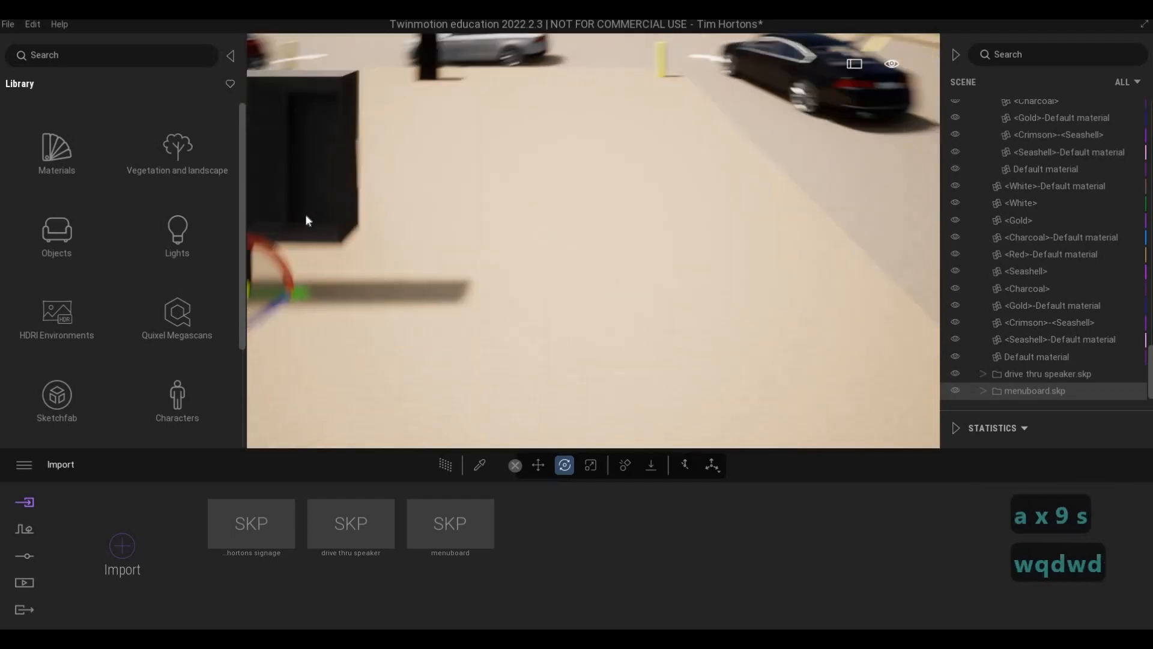
key("s")
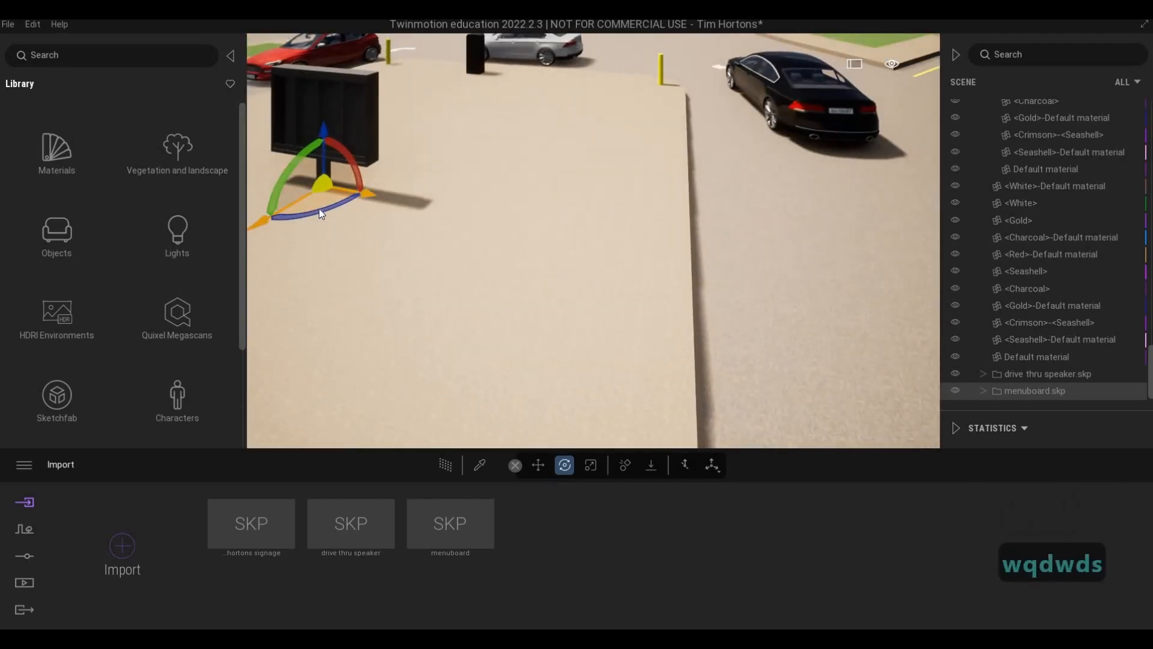
left_click_drag(320, 211, 388, 176)
key("s")
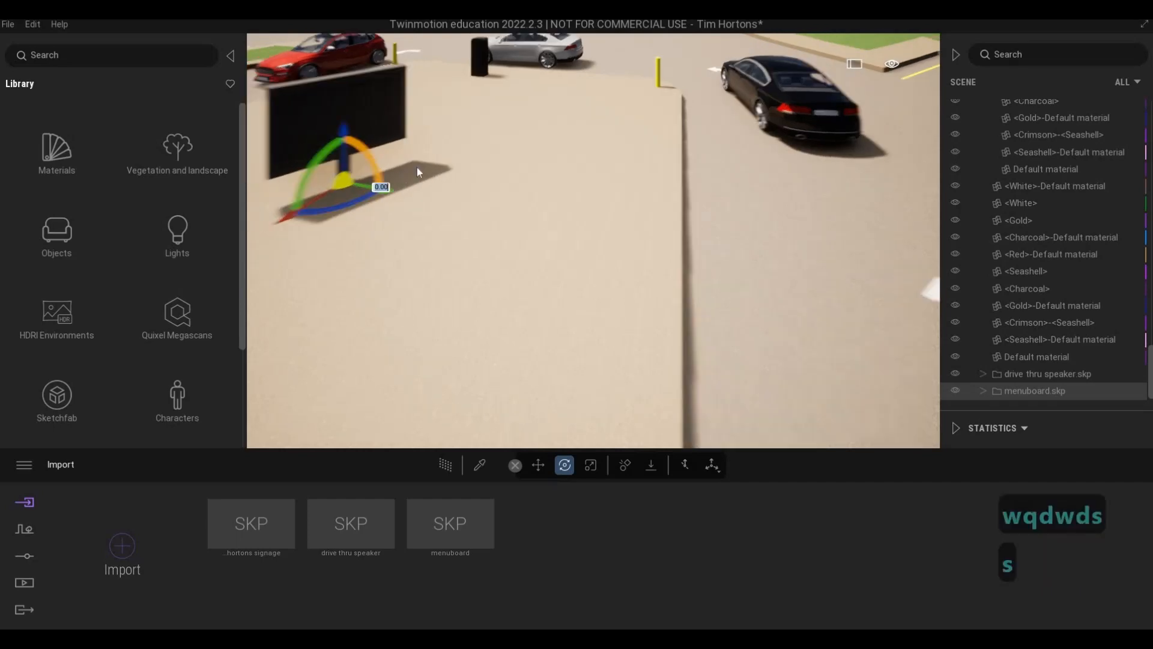
key("d")
mouse_move(572, 177)
left_mouse_down()
mouse_move(582, 190)
mouse_move(554, 196)
mouse_move(553, 176)
mouse_move(569, 199)
left_mouse_up()
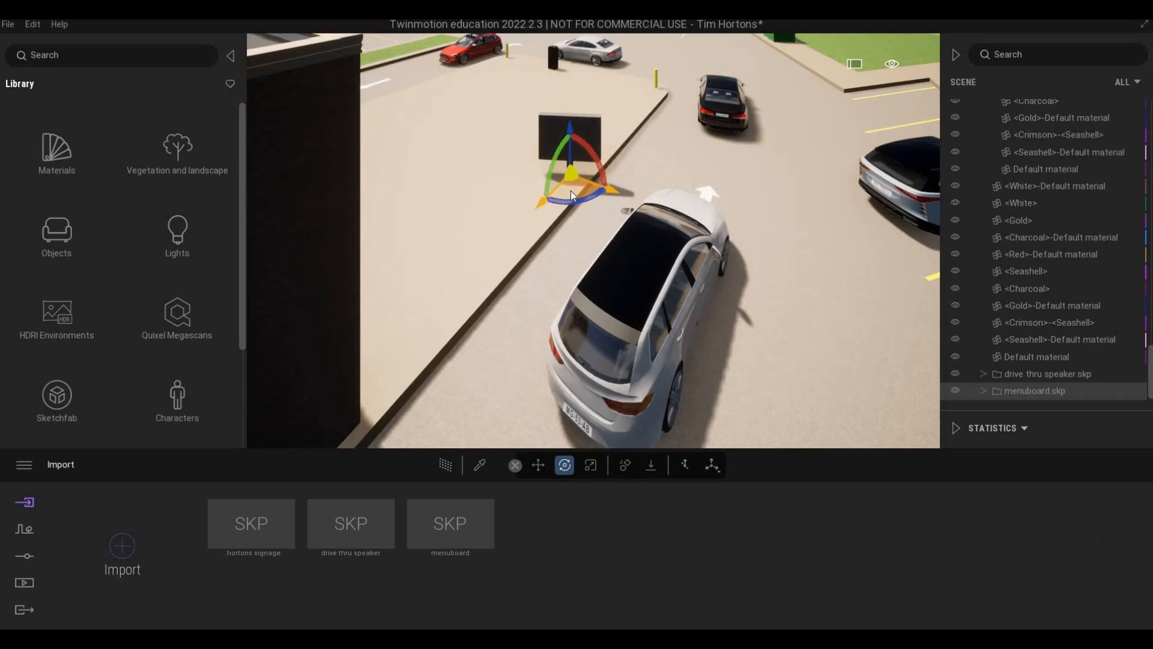
Duplicate the menuboard as one instance with 4.52 m spacing, farther along the island toward the drive-thru speaker
key("ctrl+v")
left_click_drag(573, 167, 581, 155, "alt")
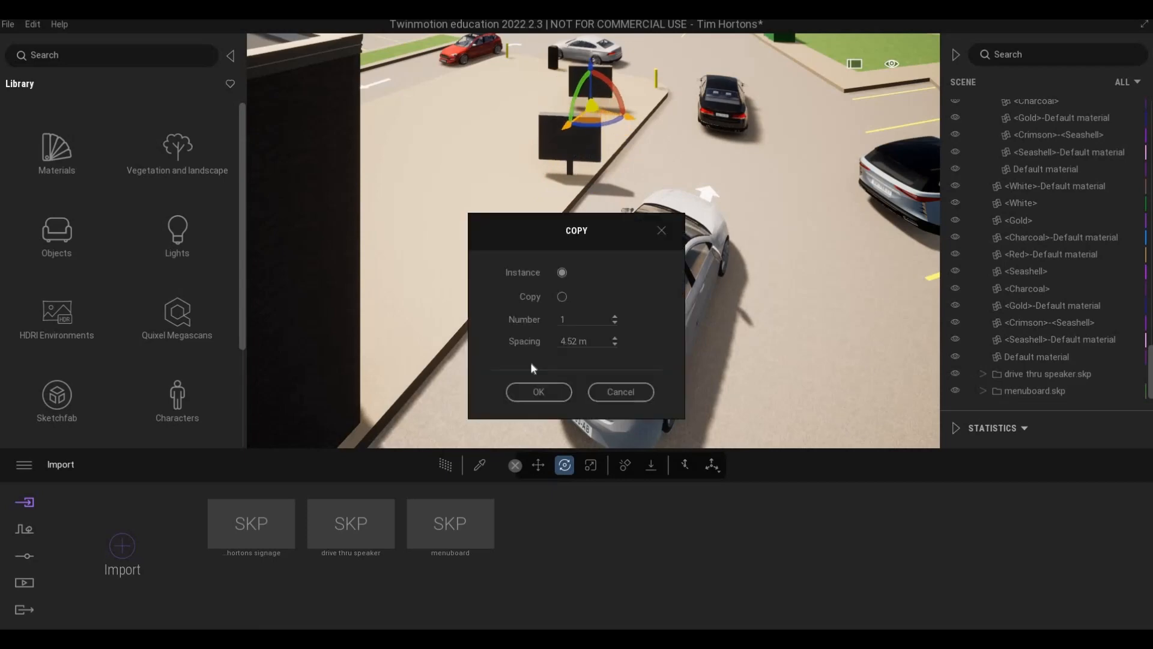
left_click(539, 392)
Turn the duplicated menuboard and place it beside the drive-thru speaker at the island's far end, near the white sedan
key("w")
key("d")
key("q")
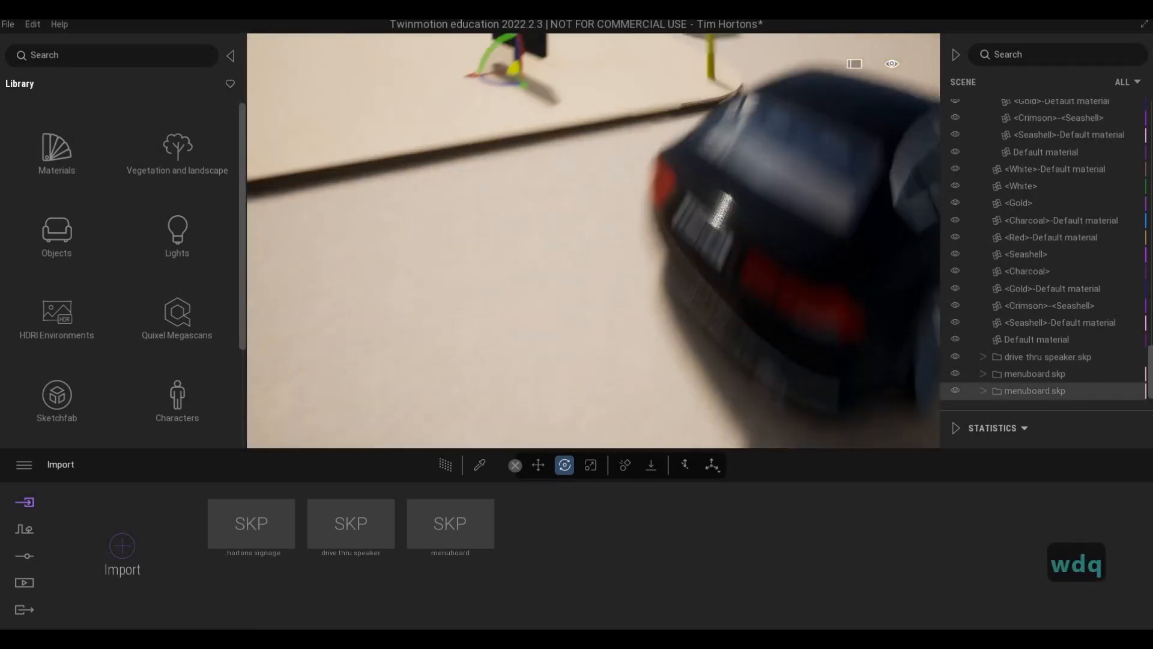
key("s")
right_click_drag(529, 190, 467, 193)
key("q")
left_click_drag(468, 194, 616, 174)
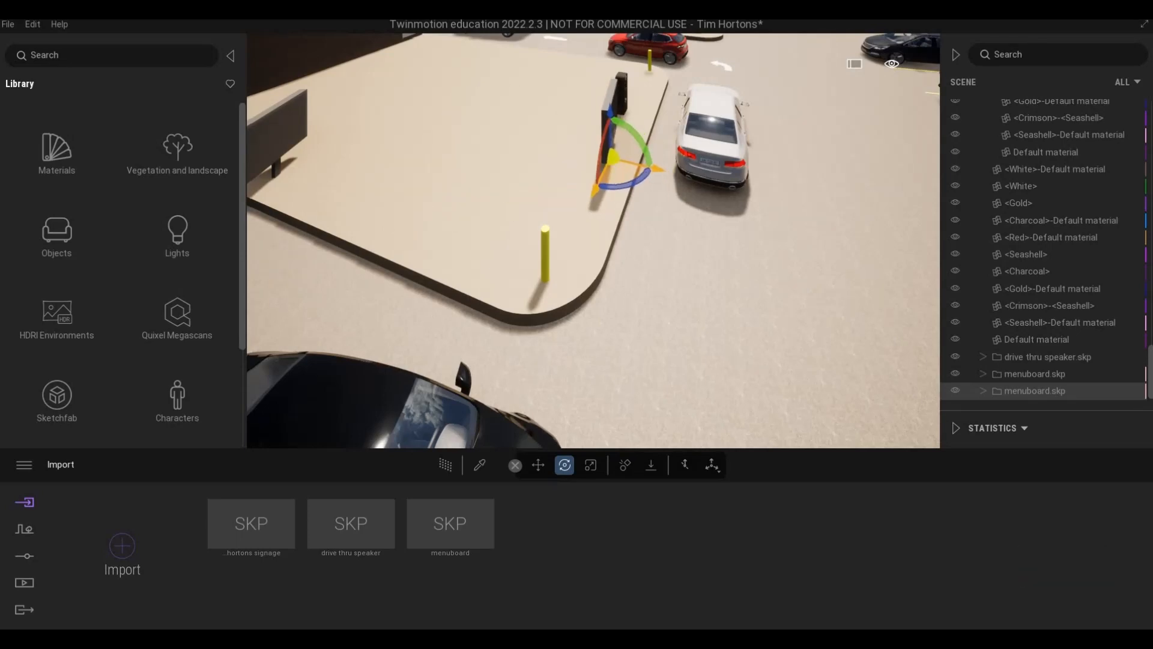
Fine-tune the duplicated menuboard's rotation and position so it stands parallel to the curb at the island's end
key("a")
key("d")
right_click_drag(617, 174, 523, 182)
key("w")
key("d")
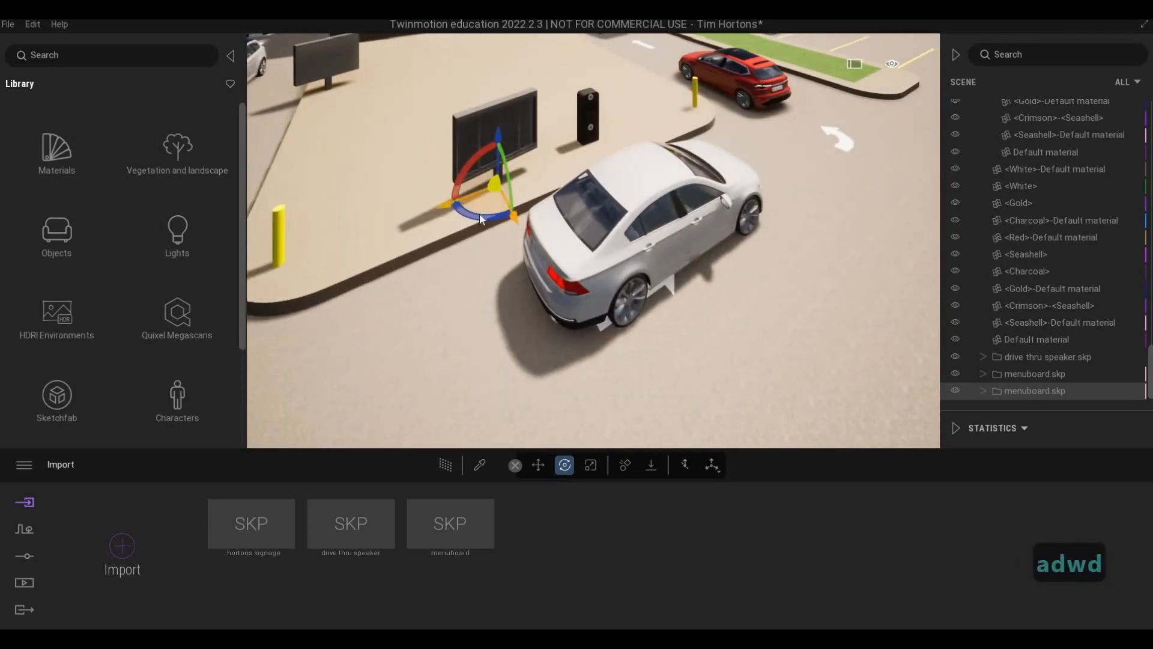
left_click_drag(480, 213, 467, 216)
key("a")
right_click_drag(484, 210, 625, 170)
key("s")
key("a")
key("w")
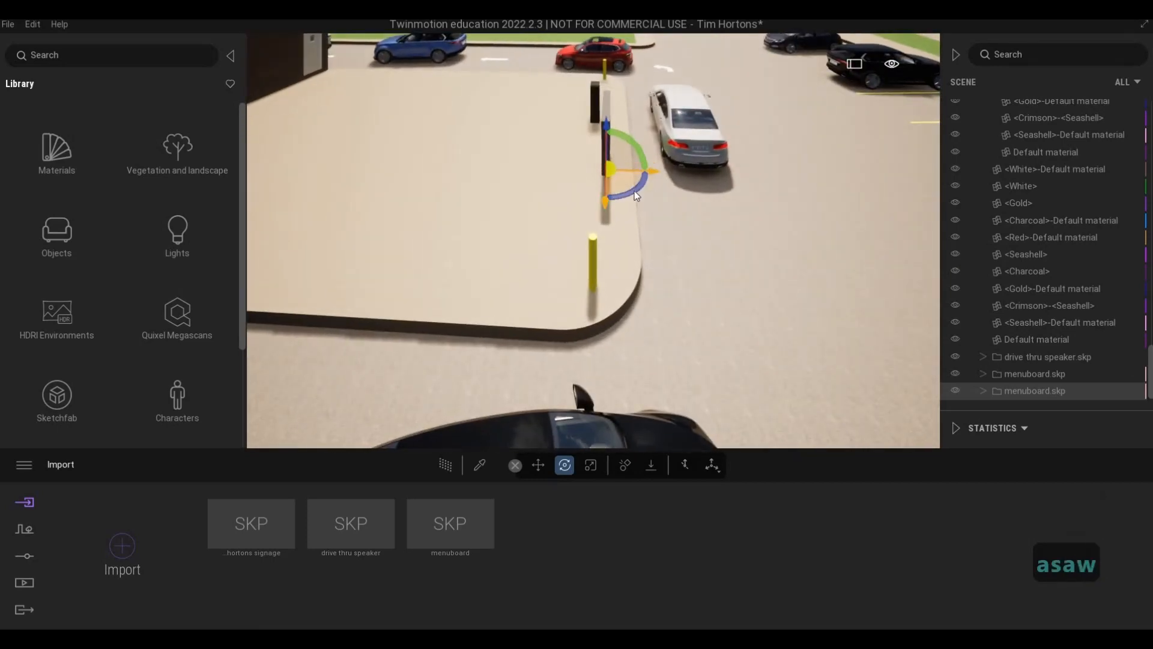
Examine the duplicated menuboard's alignment with the speaker, the curb and the waiting white sedan from several sides
key("d")
key("d")
key("d")
key("d")
key("d")
key("d")
key("d")
key("d")
key("d")
key("d")
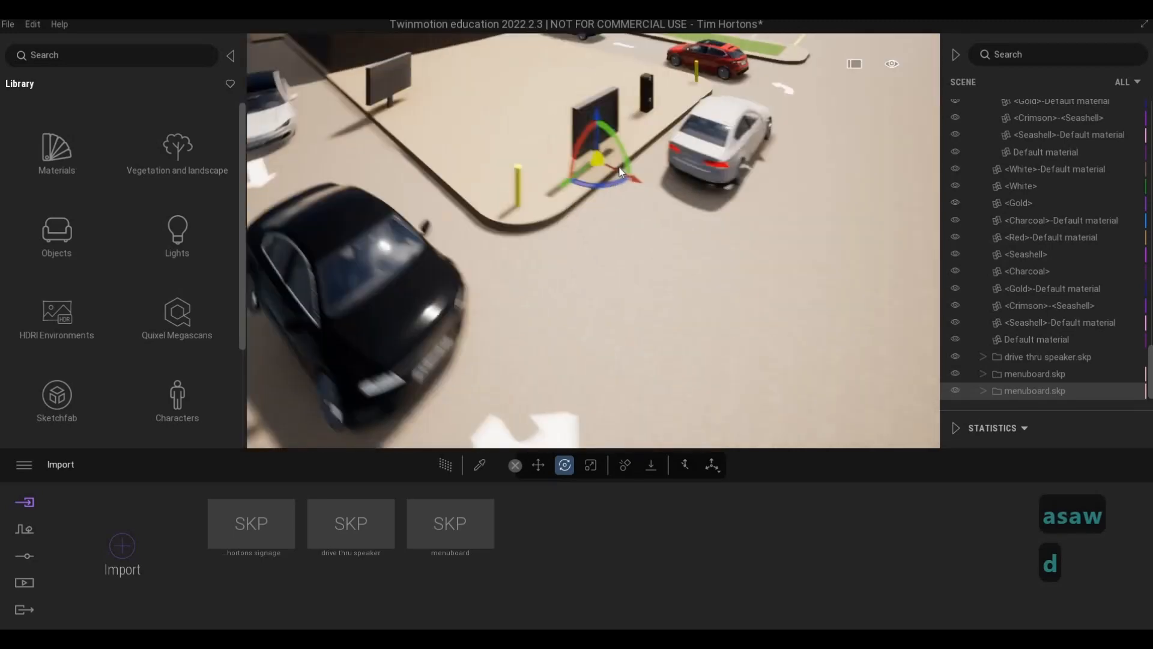
key("w")
key("a")
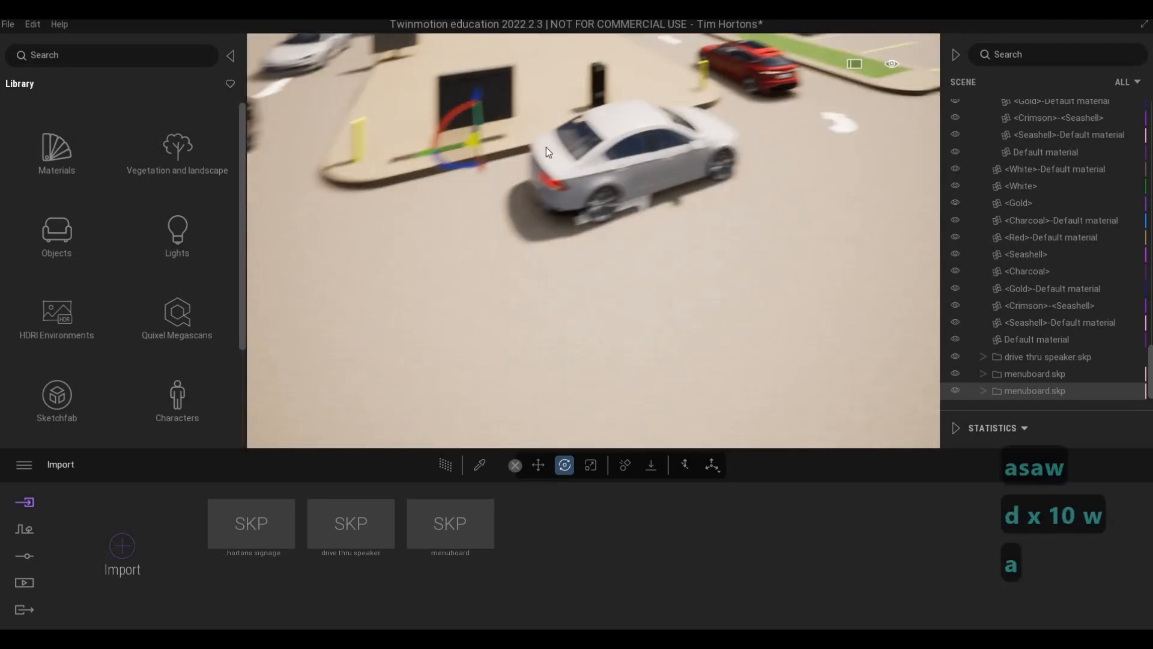
key("d")
key("w")
key("q")
key("s")
Select the whole drive thru speaker.skp model and move it along the curb closer to the menuboard
left_click(571, 146)
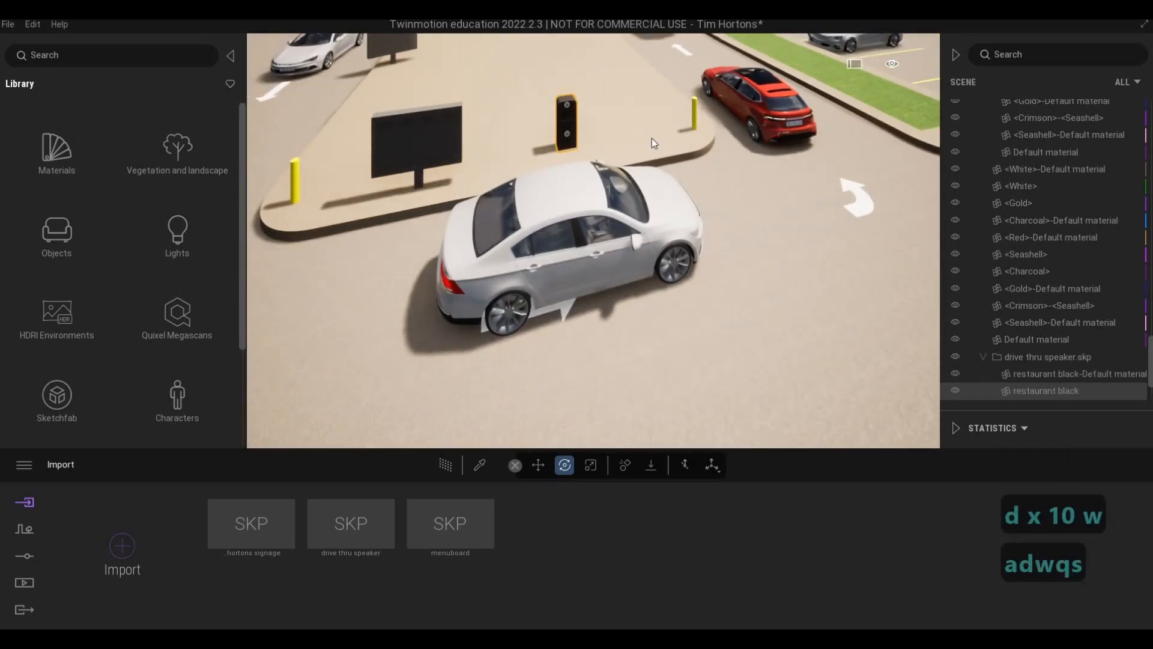
key("s")
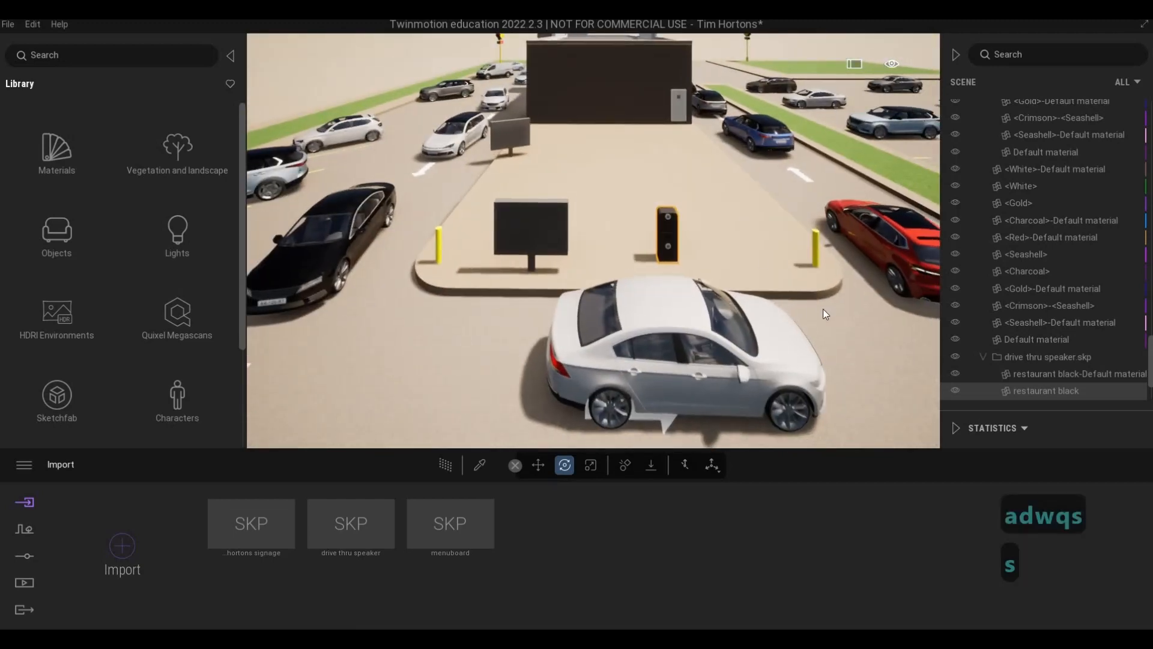
key("Left")
key("Left")
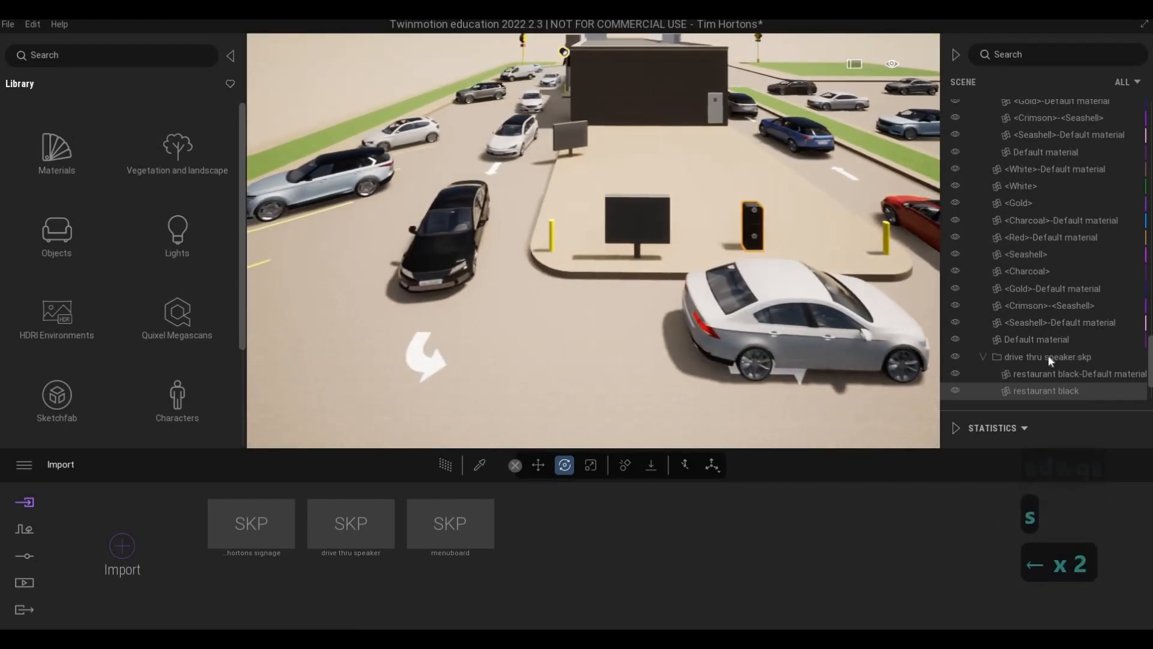
key("d")
left_click(1040, 358)
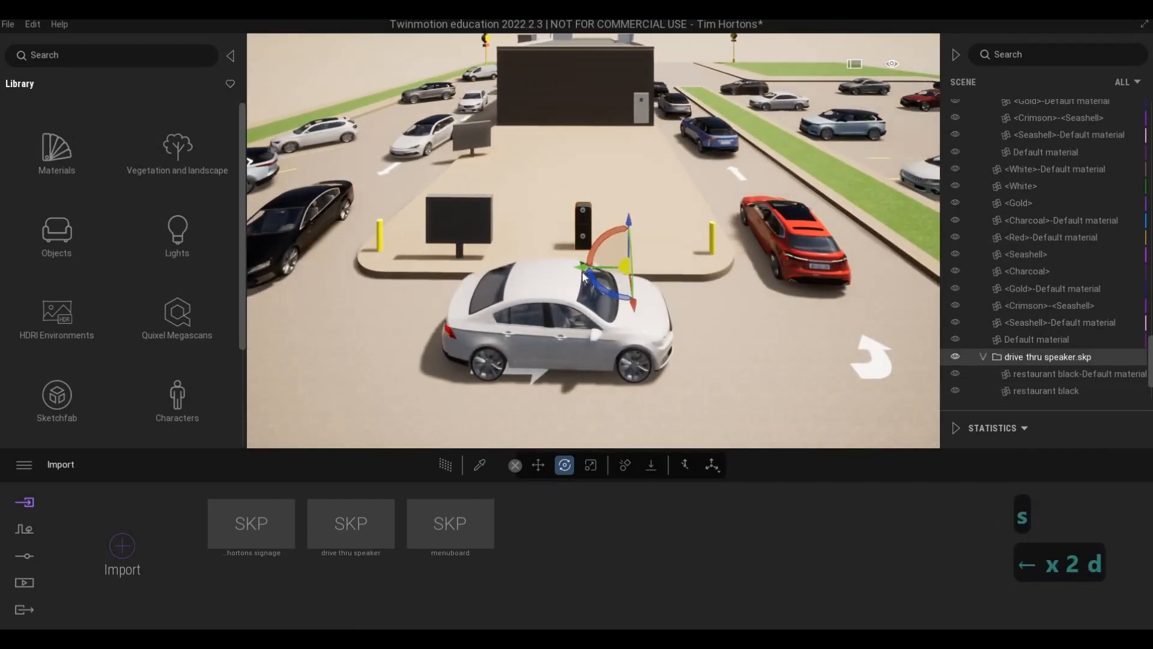
left_click_drag(581, 268, 551, 269)
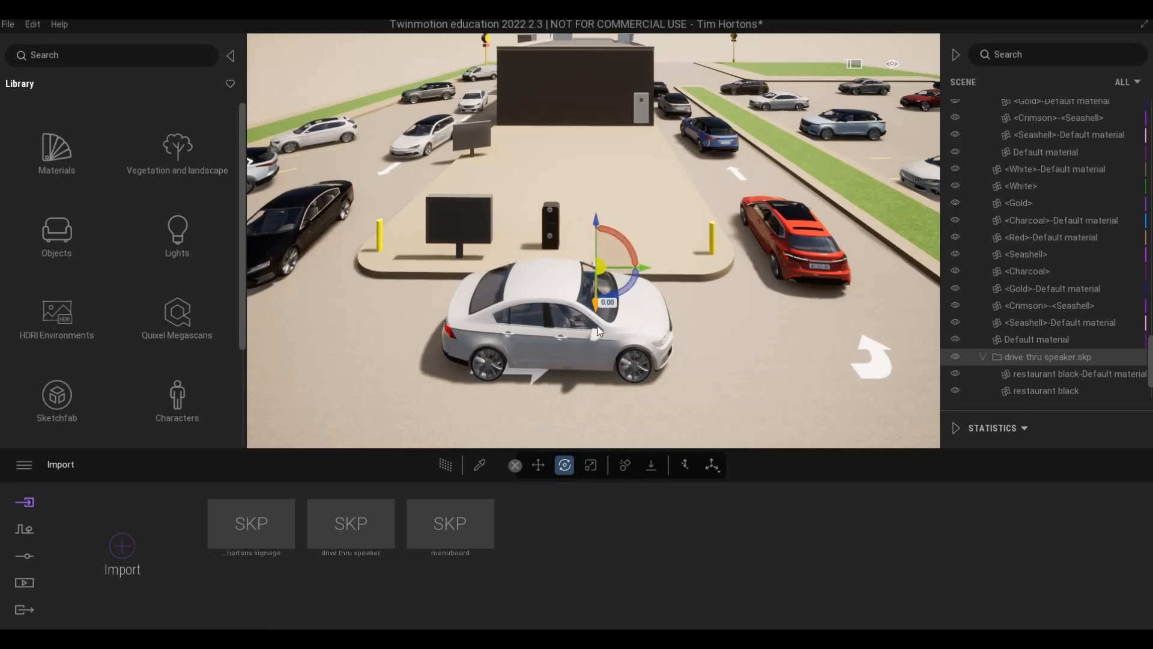
Duplicate the menuboard.skp beside the speaker as one instance with 4.76 m spacing, onto the speaker's other side
left_click(477, 230)
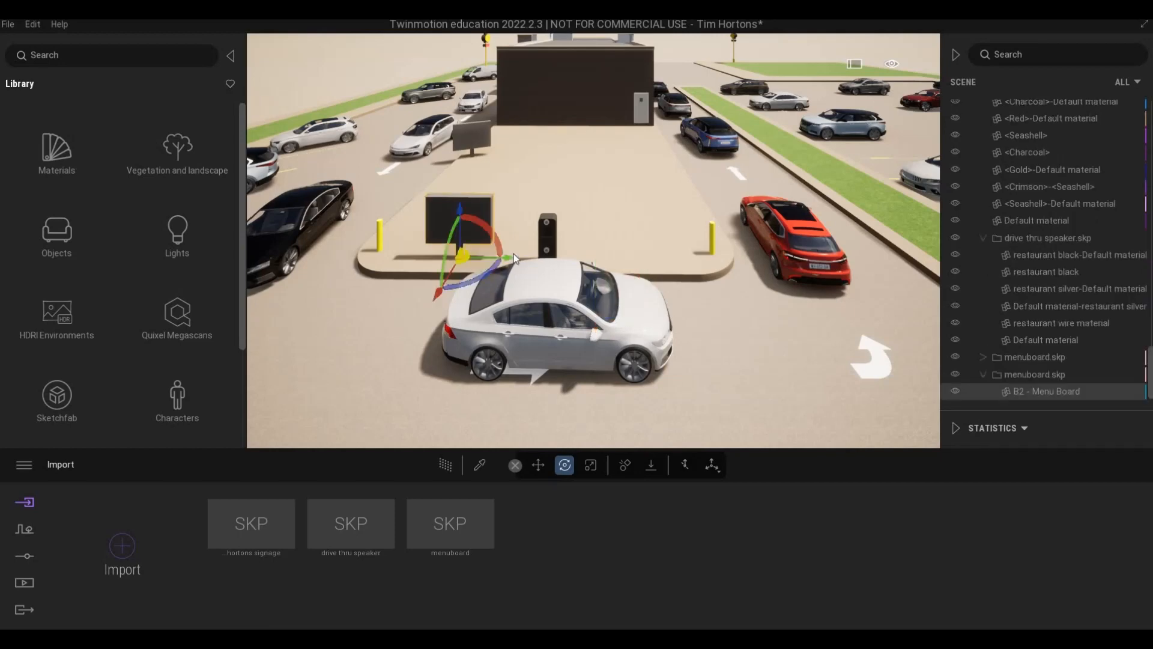
left_click(1021, 375)
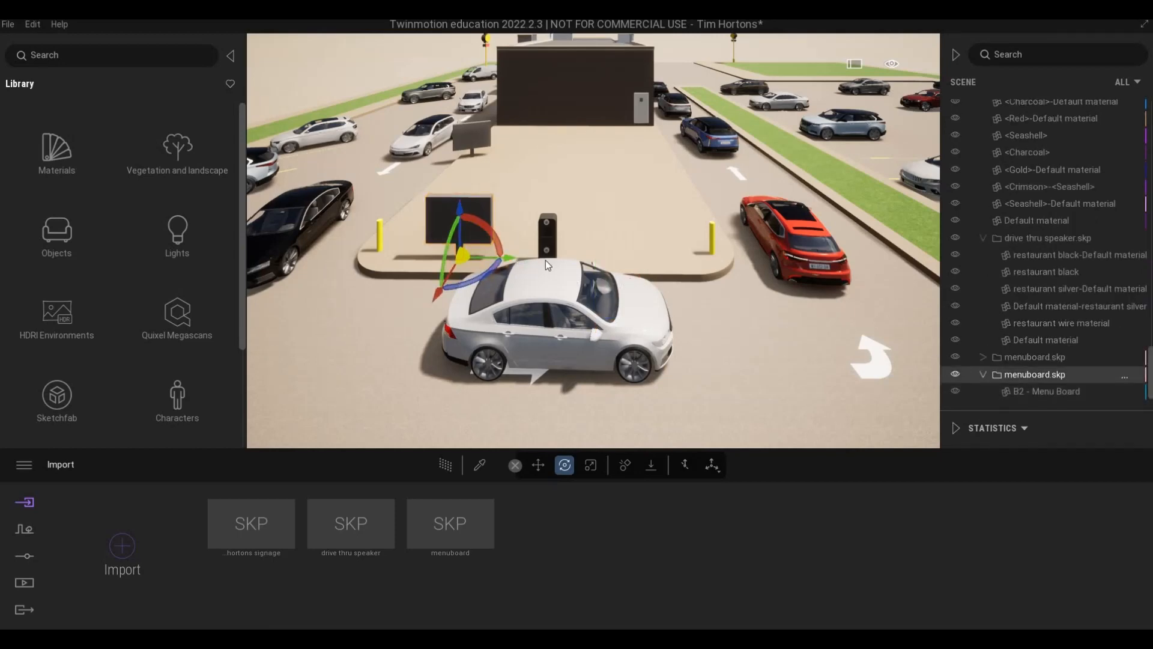
left_click_drag(507, 260, 507, 263)
left_click_drag(609, 269, 659, 277)
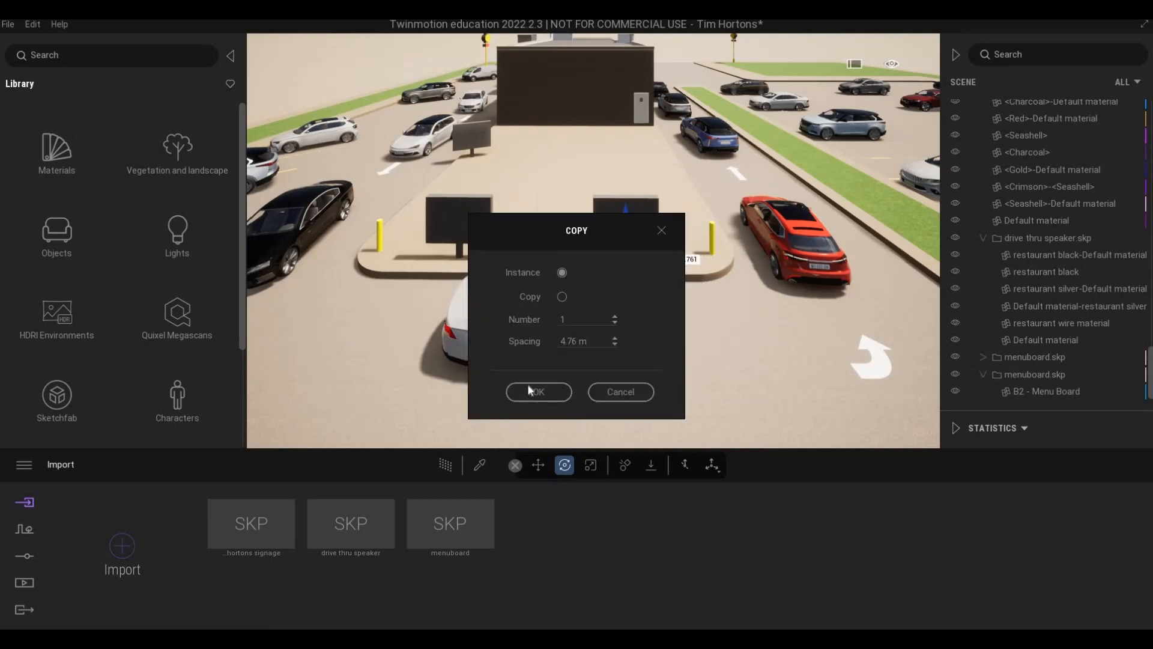
left_click(539, 392)
Look over the speaker with its two flanking menuboards, the surrounding lanes and the restaurant from several viewpoints
key("a")
right_click_drag(564, 308, 775, 297)
key("w")
key("e")
key("w")
key("d")
key("d")
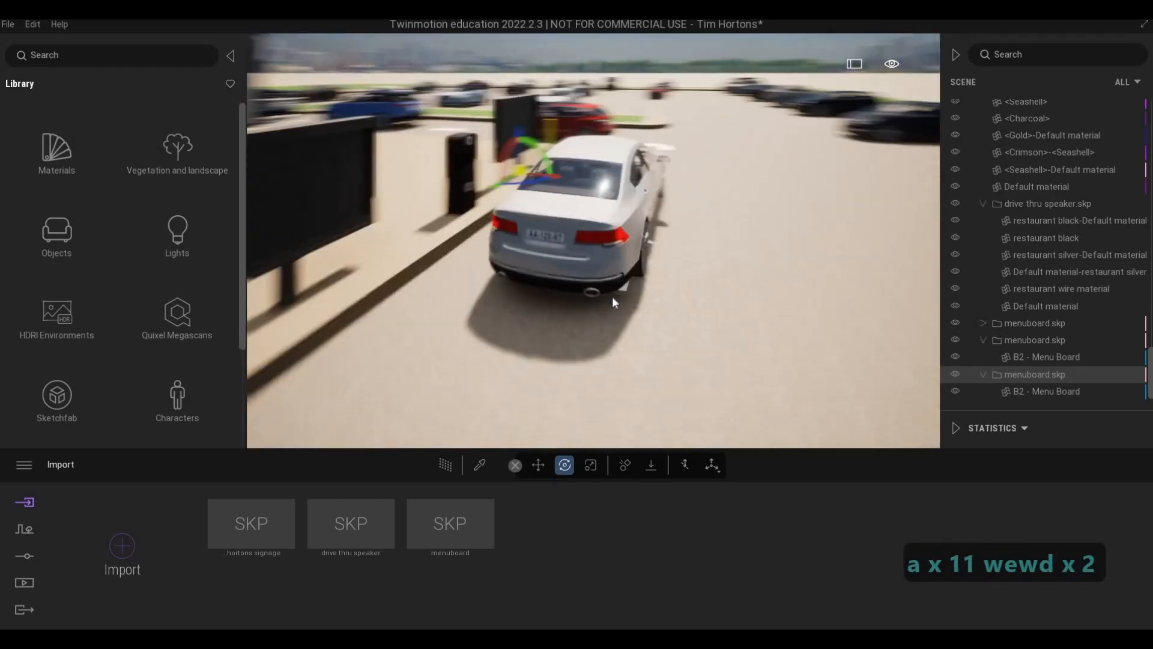
key("w")
key("q")
key("d")
key("d")
key("d")
key("d")
key("d")
key("d")
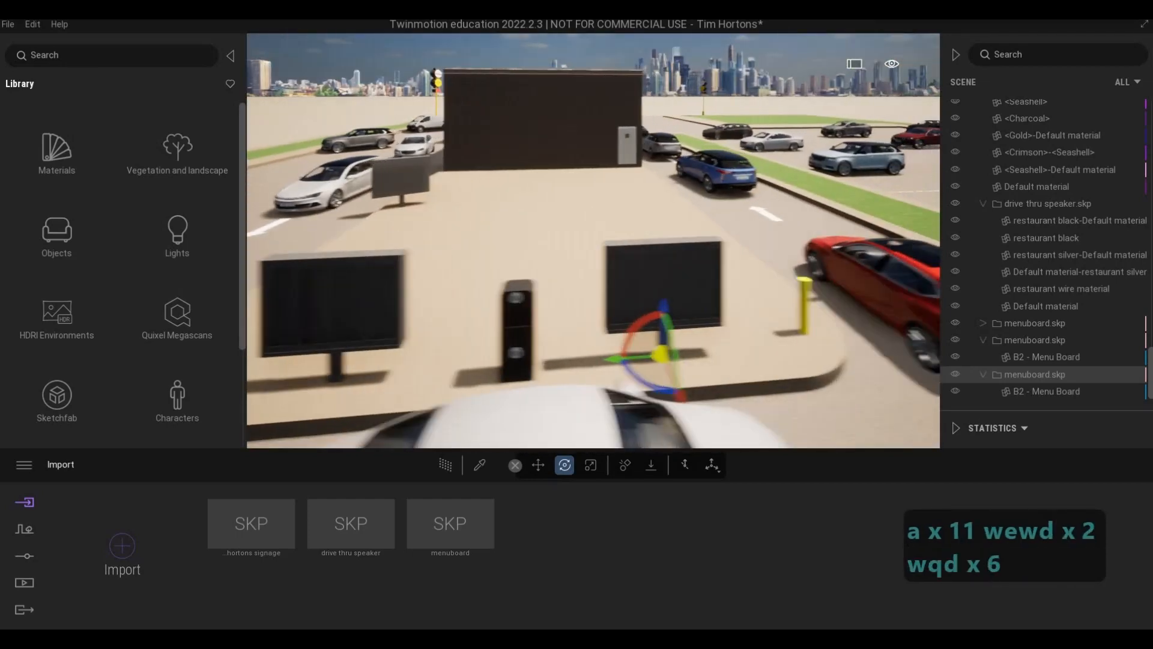
key("w")
key("d")
key("d")
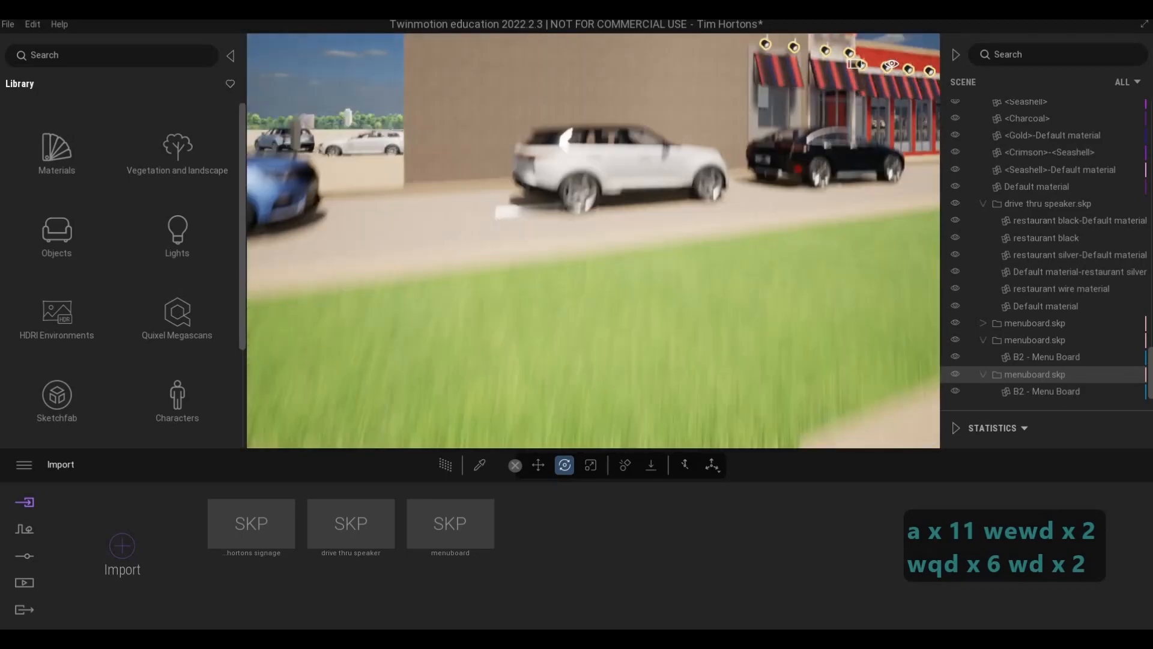
key("q")
key("d")
key("s")
key("a")
key("w")
key("q")
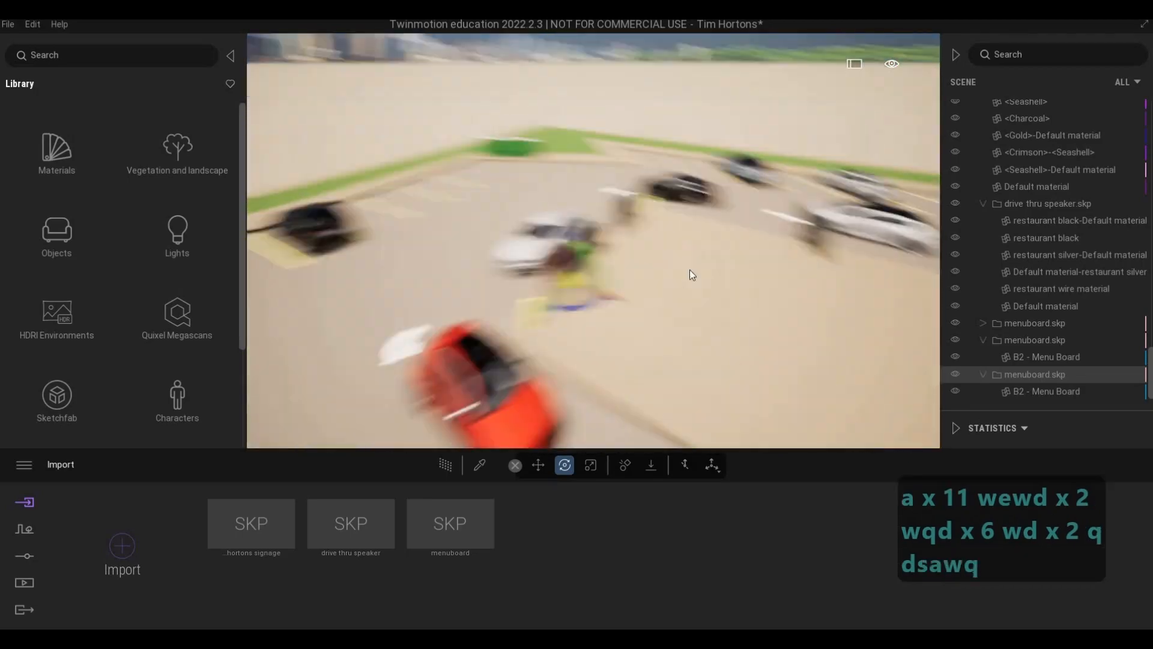
key("a")
key("a")
key("a")
key("a")
key("a")
key("a")
key("a")
key("a")
key("a")
key("e")
key("s")
key("s")
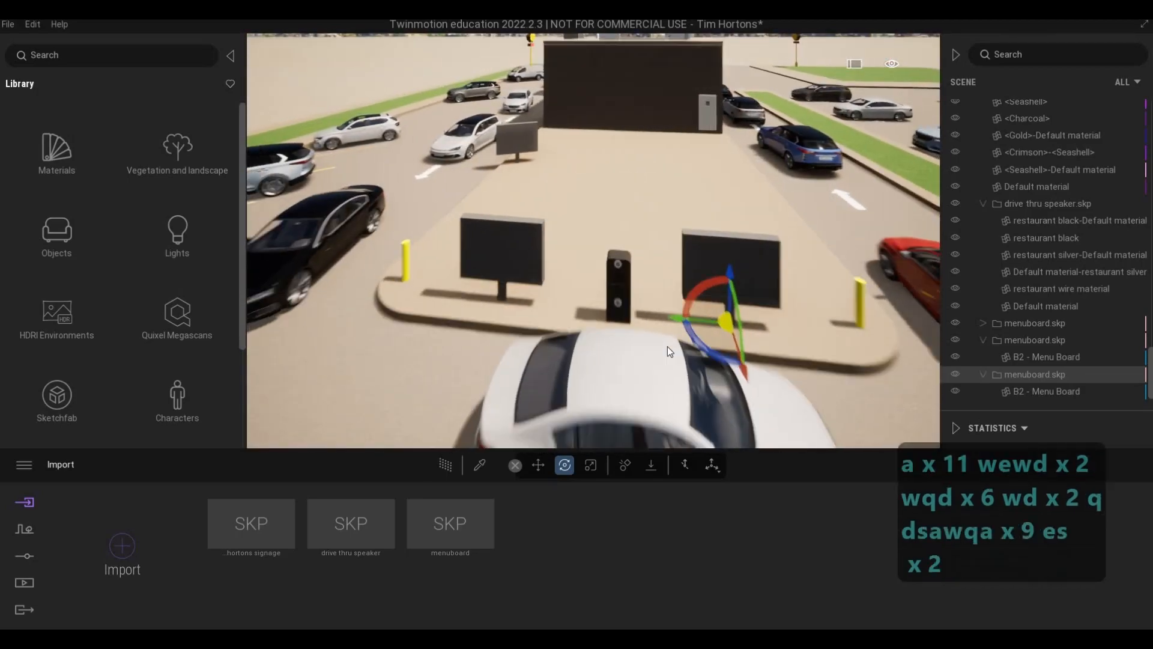
Examine the drive-thru menu boards, the parked cars and the restaurant exterior from several sides
left_click(685, 361)
left_click_drag(632, 355, 564, 297)
key("F1")
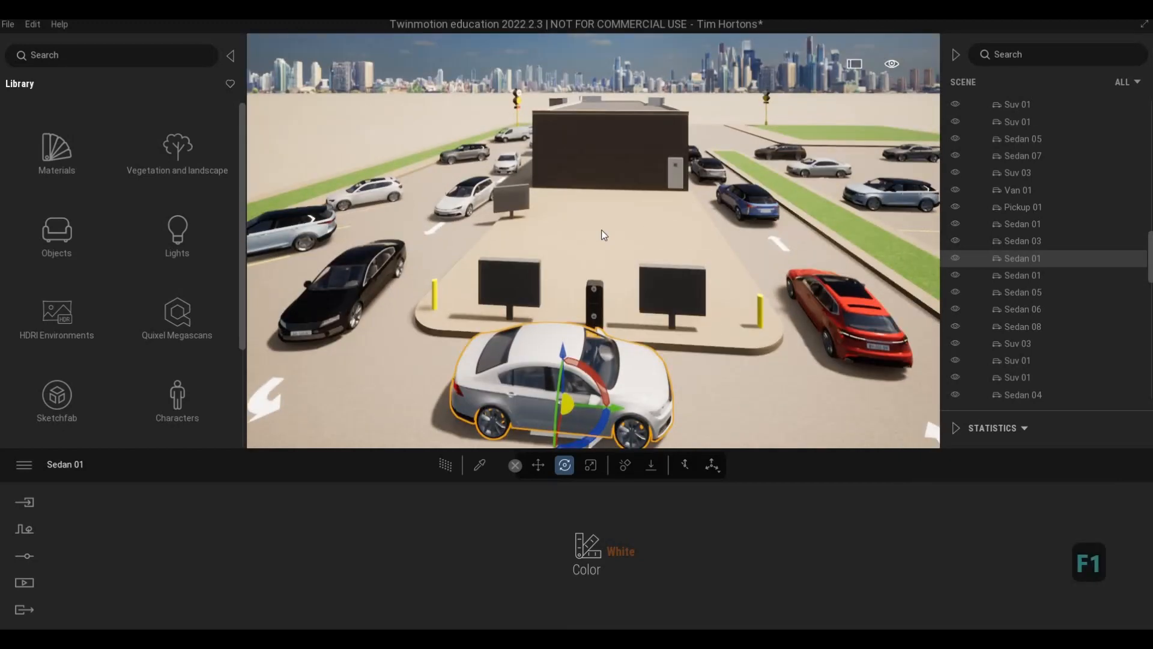
key("a")
key("d")
key("w")
key("d")
key("d")
key("d")
key("d")
key("d")
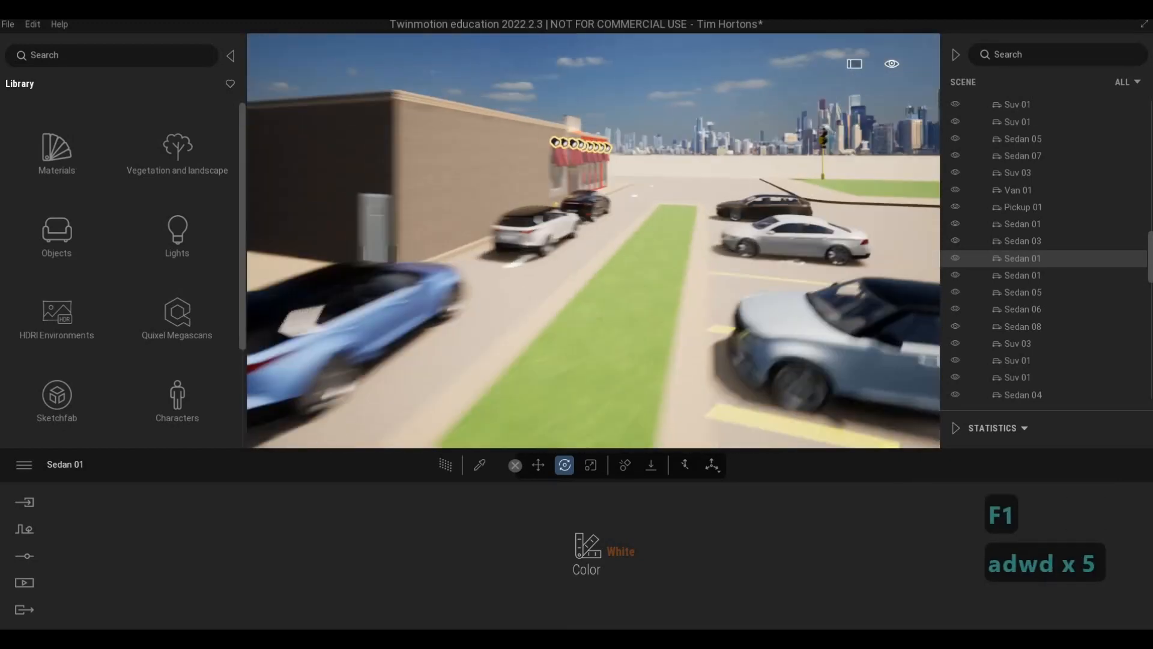
key("q")
key("d")
key("s")
key("s")
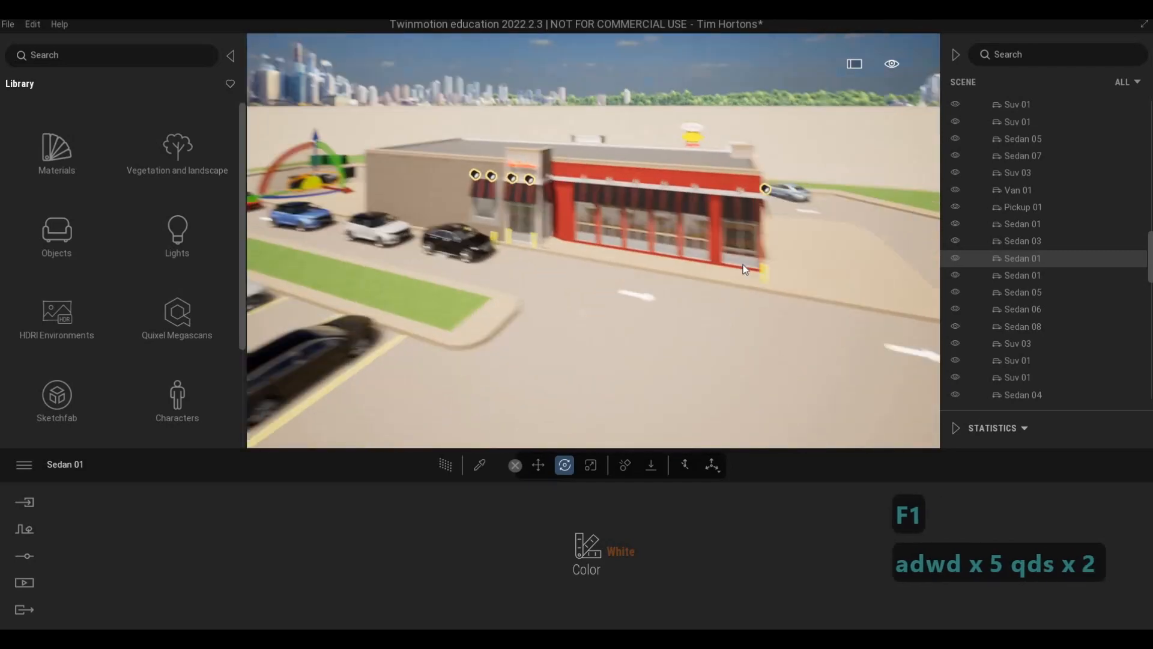
key("w")
key("e")
key("d")
key("s")
Save the Tim Hortons project
left_click(10, 25)
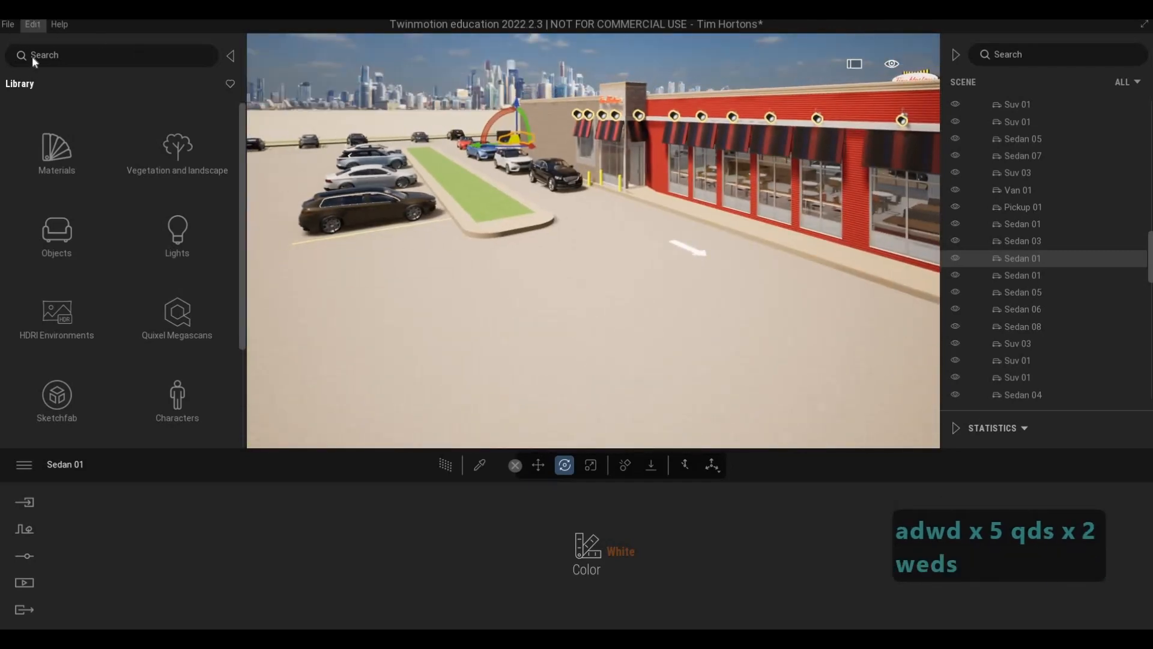
left_click(17, 120)
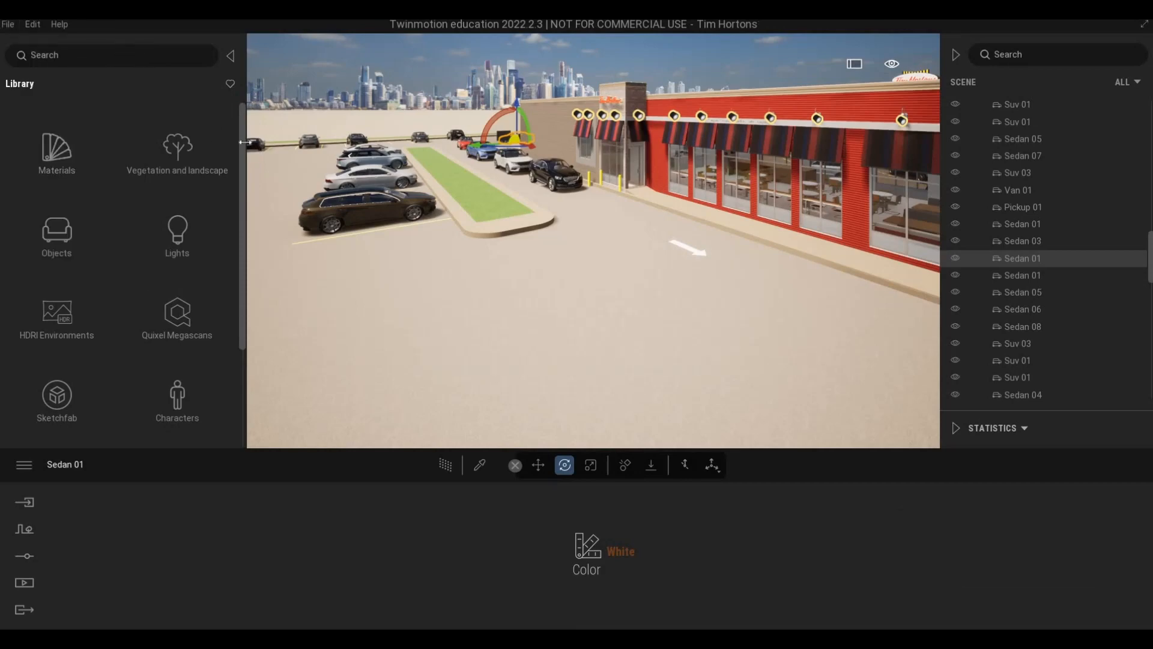
Sample the material of the corner lawn with the Material picker, and leave the picker
key("s")
key("d")
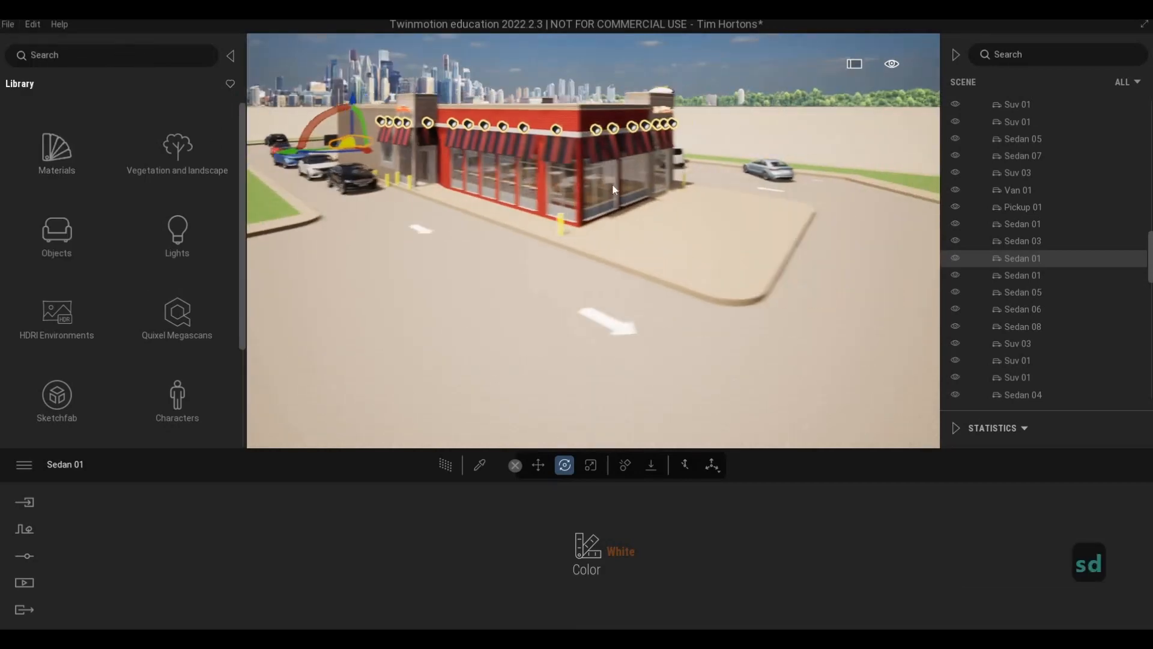
key("w")
key("d")
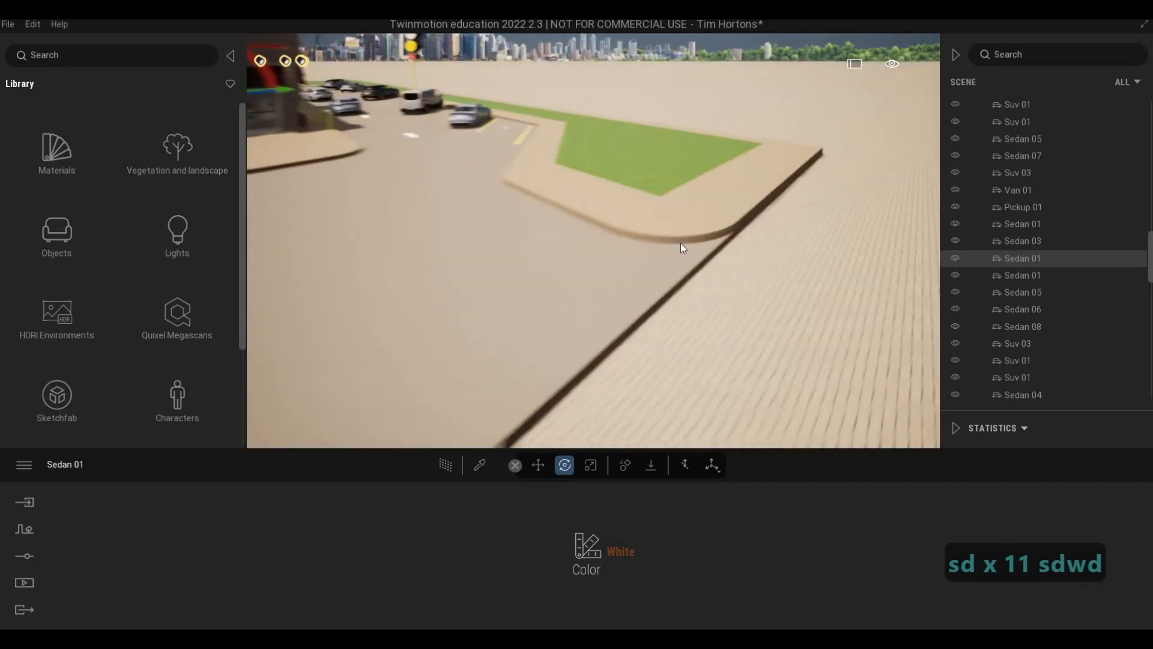
key("q")
left_click(480, 465)
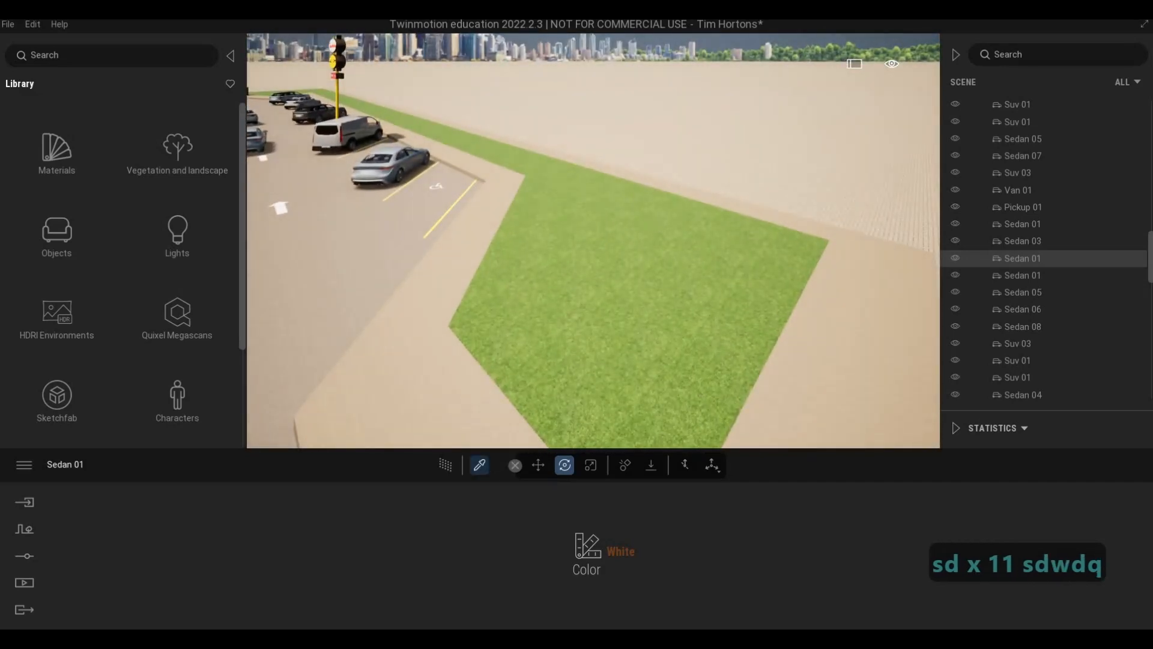
left_click(595, 352)
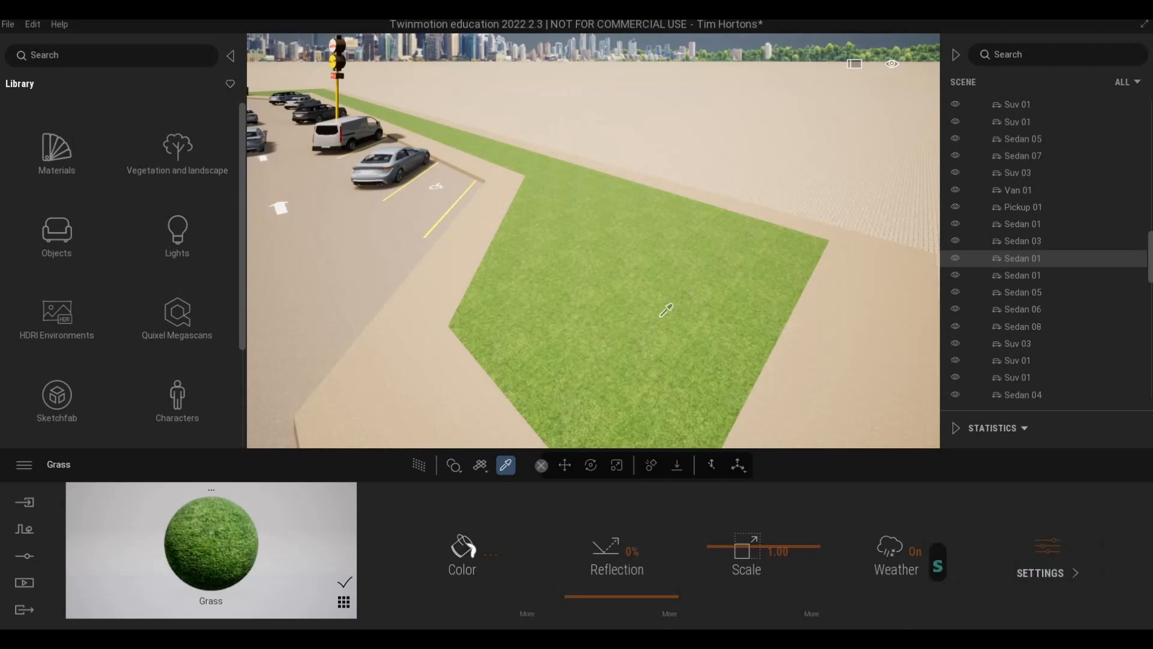
key("s")
key("Escape")
key("Escape")
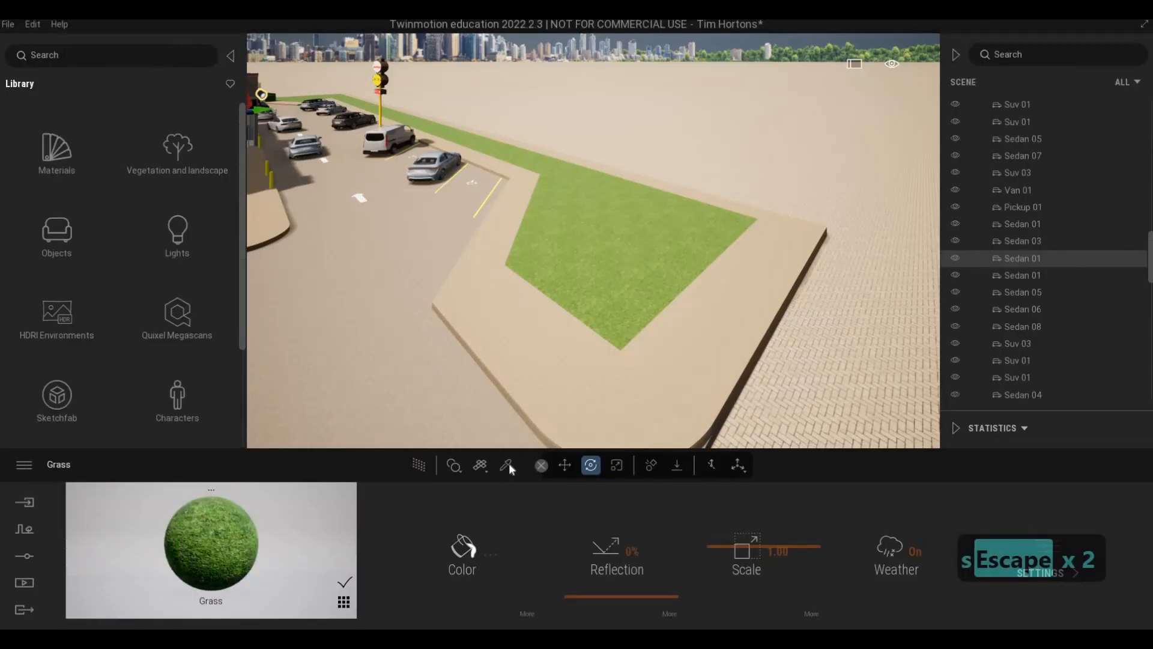
Isolate the Floors object that contains the corner lawn, hiding everything else in the scene
key("Escape")
key("Escape")
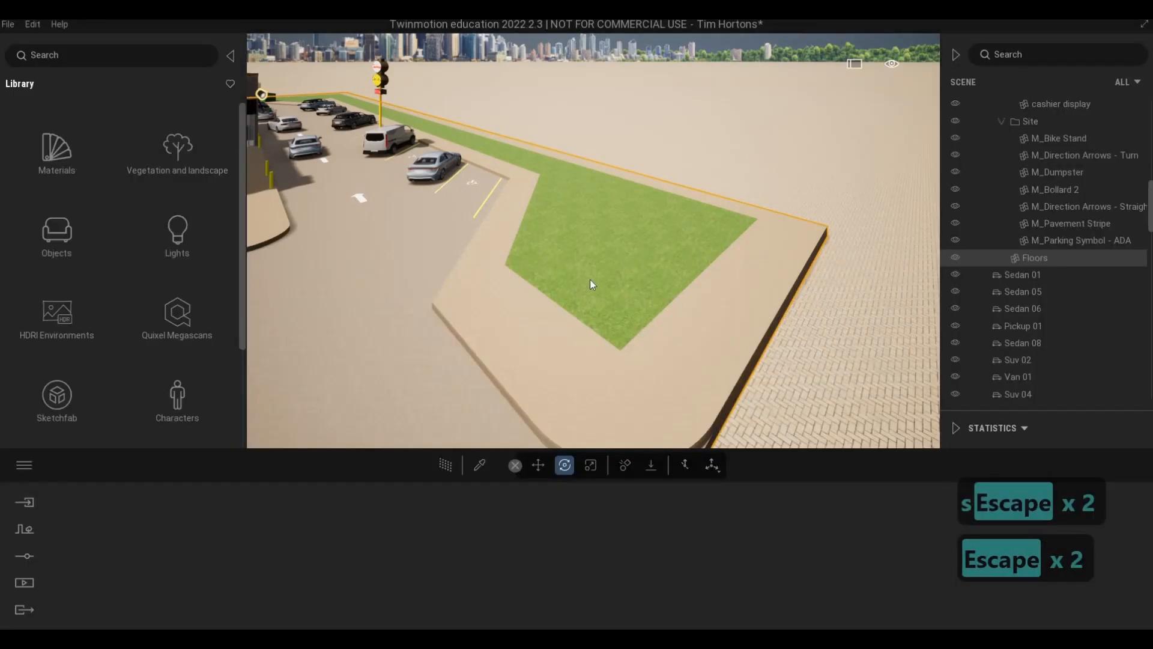
key("d")
key("d")
key("d")
key("d")
key("d")
key("a")
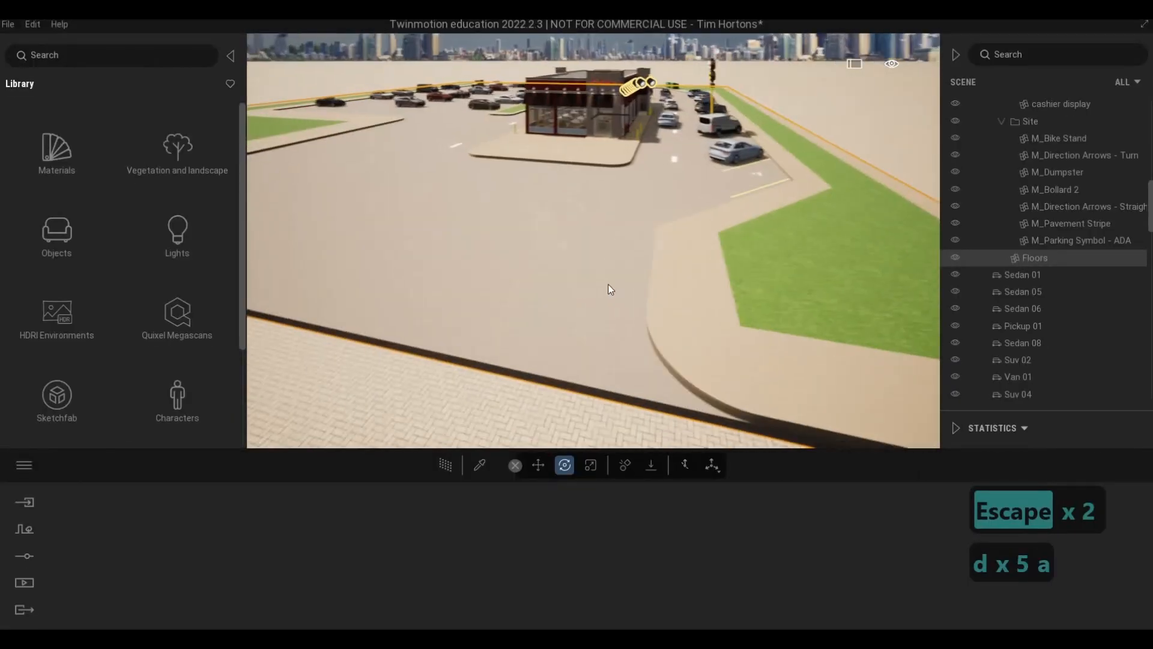
key("w")
key("Escape")
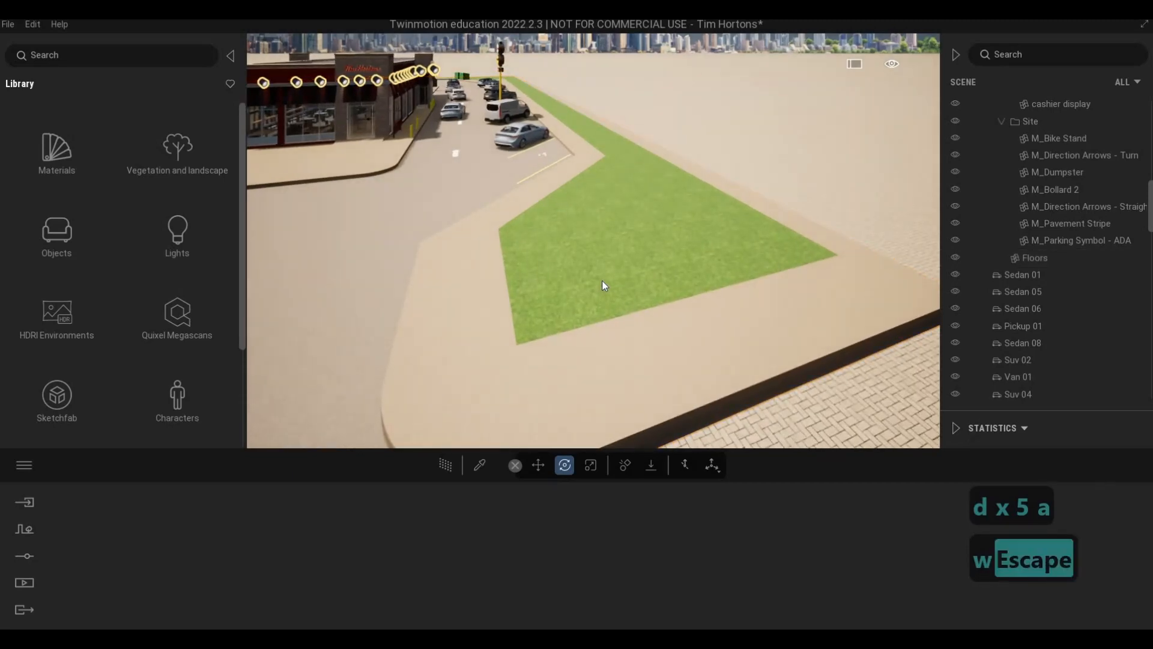
key("Caps_Lock")
key("Tab")
key("Tab")
key("Escape")
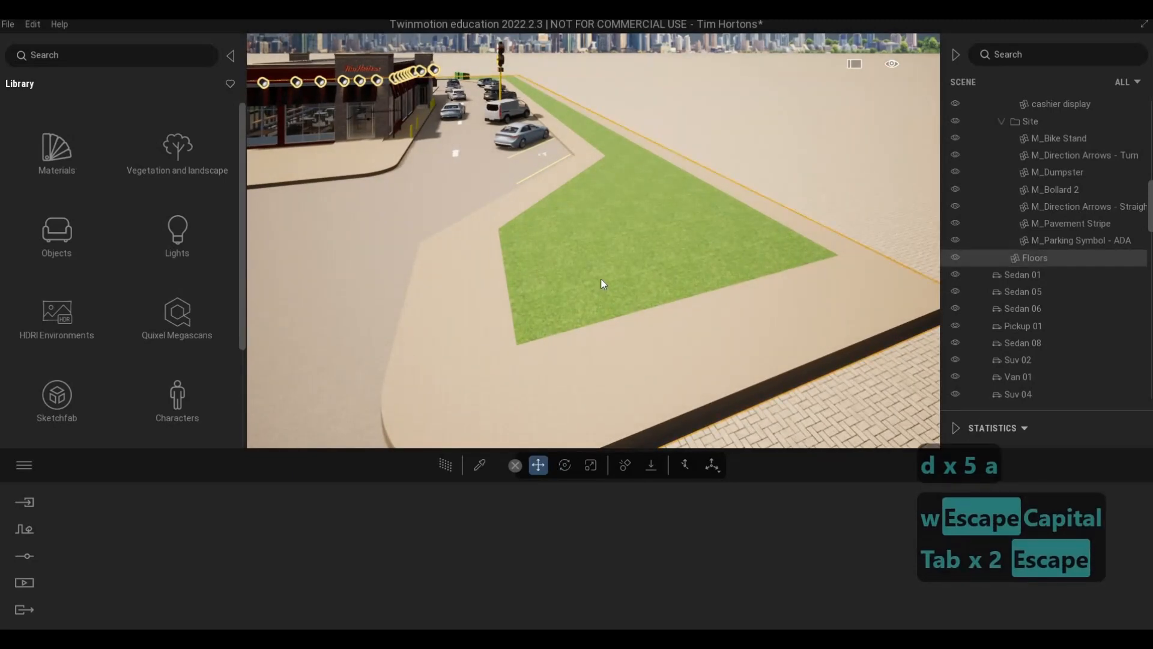
right_click(1028, 258)
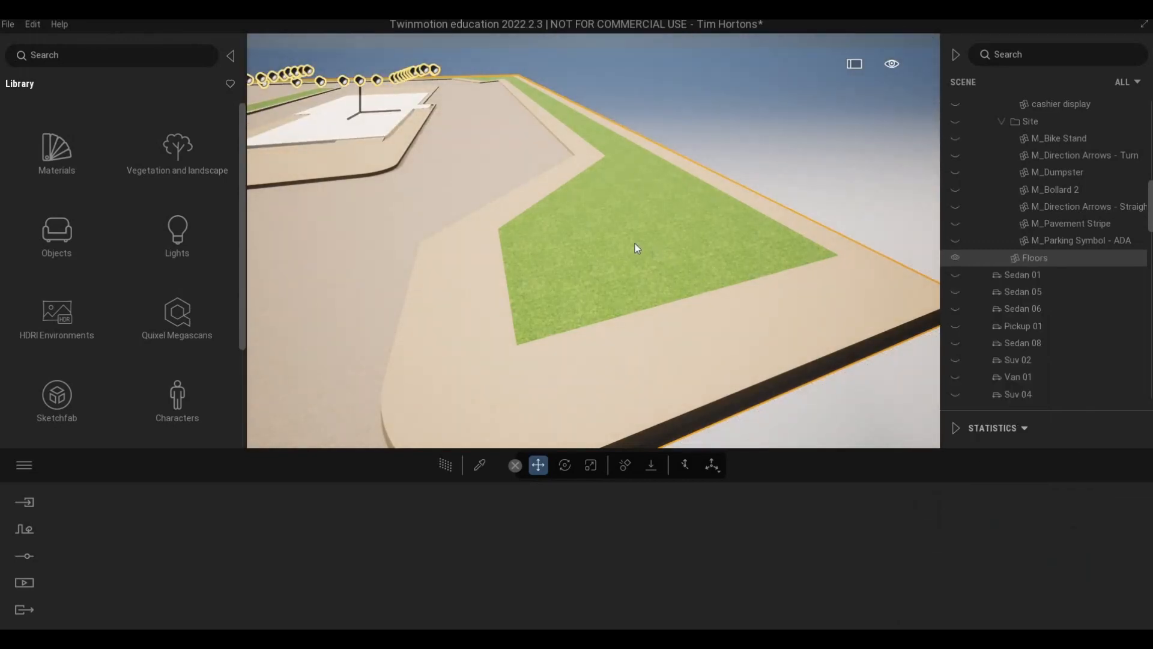
Examine the edges and lawns of the isolated site floor from several sides, and clear the selection
key("Tab")
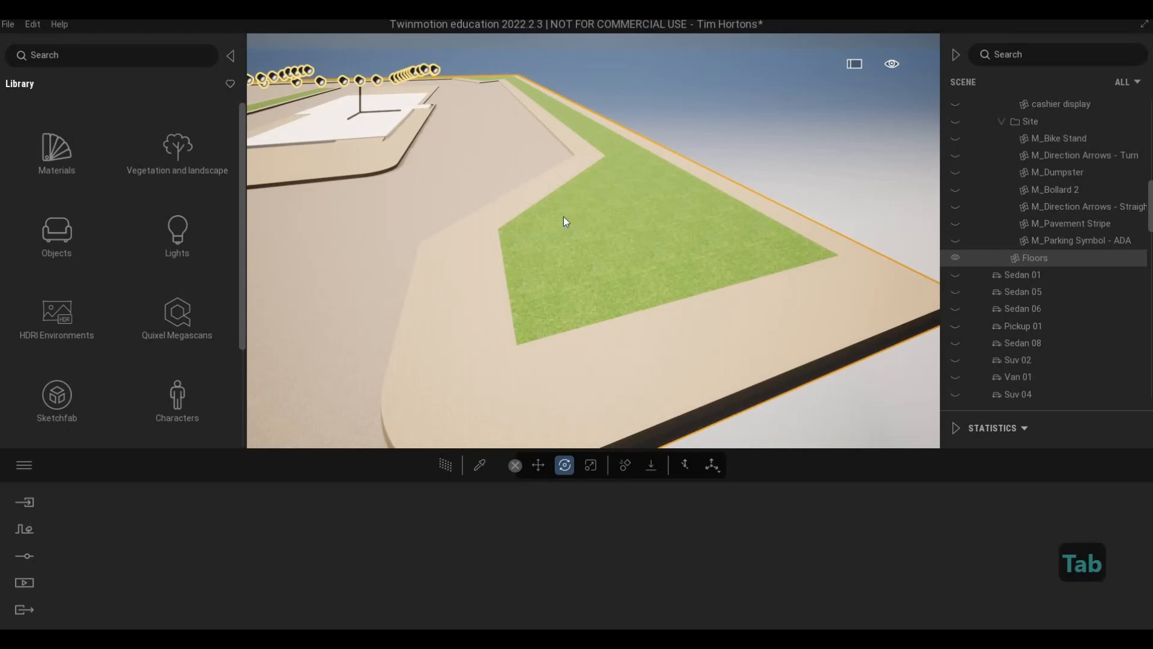
key("a")
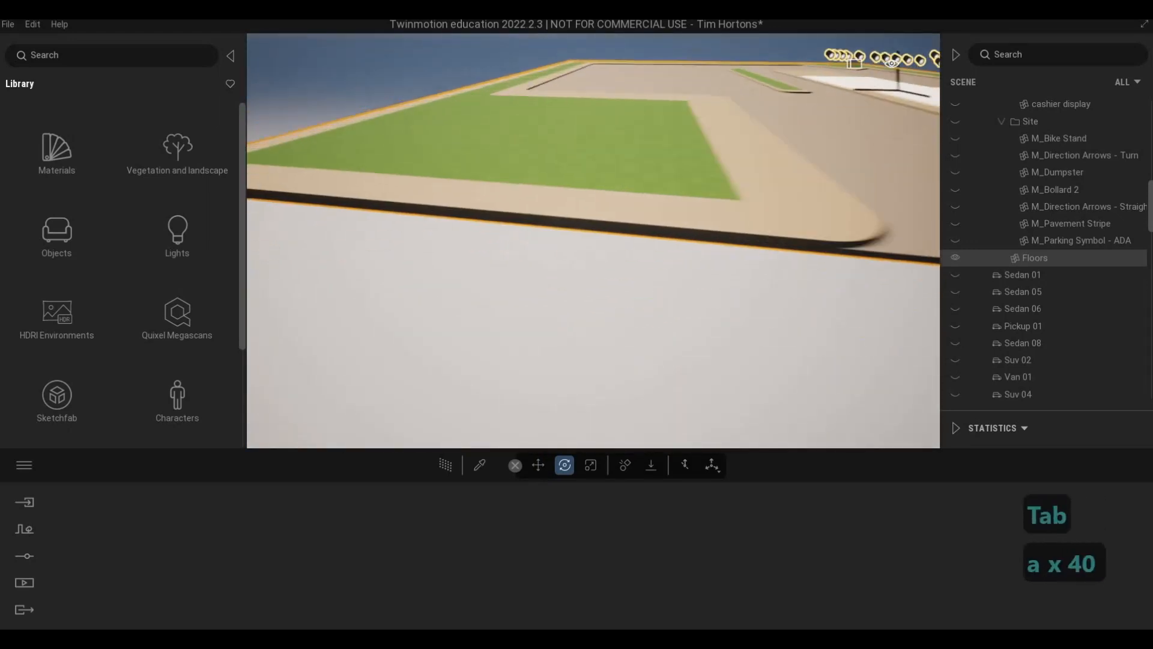
key("w")
key("e")
key("w")
key("s")
key("q")
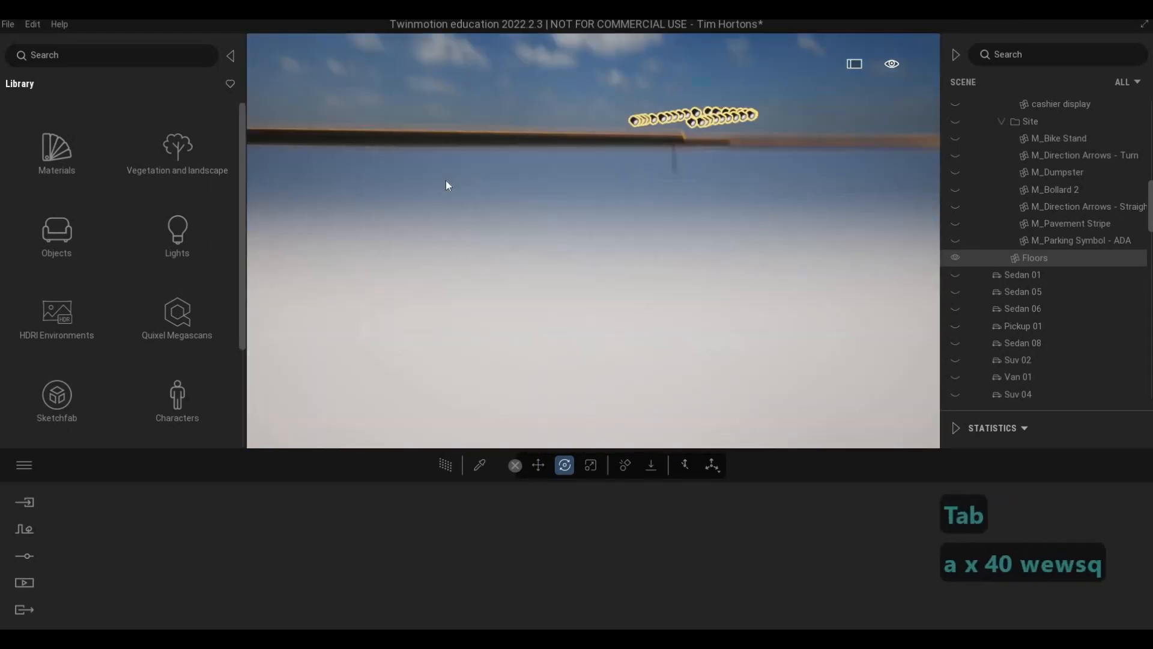
key("w")
key("q")
key("a")
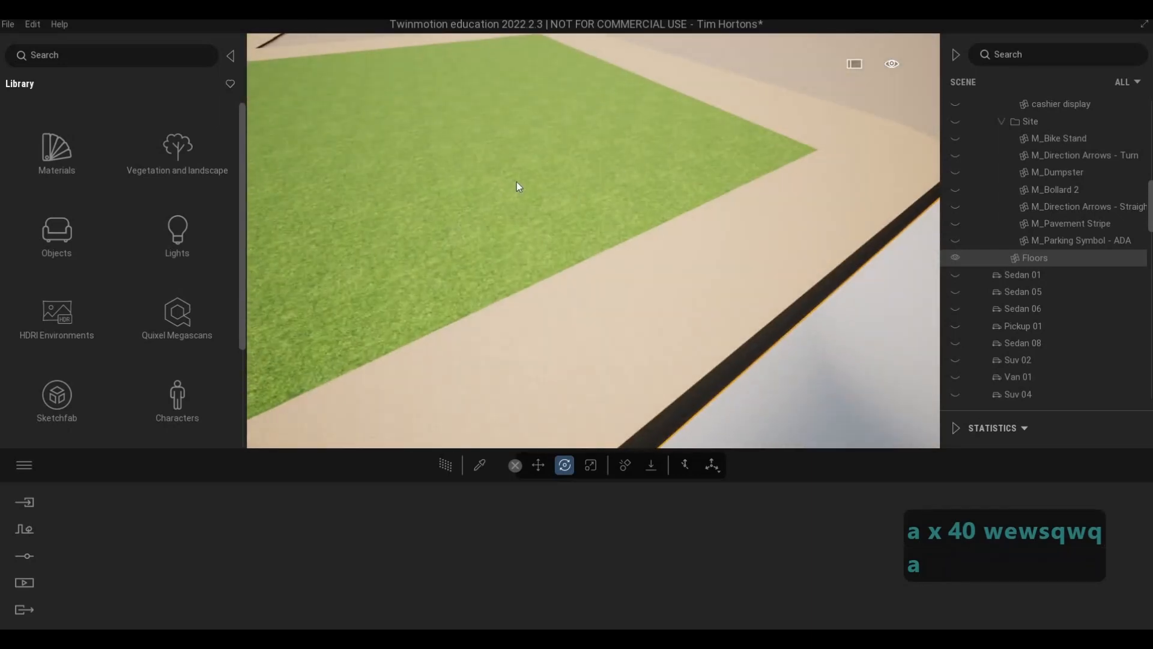
key("Escape")
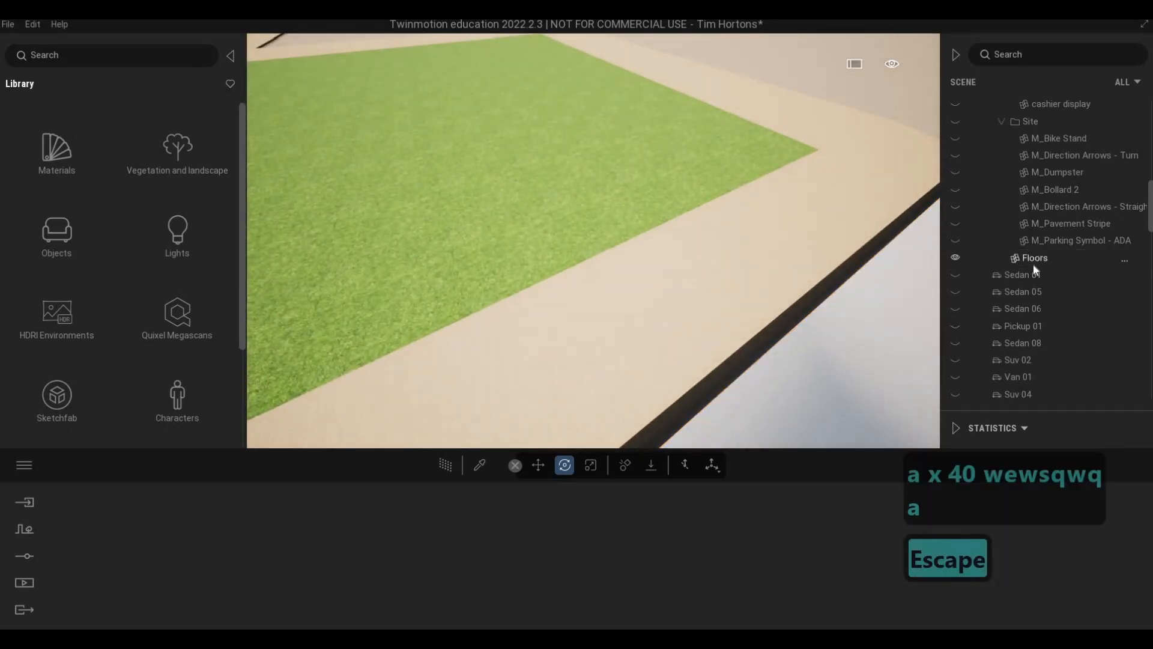
Look through the scene hierarchy from its start down to the cars, checking which objects are hidden
scroll(1032, 264, "up", 5)
scroll(1033, 264, "up", 10)
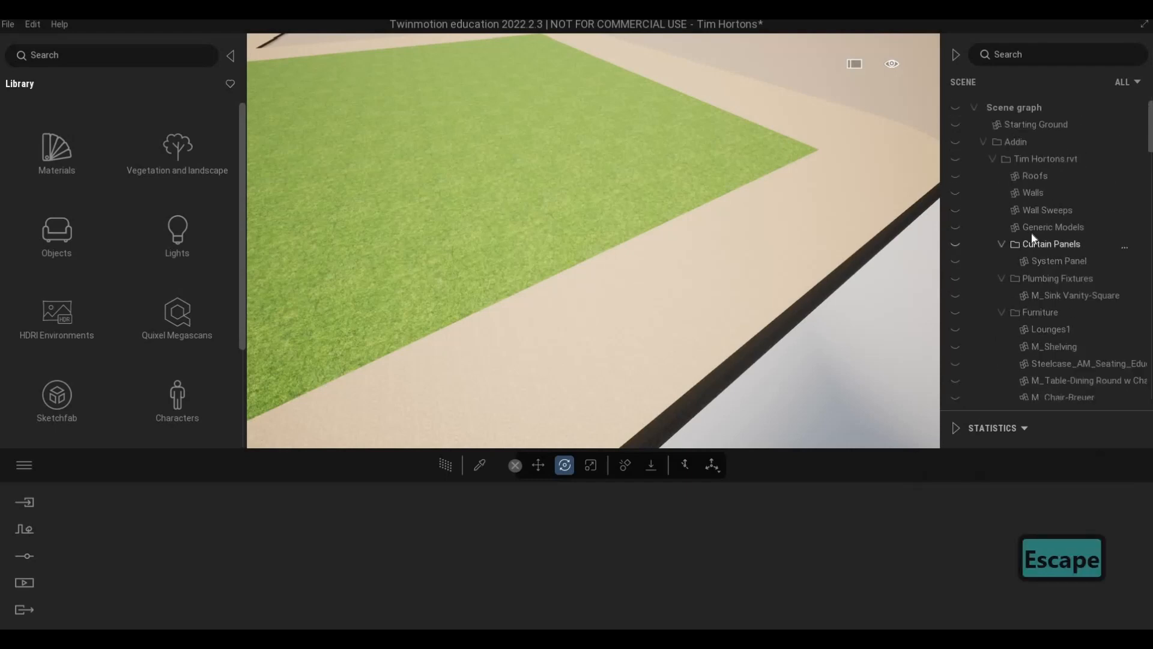
scroll(1032, 234, "down", 5)
scroll(1041, 287, "down", 6)
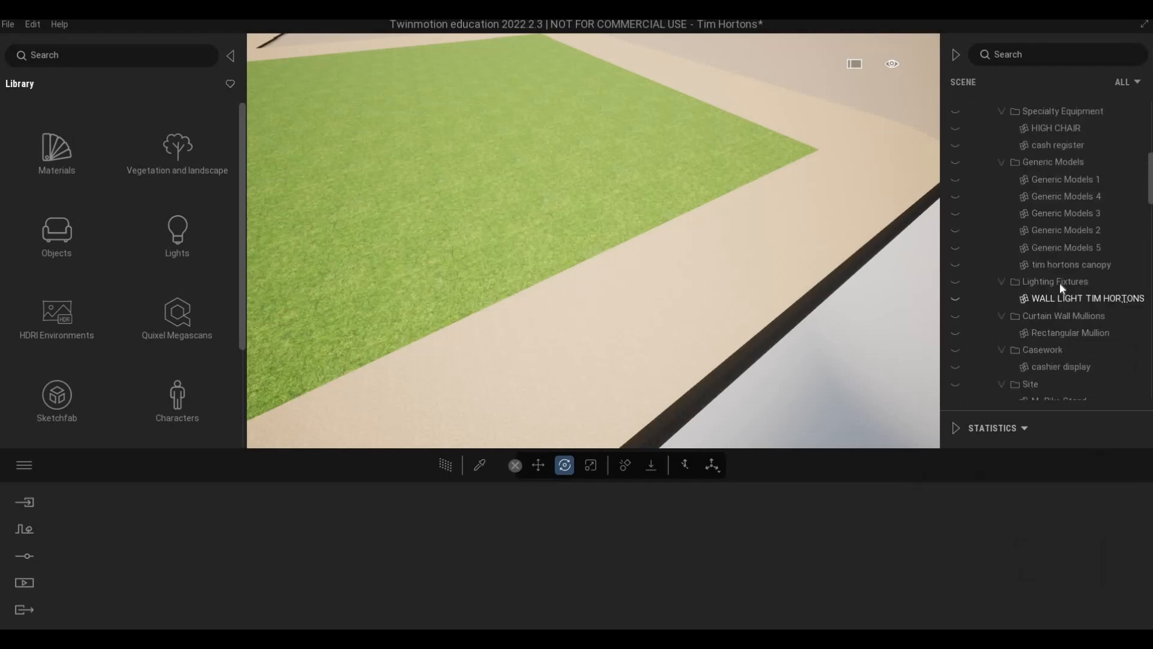
scroll(1051, 278, "down", 4)
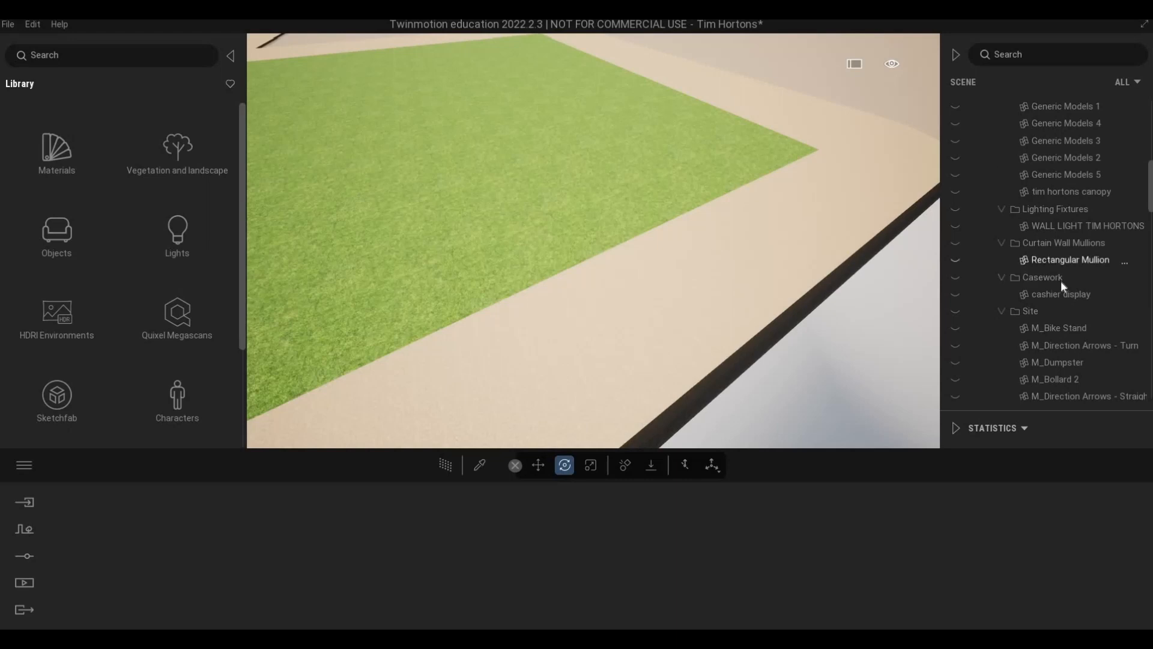
scroll(1061, 286, "down", 8)
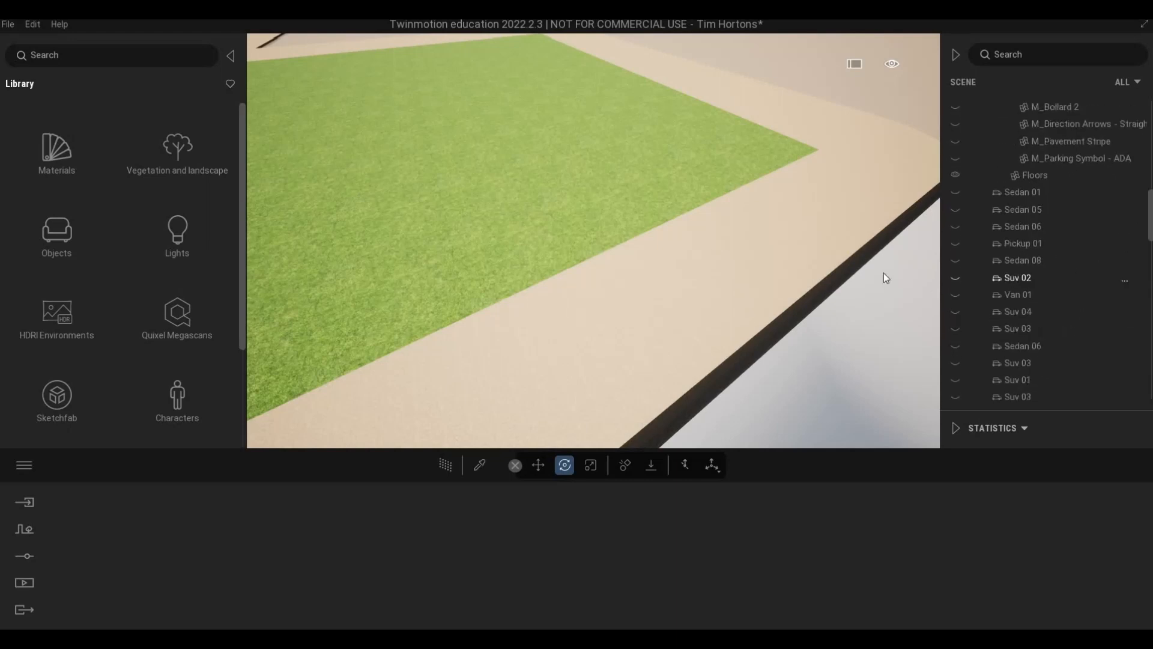
Select the isolated site floor again at the corner lawn
key("a")
key("w")
key("d")
key("w")
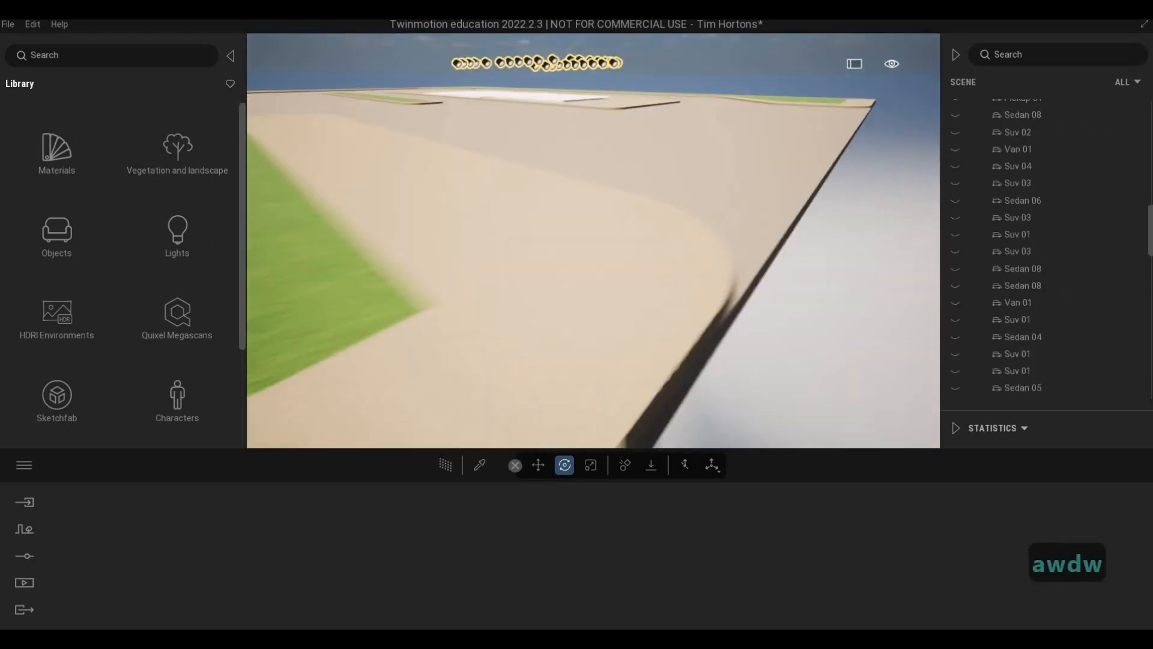
key("q")
key("d")
left_click(739, 297)
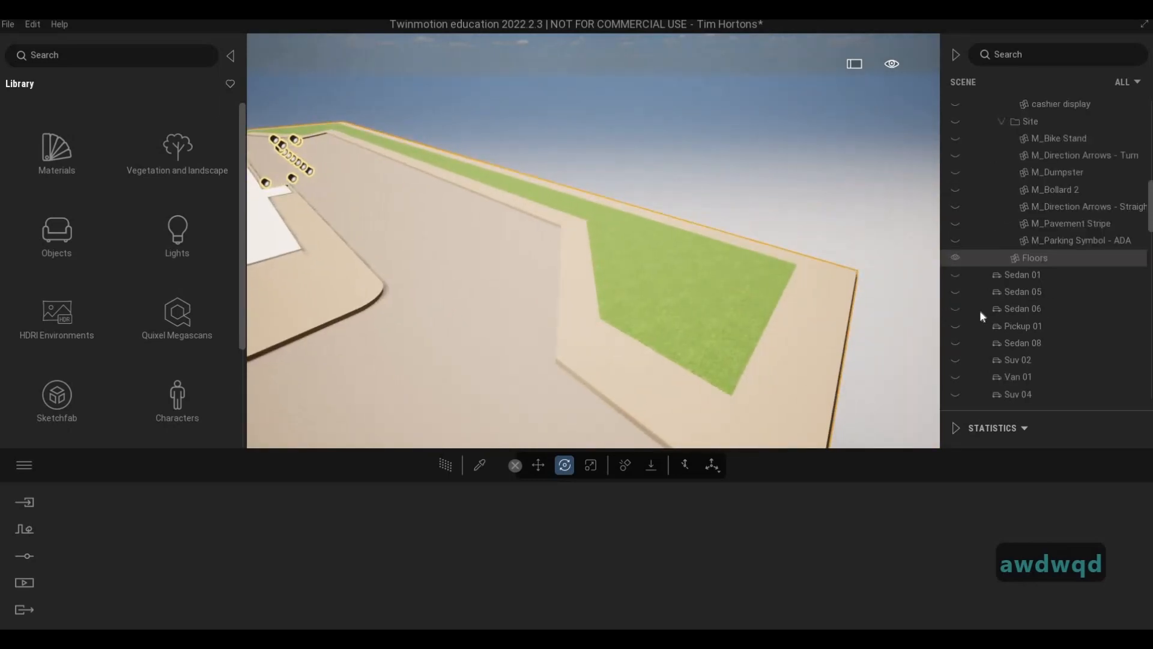
Search the scene hierarchy for FLOOR and check the Floors object by hiding it and showing it again
scroll(1003, 314, "down", 12)
scroll(1003, 313, "up", 13)
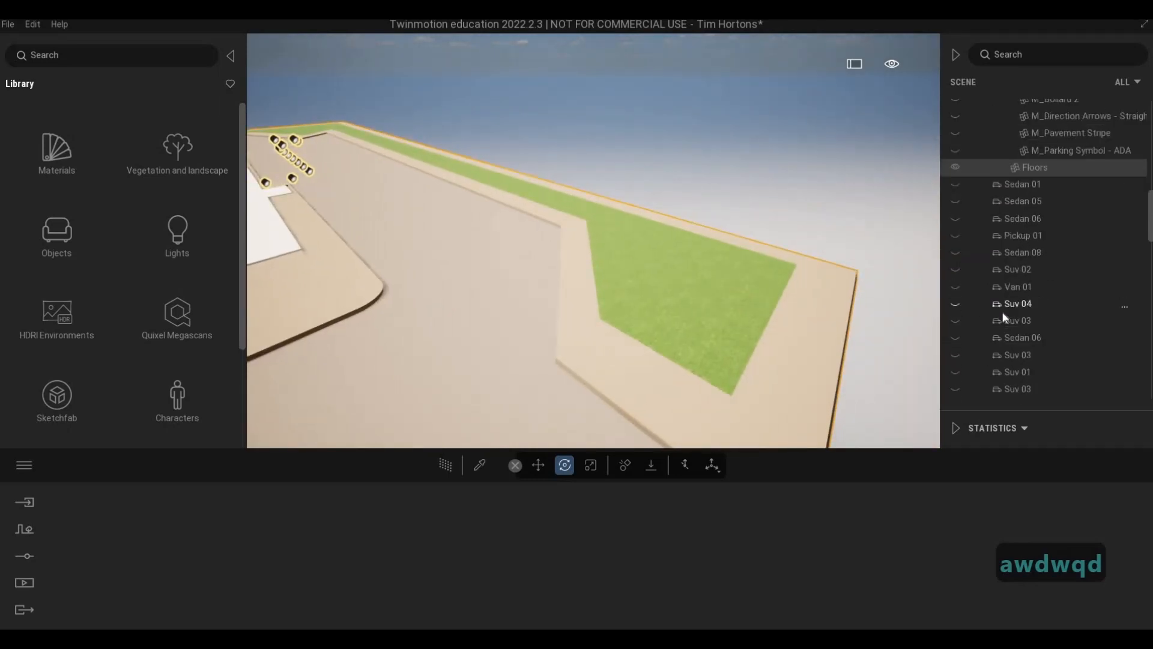
scroll(1002, 311, "up", 10)
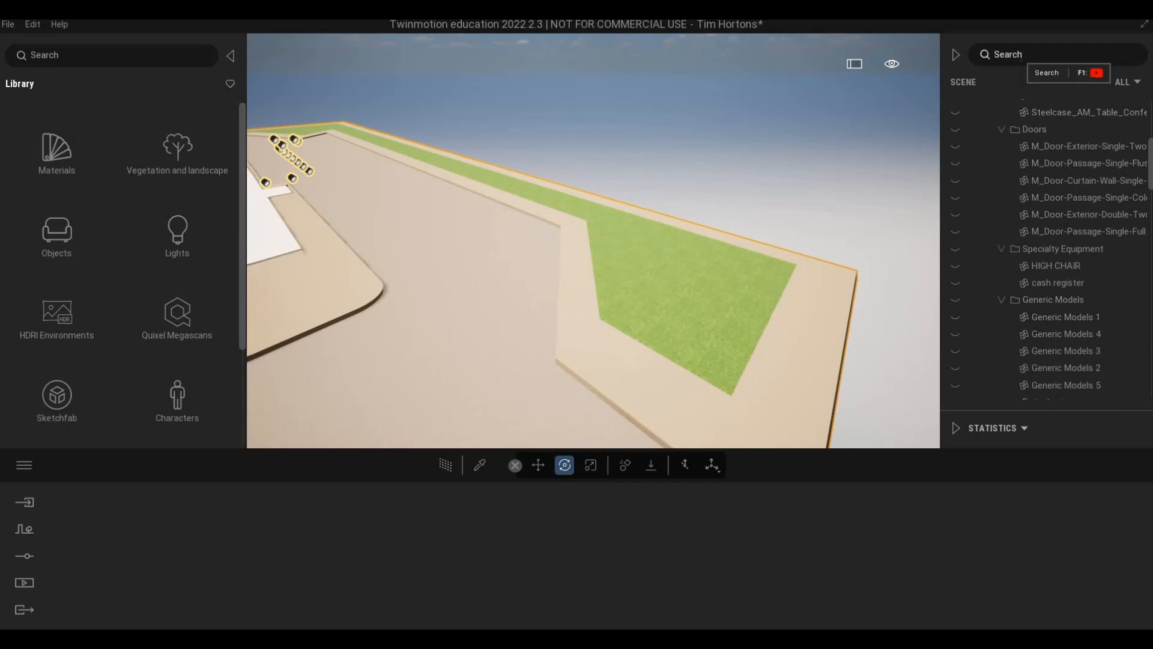
type("FLOOR")
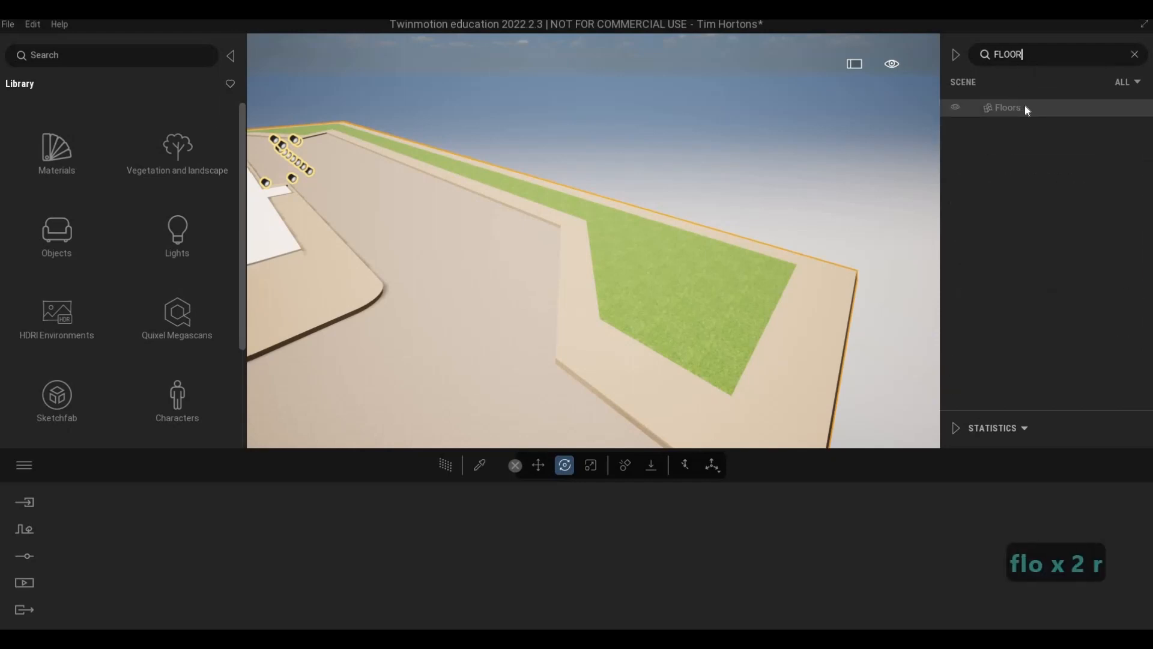
left_click(955, 106)
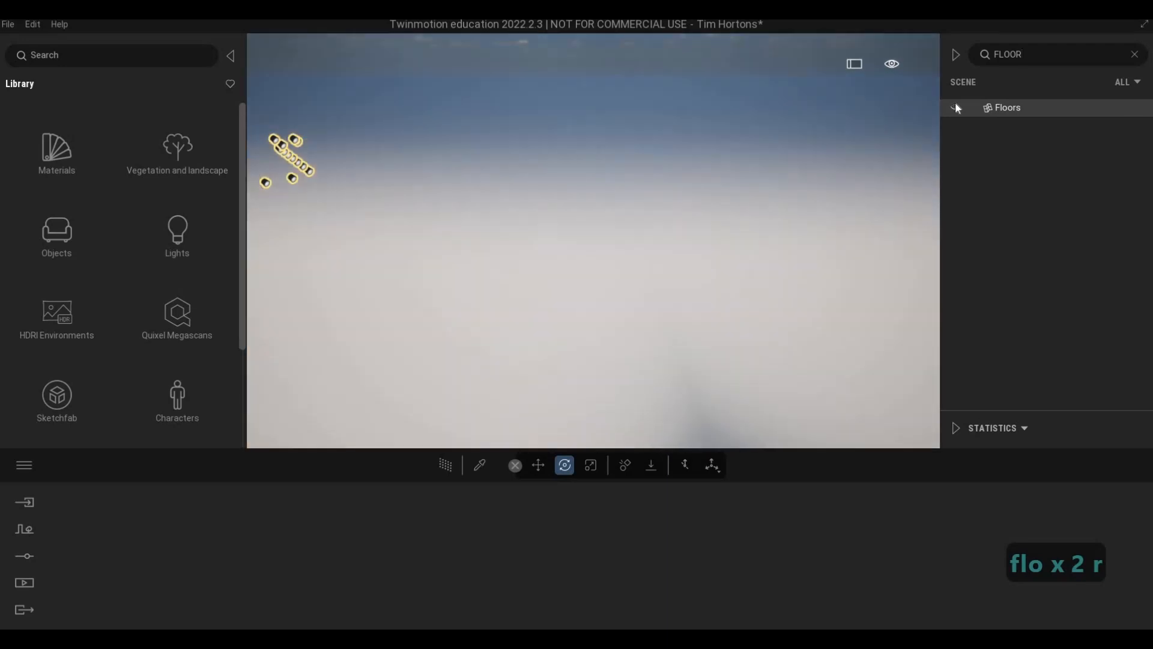
left_click(955, 107)
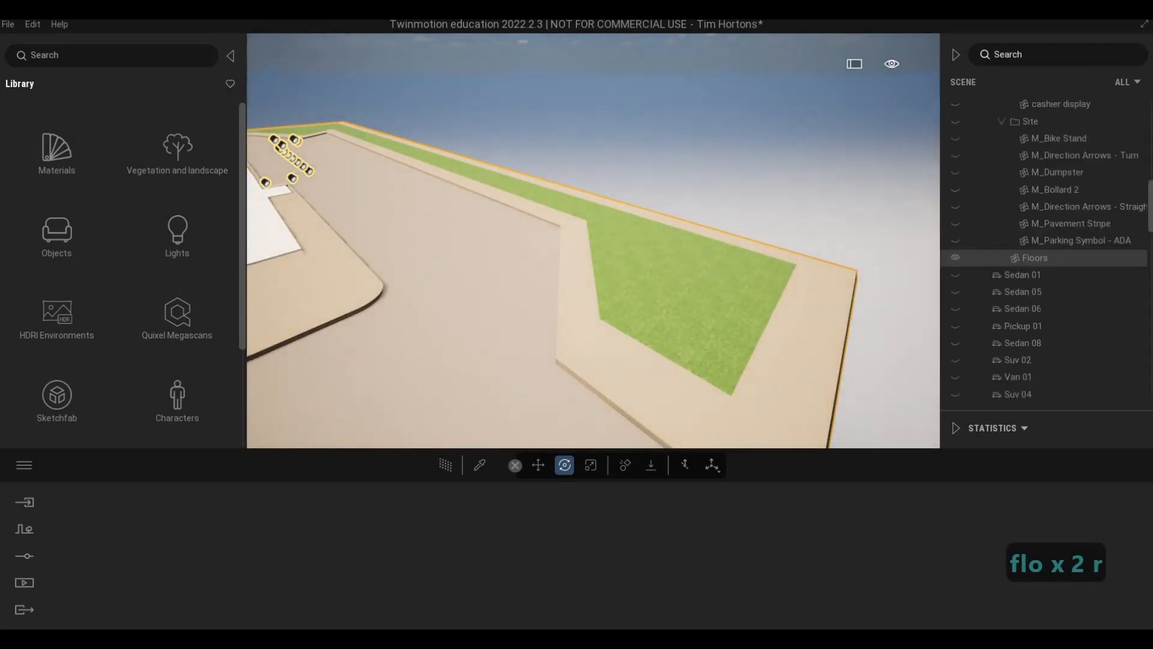
Look across the isolated floors and move around to the large corner lawn
right_click_drag(989, 248, 687, 218)
key("s")
key("s")
key("a")
key("a")
key("a")
key("a")
key("a")
key("a")
key("a")
key("a")
key("a")
key("a")
key("a")
key("a")
key("a")
key("a")
key("a")
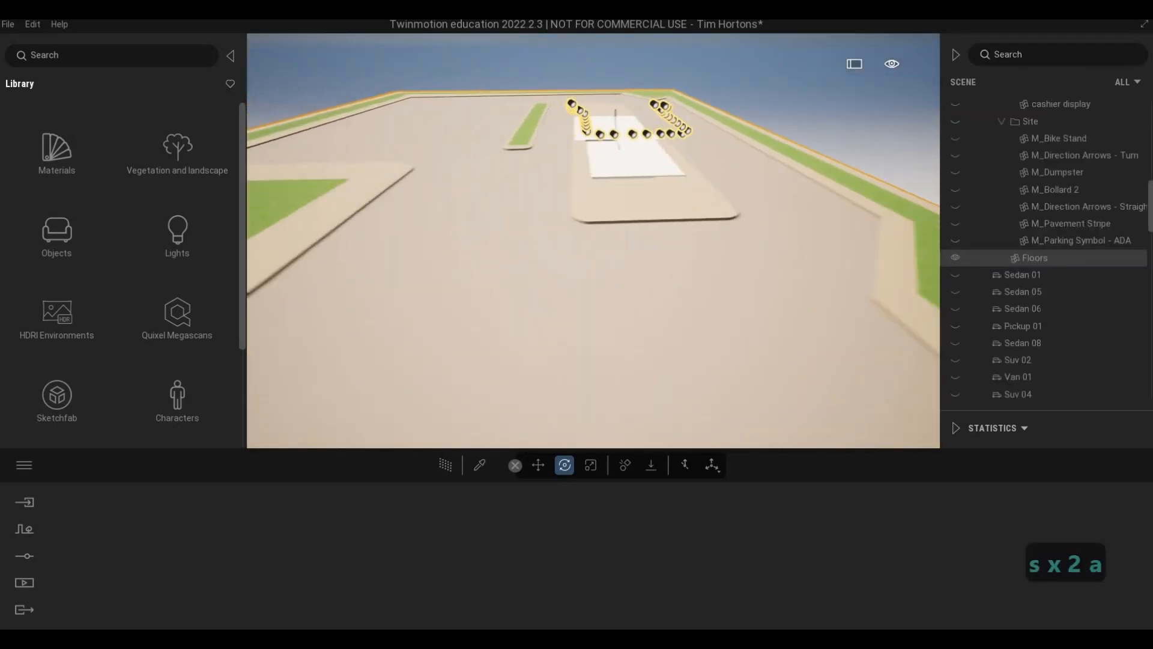
key("w")
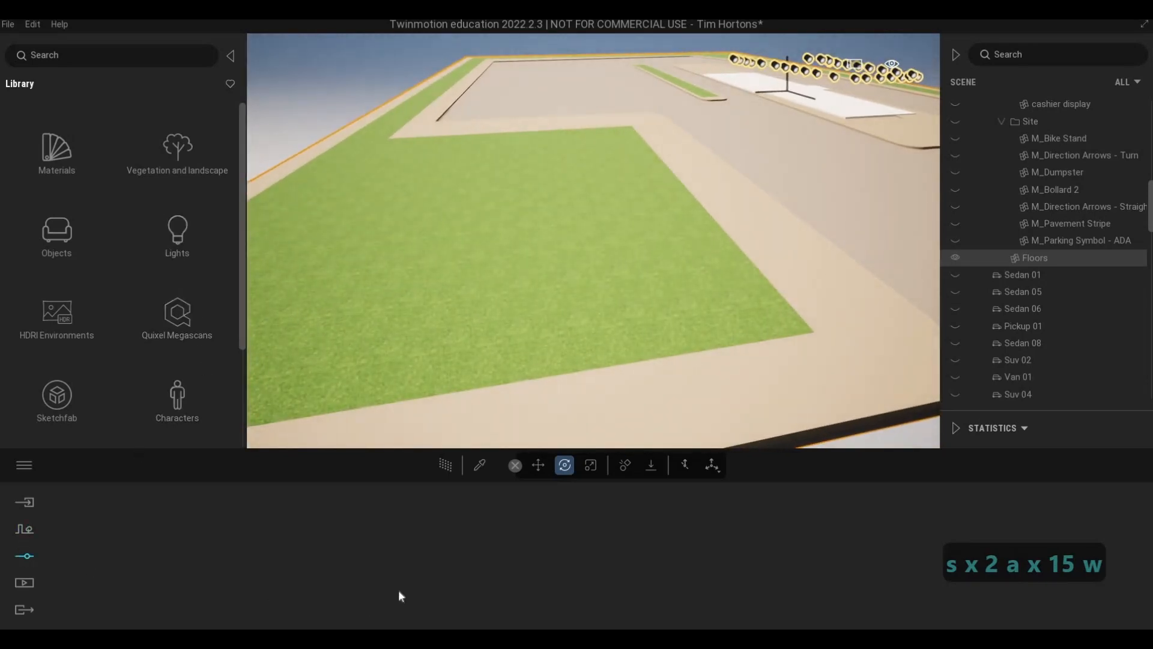
Load Long grass 02 from the grass and flowers library for vegetation painting and set its density to 100%
left_click(17, 531)
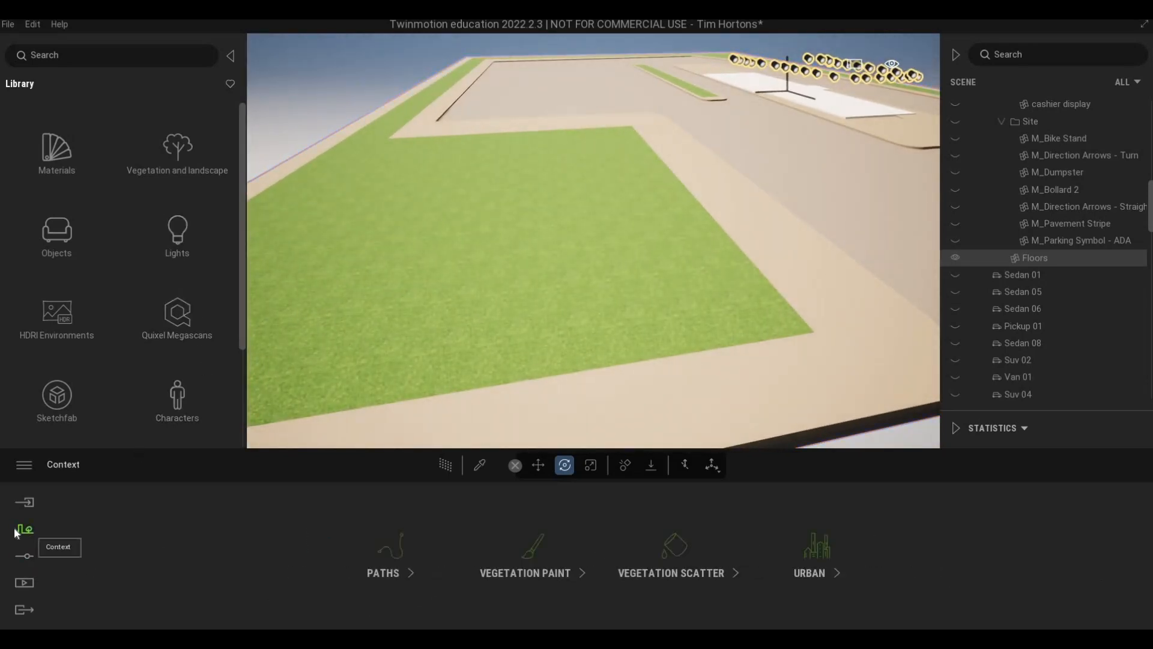
left_click(529, 574)
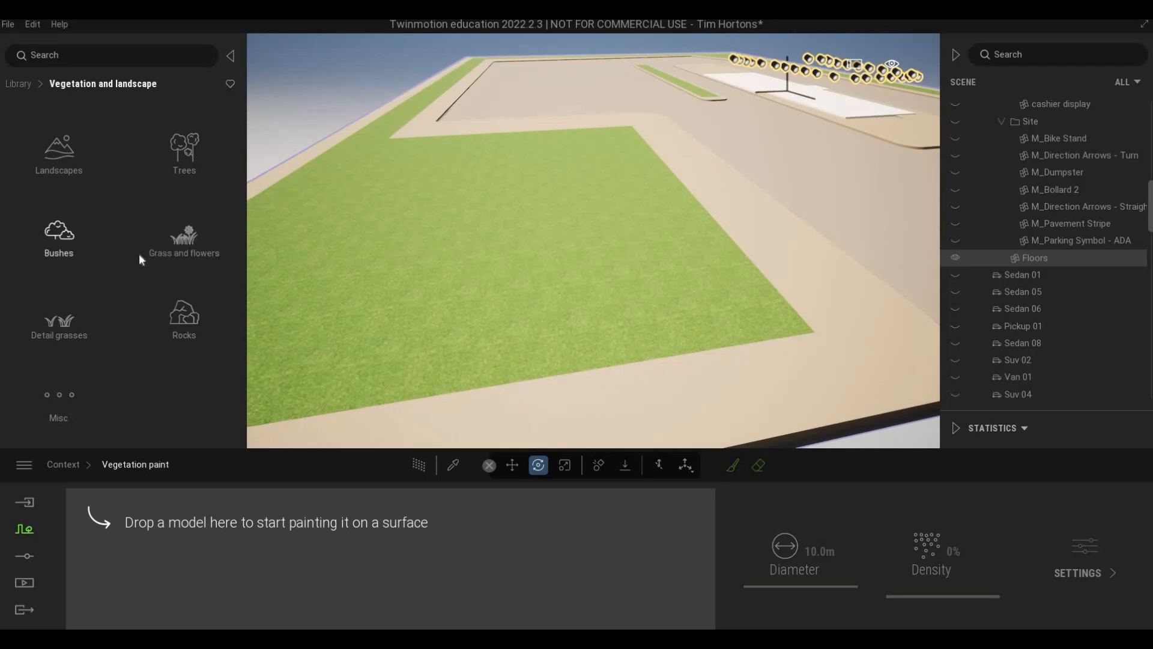
left_click(175, 249)
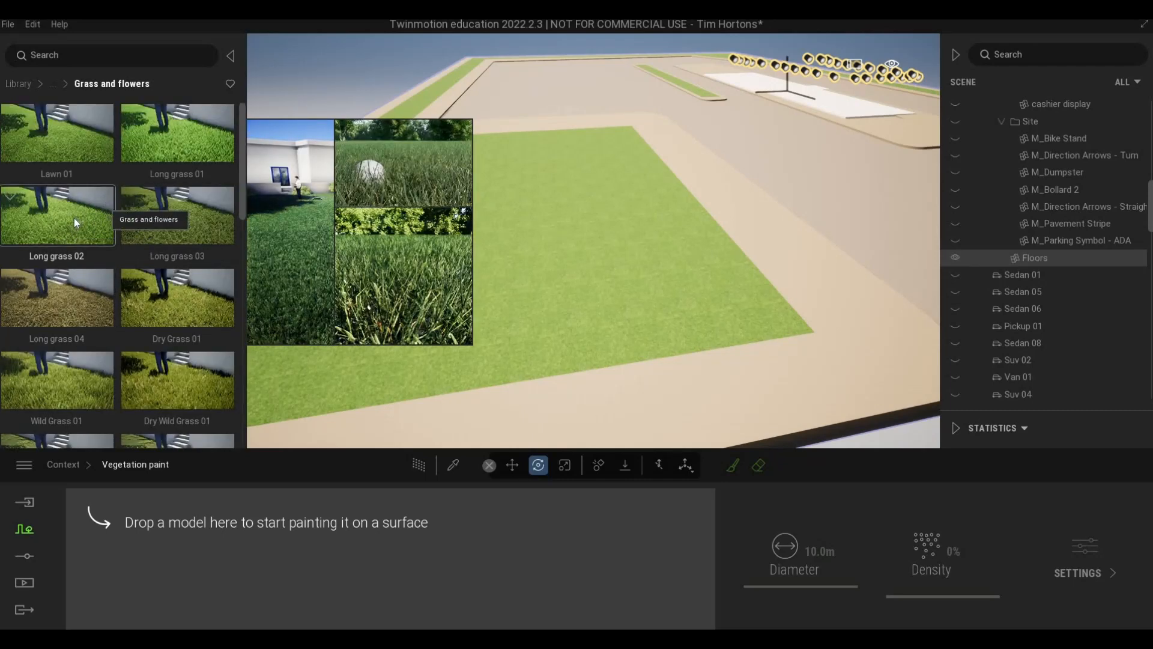
mouse_move(74, 218)
left_mouse_down()
mouse_move(149, 333)
mouse_move(242, 573)
mouse_move(276, 542)
mouse_move(282, 550)
left_mouse_up()
left_click_drag(951, 566, 938, 459)
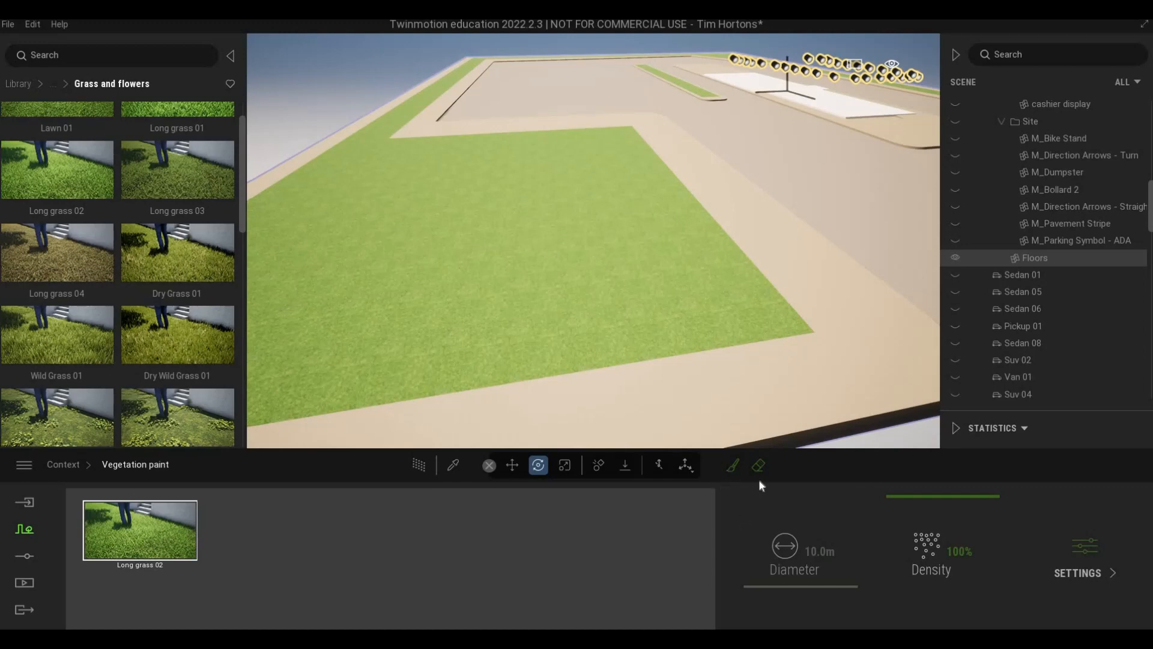
Activate the vegetation paint brush and reduce its diameter to 3.9 m
left_click(736, 466)
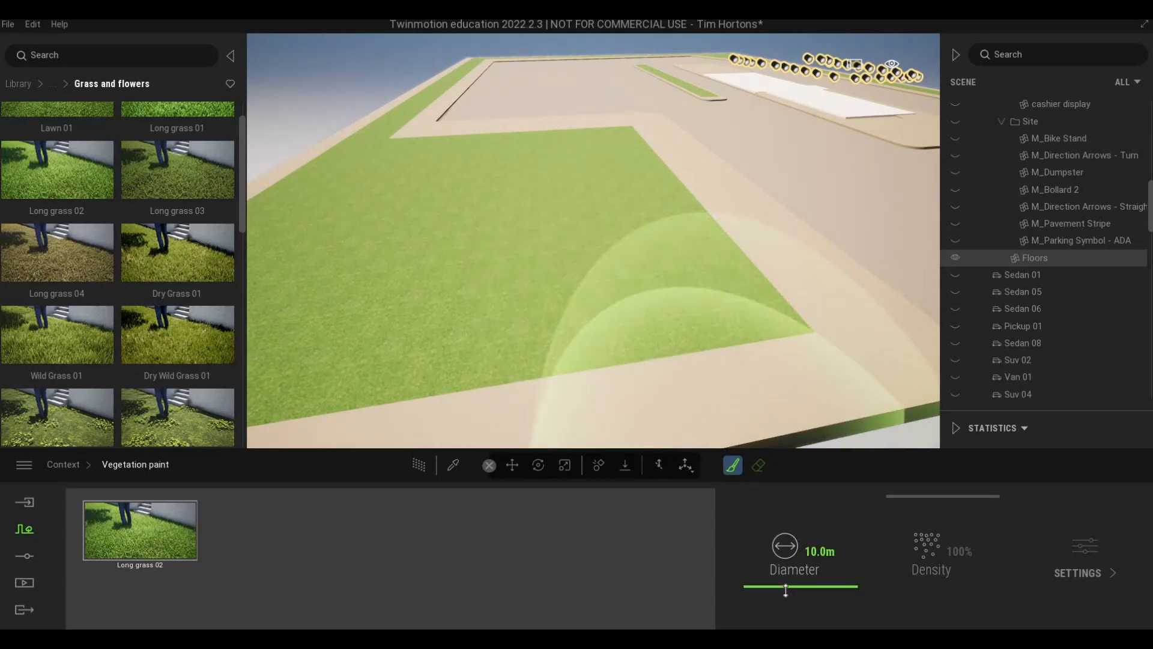
scroll(786, 590, "down", 1)
scroll(780, 592, "down", 1)
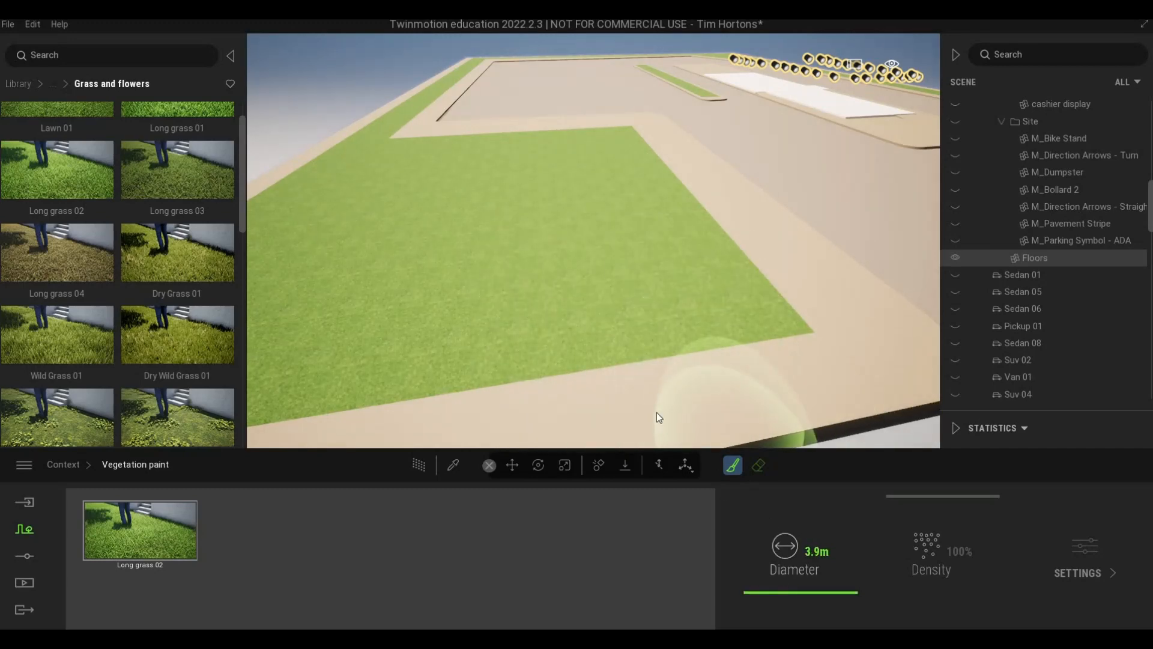
Paint a first strip of Long grass 02 along the large corner lawn's edge beside the rounded pavement
key("a")
key("w")
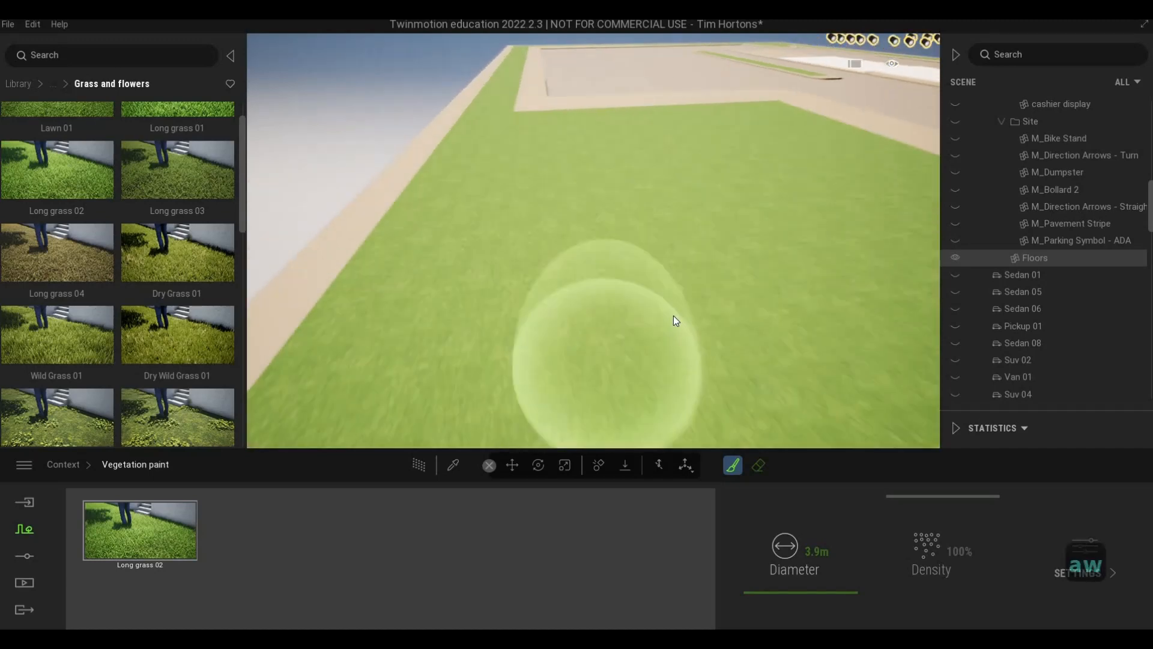
key("s")
key("d")
key("a")
key("w")
key("s")
key("d")
key("a")
key("w")
key("s")
key("d")
key("a")
key("w")
key("s")
key("d")
key("a")
key("w")
key("s")
key("d")
key("a")
key("w")
key("s")
key("d")
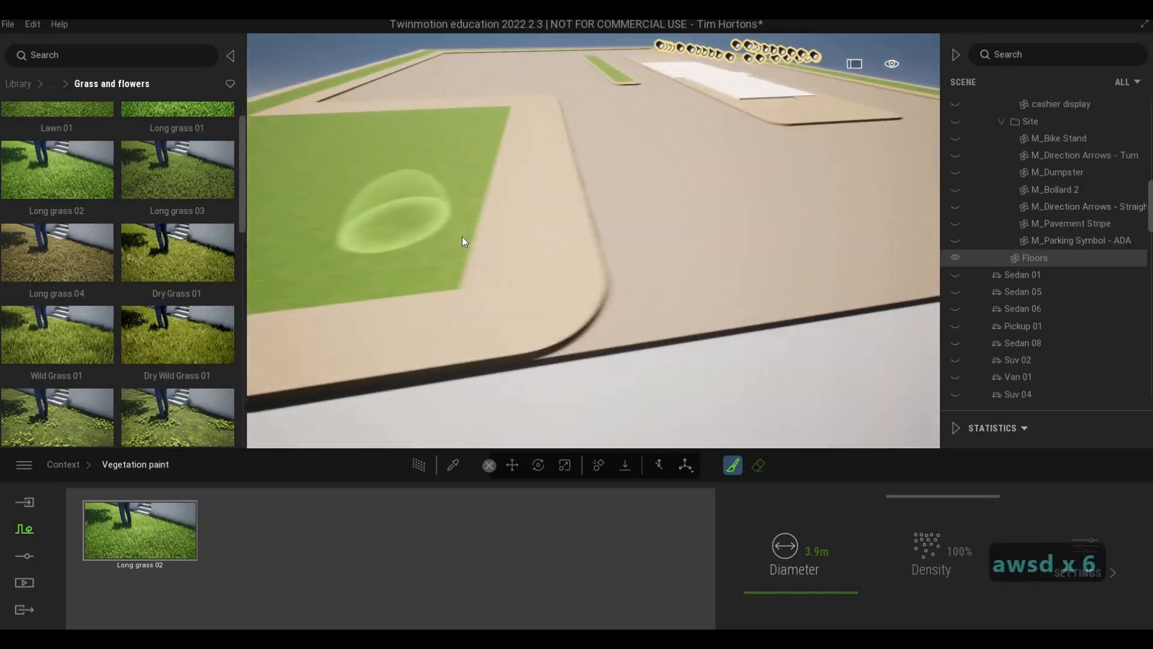
key("w")
key("a")
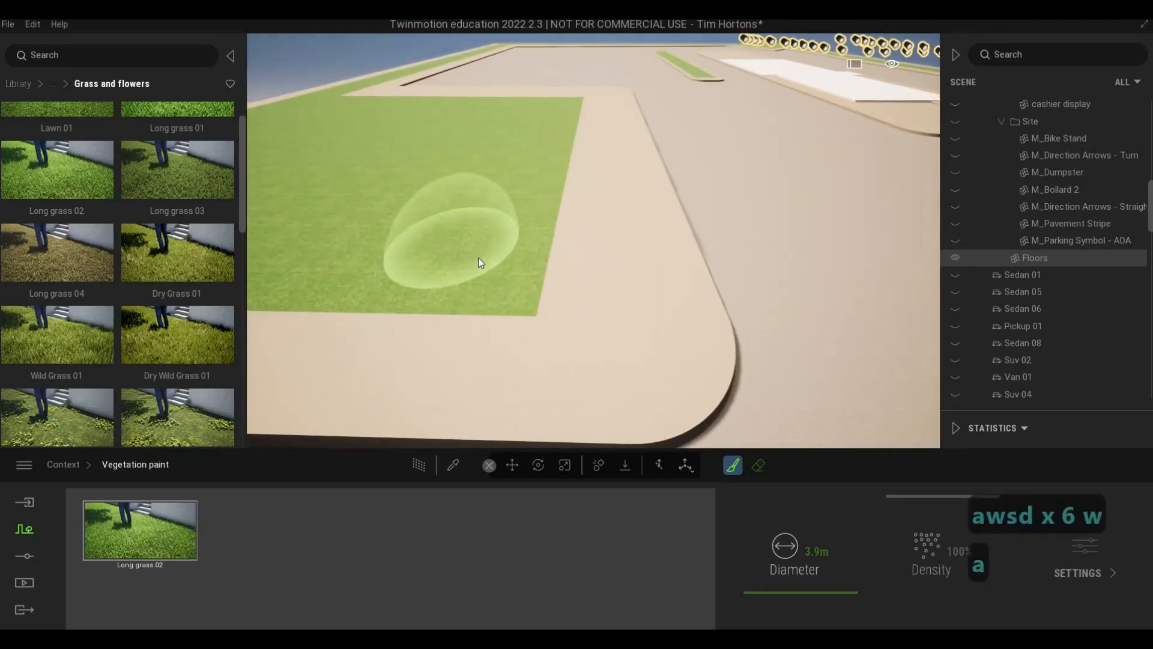
left_click(483, 240)
key("q")
key("d")
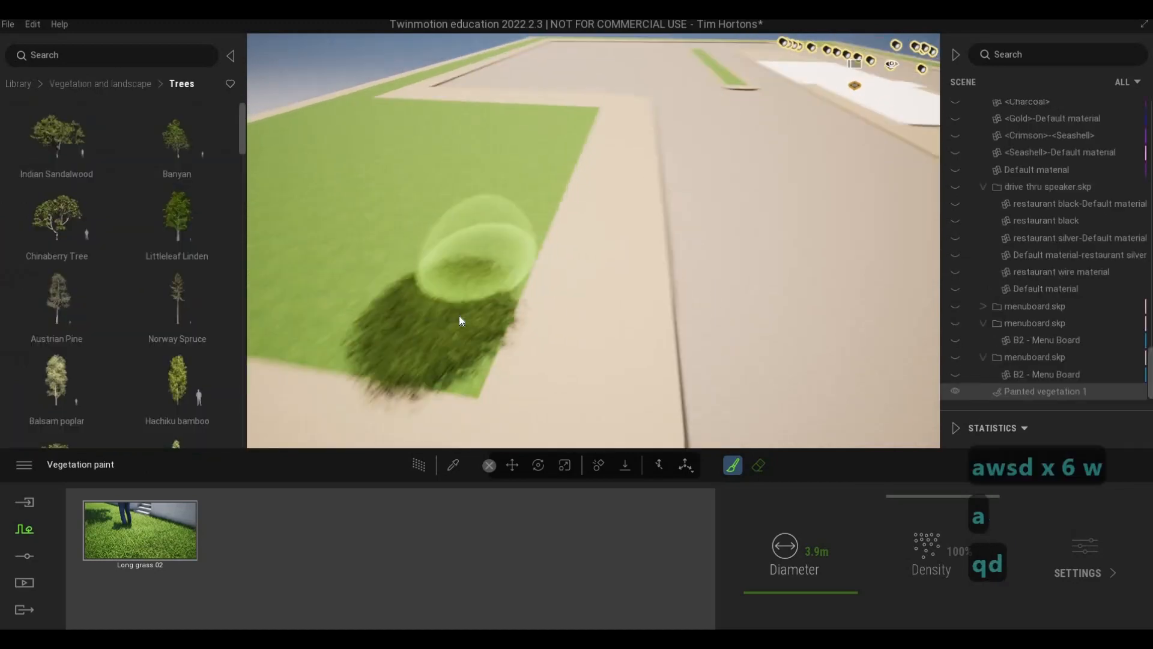
mouse_move(470, 300)
left_mouse_down()
mouse_move(472, 275)
mouse_move(603, 109)
left_mouse_up()
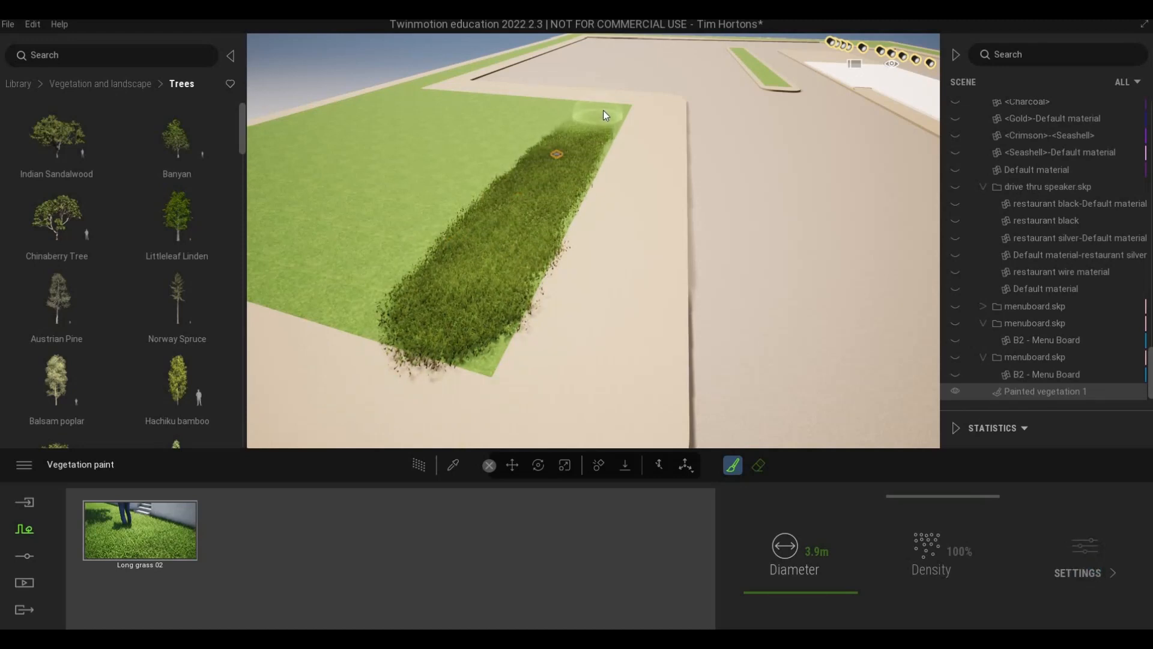
Continue painting the long grass along the large lawn's pavement edge toward the start of the narrow perimeter strip
key("w")
key("w")
key("w")
key("w")
key("w")
key("w")
key("q")
key("w")
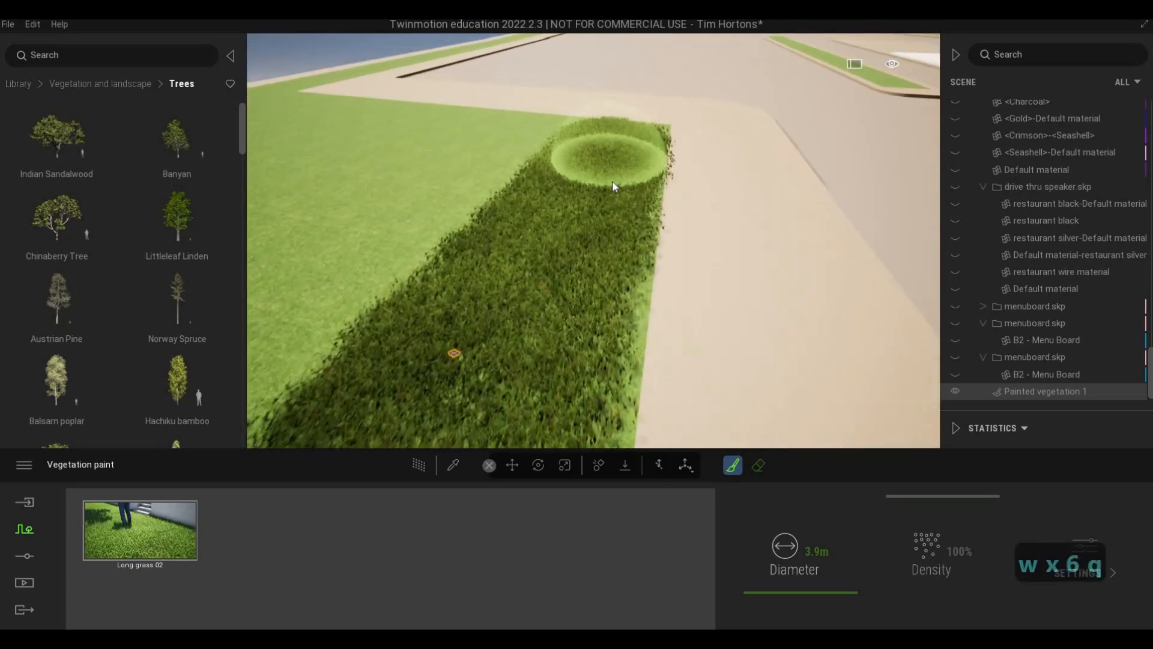
key("q")
key("d")
key("d")
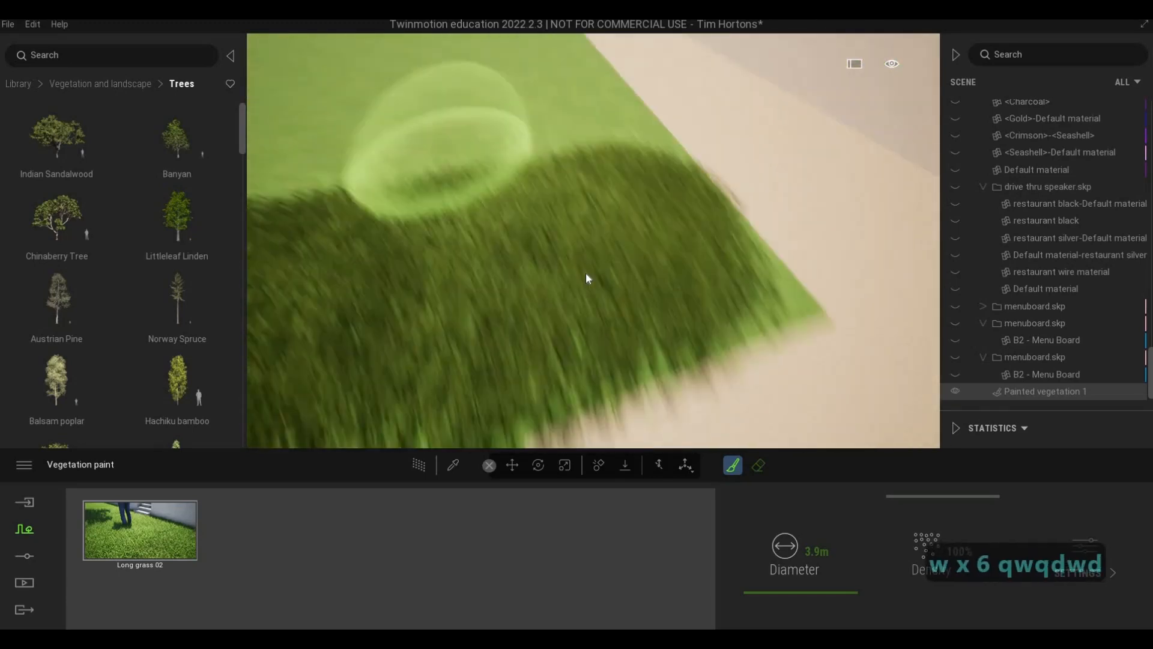
key("q")
key("w")
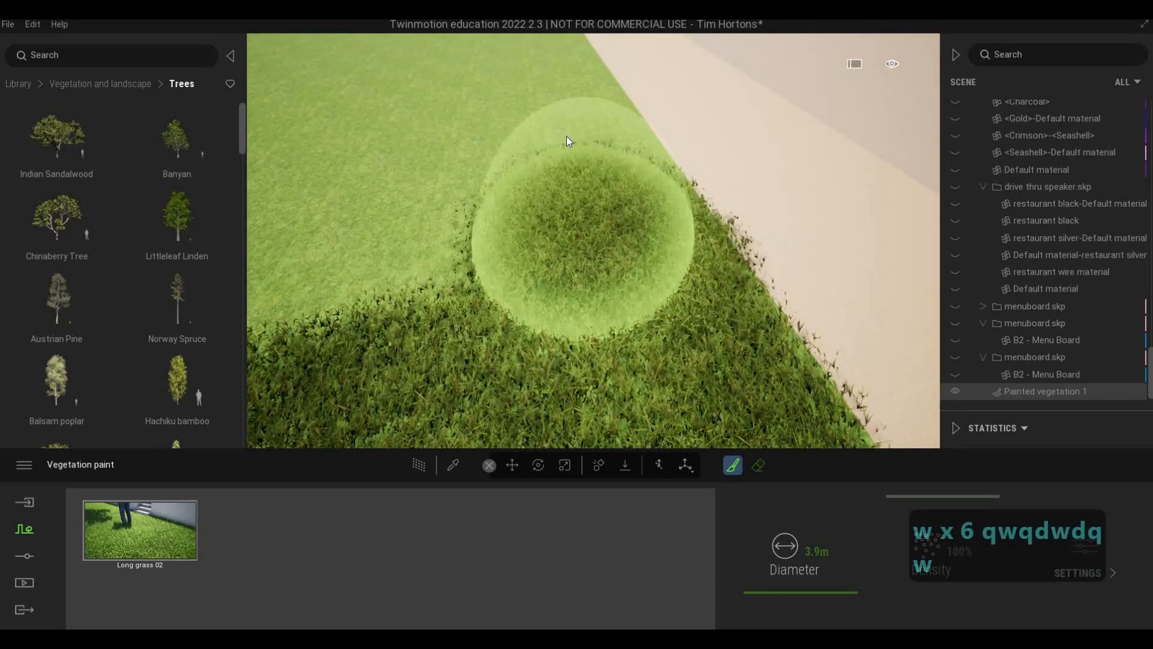
key("q")
key("w")
key("s")
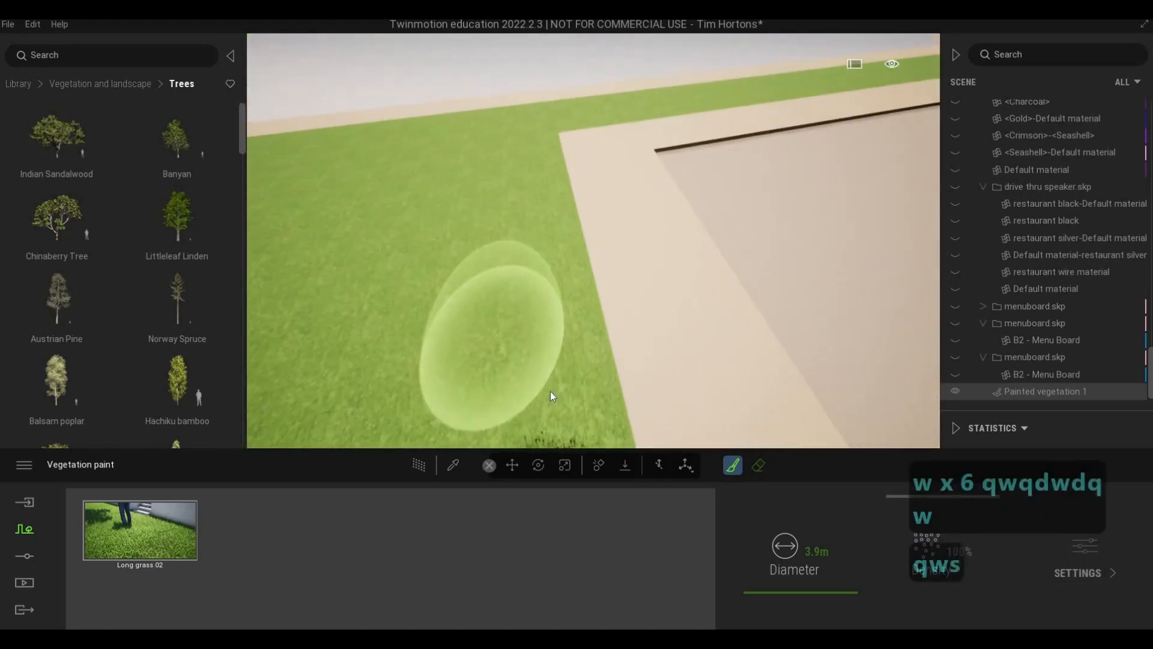
mouse_move(550, 391)
left_mouse_down()
mouse_move(595, 314)
mouse_move(578, 249)
mouse_move(575, 92)
left_mouse_up()
Cover the near part of the large lawn with long grass and paint along its outer edge
key("s")
key("e")
key("a")
key("s")
key("s")
key("s")
key("s")
key("s")
key("s")
key("s")
key("s")
key("s")
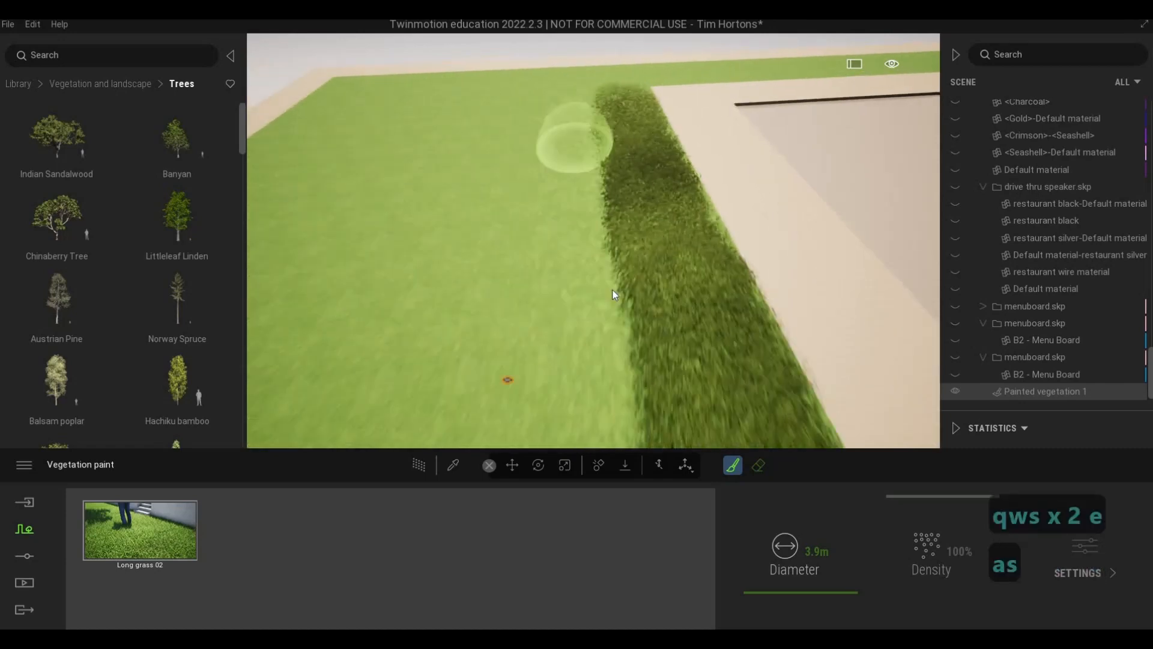
key("a")
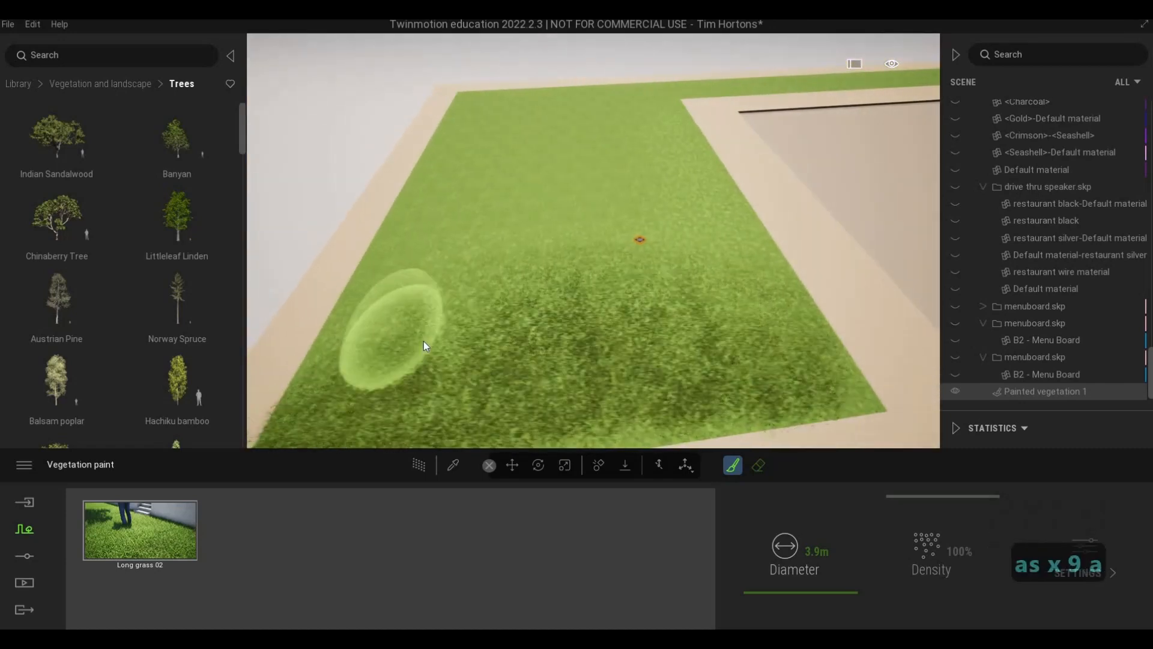
key("a")
key("e")
key("w")
key("q")
key("a")
left_click_drag(411, 341, 498, 77)
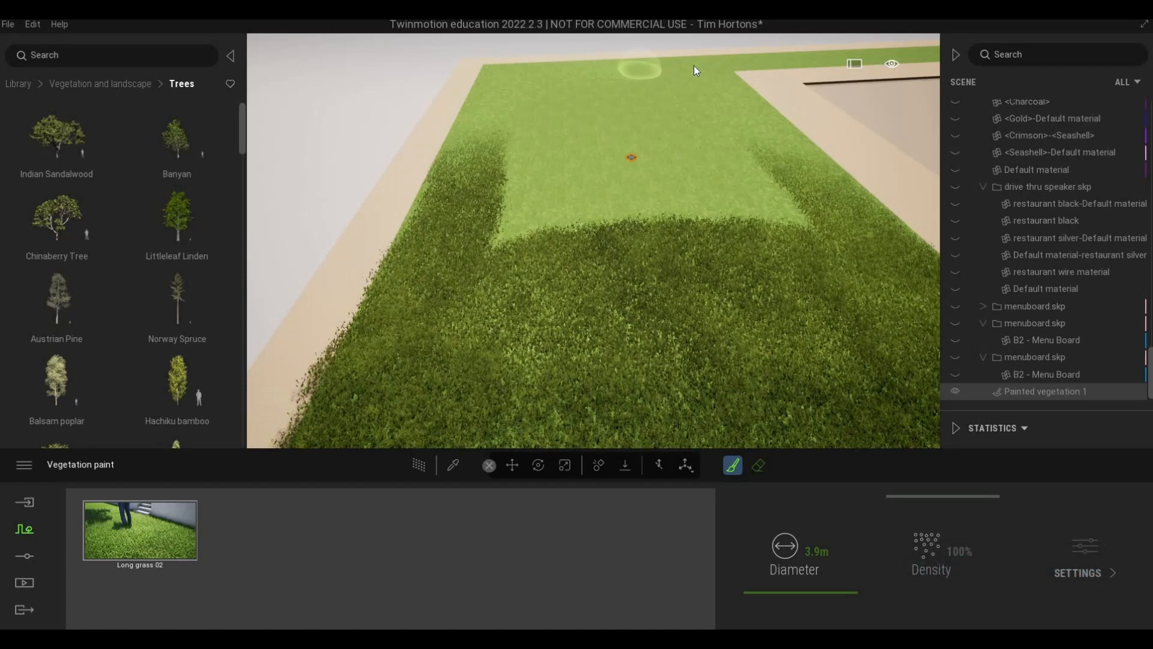
Fill the remaining bare patches in the middle and far end of the large lawn with long grass
mouse_move(653, 134)
left_mouse_down()
mouse_move(728, 152)
mouse_move(557, 179)
mouse_move(509, 213)
mouse_move(797, 206)
left_mouse_up()
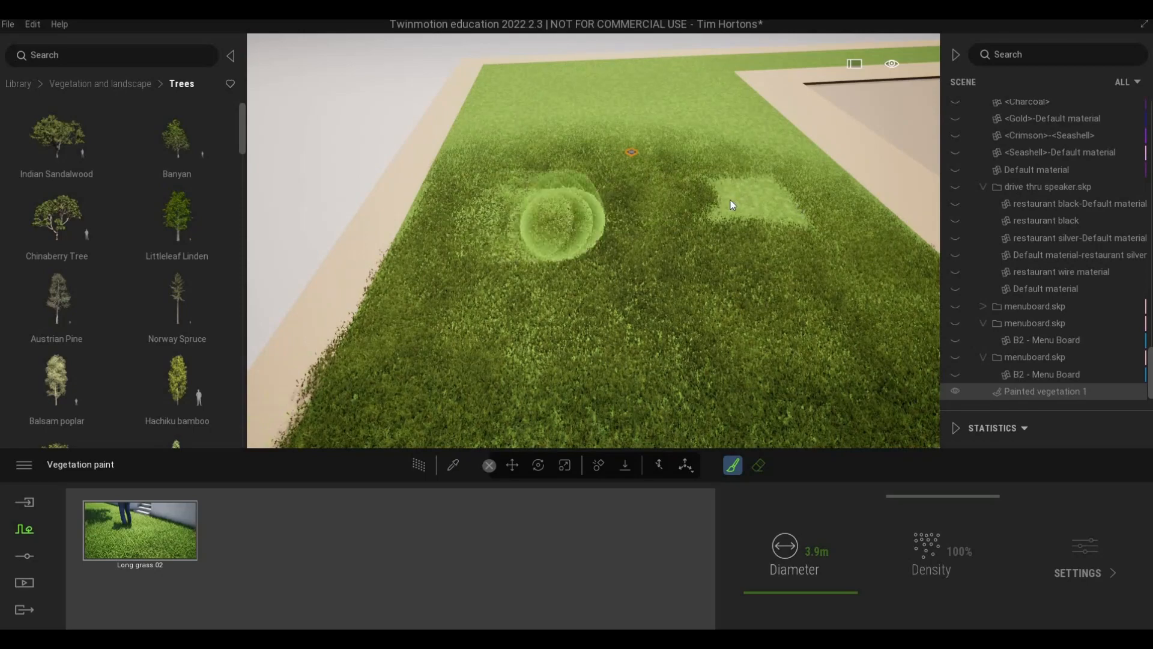
key("a")
key("w")
key("q")
key("d")
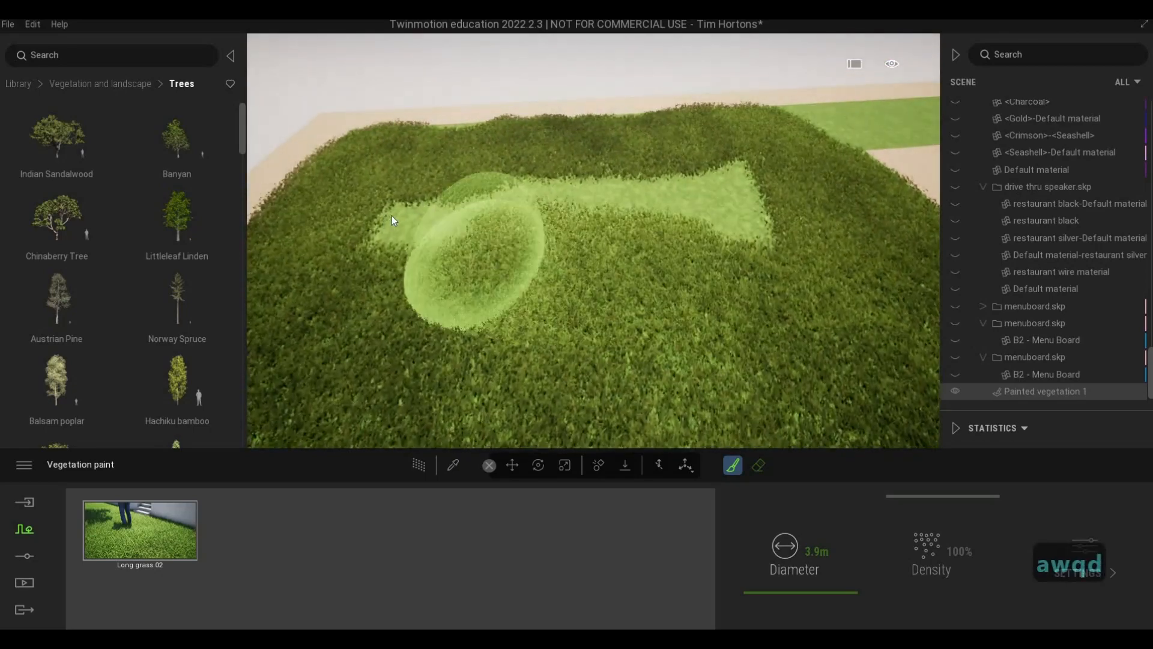
mouse_move(392, 215)
left_mouse_down()
mouse_move(414, 167)
mouse_move(453, 151)
left_mouse_up()
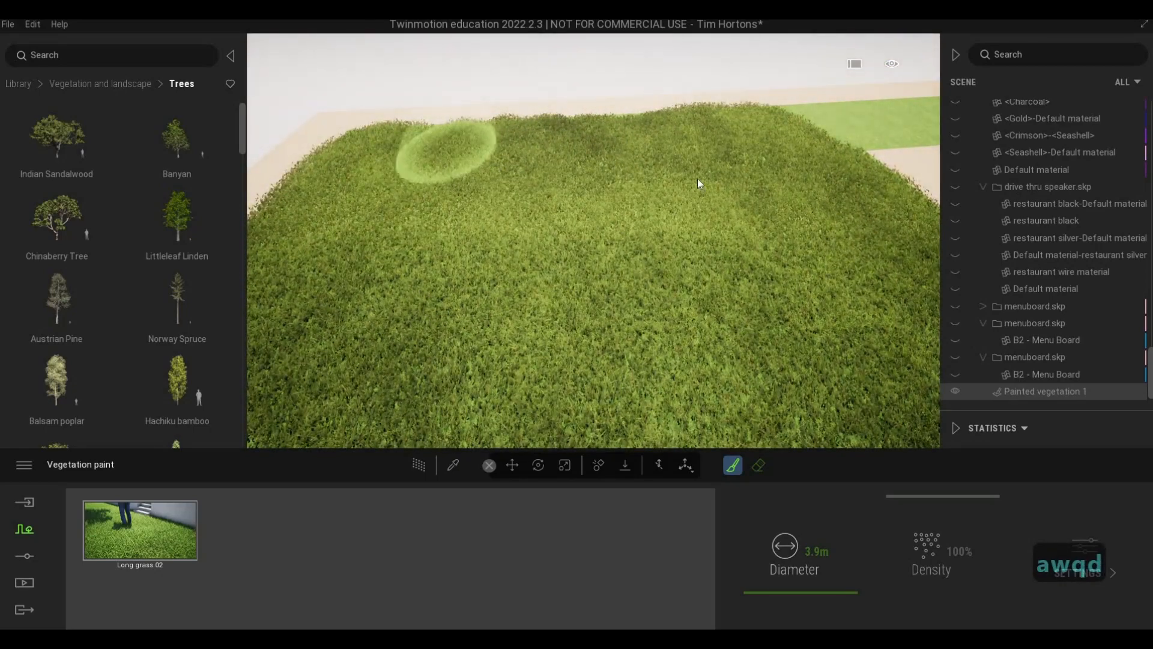
Paint long grass on the first stretch of the narrow perimeter strip adjoining the large lawn
key("d")
key("w")
key("q")
key("d")
key("s")
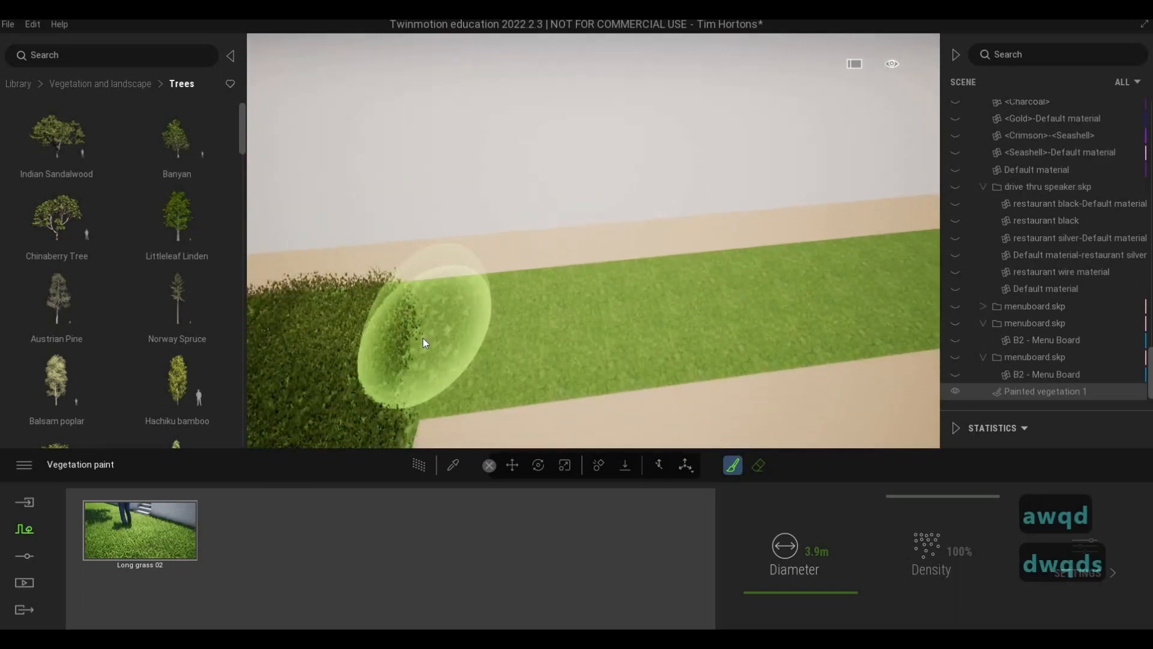
mouse_move(423, 338)
left_mouse_down()
mouse_move(705, 303)
mouse_move(629, 313)
left_mouse_up()
key("d")
key("d")
key("d")
key("d")
key("d")
key("d")
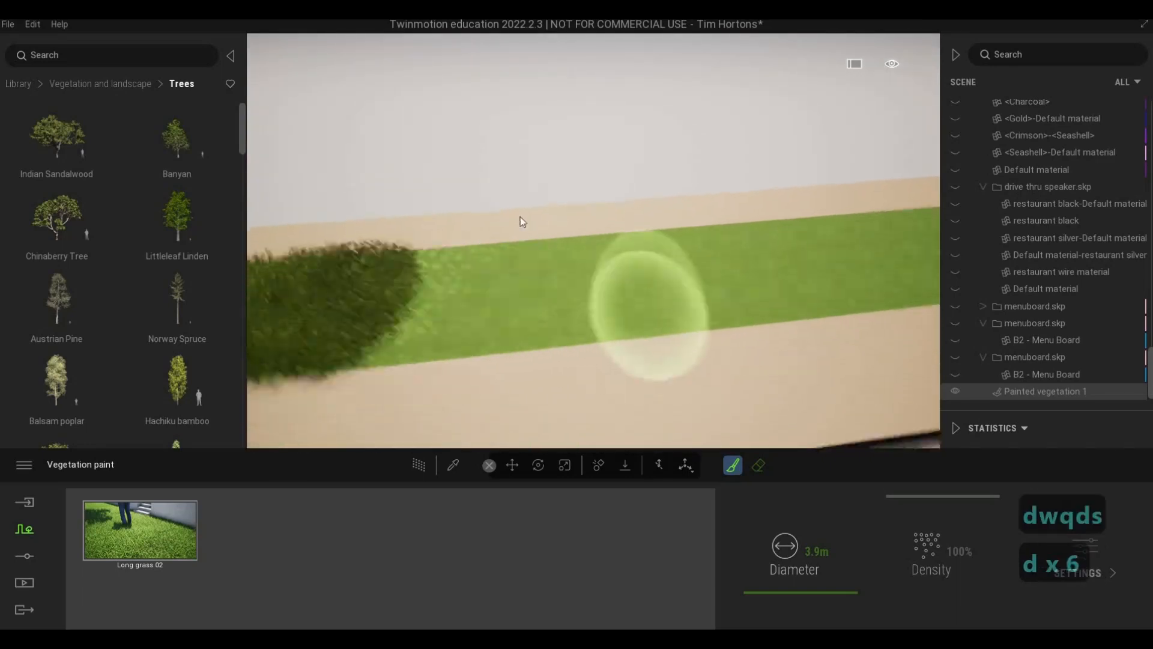
key("s")
left_click_drag(520, 214, 856, 352)
Continue the long grass along the narrow perimeter strip up to the next site corner
key("d")
right_click_drag(541, 293, 388, 272)
key("s")
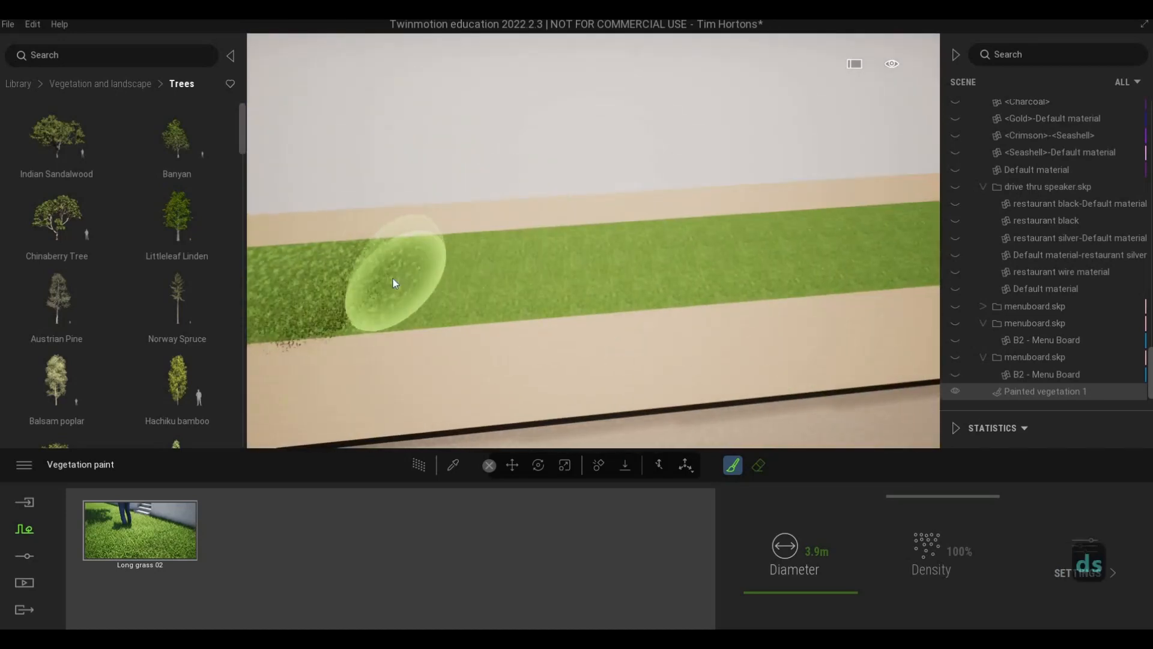
left_click_drag(392, 279, 766, 252)
key("d")
right_click_drag(611, 254, 571, 238)
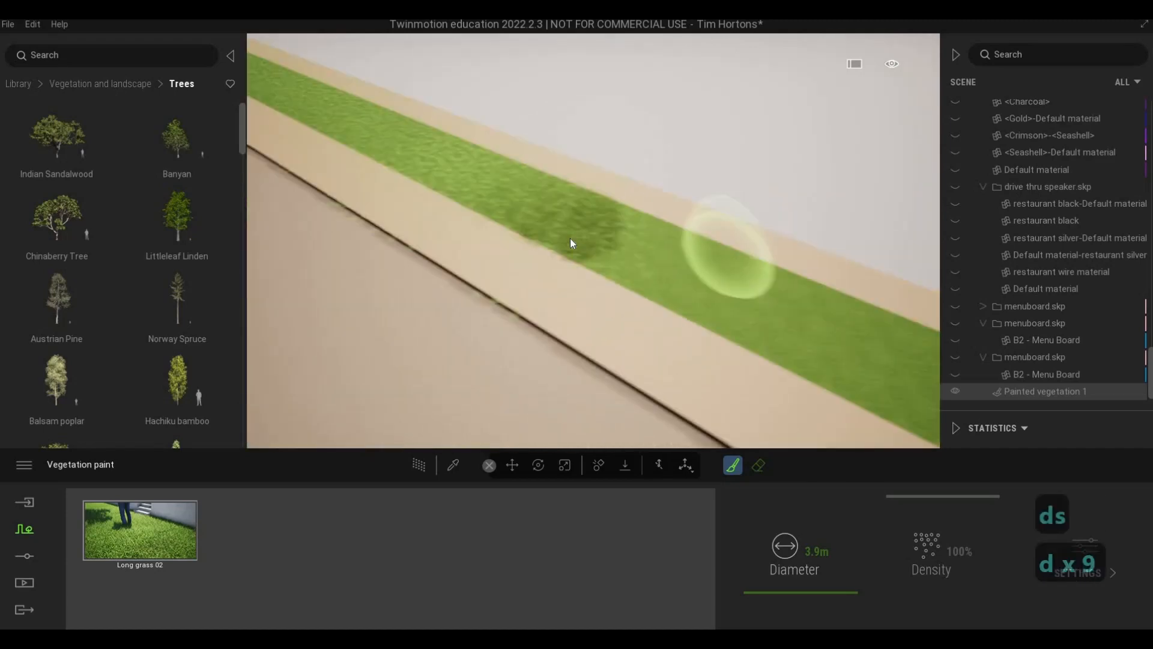
mouse_move(570, 238)
left_mouse_down()
mouse_move(776, 322)
mouse_move(790, 343)
left_mouse_up()
key("a")
mouse_move(762, 279)
right_mouse_down()
mouse_move(715, 280)
mouse_move(686, 246)
right_mouse_up()
key("w")
mouse_move(684, 247)
left_mouse_down()
mouse_move(791, 222)
mouse_move(801, 252)
left_mouse_up()
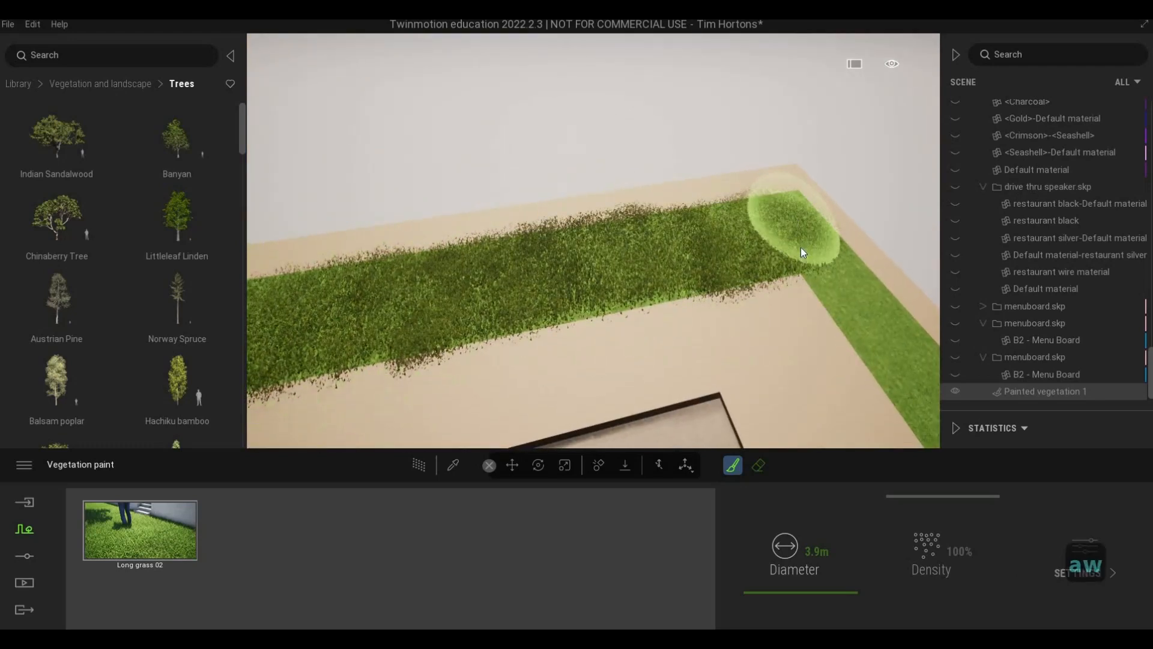
Reduce the vegetation brush diameter to 2.7 m for the narrower strip beyond the corner
key("a")
mouse_move(820, 279)
right_mouse_down()
mouse_move(838, 544)
mouse_move(797, 600)
right_mouse_up()
key("w")
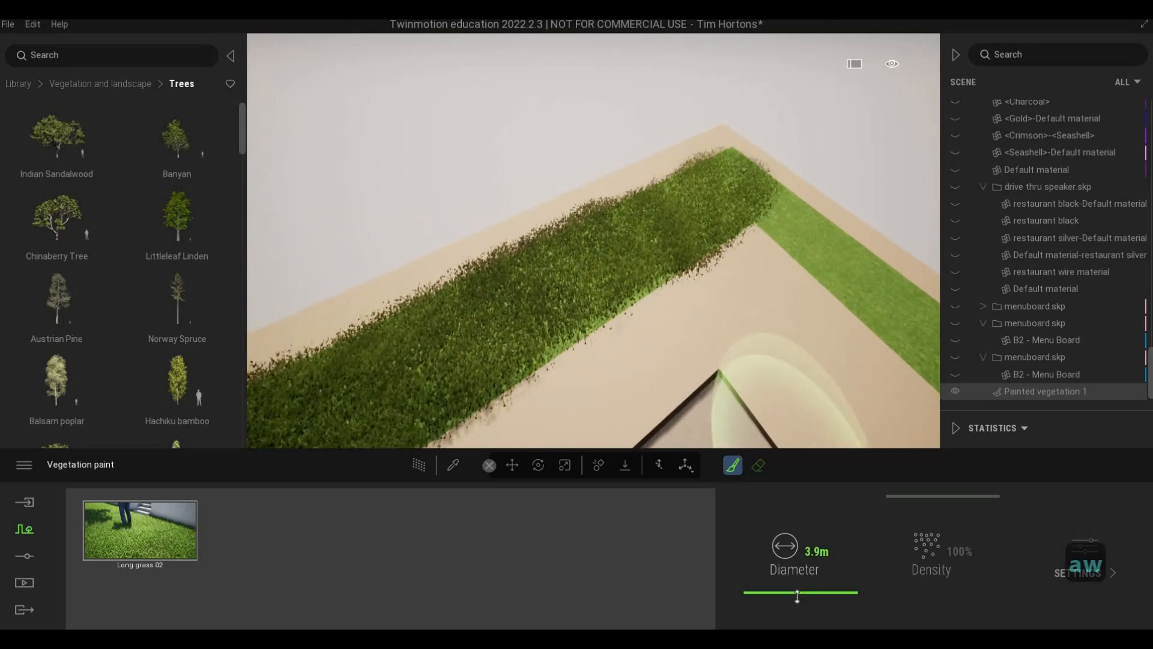
left_click_drag(796, 593, 797, 593)
left_click(789, 594)
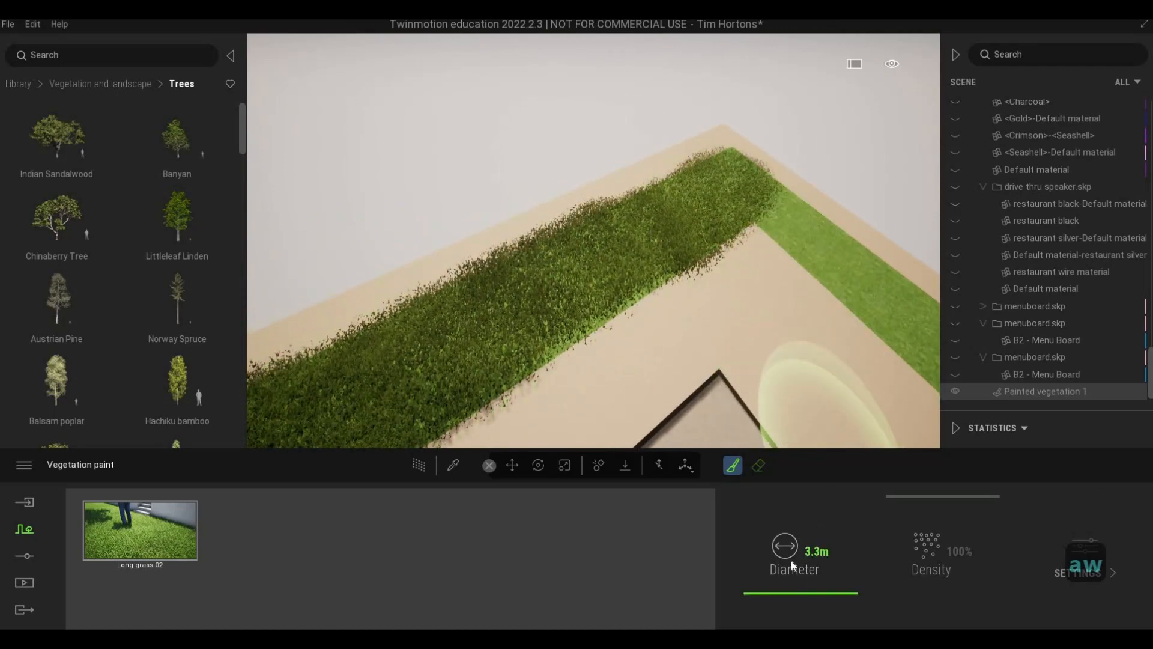
Paint long grass around the site corner and onto the first stretch of the narrower strip
left_click_drag(792, 230, 855, 277)
right_click_drag(717, 262, 499, 182)
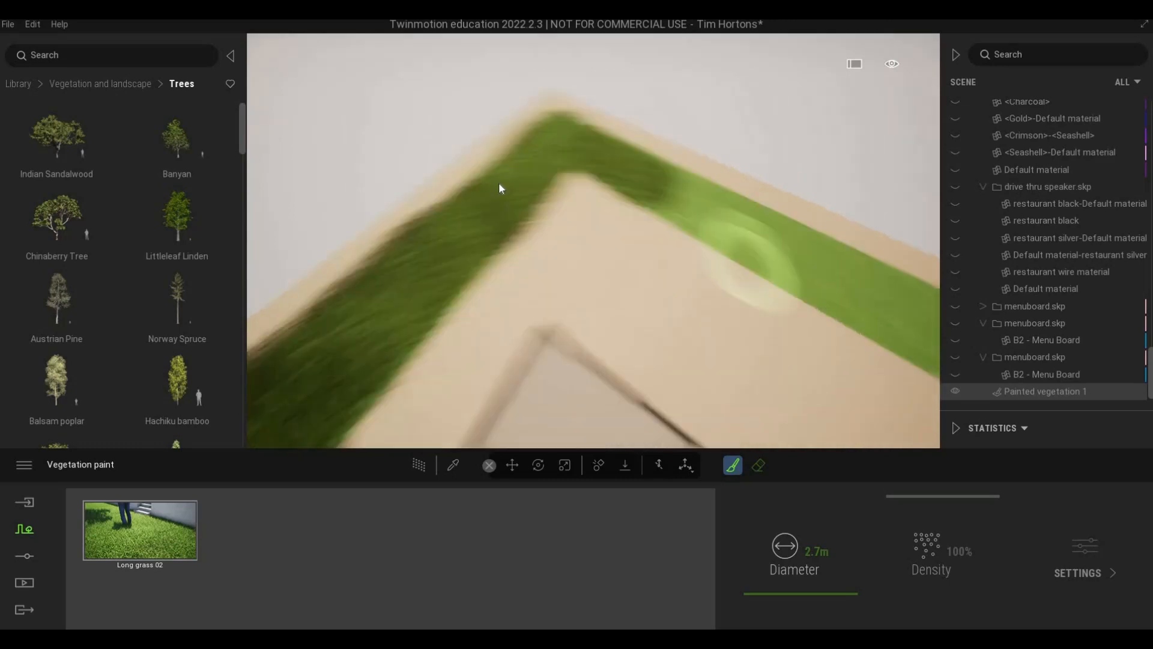
left_click_drag(658, 197, 688, 198)
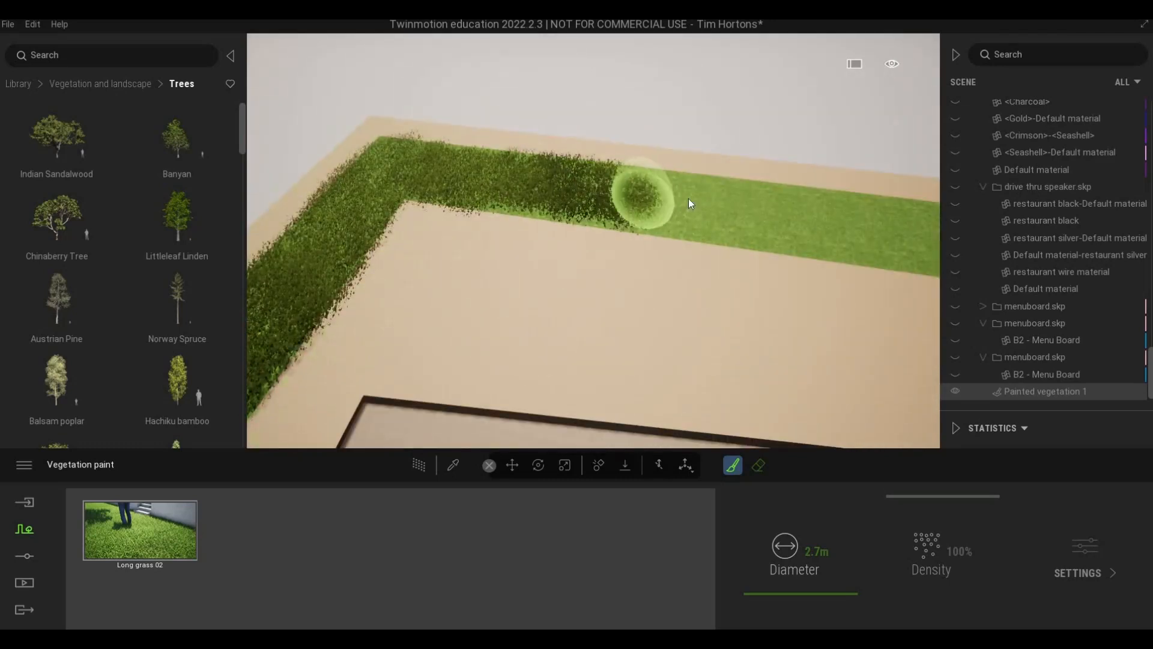
right_click_drag(696, 198, 493, 180)
left_click_drag(586, 182, 832, 152)
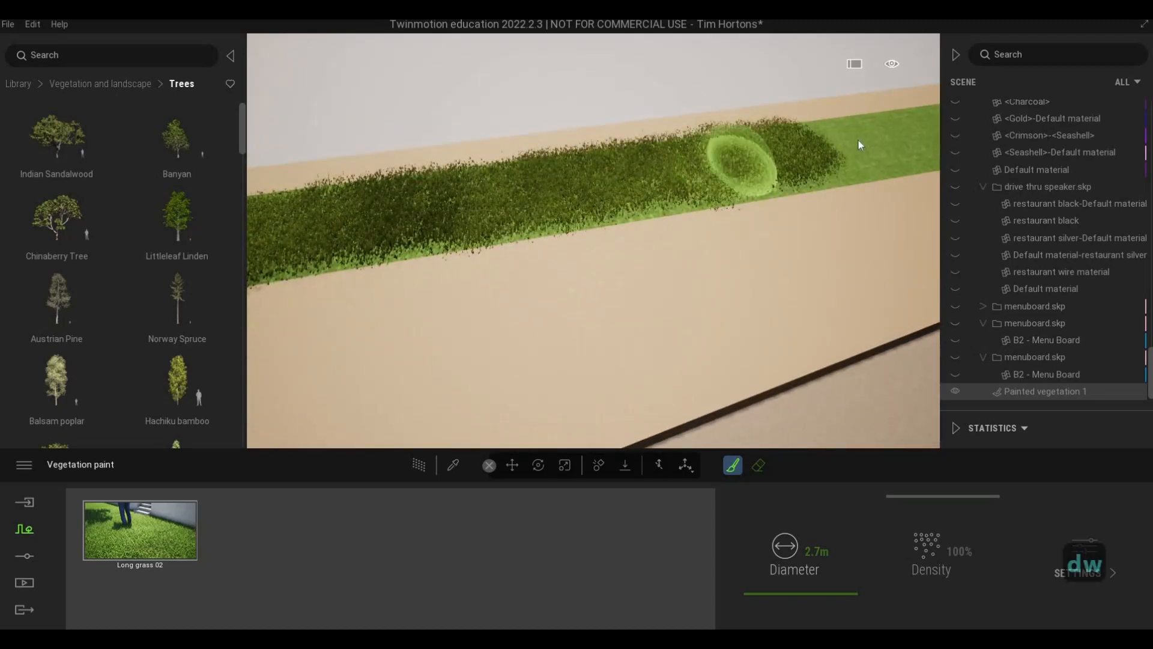
Continue the long grass along the narrower perimeter strip toward the next site corner
key("d")
key("q")
left_click_drag(653, 214, 844, 184)
key("d")
key("d")
key("d")
mouse_move(619, 183)
left_mouse_down()
mouse_move(710, 160)
mouse_move(791, 152)
mouse_move(787, 164)
left_mouse_up()
key("q")
key("d")
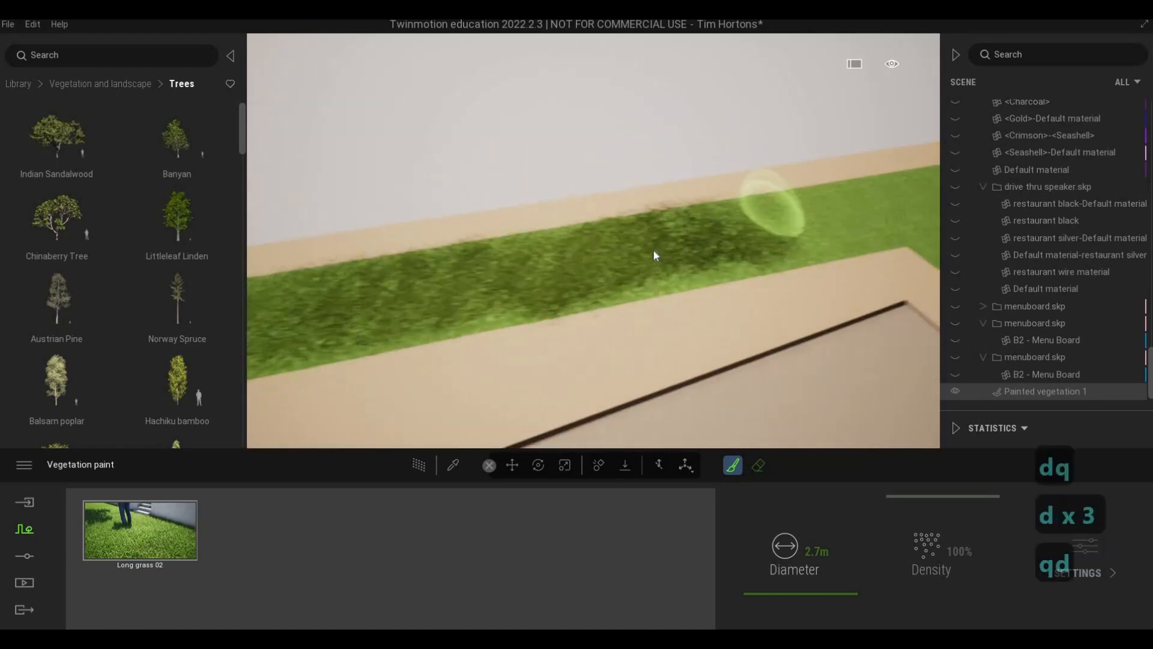
Extend the long grass to the end of the strip and over most of the wider lawn at the corner
left_click_drag(653, 250, 869, 200)
key("d")
key("d")
key("d")
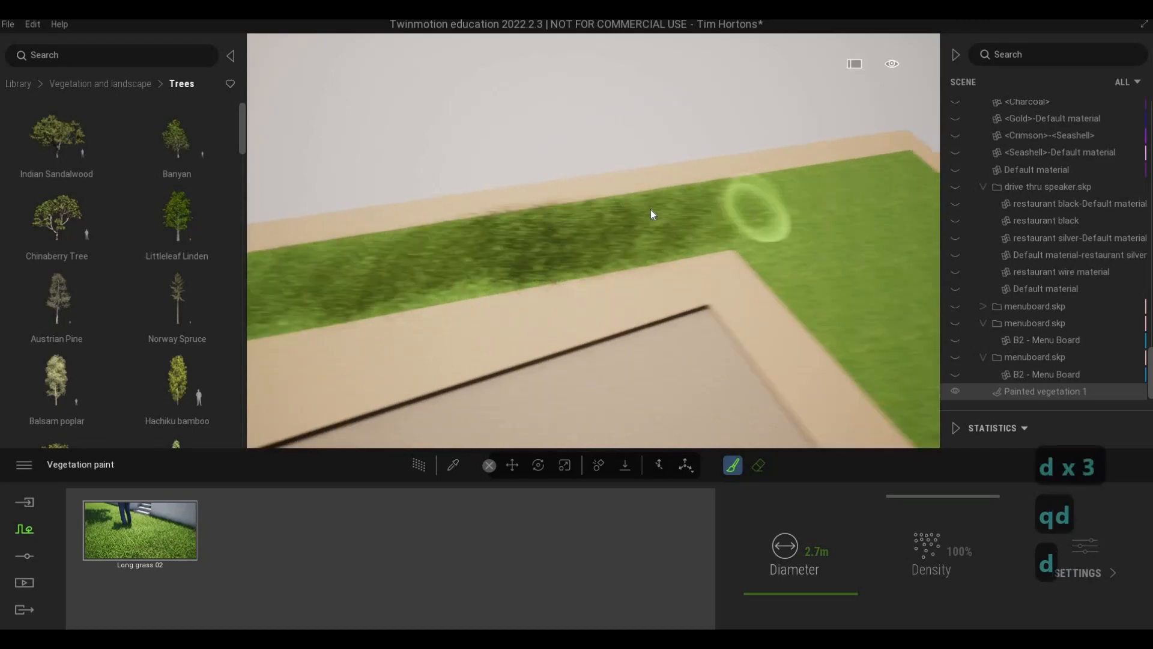
mouse_move(805, 191)
left_mouse_down()
mouse_move(641, 236)
mouse_move(695, 347)
mouse_move(721, 270)
mouse_move(829, 228)
mouse_move(890, 298)
left_mouse_up()
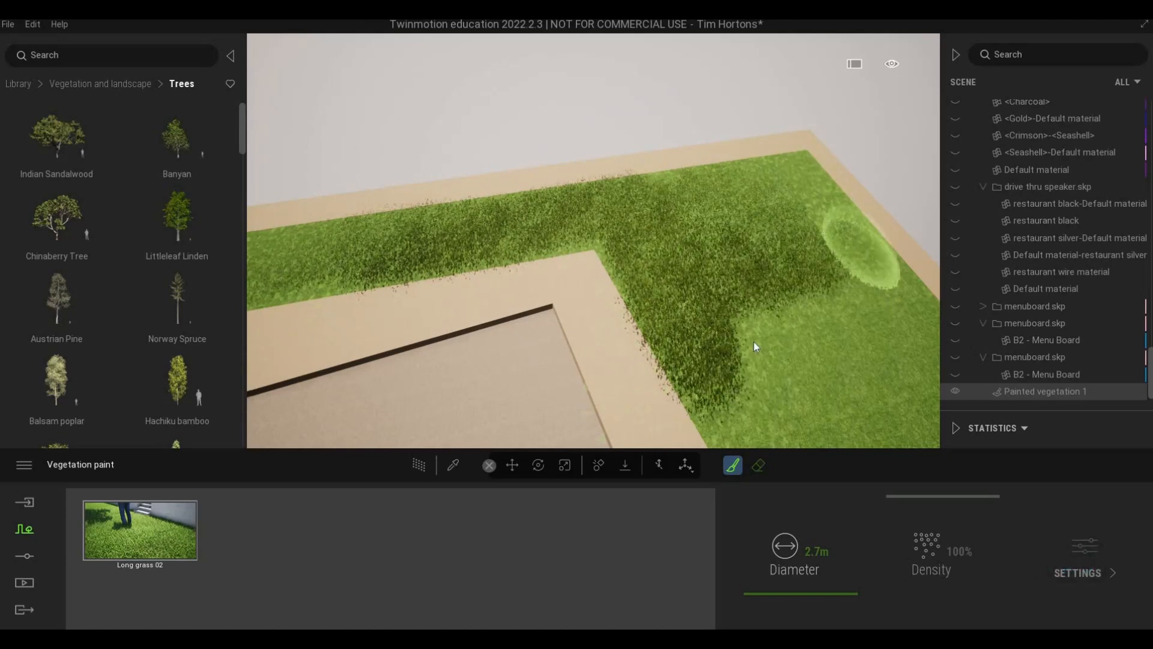
Paint long grass over the rest of the notched corner lawn and onto the start of the adjoining strip
key("d")
key("s")
key("e")
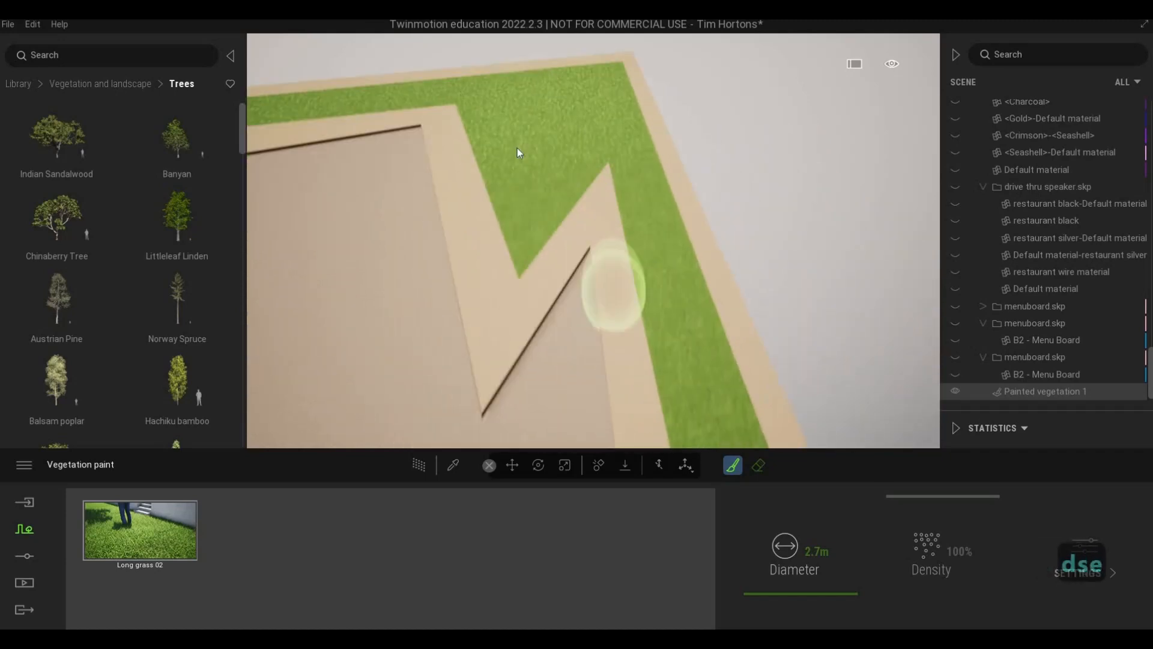
mouse_move(532, 210)
left_mouse_down()
mouse_move(614, 132)
mouse_move(634, 138)
mouse_move(683, 333)
left_mouse_up()
key("e")
left_click_drag(680, 168, 739, 329)
Paint long grass down the first stretch of the straight perimeter strip beyond the notched corner
key("e")
mouse_move(739, 329)
right_mouse_down()
mouse_move(646, 215)
mouse_move(571, 172)
mouse_move(583, 189)
right_mouse_up()
key("s")
key("d")
key("s")
left_click_drag(582, 189, 587, 342)
right_click_drag(587, 343, 594, 143)
key("s")
key("e")
mouse_move(594, 143)
left_mouse_down()
mouse_move(628, 341)
mouse_move(626, 262)
mouse_move(621, 269)
left_mouse_up()
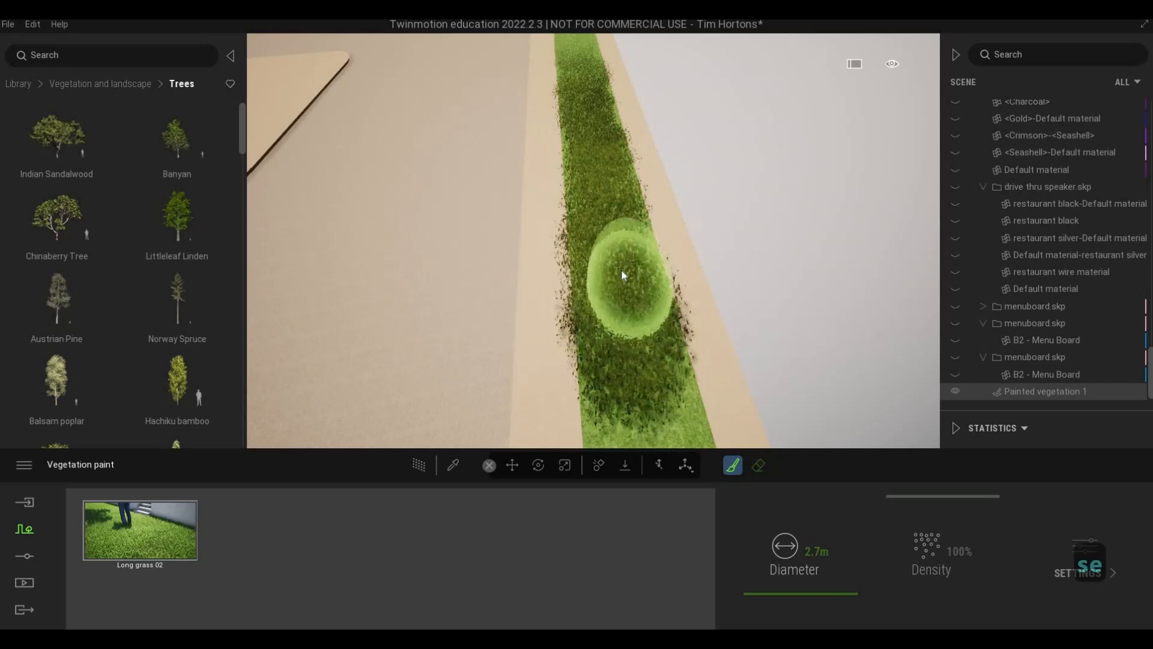
Continue the long grass down the straight perimeter strip to the stretch alongside the white restaurant floor
key("e")
right_click_drag(621, 269, 624, 185)
mouse_move(643, 247)
left_mouse_down()
mouse_move(657, 326)
mouse_move(650, 317)
mouse_move(671, 359)
left_mouse_up()
key("e")
mouse_move(671, 359)
right_mouse_down()
mouse_move(506, 261)
mouse_move(478, 193)
mouse_move(532, 165)
right_mouse_up()
key("d")
key("s")
key("e")
key("s")
key("a")
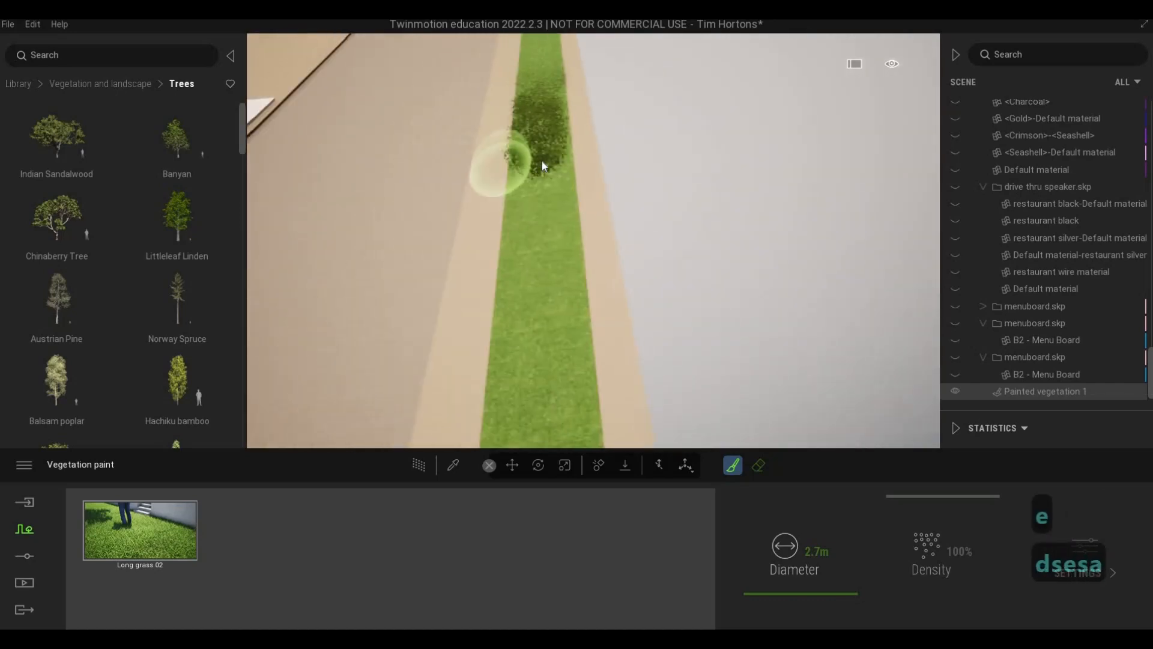
mouse_move(547, 171)
left_mouse_down()
mouse_move(546, 320)
mouse_move(561, 324)
mouse_move(558, 354)
left_mouse_up()
Cover the perimeter strip alongside the restaurant floor with long grass
key("s")
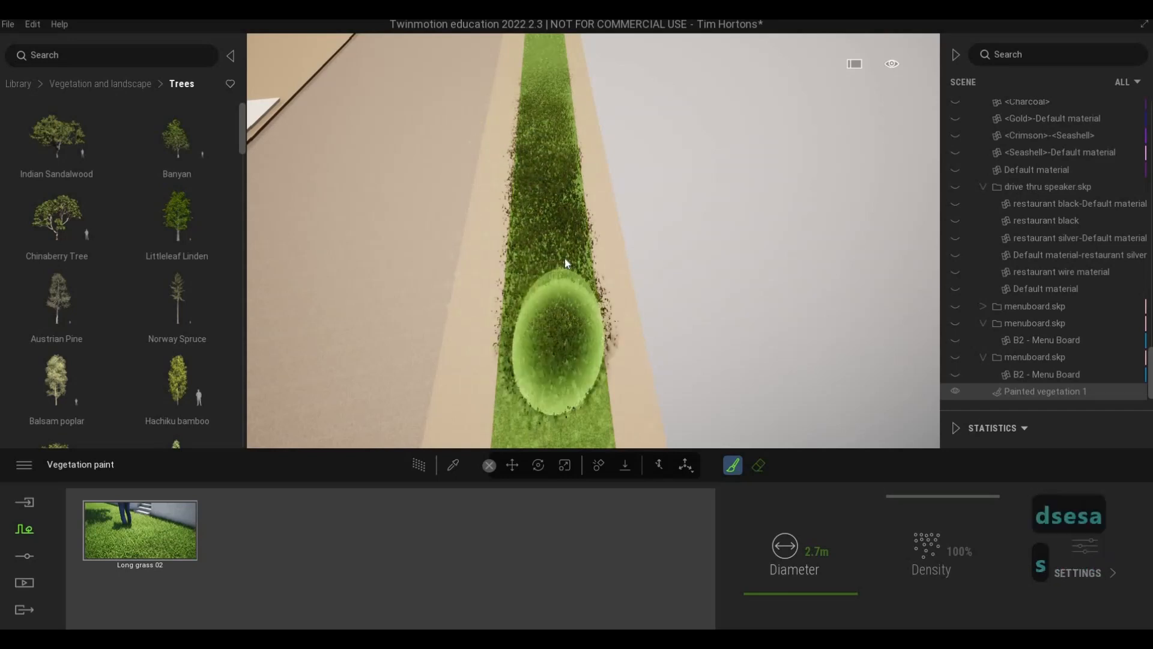
key("e")
mouse_move(565, 239)
left_mouse_down()
mouse_move(568, 353)
mouse_move(578, 216)
mouse_move(573, 265)
left_mouse_up()
key("s")
key("e")
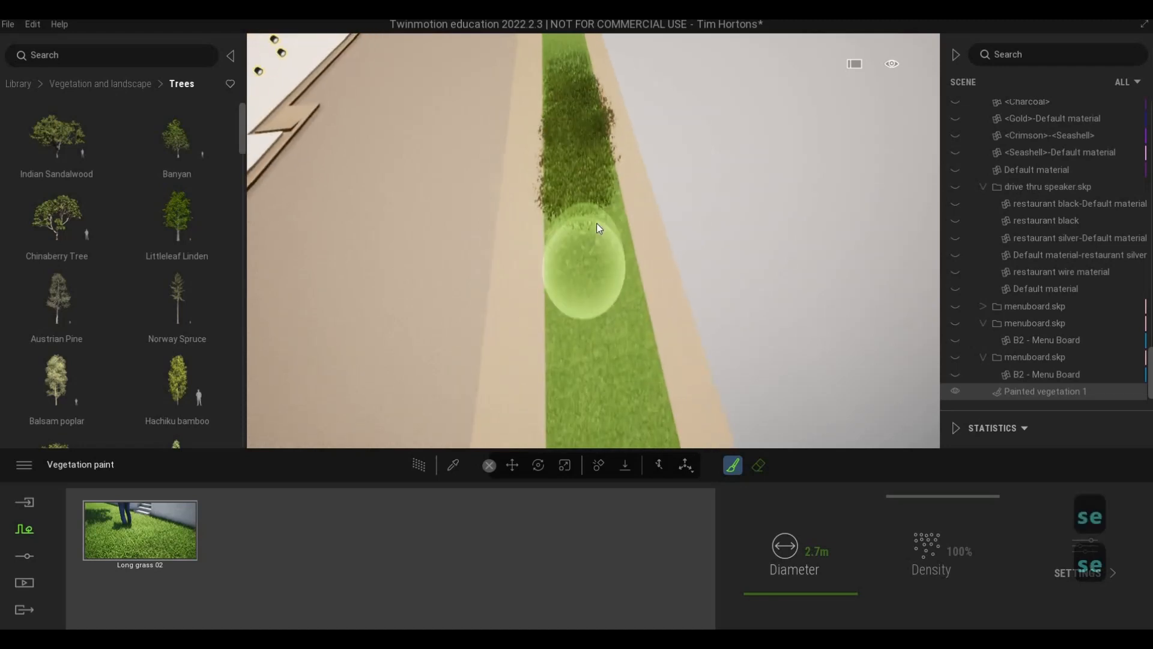
mouse_move(592, 192)
left_mouse_down()
mouse_move(599, 340)
mouse_move(604, 311)
left_mouse_up()
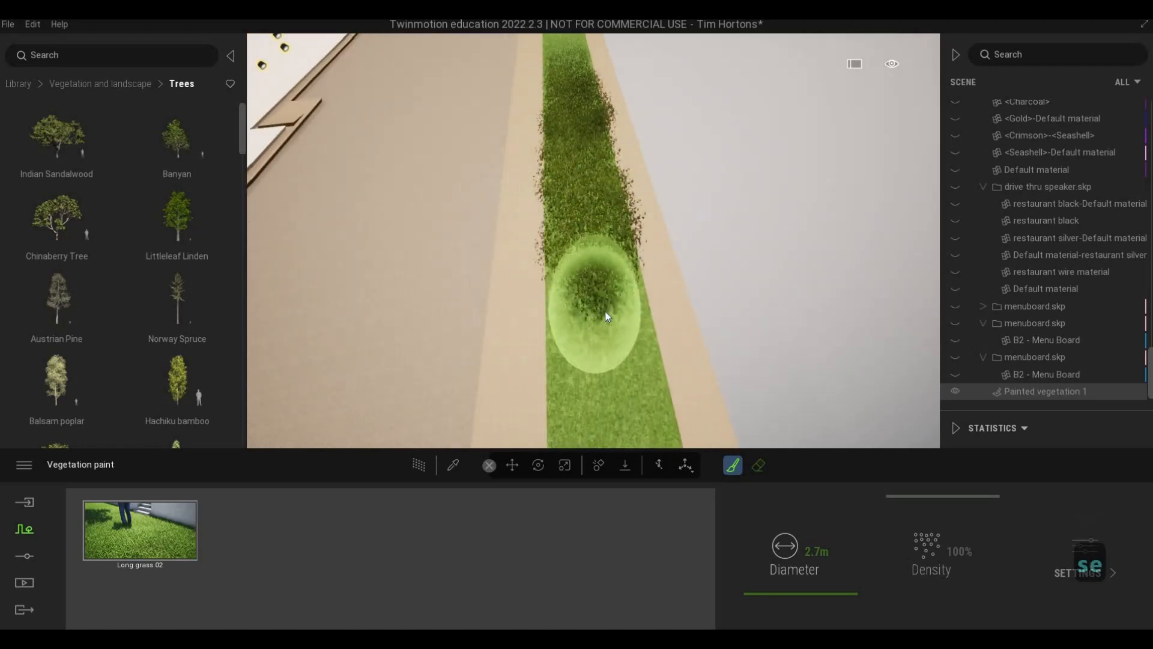
key("e")
mouse_move(606, 235)
left_mouse_down()
mouse_move(621, 311)
mouse_move(626, 247)
mouse_move(625, 315)
mouse_move(624, 236)
left_mouse_up()
Extend the long grass along the perimeter strip past the restaurant floor toward its wider end
key("e")
mouse_move(626, 176)
left_mouse_down()
mouse_move(654, 297)
mouse_move(665, 239)
left_mouse_up()
key("e")
key("s")
key("d")
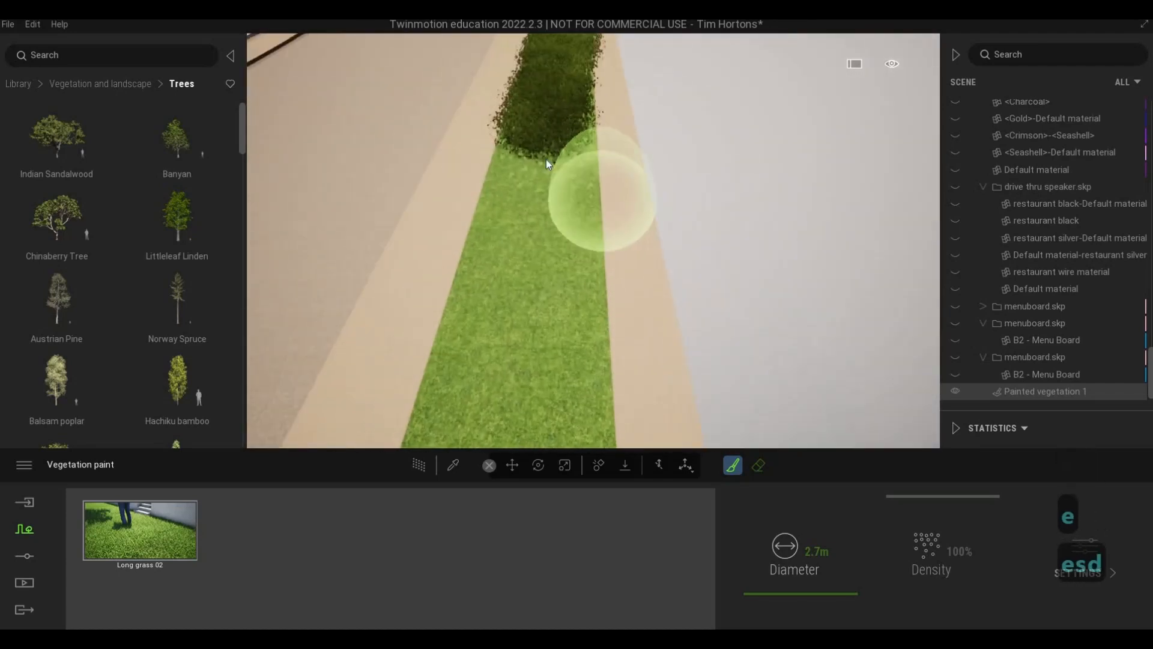
mouse_move(546, 160)
left_mouse_down()
mouse_move(527, 304)
mouse_move(525, 242)
mouse_move(531, 290)
mouse_move(537, 244)
mouse_move(567, 215)
mouse_move(560, 250)
mouse_move(566, 207)
left_mouse_up()
Fill the lawn where the perimeter strip widens with long grass, up to its angled curb edges
key("s")
key("e")
key("s")
key("s")
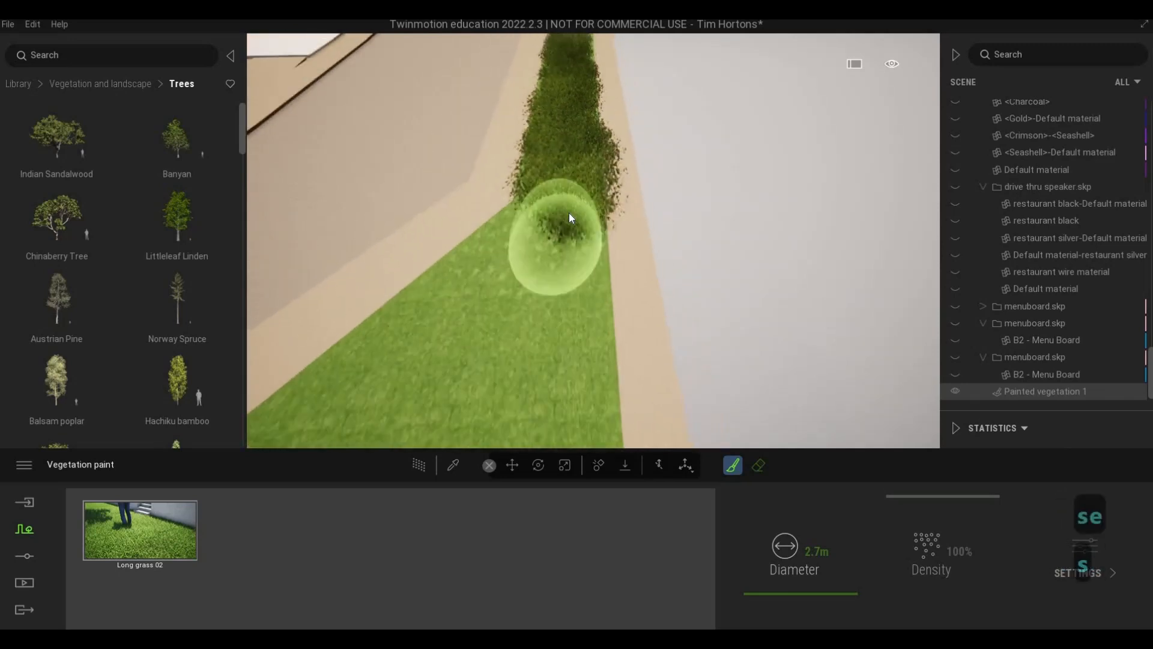
mouse_move(561, 308)
left_mouse_down()
mouse_move(573, 163)
mouse_move(573, 330)
mouse_move(413, 335)
mouse_move(415, 324)
mouse_move(473, 333)
mouse_move(431, 344)
mouse_move(462, 228)
mouse_move(532, 238)
mouse_move(544, 216)
mouse_move(467, 247)
mouse_move(605, 111)
mouse_move(578, 248)
mouse_move(694, 200)
left_mouse_up()
key("s")
key("e")
key("a")
key("w")
key("a")
key("w")
left_click_drag(674, 253, 716, 218)
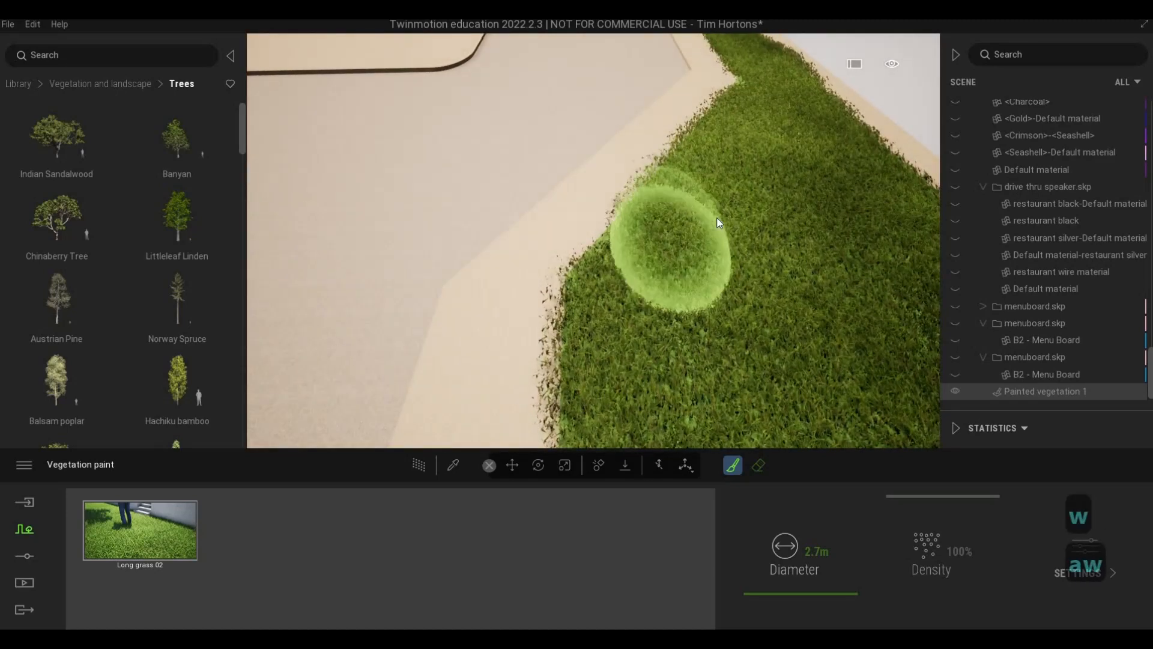
Look across the isolated site floor from the widened lawn to the large lawn to check the grass coverage
key("s")
key("e")
key("a")
right_click_drag(691, 229, 678, 241)
key("a")
key("a")
key("a")
key("a")
key("a")
key("a")
key("a")
key("a")
key("a")
key("a")
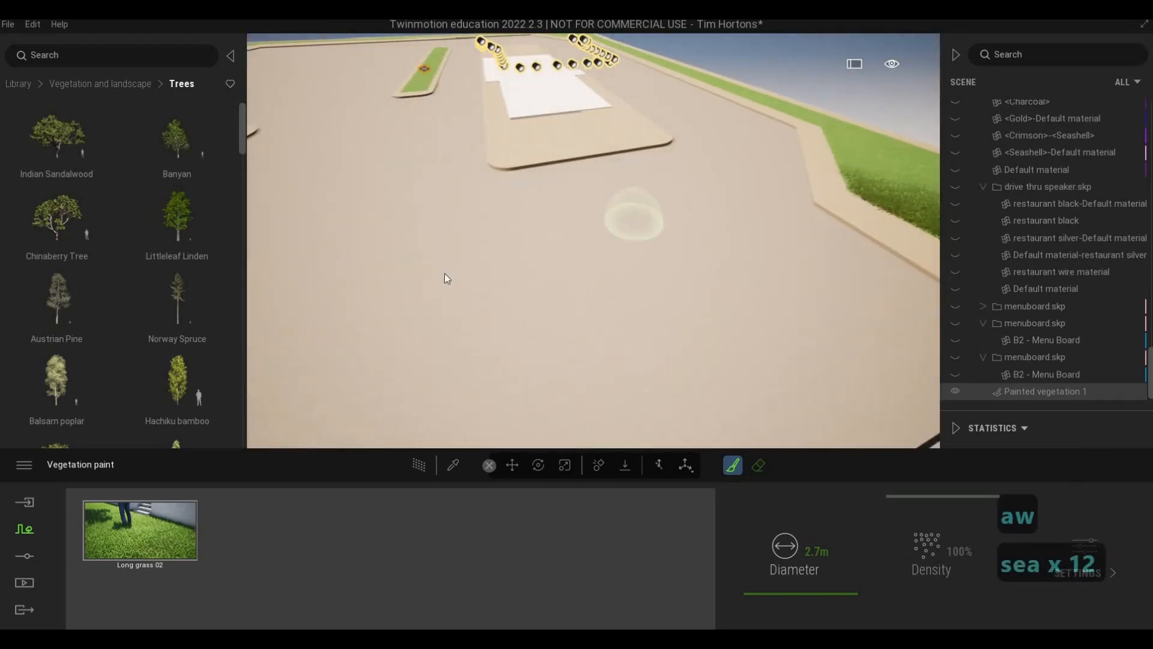
key("s")
key("s")
key("a")
key("a")
key("a")
key("a")
key("a")
key("a")
key("a")
key("a")
key("a")
key("e")
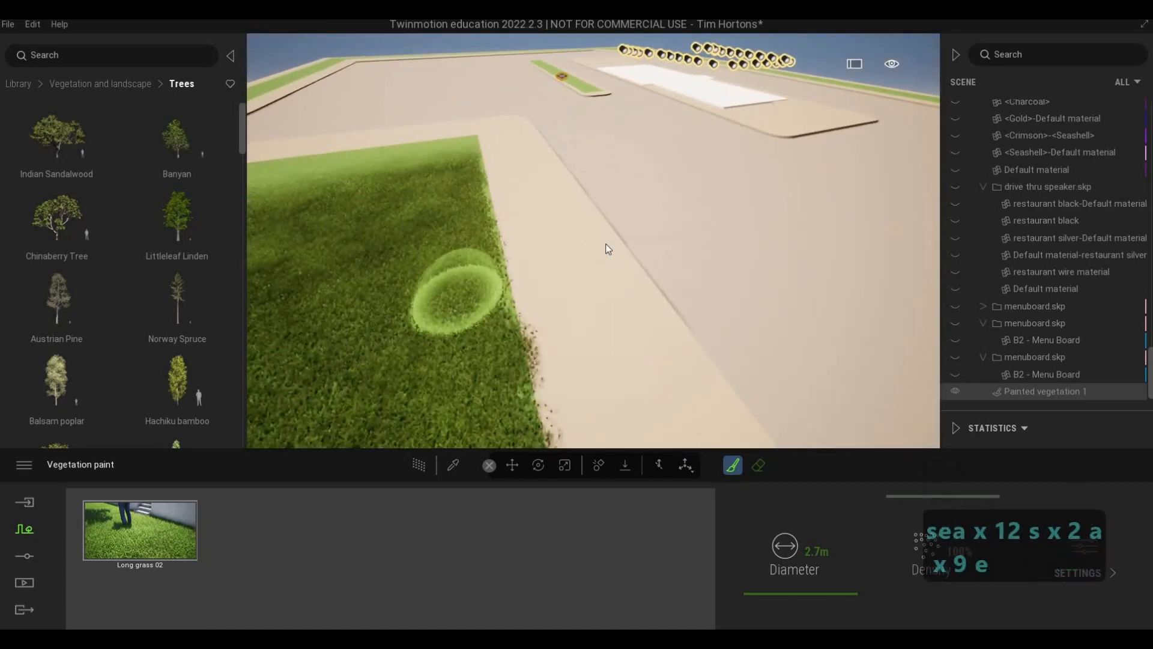
Leave vegetation painting and turn off isolation of the Floors object so the whole scene shows again
key("Escape")
key("Escape")
left_click(705, 255)
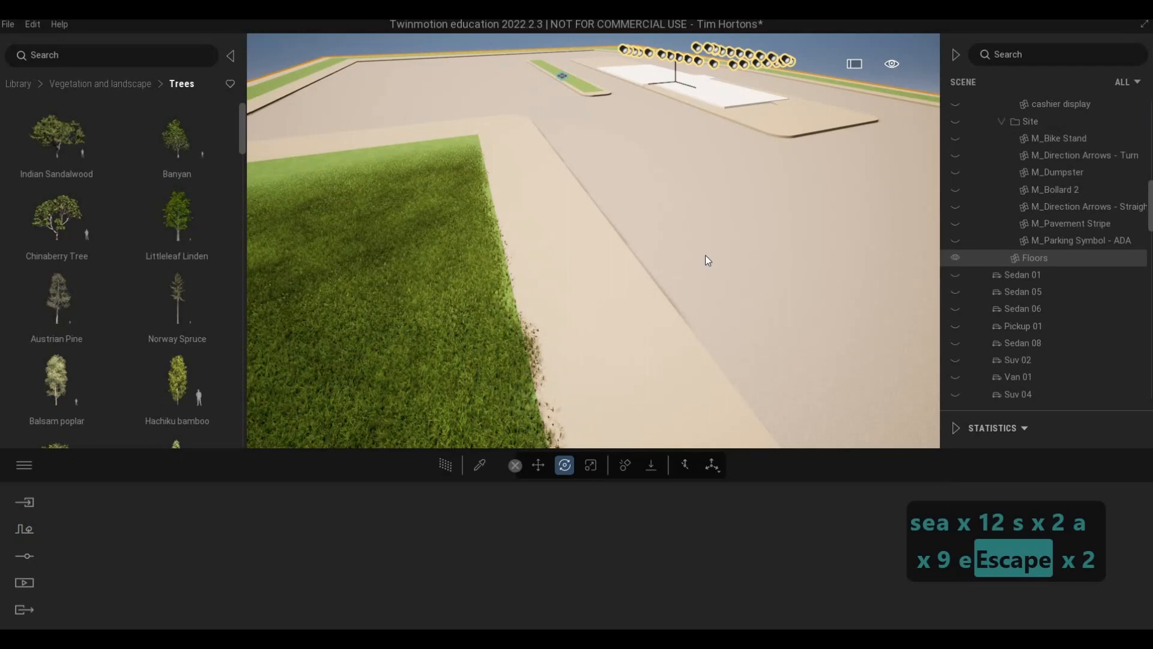
right_click(982, 260)
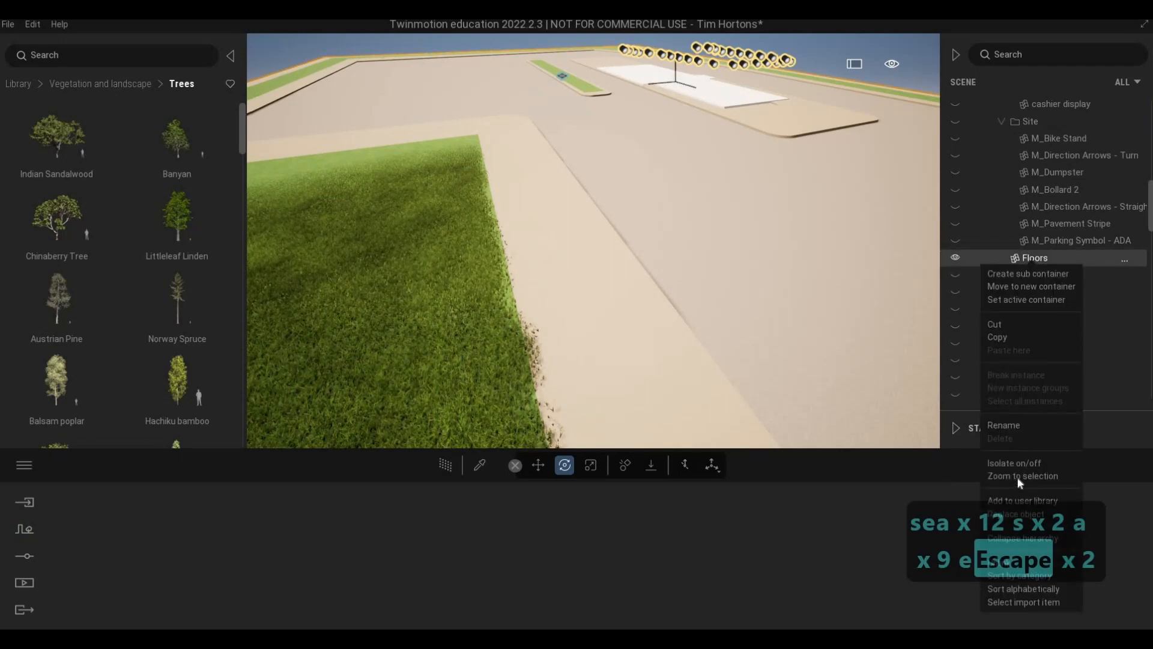
left_click(1021, 463)
right_click_drag(707, 309, 577, 220)
key("Escape")
Look over the full scene around the large lawn, the parking lot and the planted median beside the drive-thru lane
key("a")
key("w")
key("a")
key("a")
key("a")
key("a")
key("a")
key("a")
key("a")
key("a")
key("a")
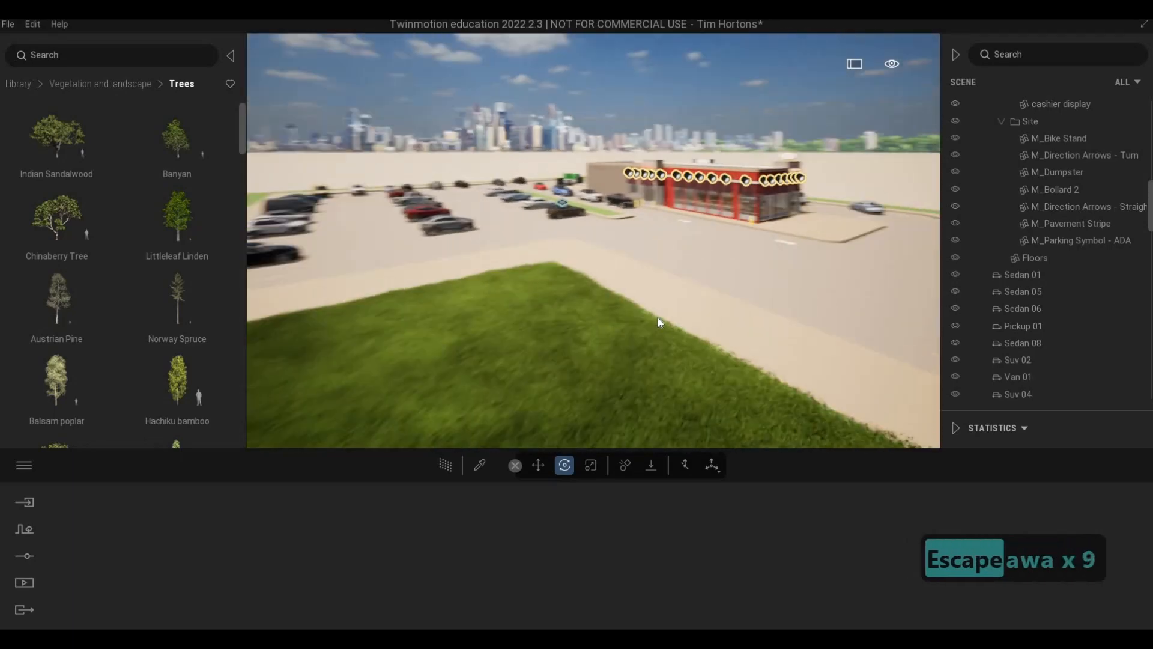
key("w")
key("d")
key("w")
key("q")
key("q")
key("q")
key("q")
key("q")
key("q")
key("q")
right_click_drag(702, 304, 637, 369)
key("s")
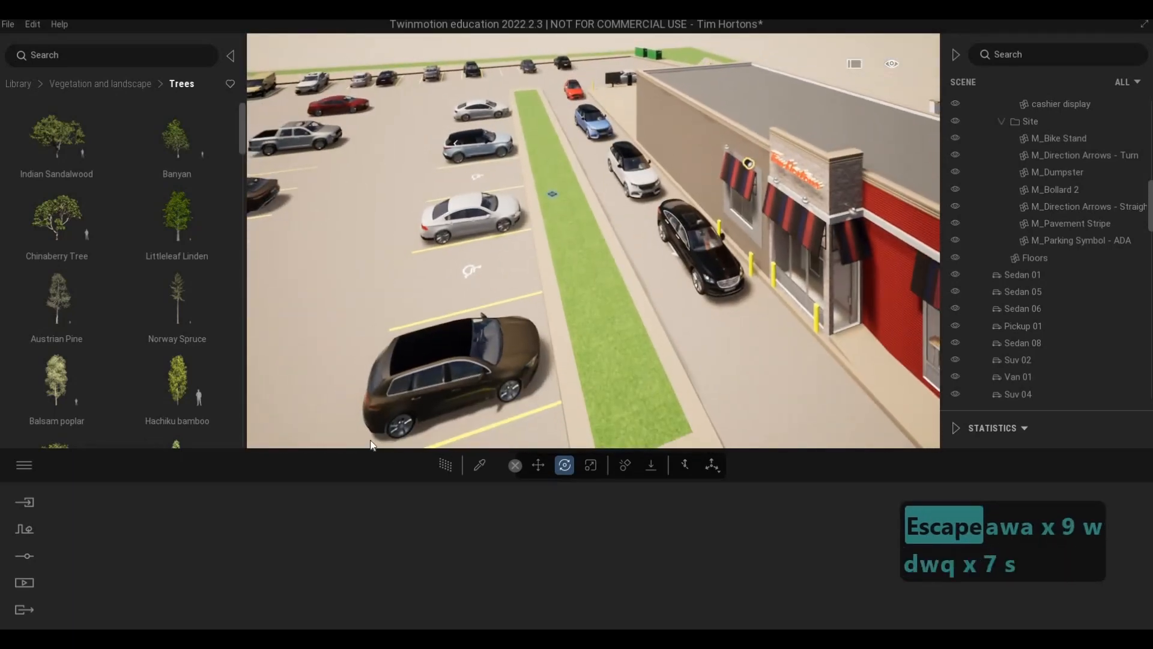
key("s")
key("s")
key("s")
key("s")
key("a")
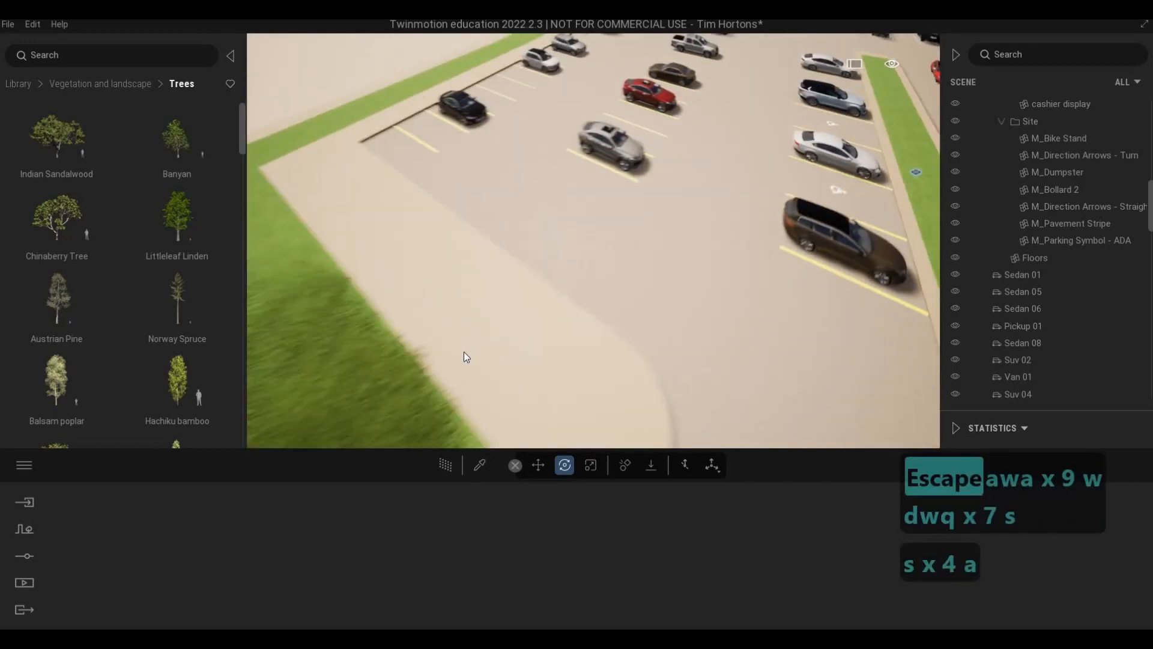
key("e")
Select the painted long grass and reactivate its paint brush
left_click(421, 360)
key("w")
key("w")
key("w")
key("d")
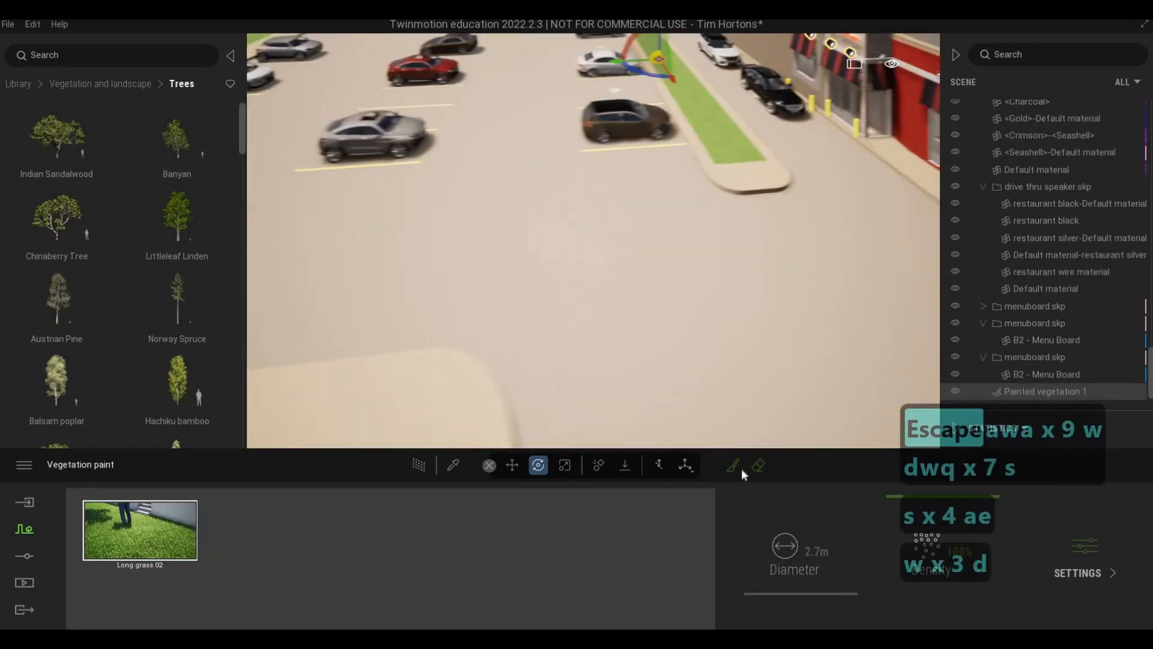
left_click(732, 465)
Paint long grass over the near end of the median between the parking stalls and the drive-thru lane
key("d")
key("d")
key("w")
key("w")
key("q")
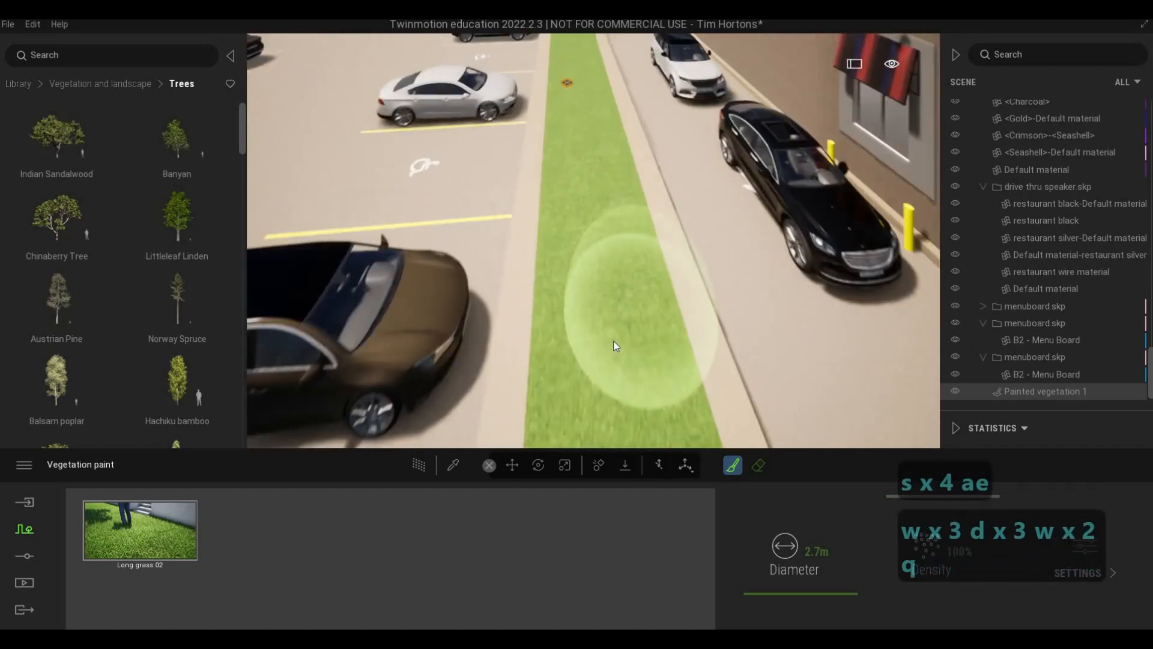
key("s")
key("e")
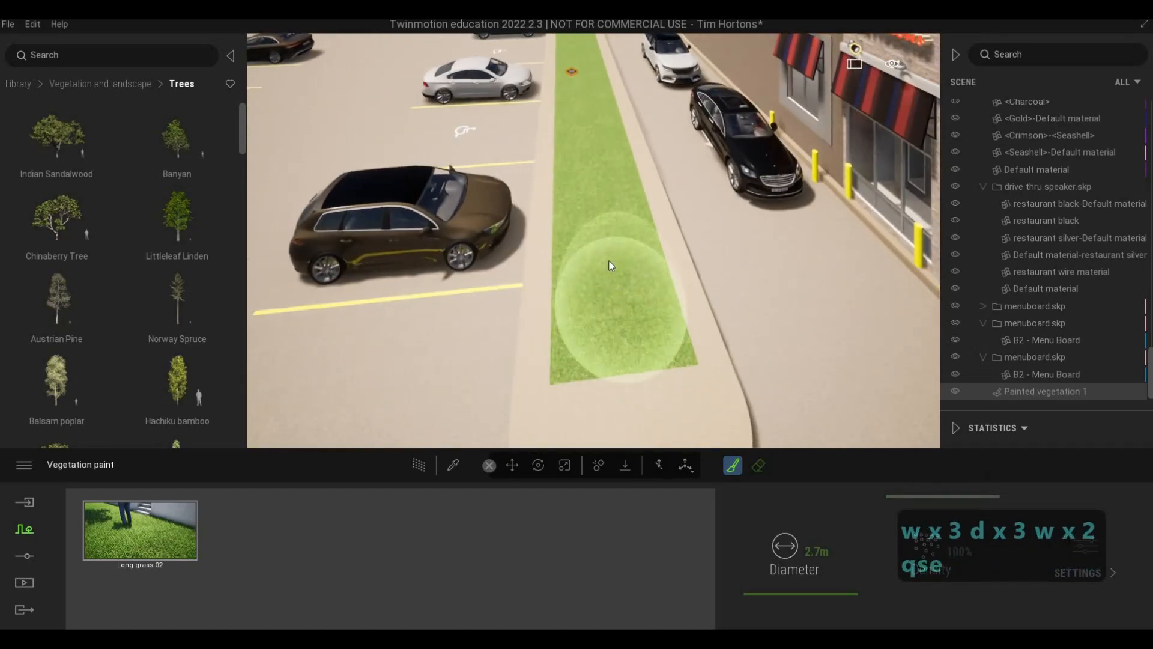
left_click_drag(613, 282, 587, 221)
key("w")
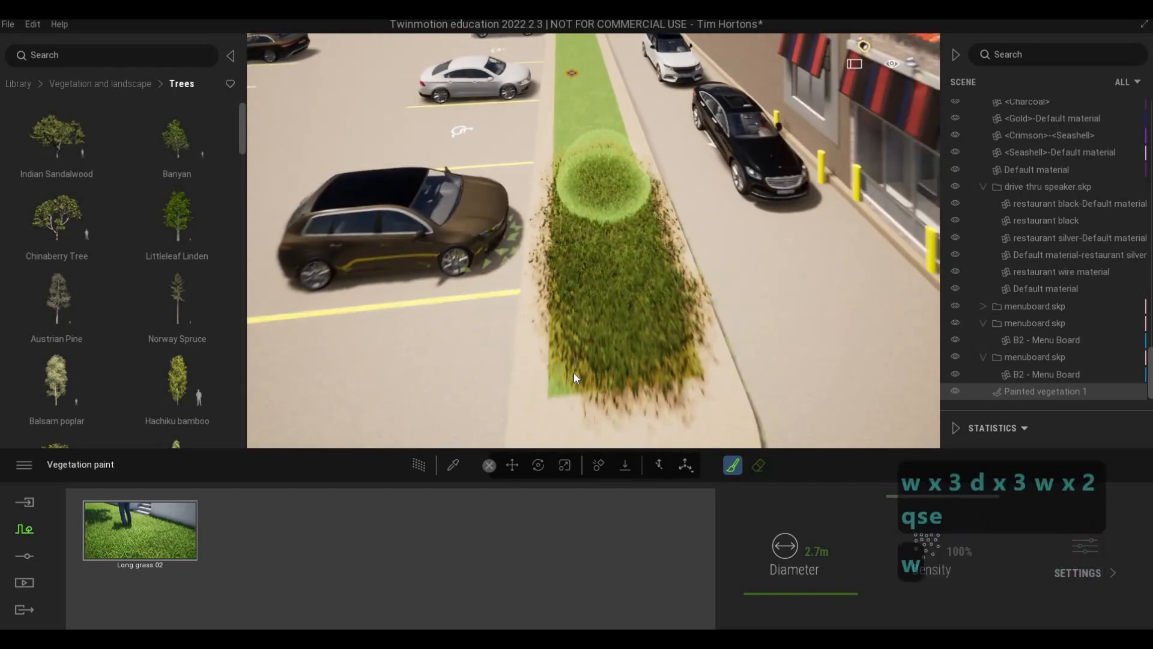
key("q")
key("s")
mouse_move(592, 340)
left_mouse_down()
mouse_move(585, 217)
mouse_move(573, 222)
mouse_move(551, 344)
mouse_move(568, 218)
left_mouse_up()
Continue the long grass along the middle stretch of the drive-thru median
key("w")
key("q")
key("q")
key("w")
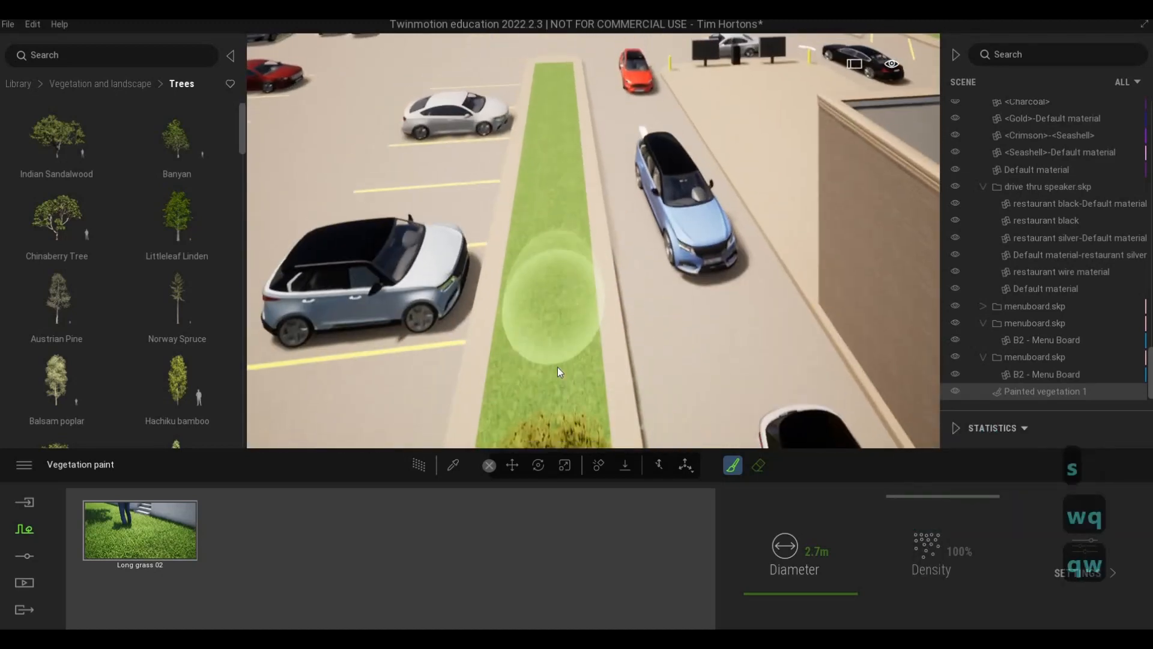
key("s")
left_click_drag(551, 259, 554, 196)
Paint long grass over the remaining stretch of the drive-thru median up to its far end
key("q")
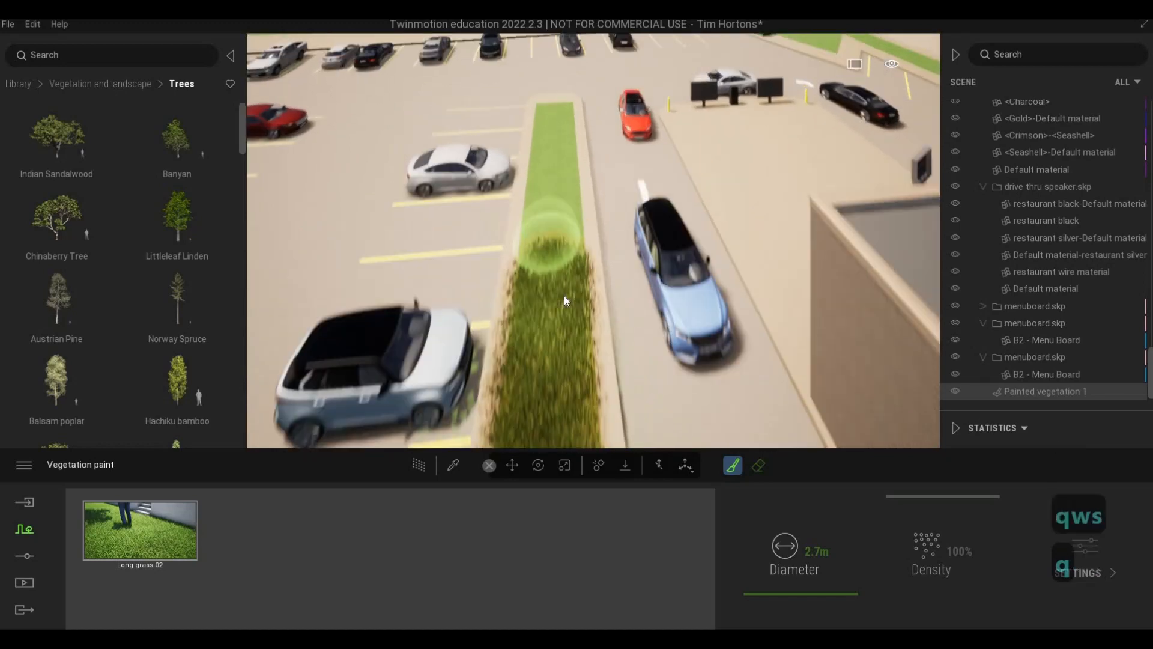
key("a")
key("w")
right_click(622, 327)
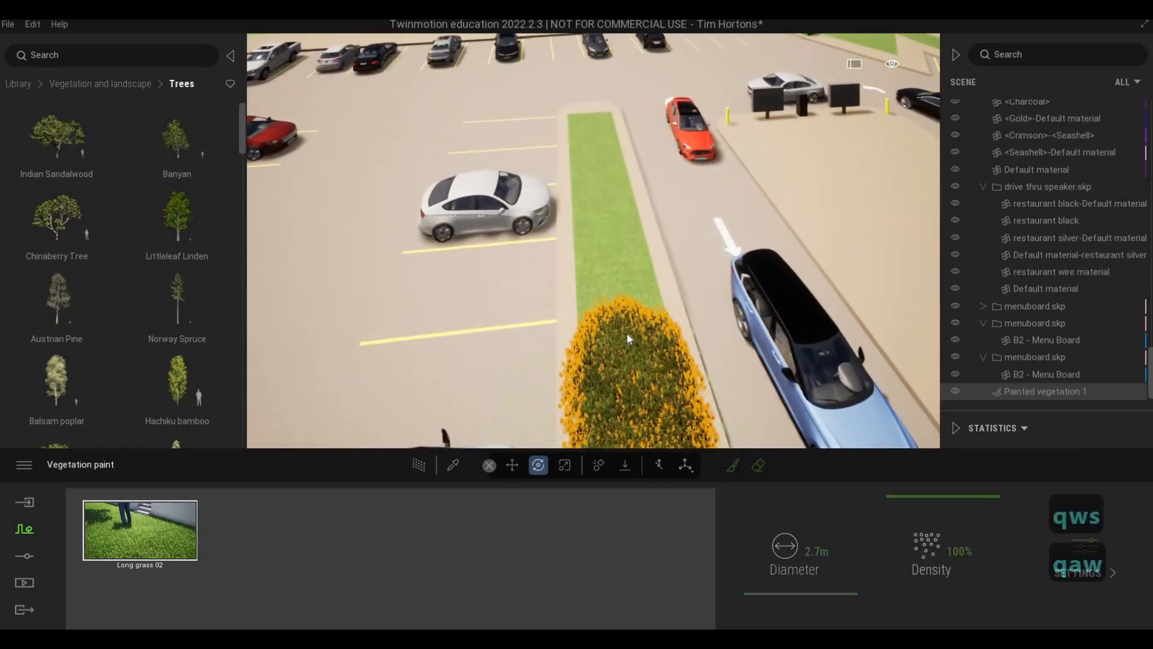
left_click(733, 466)
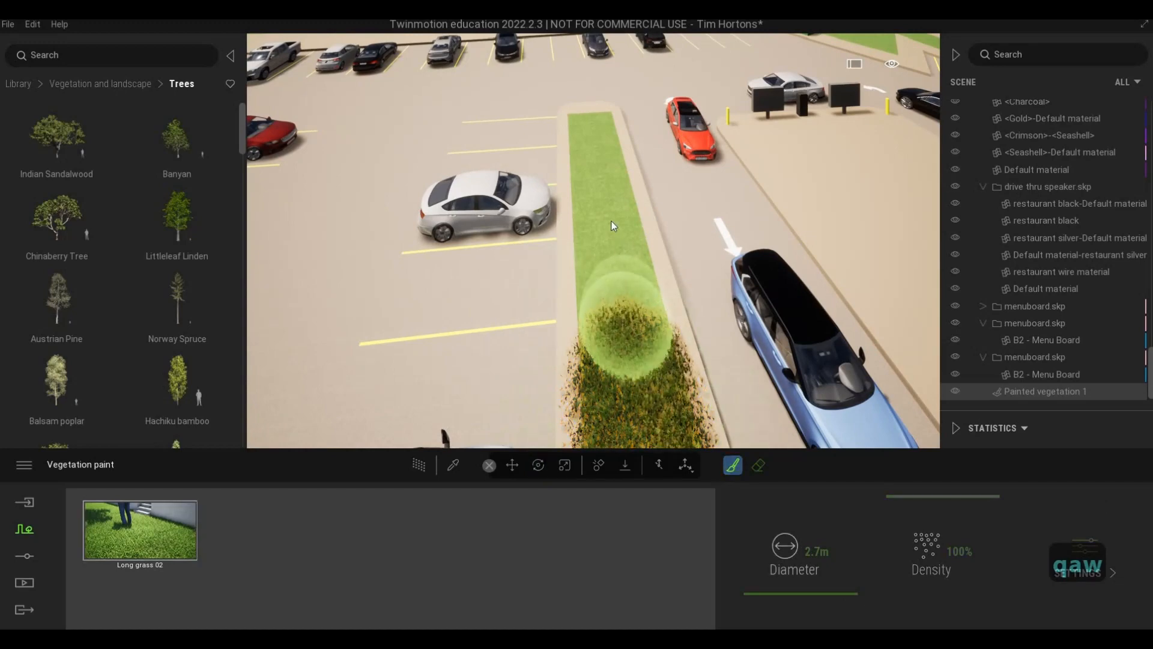
key("w")
key("q")
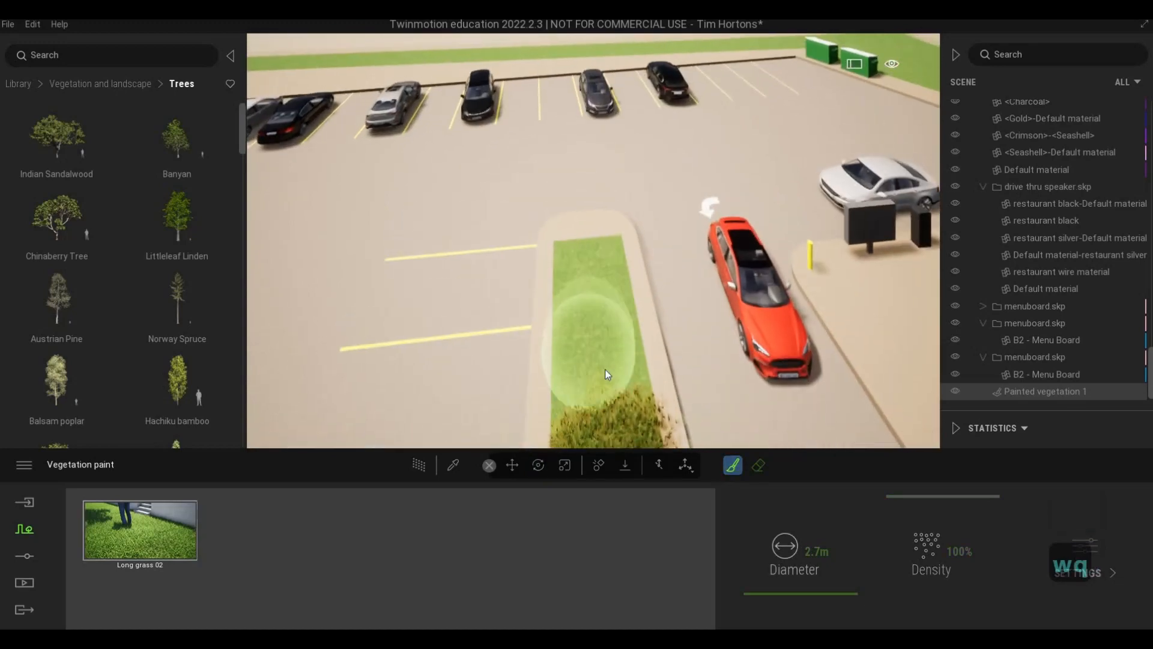
mouse_move(606, 373)
left_mouse_down()
mouse_move(592, 271)
mouse_move(576, 302)
left_mouse_up()
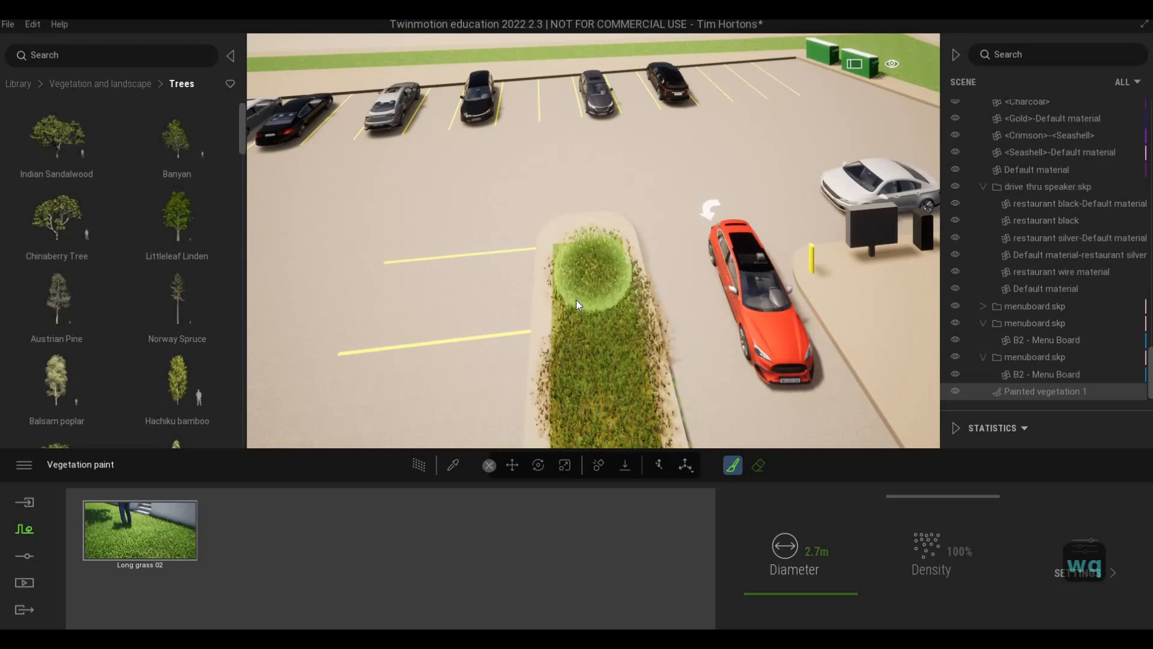
key("Escape")
key("Escape")
Select the painted long grass on the median and reduce its size to 6%
key("a")
key("e")
key("s")
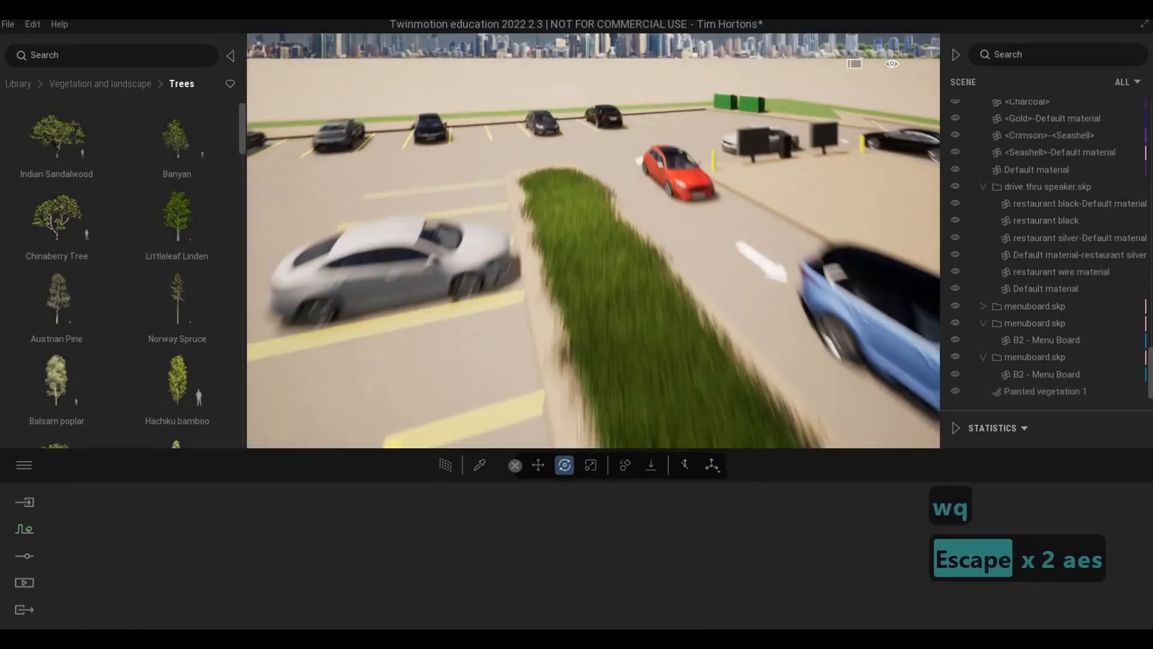
key("d")
key("d")
key("d")
key("d")
key("d")
key("a")
key("e")
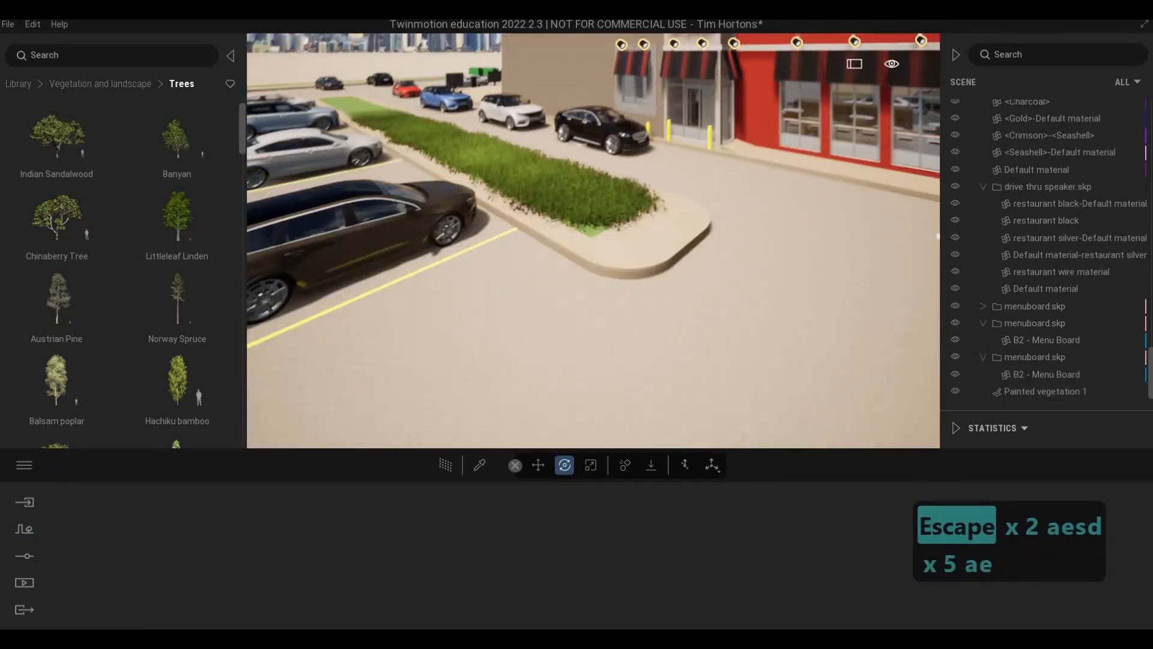
key("w")
key("e")
key("q")
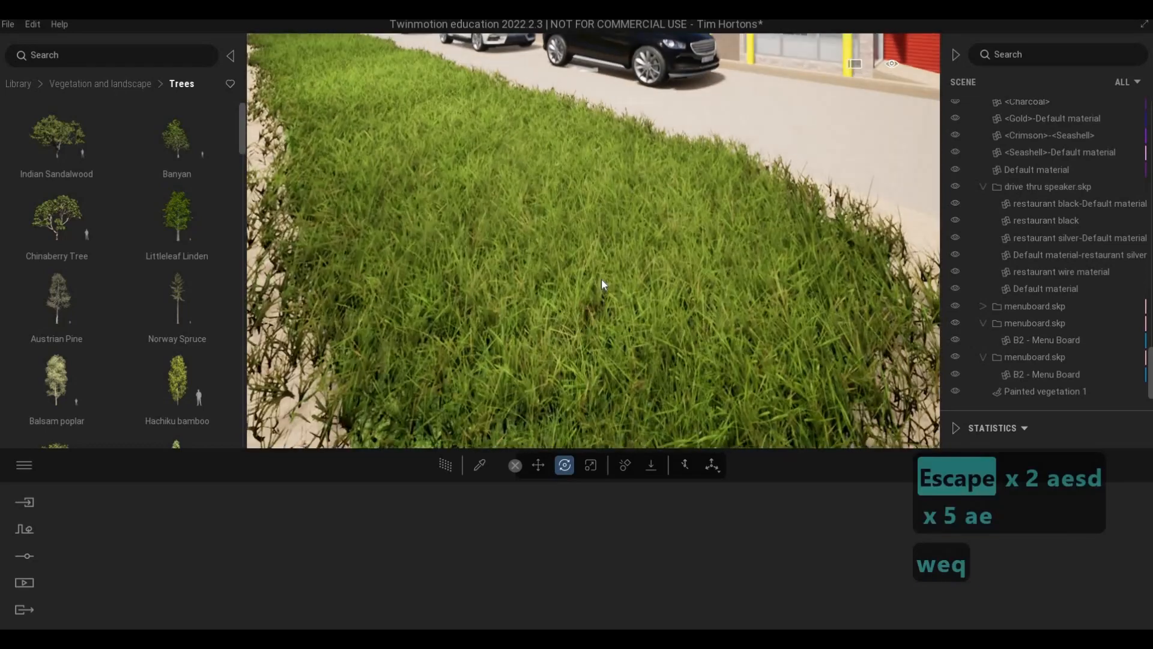
key("s")
left_click(614, 329)
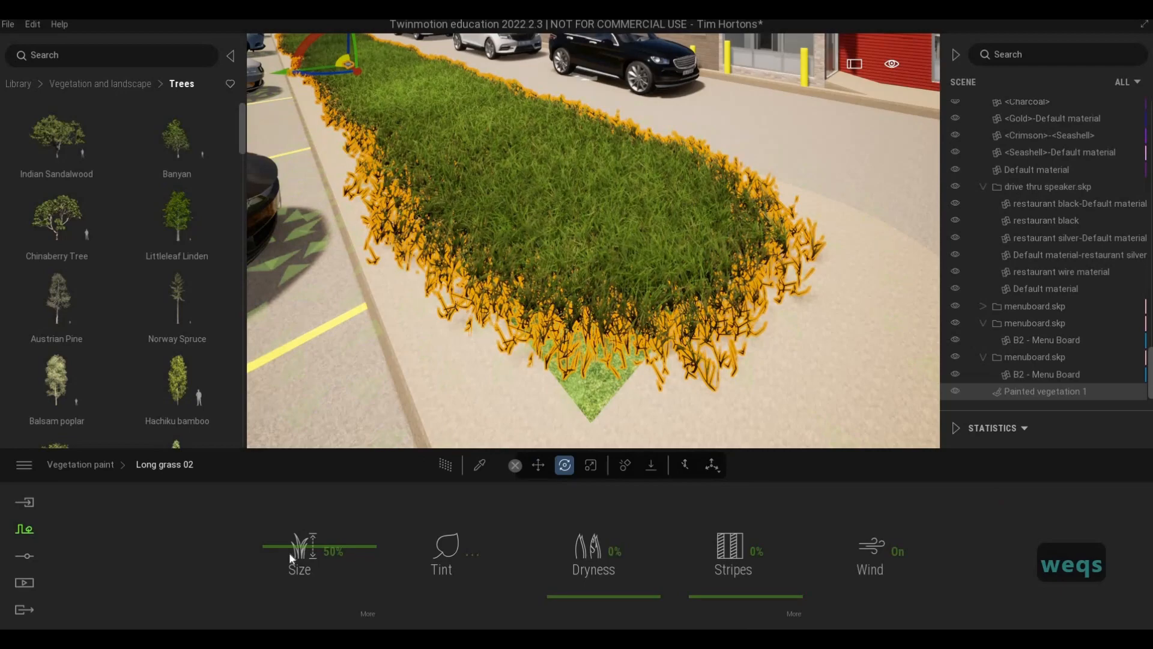
left_click(290, 552)
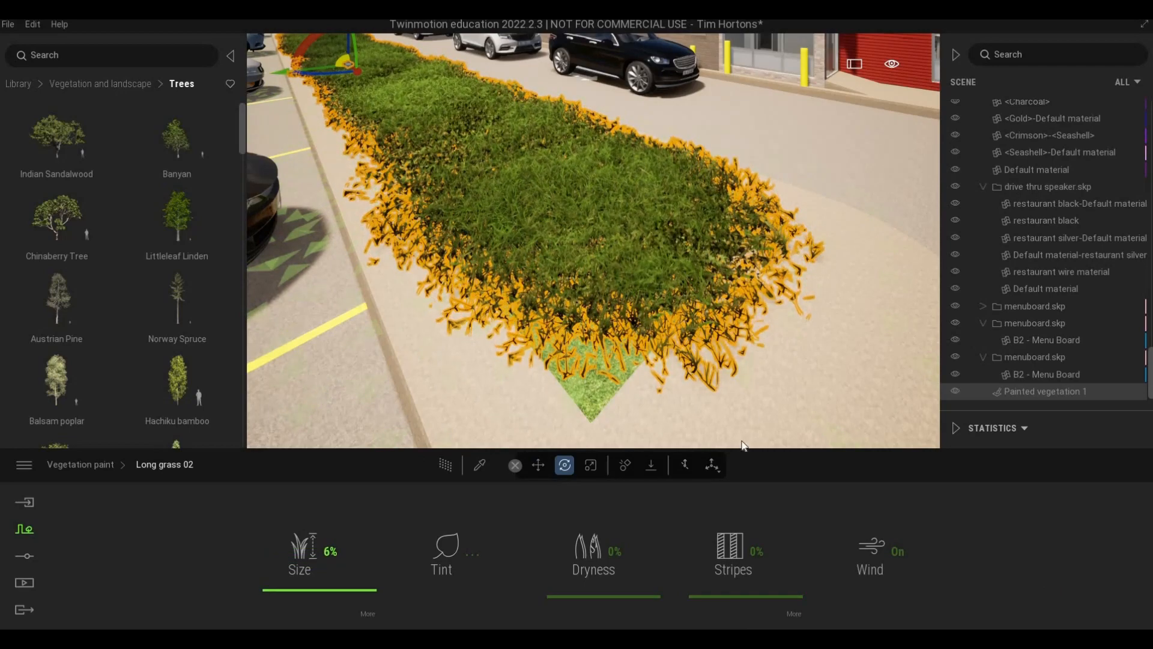
key("Escape")
key("Escape")
Look over the scene from the planted median around to the front corner of the restaurant
key("s")
key("d")
key("d")
key("d")
key("d")
key("d")
key("d")
key("d")
key("d")
key("d")
key("d")
key("d")
key("d")
key("d")
key("d")
key("d")
key("d")
key("d")
key("d")
key("d")
key("d")
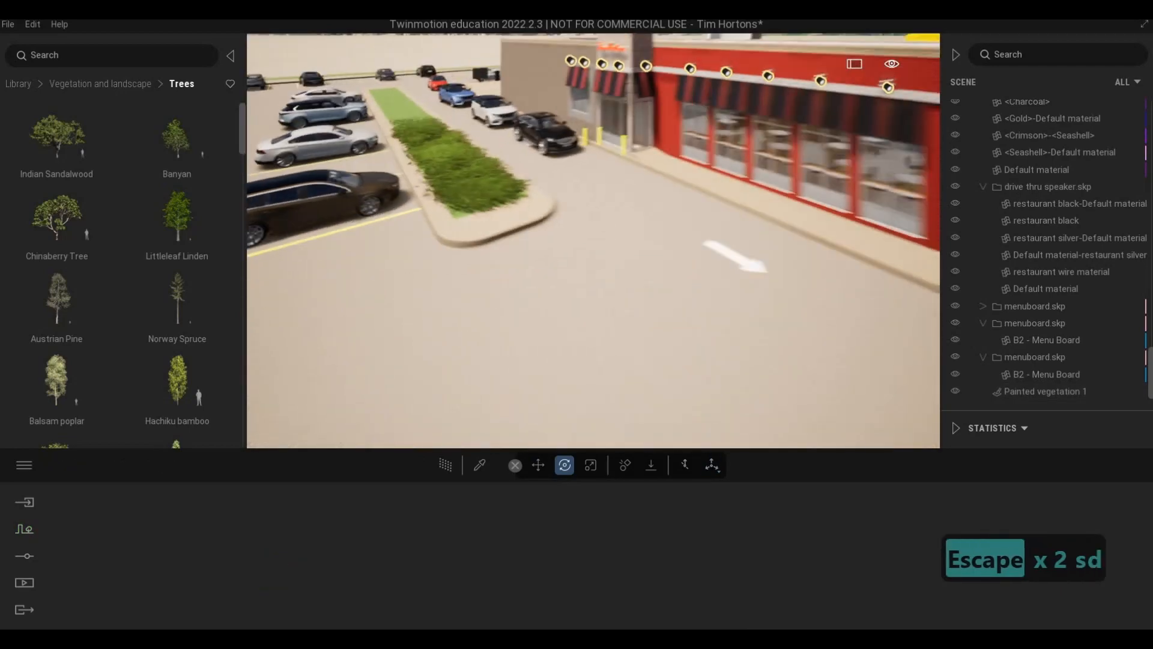
key("w")
key("a")
key("a")
key("a")
key("a")
key("a")
key("a")
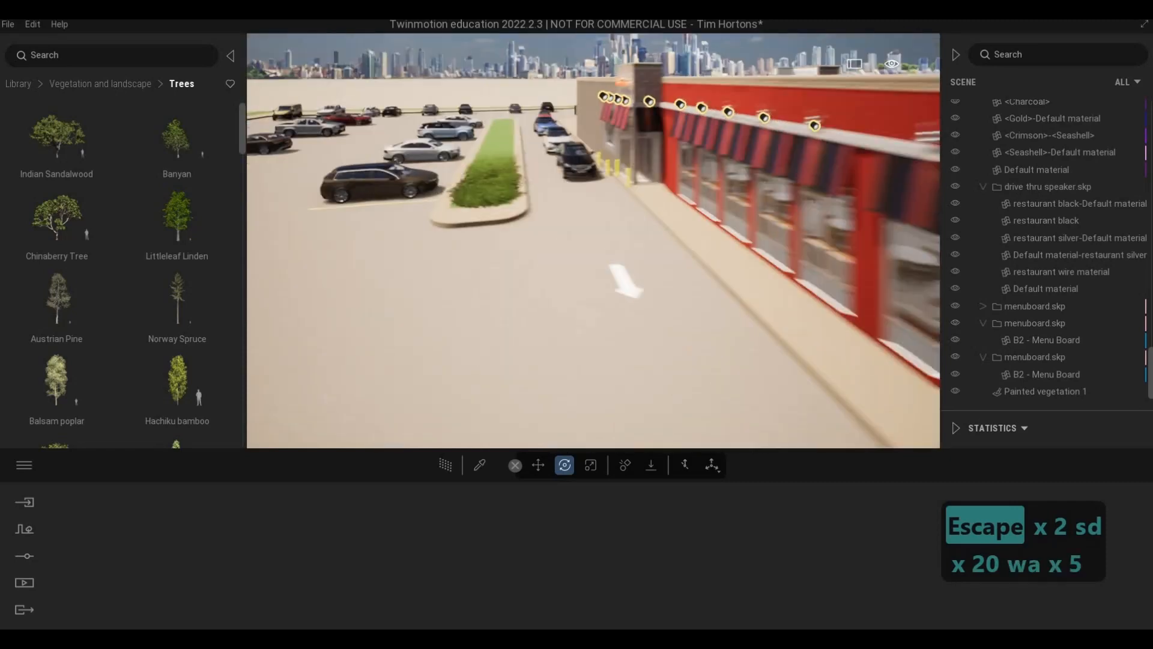
key("s")
key("d")
key("e")
key("3")
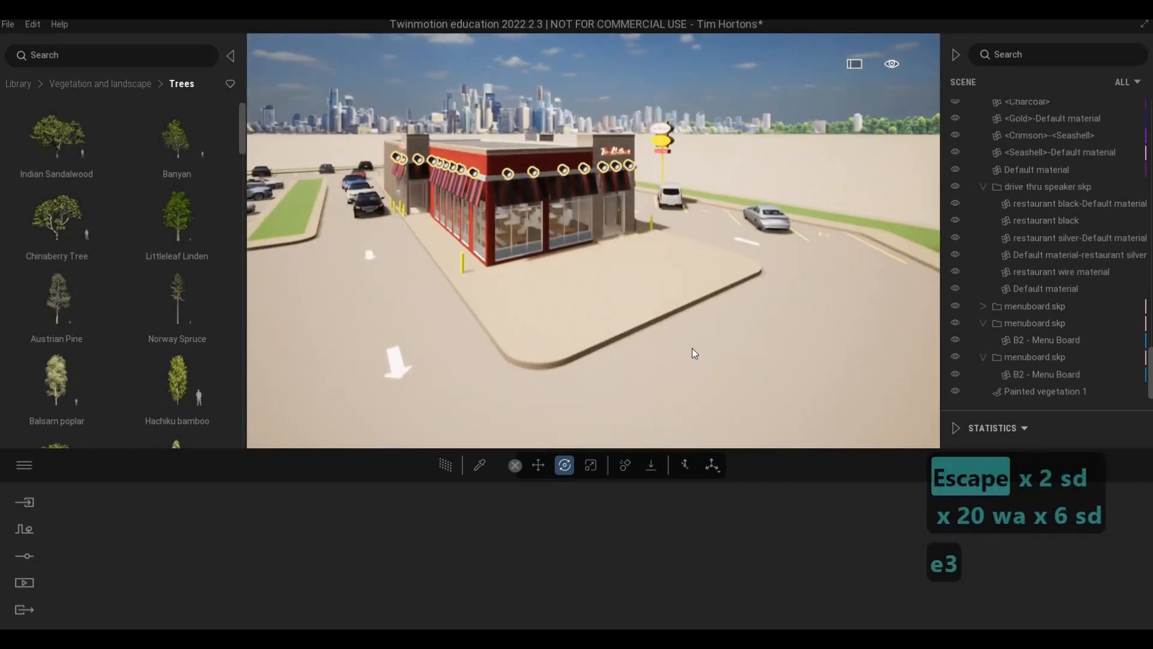
key("F1")
key("a")
key("w")
key("w")
key("w")
key("w")
key("w")
key("w")
key("w")
key("w")
key("w")
key("w")
key("w")
key("w")
key("w")
key("w")
key("w")
key("w")
key("w")
key("w")
key("w")
key("w")
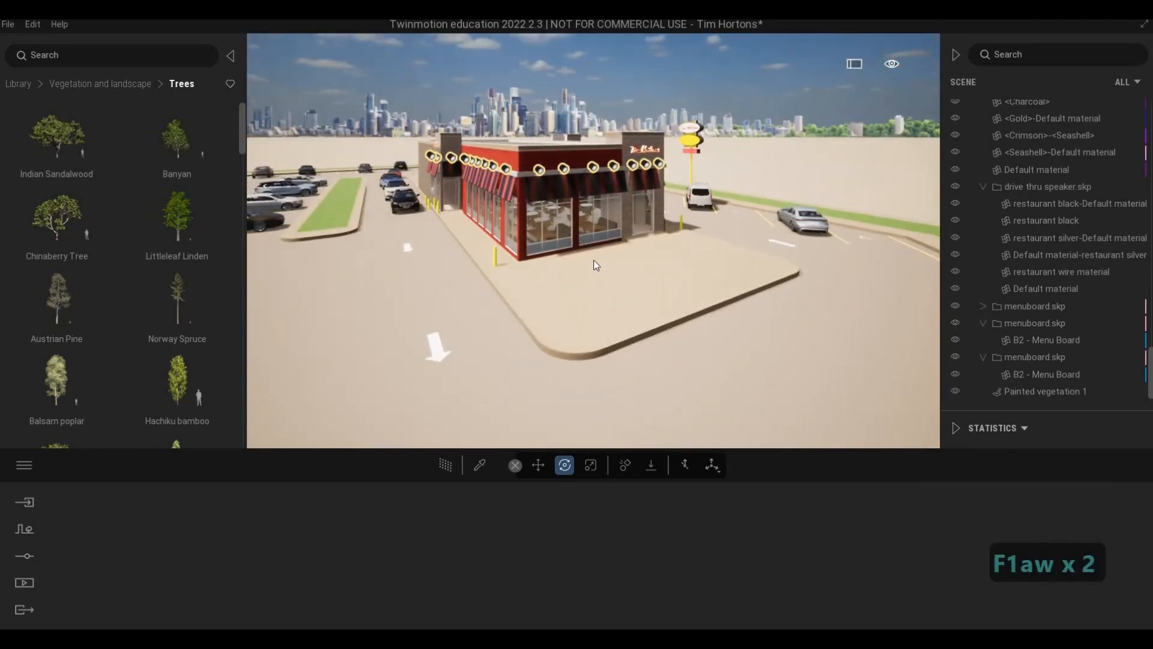
key("w")
key("w")
key("w")
key("w")
key("w")
key("w")
key("4")
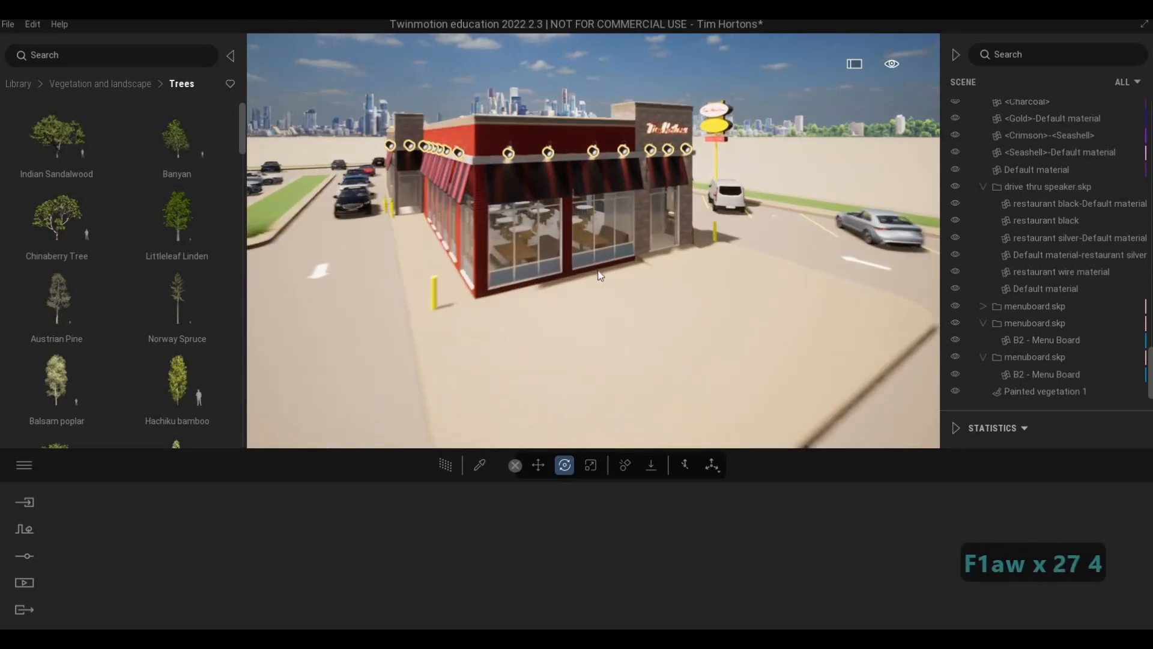
Pick the material of the lower window panel at the restaurant's front corner to inspect its properties
key("e")
key("a")
key("w")
key("q")
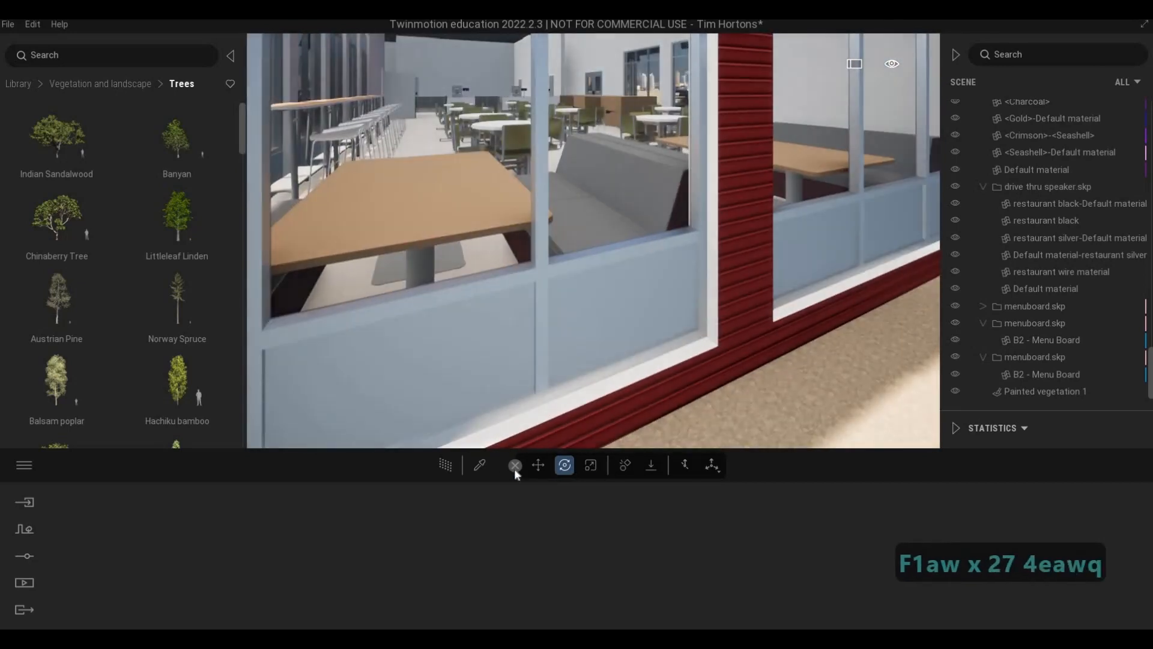
left_click(484, 466)
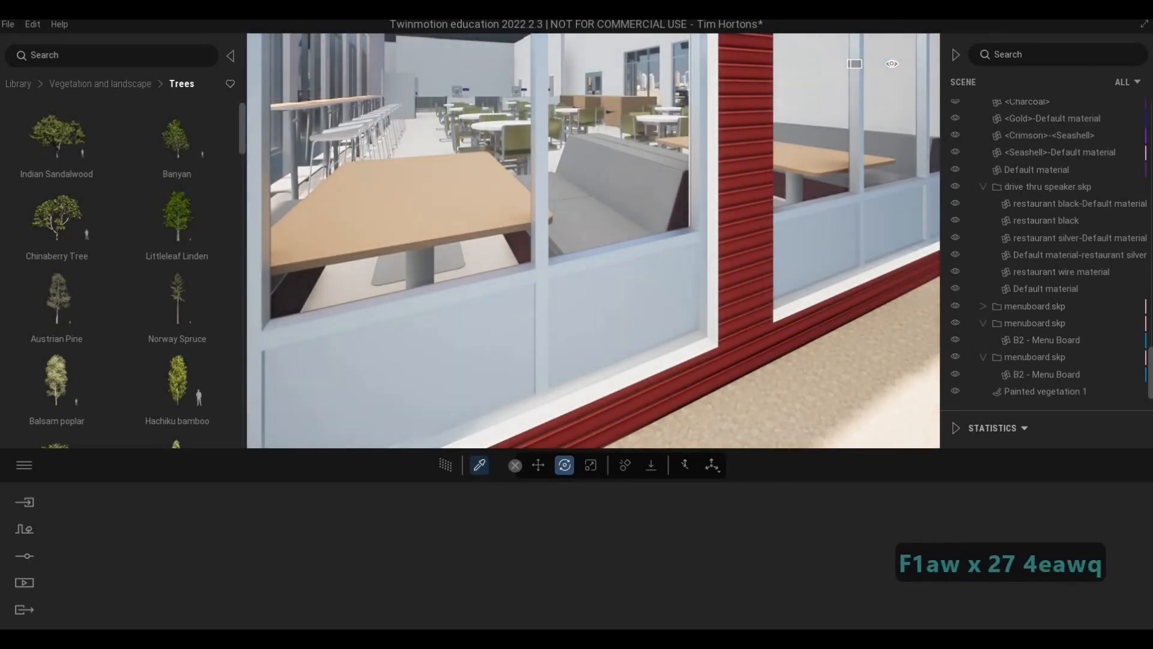
left_click(596, 333)
key("s")
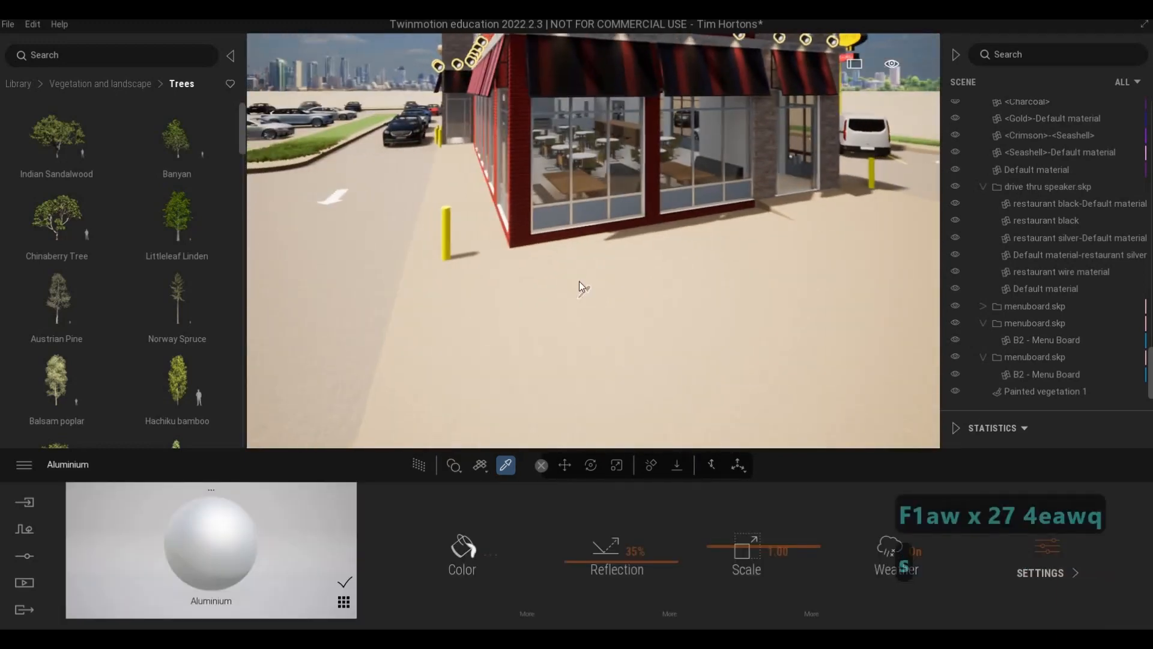
key("Escape")
key("Escape")
Examine the restaurant's corner windows and dining area up close and its front facade from a distance
key("w")
key("w")
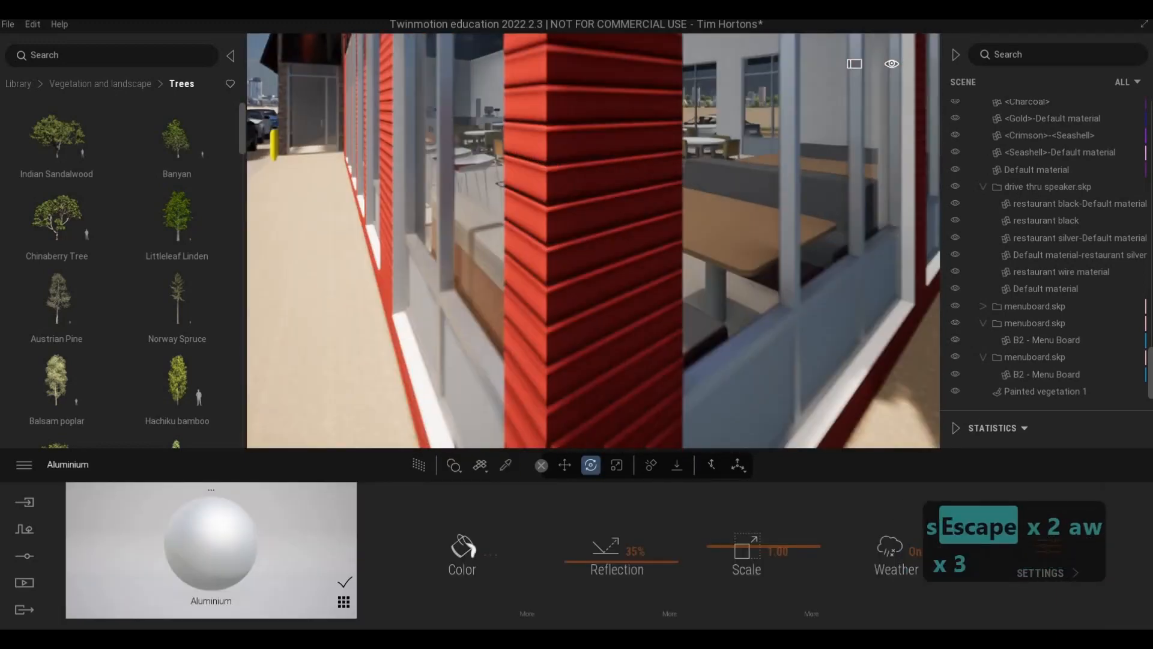
key("e")
key("d")
key("s")
key("q")
key("w")
key("q")
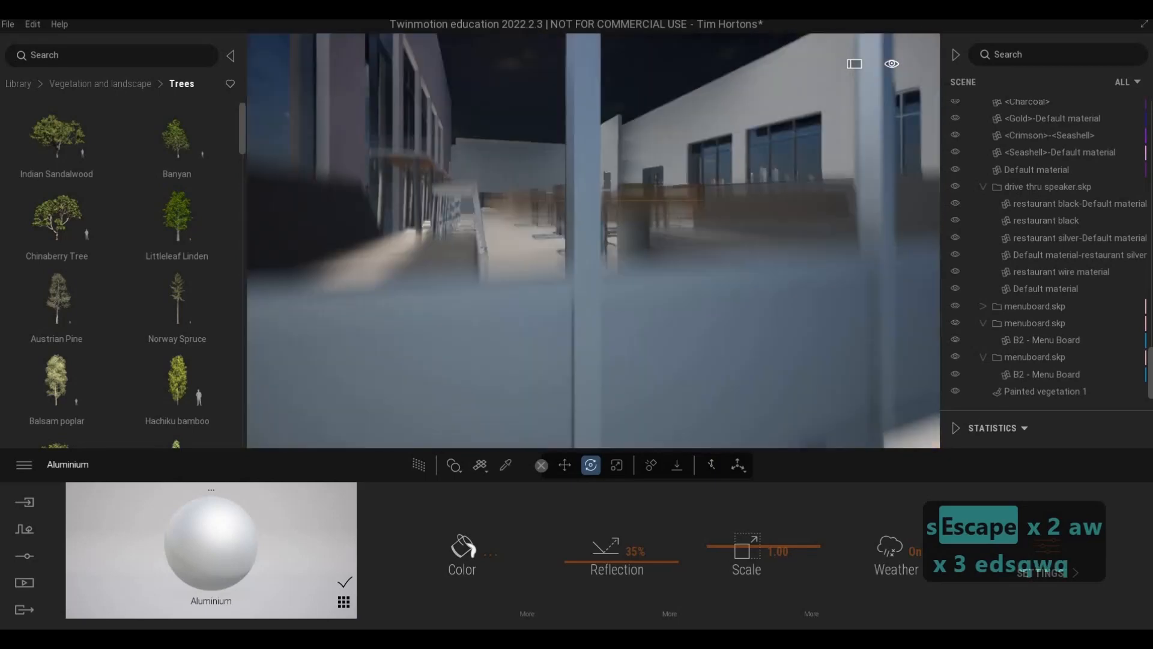
key("s")
key("s")
key("s")
key("s")
key("s")
key("s")
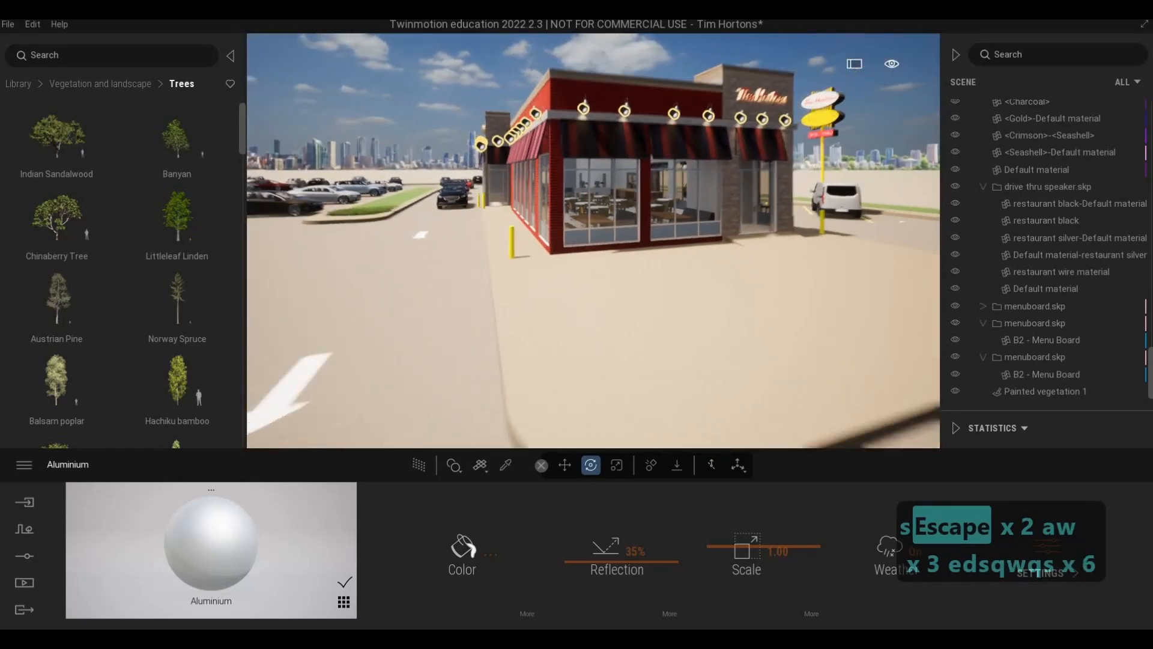
key("w")
key("s")
key("s")
key("d")
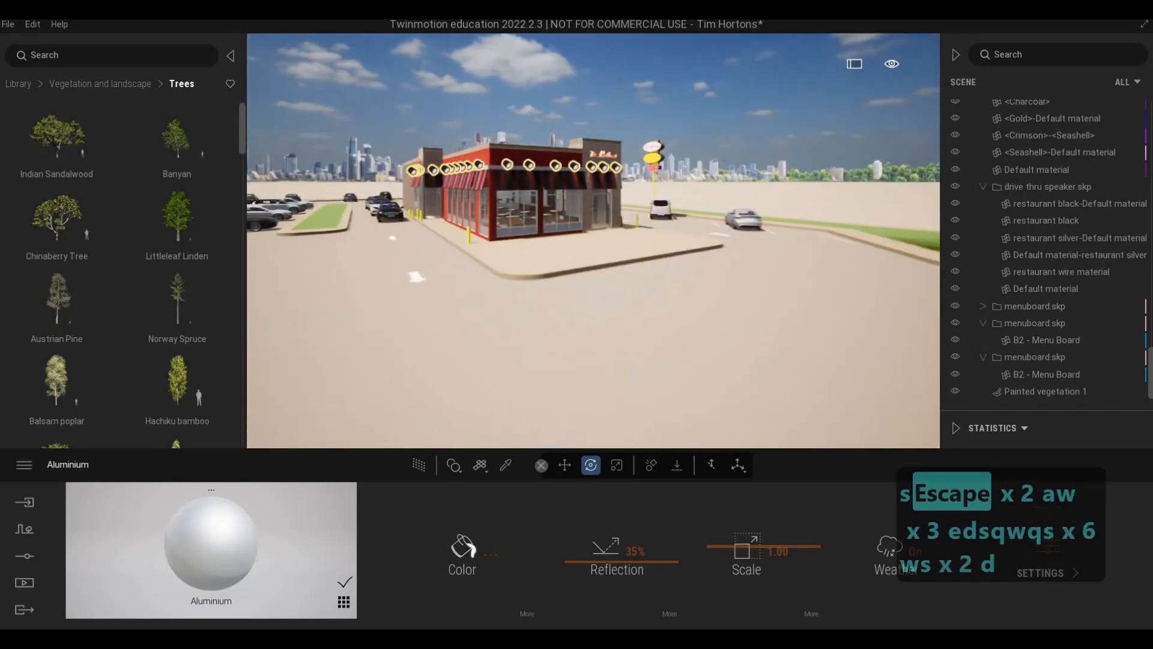
Select the whole tim hortons signage.skp group of the pole sign beside the parked van
key("w")
key("w")
key("w")
key("q")
key("d")
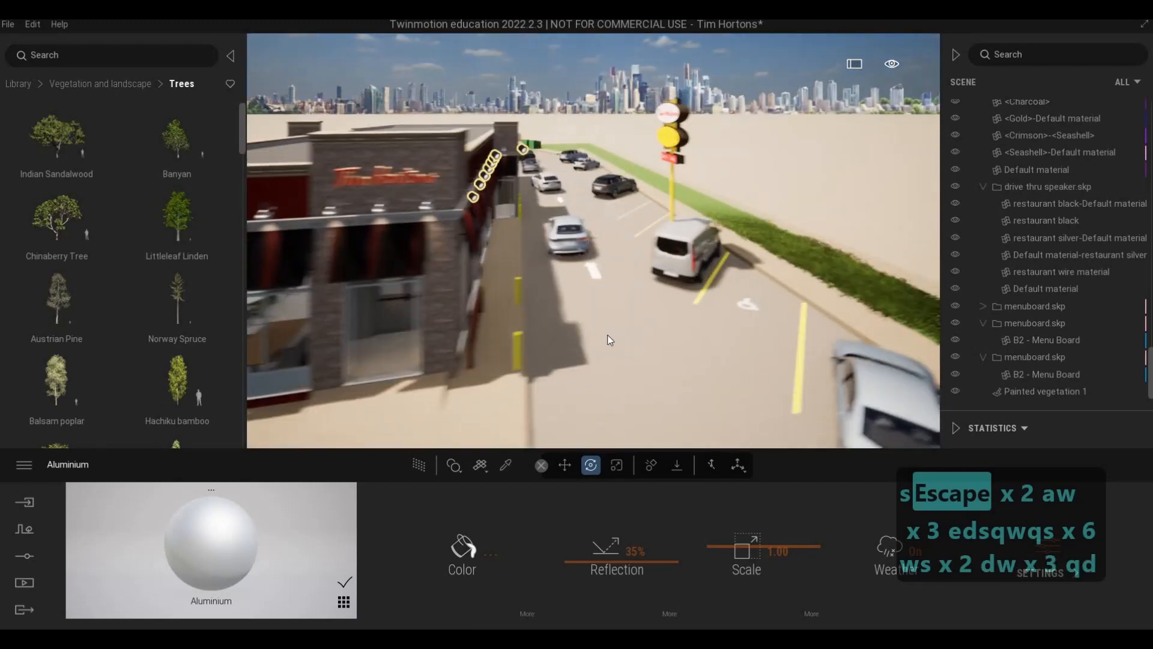
key("d")
key("a")
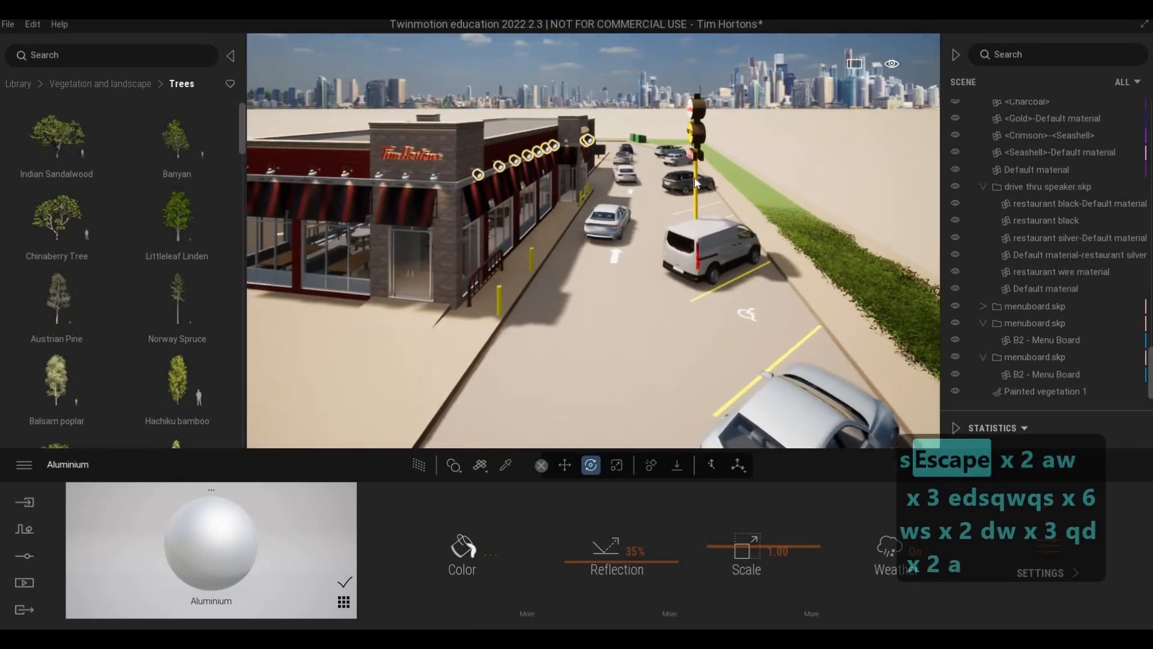
left_click(694, 177)
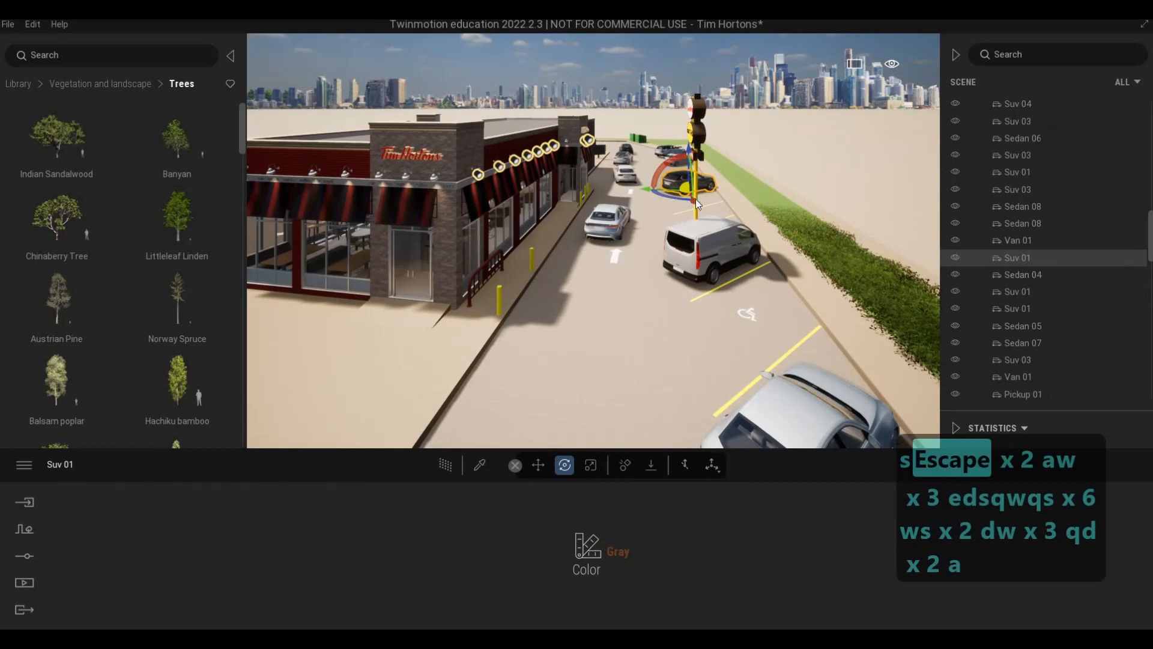
left_click_drag(696, 200, 695, 200)
key("s")
mouse_move(533, 212)
right_mouse_down()
mouse_move(548, 209)
mouse_move(537, 196)
right_mouse_up()
key("a")
key("w")
key("a")
key("q")
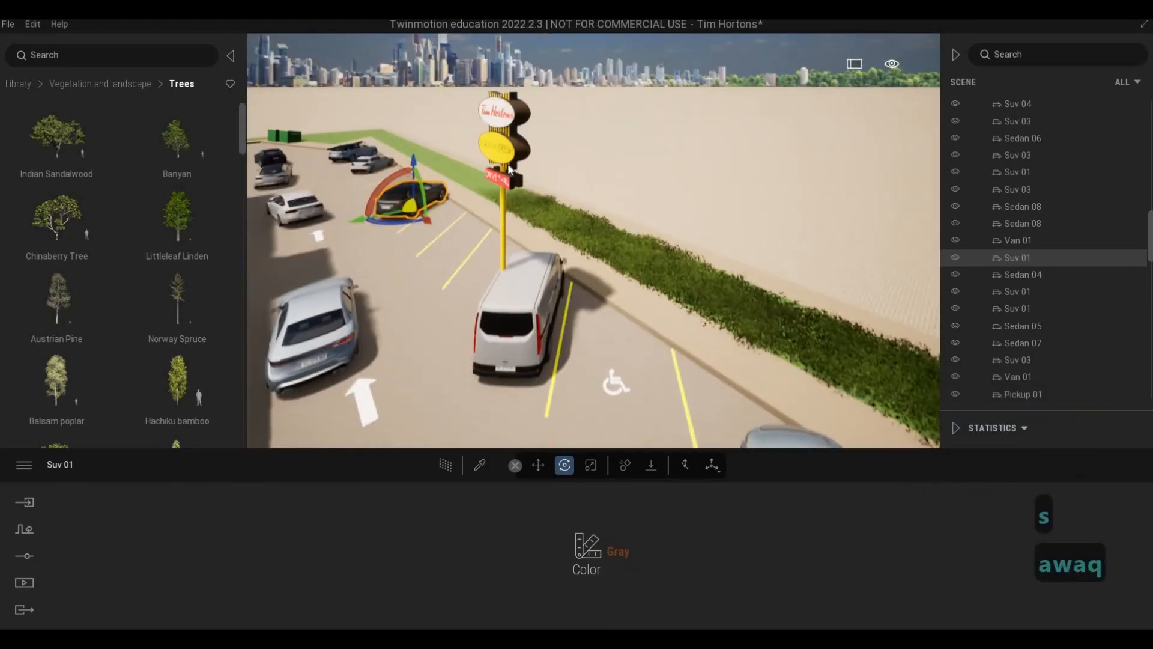
left_click(507, 163)
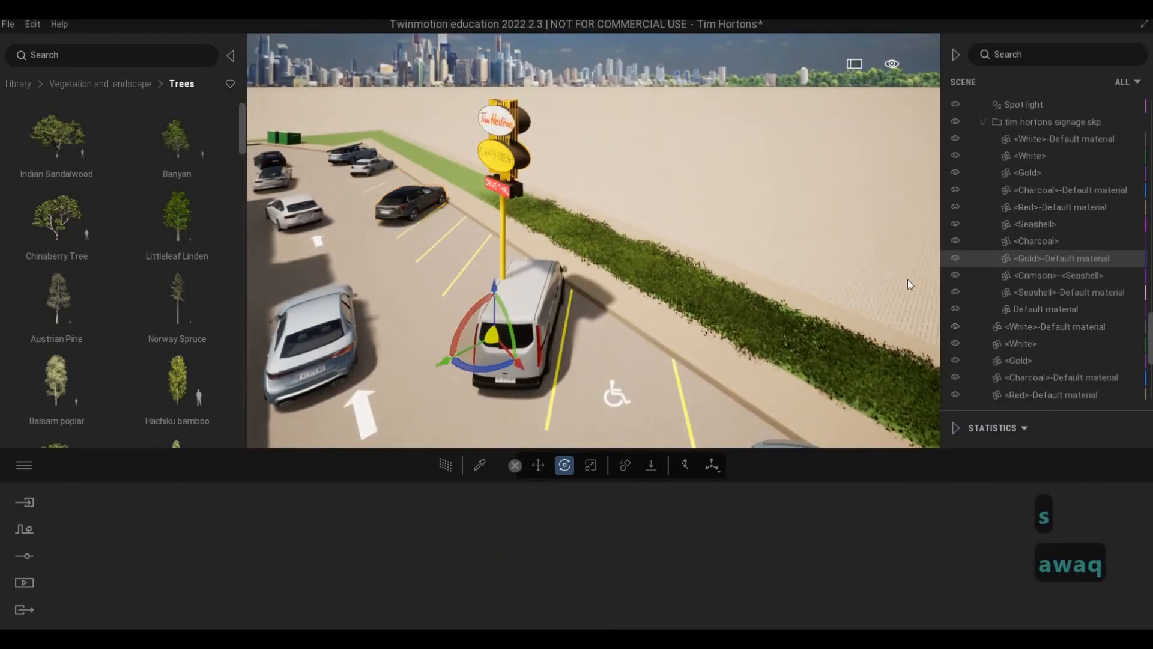
scroll(1042, 160, "up", 1)
left_click(1042, 160)
Move the Tim Hortons pole sign from beside the parked van onto the corner lawn near the site entrance
key("s")
key("e")
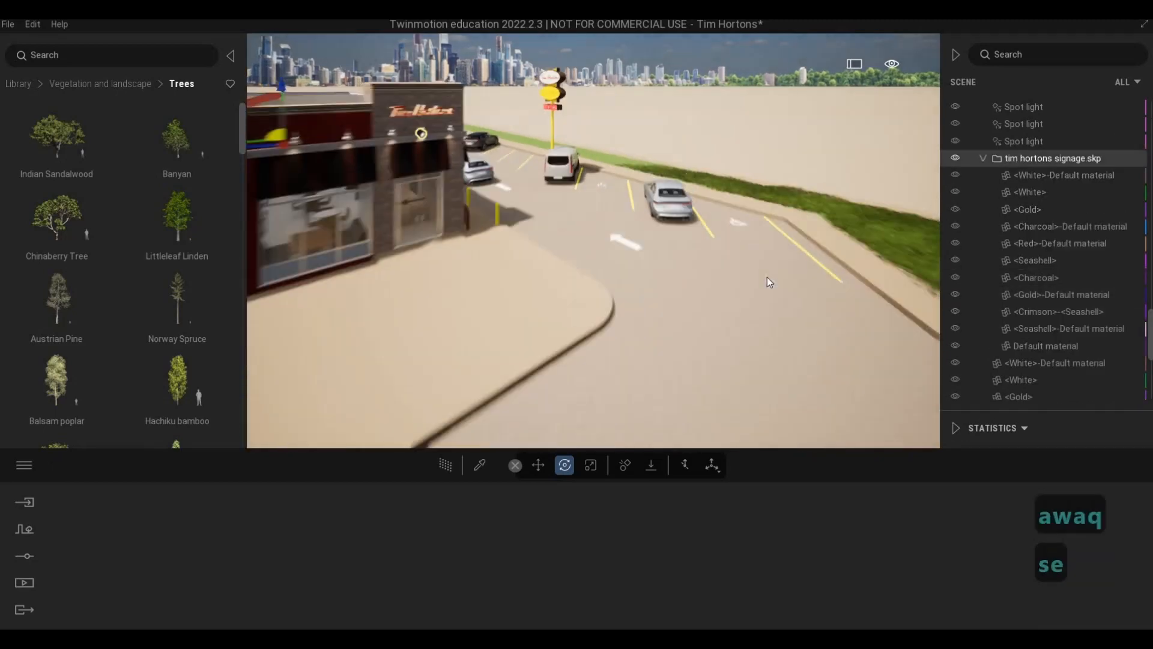
key("d")
key("d")
key("d")
key("a")
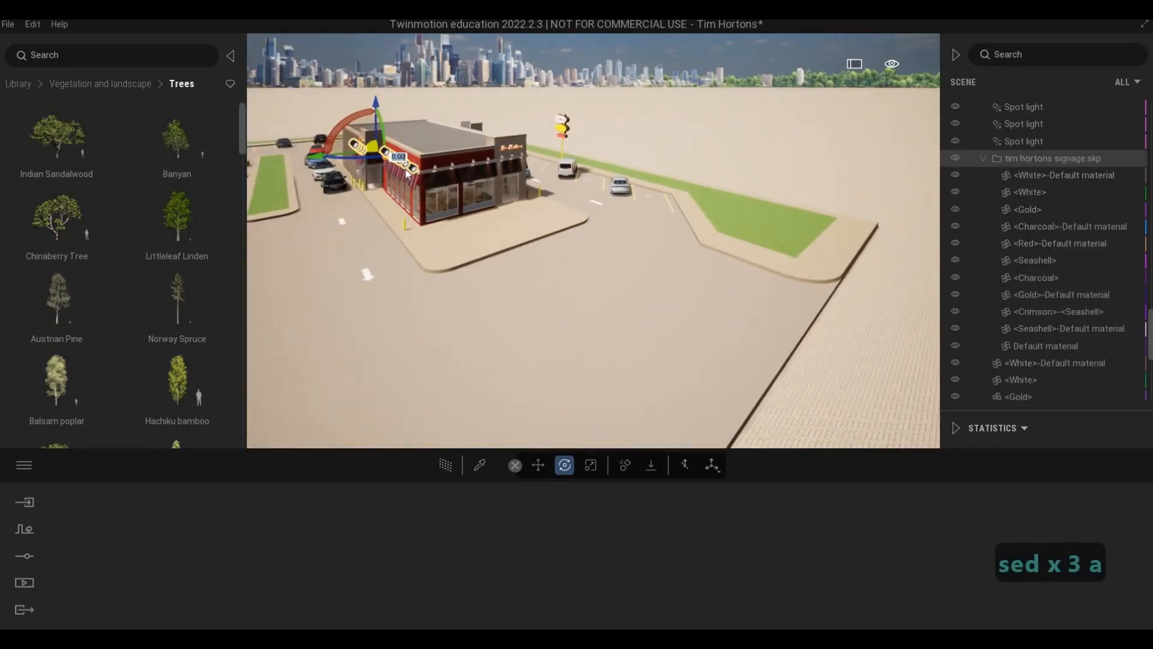
key("a")
key("a")
left_click_drag(365, 159, 481, 197)
key("Escape")
key("Escape")
Look over the relocated sign, the site entrance and the restaurant's front facade
key("d")
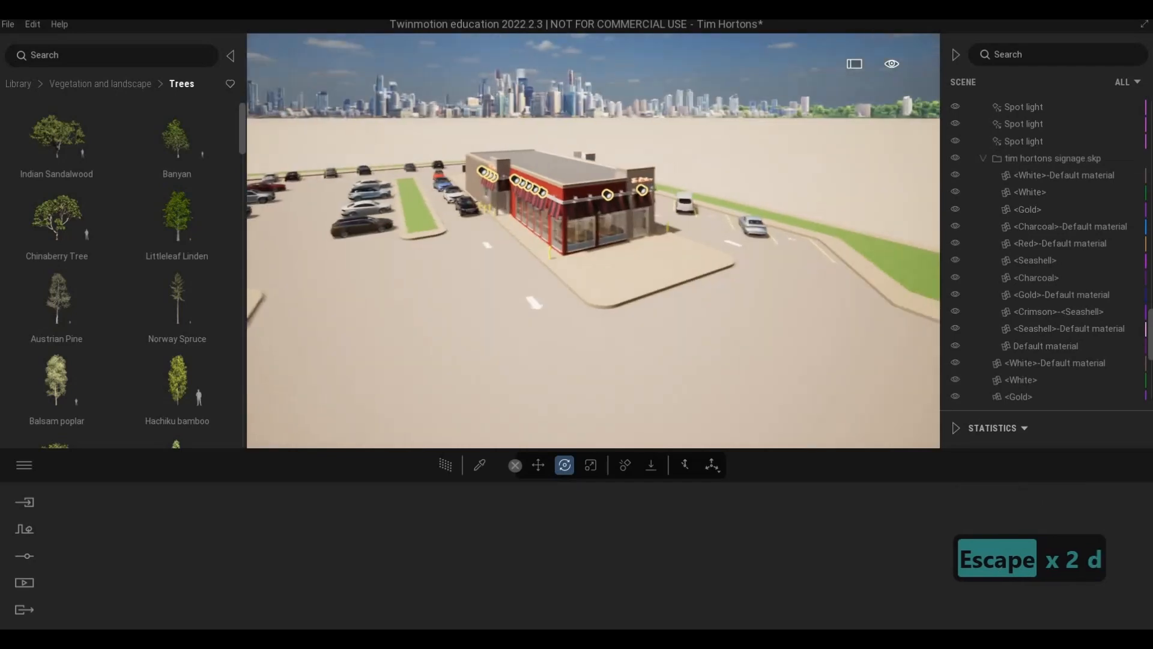
key("w")
key("e")
key("s")
key("a")
key("w")
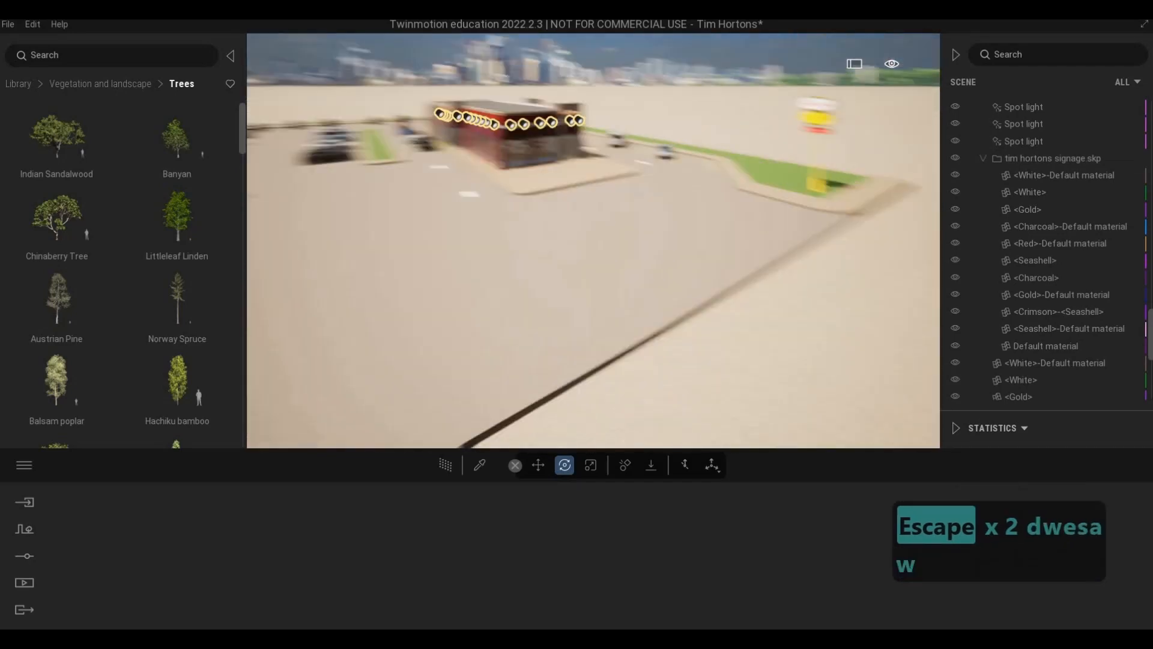
key("a")
key("d")
key("d")
key("w")
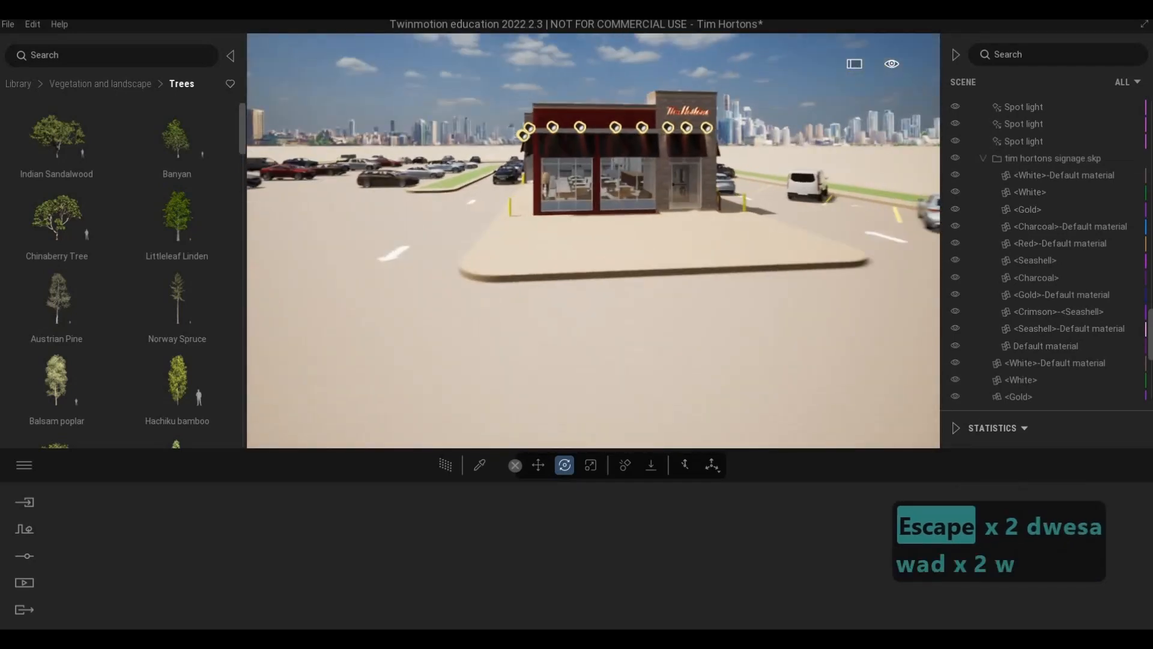
key("w")
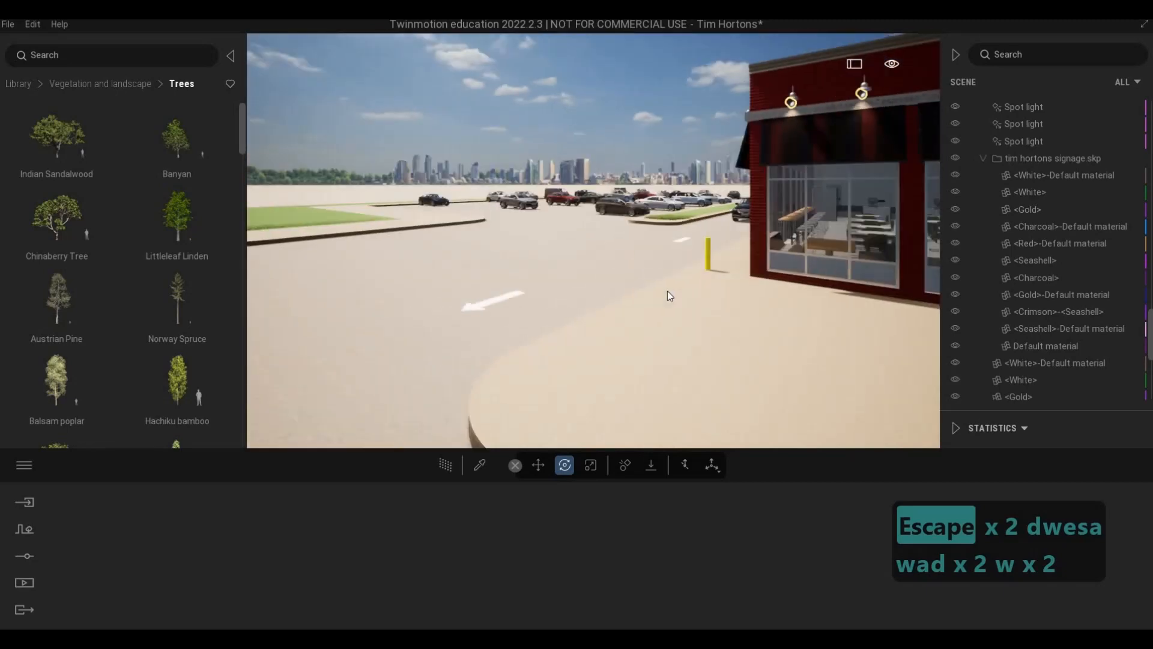
Examine the corner lawn's pole sign from behind and the restaurant from across the paved entrance
key("s")
key("a")
key("s")
key("a")
key("a")
key("a")
key("a")
key("a")
key("a")
key("a")
key("a")
key("a")
key("a")
key("a")
key("a")
key("a")
key("a")
key("a")
key("a")
key("a")
key("a")
key("a")
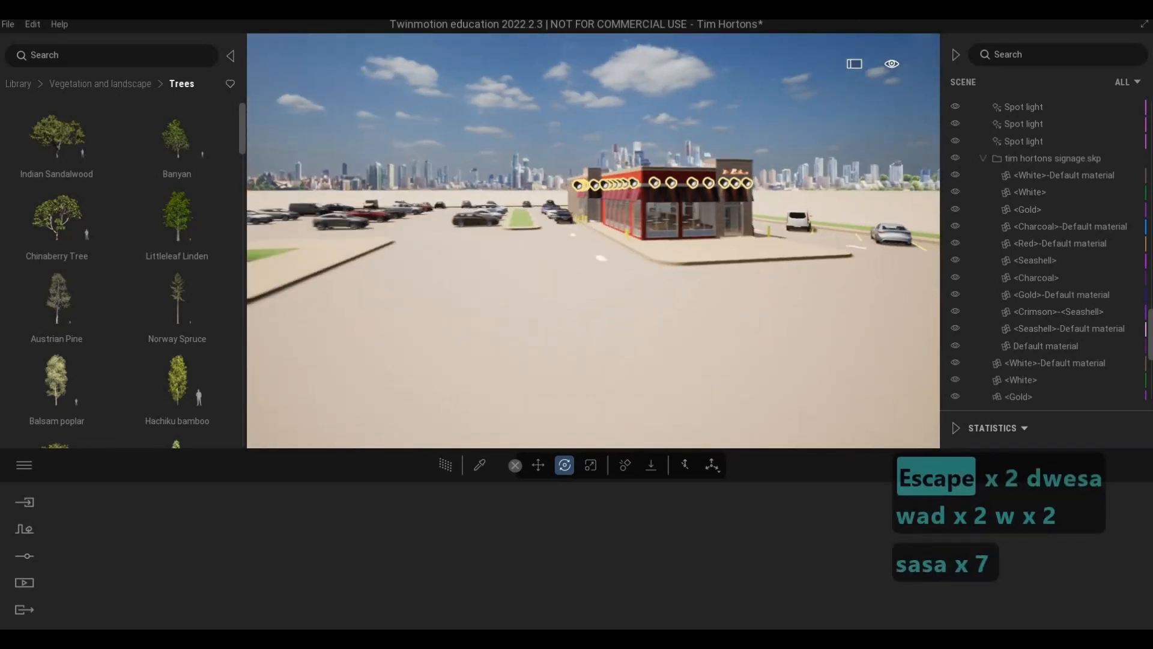
key("s")
key("w")
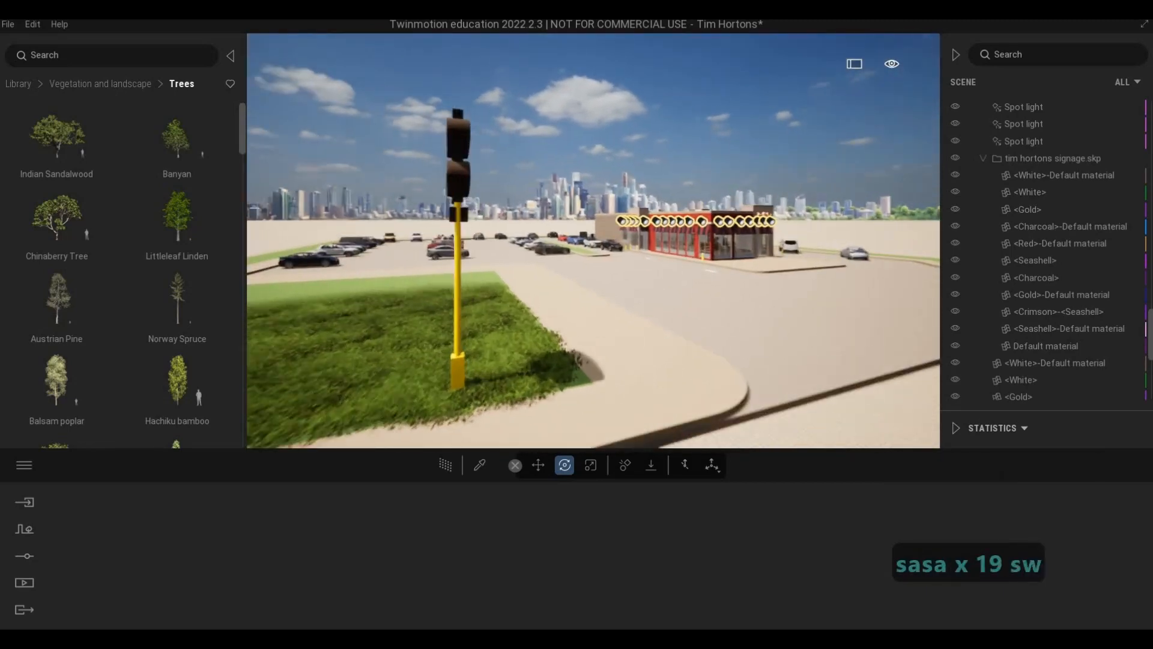
key("s")
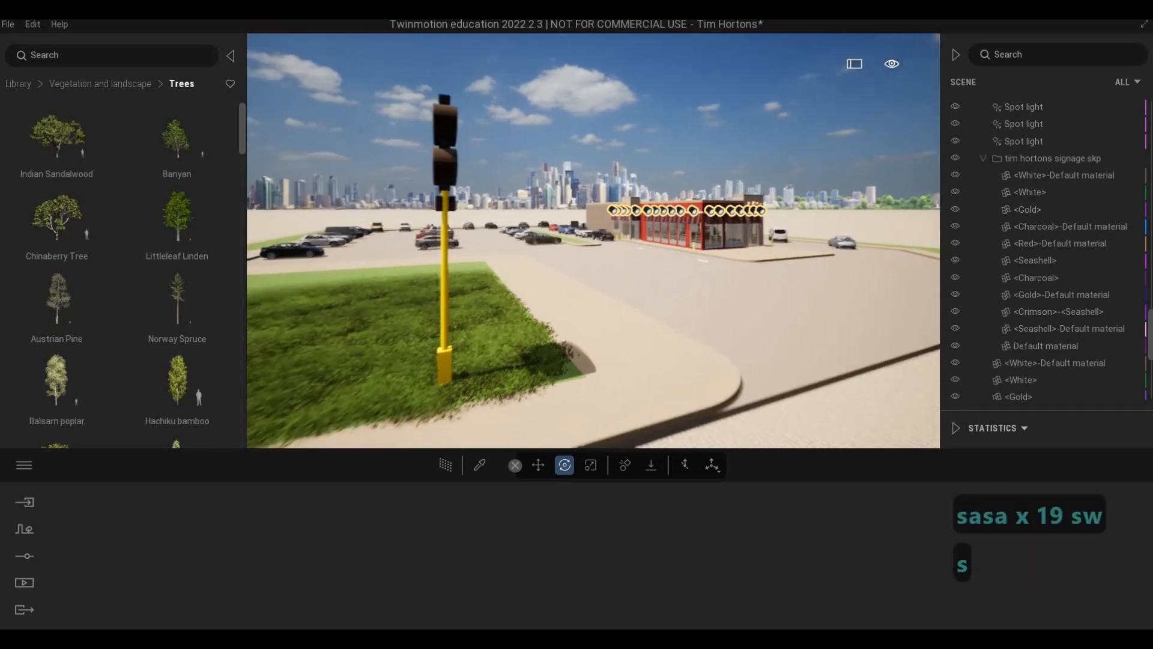
key("d")
key("a")
key("d")
key("w")
key("w")
key("w")
key("w")
key("w")
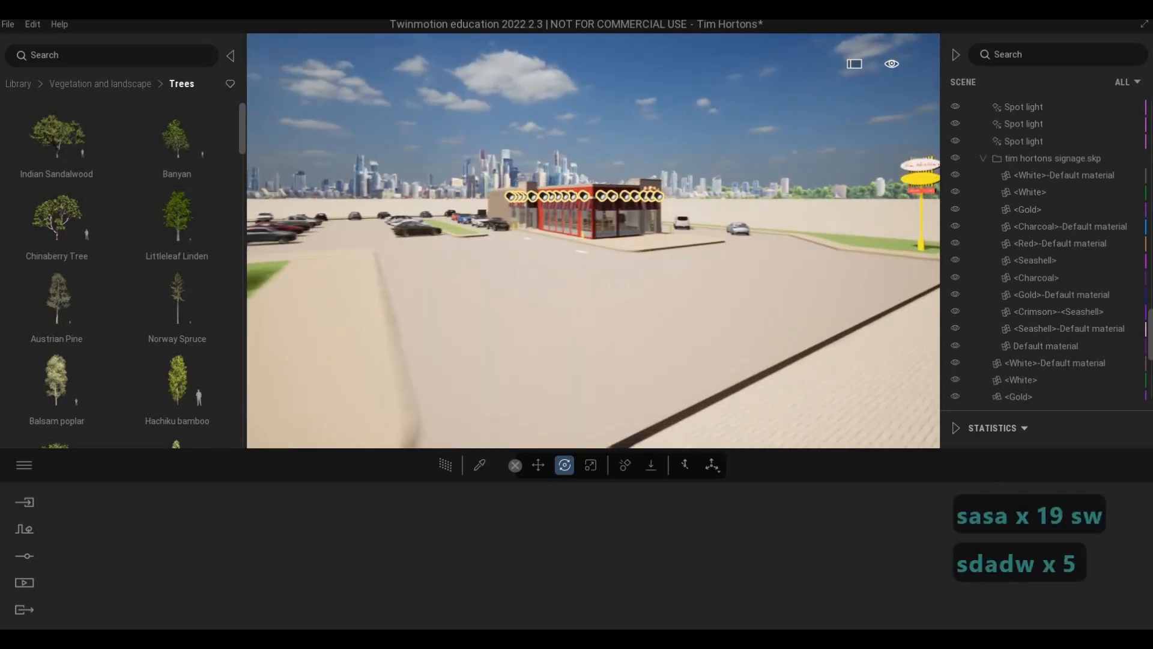
Look over the whole site from above, then view the corner lawn and its Tim Hortons pole sign up close
key("q")
key("d")
key("s")
key("a")
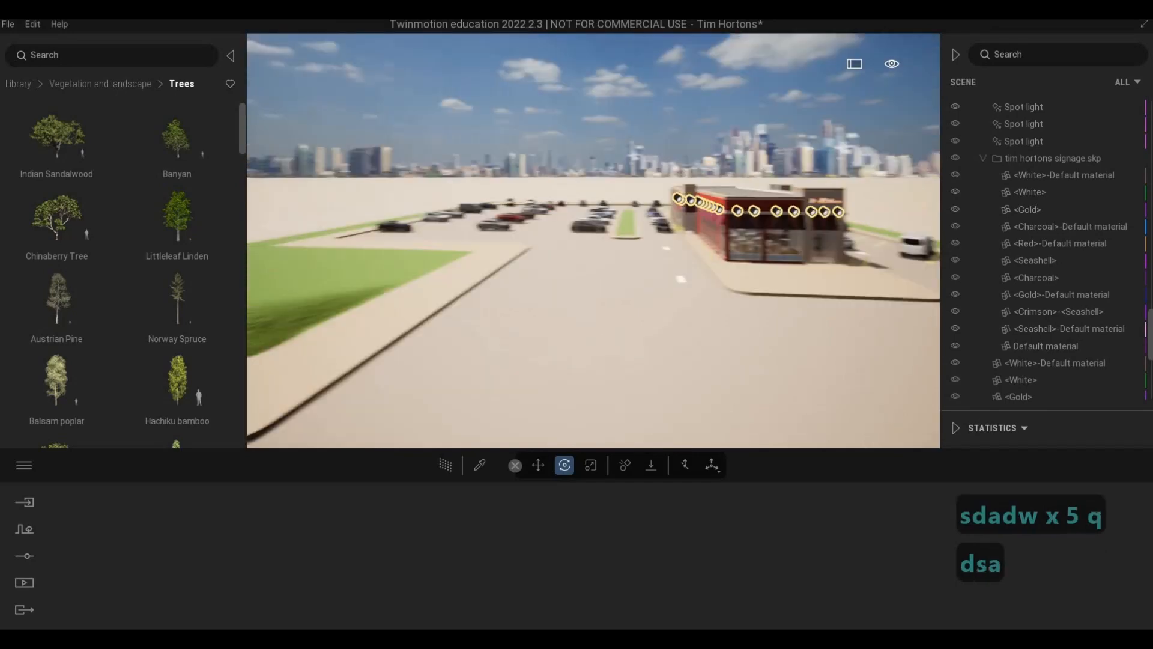
key("a")
key("a")
key("a")
key("a")
key("a")
key("a")
key("a")
key("a")
key("a")
key("a")
key("a")
key("a")
key("a")
key("a")
key("a")
key("a")
key("a")
key("a")
key("a")
key("a")
key("a")
key("a")
key("a")
key("a")
key("a")
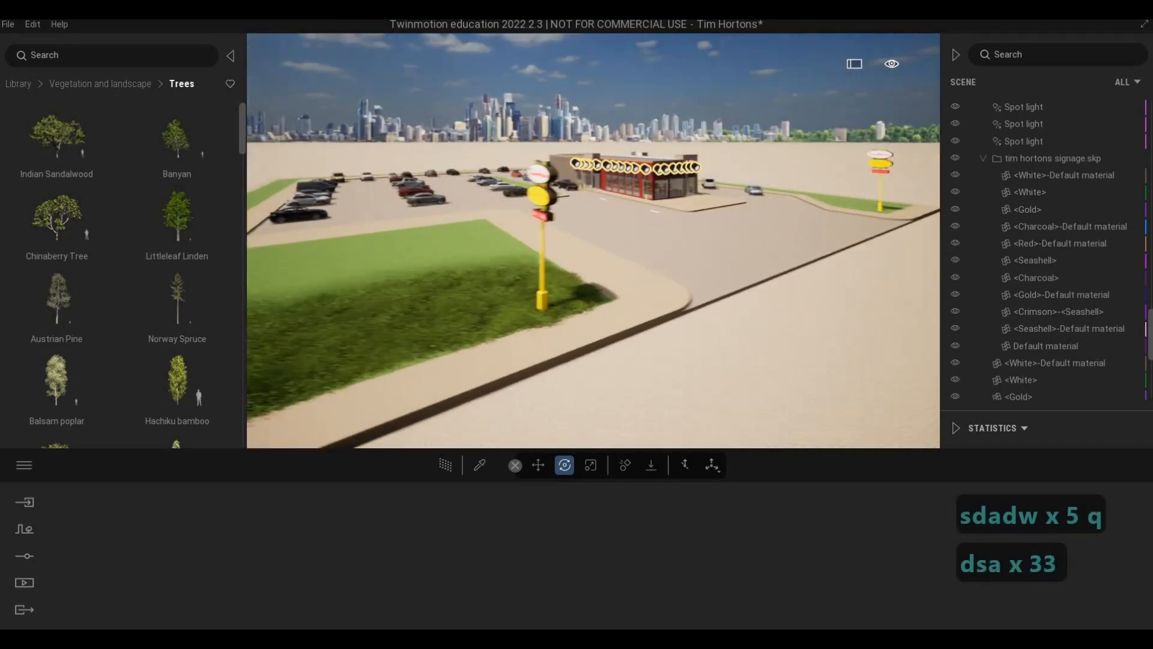
key("w")
key("e")
key("a")
key("w")
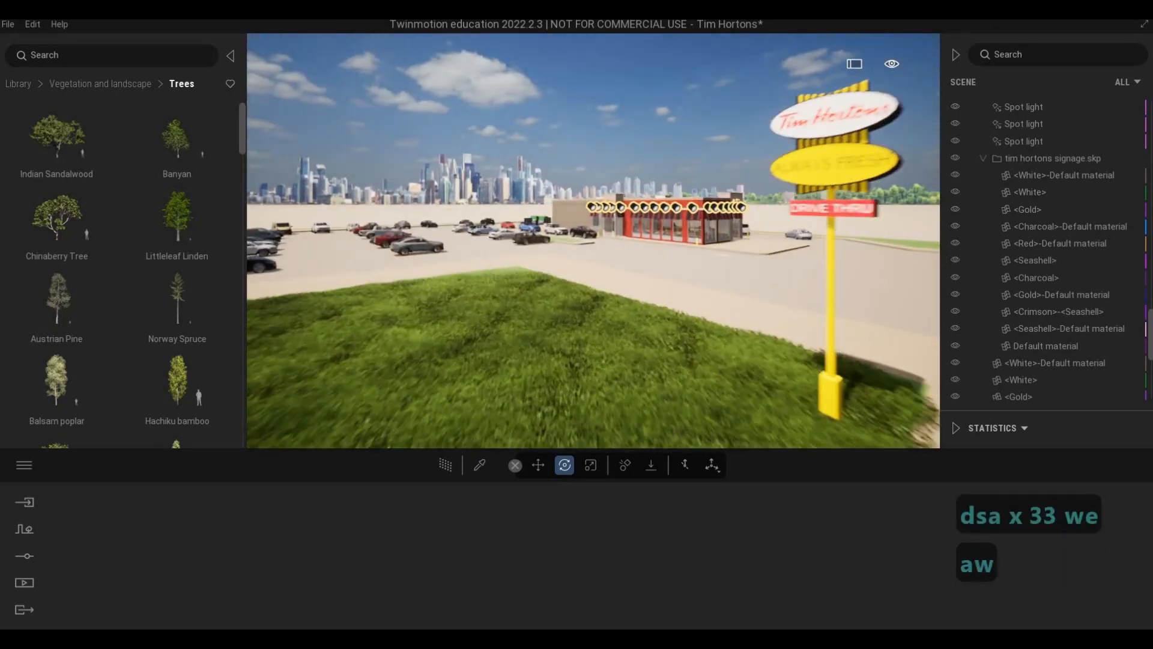
key("w")
key("e")
key("w")
key("q")
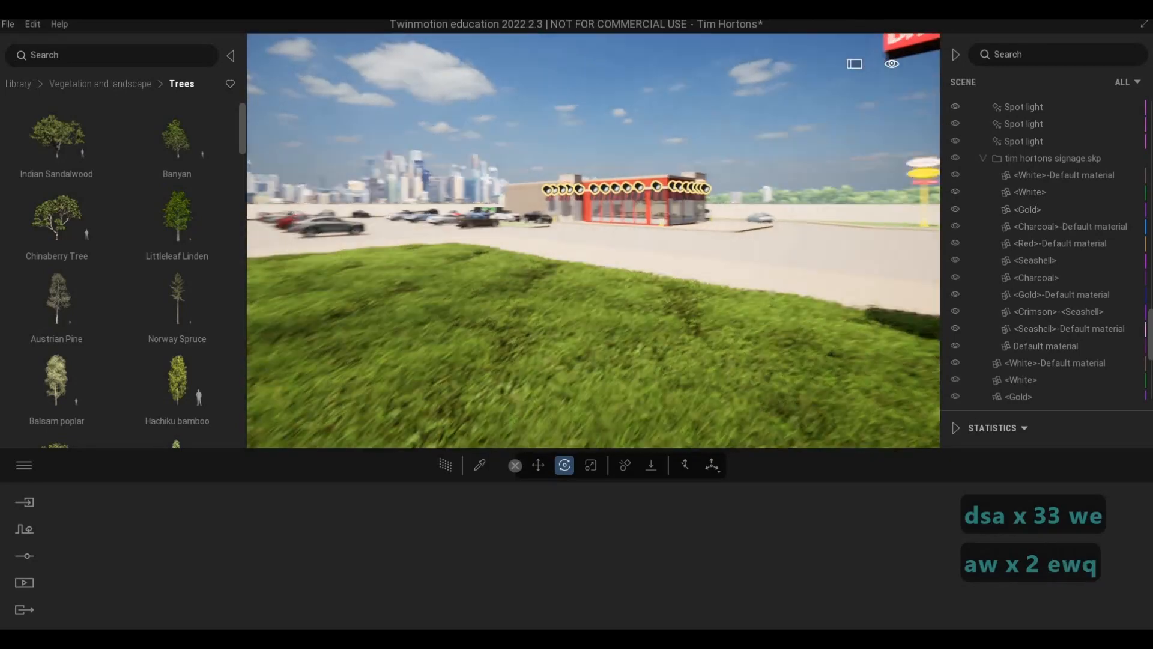
Frame the restaurant's front corner with the surrounding driveway, parked cars and skyline in view
key("q")
key("w")
key("w")
key("w")
key("w")
key("w")
key("w")
key("w")
key("w")
key("w")
key("w")
key("d")
key("d")
key("d")
key("d")
key("d")
key("d")
key("d")
key("d")
key("d")
key("d")
key("d")
key("d")
key("d")
key("d")
key("d")
key("d")
key("d")
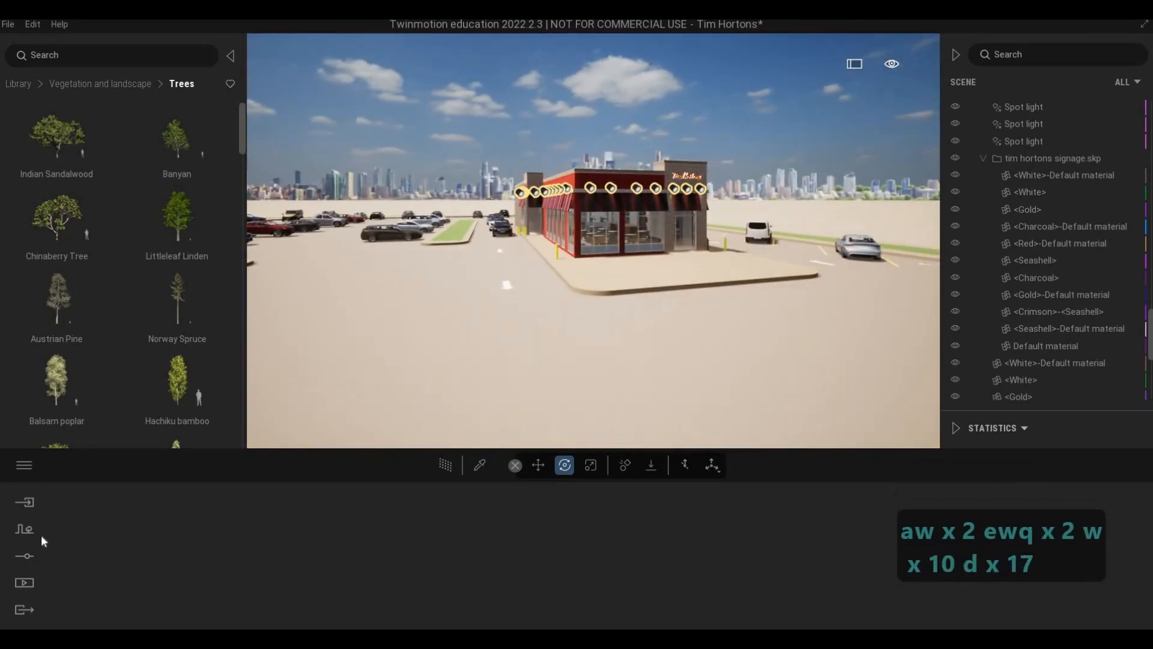
Open the Sky Light HDRI options in the scene's lighting settings
left_click(32, 531)
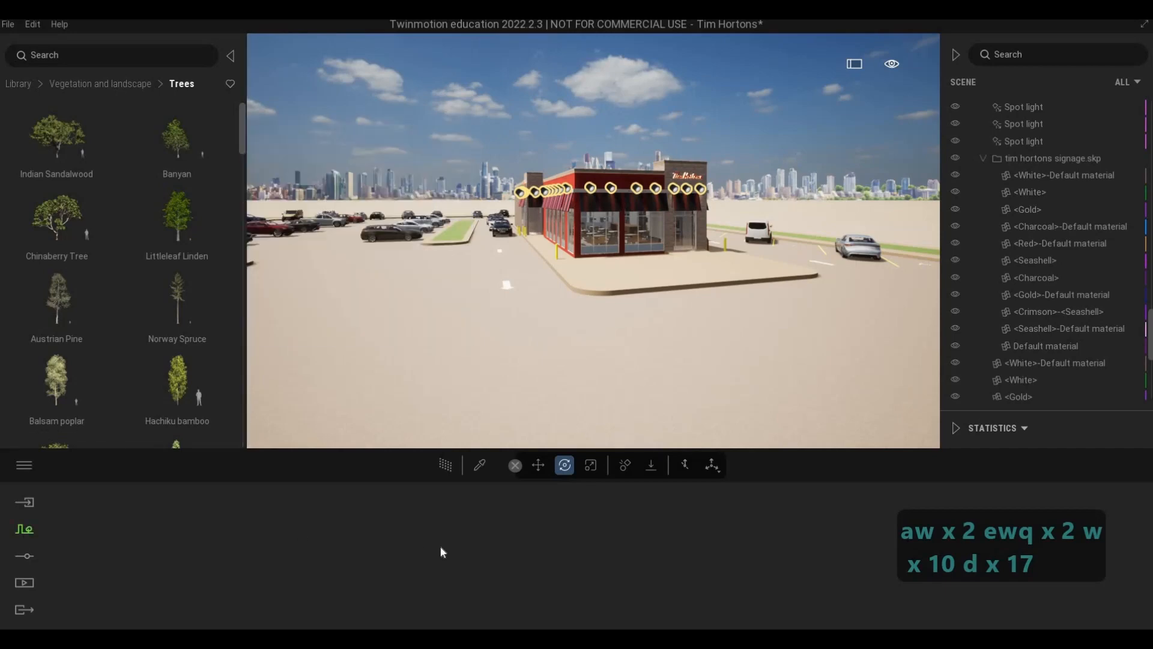
left_click(24, 556)
left_click(455, 573)
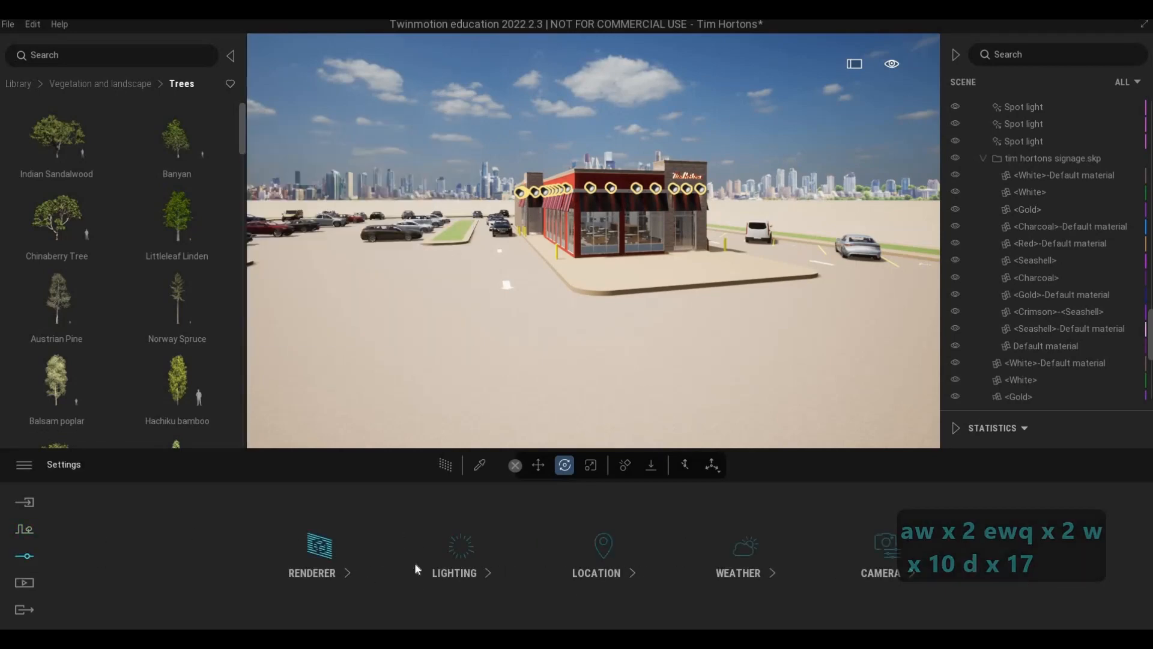
left_click(298, 613)
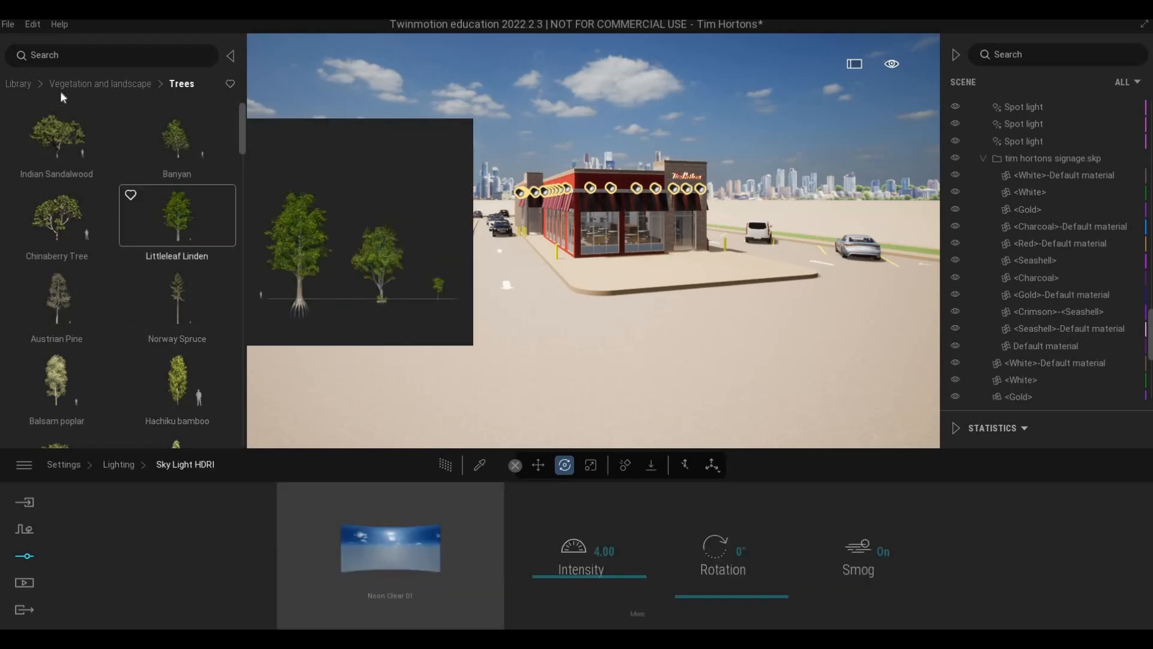
Apply the Noon Cloudy 01 sky from the library's HDRI environments as the sky light
left_click(22, 84)
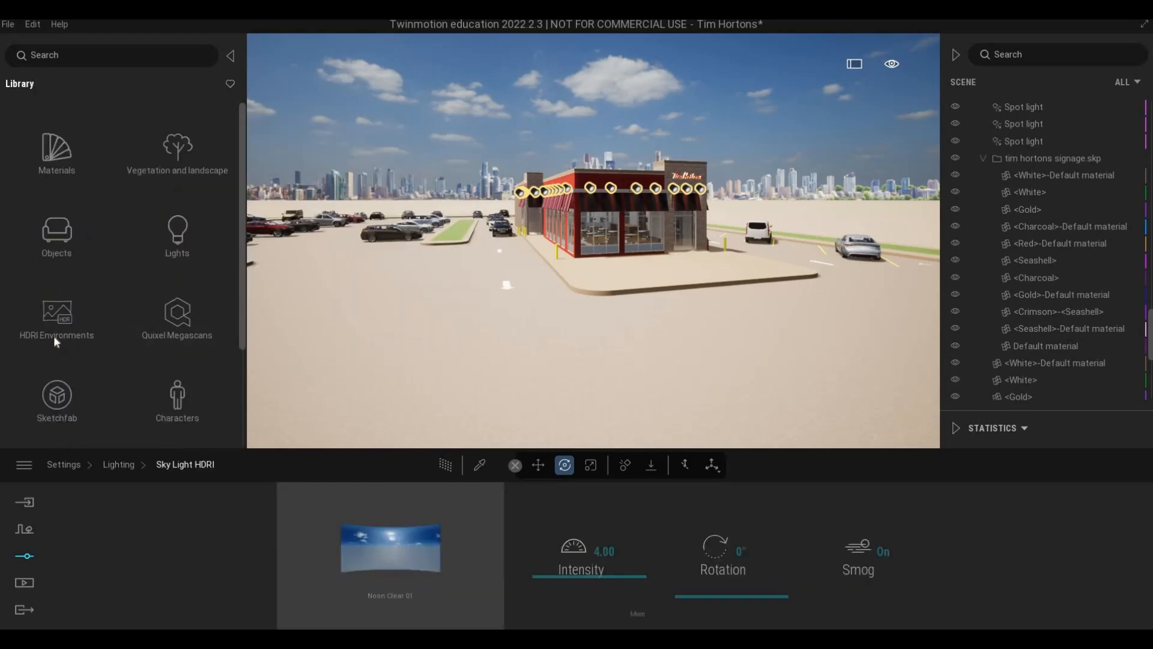
left_click(67, 333)
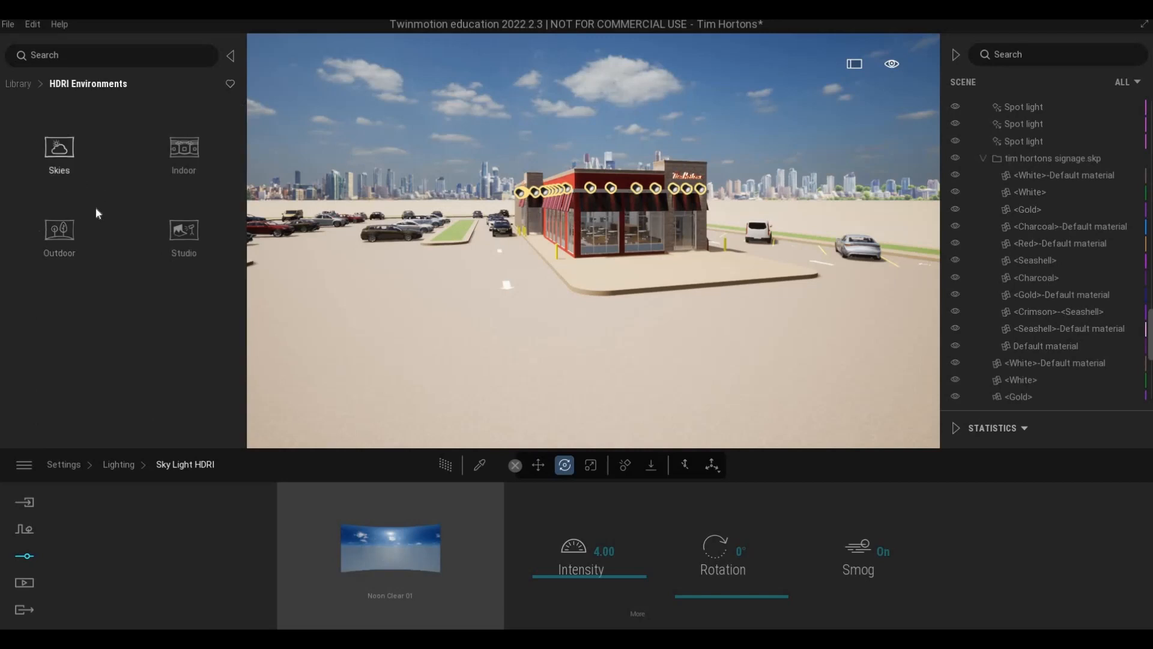
left_click(54, 149)
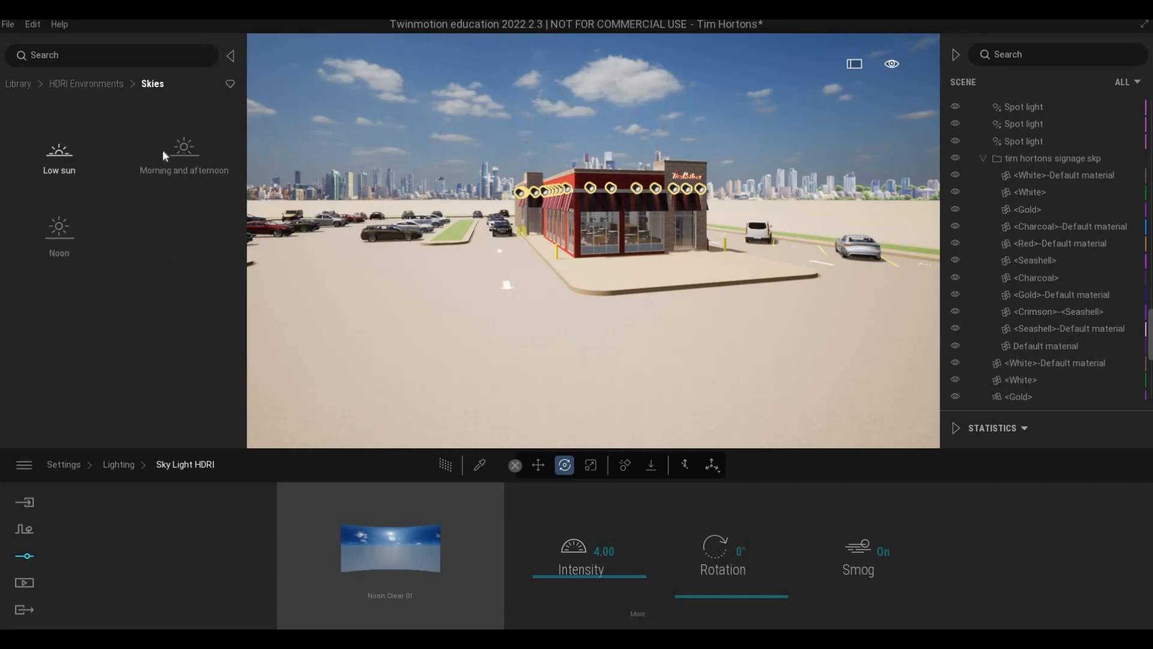
left_click(53, 234)
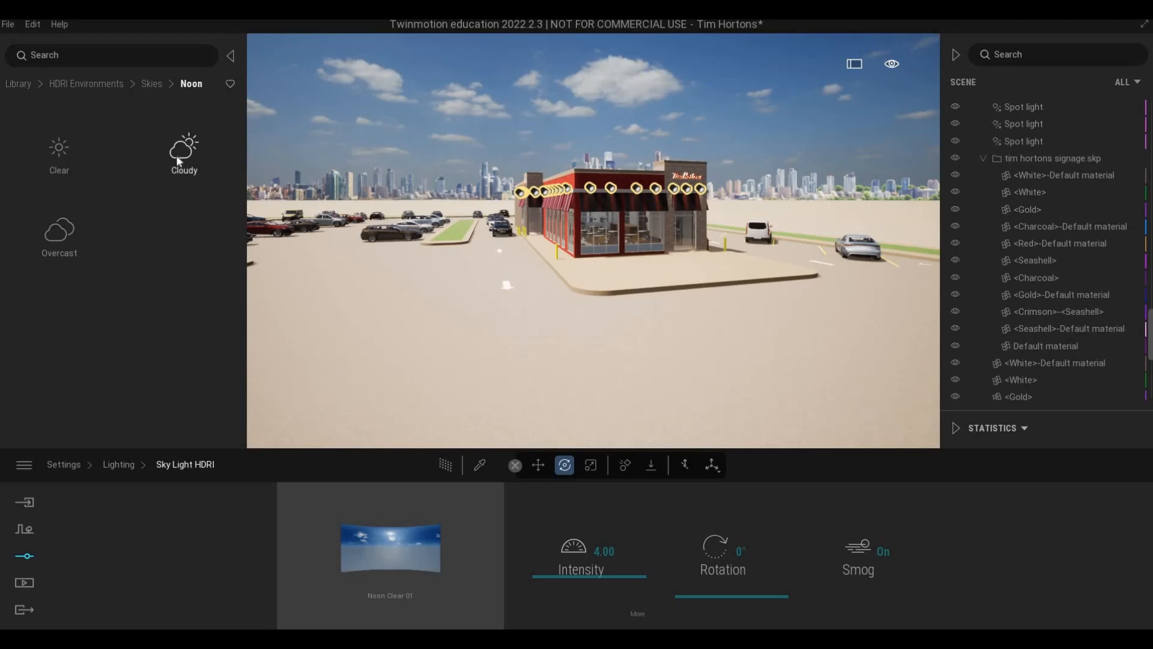
left_click(178, 161)
mouse_move(158, 216)
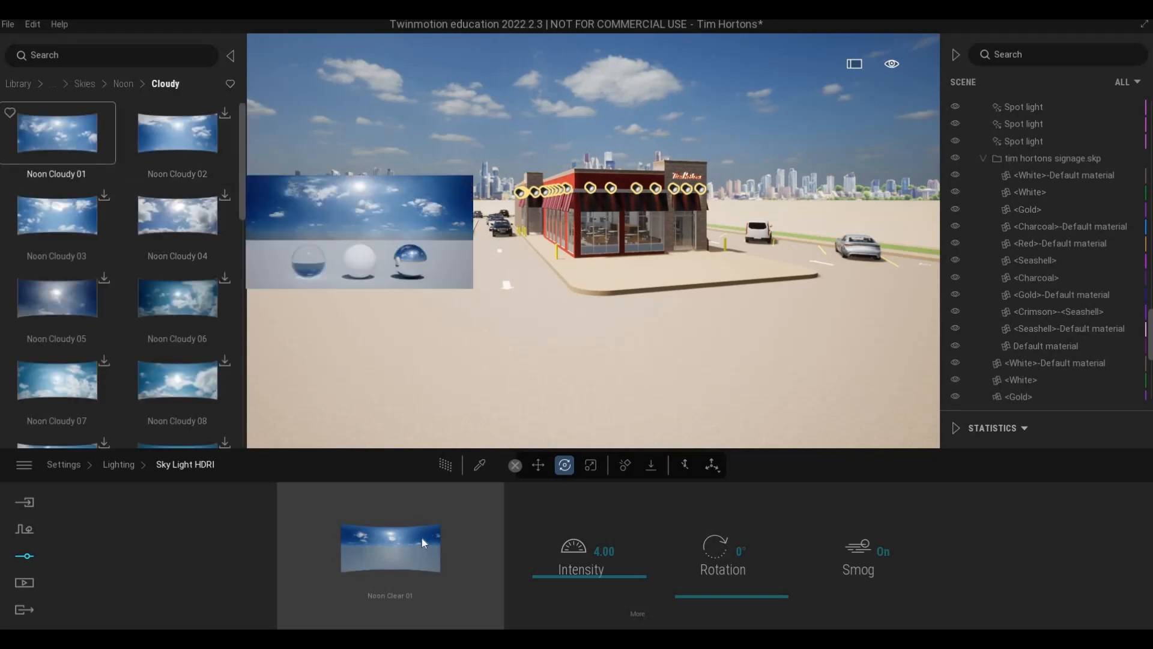
mouse_move(405, 532)
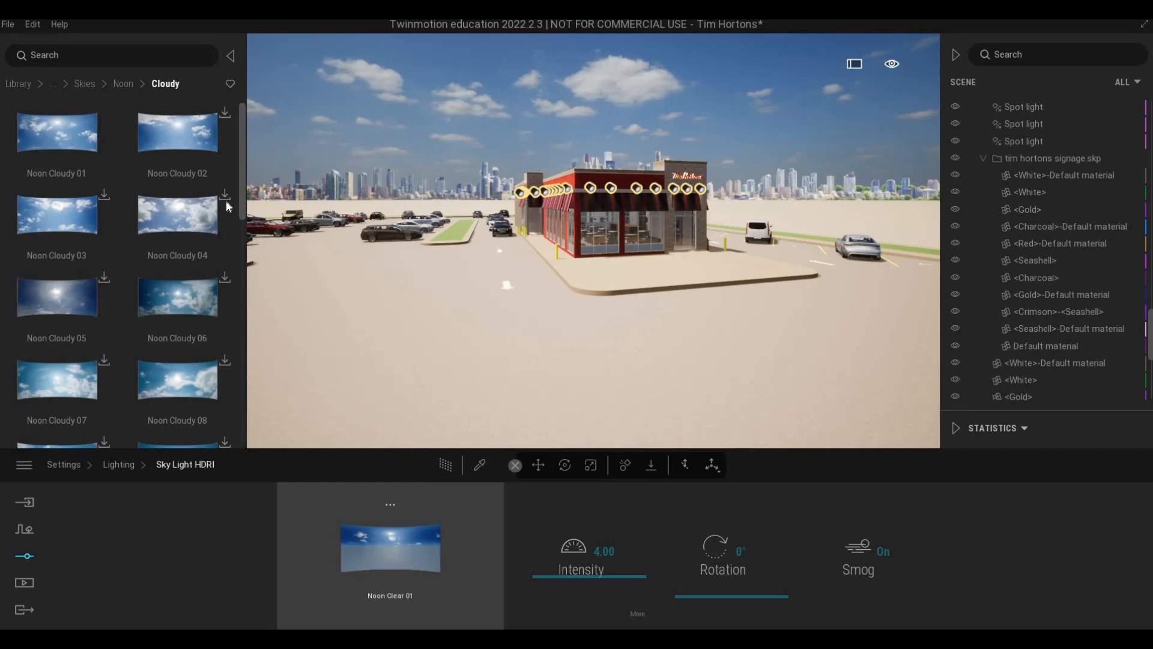
Download the Noon Cloudy 04 sky from the library and view the restaurant's front corner more closely
mouse_move(225, 209)
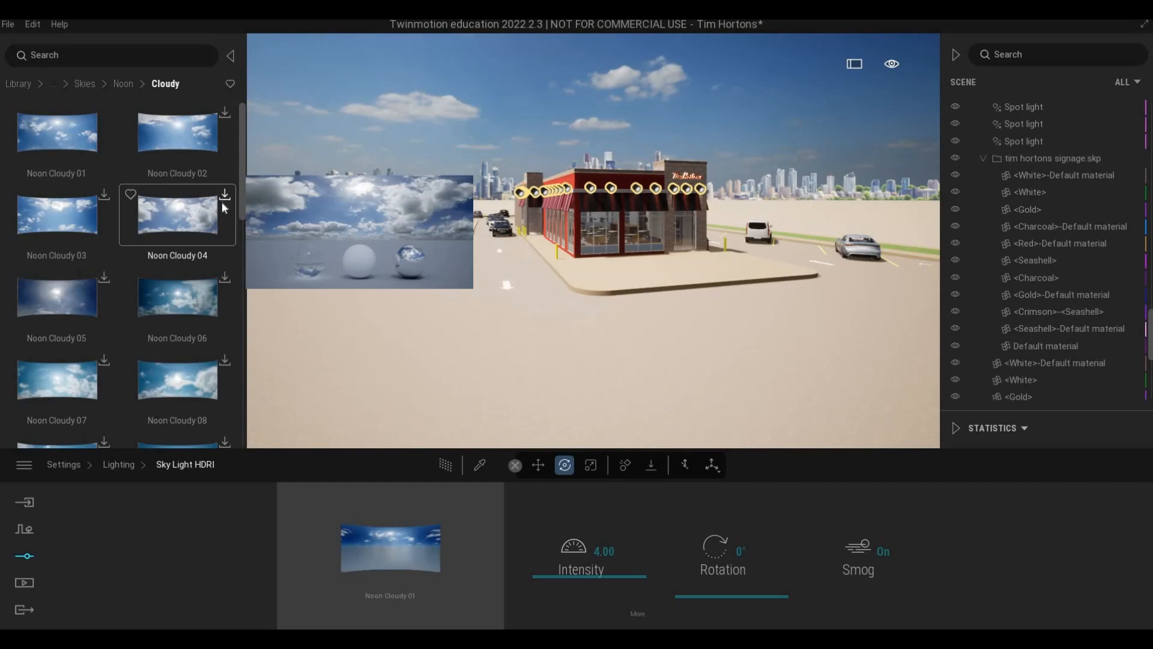
left_click(224, 197)
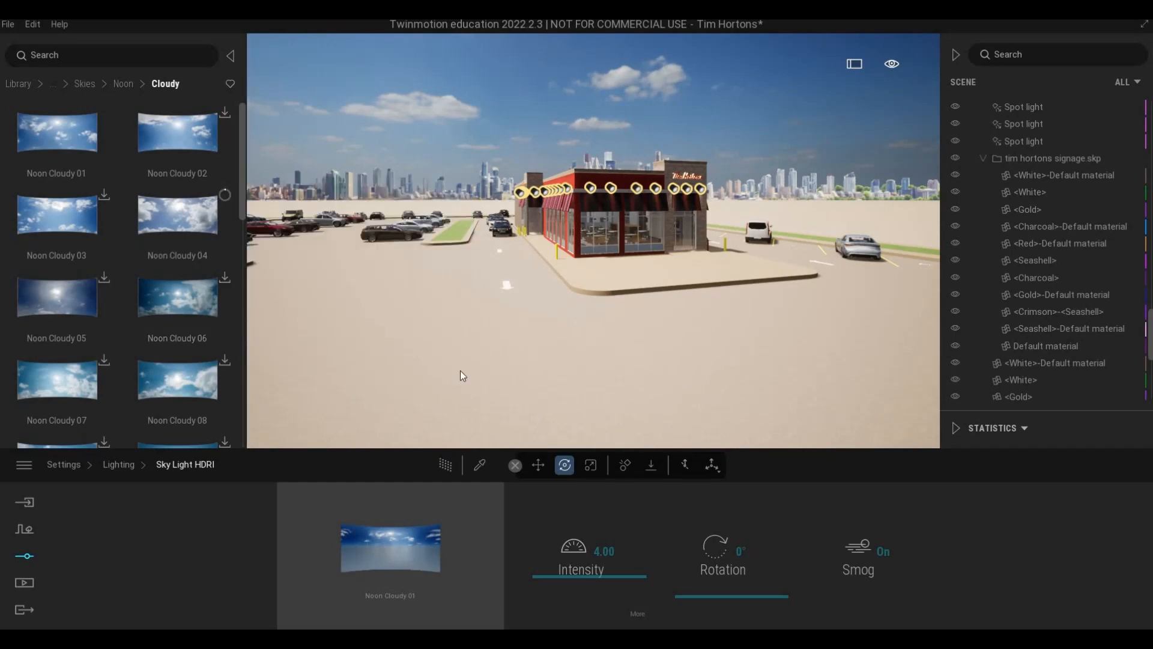
key("s")
key("s")
key("a")
key("w")
key("d")
key("d")
key("d")
key("d")
key("d")
key("d")
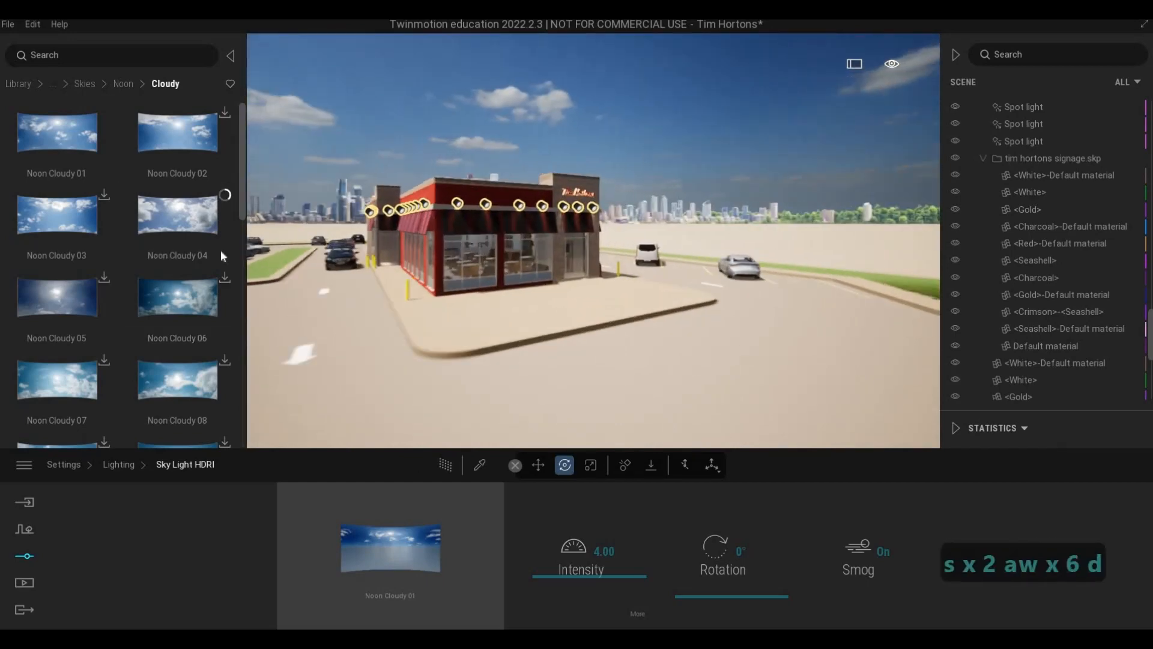
key("s")
Download the Noon Overcast 02 and Noon Overcast 03 skies from the library
left_click(123, 83)
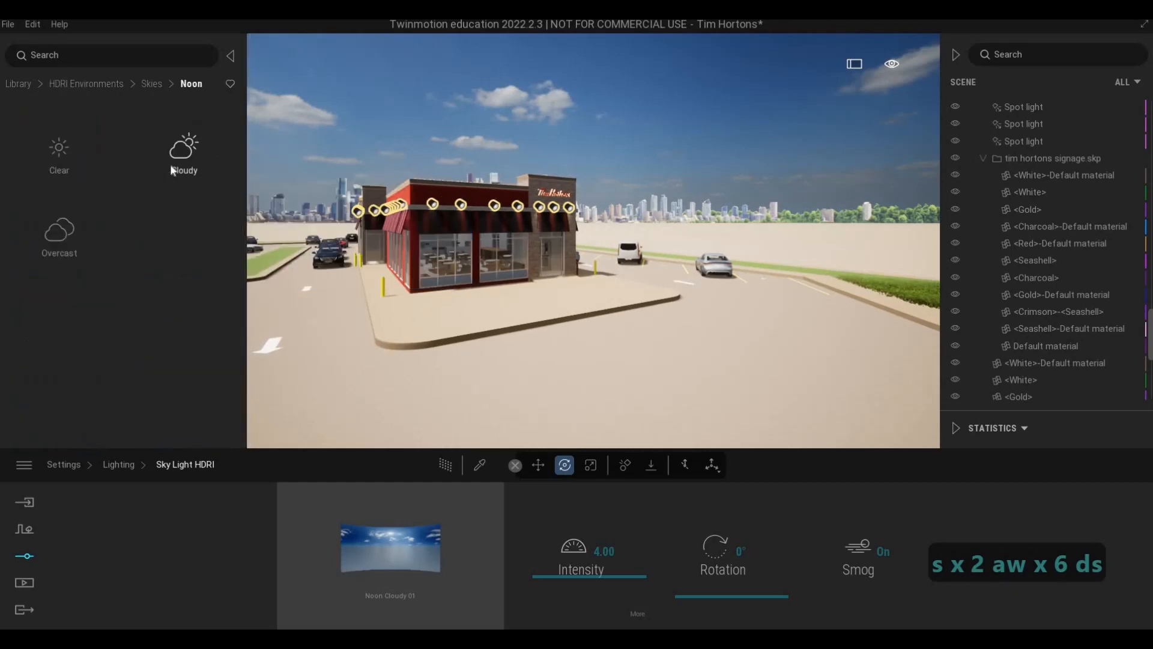
left_click(171, 163)
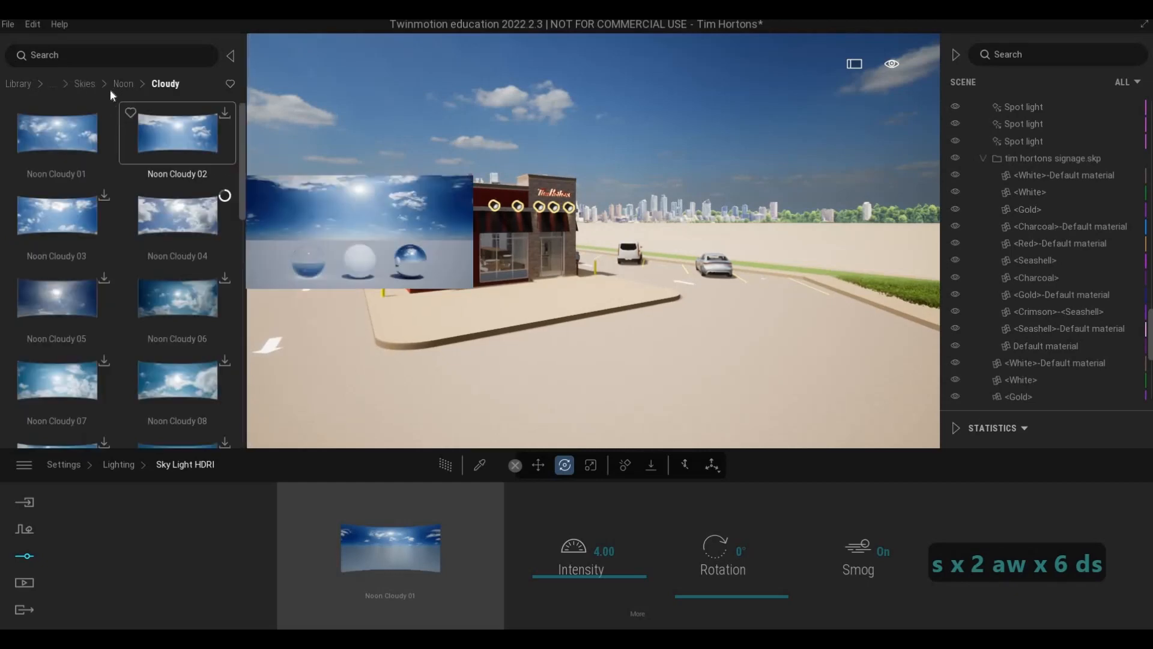
left_click(118, 84)
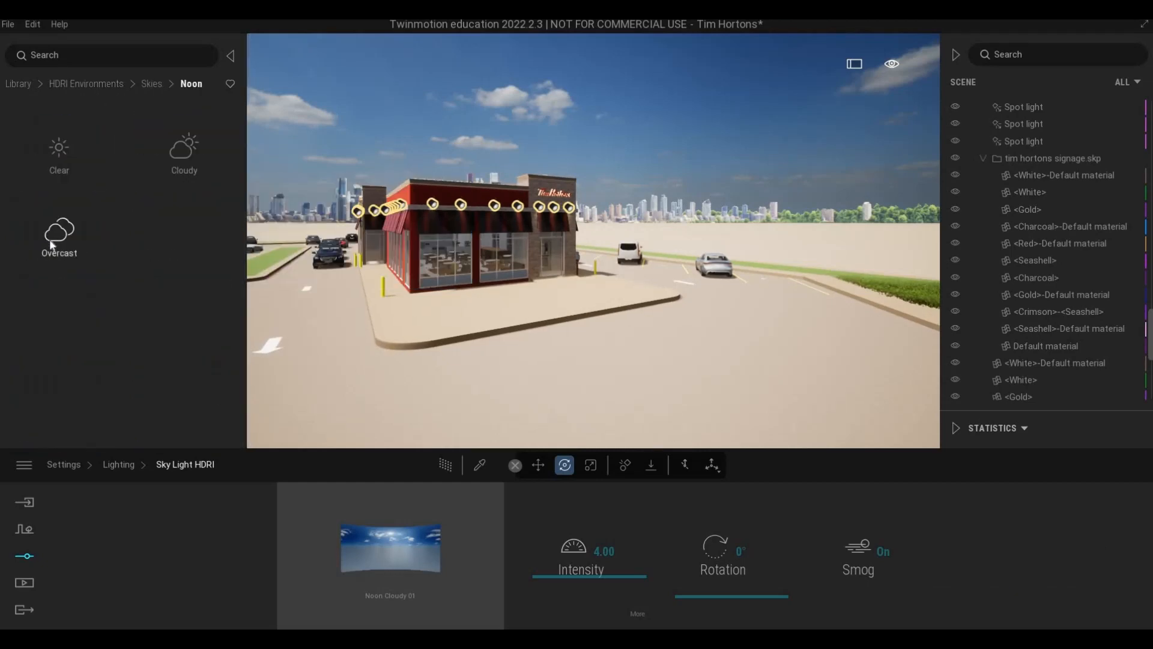
left_click(50, 239)
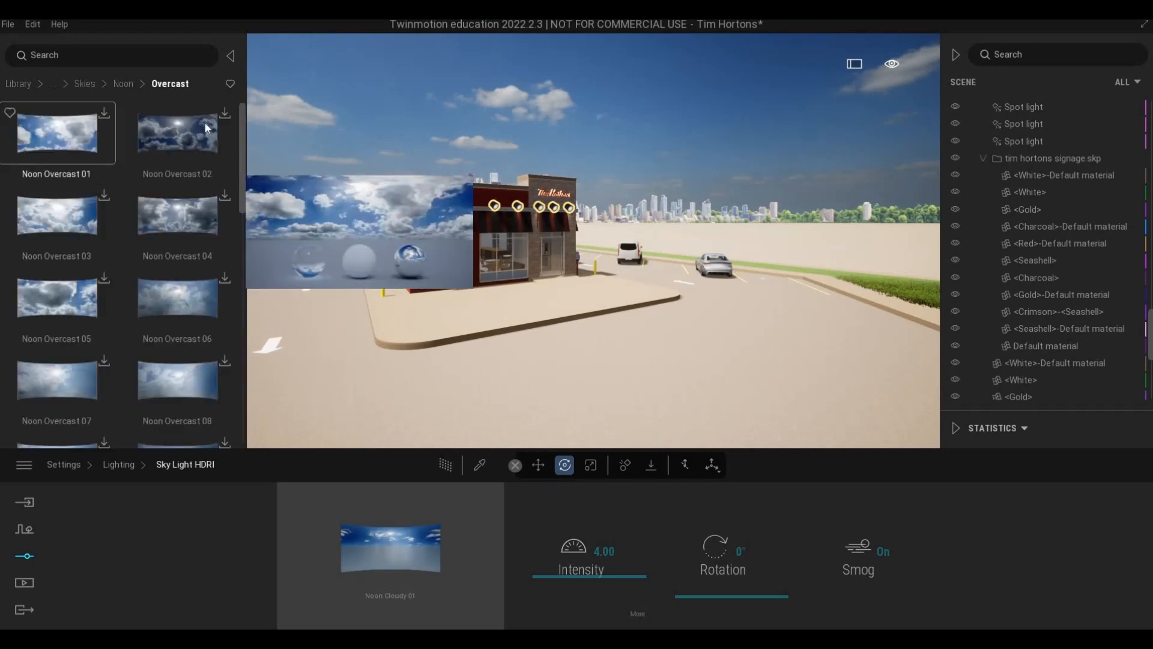
left_click(225, 113)
left_click(105, 196)
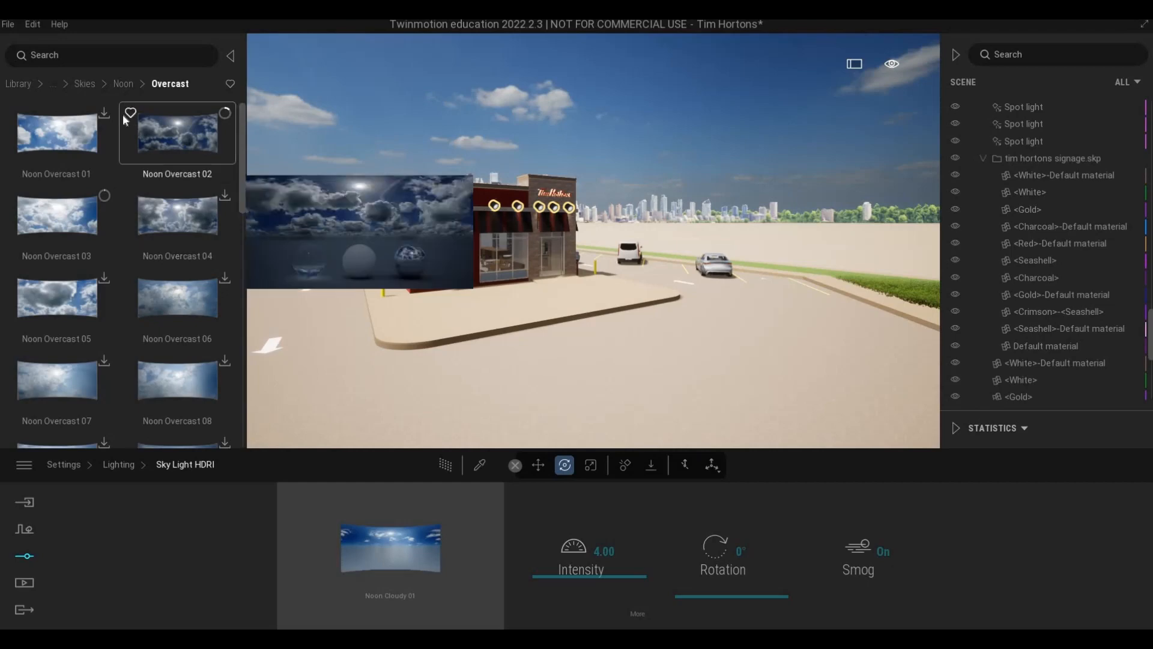
Set the sky light HDRI to Noon Cloudy 04 and view the restaurant from lower and farther away
left_click(123, 84)
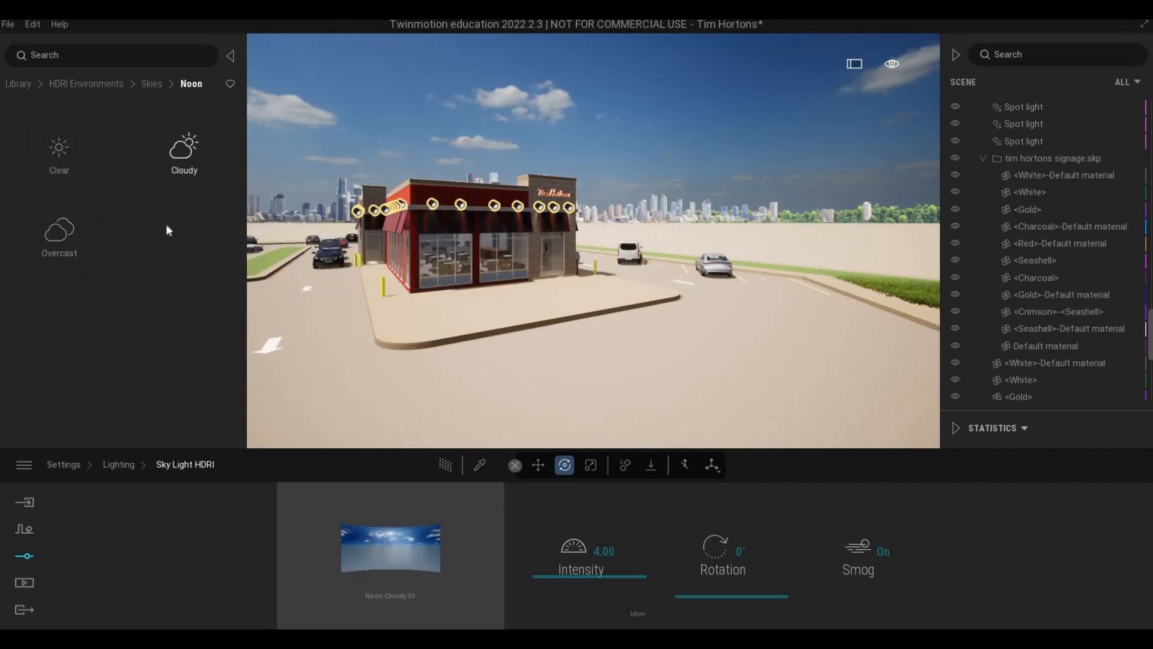
left_click(183, 155)
left_click_drag(167, 230, 393, 553)
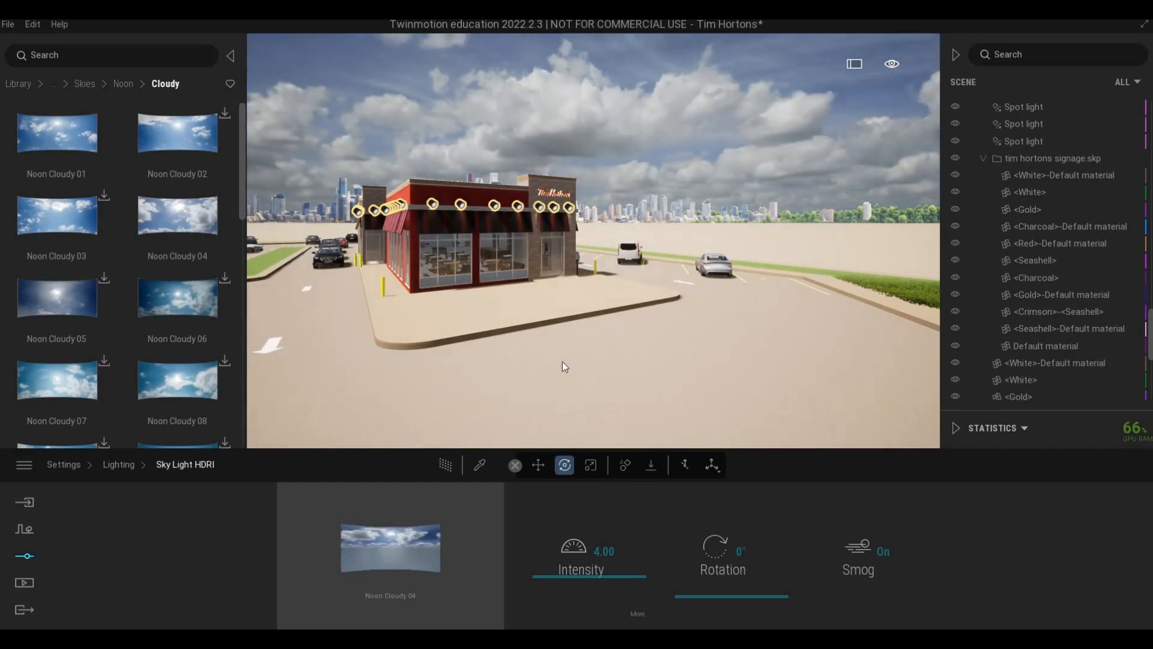
key("s")
right_click_drag(562, 361, 558, 362)
key("e")
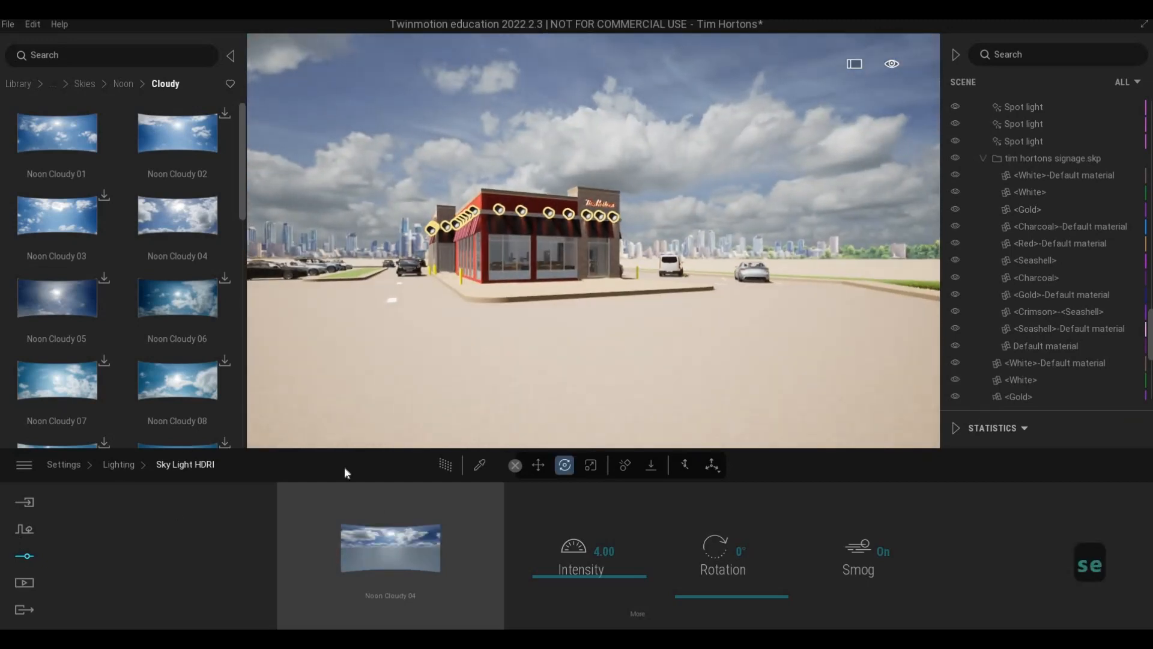
Set the camera's color gradient visual effect to the Blue Tint type and check the restaurant view
left_click(24, 529)
left_click(26, 503)
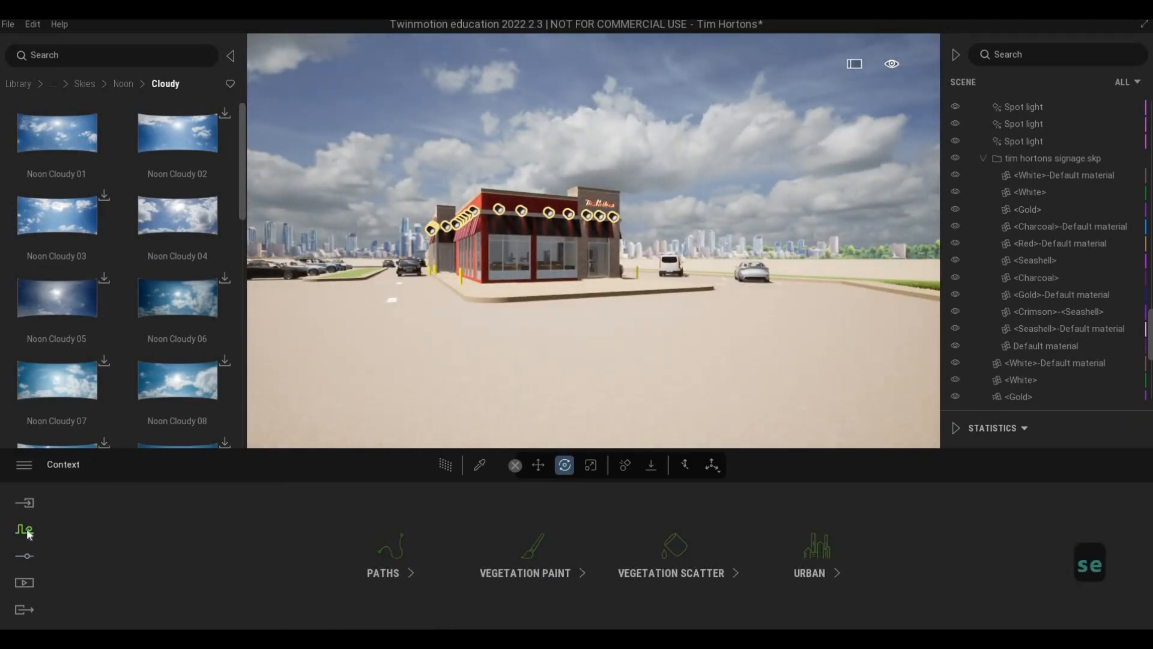
left_click(25, 559)
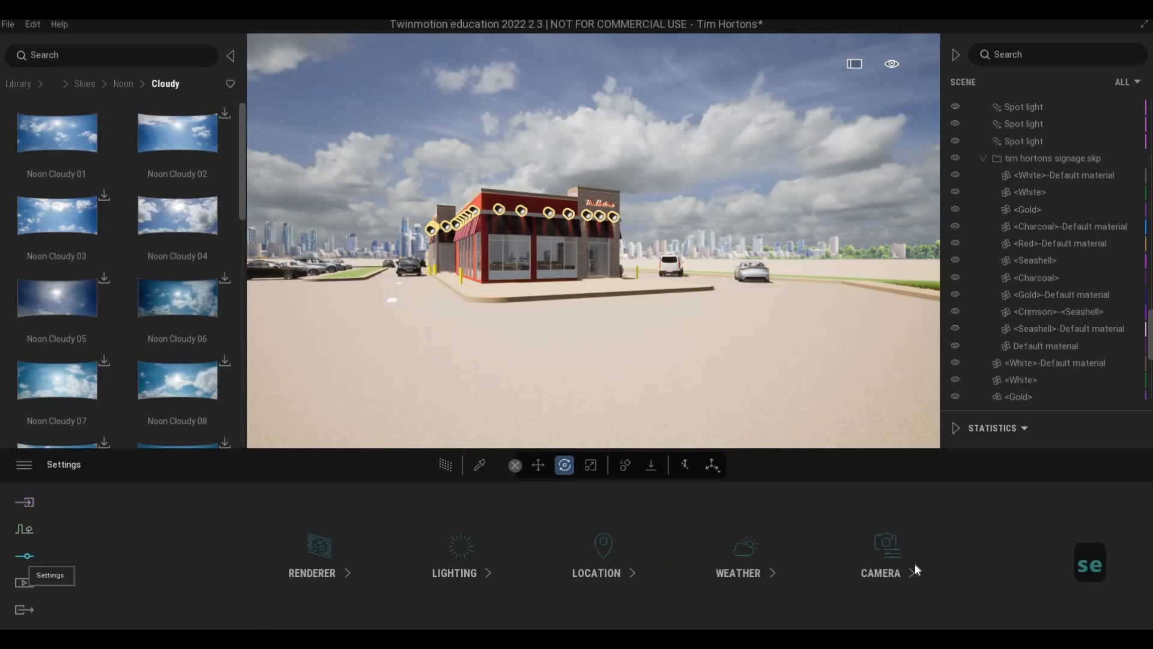
left_click(885, 549)
left_click(1024, 568)
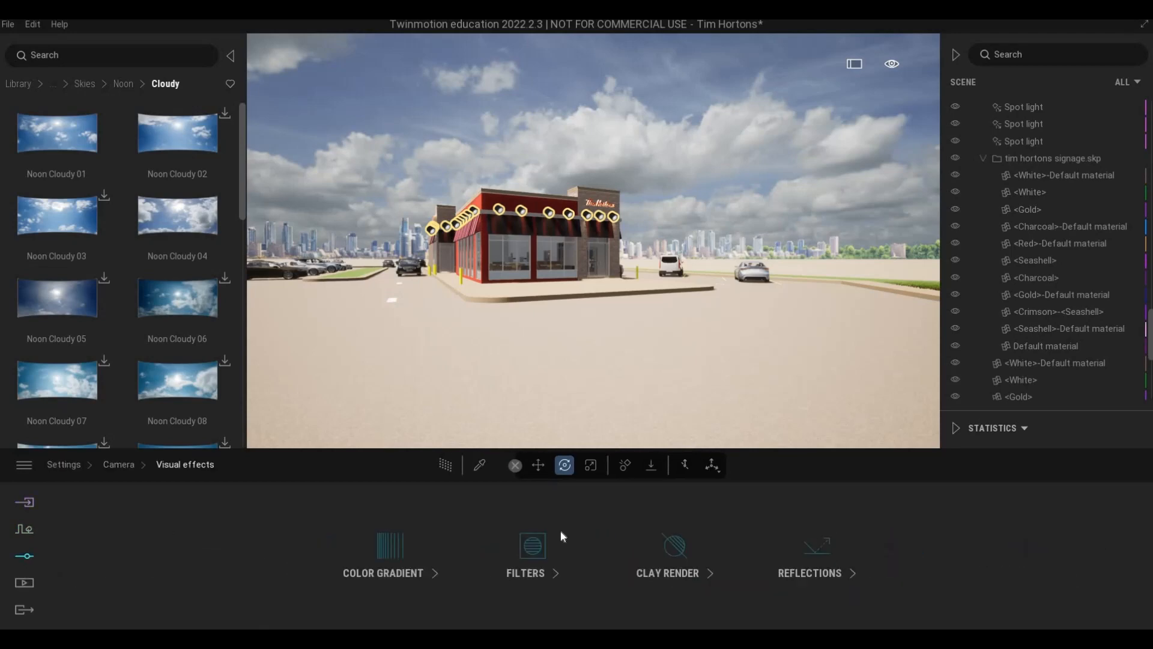
left_click(399, 572)
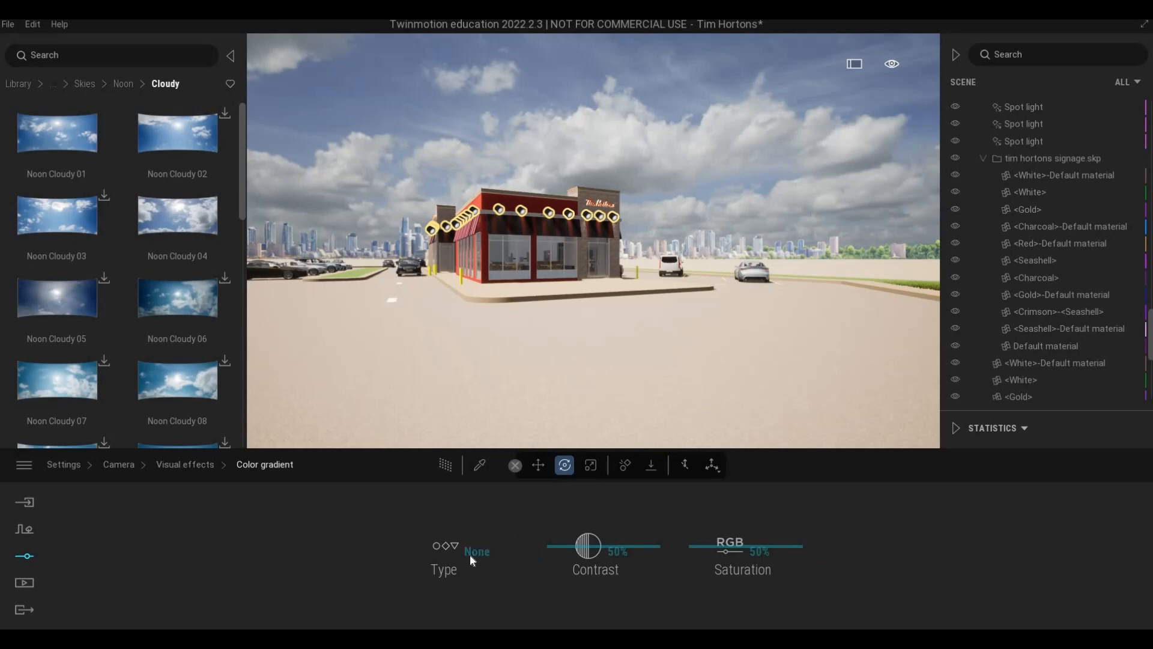
left_click(471, 553)
scroll(586, 432, "down", 1)
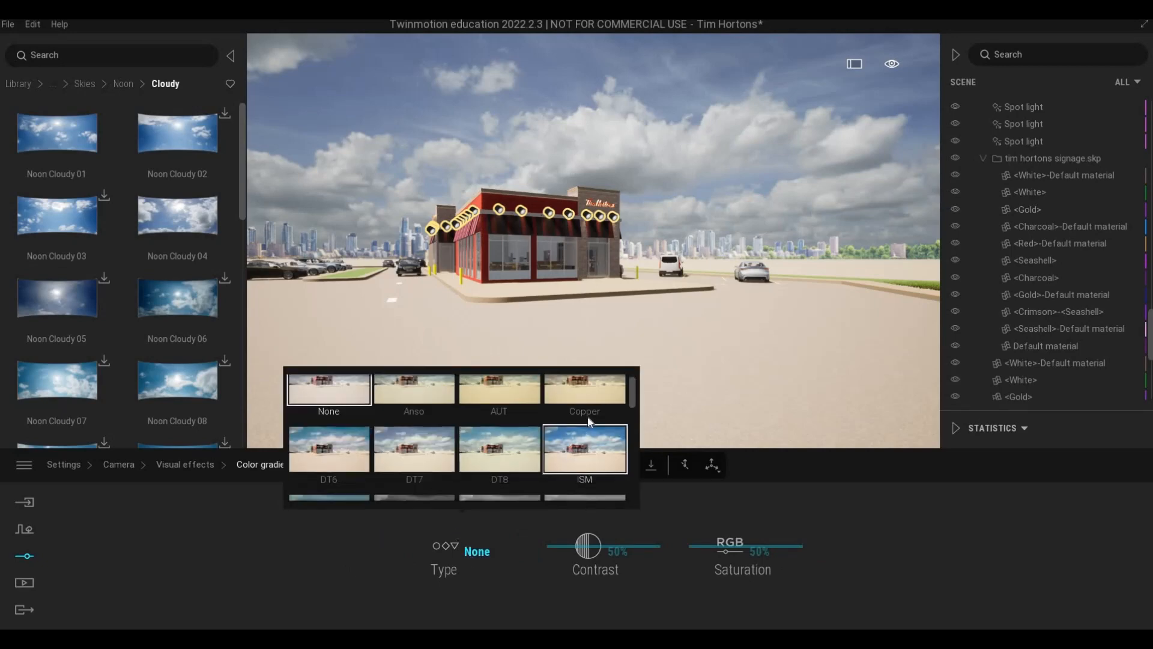
scroll(590, 420, "down", 1)
scroll(592, 459, "down", 1)
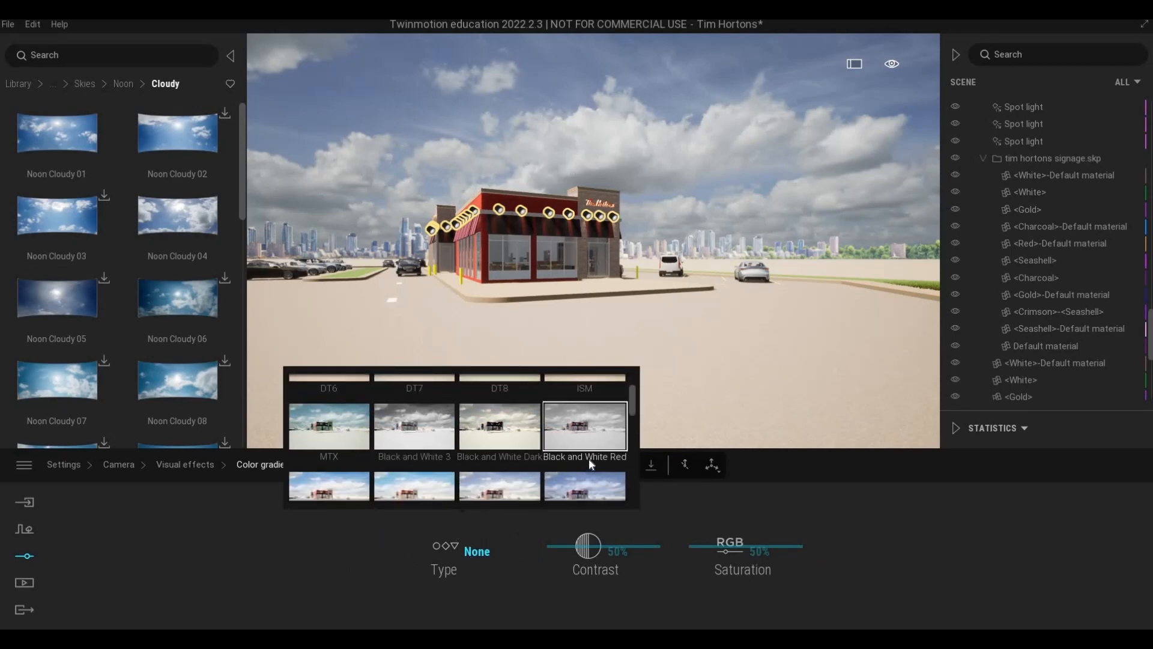
scroll(590, 457, "down", 2)
left_click(590, 448)
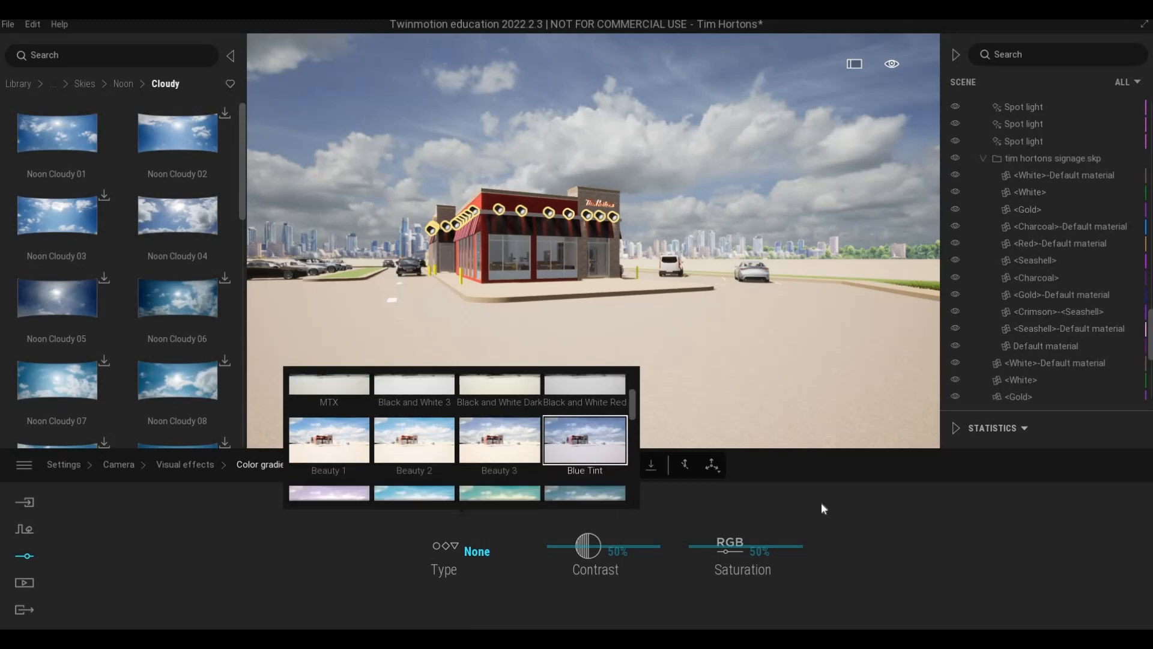
left_click(792, 397)
right_click_drag(791, 396, 338, 290)
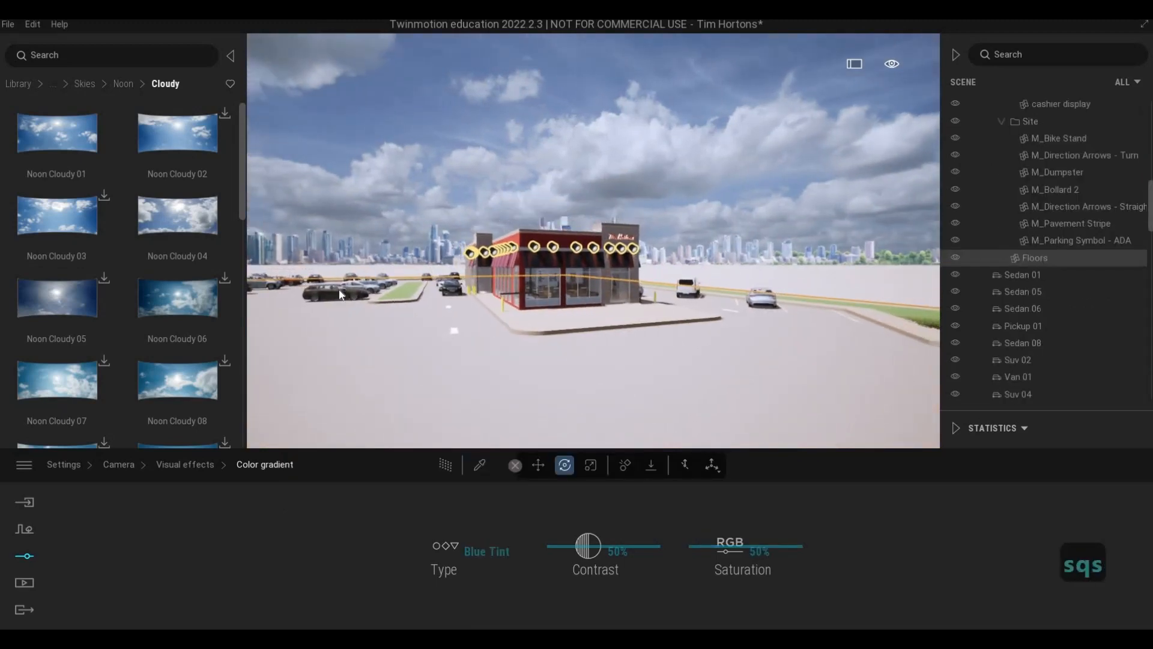
Download the Noon Overcast 20 sky from the library's overcast noon skies
mouse_move(146, 285)
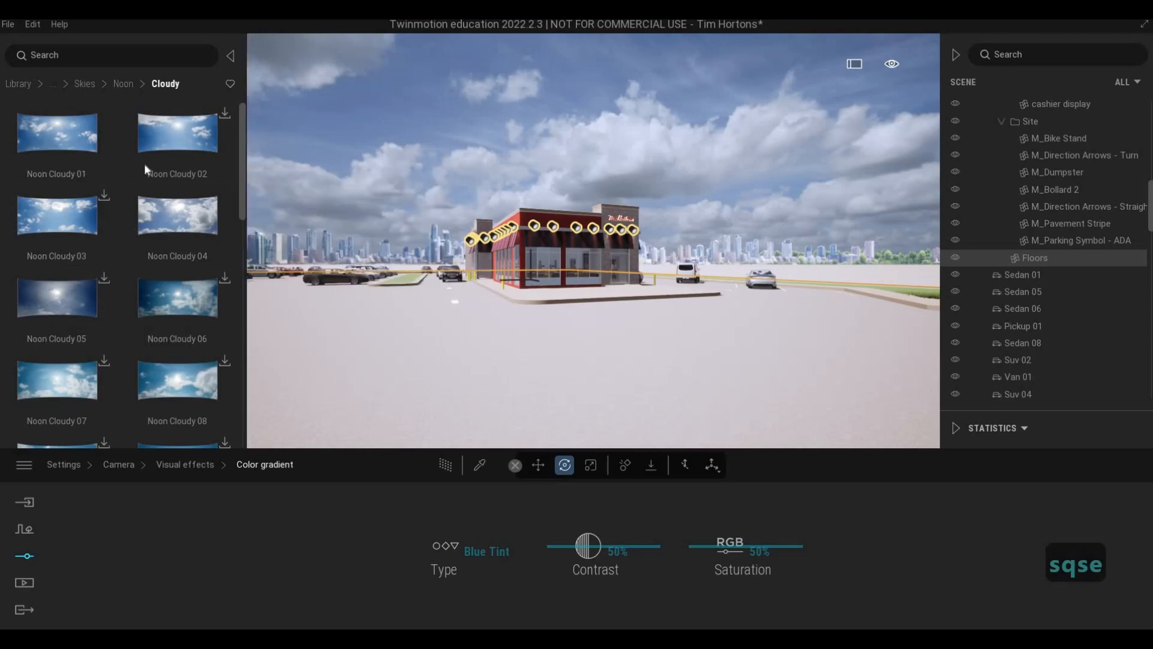
left_click(123, 83)
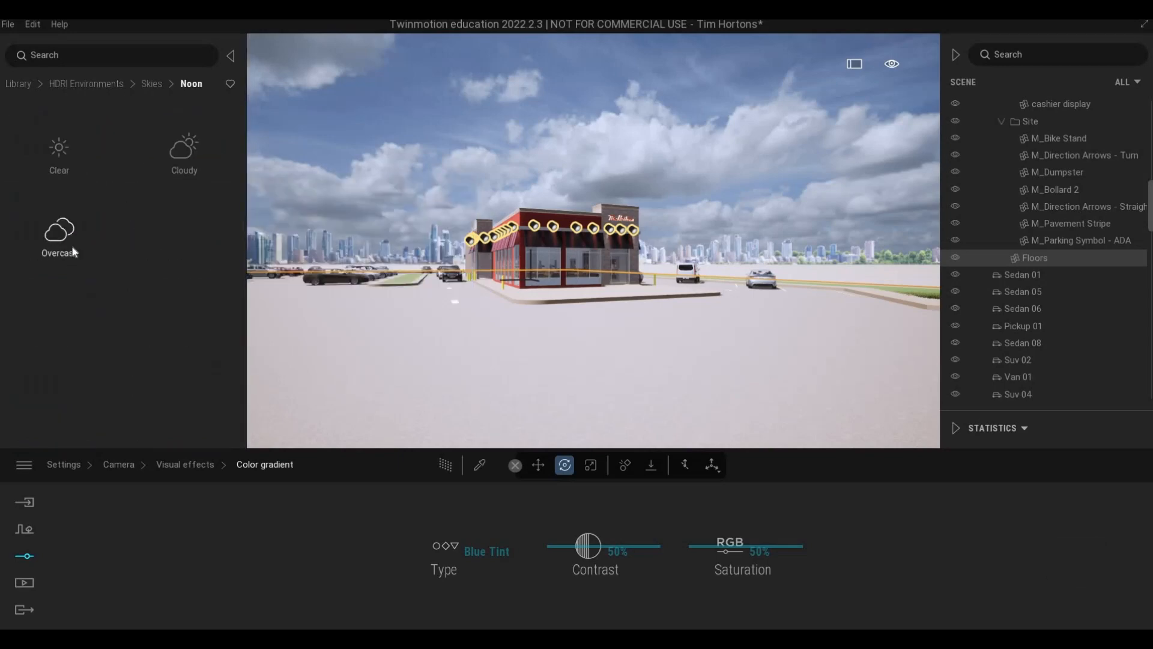
left_click(72, 250)
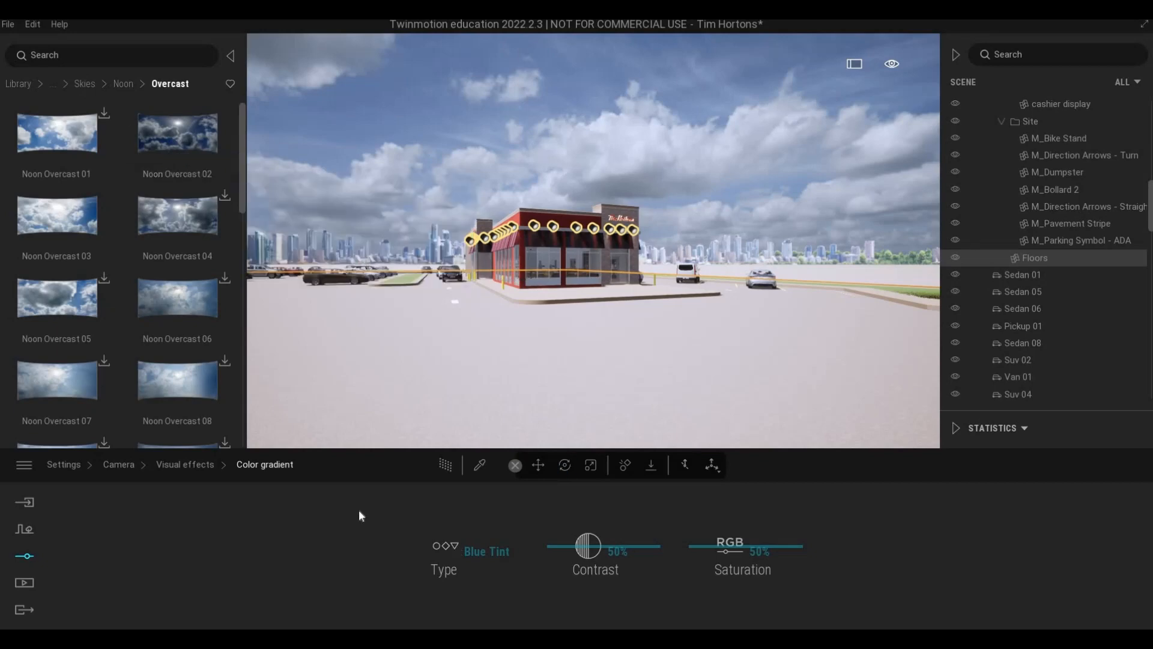
scroll(162, 198, "down", 9)
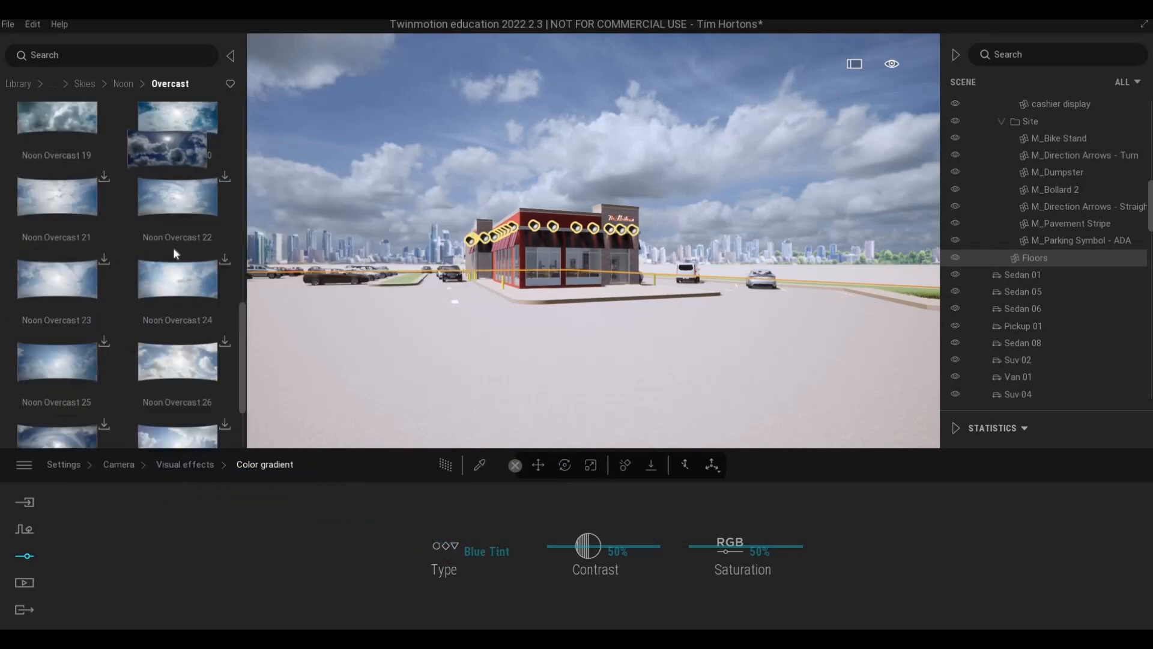
scroll(173, 253, "up", 1)
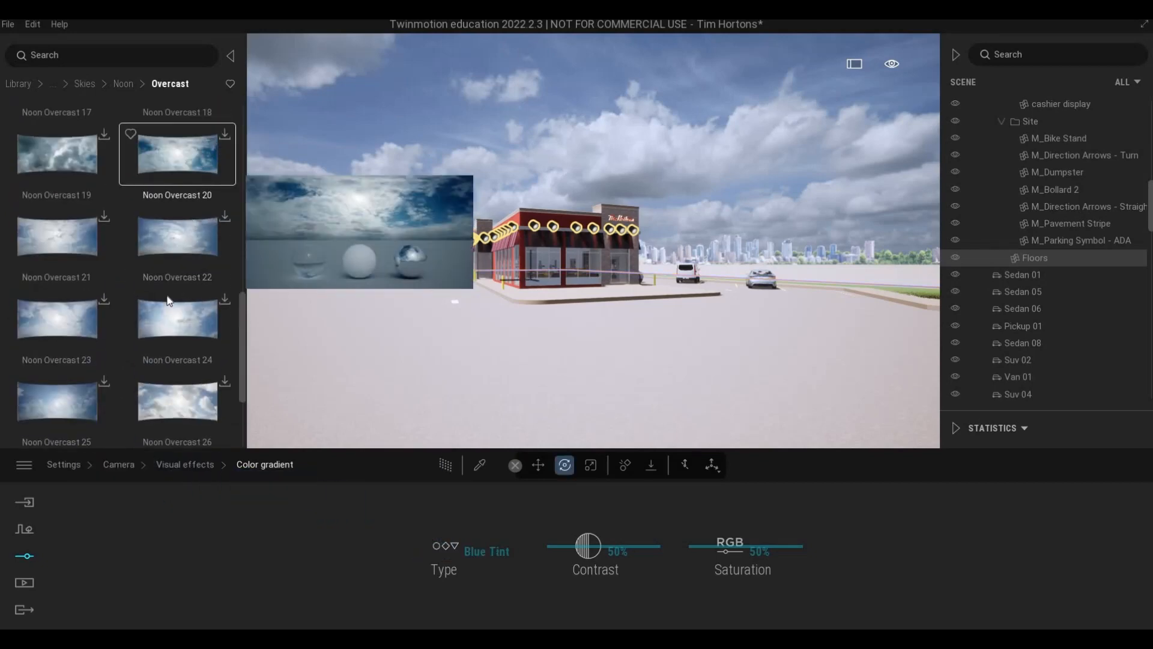
Open the detailed Sky Light HDRI settings of the lighting environment
left_click(63, 464)
left_click(63, 465)
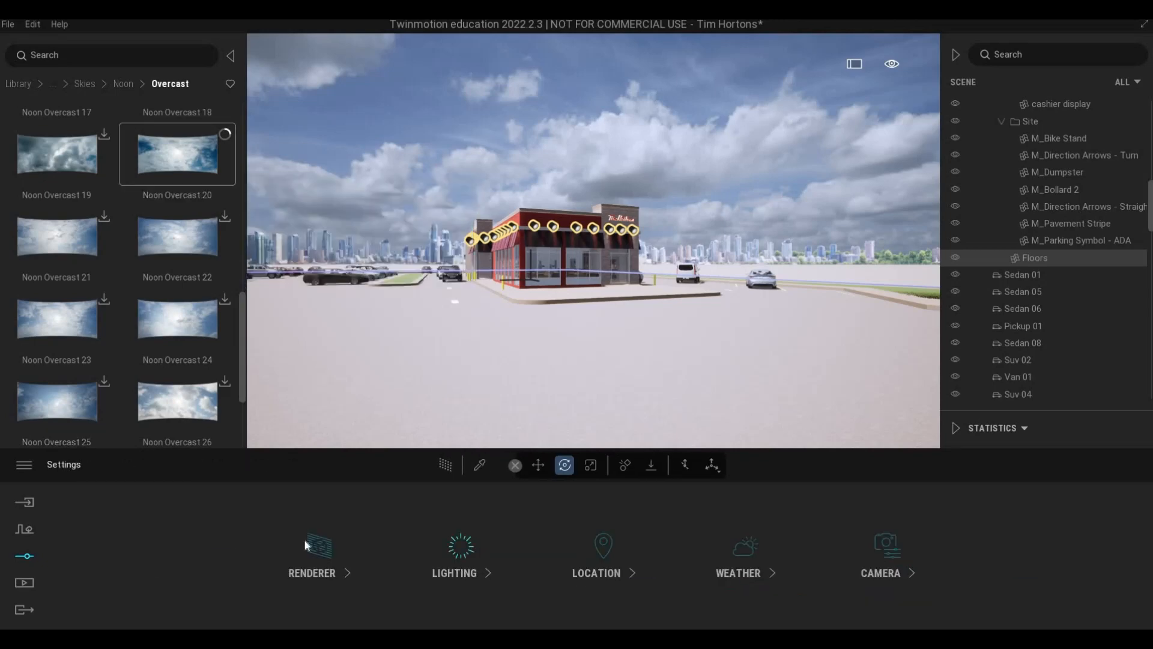
left_click(269, 559)
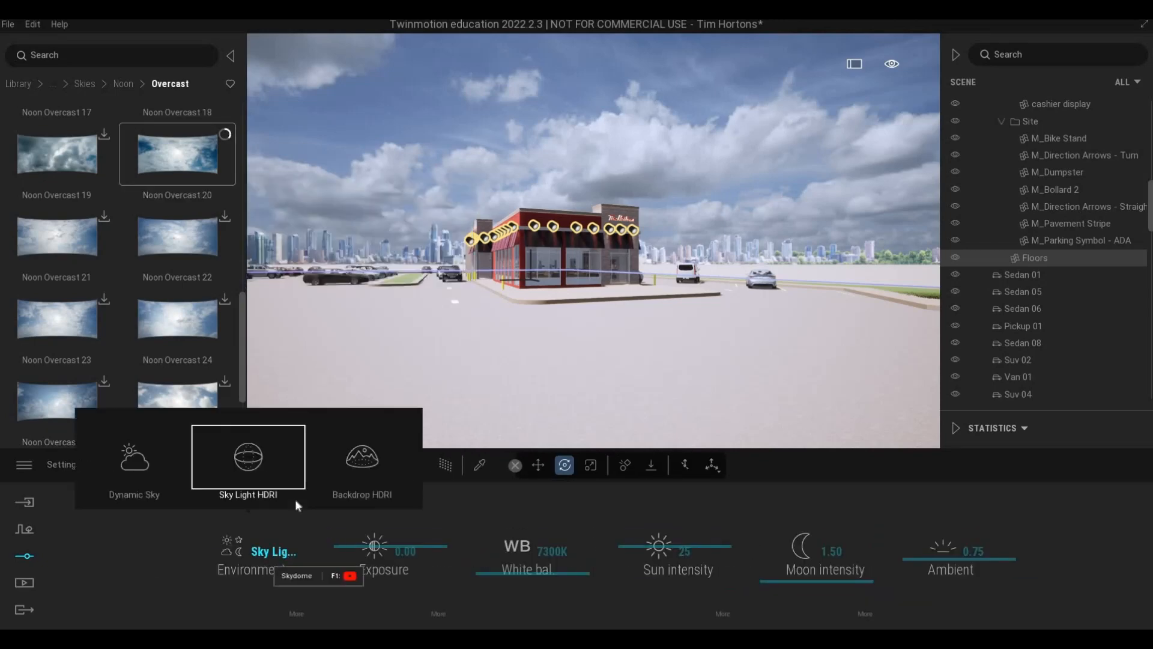
left_click(298, 611)
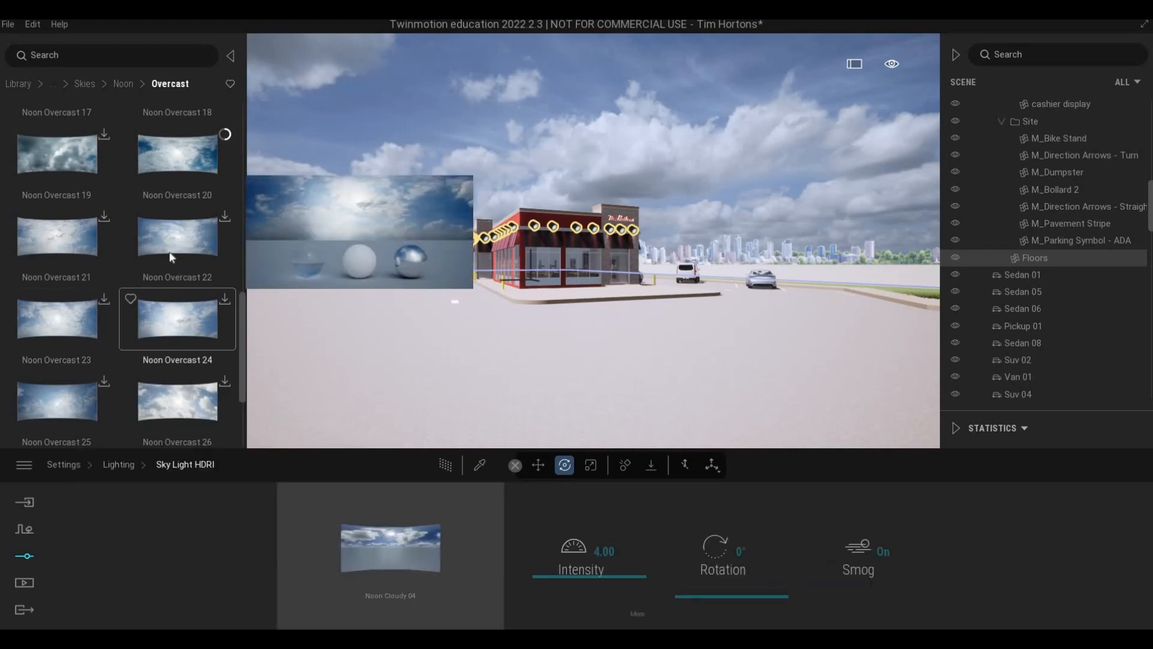
Set the sky light HDRI to Noon Overcast 20 and view the restaurant from closer and higher up
scroll(170, 198, "up", 1)
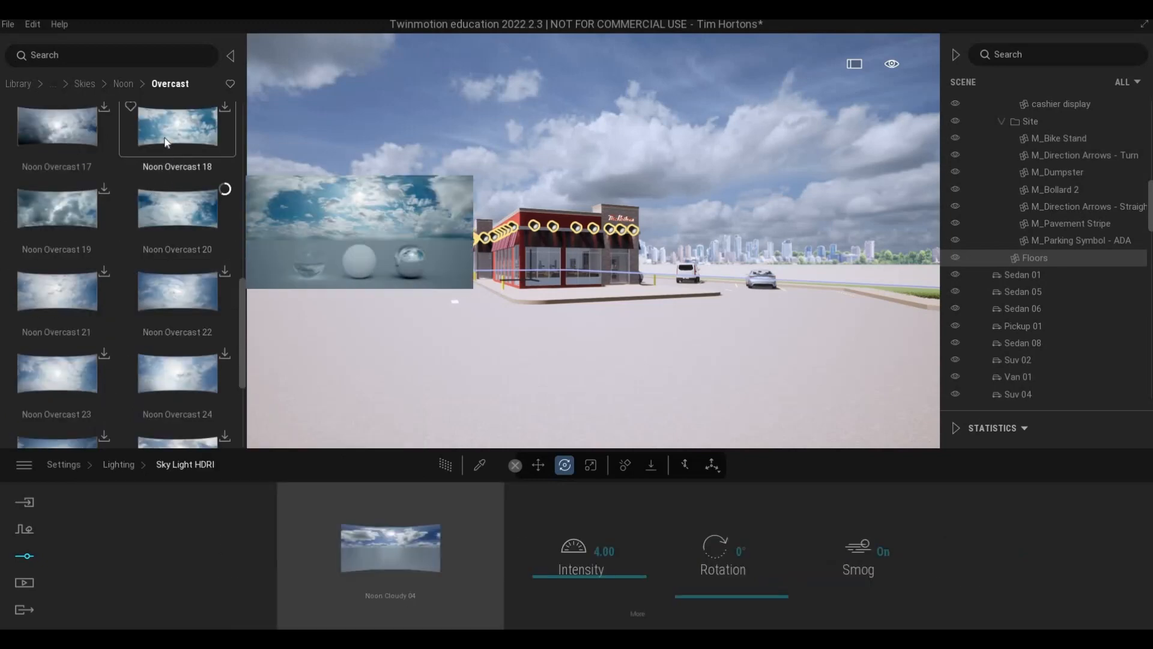
scroll(139, 253, "up", 1)
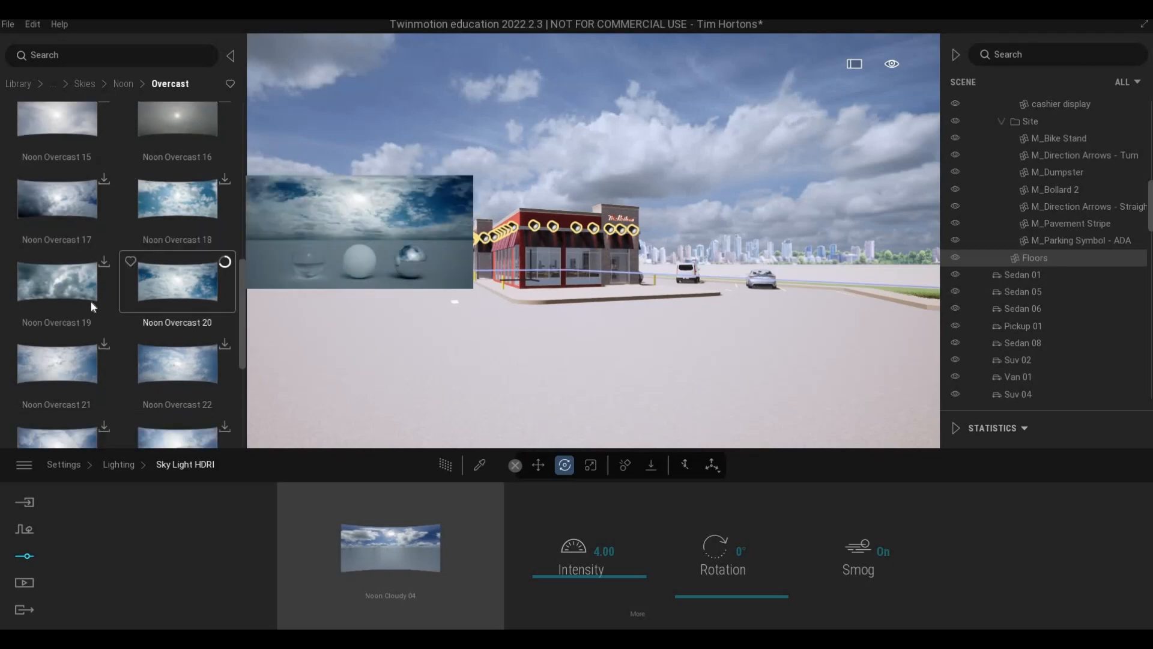
scroll(102, 303, "down", 1)
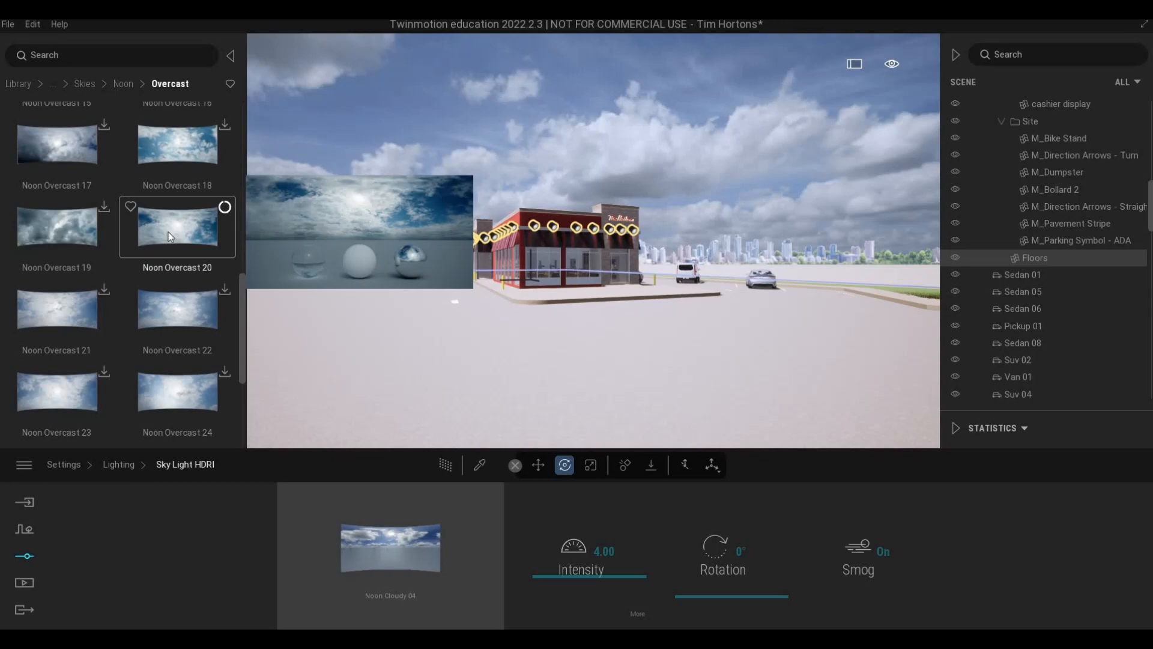
left_click_drag(412, 541, 408, 538)
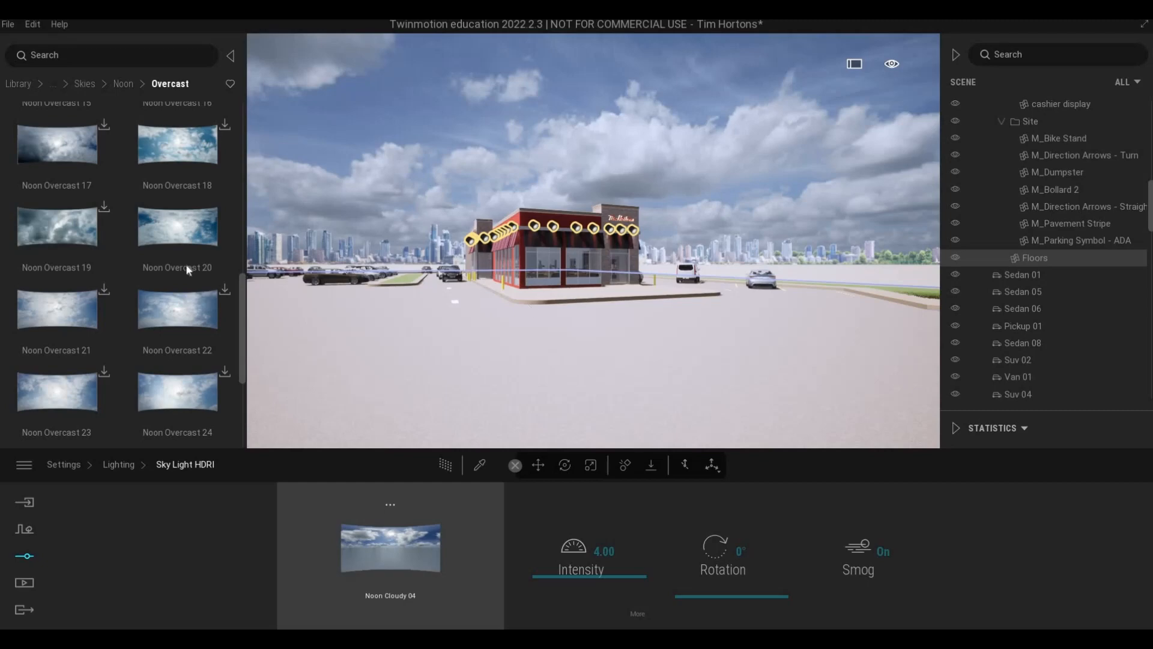
left_click_drag(188, 271, 306, 234)
key("w")
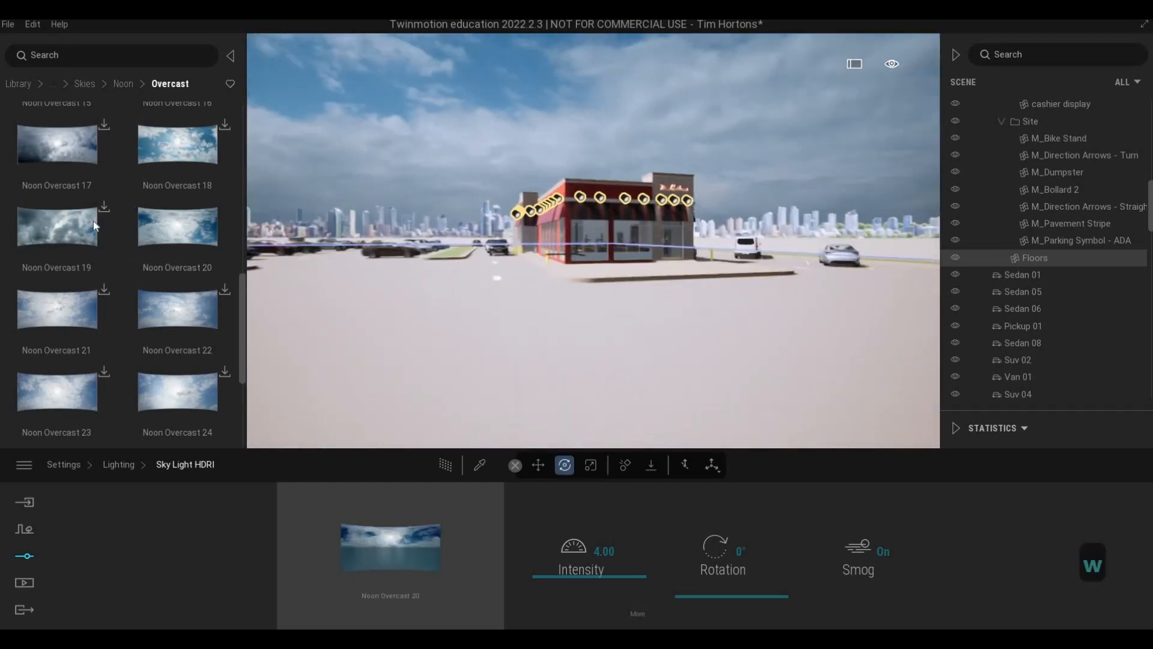
key("q")
Replace the sky light HDRI with Noon Overcast 02 from the overcast noon skies
scroll(120, 246, "up", 3)
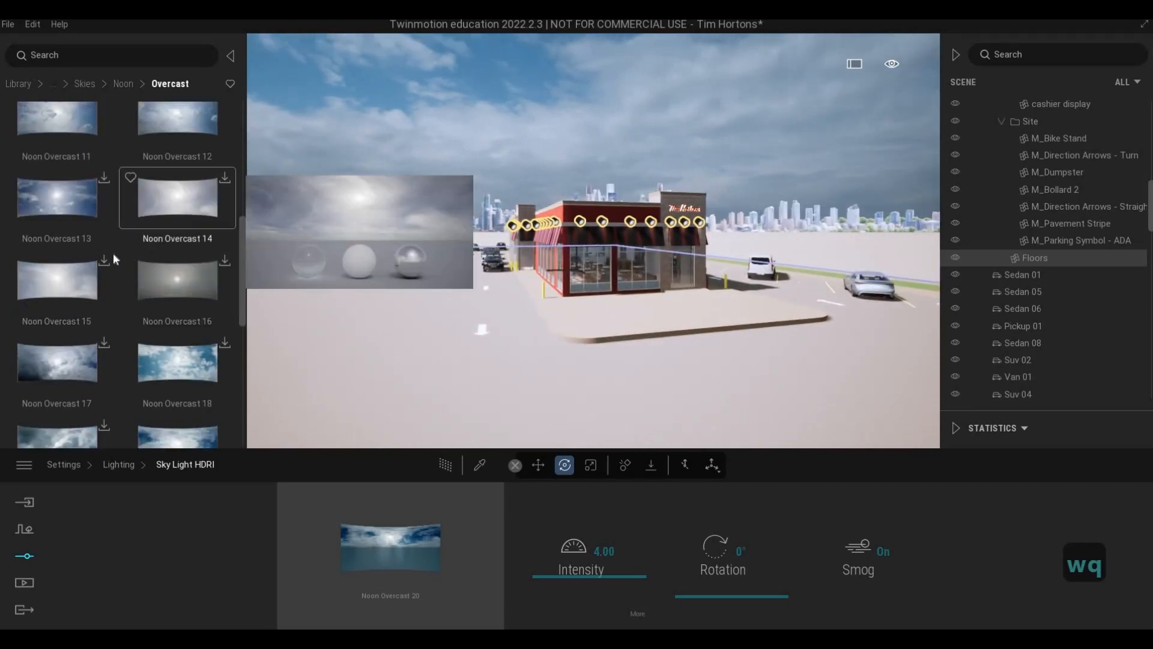
scroll(111, 247, "up", 5)
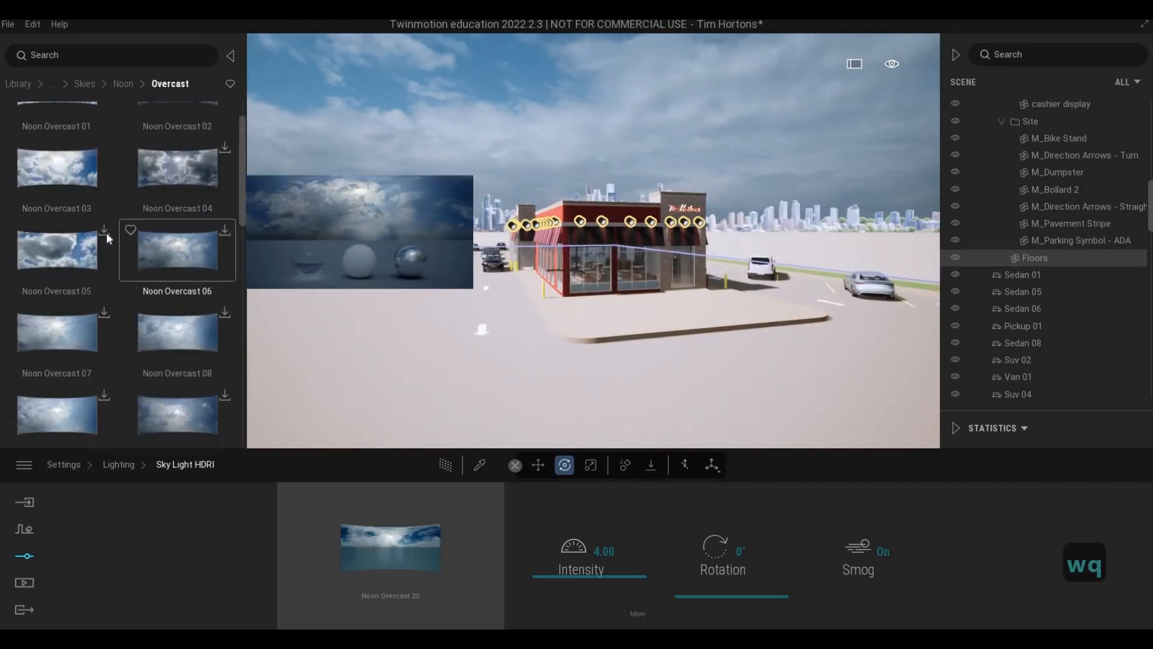
scroll(108, 239, "up", 1)
left_click_drag(177, 133, 401, 524)
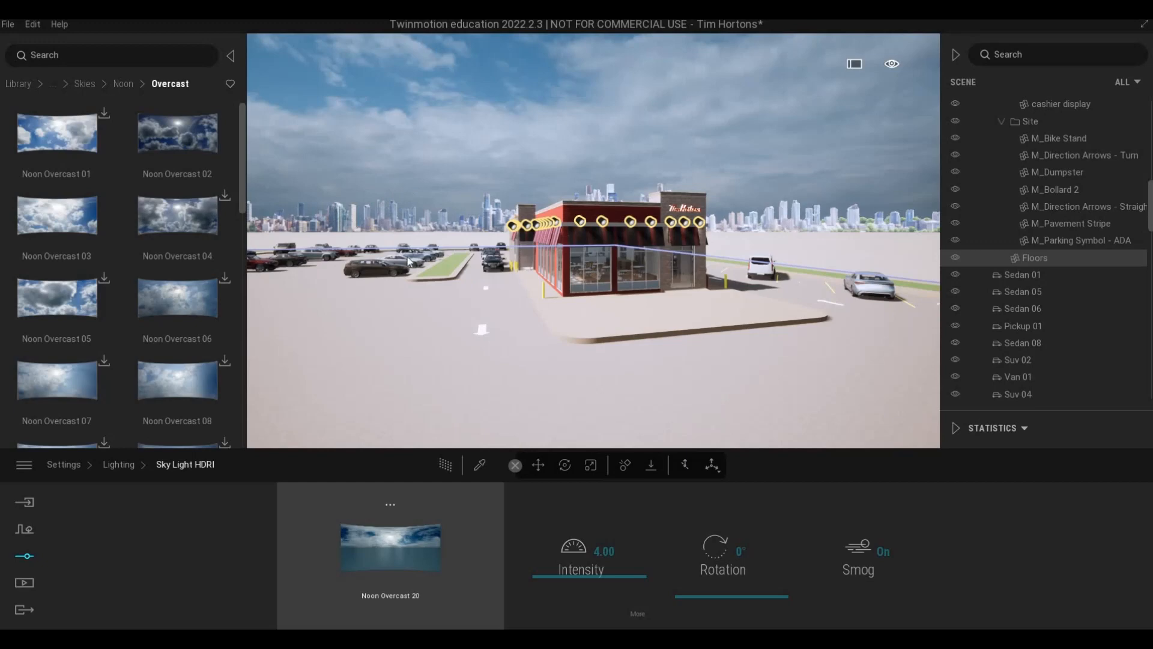
left_click_drag(408, 260, 484, 214)
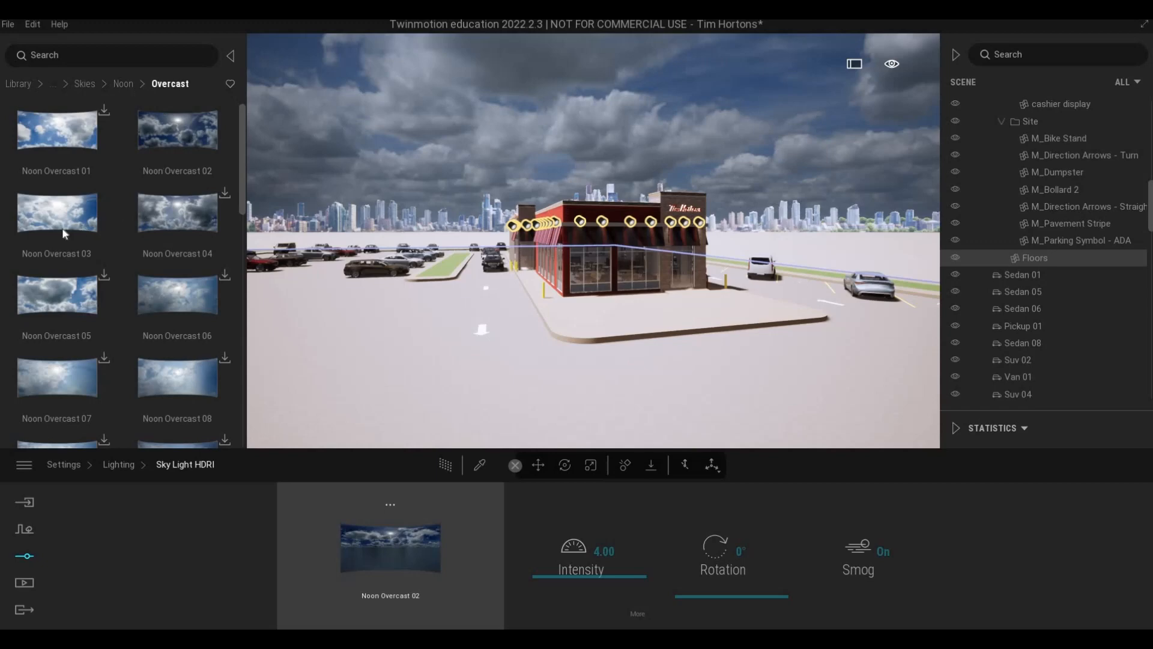
Set the sky light HDRI to Noon Overcast 03 and view the restaurant from farther away
left_click_drag(66, 231, 337, 196)
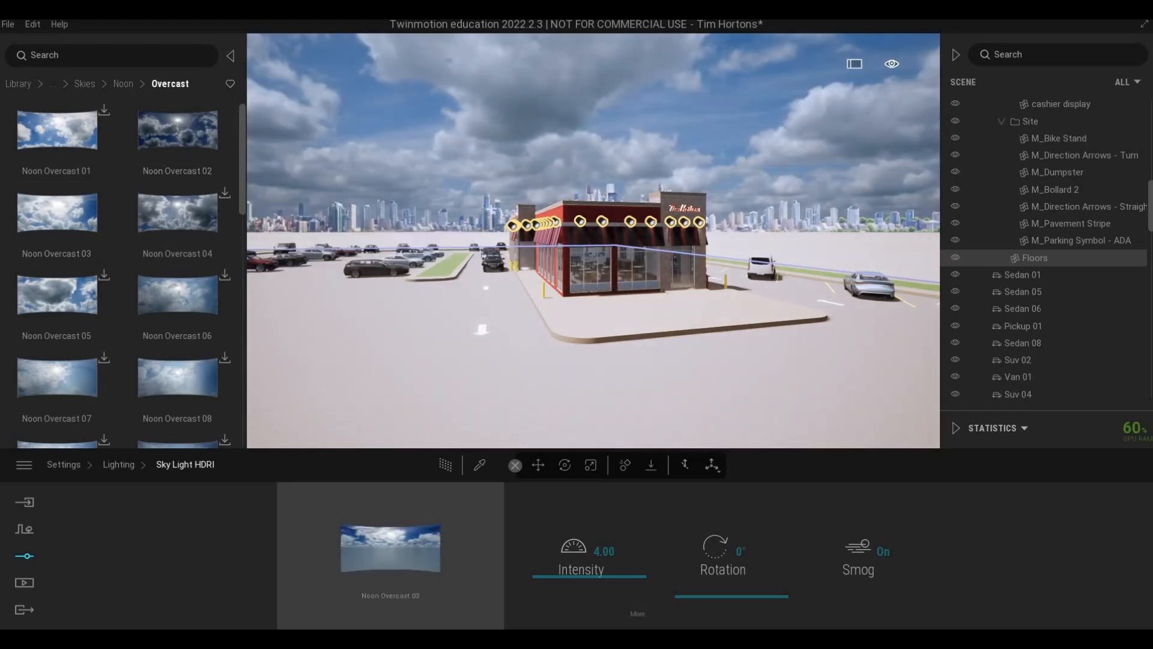
key("a")
mouse_move(359, 287)
right_mouse_down()
mouse_move(390, 288)
mouse_move(359, 290)
right_mouse_up()
key("s")
key("d")
key("d")
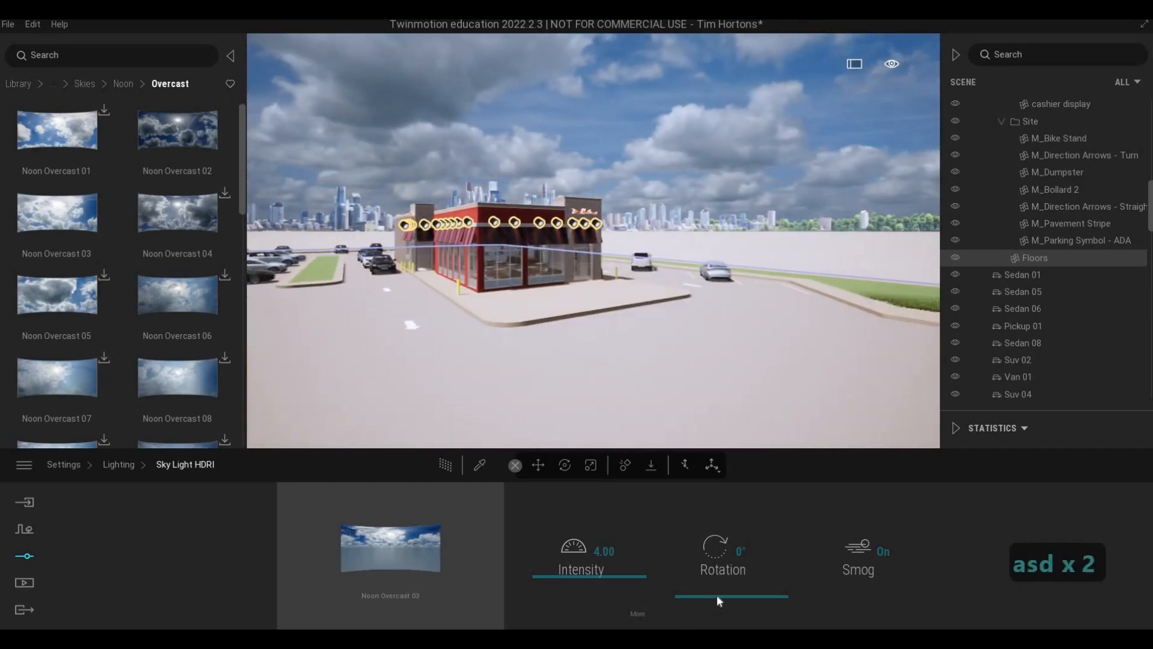
Rotate the sky light HDRI to 149° and clear the floor selection
left_click_drag(706, 561, 715, 556)
key("a")
key("w")
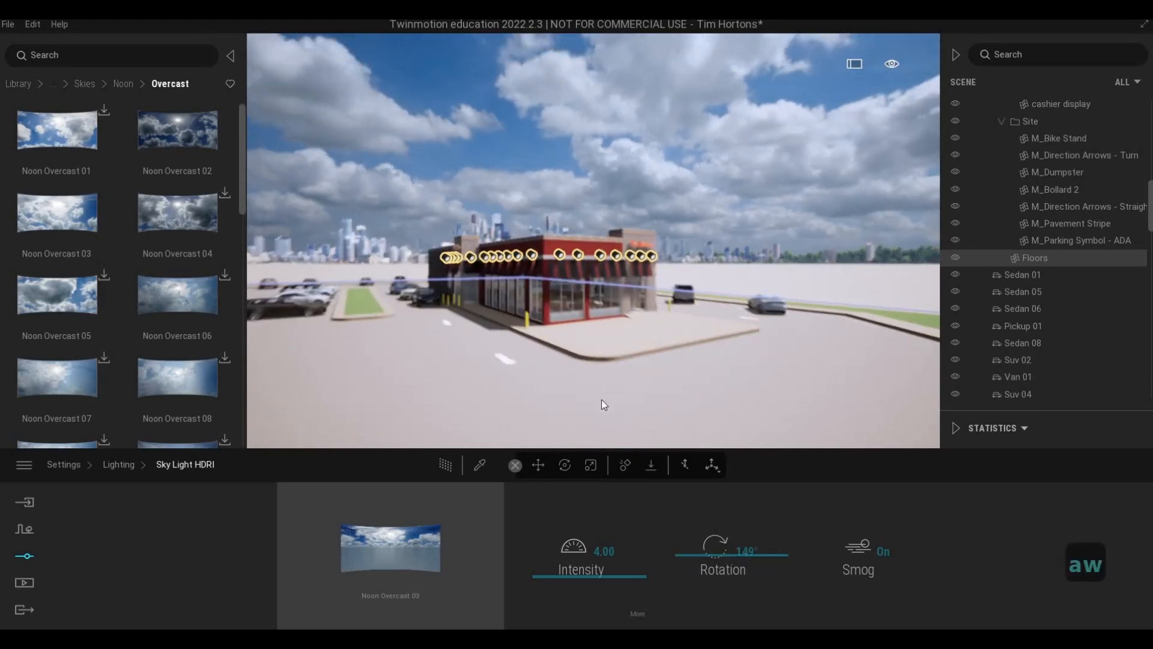
key("d")
key("Escape")
key("Escape")
key("Escape")
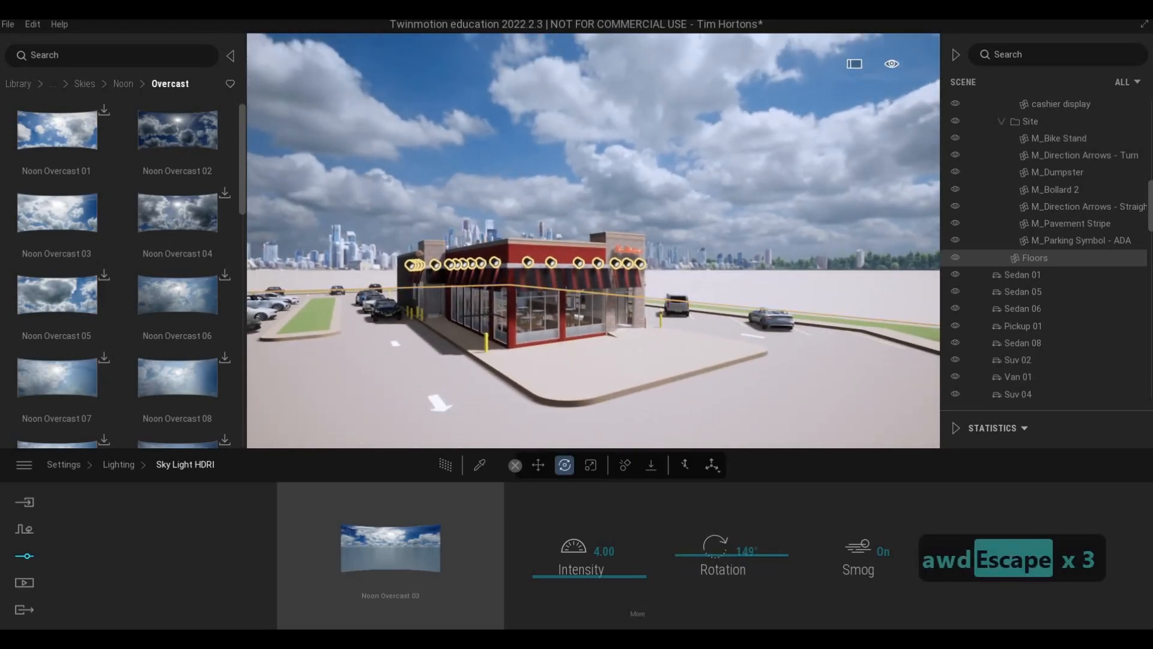
Examine the restaurant's front corner from low and close range under the rotated sky
key("w")
key("e")
key("e")
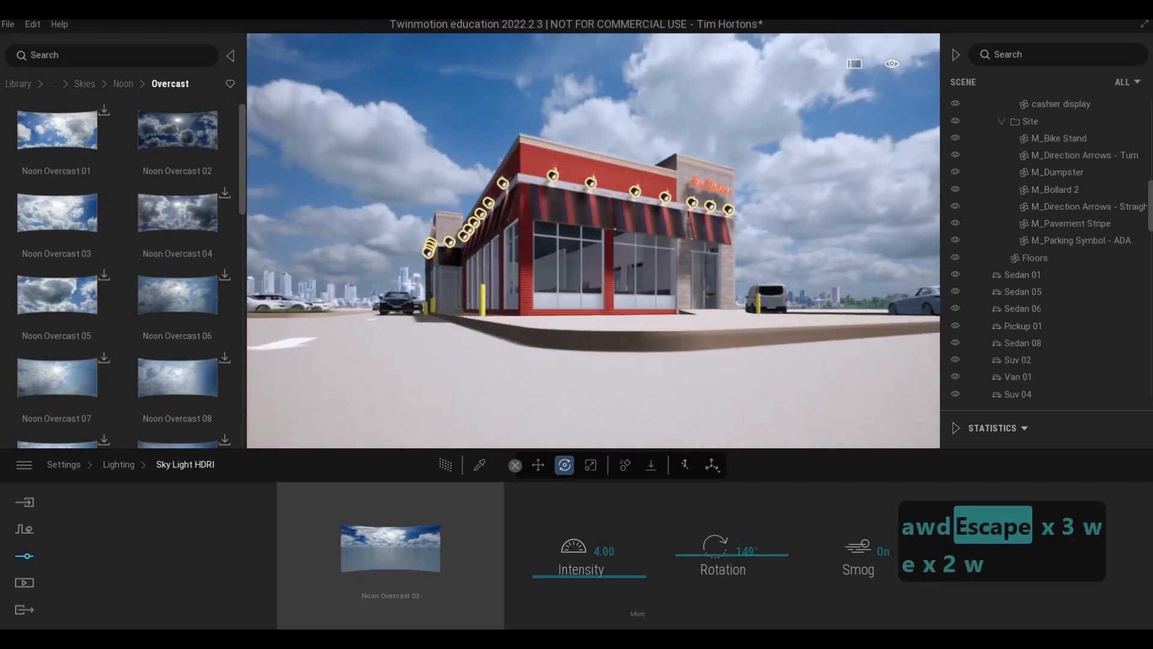
key("w")
key("q")
key("d")
key("s")
key("a")
key("d")
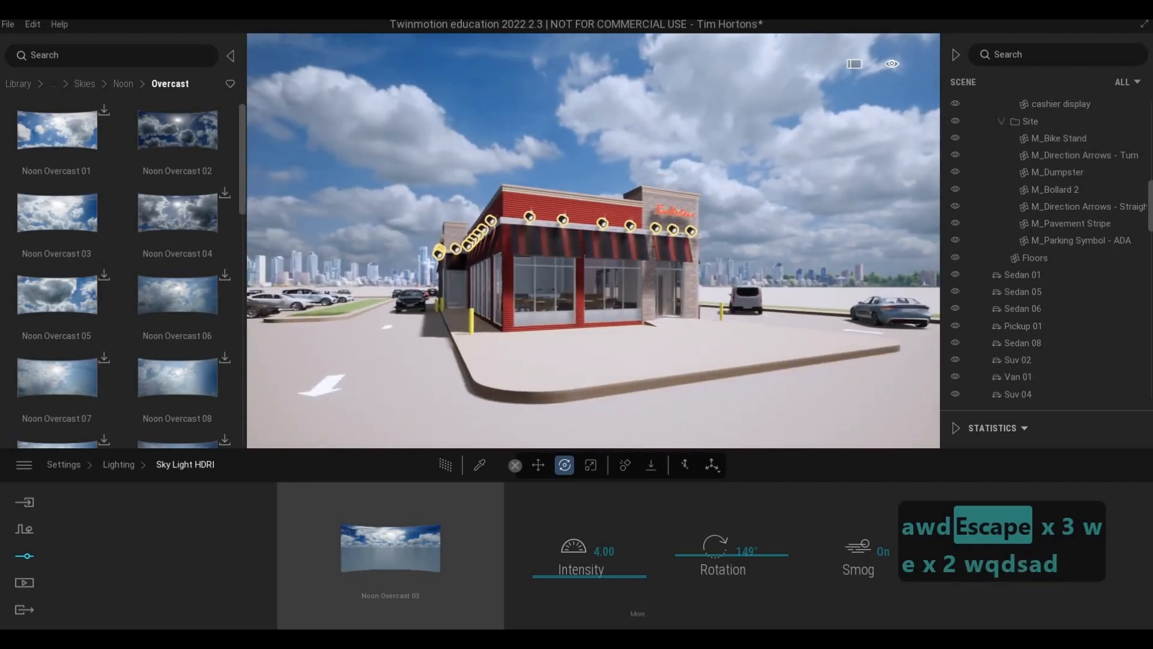
key("w")
key("a")
key("s")
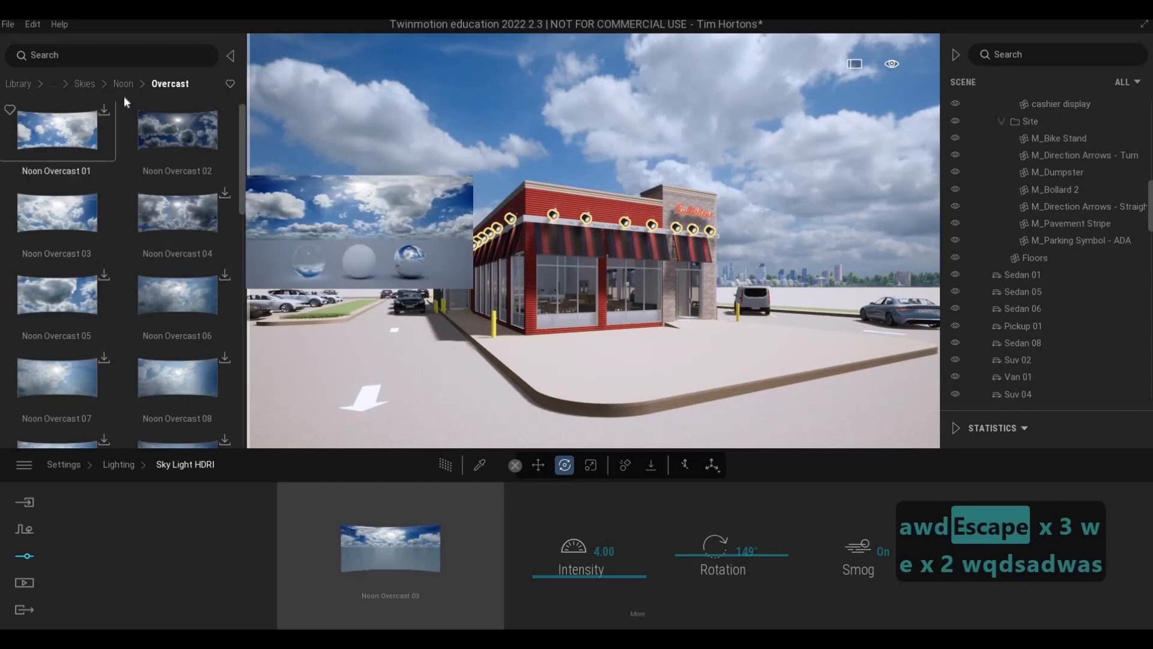
Download the MoAf Clear 10 and MoAf Clear 14 HDRIs from the clear morning and afternoon skies
left_click(85, 84)
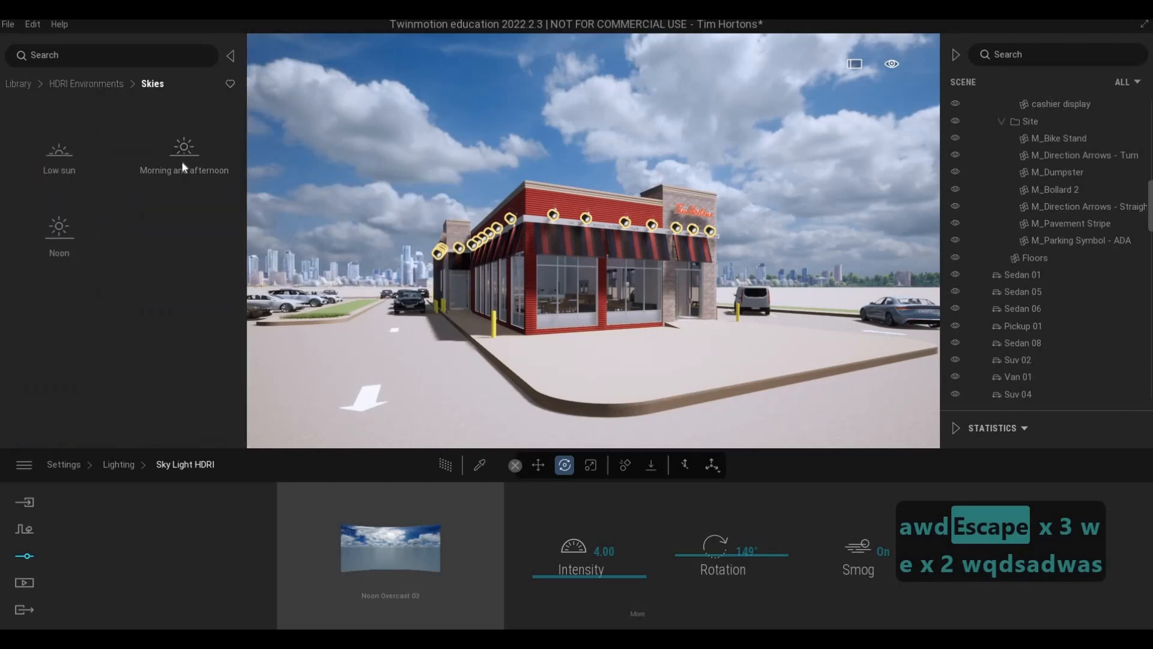
left_click(183, 157)
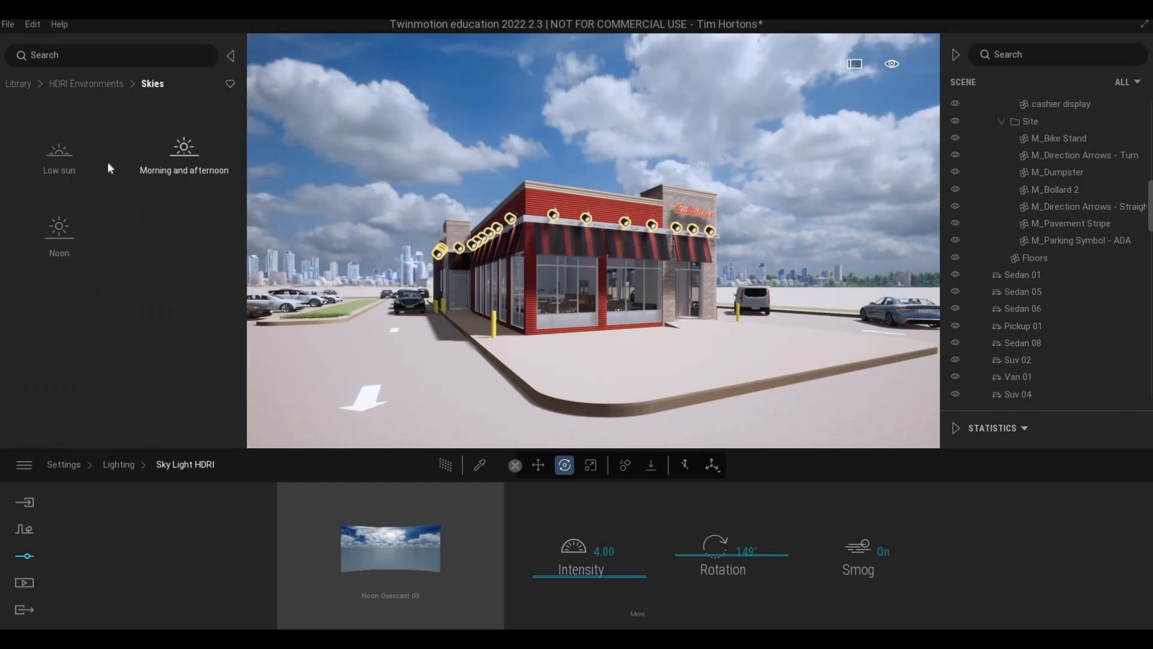
left_click(110, 174)
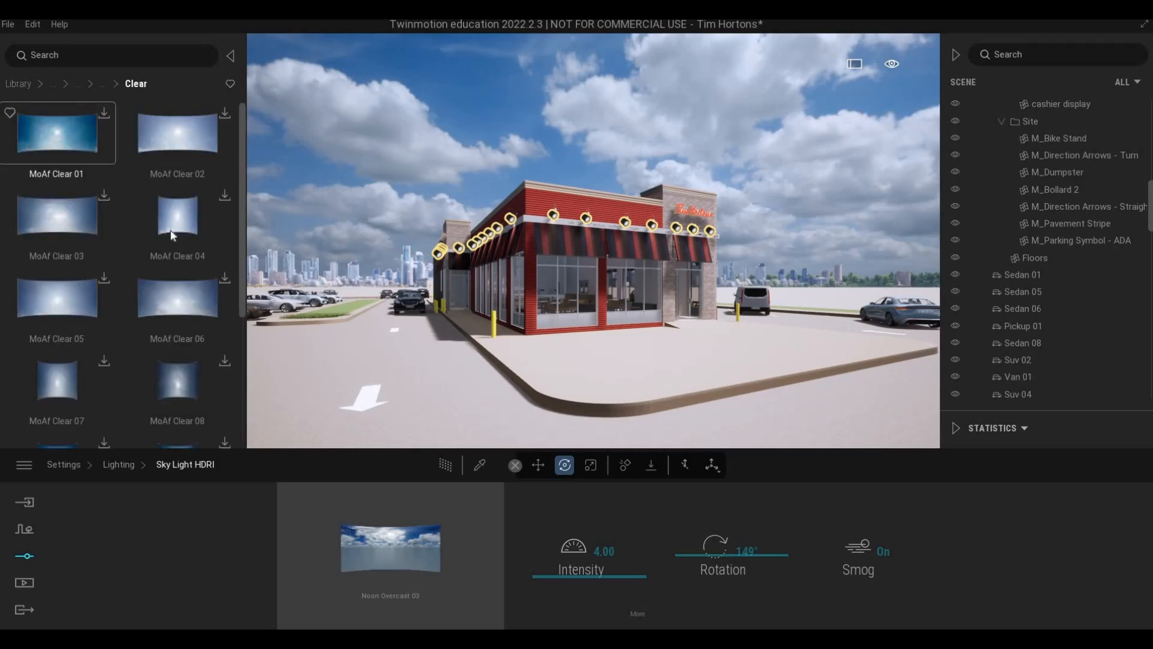
scroll(179, 265, "down", 2)
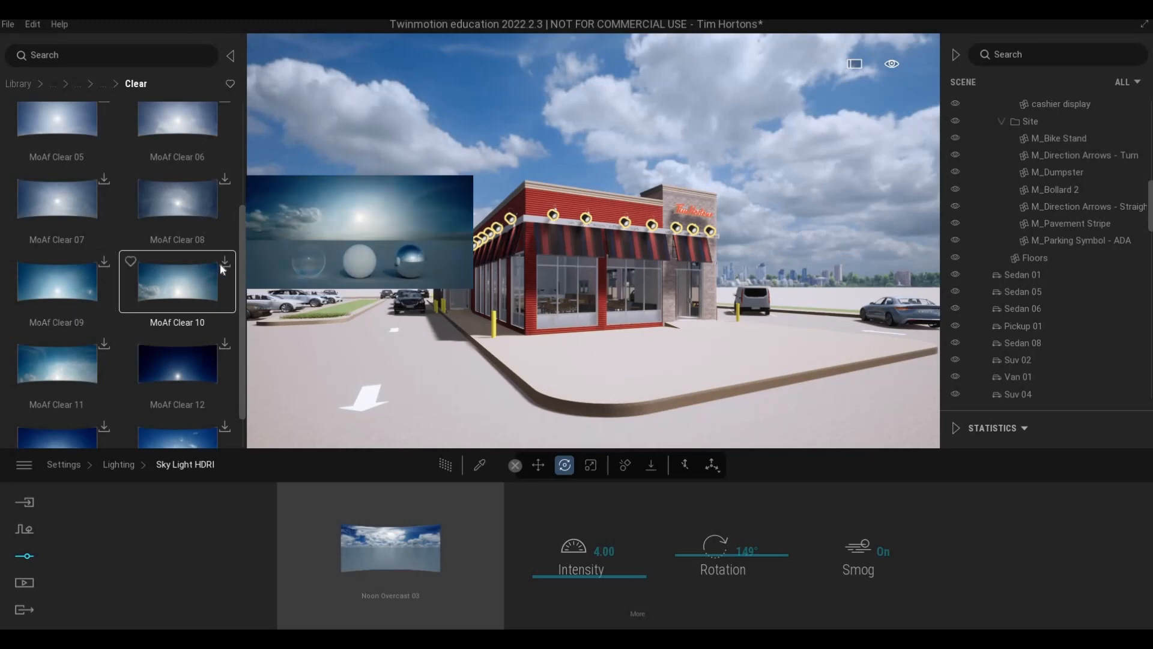
left_click(222, 263)
scroll(106, 294, "down", 1)
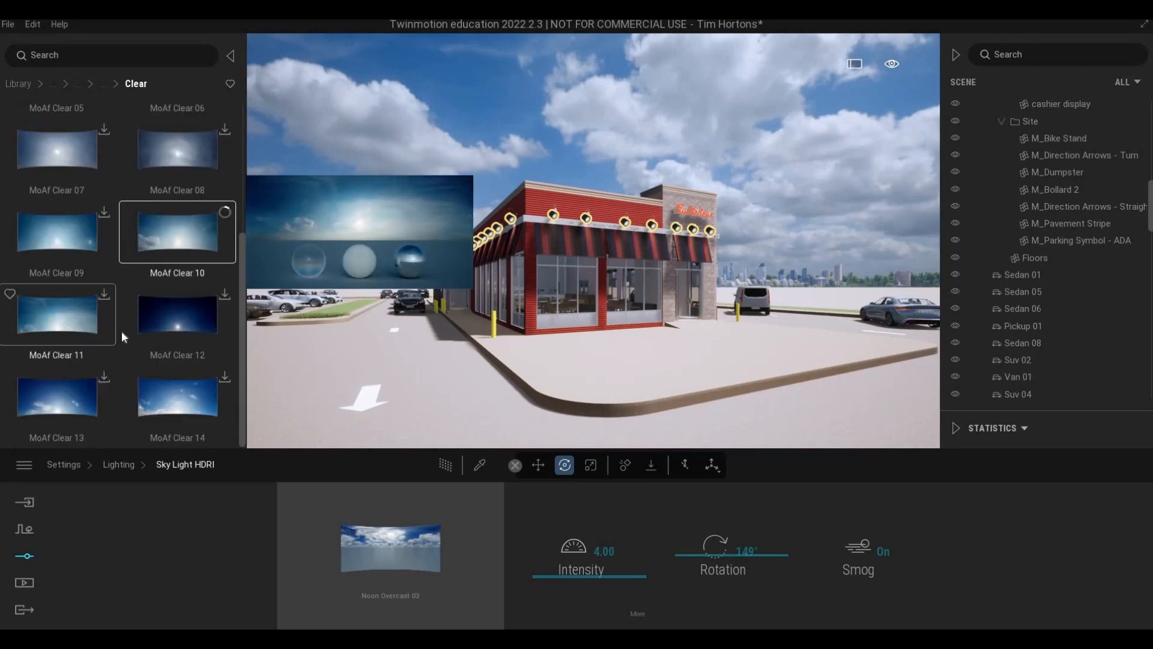
left_click(218, 376)
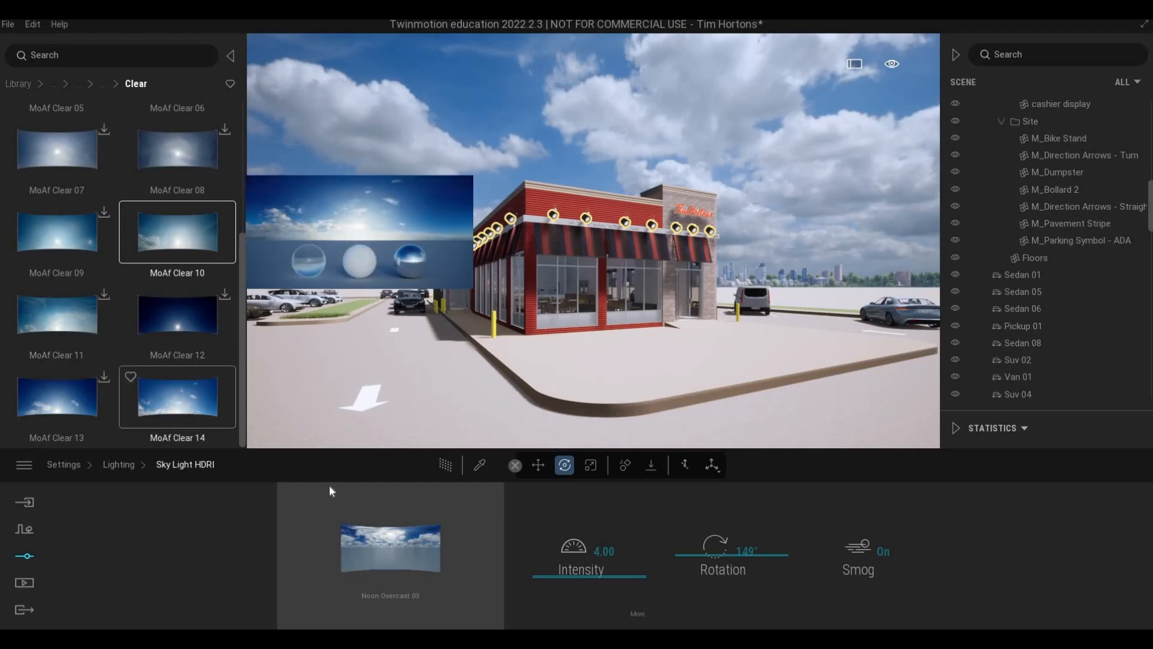
Try MoAf Clear 14 as the sky light HDRI with a different rotation, and undo both changes
left_click_drag(423, 547, 424, 546)
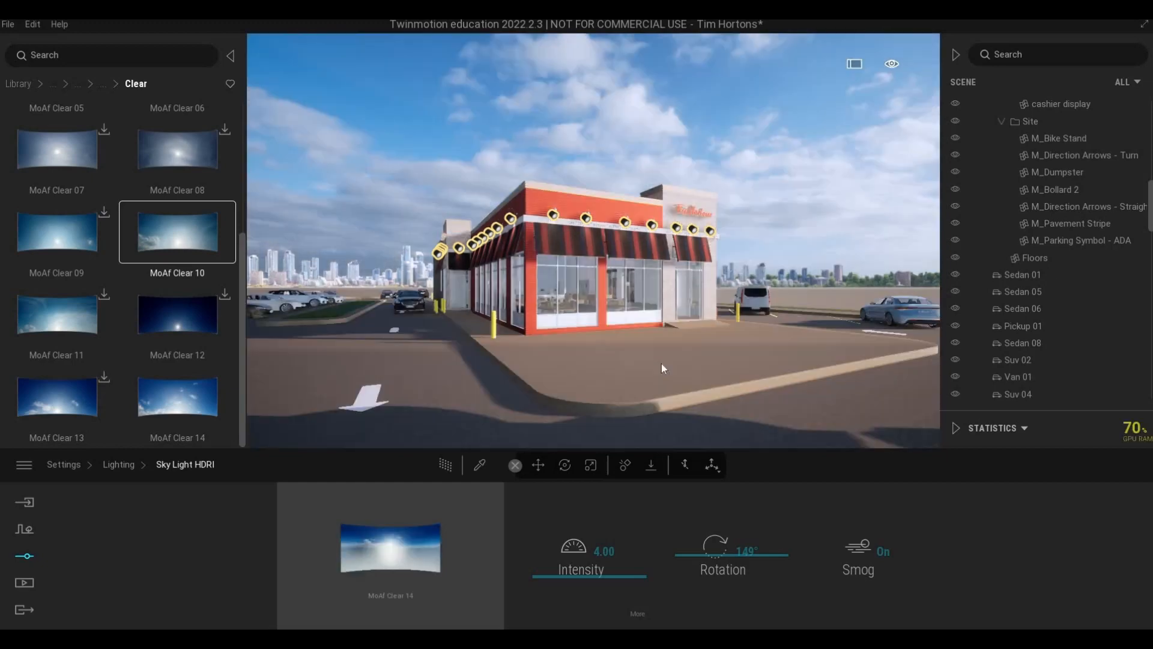
key("a")
key("s")
key("d")
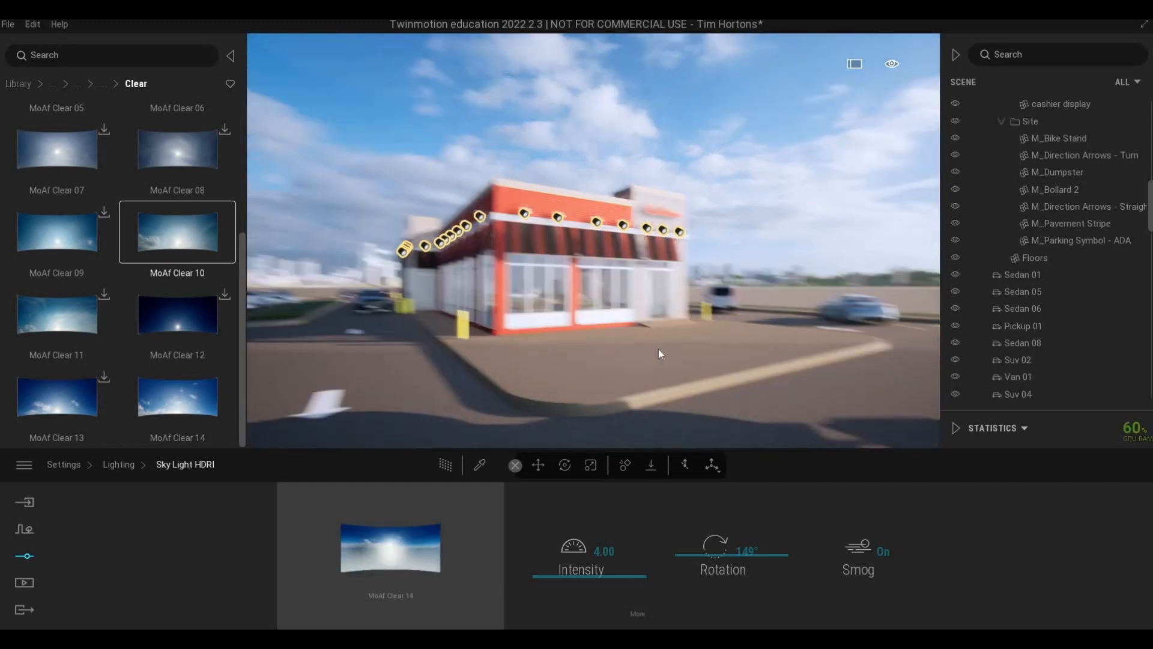
key("w")
left_click_drag(714, 569, 724, 514)
key("ctrl+z")
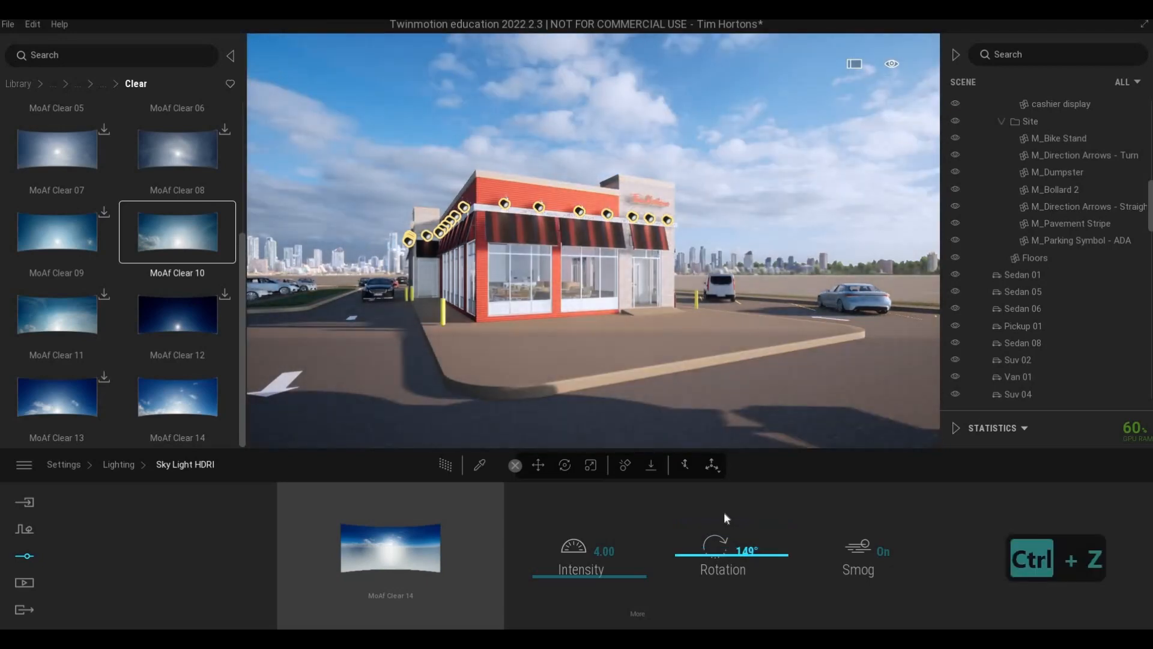
key("ctrl+z")
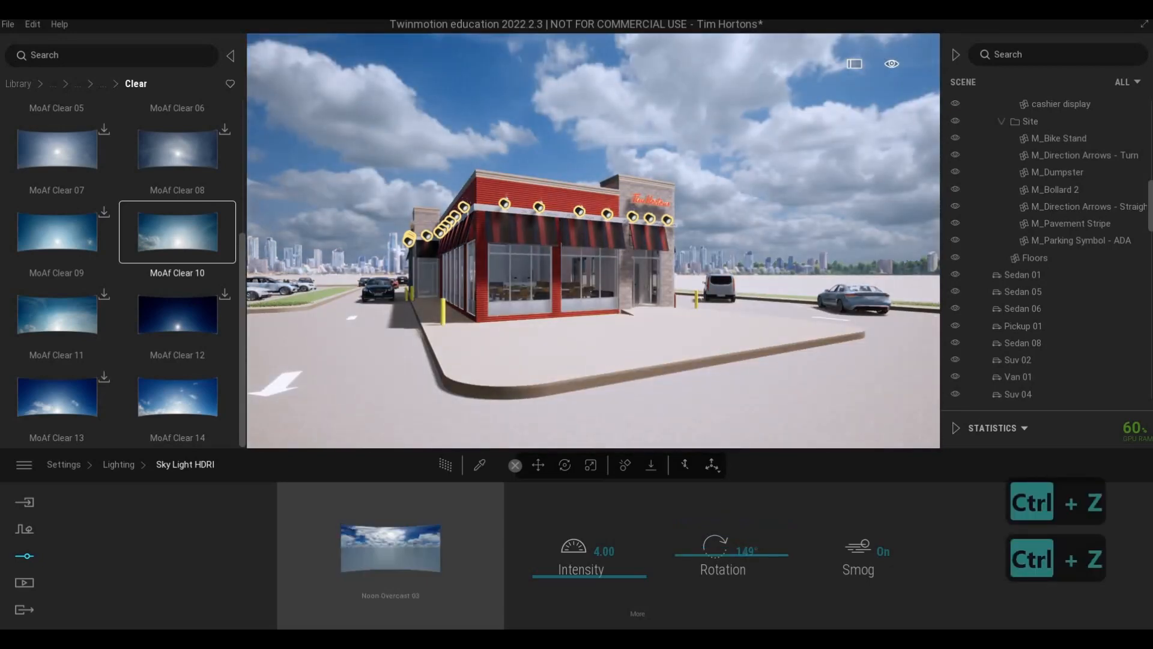
Select the gold post of the Tim Hortons pylon sign on the grass corner beyond the parked cars
key("s")
key("d")
key("s")
key("d")
key("s")
key("d")
key("s")
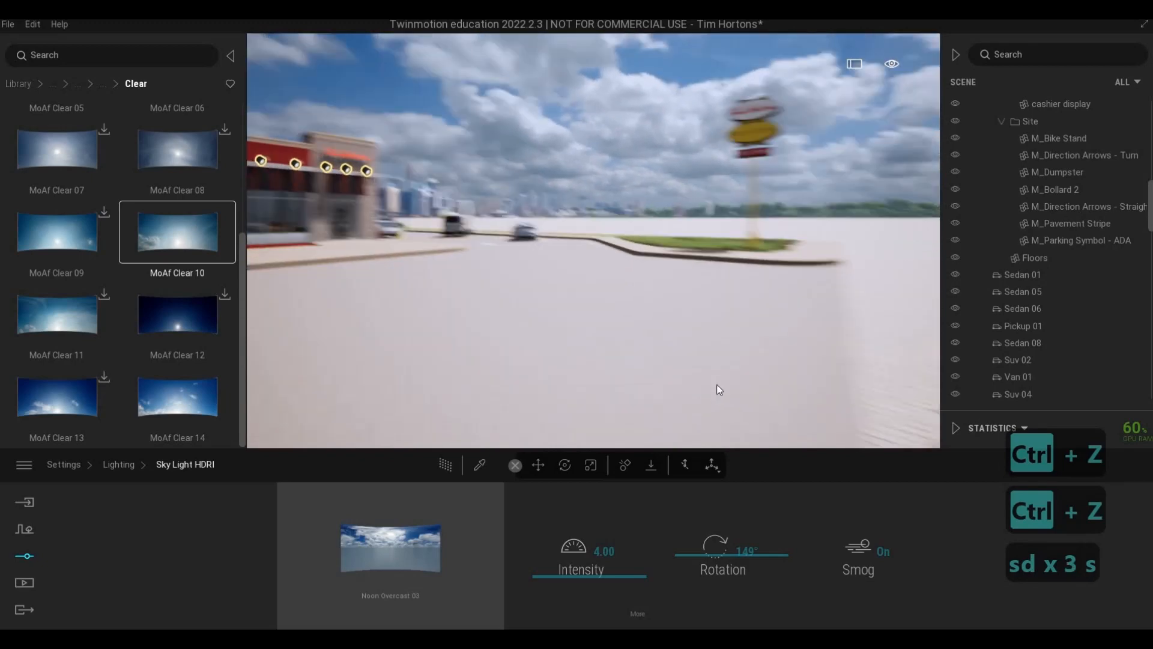
key("d")
key("q")
key("w")
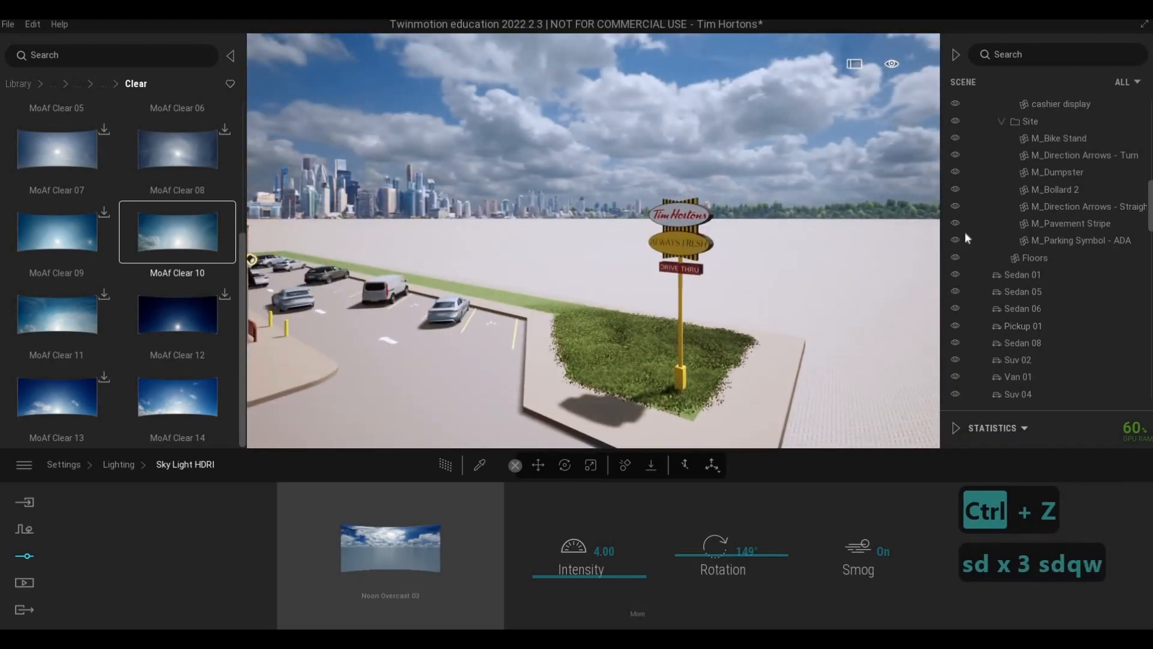
left_click(679, 373)
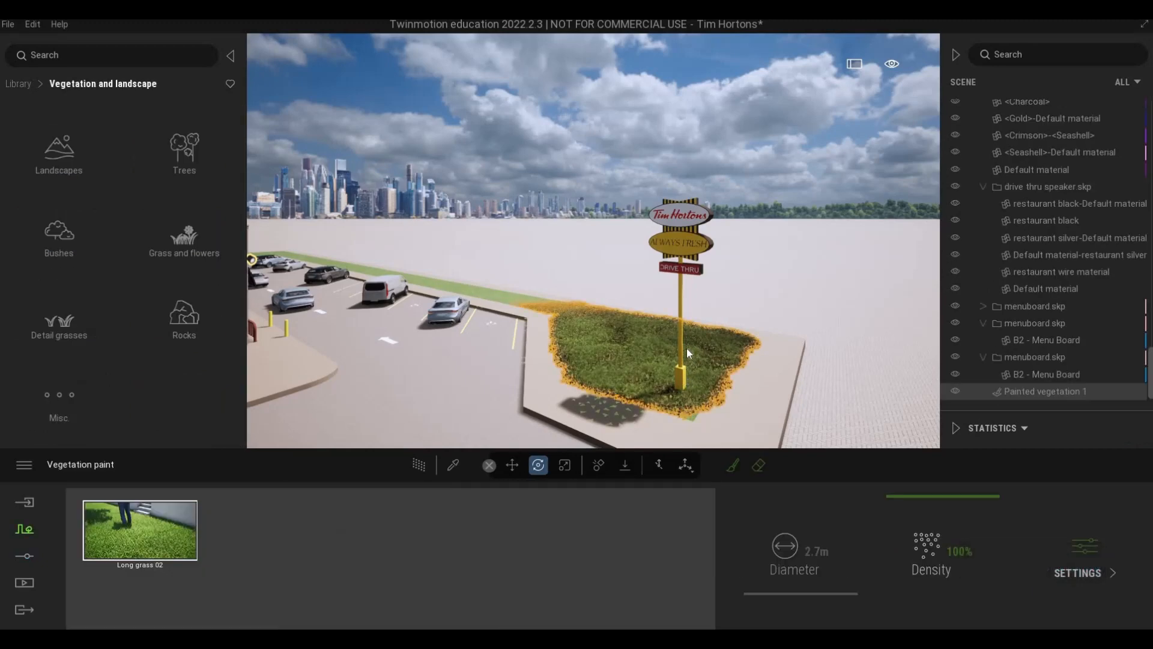
left_click(688, 349)
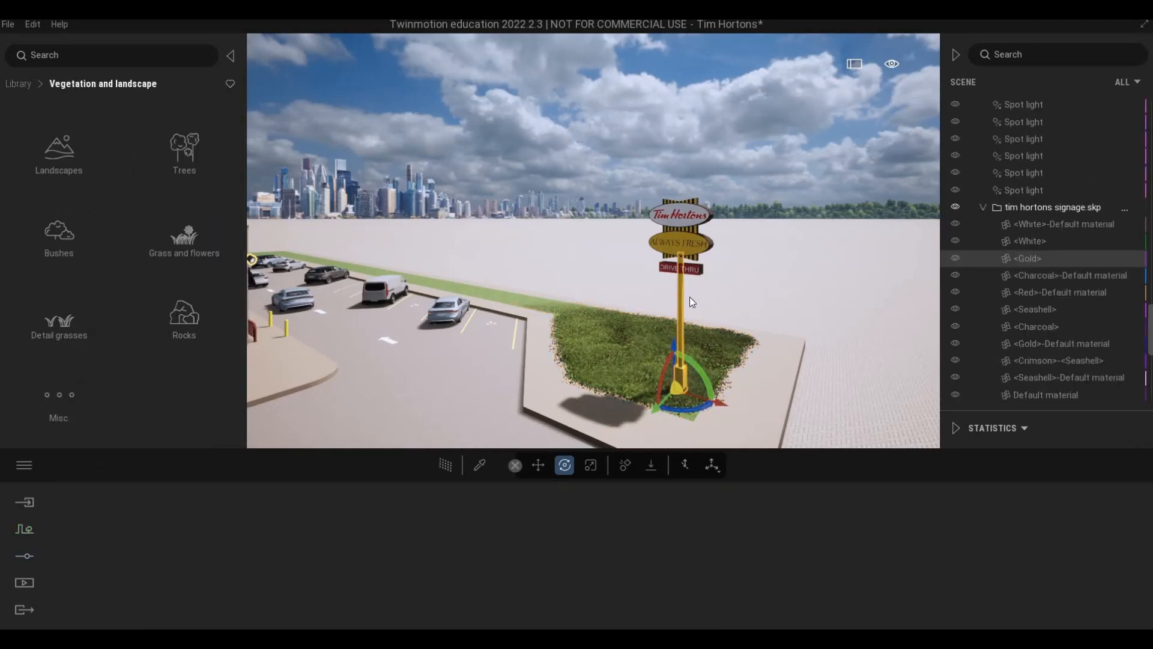
Select the whole tim hortons signage.skp group and move its pylon sign sideways toward the restaurant
key("s")
key("s")
key("s")
key("s")
key("s")
key("s")
key("s")
key("s")
key("s")
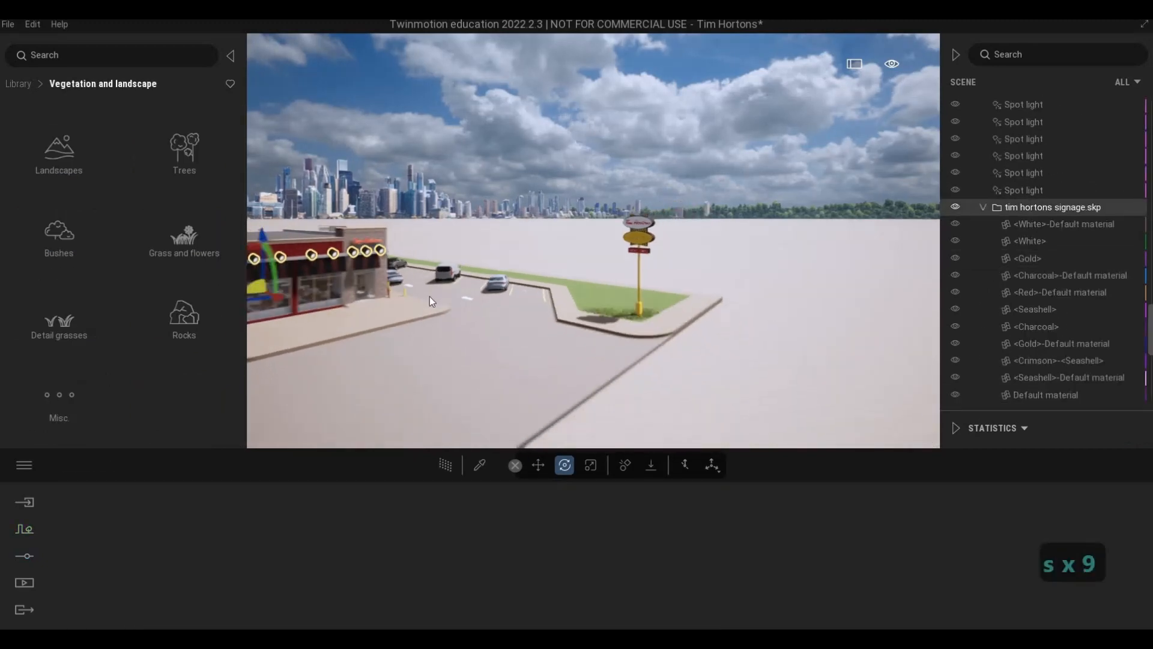
key("s")
key("s")
key("s")
key("s")
key("s")
key("s")
key("a")
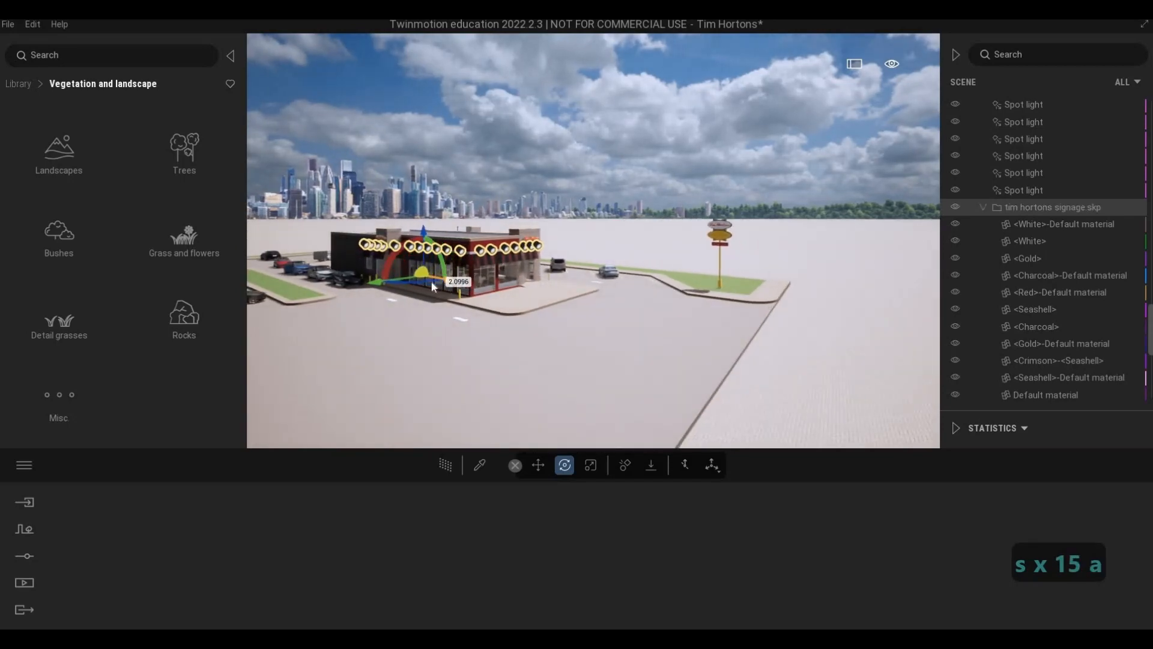
key("s")
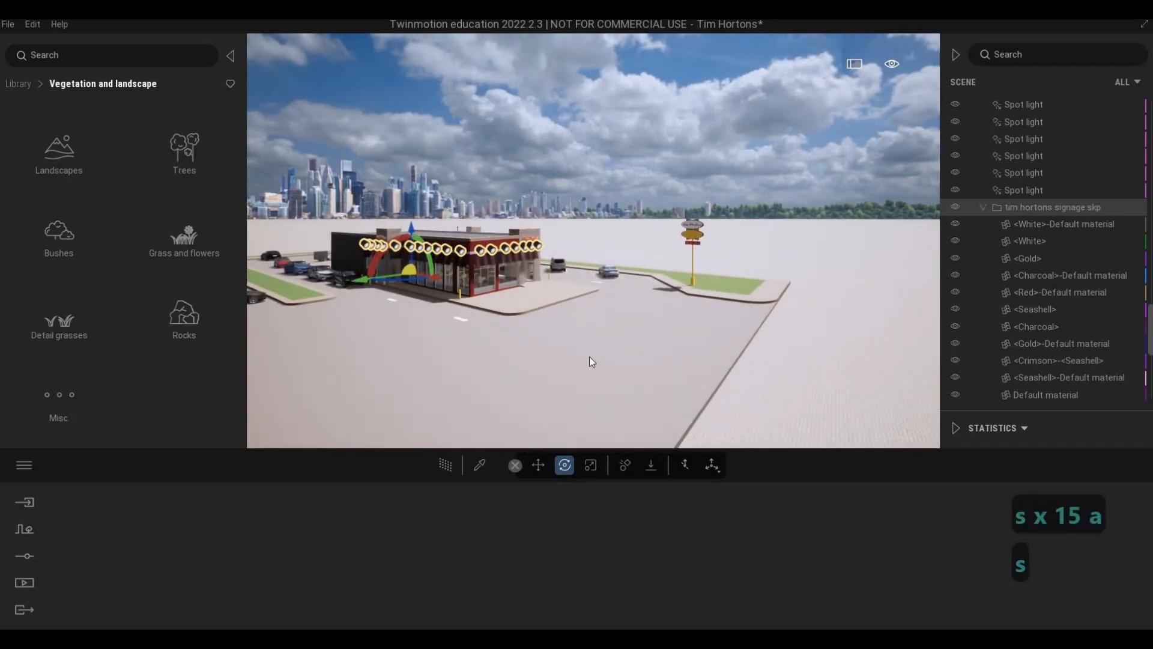
Go to the second pylon sign on the opposite grass corner and select its gold panels
key("a")
key("s")
key("a")
key("s")
key("a")
key("s")
key("a")
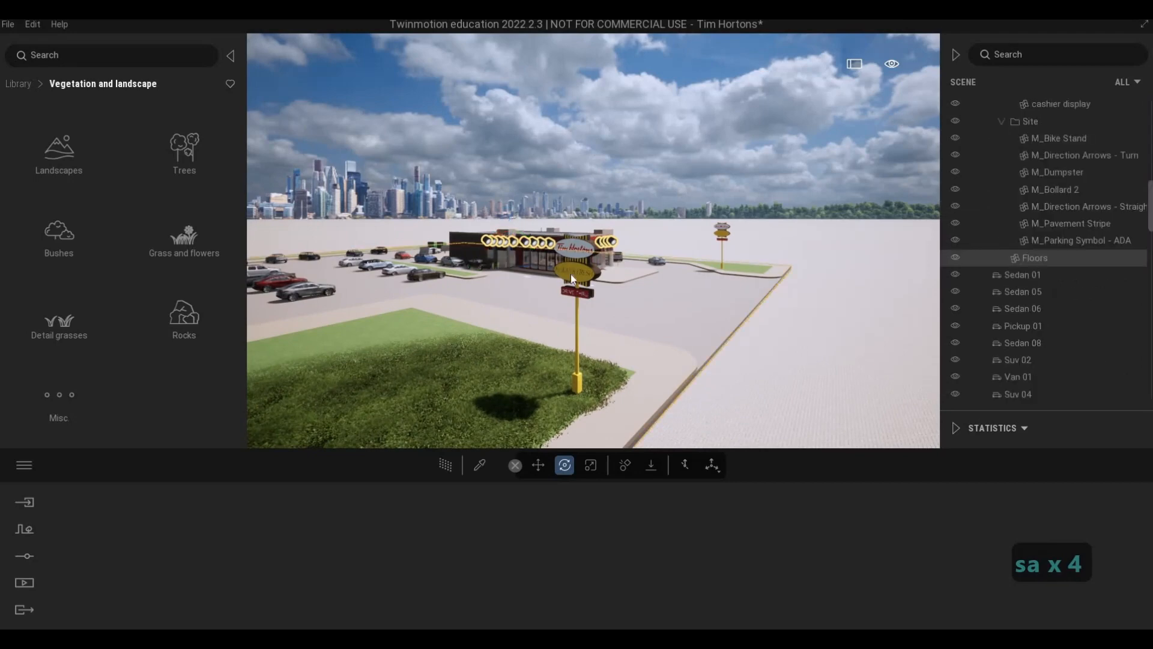
left_click(575, 279)
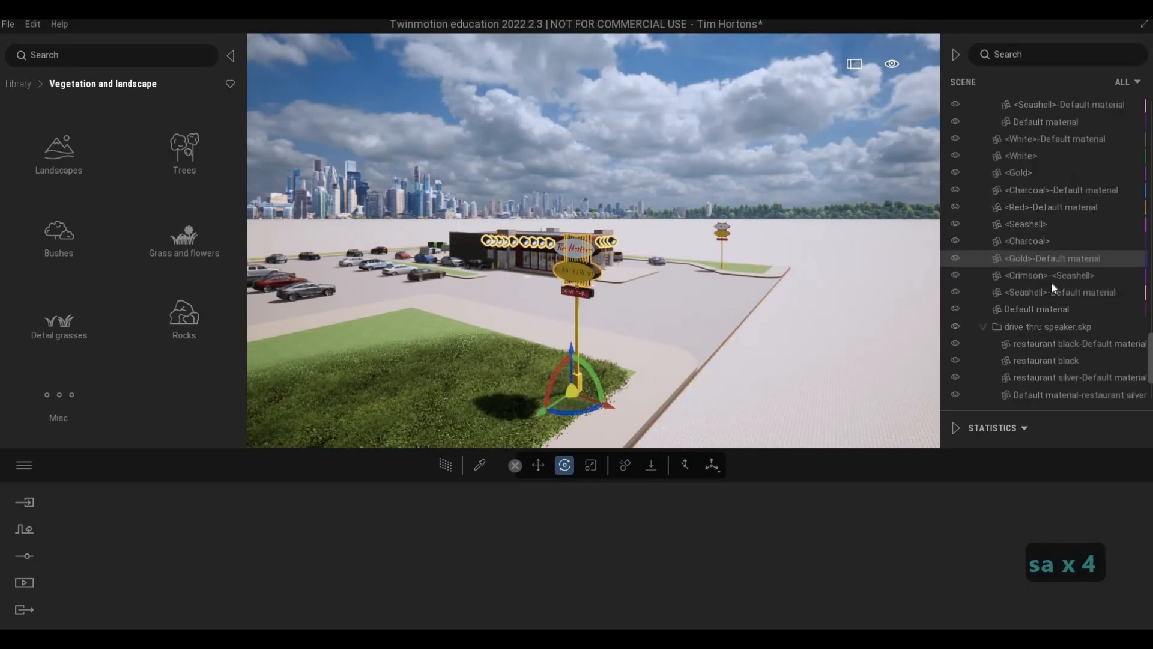
Move the tim hortons signage.skp group sideways by about 3.75, and undo that move
scroll(1051, 282, "up", 3)
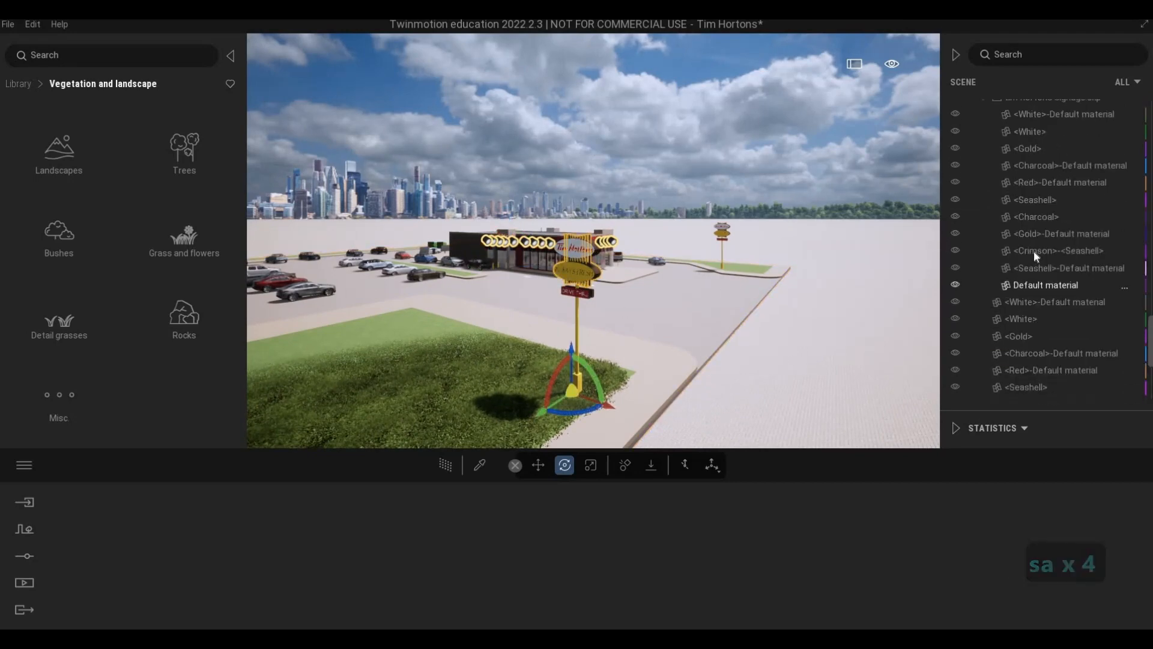
scroll(1033, 250, "up", 2)
left_click(1029, 171)
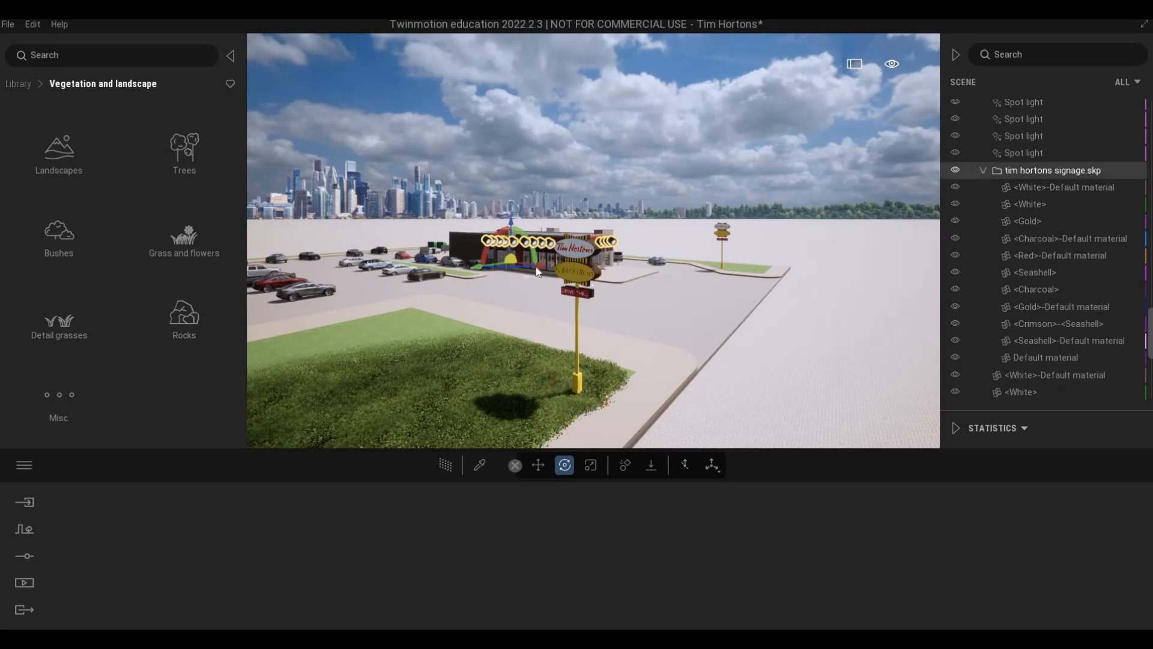
left_click_drag(537, 272, 524, 268)
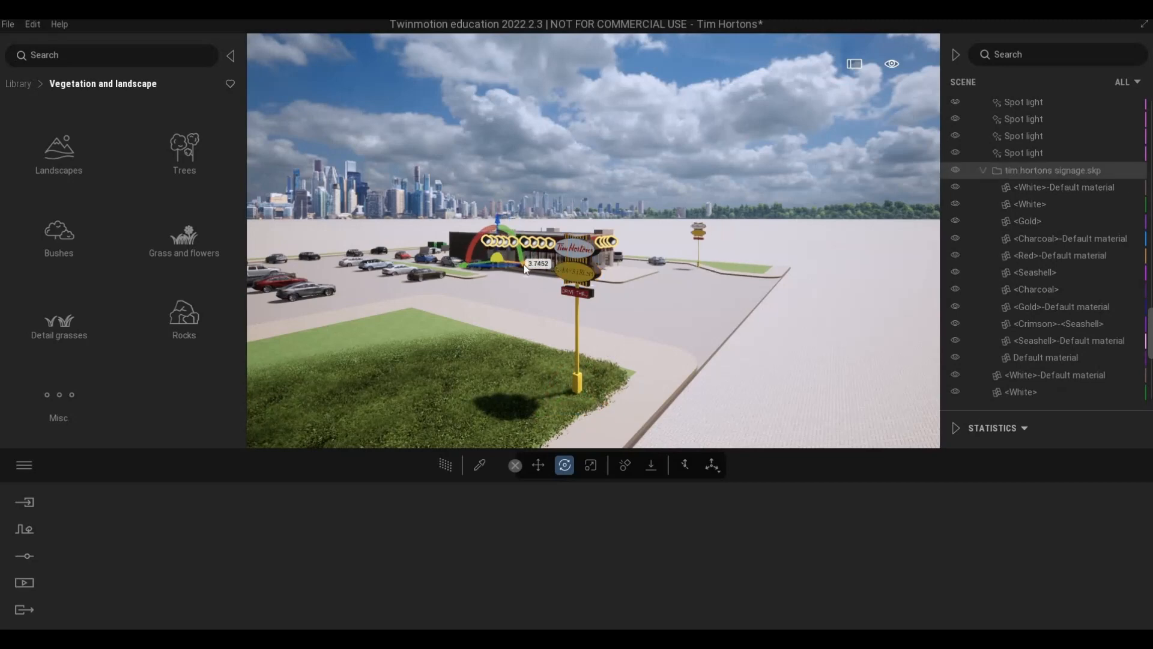
key("ctrl+z")
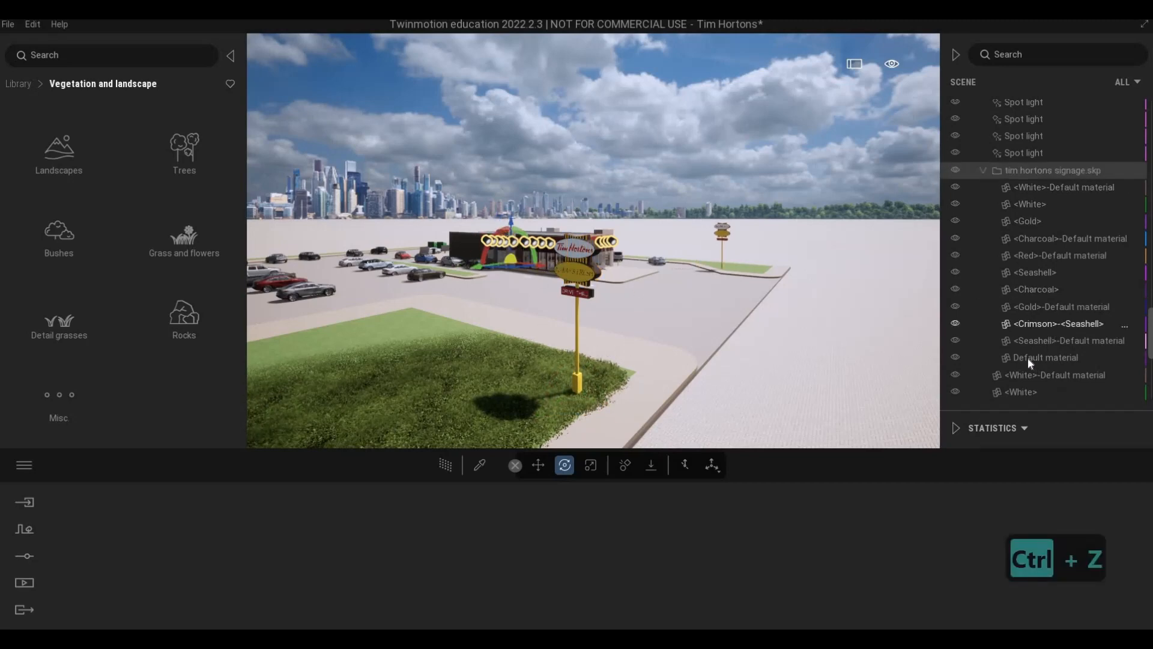
Locate the tim hortons signage.skp group among the scene objects and shift its far pylon sign slightly toward the restaurant
scroll(1028, 358, "down", 4)
left_click(1027, 342)
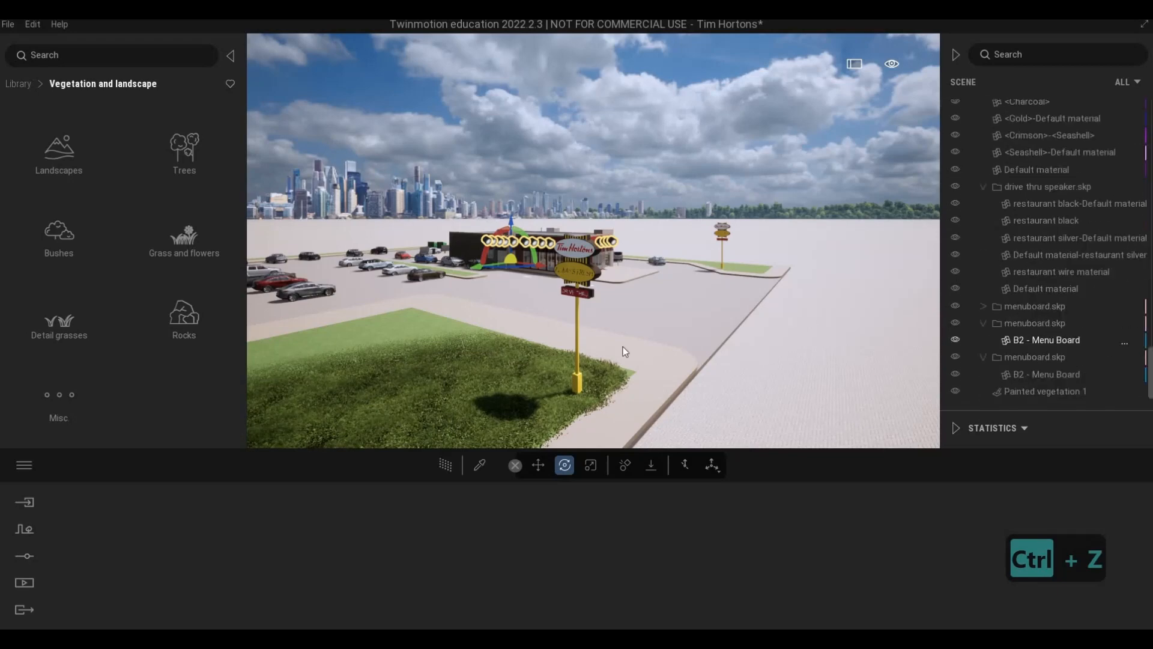
left_click(571, 297)
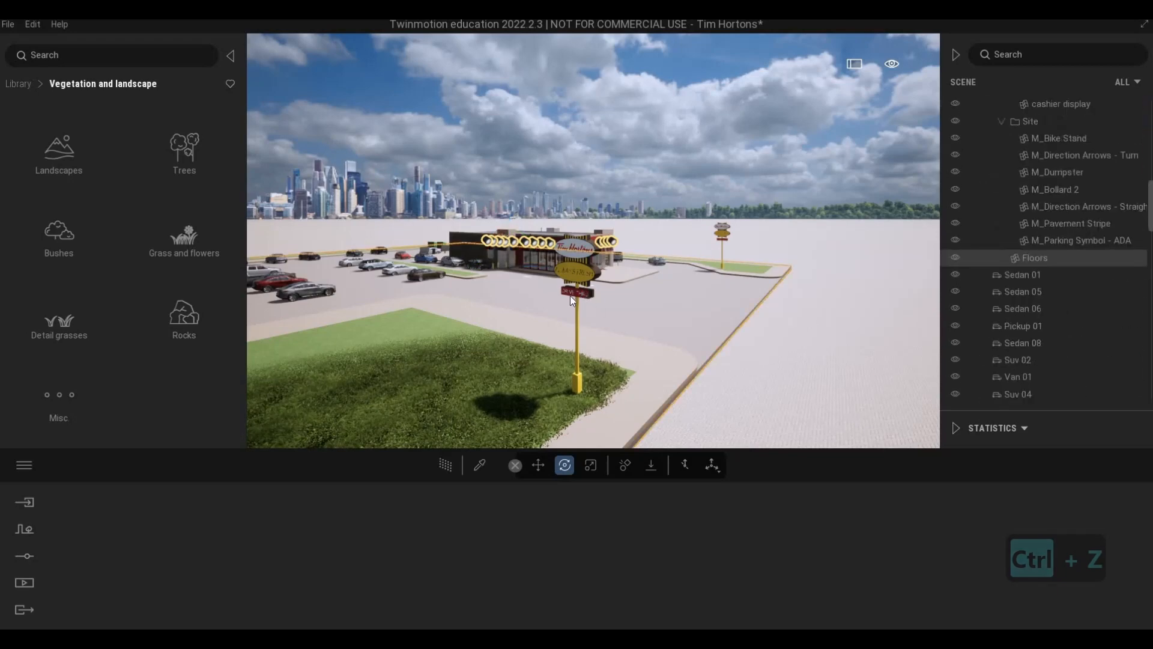
left_click_drag(570, 295, 580, 306)
left_click(578, 307)
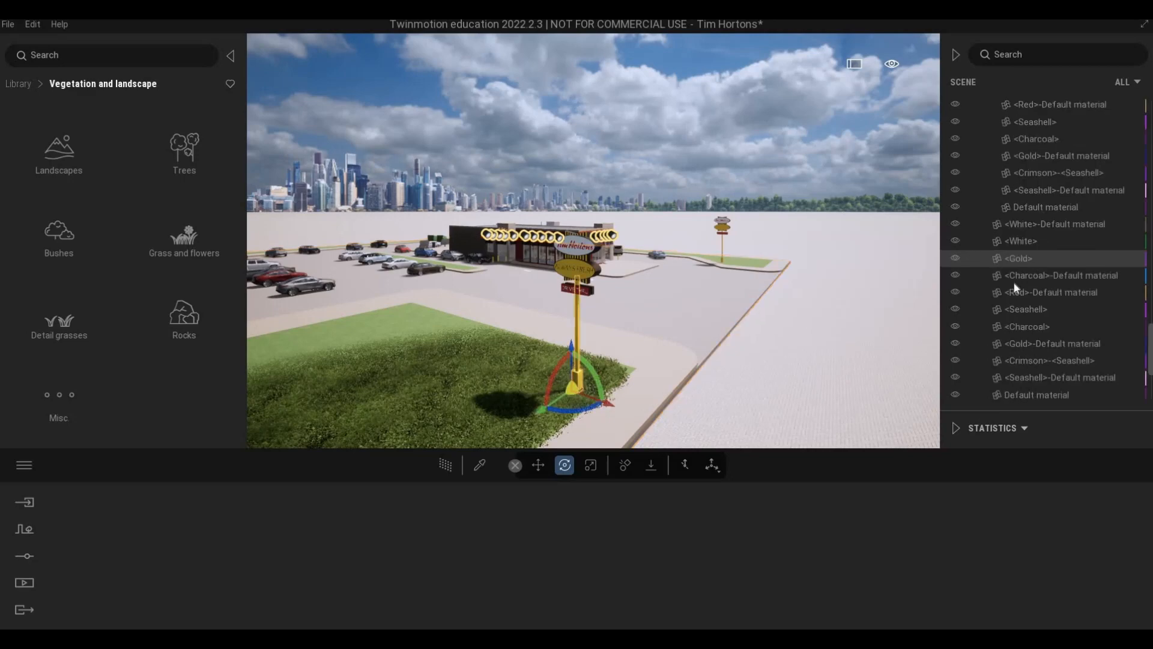
scroll(1021, 281, "up", 3)
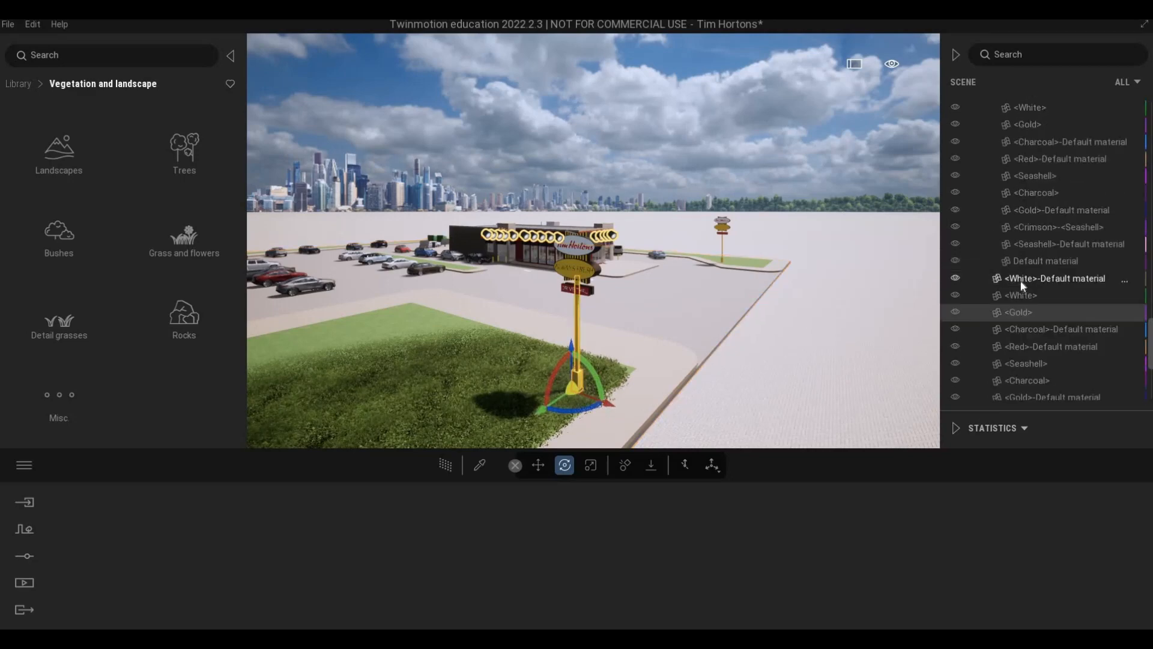
scroll(1020, 282, "up", 4)
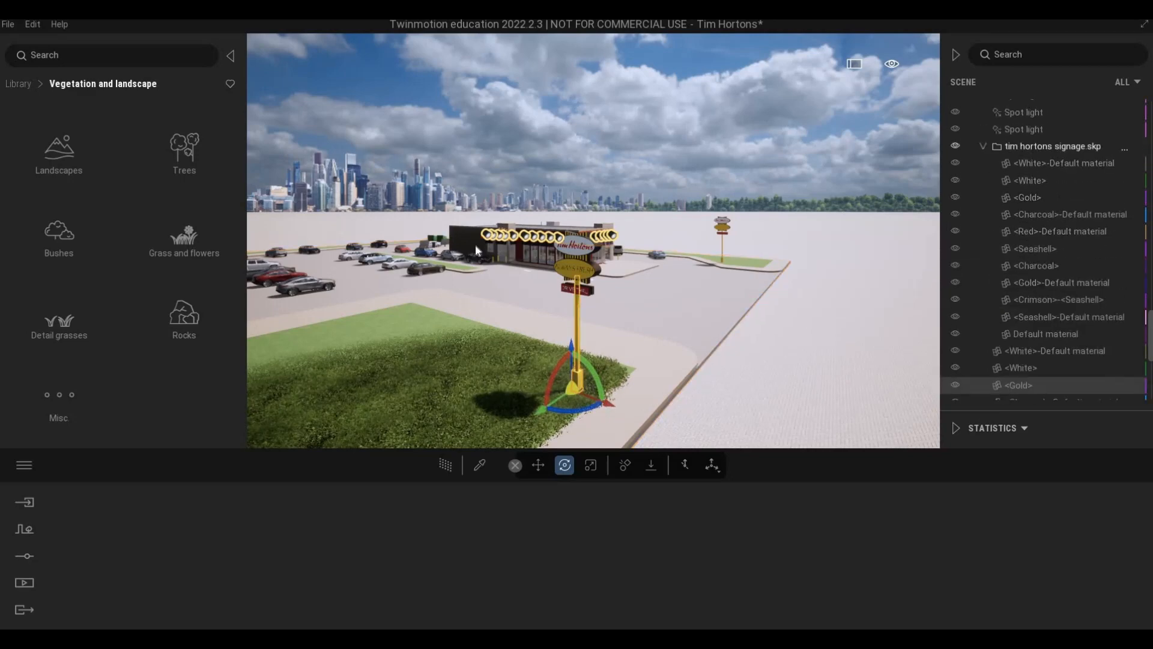
left_click_drag(542, 262, 540, 262)
scroll(1023, 366, "down", 4)
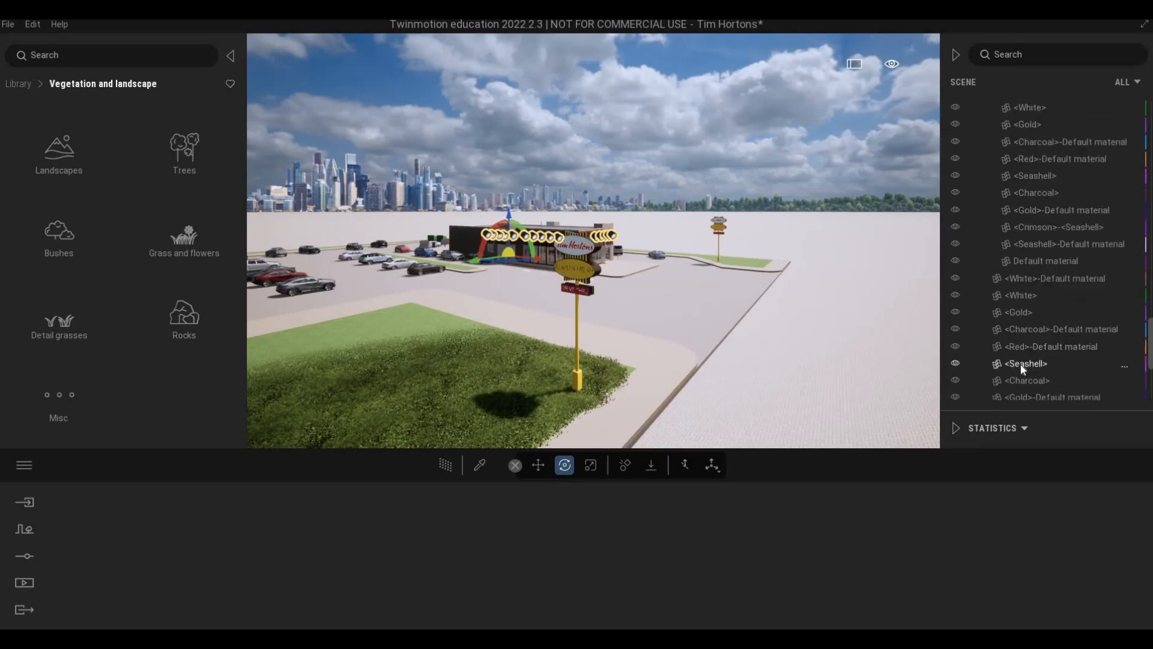
scroll(1025, 368, "down", 6)
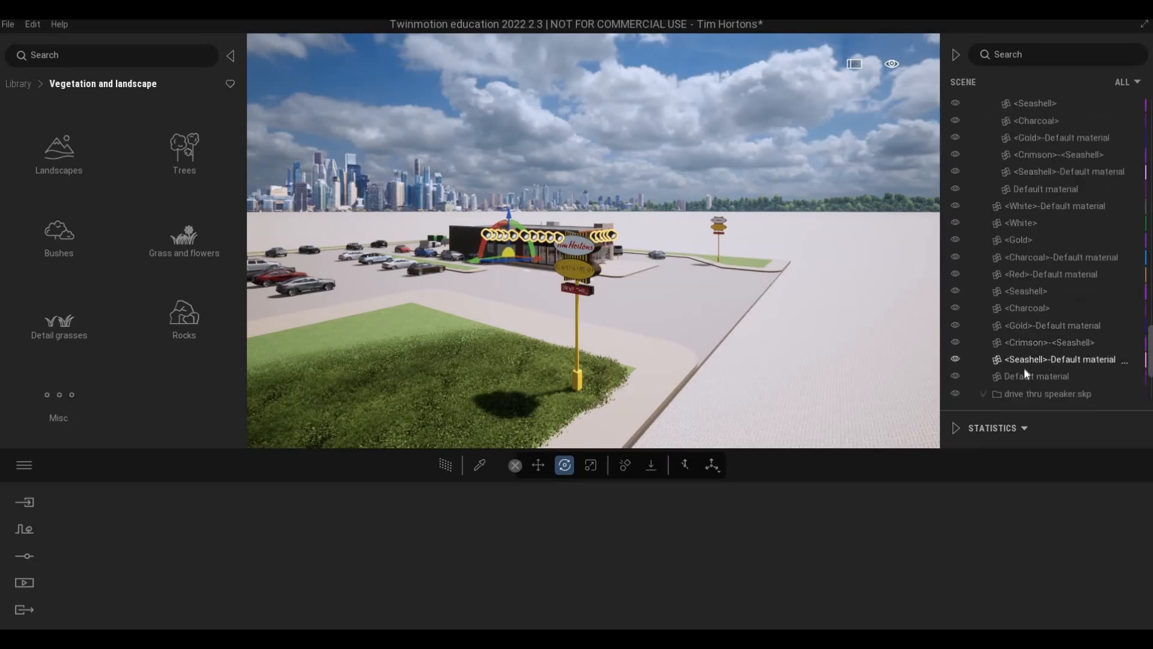
Try moving the near sign's gold post alone and with its white, seashell and gold parts, undo both moves and clear the selection
left_click(577, 377)
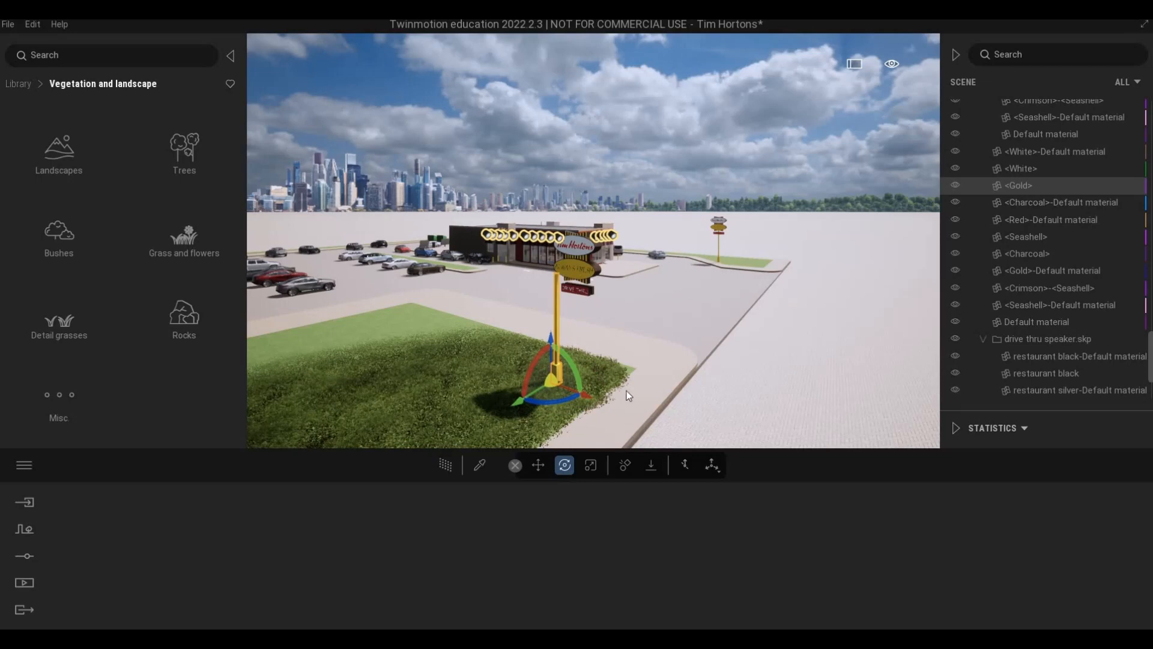
key("ctrl+z")
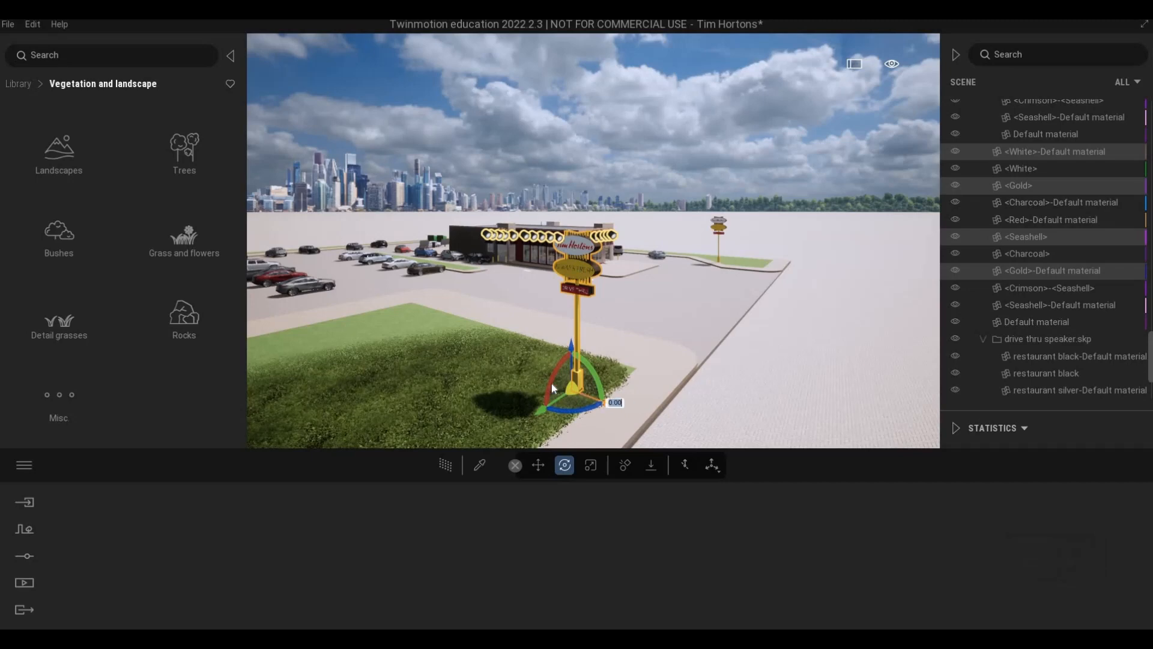
left_click_drag(550, 383, 609, 370)
key("ctrl+z")
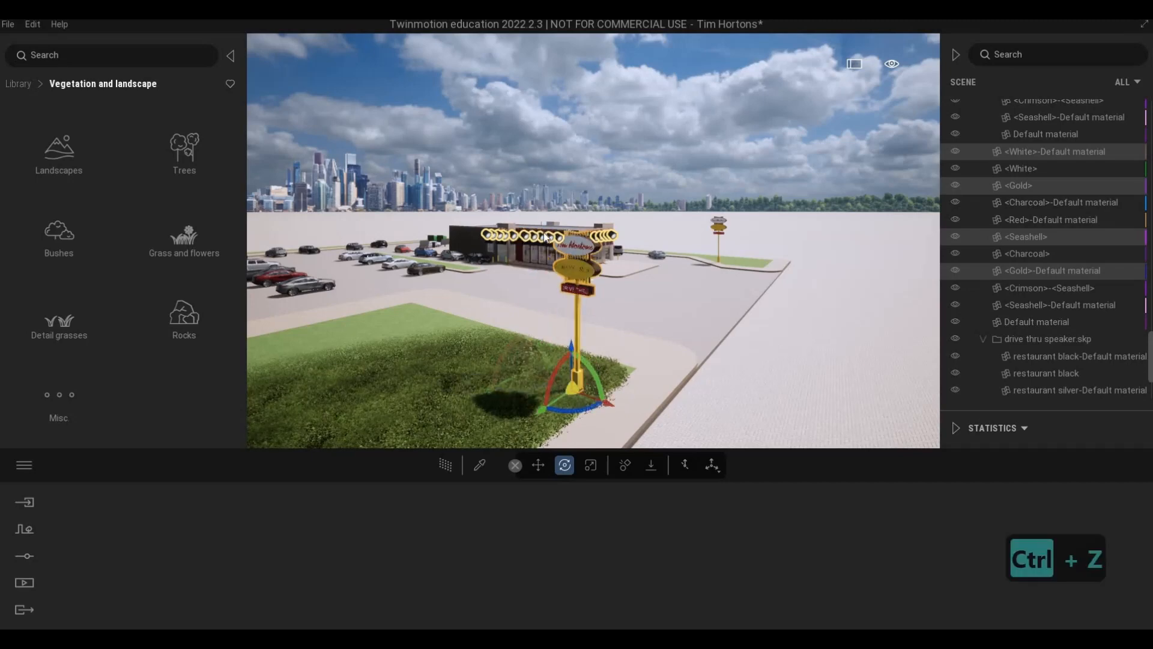
key("Escape")
Examine the near pylon sign's placement on its grass corner from above and from several angles
key("a")
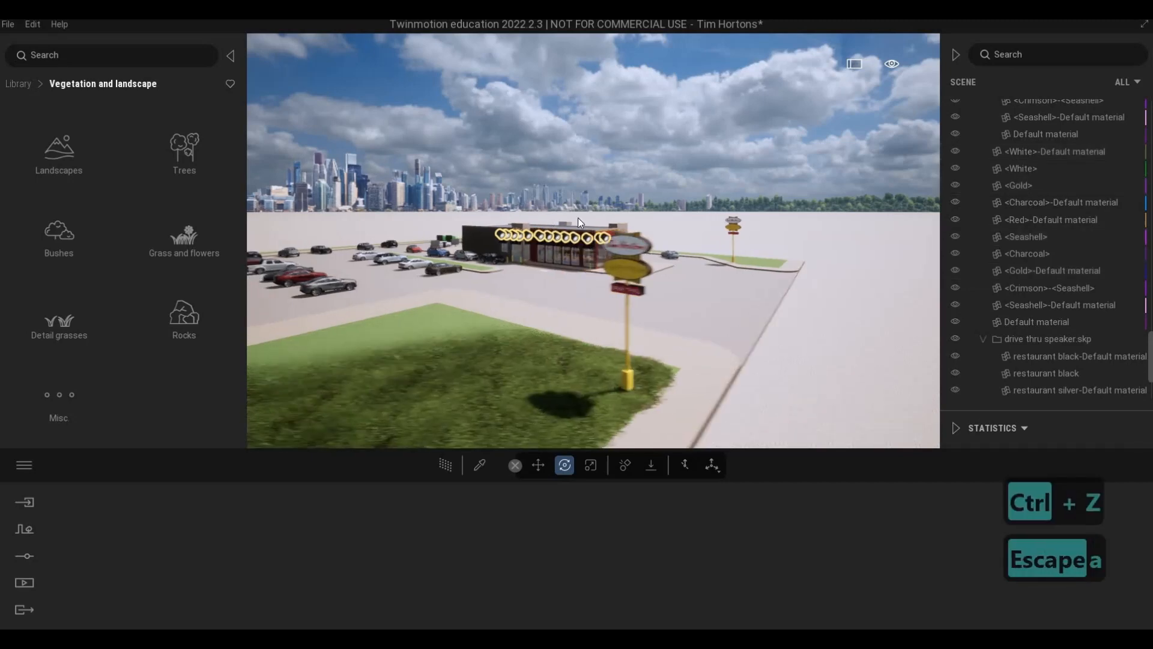
right_click_drag(578, 217, 649, 213)
key("w")
right_click_drag(535, 171, 531, 276)
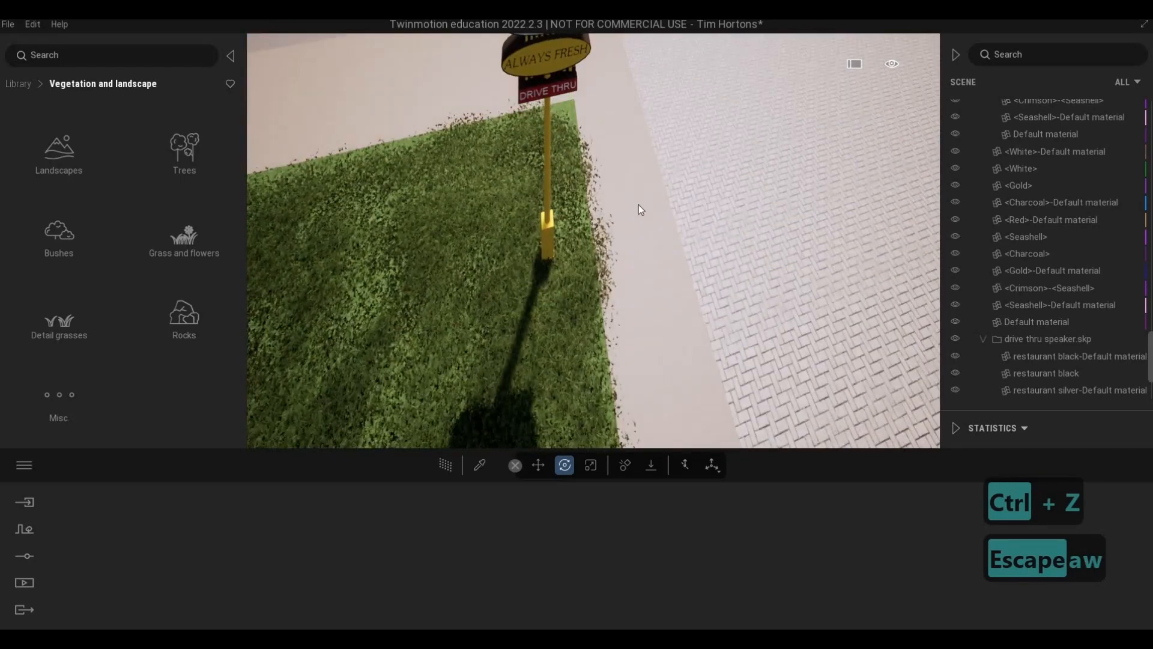
key("d")
key("d")
key("d")
key("d")
key("w")
key("s")
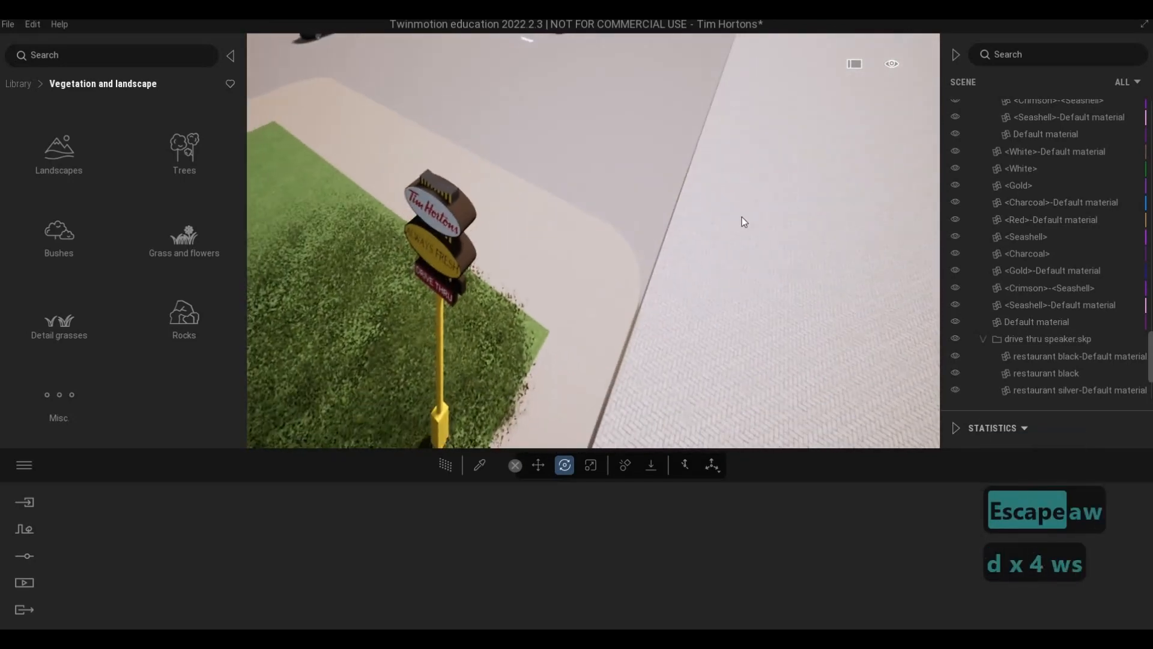
key("s")
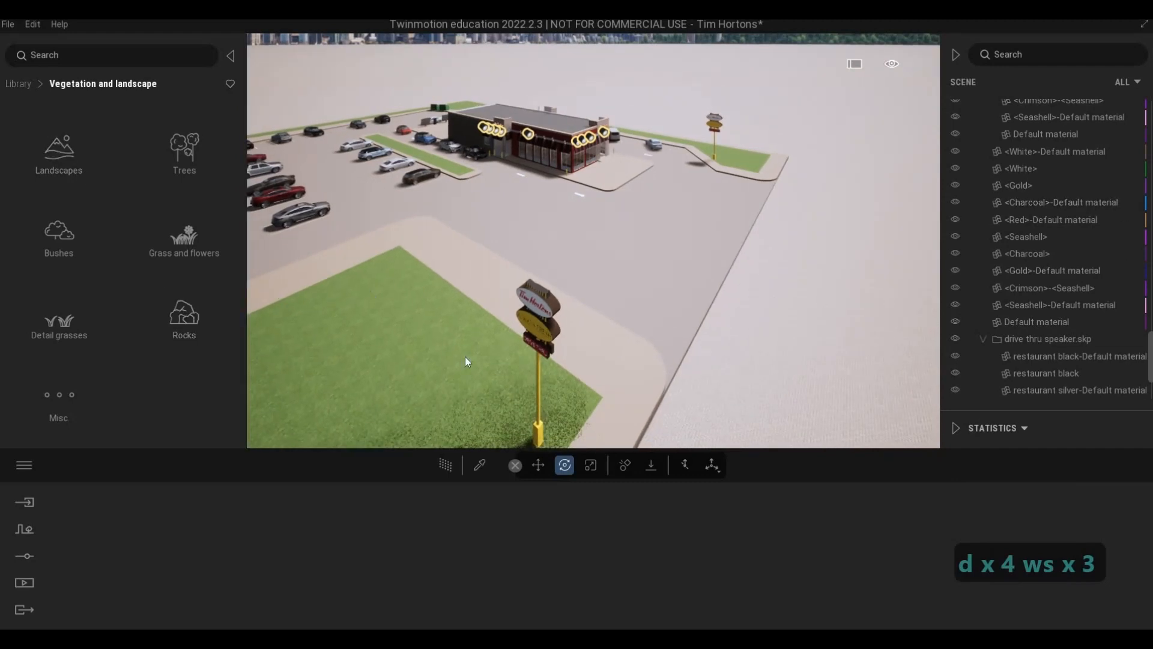
Return to the library's top level and inspect the far pylon sign on its grass corner beyond the restaurant
left_click(15, 84)
key("a")
key("a")
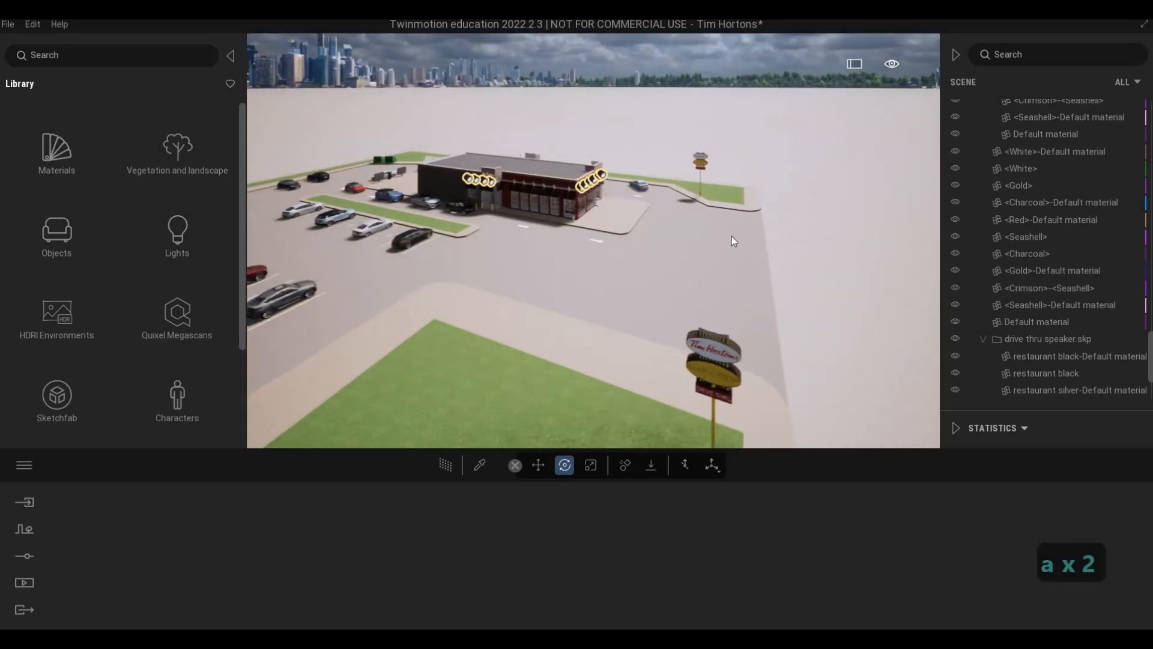
key("w")
key("w")
key("d+w")
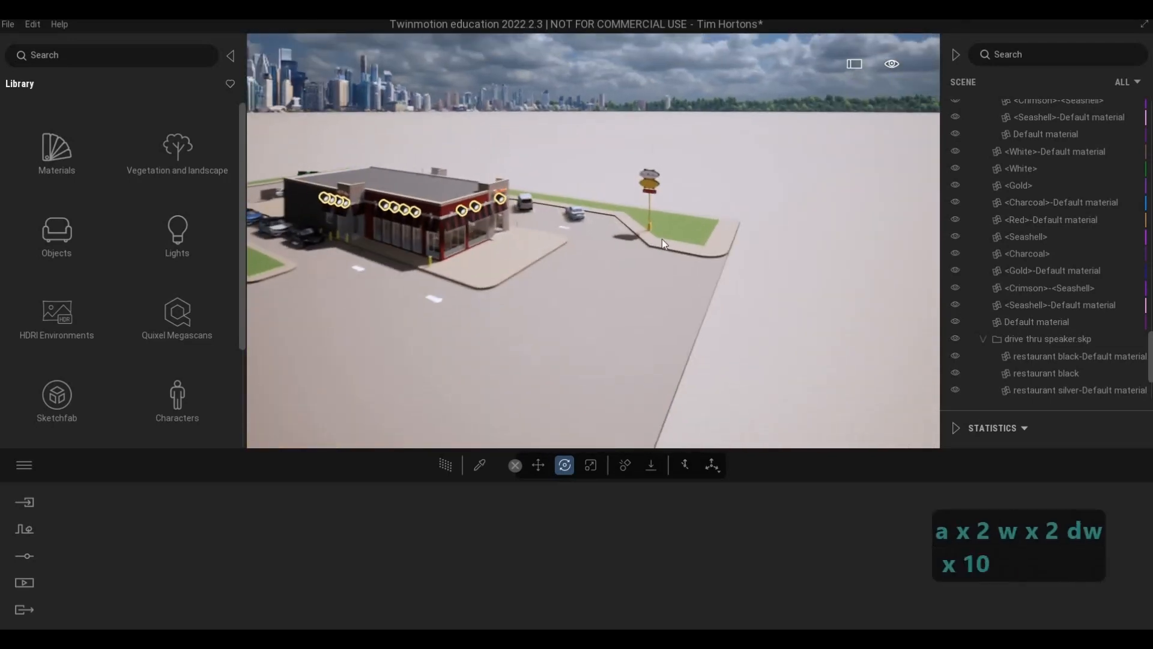
key("d")
left_click_drag(530, 140, 834, 132)
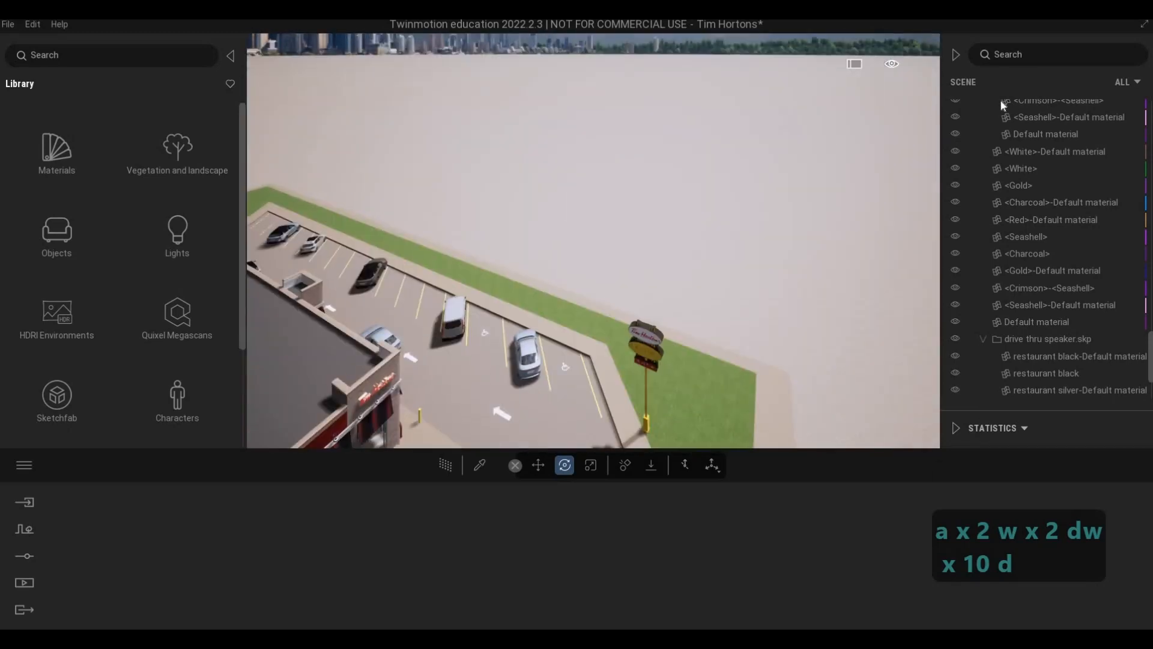
key("s")
Look through the scene objects from the top of the scene graph down to the tim hortons signage.skp group
left_click(1134, 83)
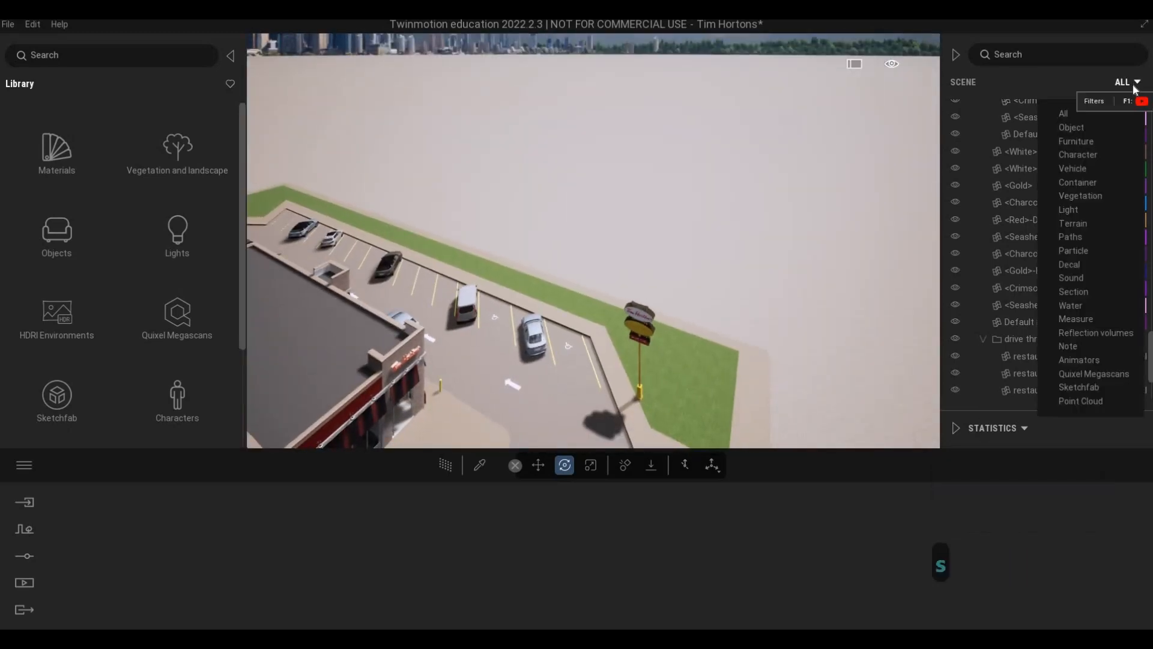
left_click(968, 111)
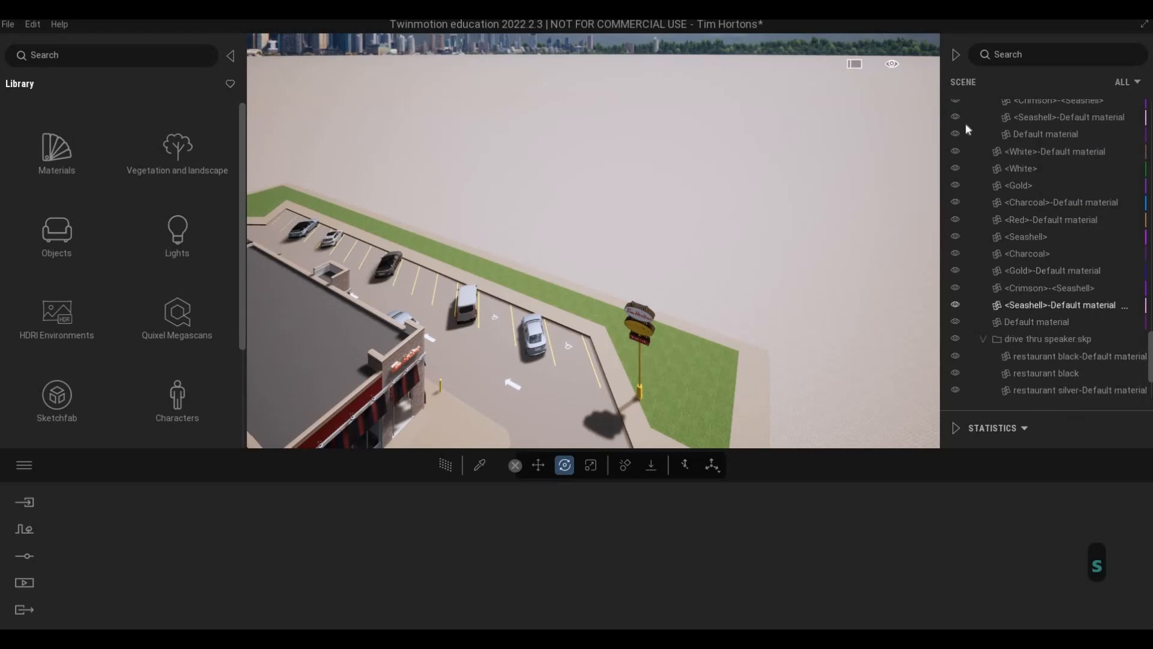
scroll(991, 157, "up", 2)
scroll(991, 157, "up", 6)
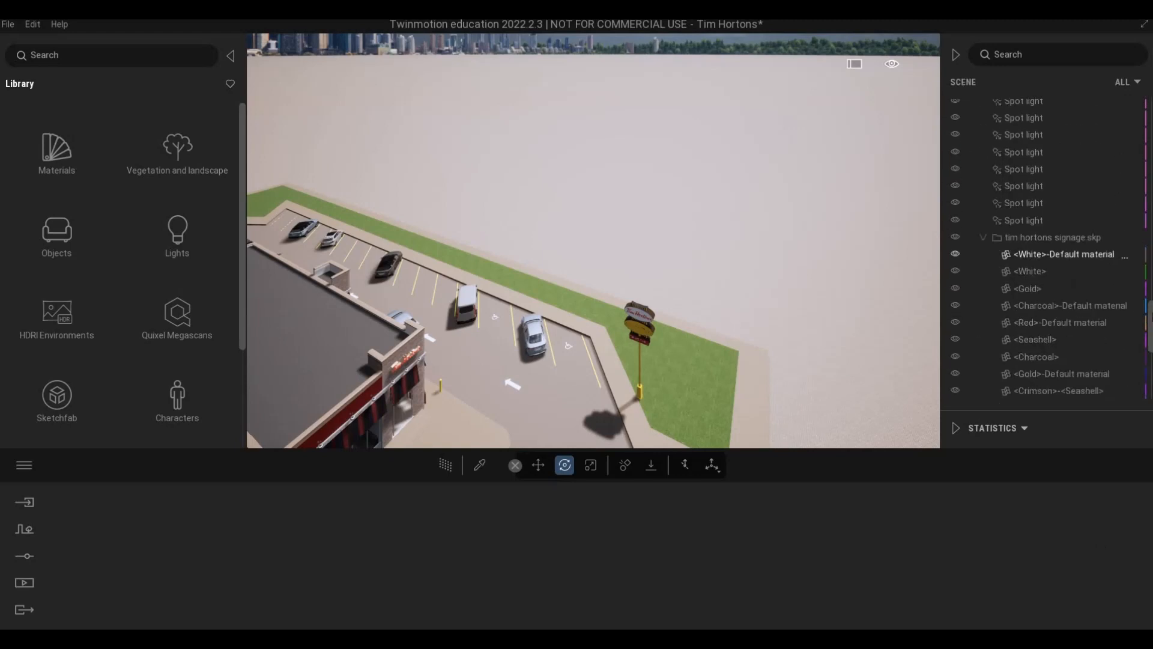
scroll(1046, 137, "up", 10)
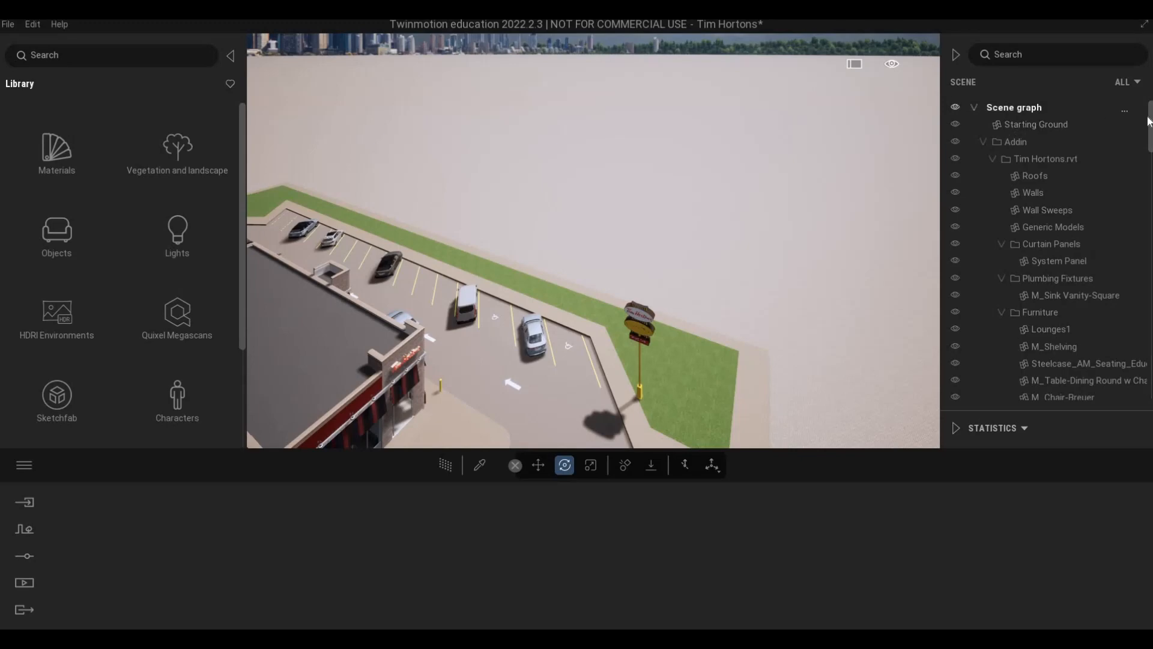
scroll(1137, 279, "down", 15)
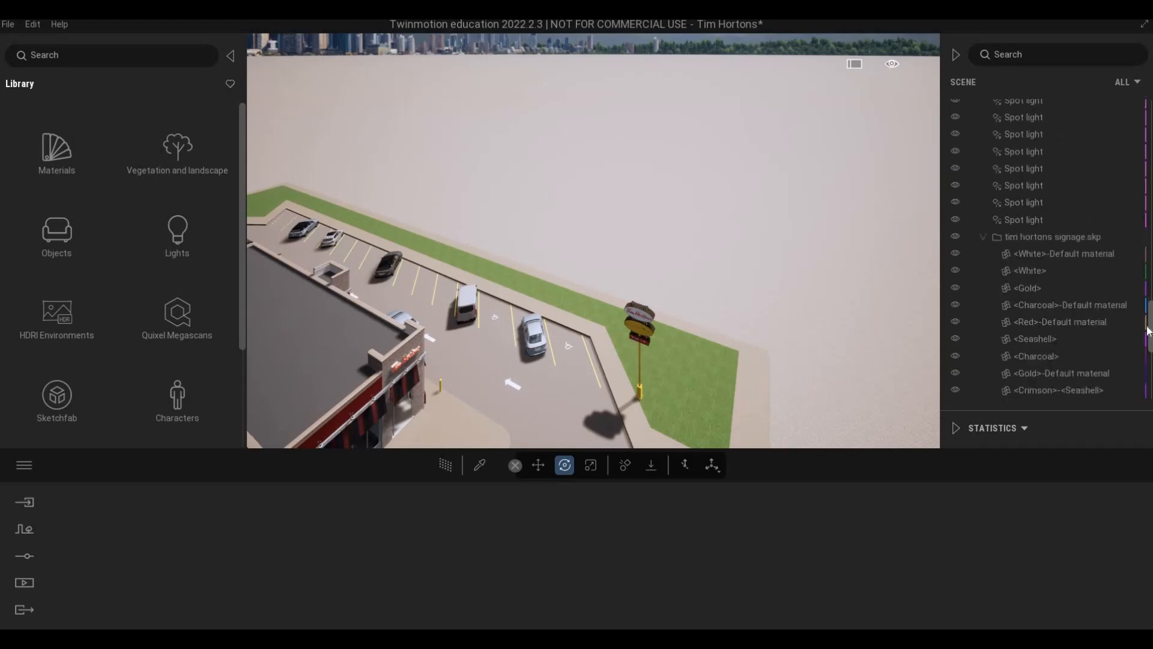
Survey the site from above the restaurant and inspect the near pylon sign's Tim Hortons, Always Fresh and Drive Thru panels up close
key("s")
key("a")
key("e")
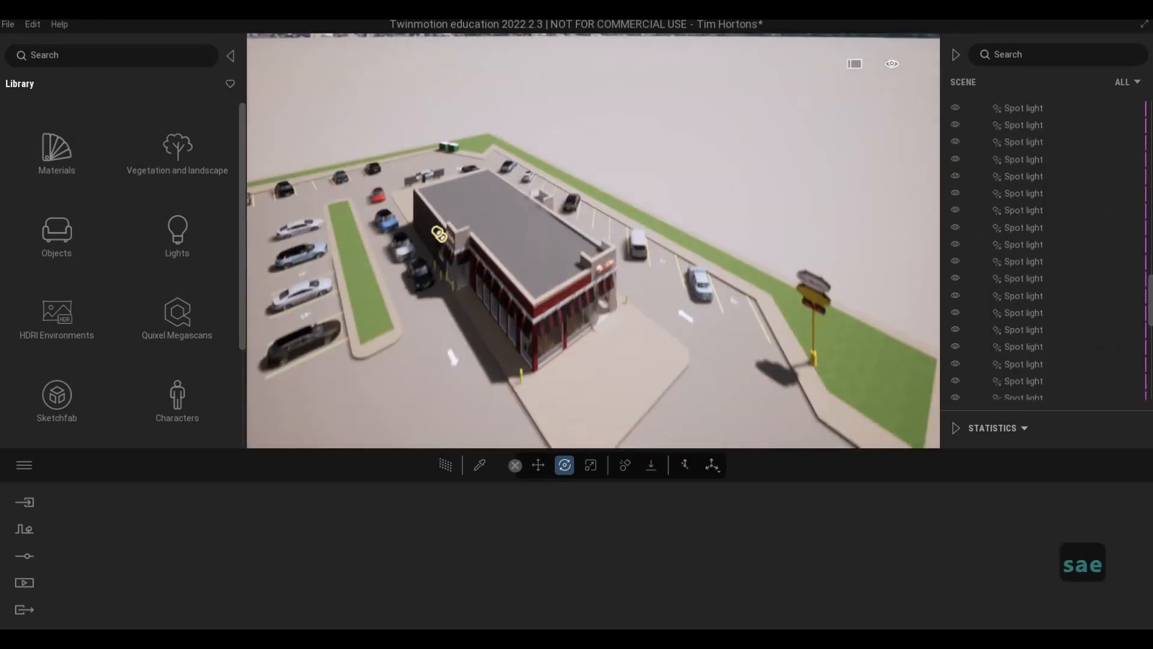
key("w")
key("w")
key("w")
key("w")
key("w")
key("w")
key("s")
key("a")
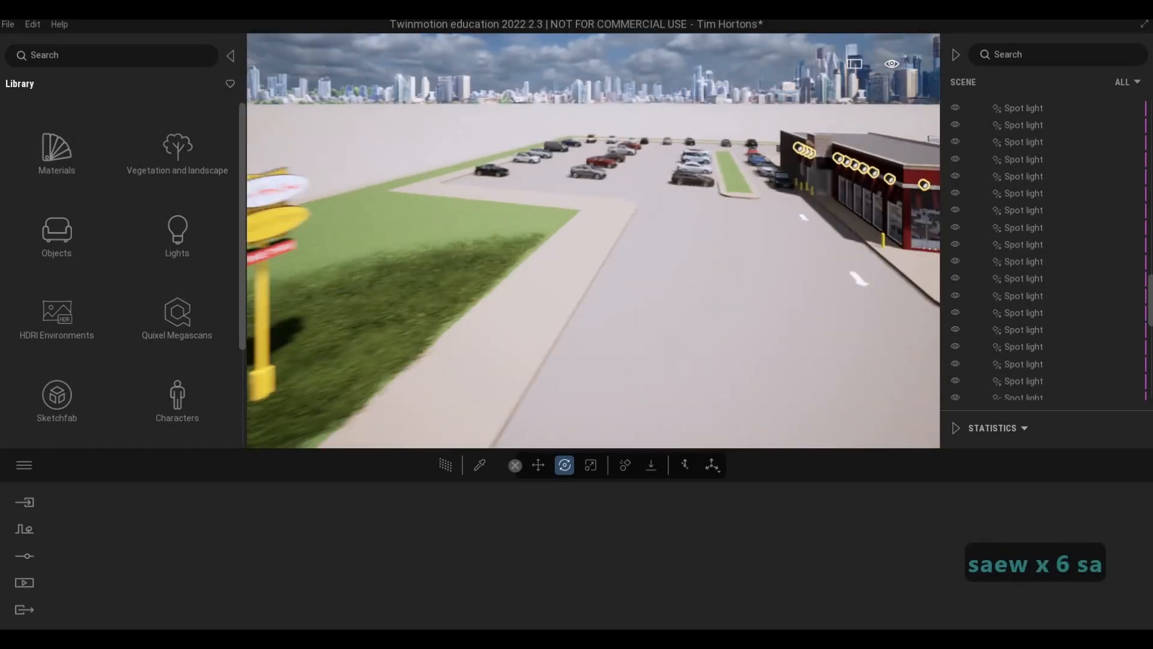
key("w")
key("a")
key("a")
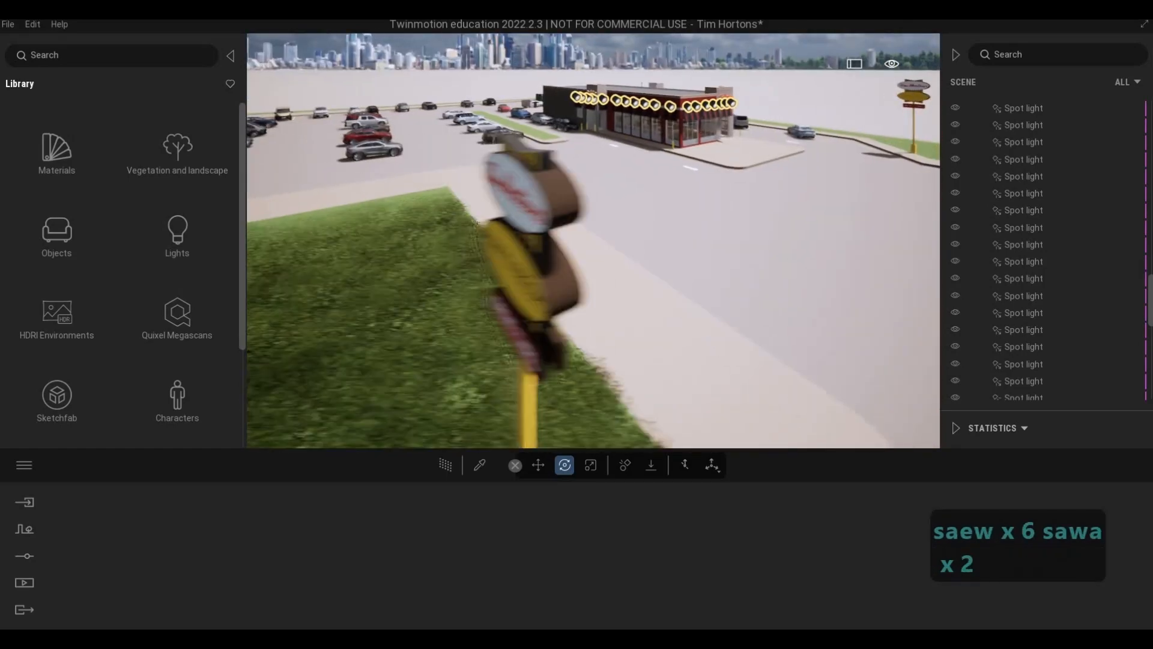
key("w")
key("s")
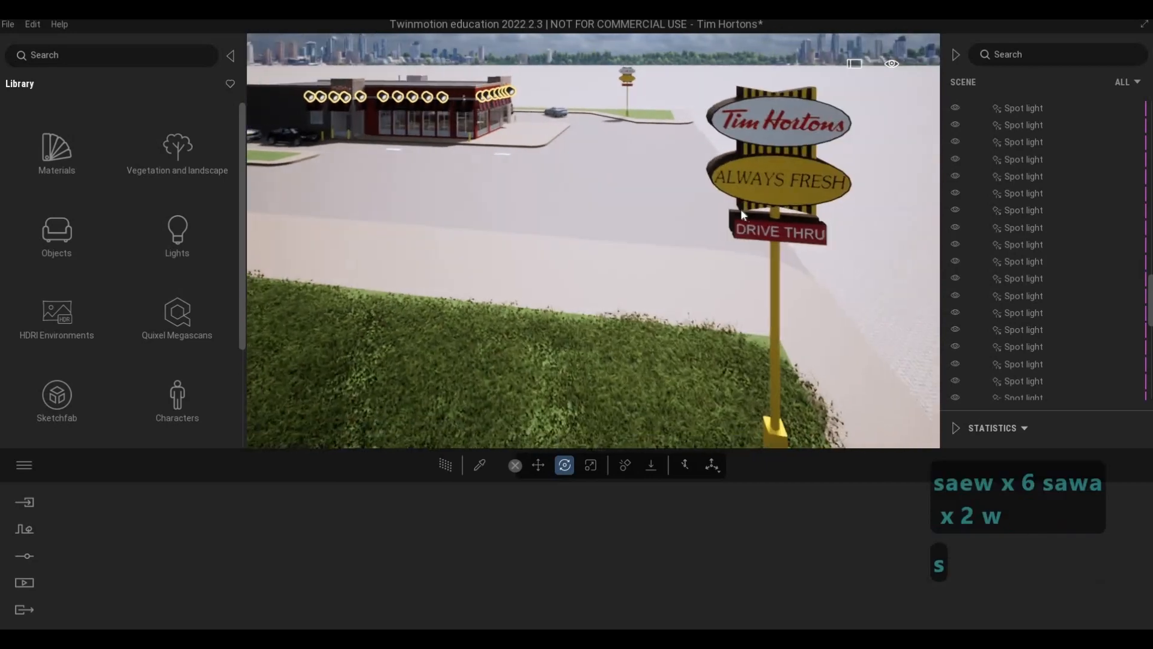
key("d")
key("w")
key("s")
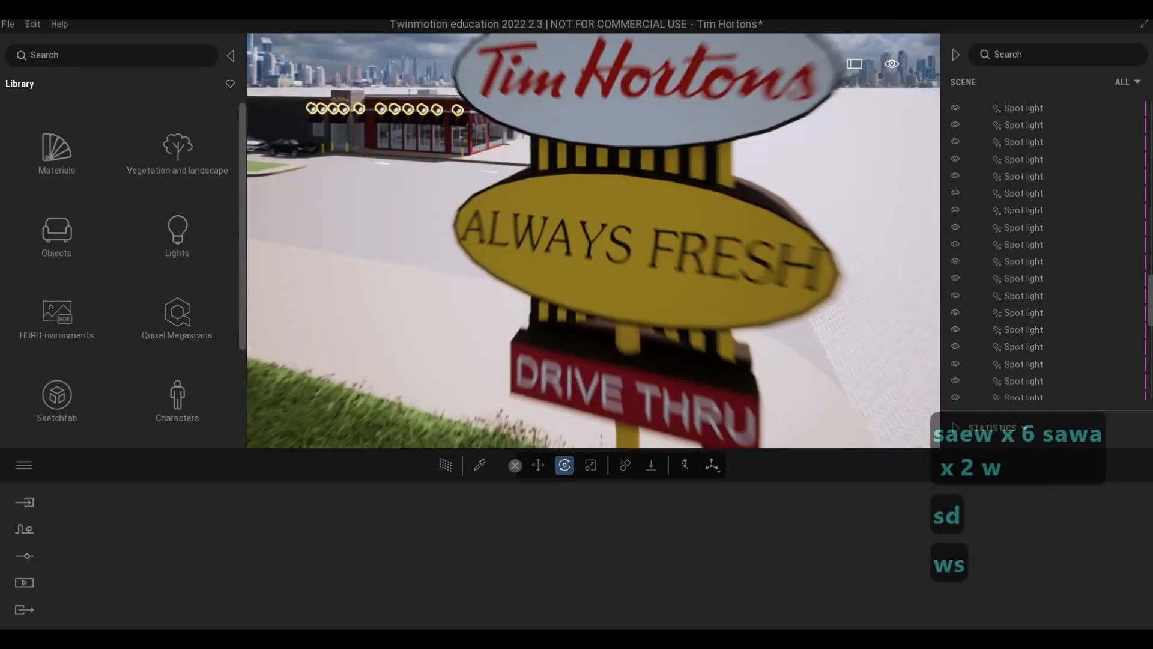
Move past the near sign to a view facing the paved corner in front of the restaurant
key("w")
key("w")
key("d")
key("w")
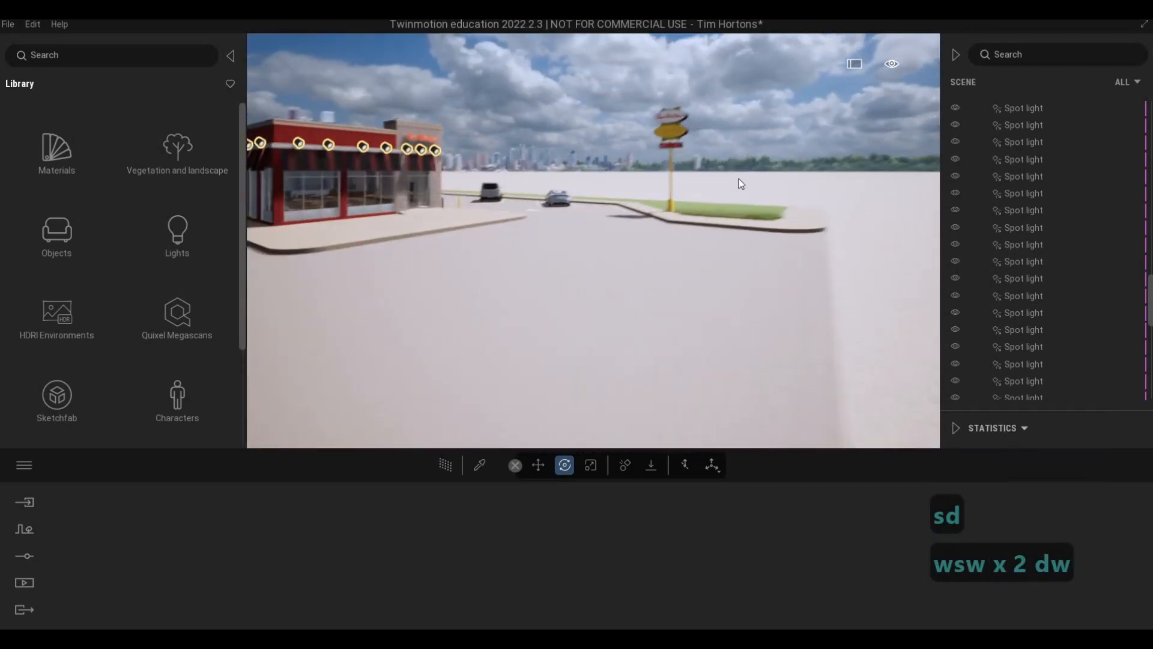
key("d")
key("w")
key("q")
key("a")
key("w")
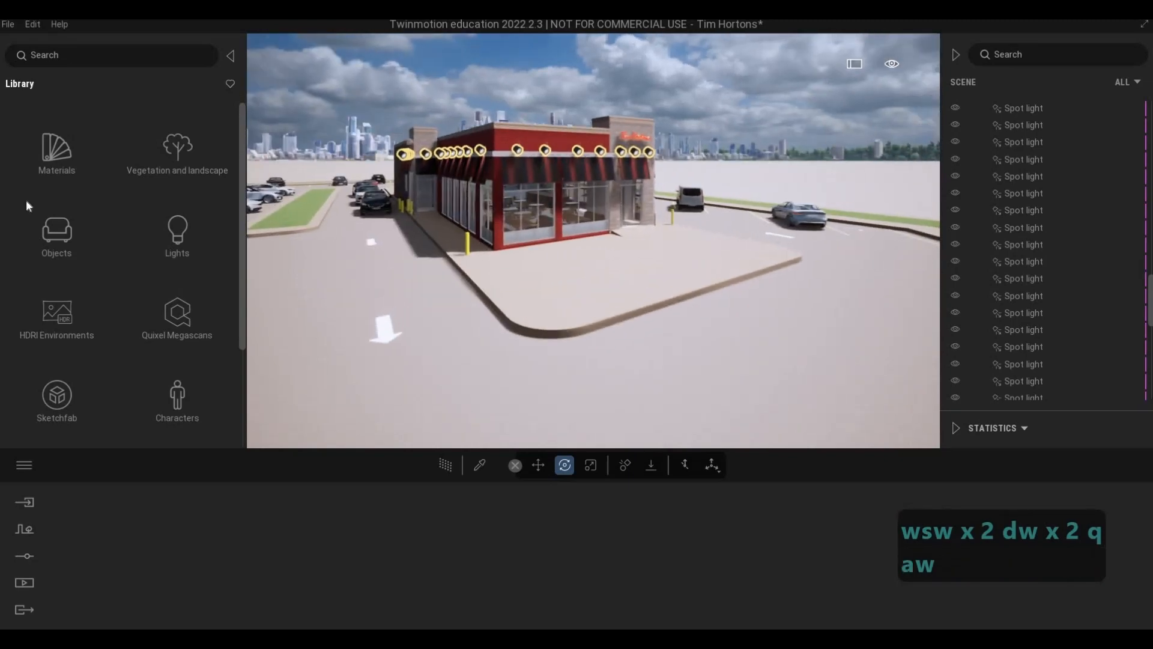
key("e")
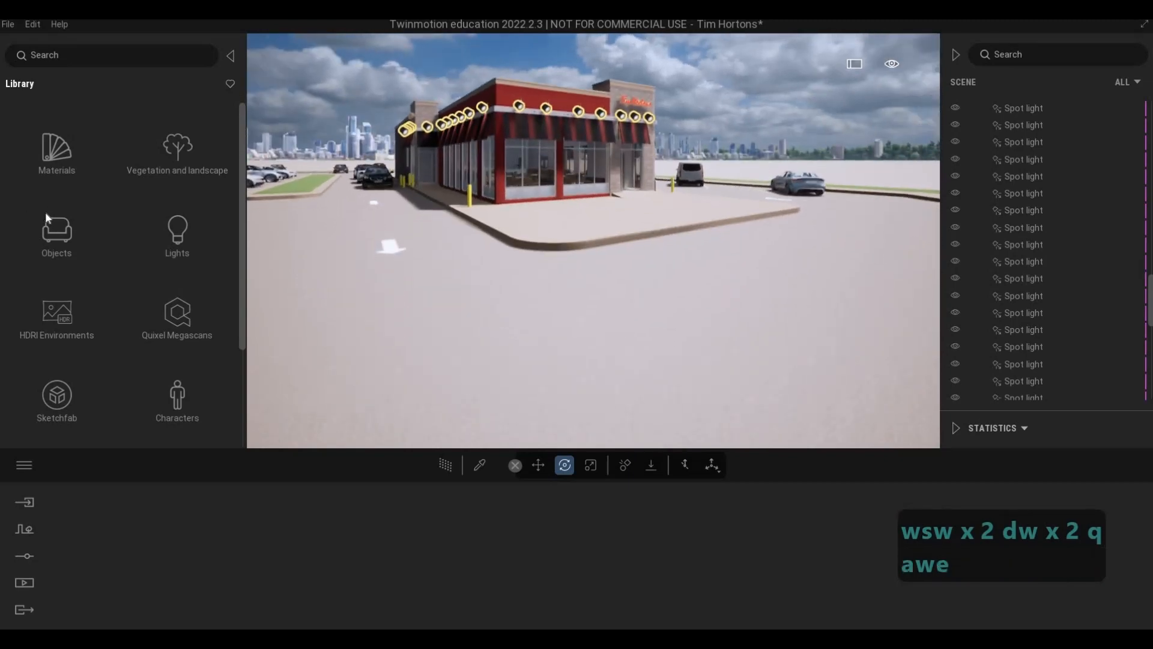
Check the Quixel Megascans and Materials categories of the library and go to the Home objects
left_click(178, 315)
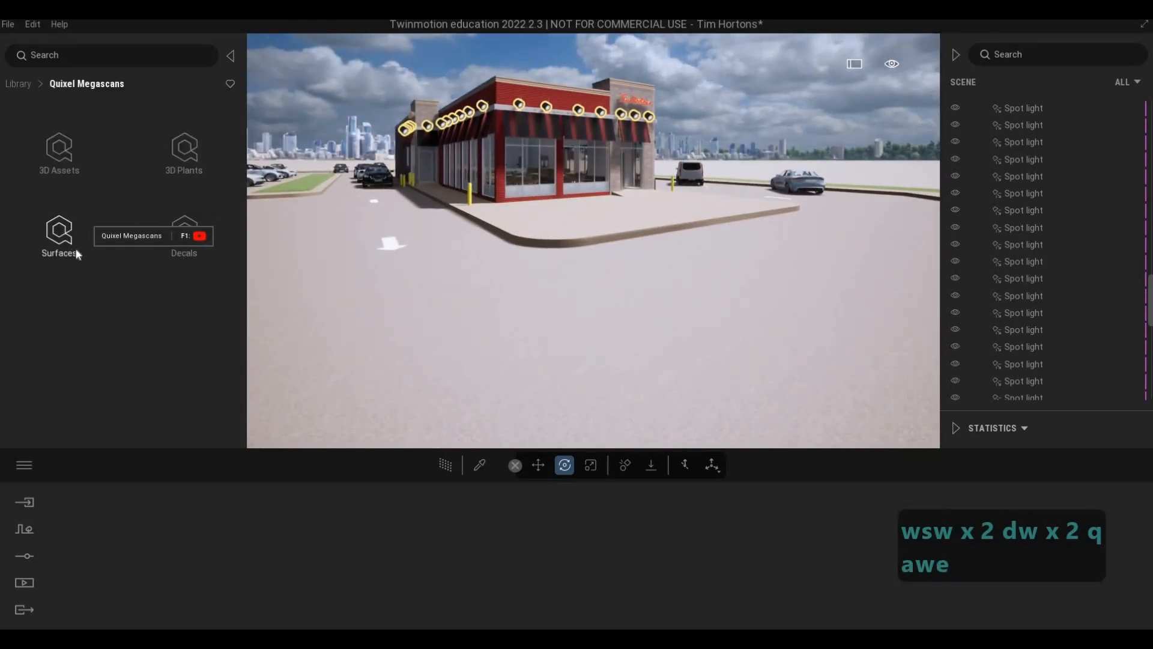
left_click(18, 83)
left_click(55, 153)
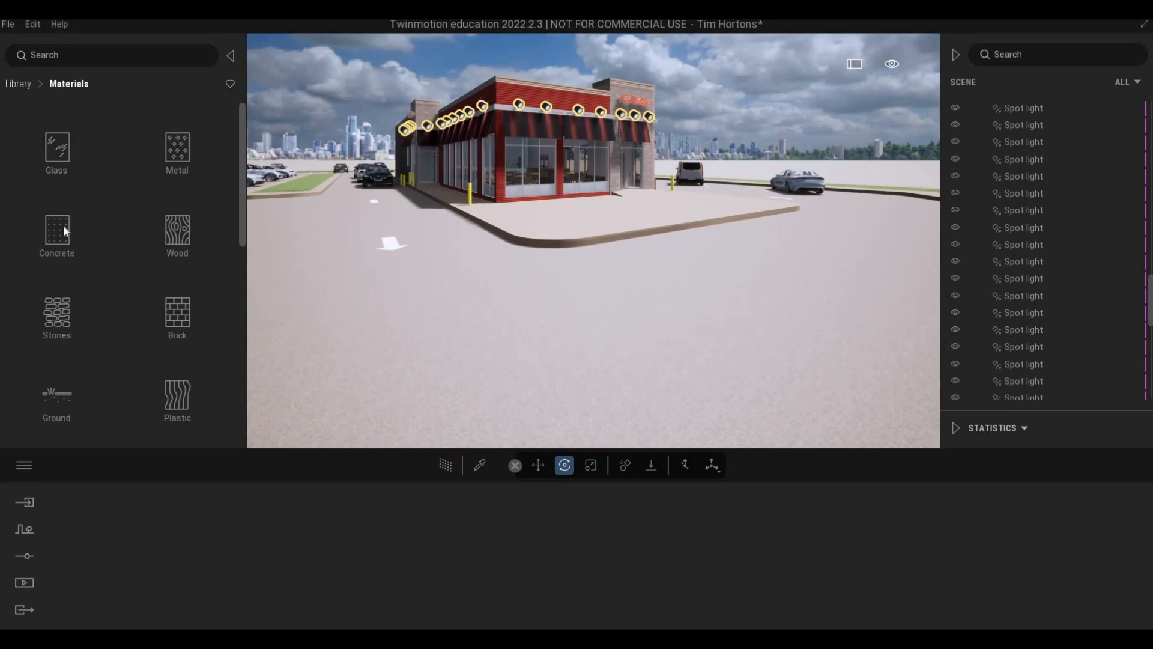
left_click(63, 226)
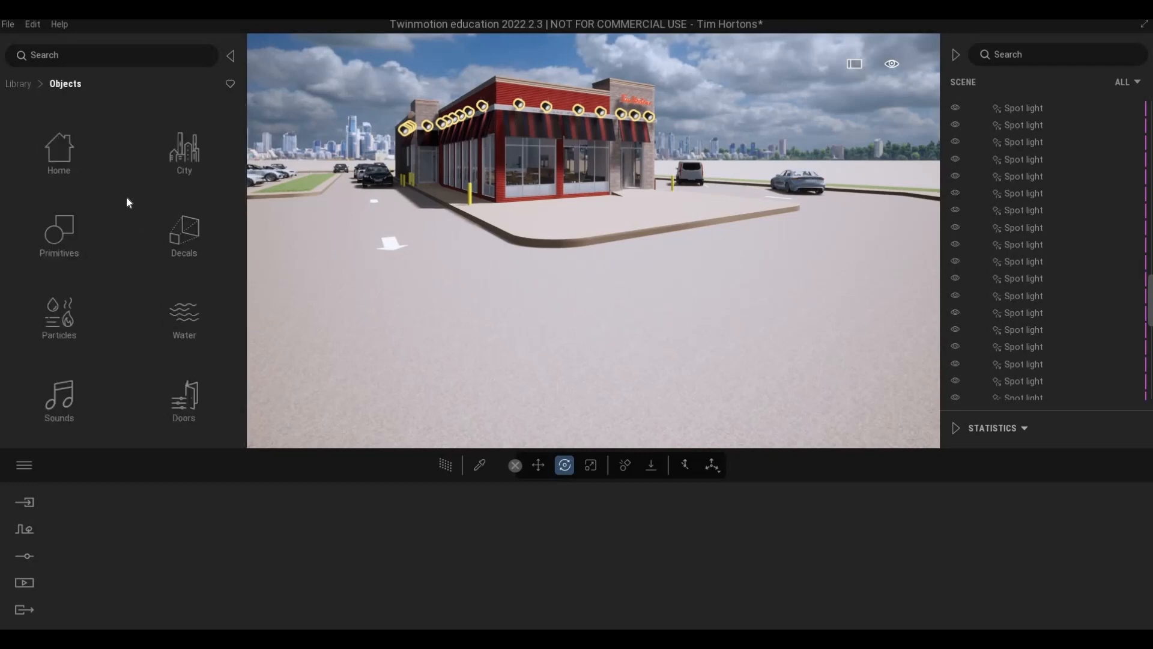
key("F1")
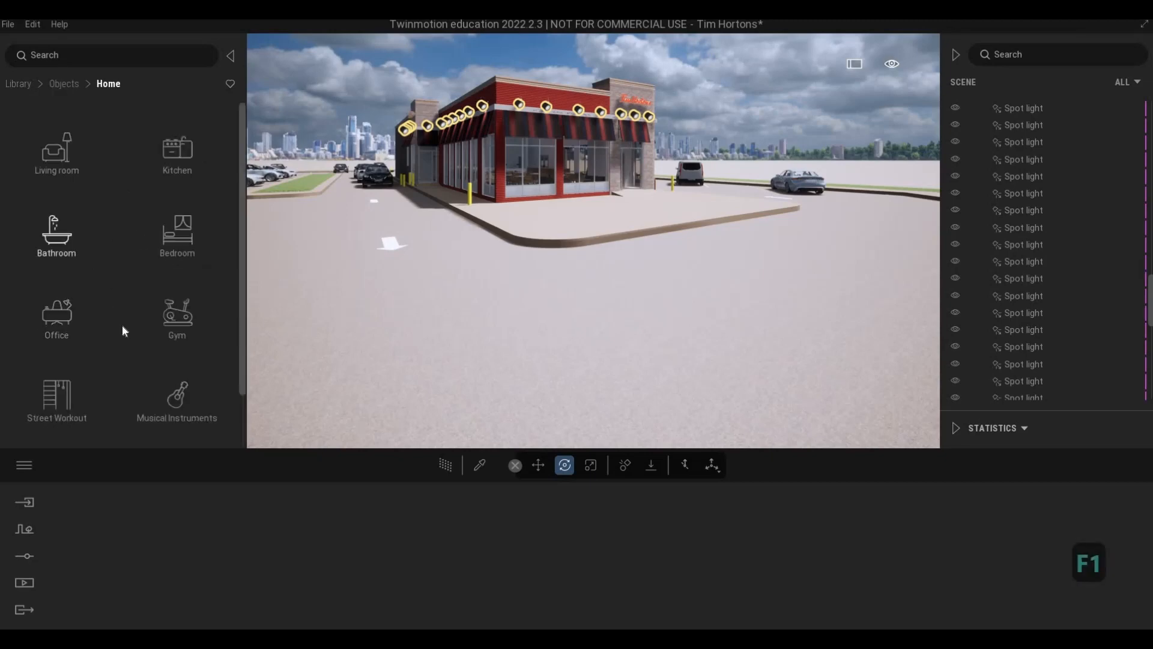
Look through the backyard tables in the Home objects for outdoor furniture
scroll(122, 336, "down", 1)
left_click(58, 427)
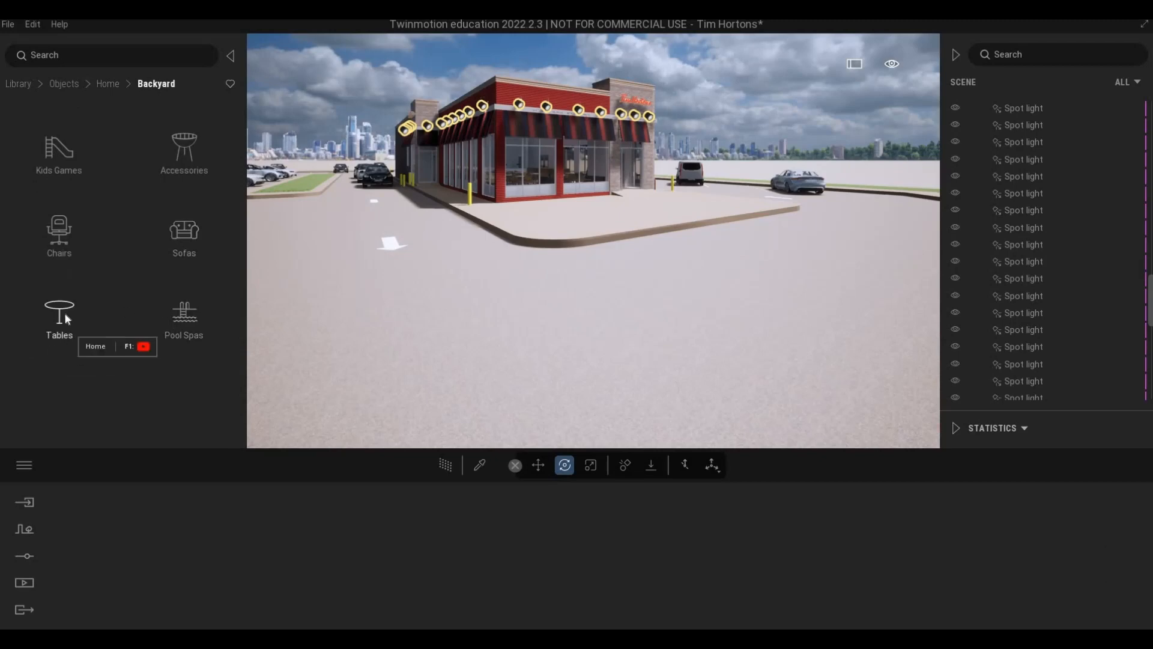
left_click(63, 312)
scroll(138, 309, "down", 6)
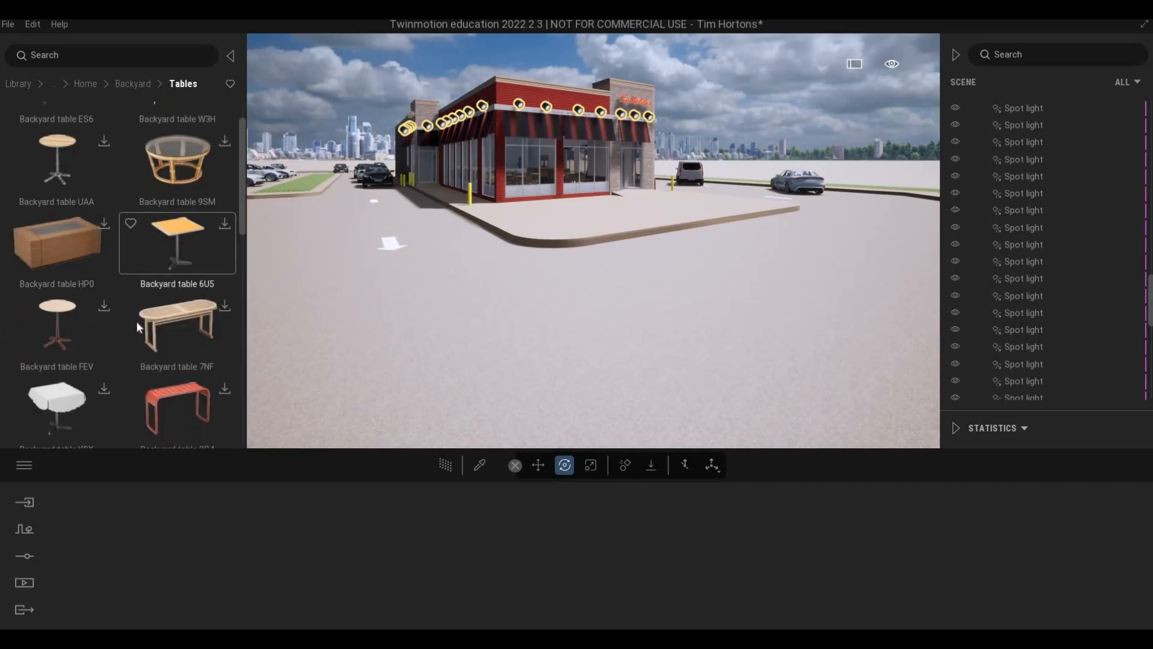
scroll(131, 328, "down", 2)
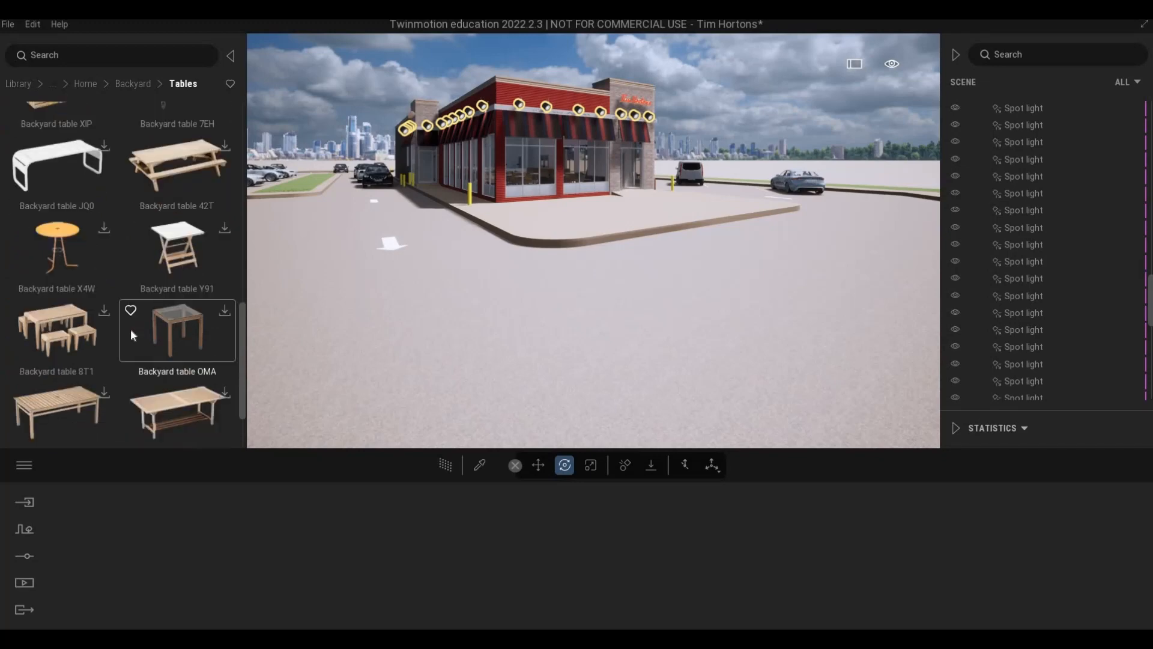
scroll(129, 323, "up", 4)
scroll(127, 324, "up", 5)
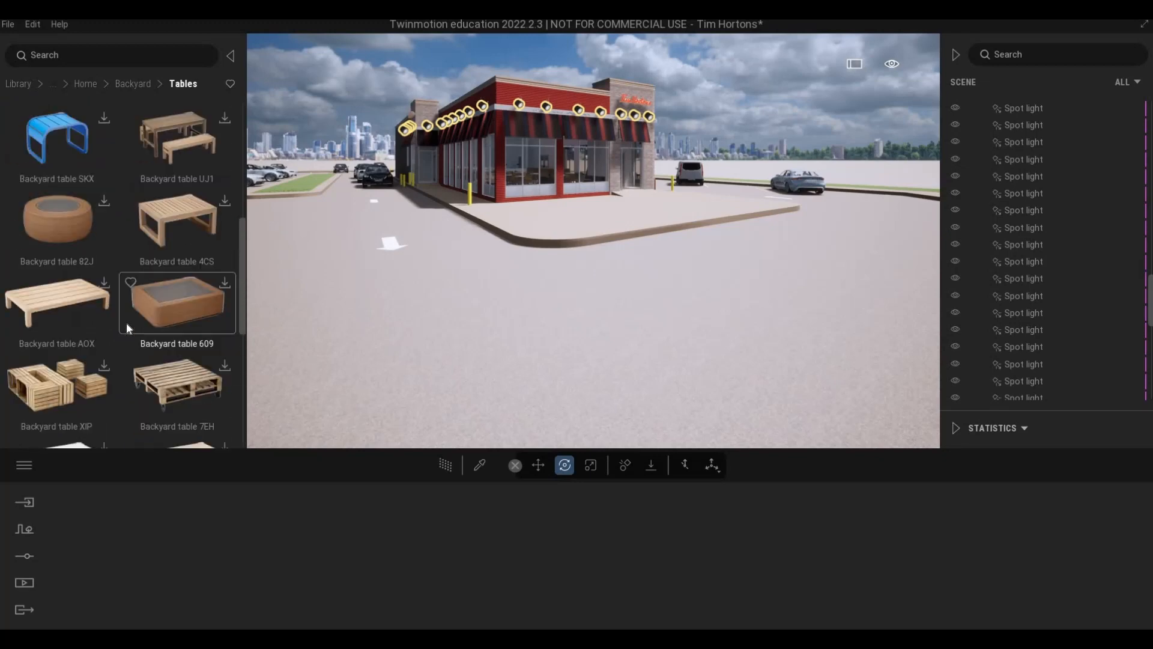
Look through the backyard pool and spa objects and return to the Backyard categories
left_click(131, 83)
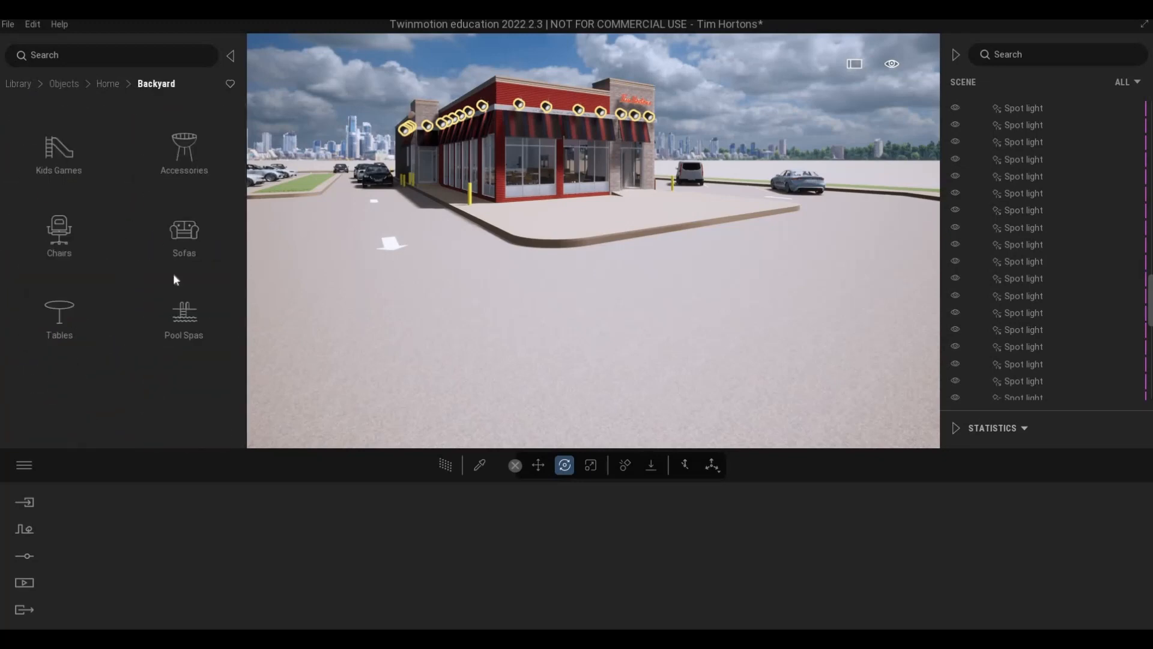
left_click(184, 326)
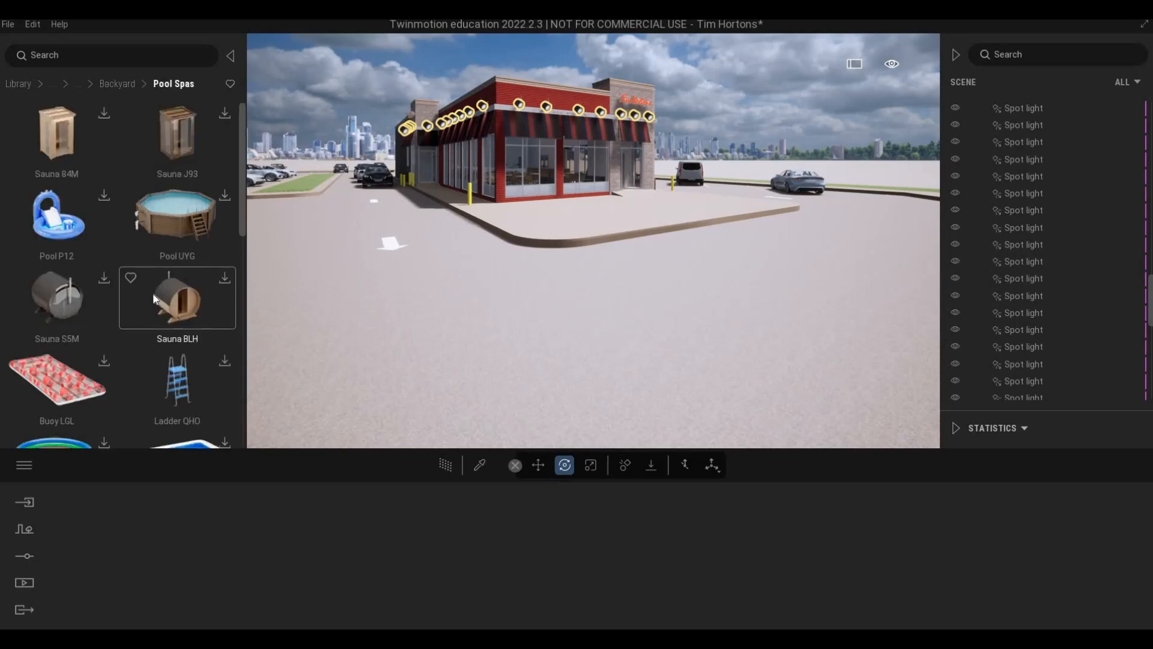
scroll(153, 300, "down", 2)
scroll(150, 307, "down", 8)
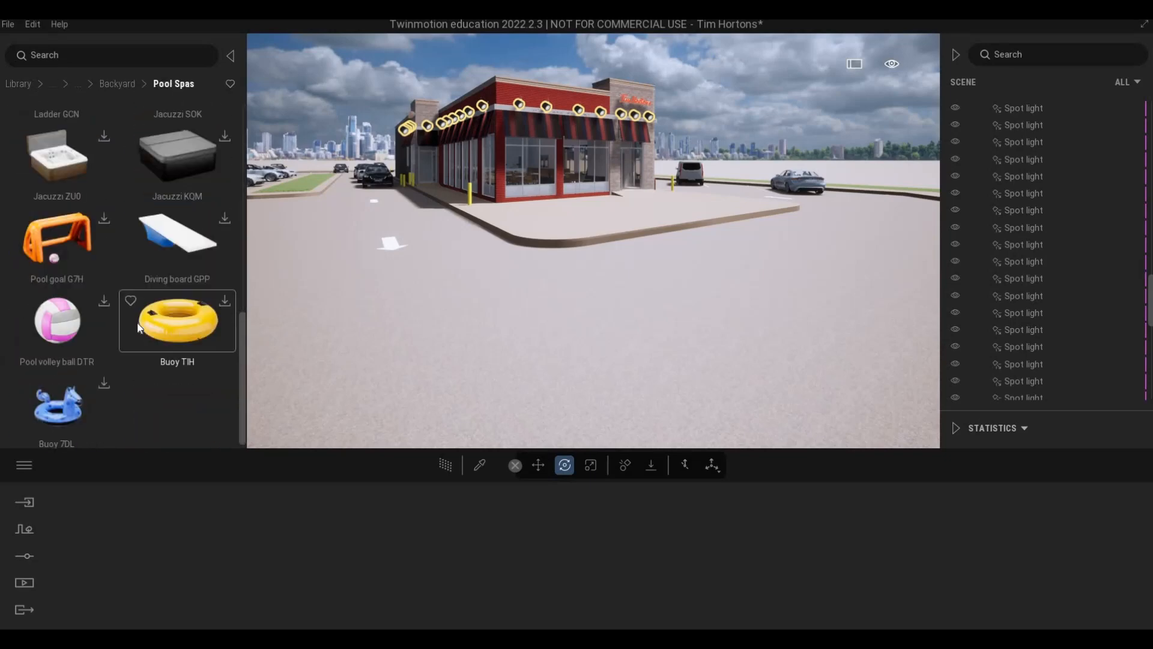
scroll(132, 318, "up", 10)
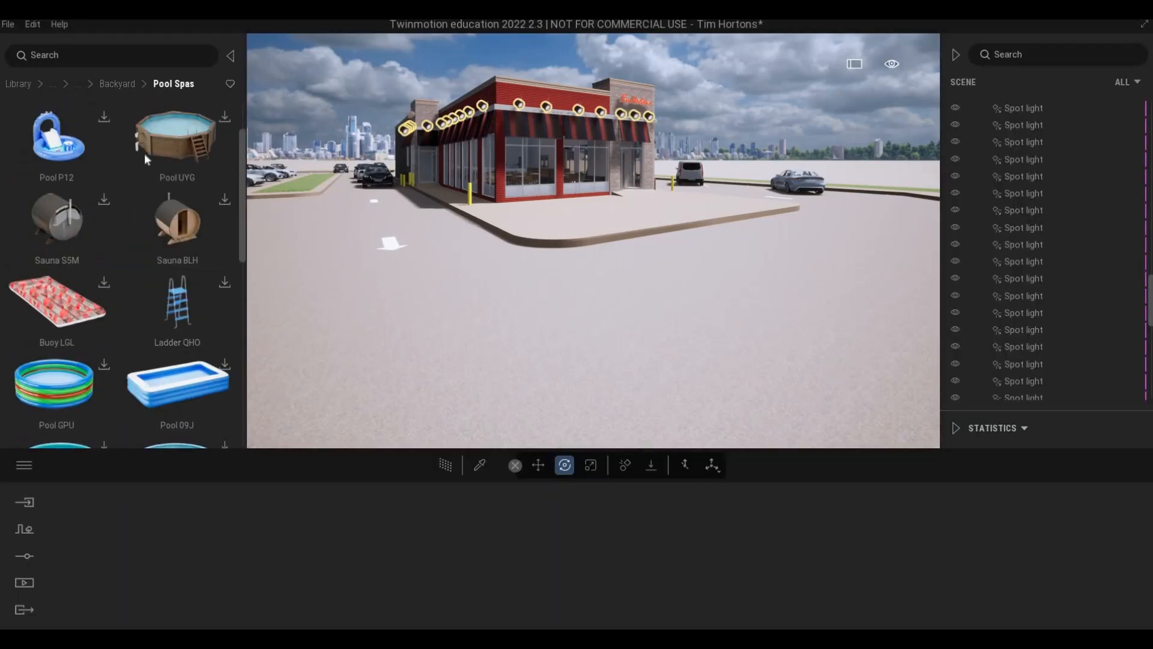
left_click(120, 84)
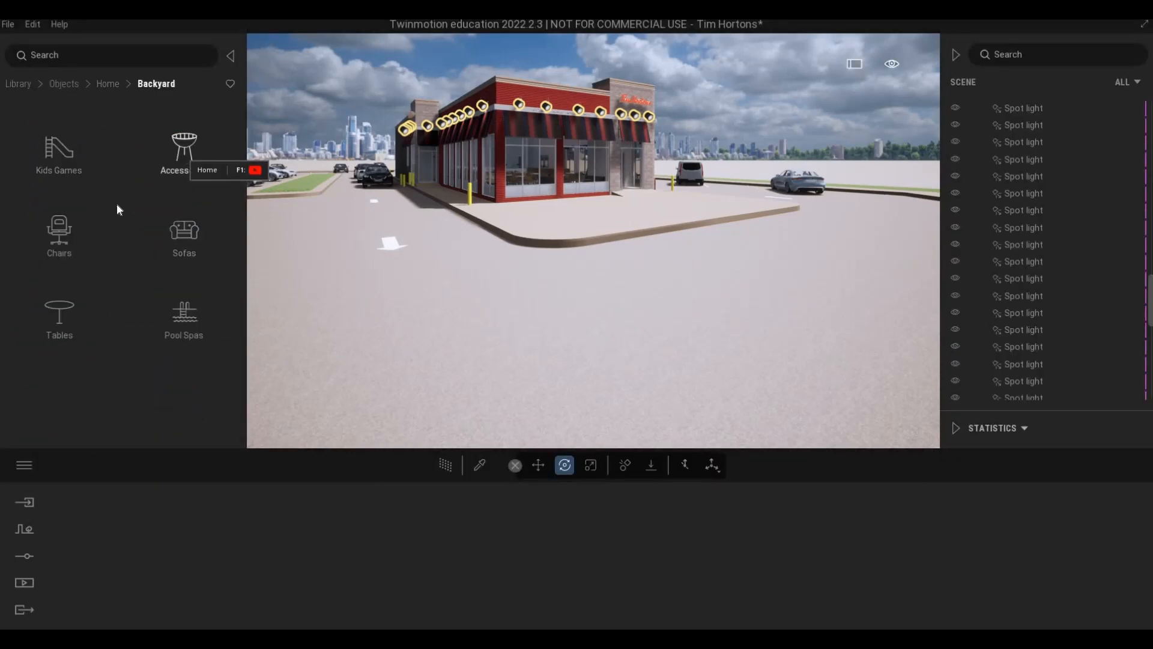
Look through the full list of backyard chairs for outdoor seating
left_click(137, 195)
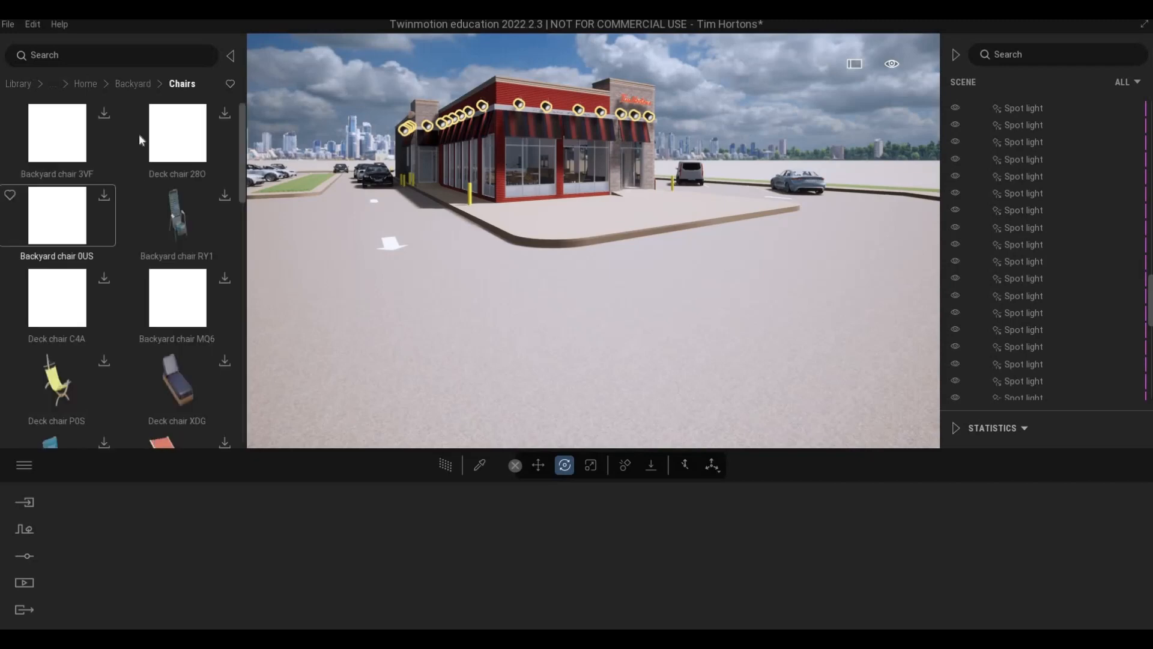
scroll(138, 246, "down", 3)
scroll(137, 248, "down", 10)
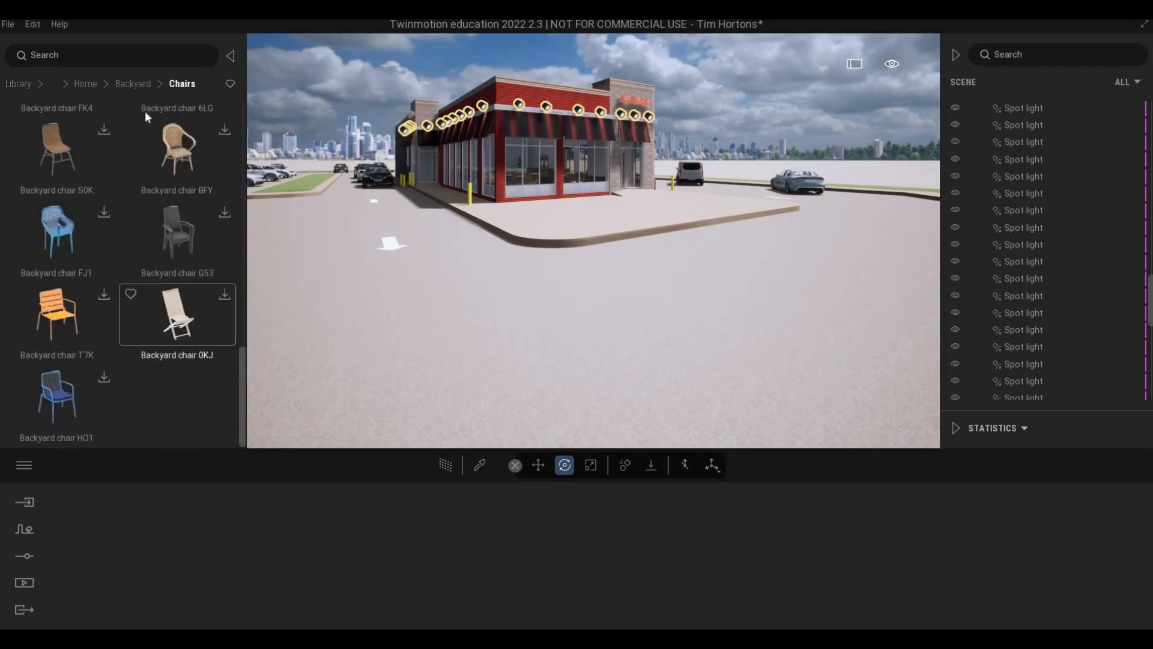
Look through the backyard kids games and return to the Home object categories
left_click(142, 88)
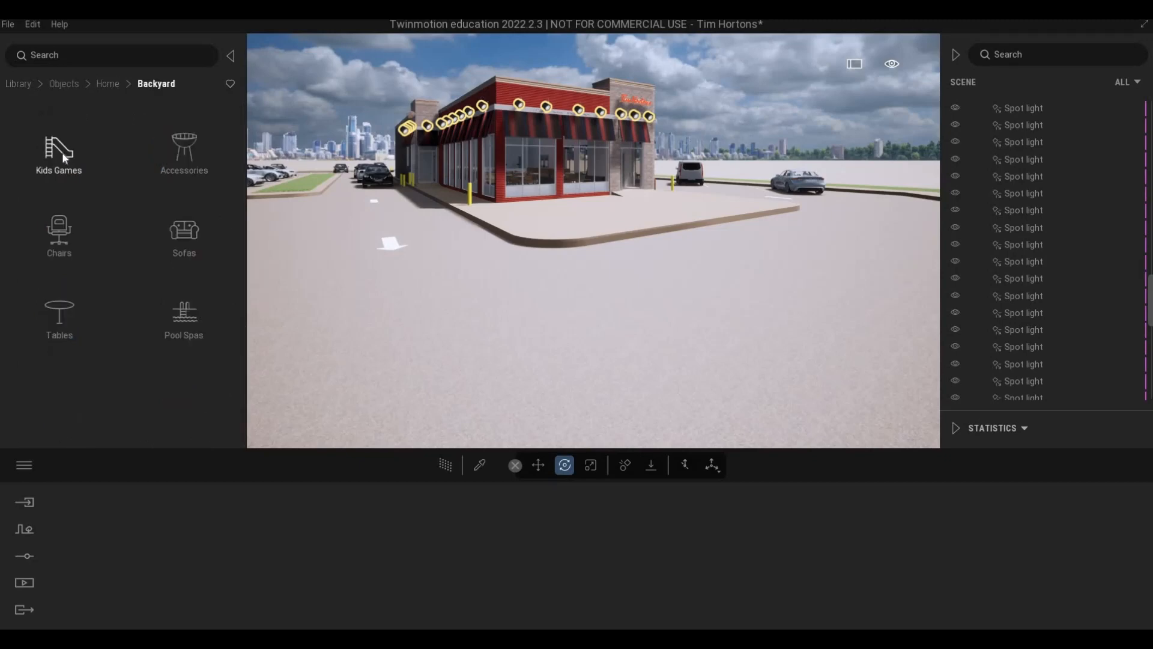
left_click(63, 153)
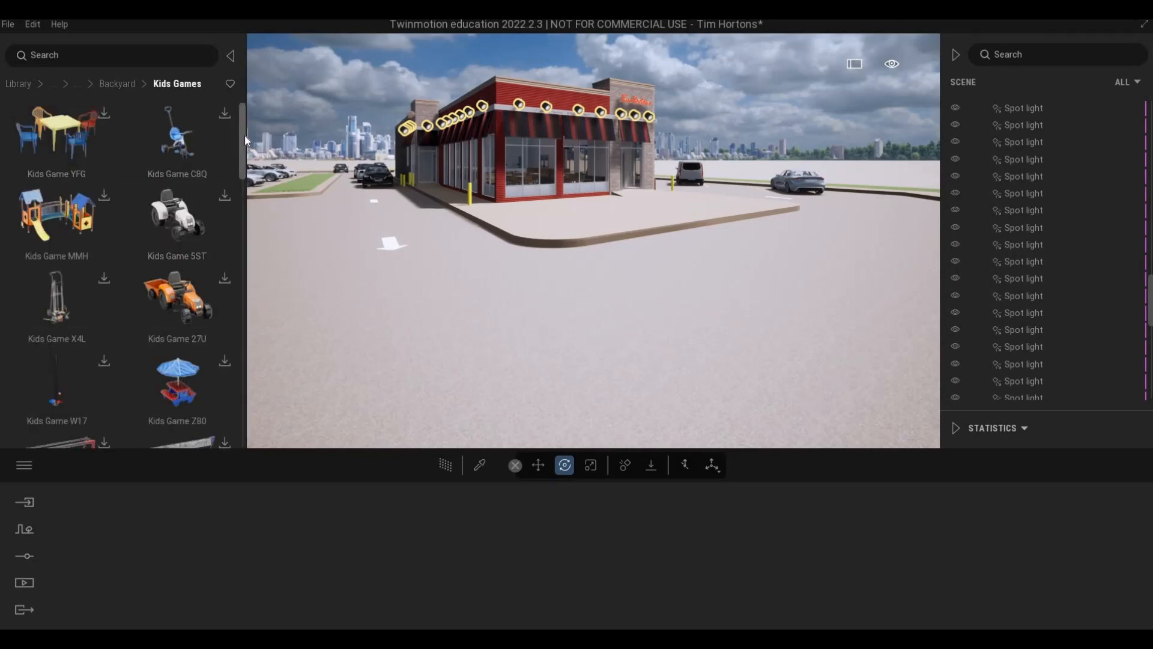
left_click_drag(245, 137, 196, 108)
left_click(120, 86)
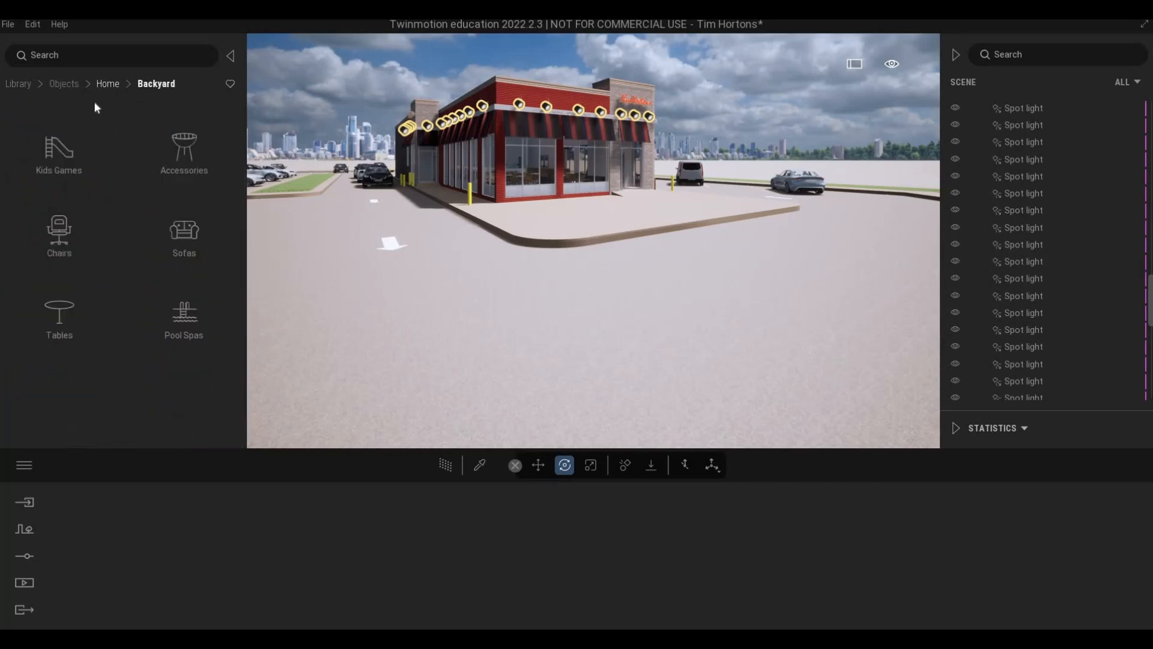
left_click(107, 84)
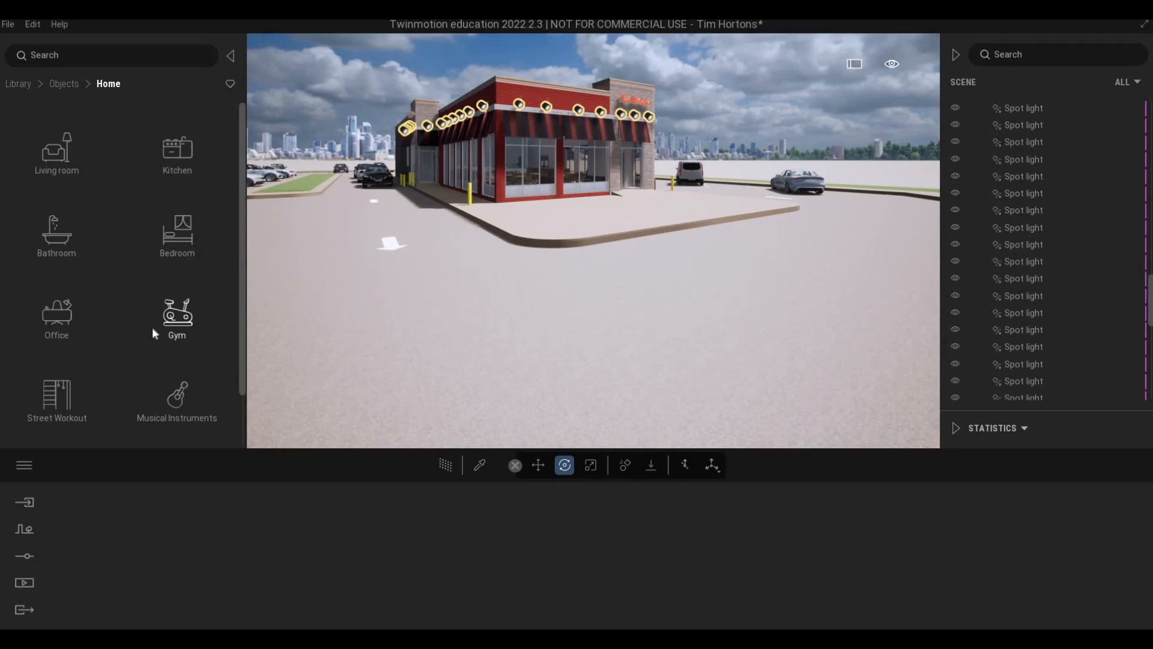
Recheck the full list of backyard tables for outdoor seating sets and return to the Home objects
scroll(67, 341, "down", 1)
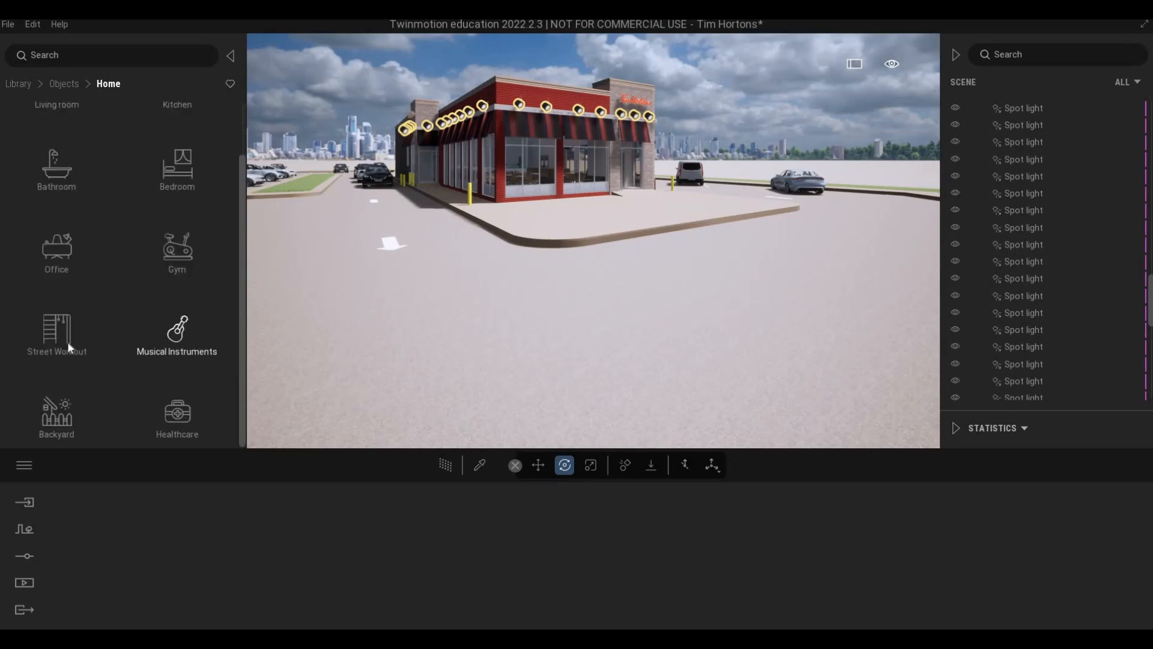
left_click(54, 413)
left_click(70, 311)
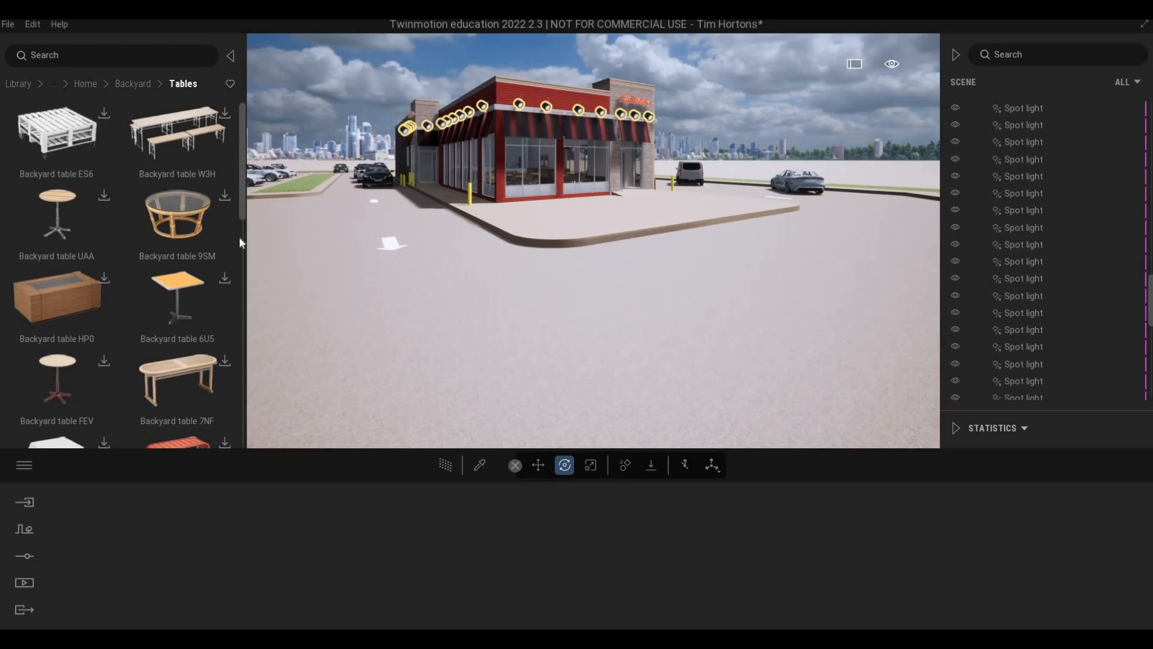
scroll(240, 243, "down", 5)
scroll(243, 232, "up", 2)
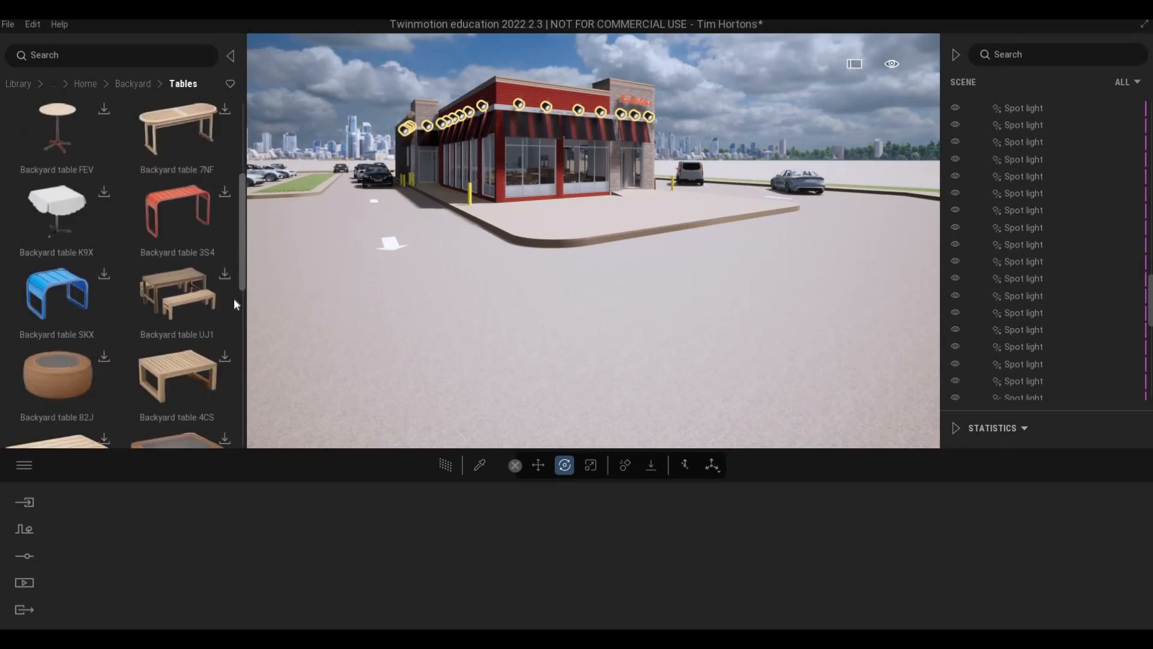
scroll(222, 360, "down", 8)
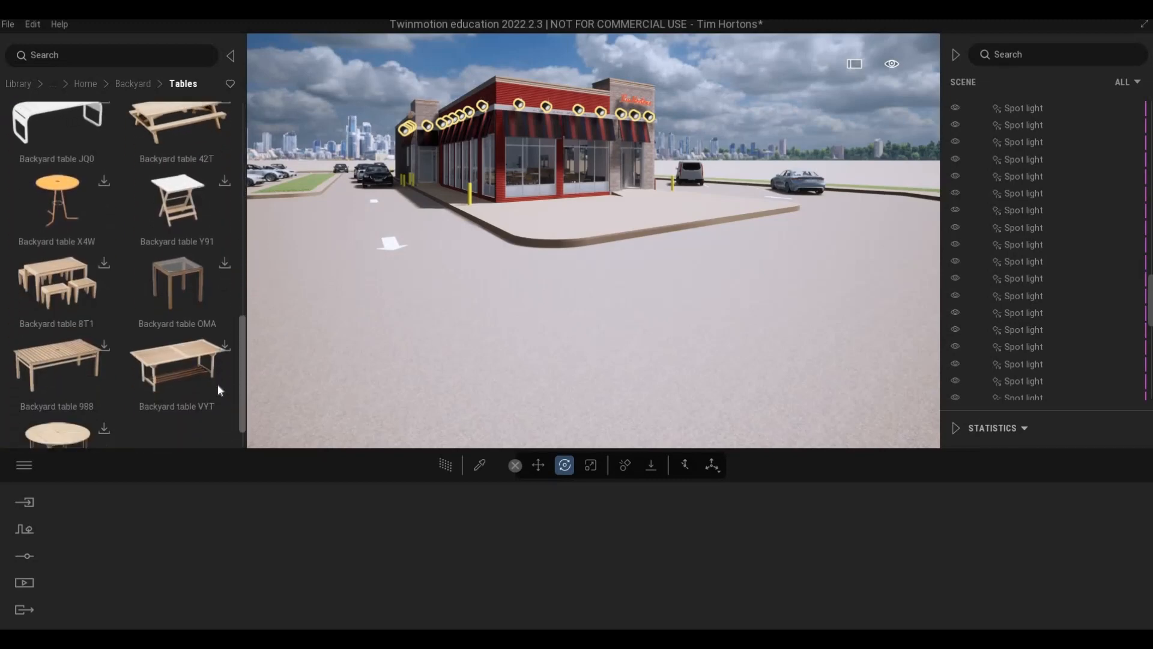
scroll(217, 384, "down", 2)
scroll(227, 314, "up", 6)
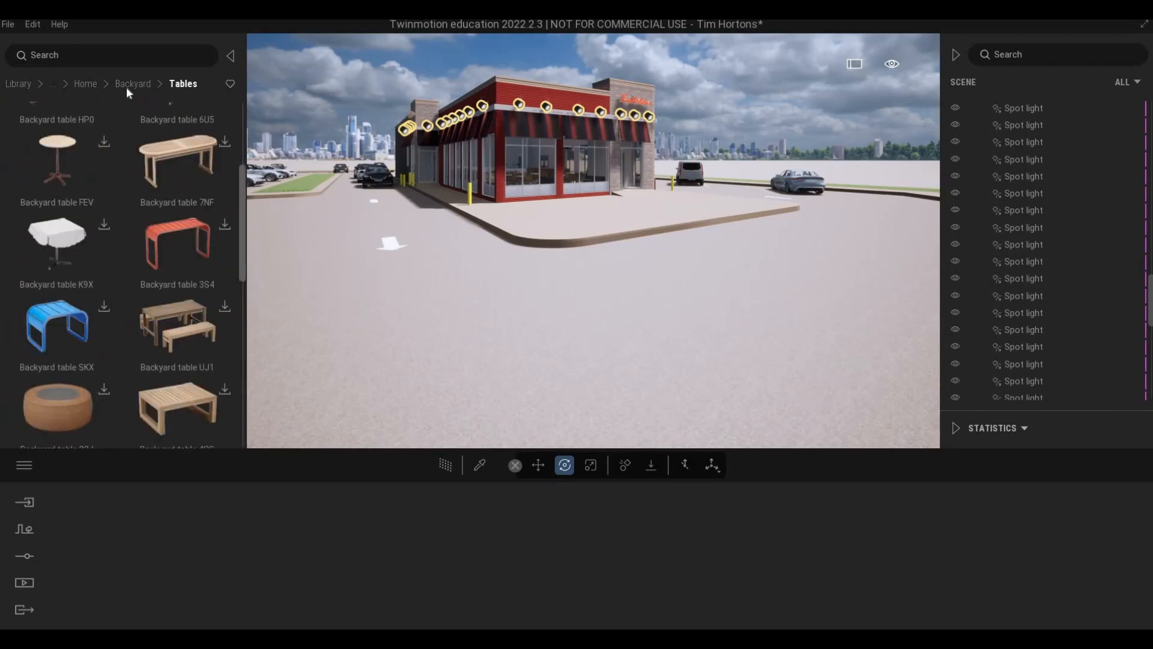
left_click(90, 84)
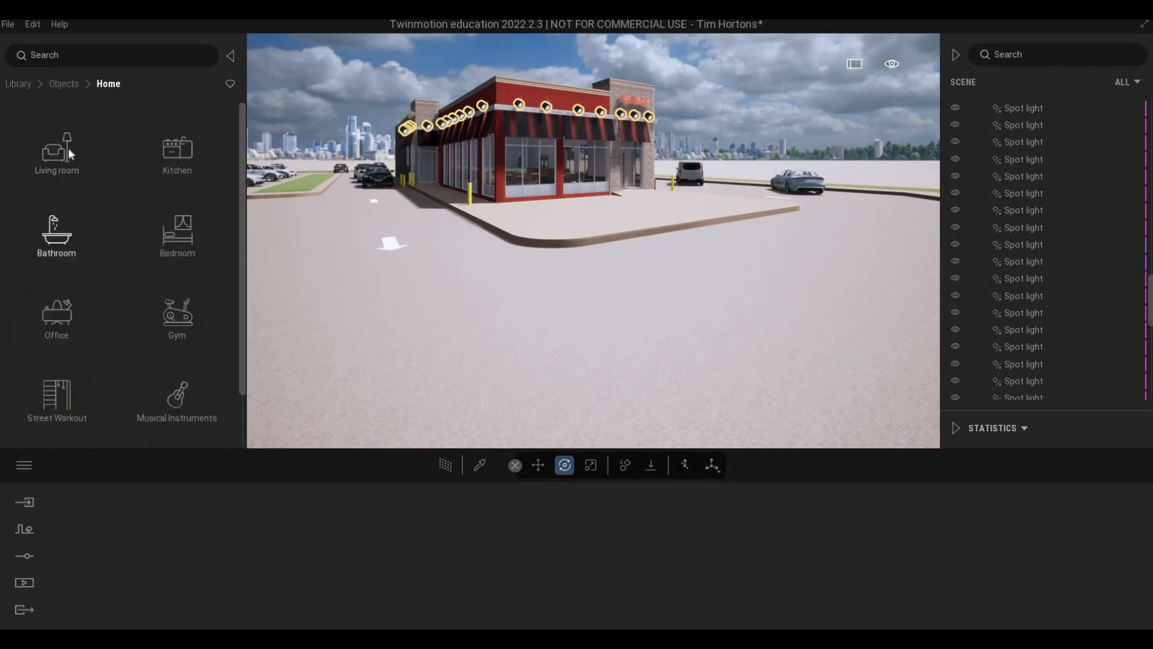
Browse the living room tables for a table set with chairs suited to the area in front of the restaurant
left_click(60, 174)
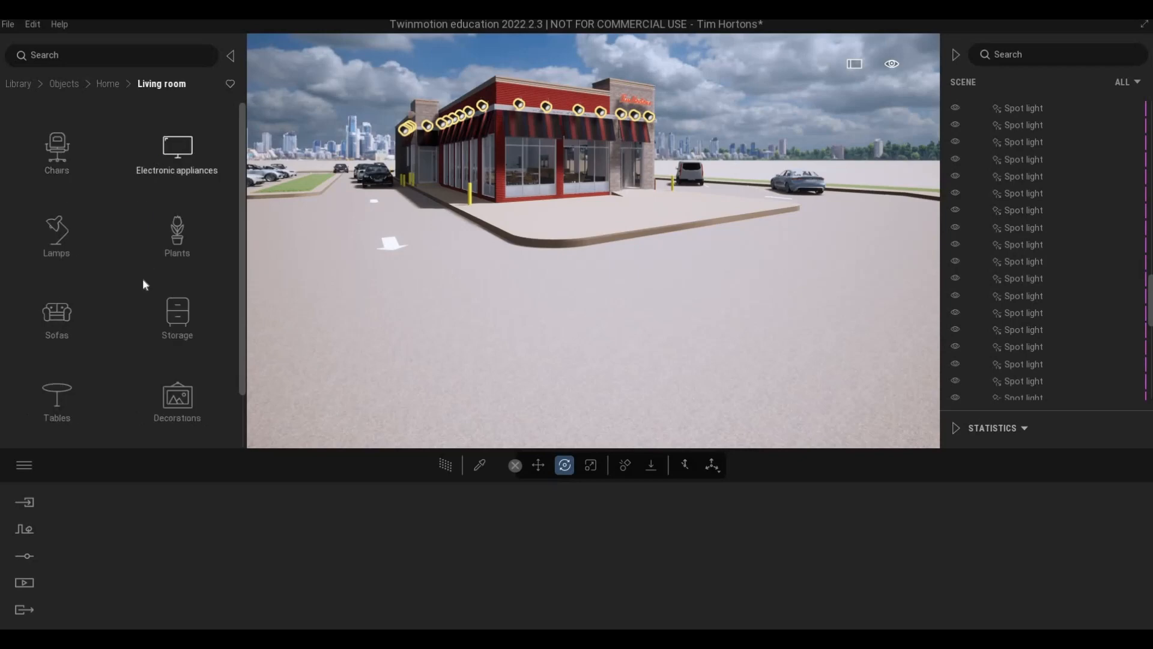
scroll(69, 344, "down", 1)
left_click(96, 338)
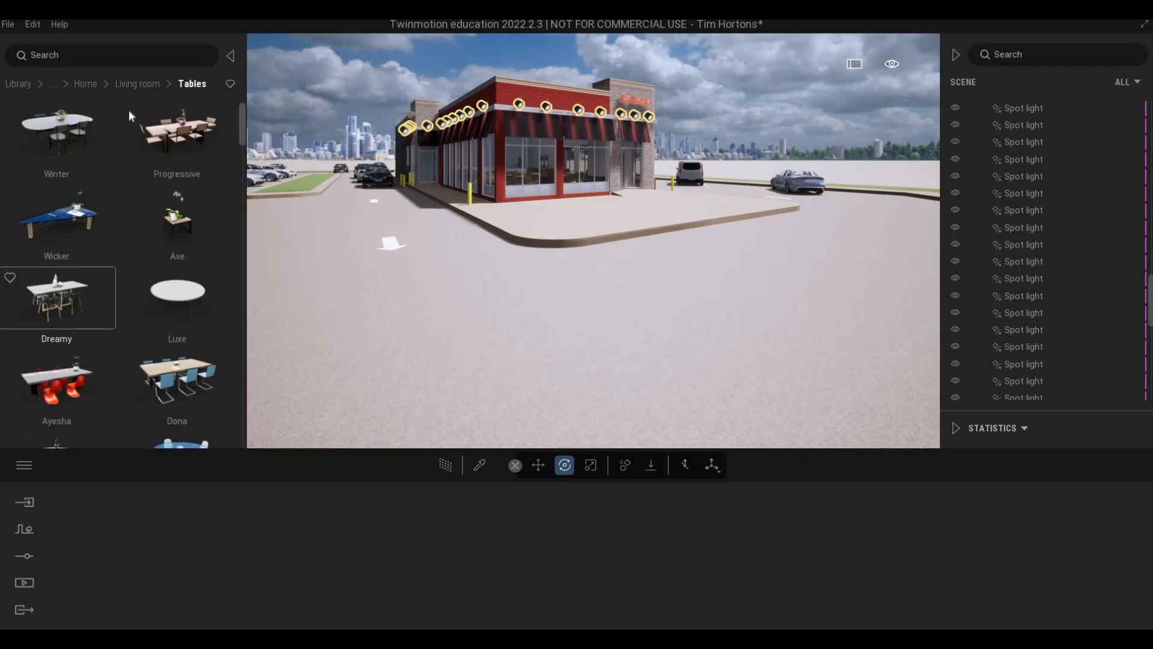
left_click(137, 79)
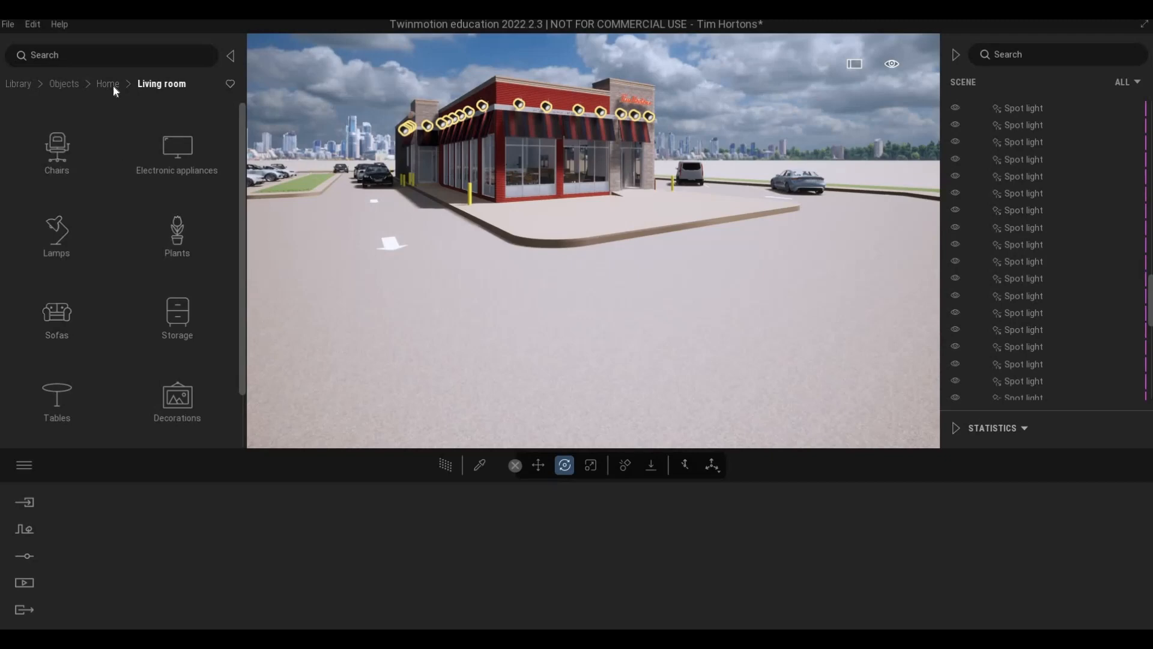
scroll(141, 197, "down", 1)
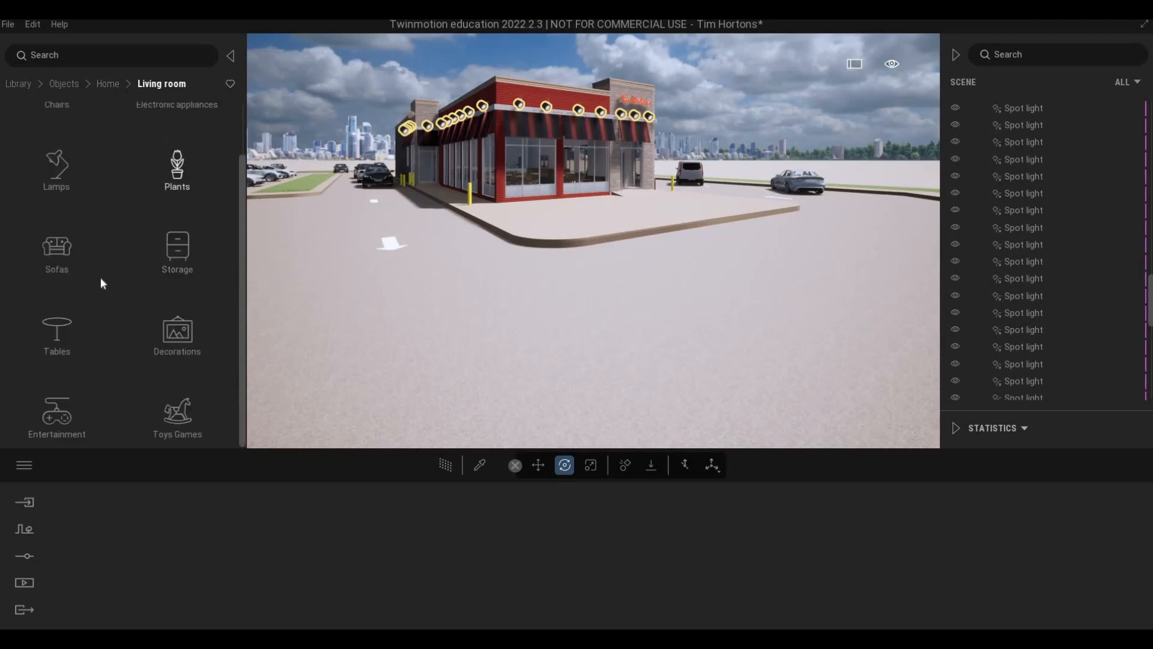
left_click(108, 84)
scroll(101, 156, "down", 2)
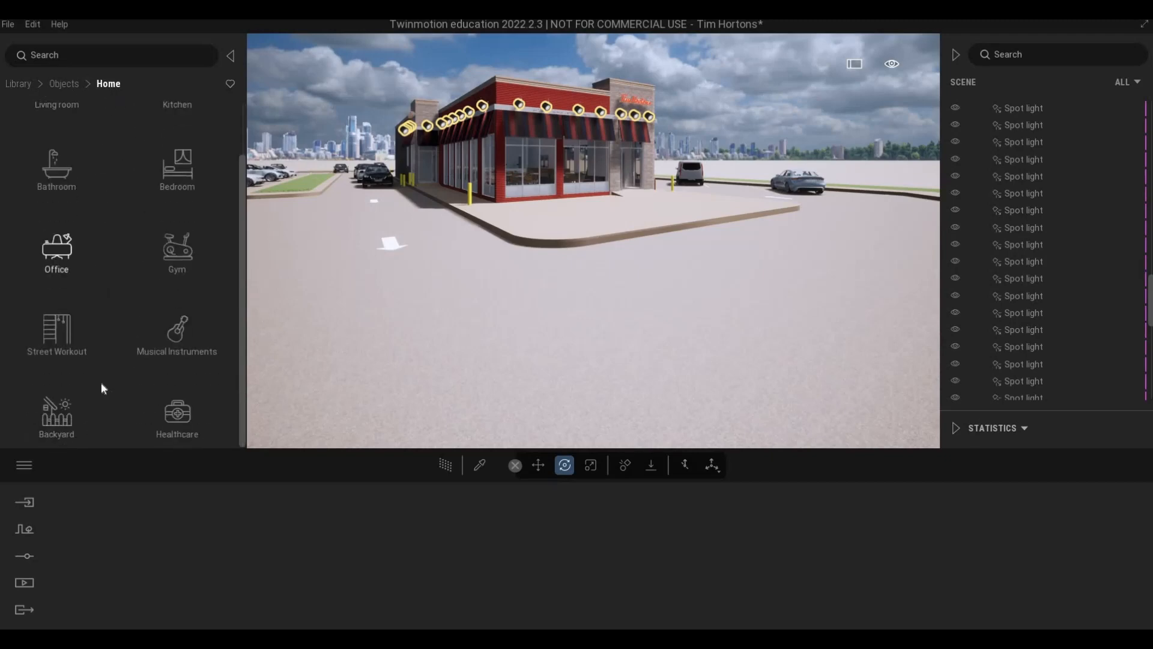
scroll(160, 345, "up", 2)
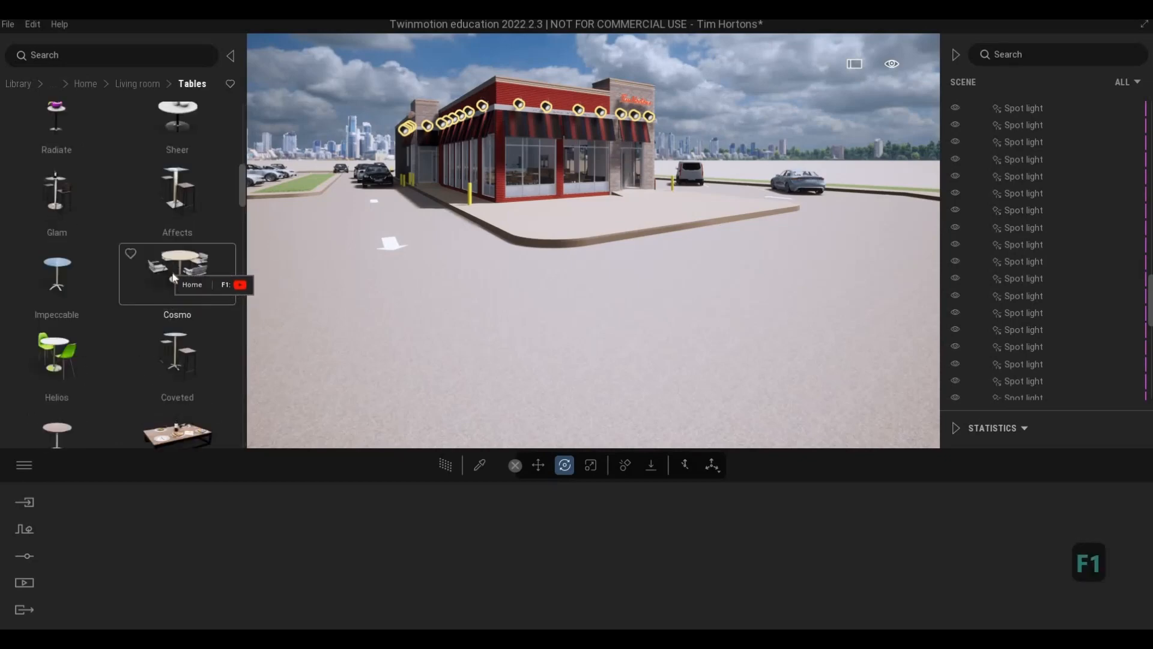
scroll(210, 267, "up", 1)
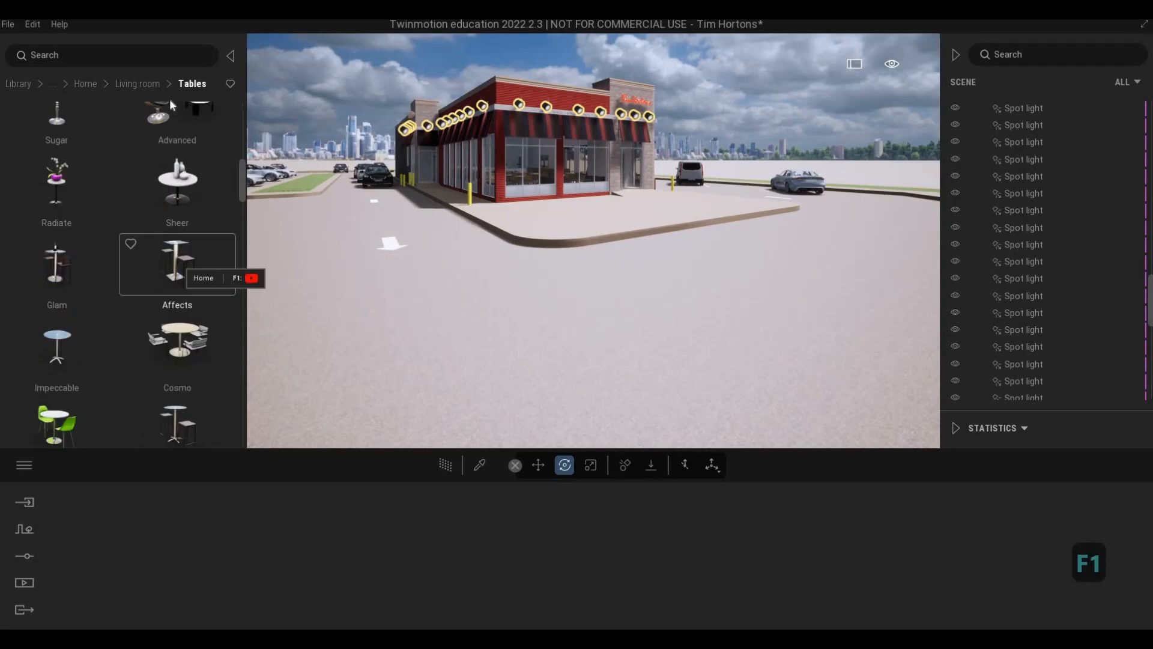
Place four Cosmo table-and-chair sets spread across the paved area in front of the restaurant
key("d")
key("w")
key("q")
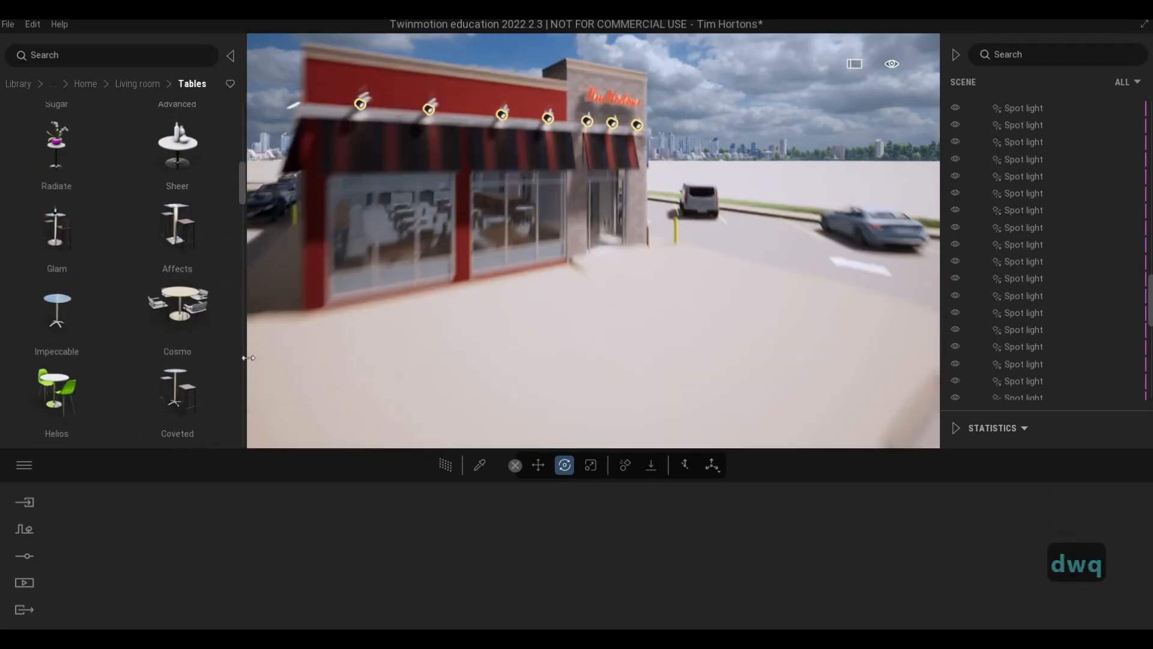
key("s")
left_click_drag(409, 352, 417, 386)
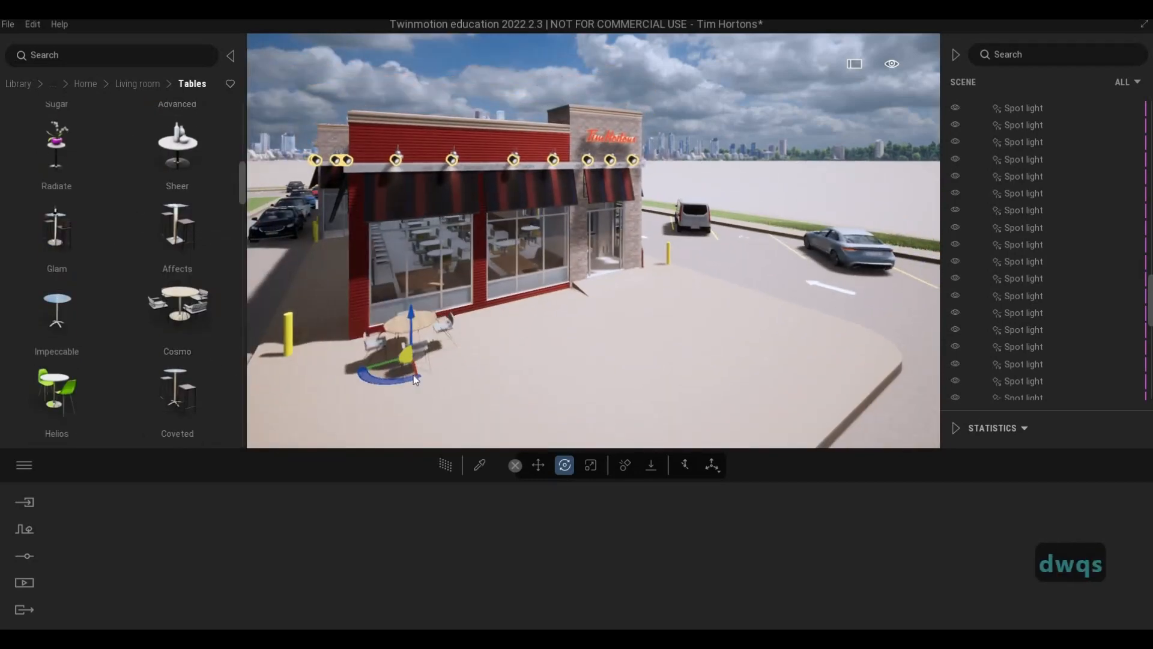
key("s")
left_click_drag(182, 305, 575, 350)
left_click_drag(178, 305, 475, 420)
key("Escape")
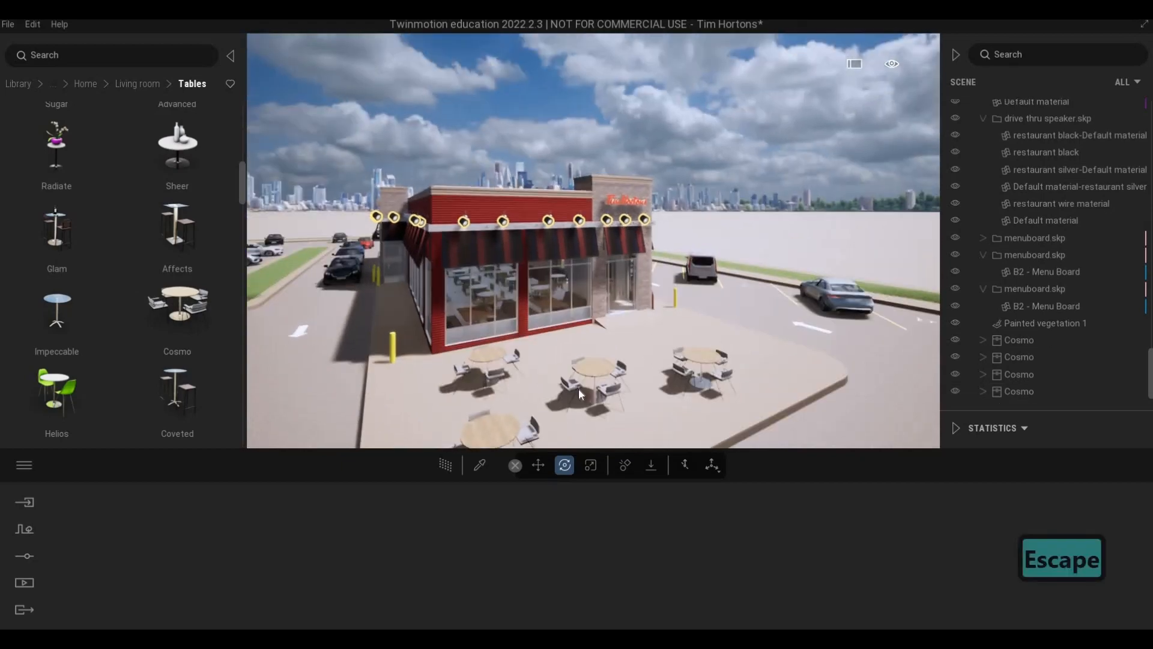
key("e")
key("w")
key("q")
key("s")
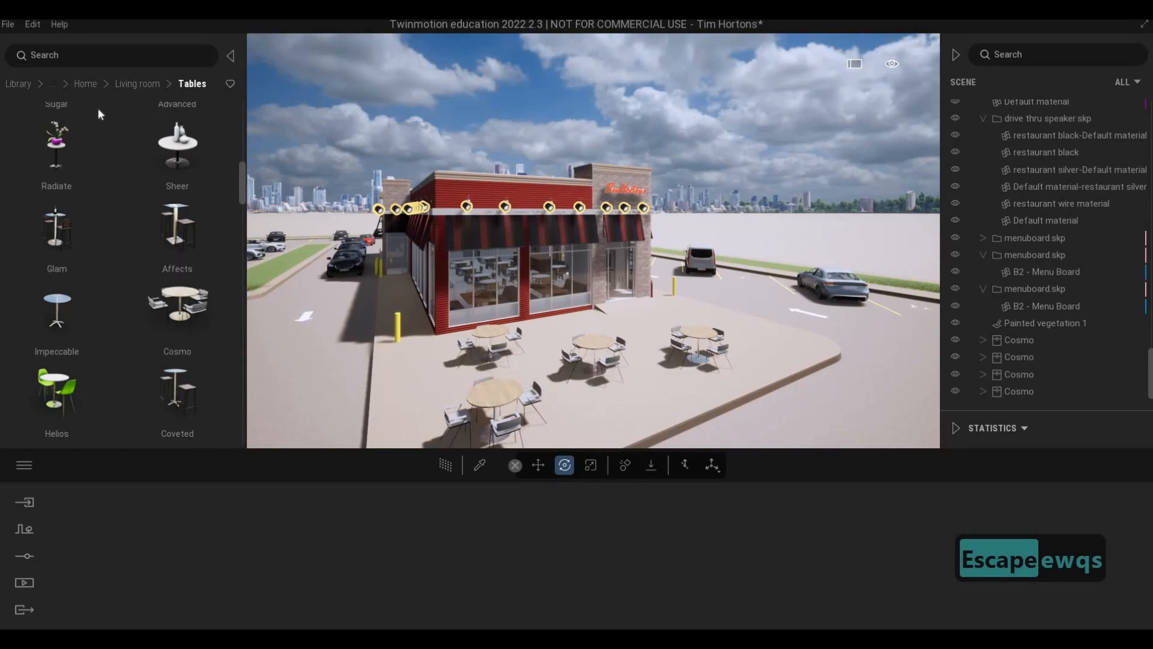
Check the remaining living room categories and go back to the top level of the library
scroll(149, 215, "up", 5)
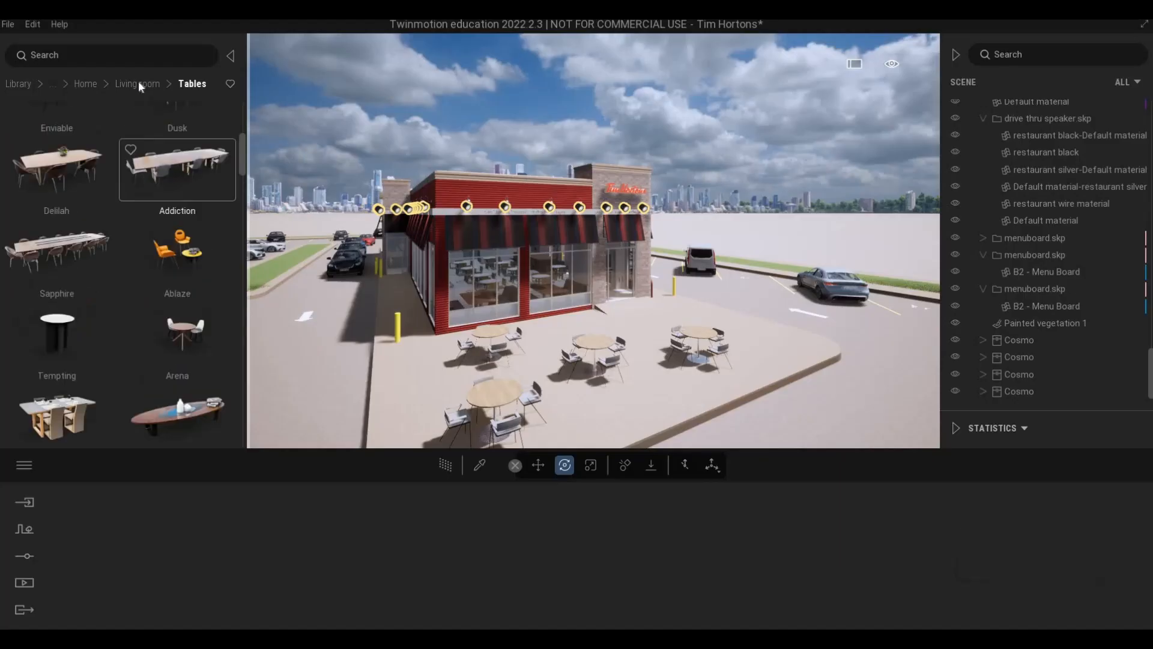
left_click(139, 86)
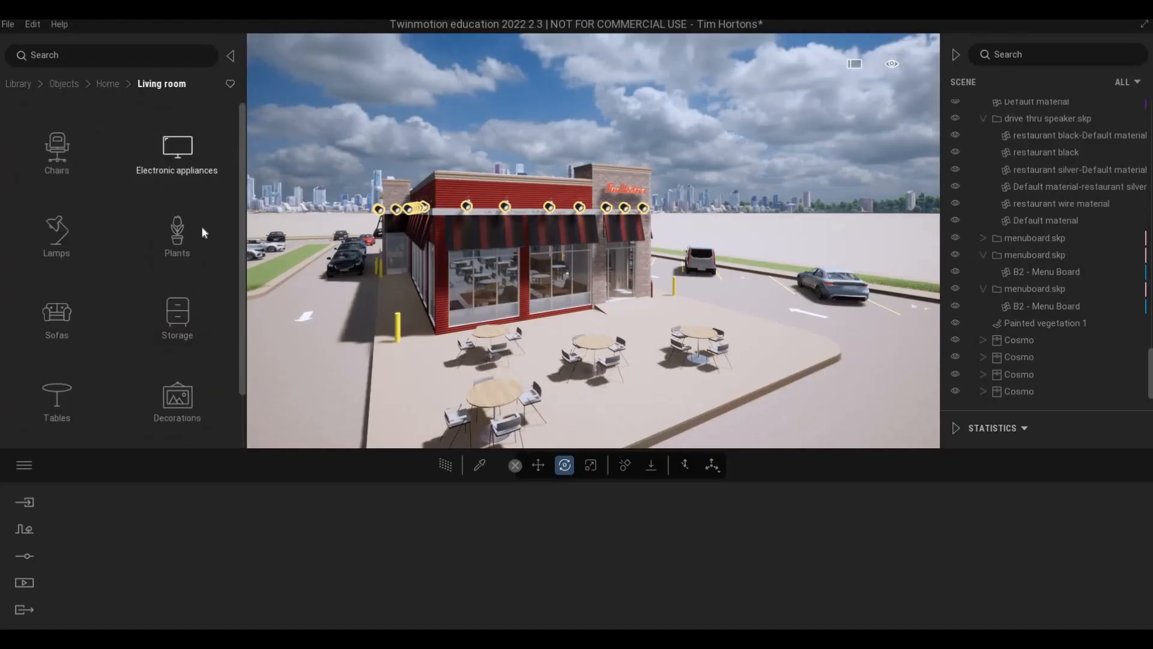
scroll(153, 240, "down", 1)
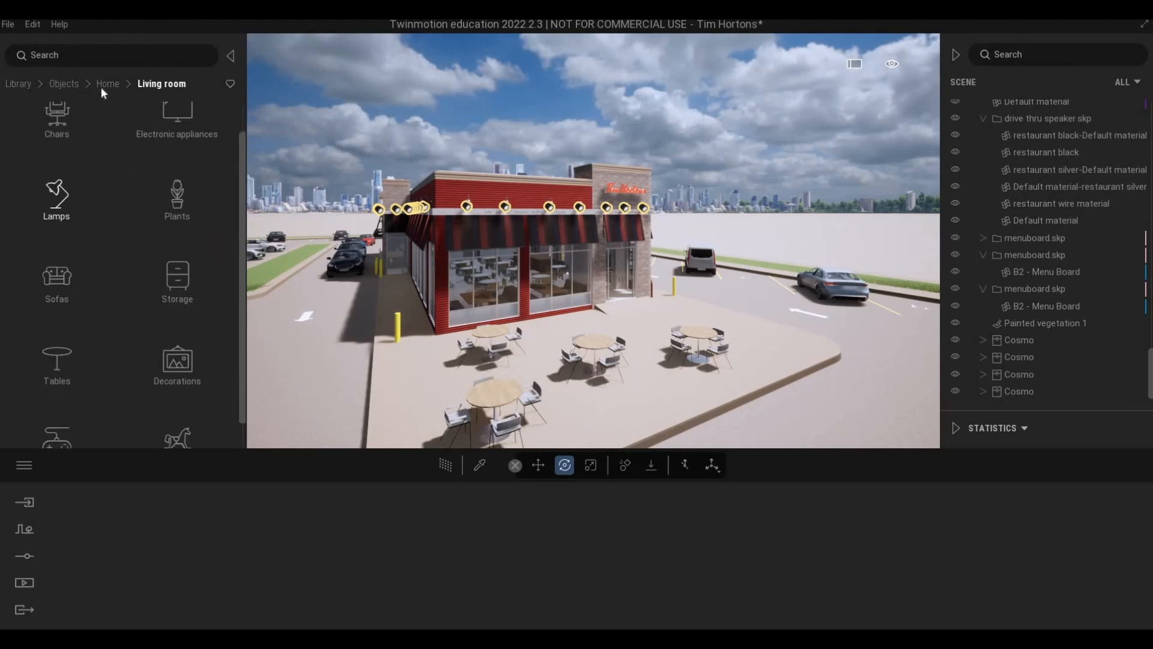
left_click(105, 84)
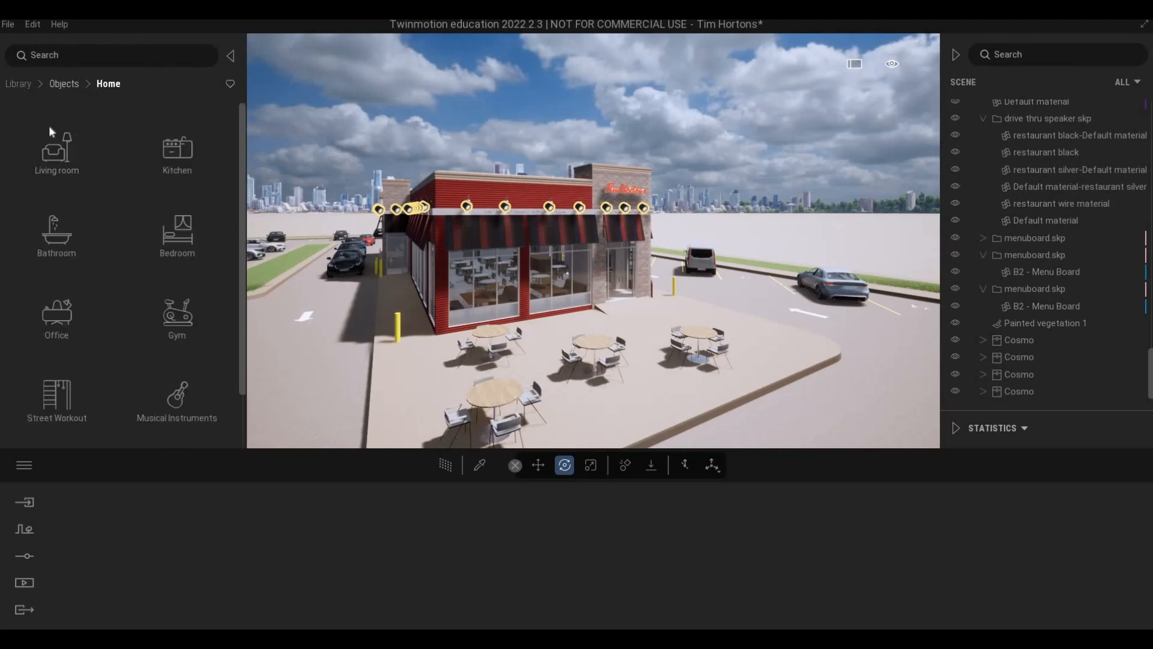
left_click(64, 83)
left_click(19, 84)
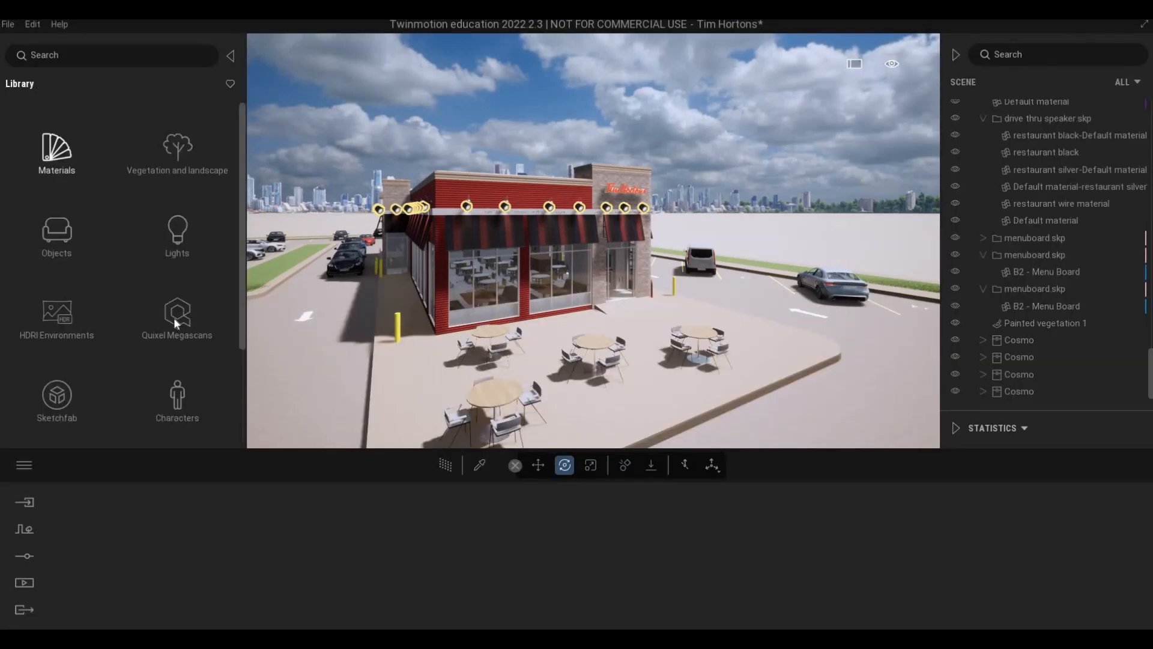
Open the user library and look through its full list of imported models for further objects to place around the restaurant
scroll(171, 319, "down", 4)
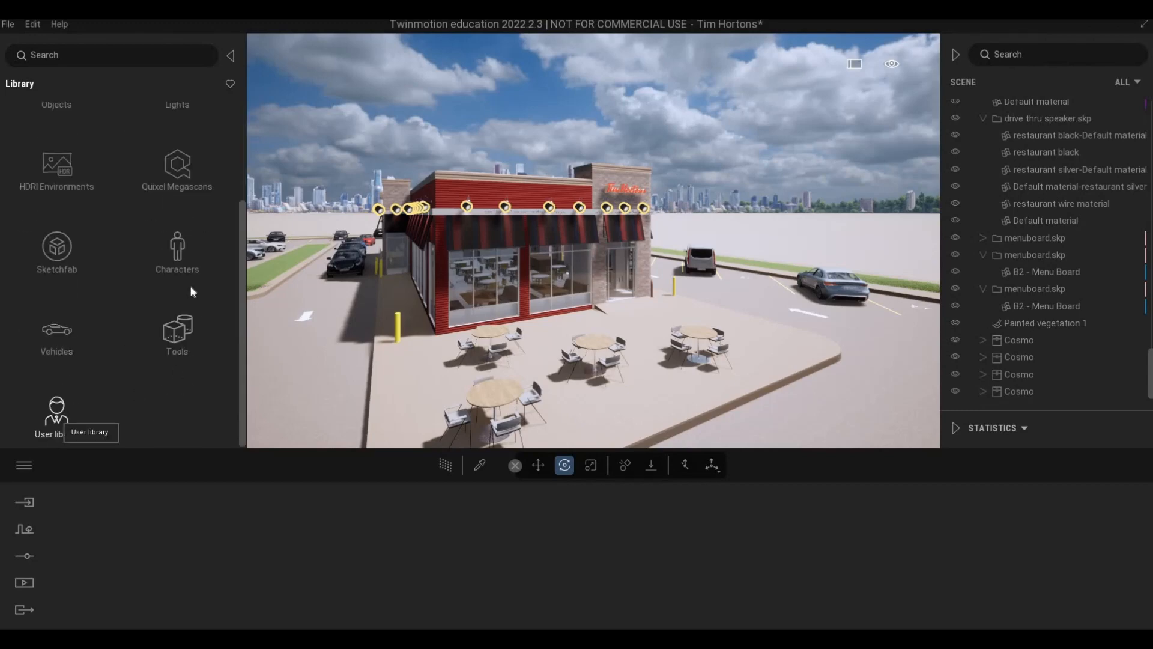
scroll(191, 290, "down", 5)
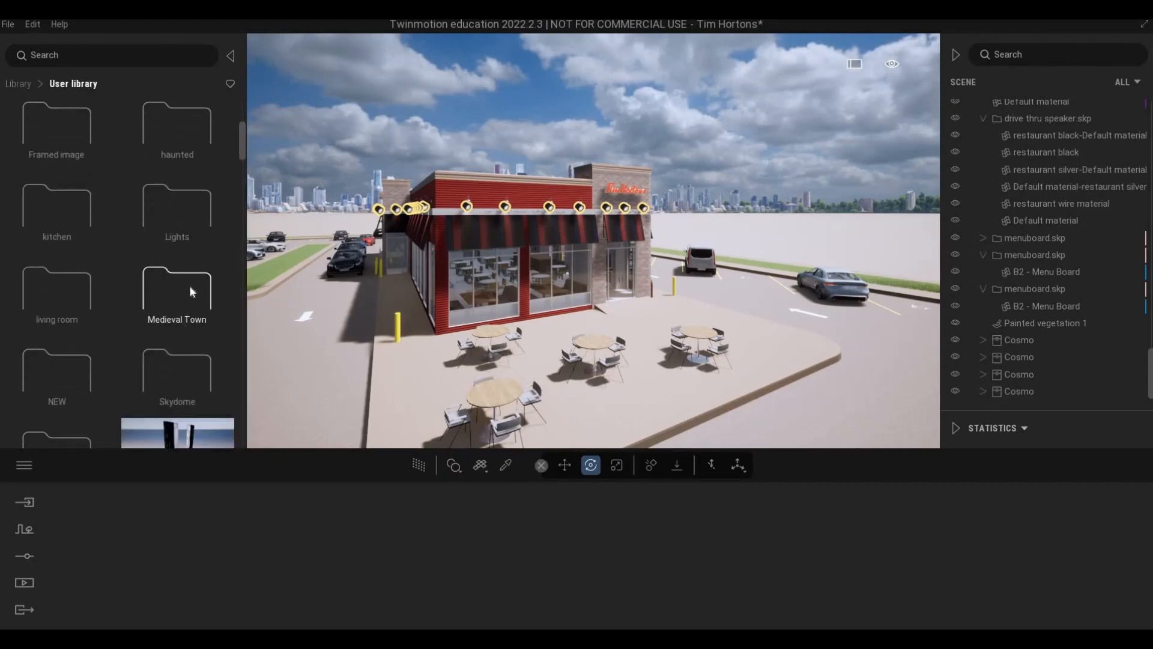
scroll(189, 286, "down", 8)
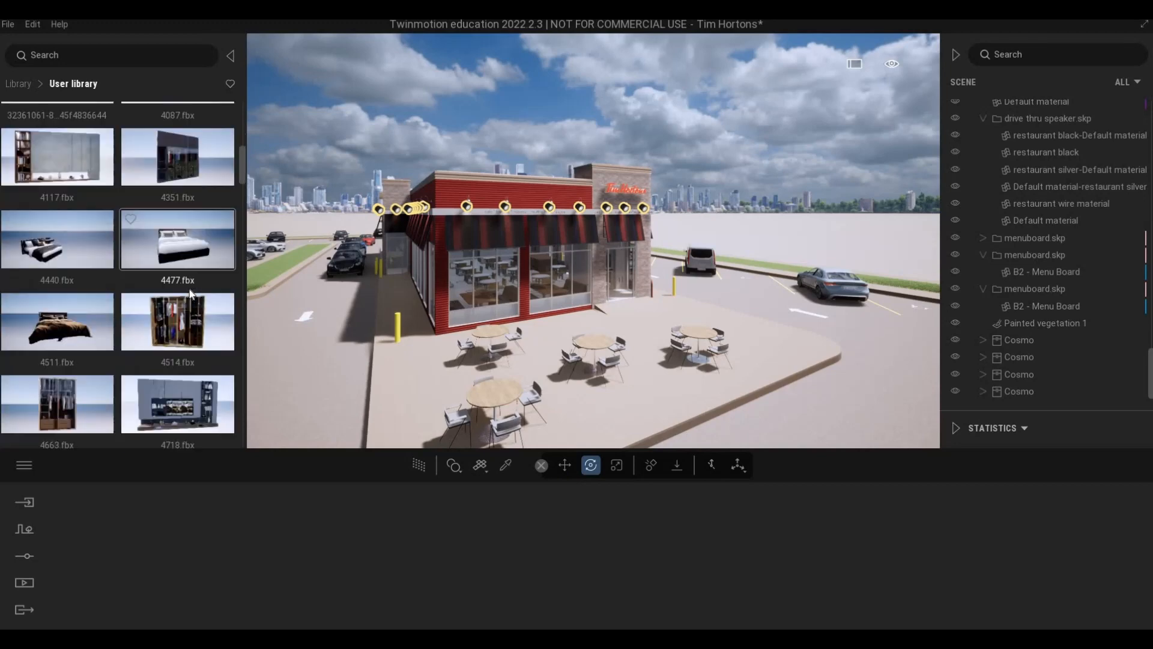
scroll(239, 175, "down", 10)
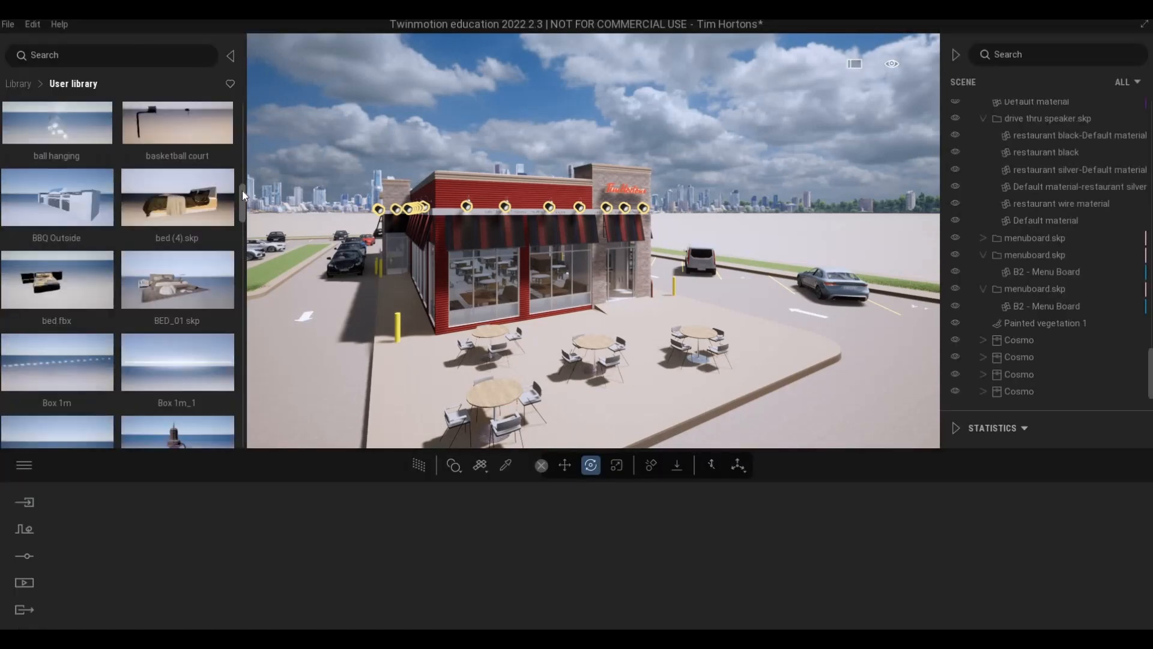
scroll(243, 190, "down", 10)
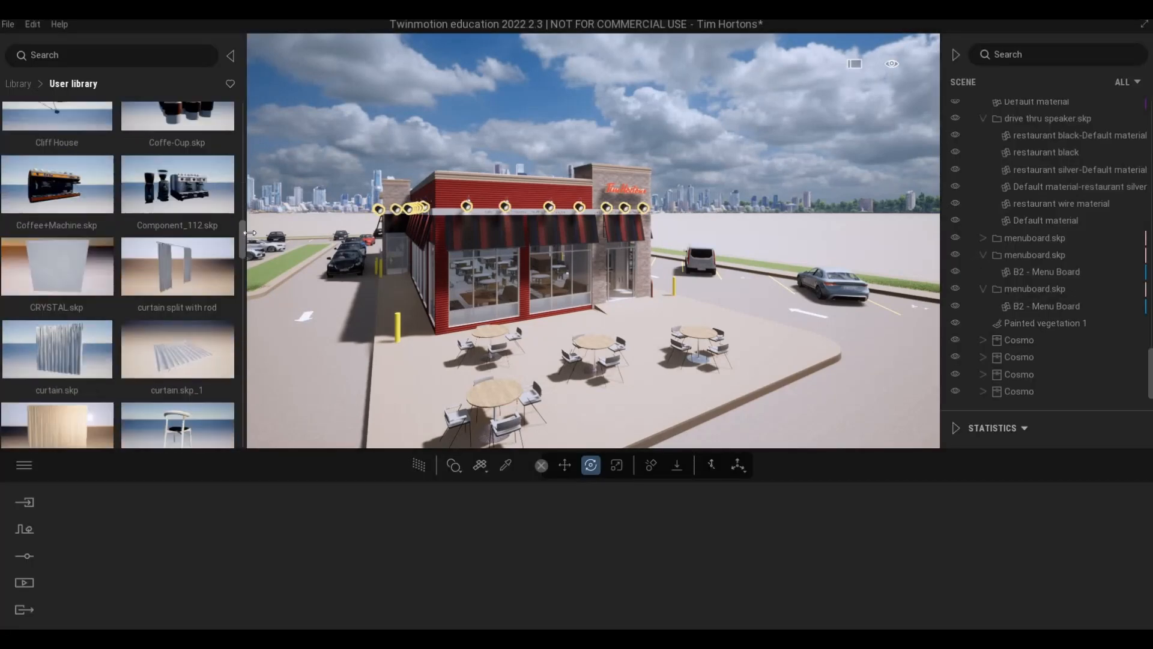
scroll(250, 233, "down", 10)
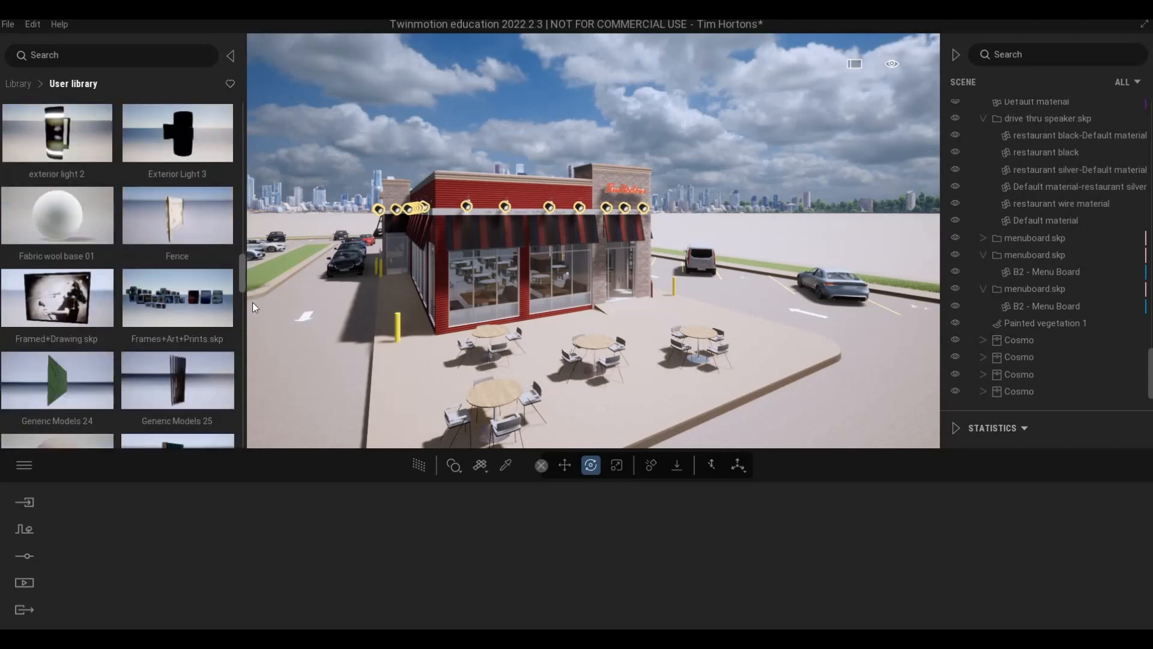
scroll(253, 306, "down", 10)
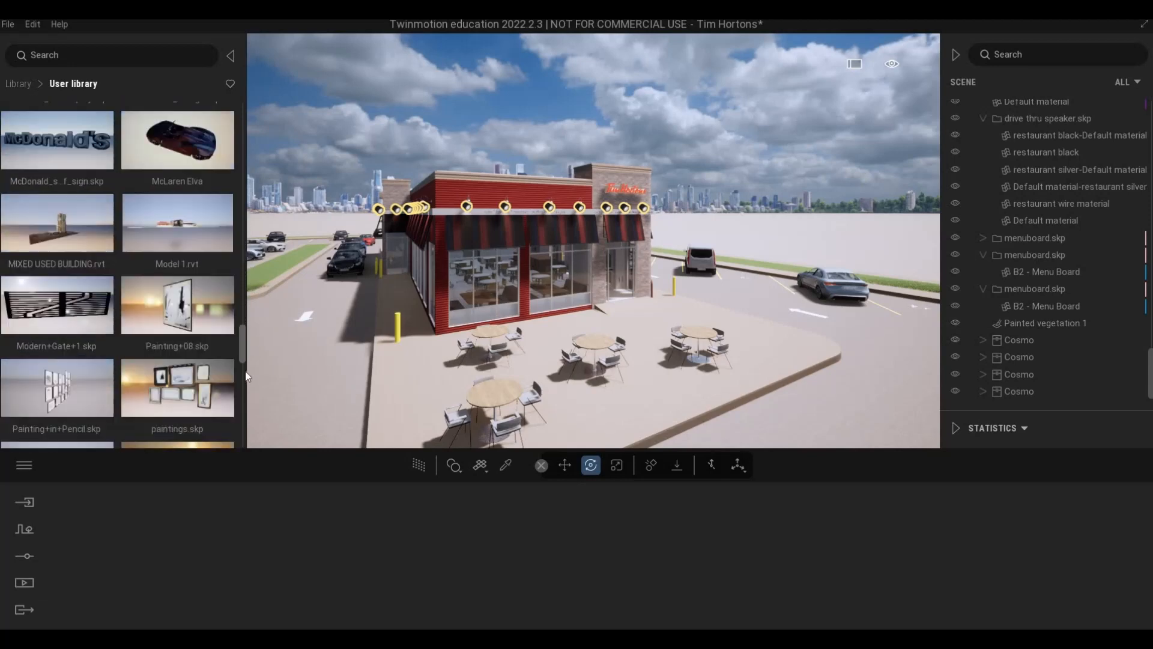
scroll(247, 376, "down", 10)
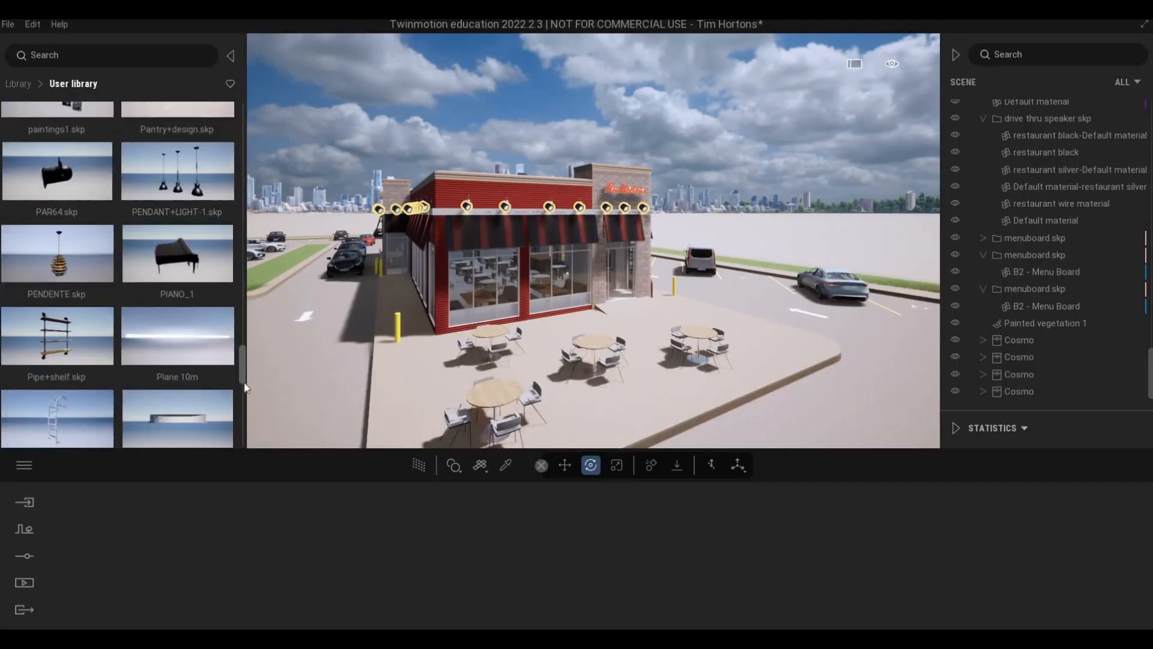
scroll(245, 384, "down", 10)
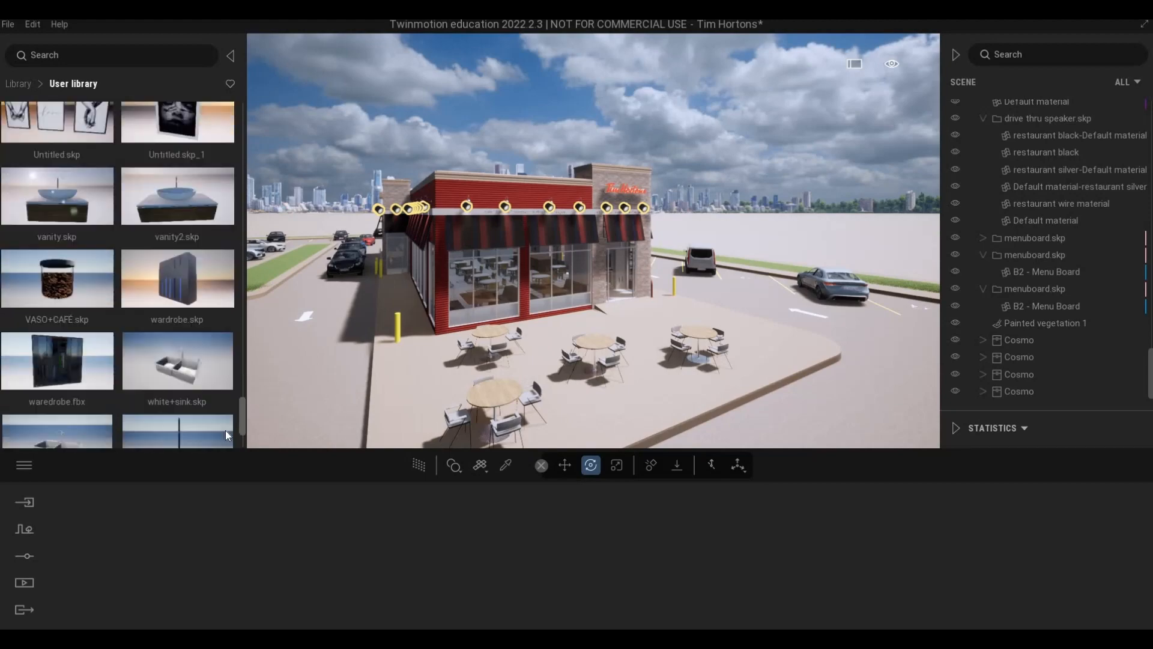
scroll(222, 434, "down", 2)
scroll(224, 362, "up", 15)
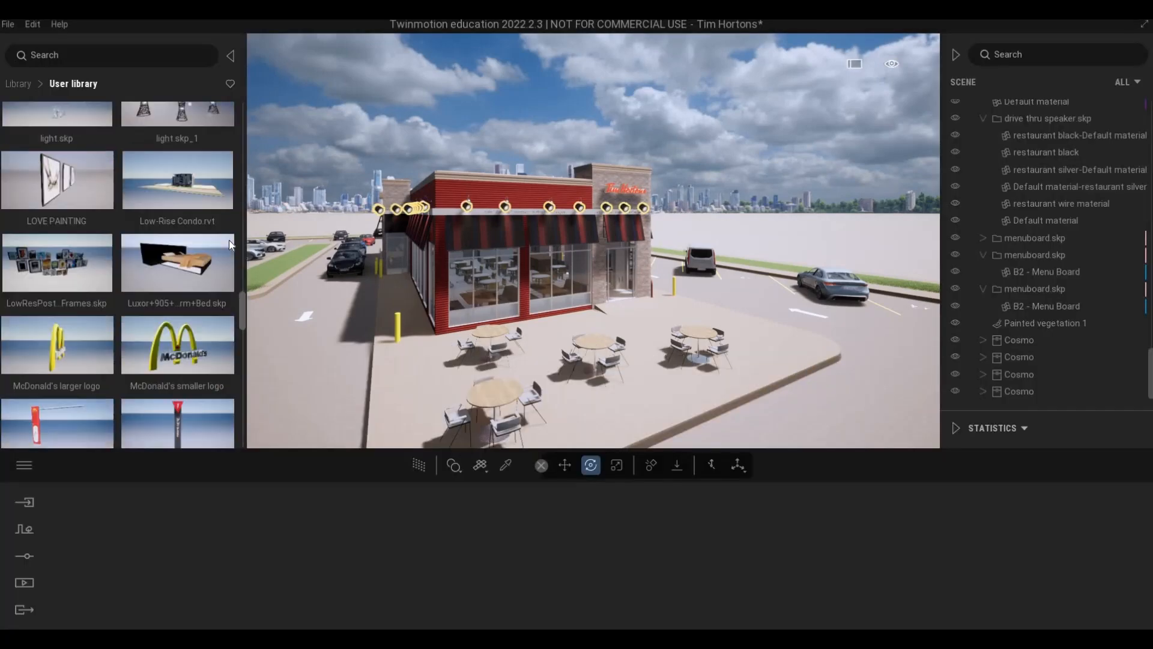
scroll(232, 210, "up", 12)
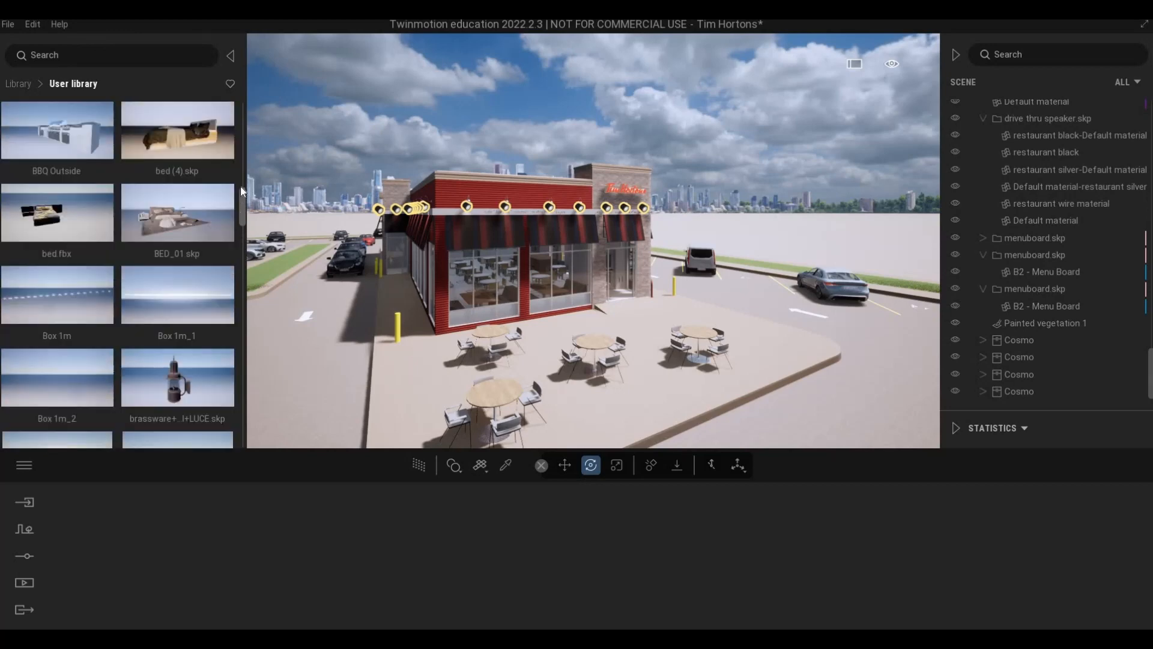
scroll(240, 186, "up", 10)
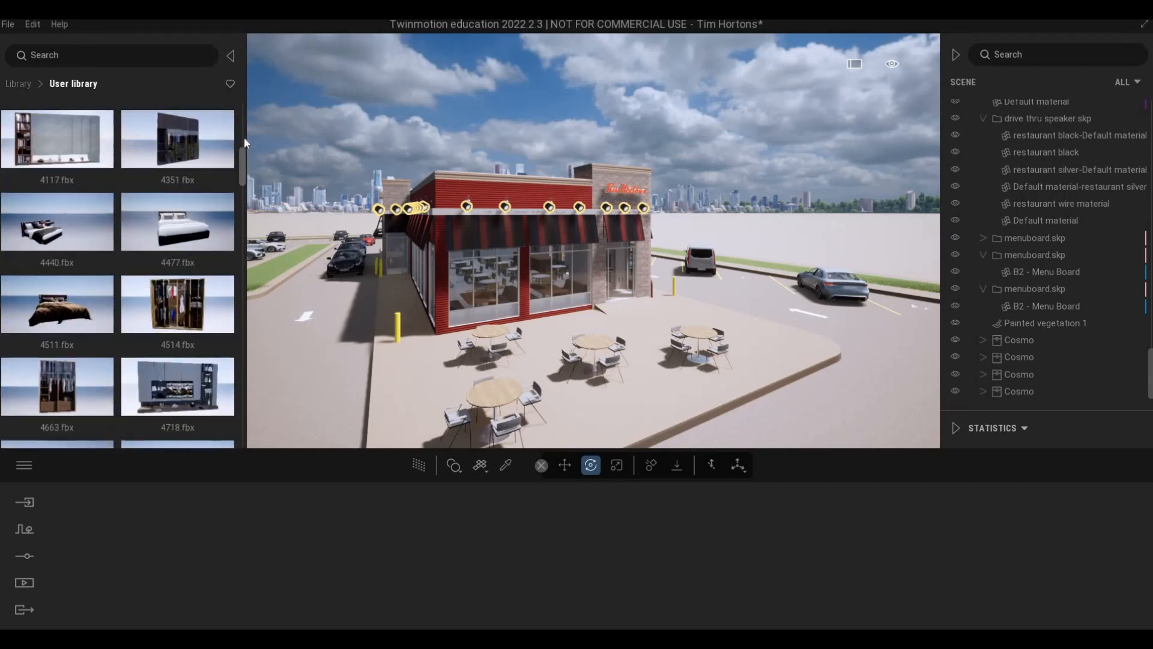
scroll(244, 141, "up", 4)
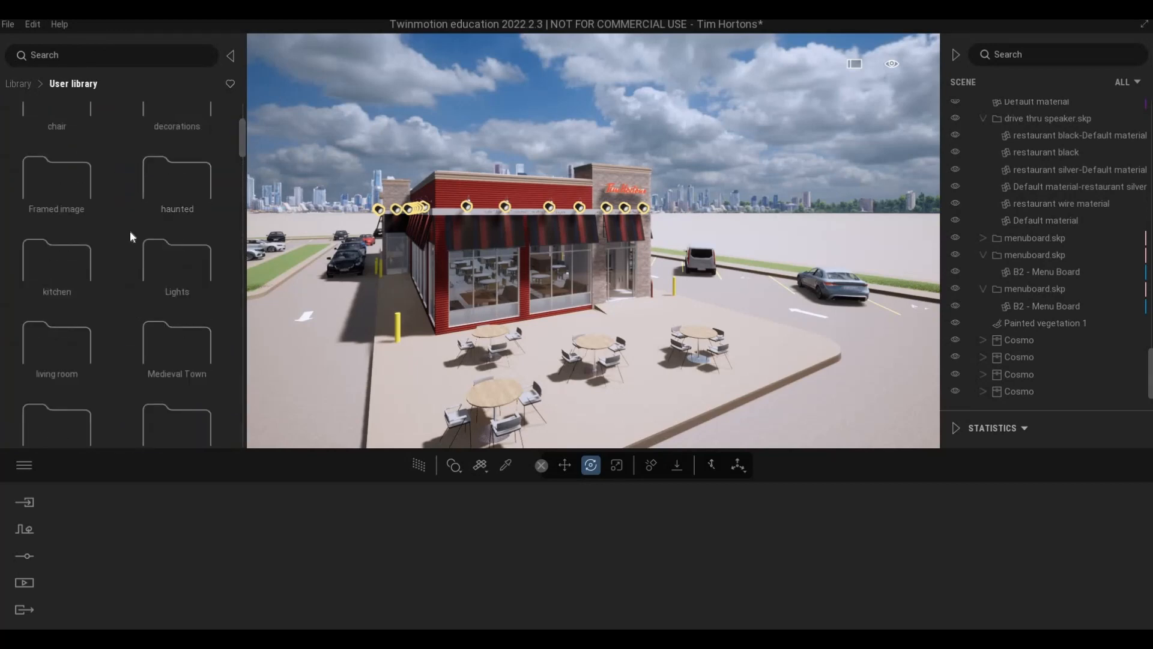
scroll(120, 240, "up", 5)
Check the chair folder and the other folders of the user library for suitable outdoor objects
left_click(75, 273)
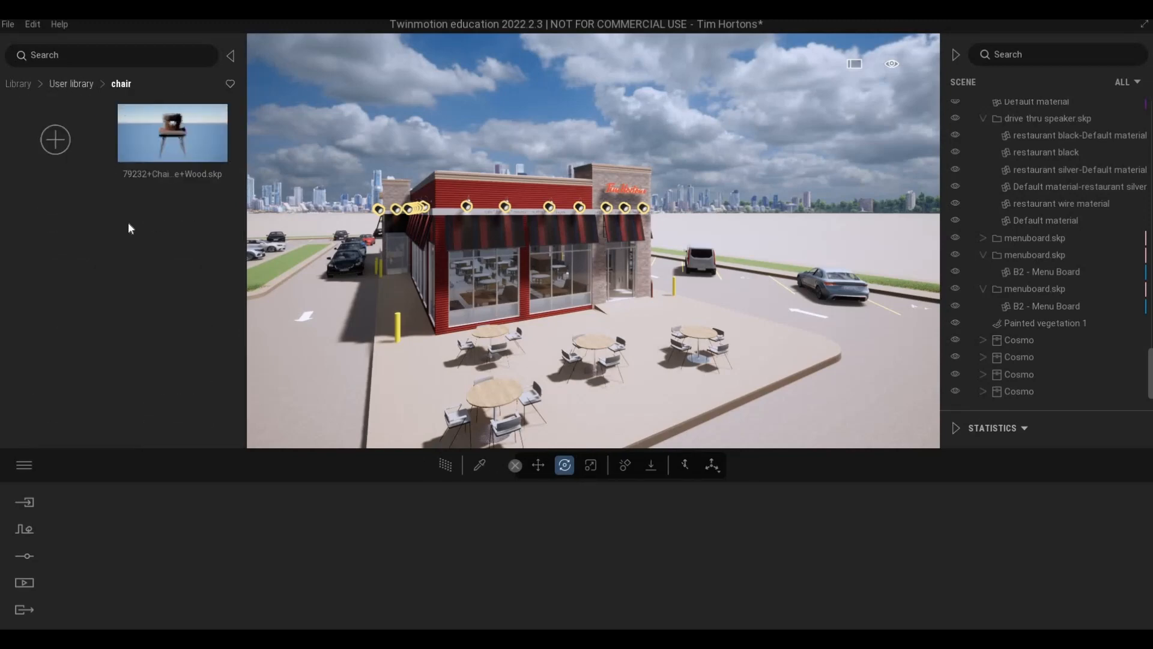
scroll(151, 266, "down", 5)
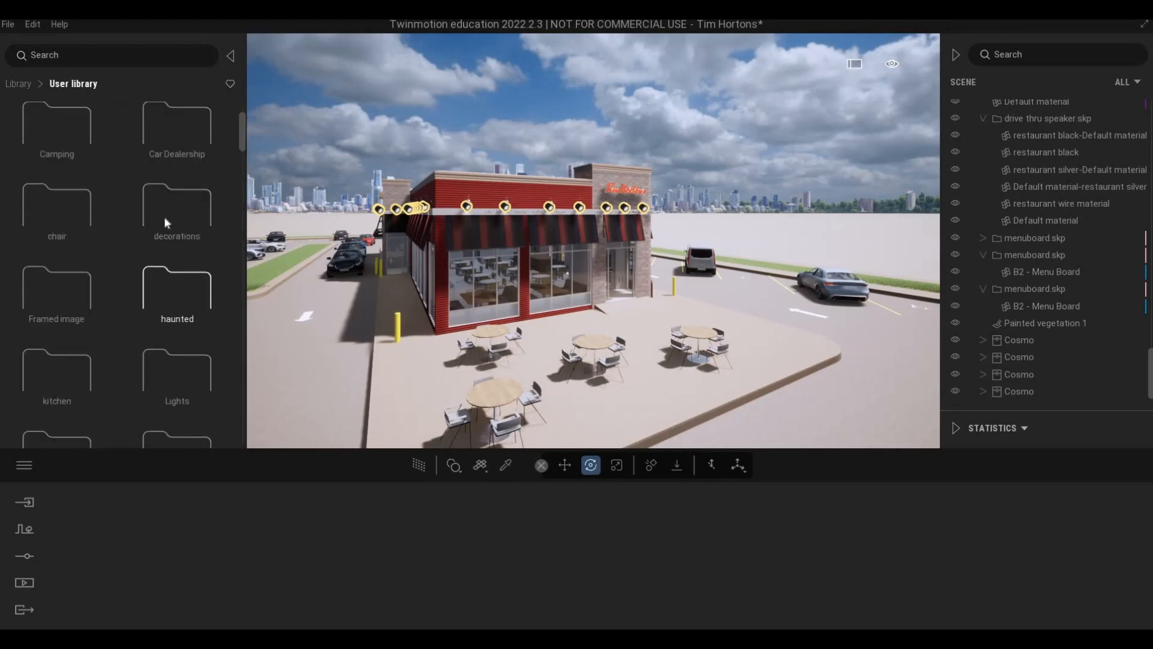
scroll(138, 288, "down", 3)
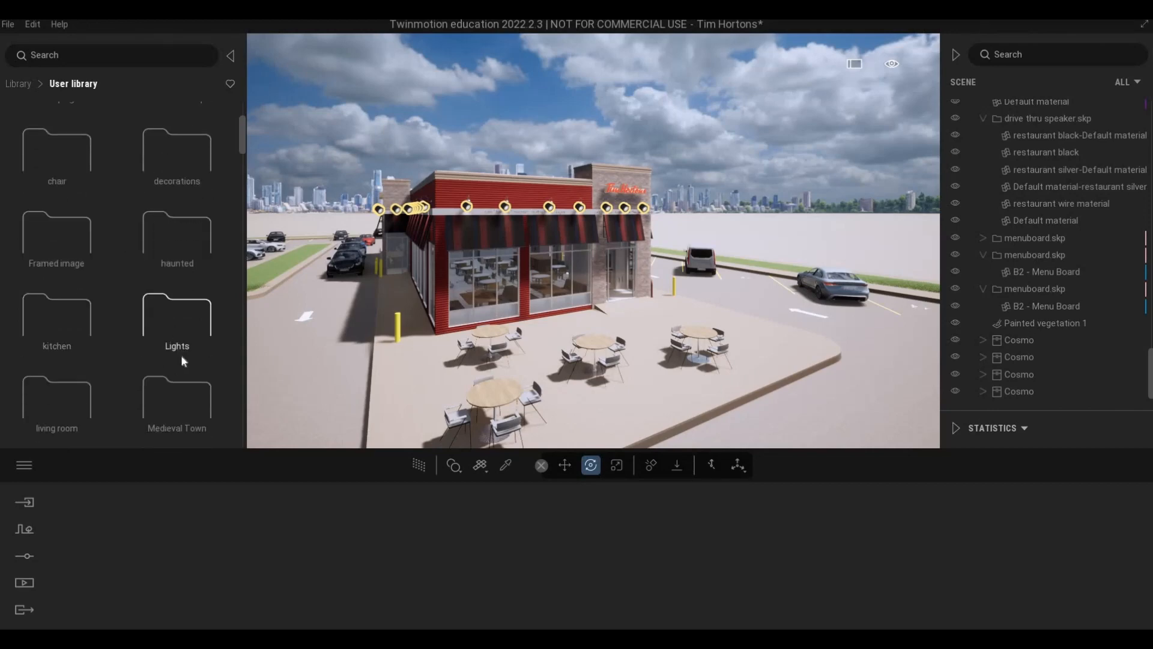
scroll(182, 358, "down", 4)
left_click(66, 271)
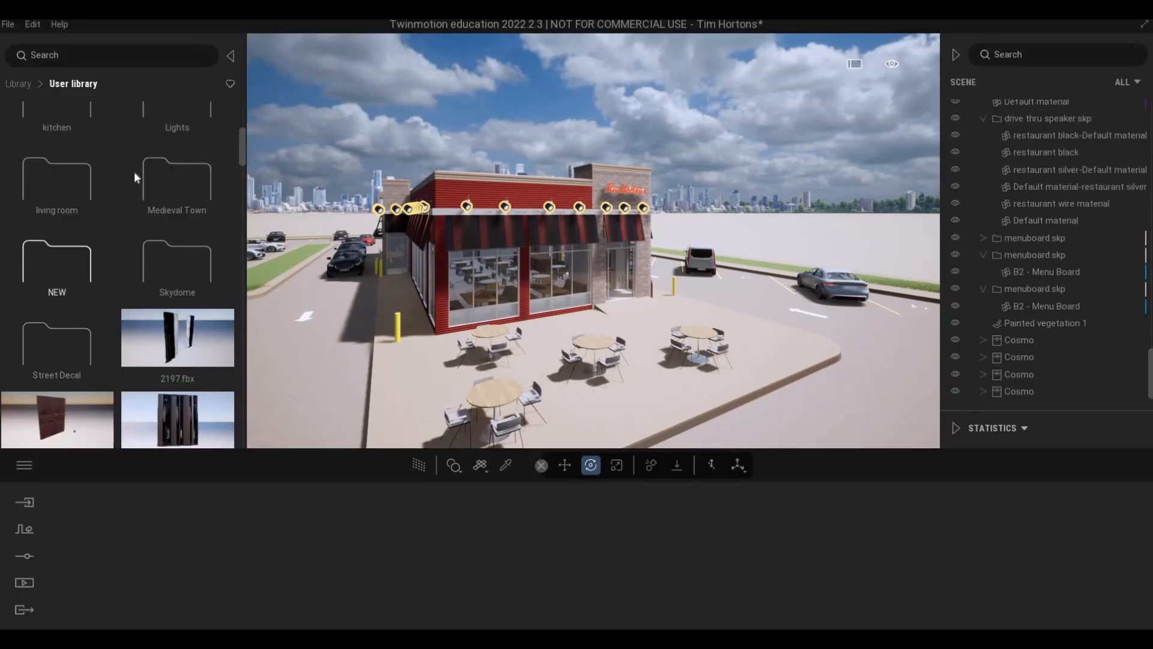
left_click(69, 82)
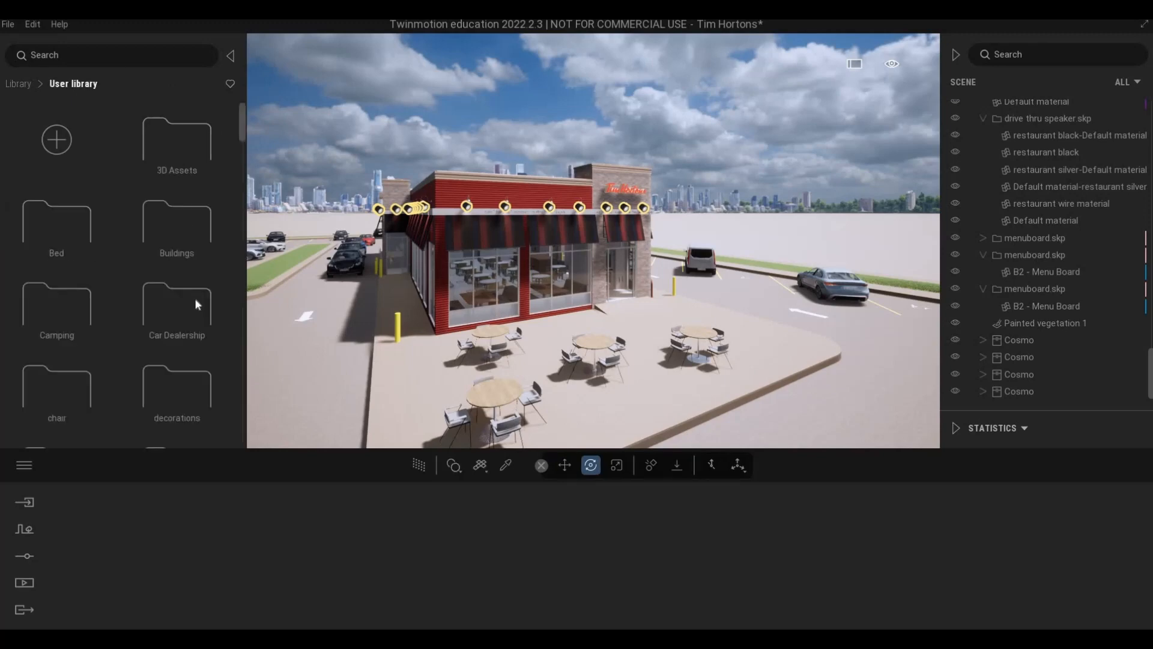
scroll(165, 290, "down", 3)
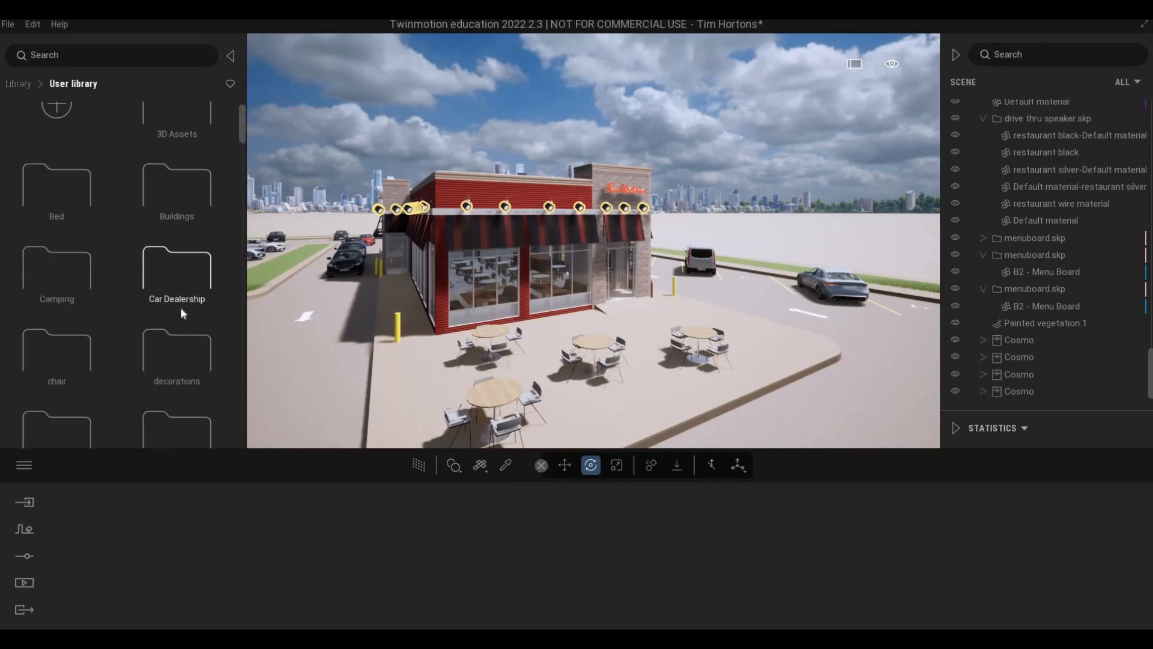
scroll(182, 383, "up", 2)
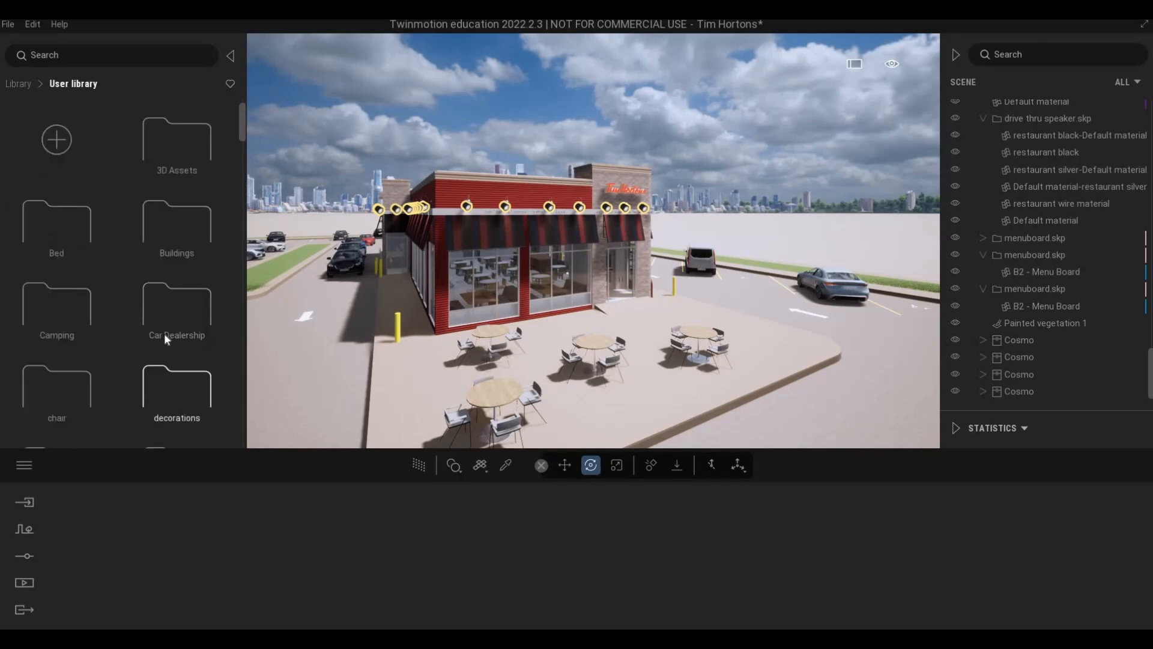
Examine the contents of the decorations and 3D Assets folders and return to the user library overview
left_click(171, 380)
scroll(167, 331, "down", 4)
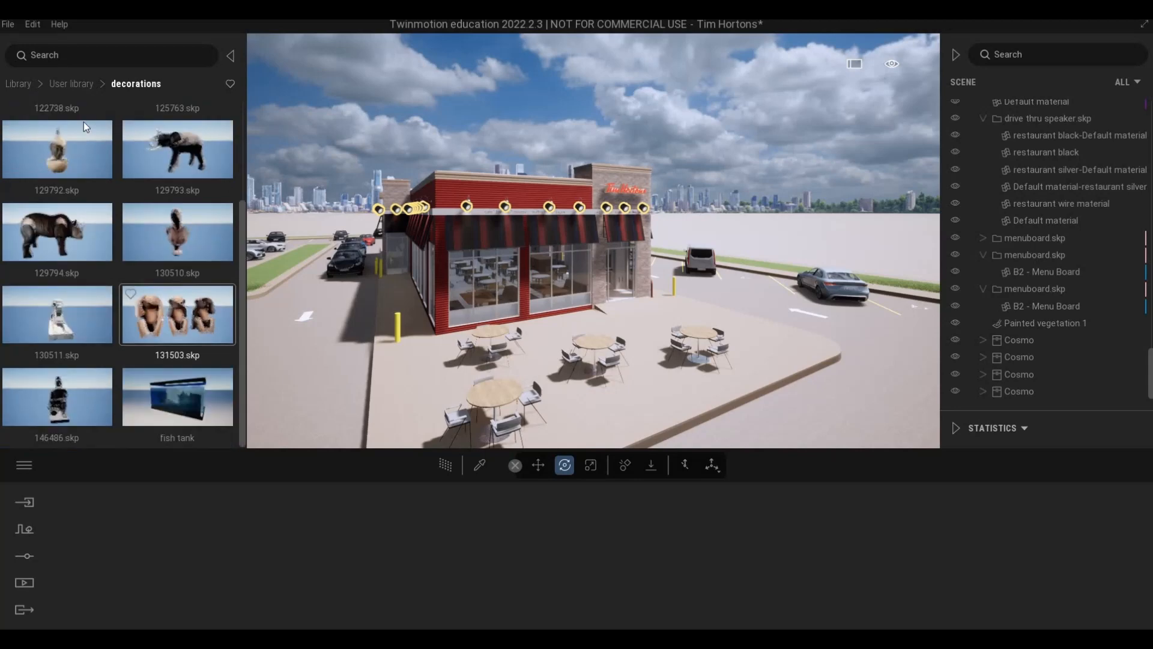
right_click(138, 257)
scroll(135, 259, "down", 3)
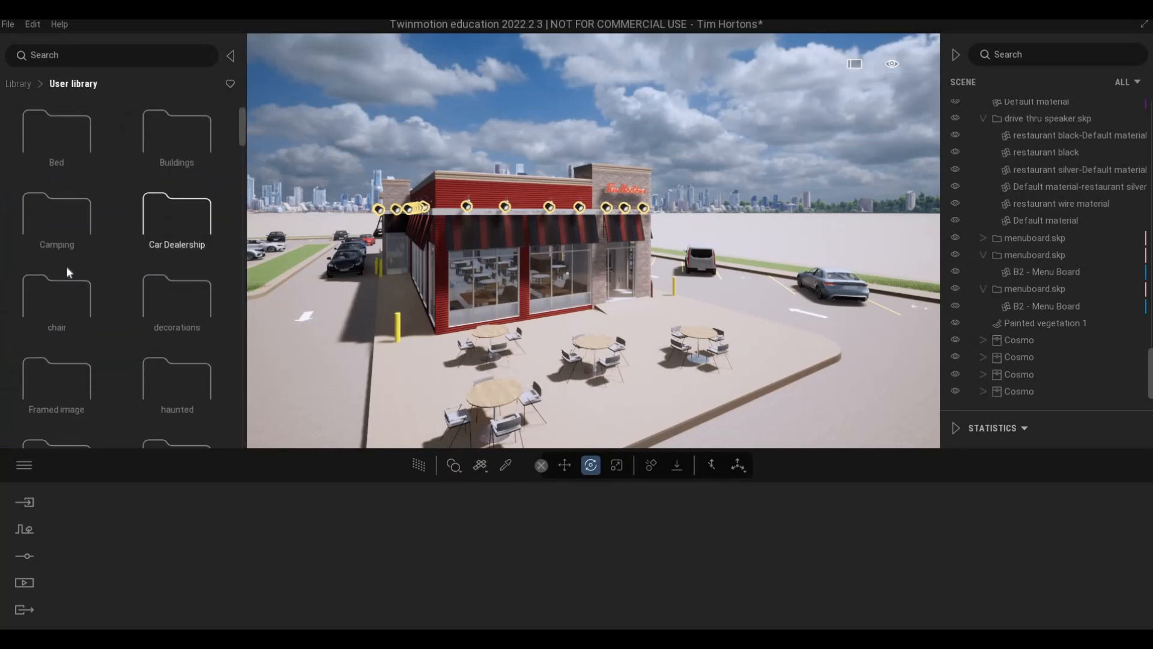
left_click(79, 84)
left_click(177, 145)
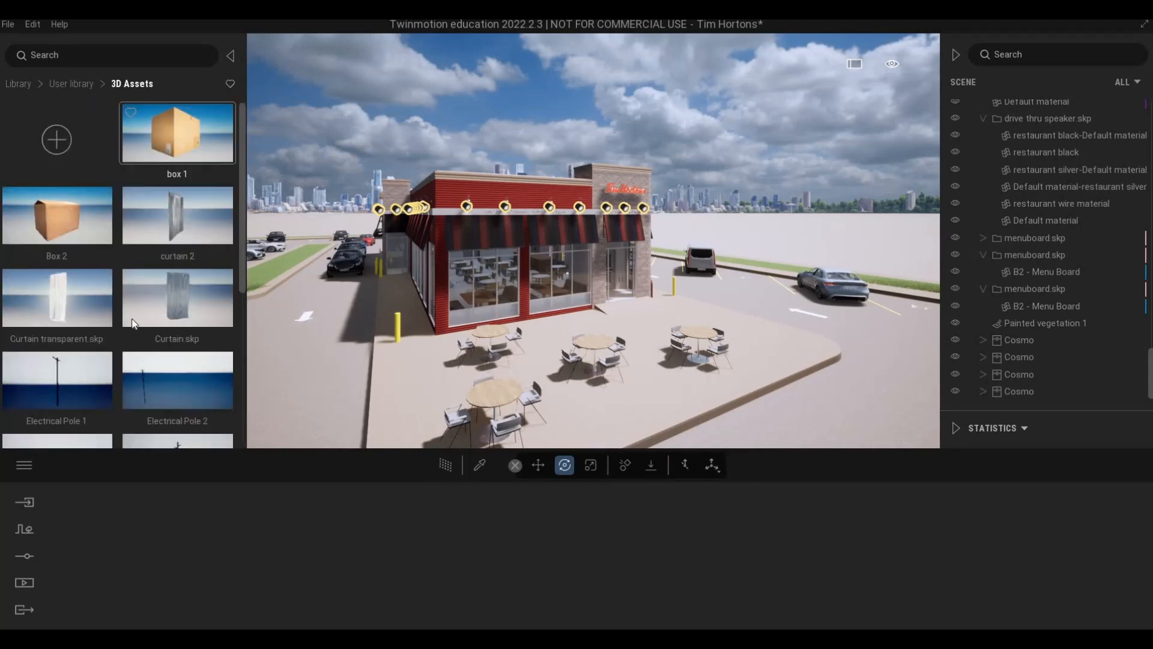
scroll(137, 318, "down", 6)
scroll(140, 291, "up", 3)
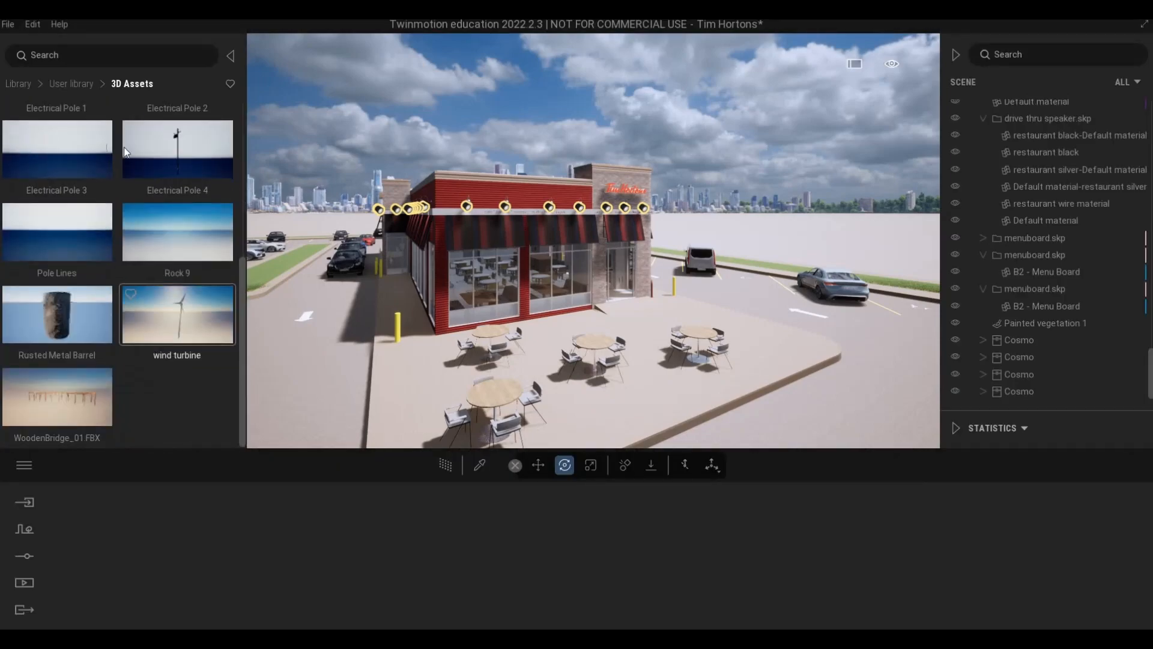
left_click(76, 85)
Recheck the remaining user library folders, including Bed, and the imported models below them for usable props
scroll(180, 306, "down", 6)
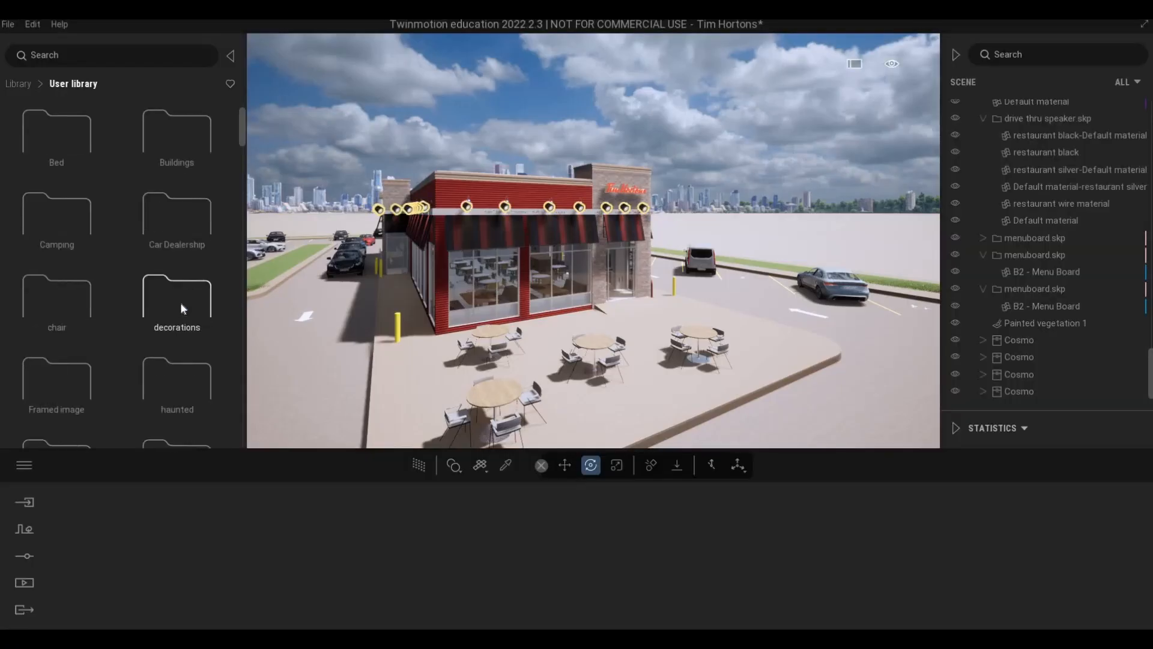
scroll(144, 353, "down", 4)
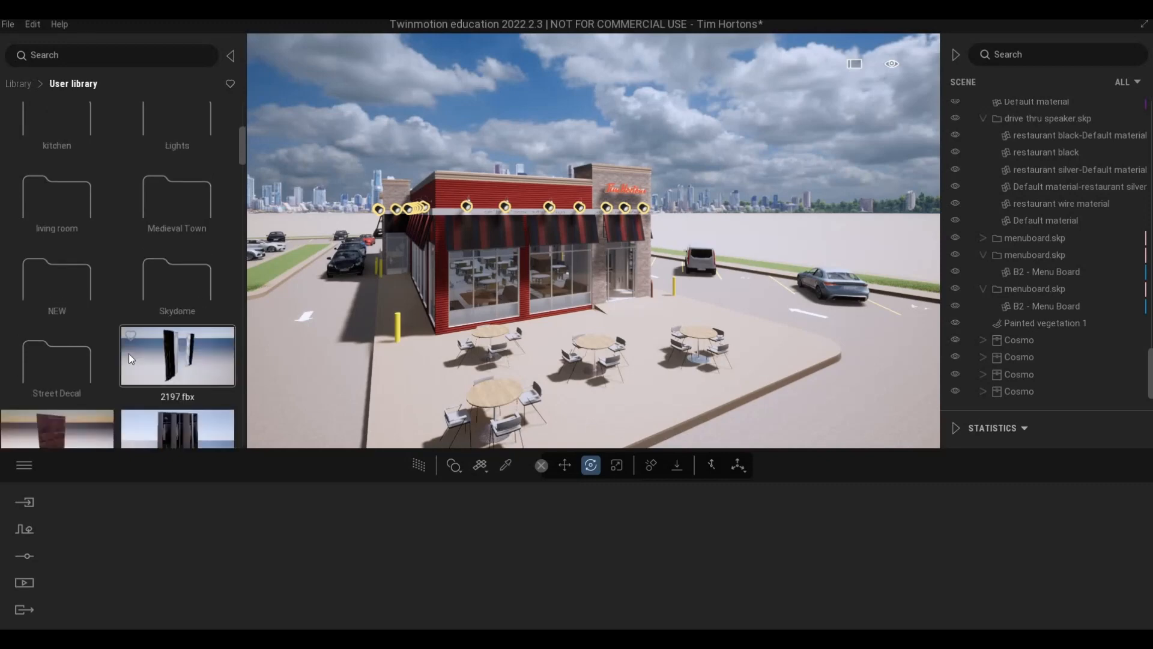
scroll(72, 255, "up", 4)
scroll(87, 257, "up", 3)
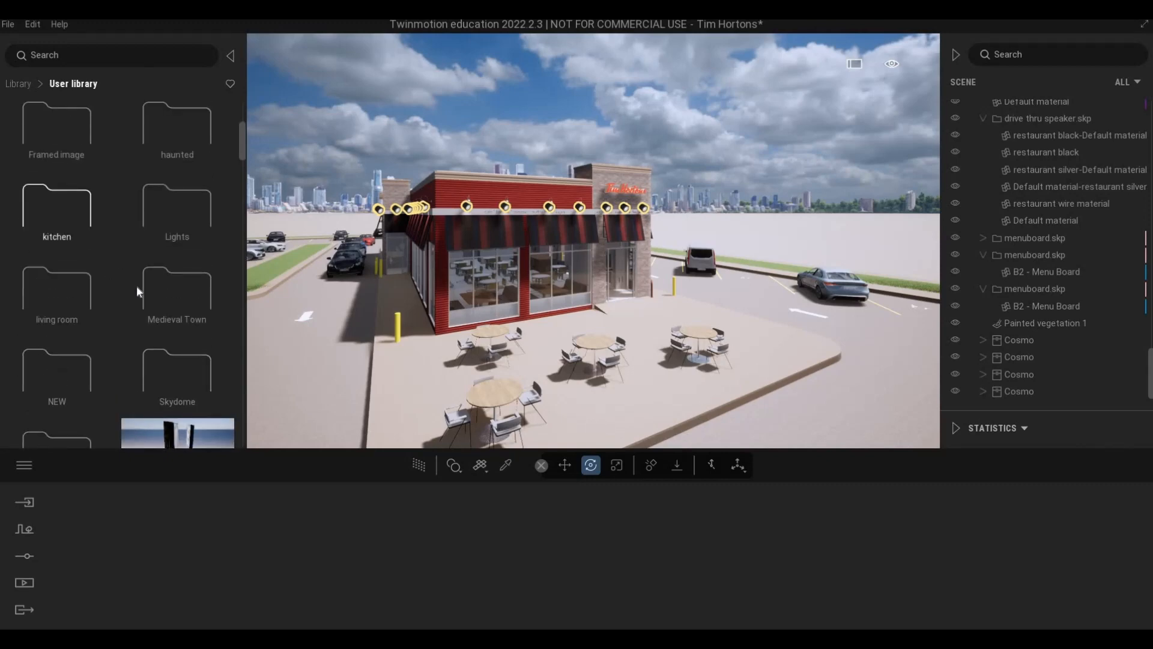
scroll(81, 252, "up", 5)
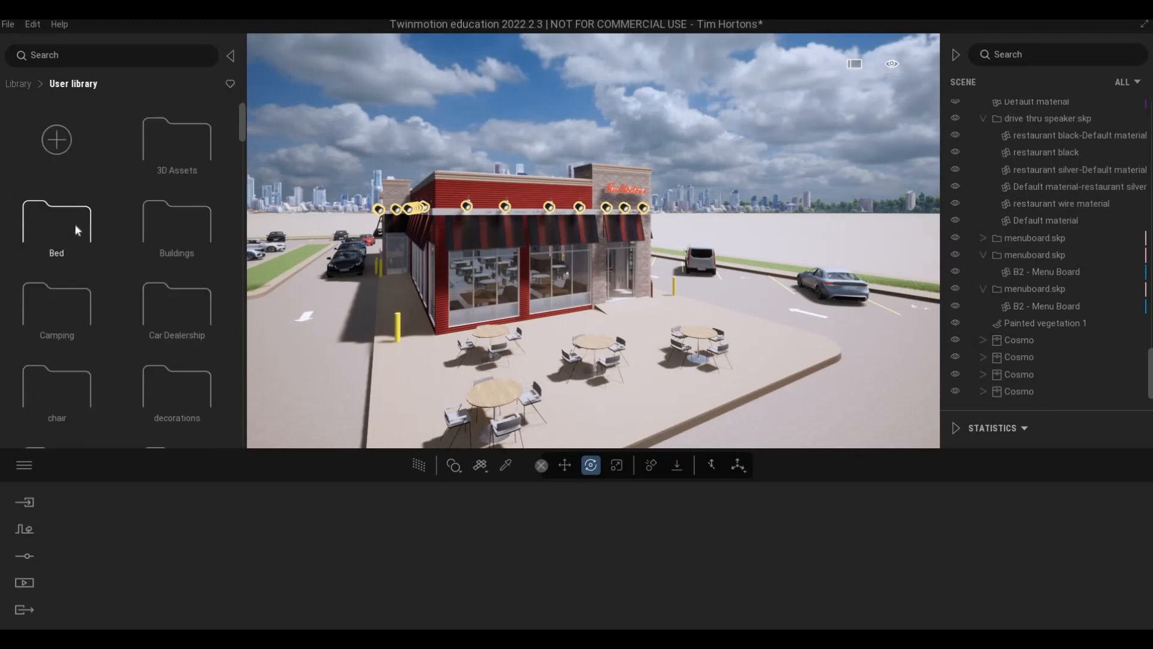
left_click(78, 231)
right_click(139, 318)
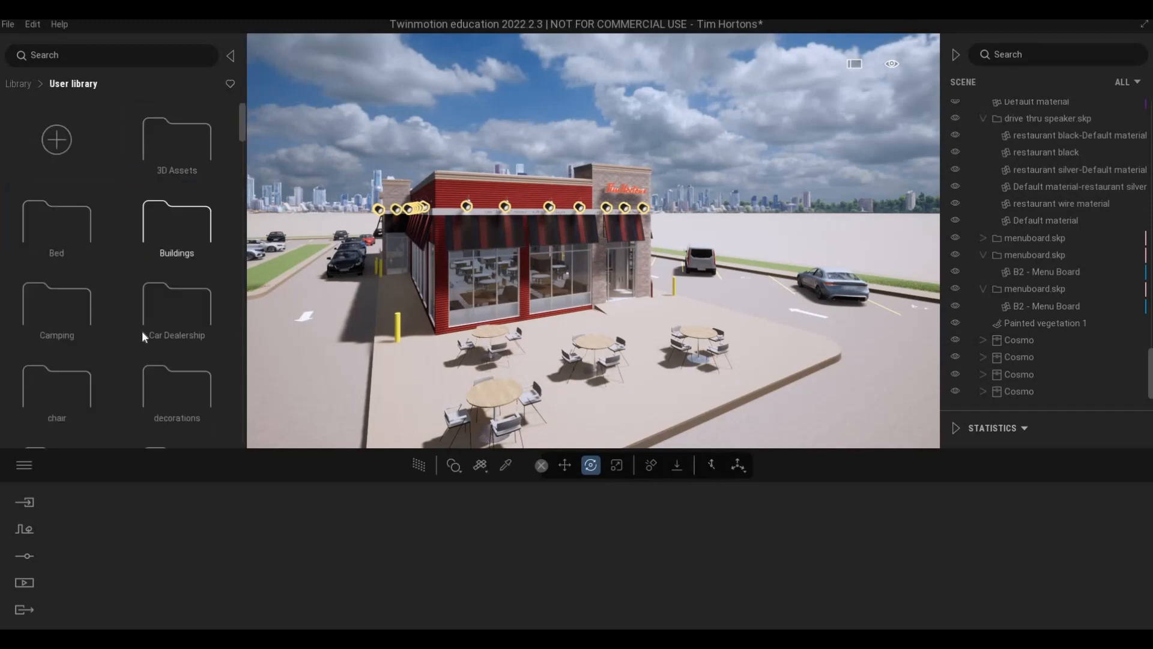
scroll(142, 331, "down", 8)
scroll(138, 325, "down", 3)
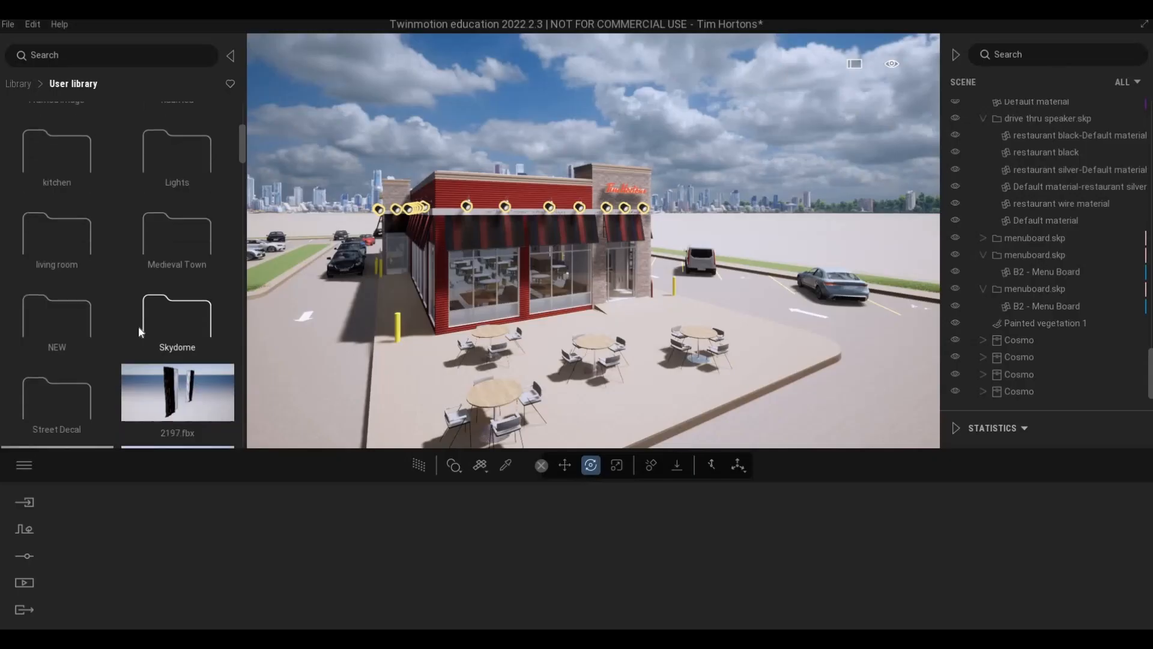
scroll(97, 320, "down", 8)
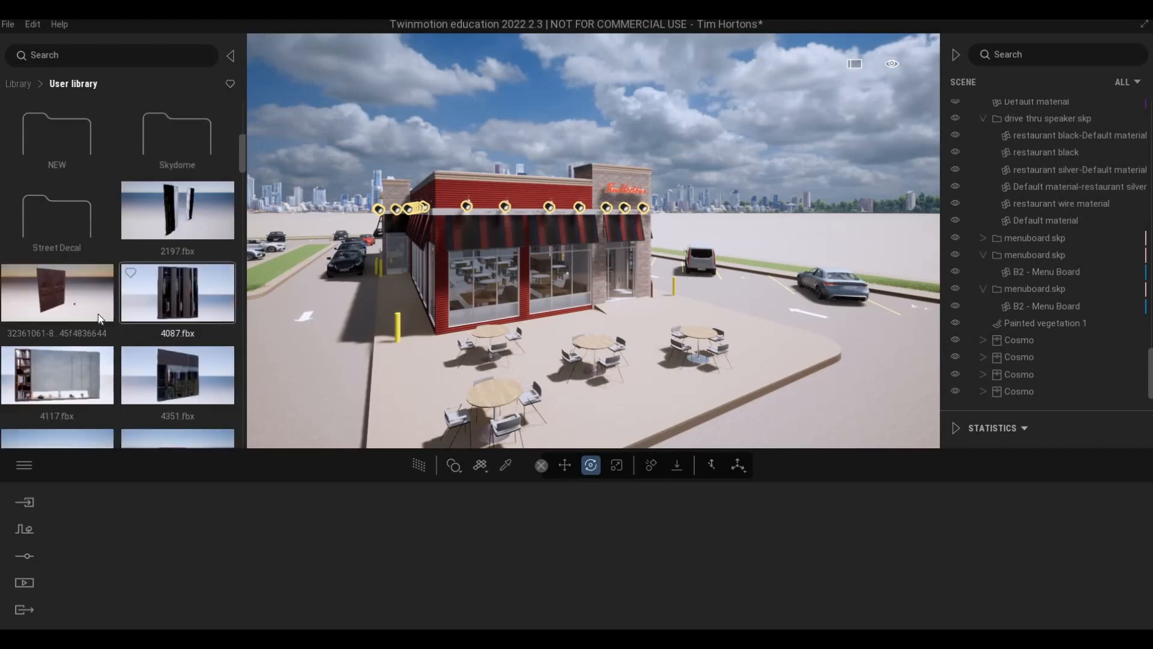
scroll(243, 258, "down", 3)
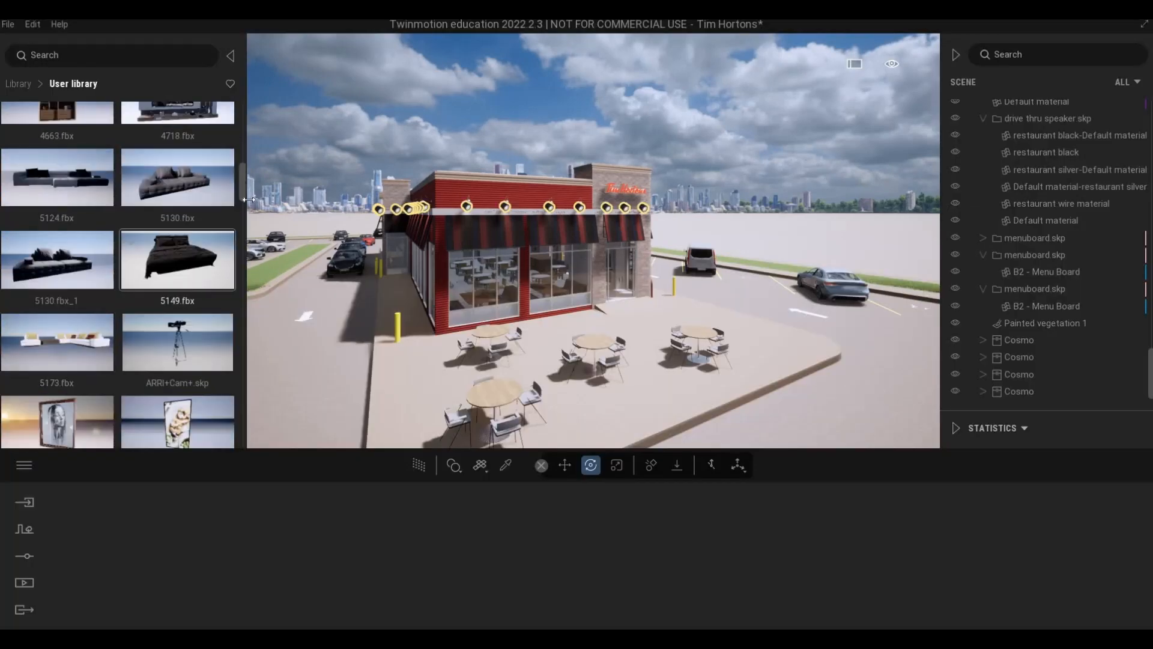
scroll(246, 234, "down", 3)
scroll(245, 235, "down", 5)
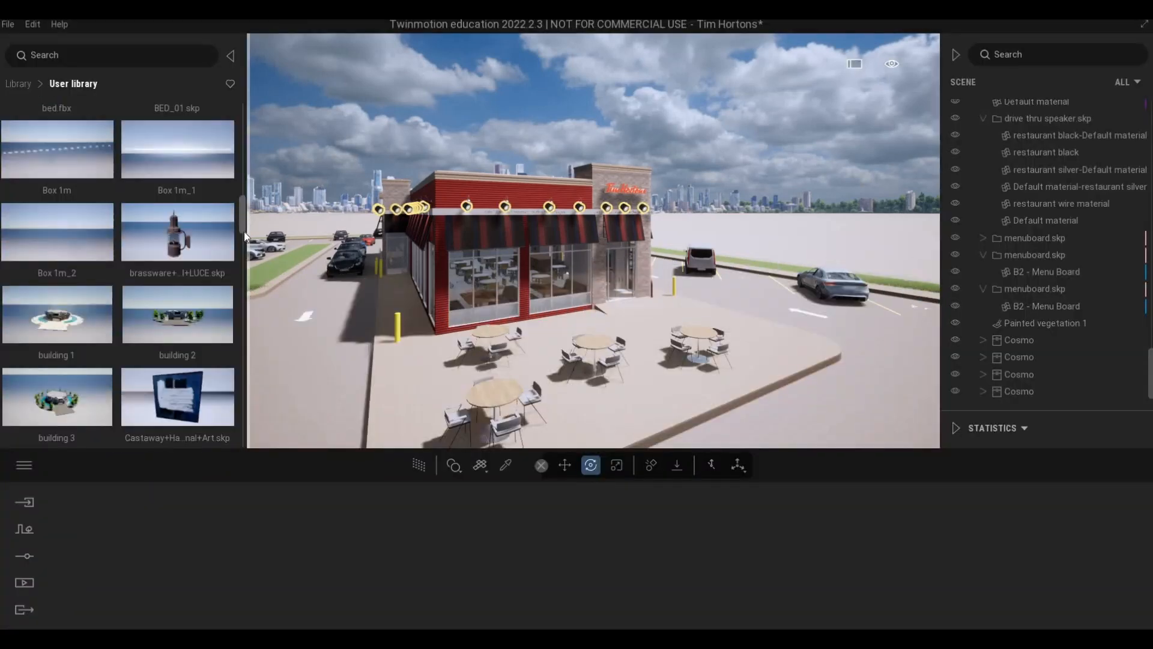
scroll(243, 259, "down", 3)
scroll(243, 260, "down", 5)
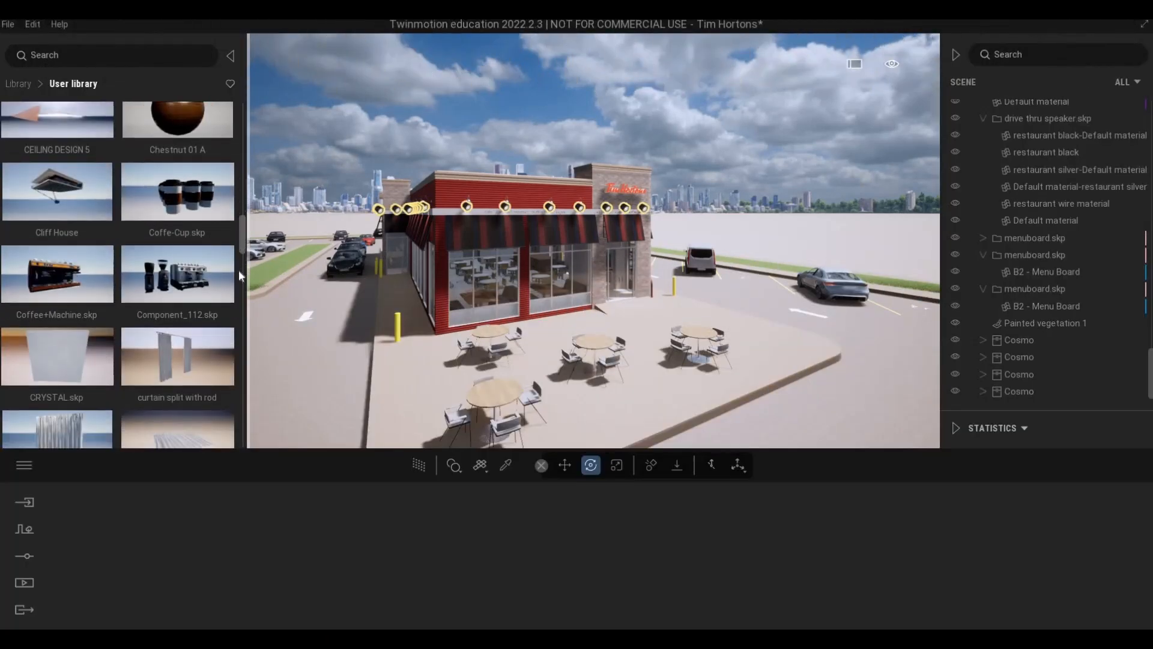
scroll(233, 293, "down", 5)
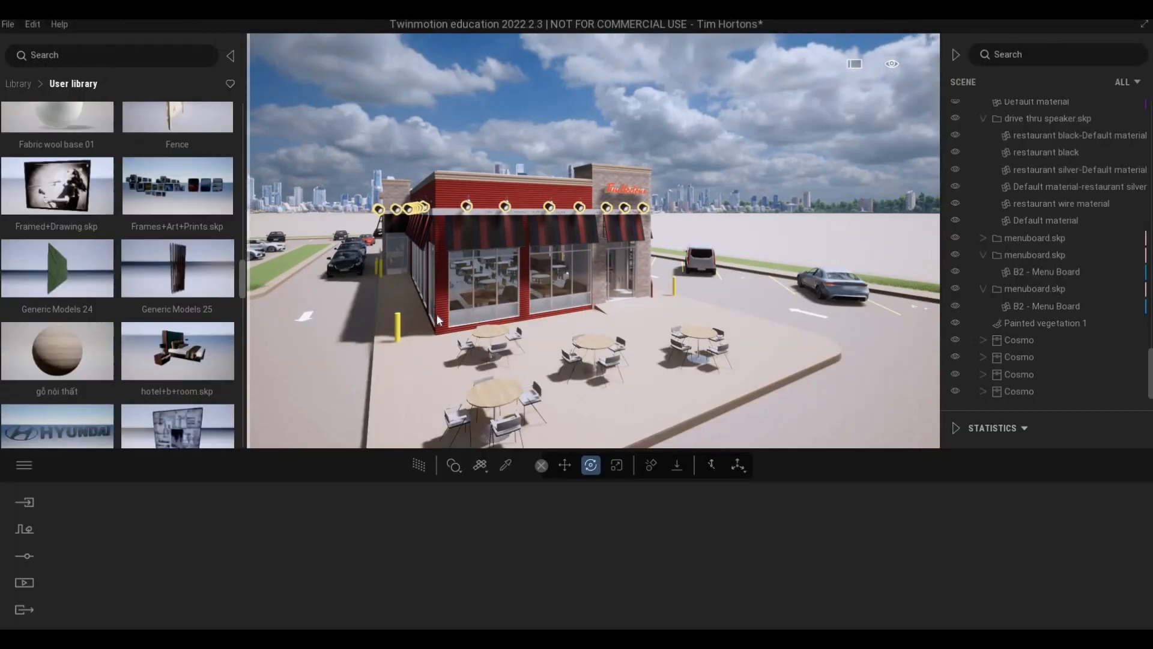
Collapse the library and the scene list, and view the restaurant with its parking lot and roadside sign from a distance
key("Escape")
key("s")
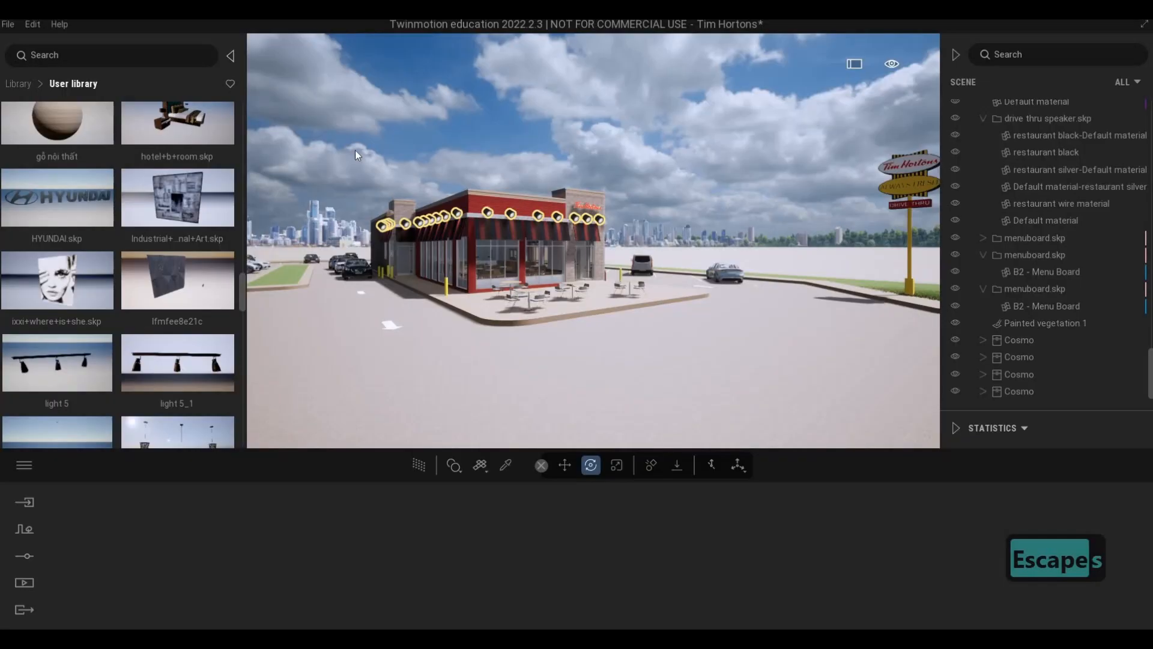
left_click(230, 55)
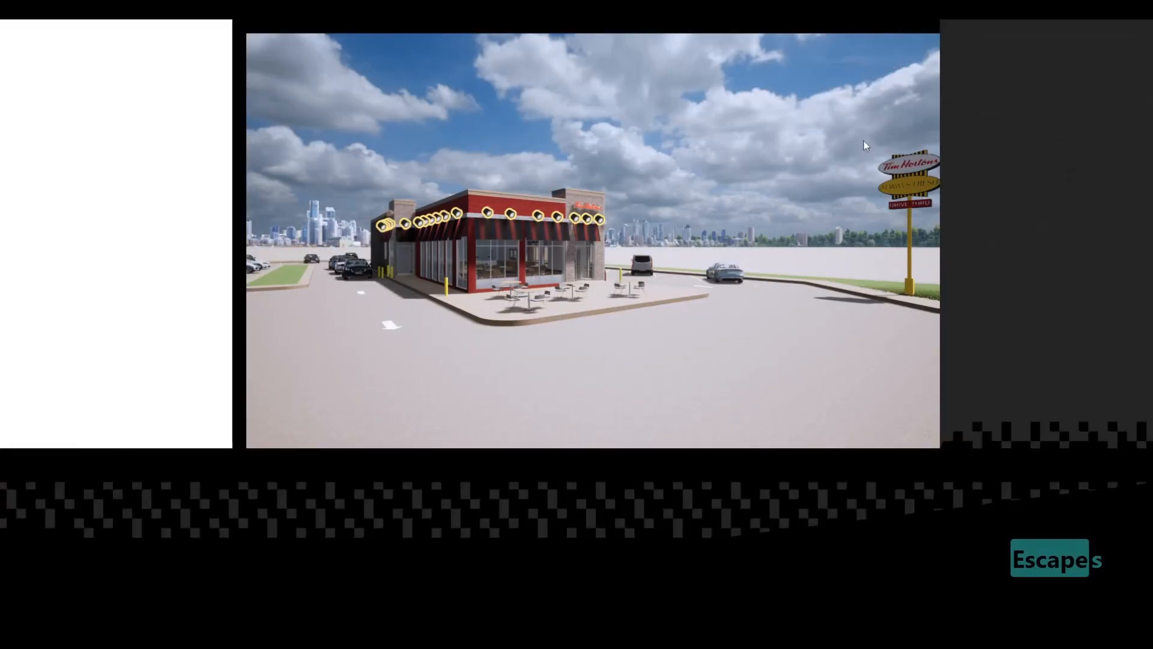
left_click(956, 55)
key("s")
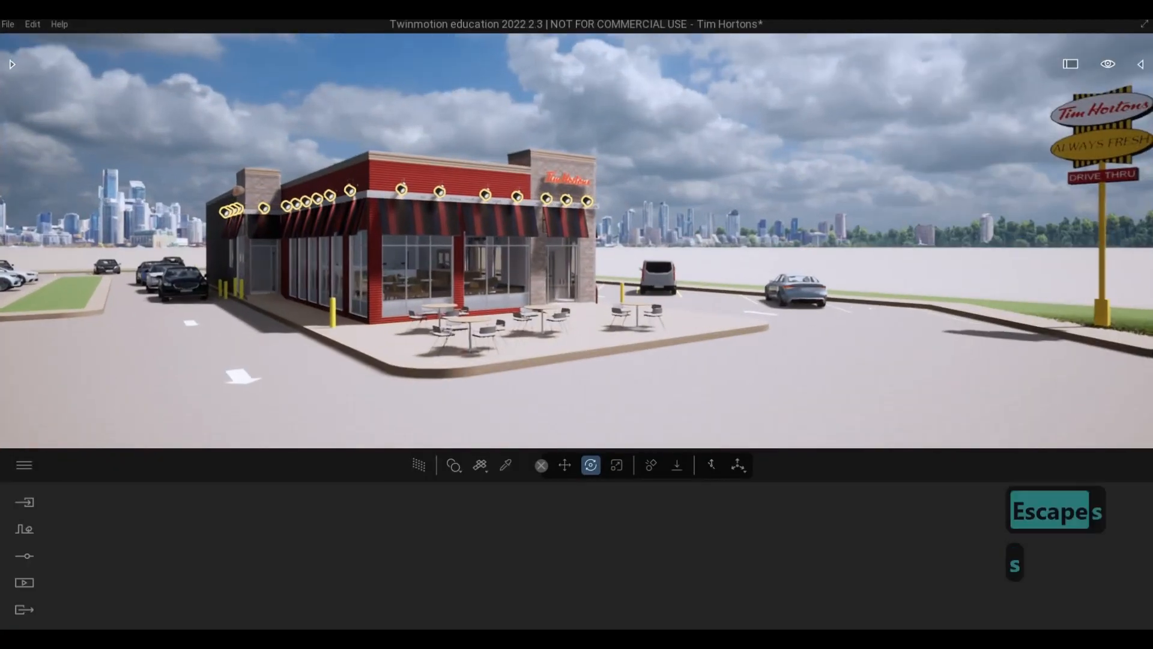
key("d")
key("q")
key("s")
key("s")
key("s")
key("s")
key("s")
key("s")
key("s")
key("s")
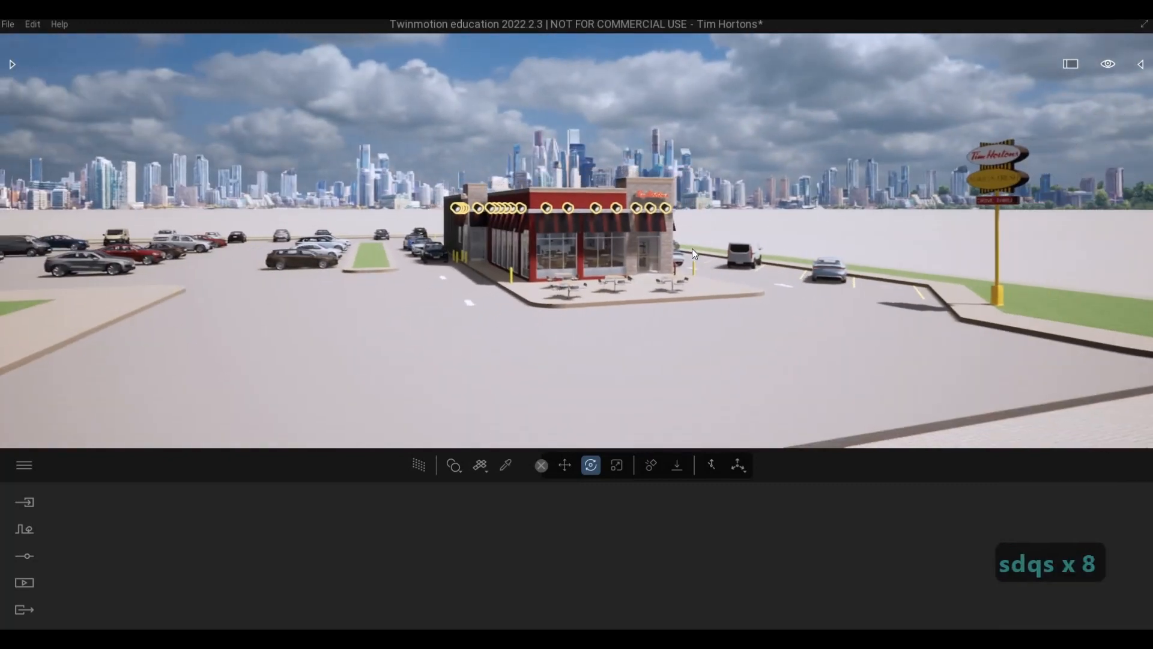